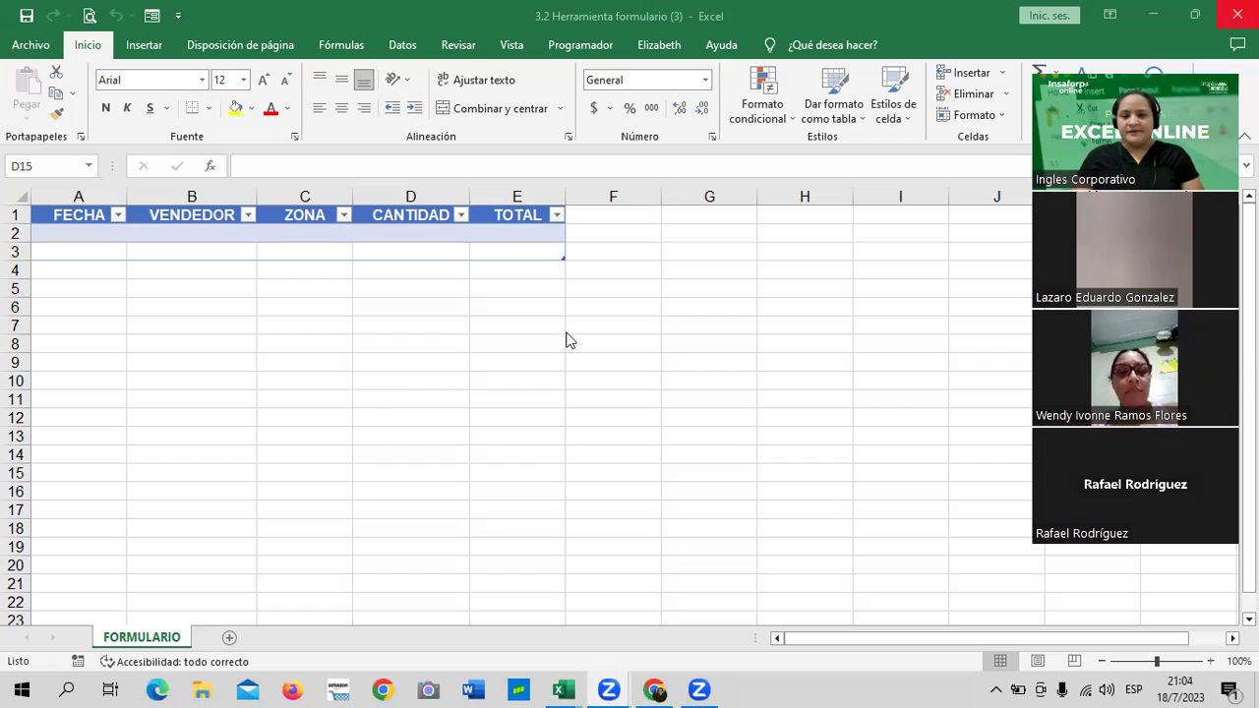
Select cell G4, then bring Chrome's 3.8 Laboratorio course page in front of Excel.
left_click(709, 269)
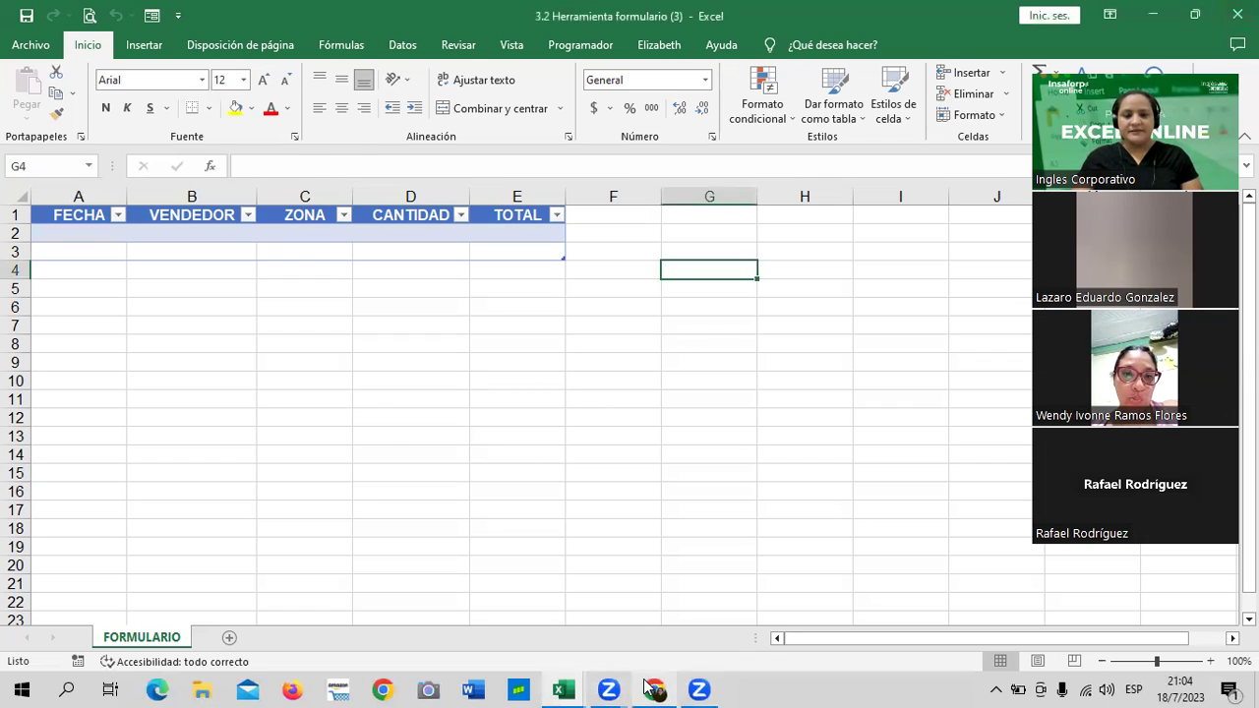
mouse_move(653, 689)
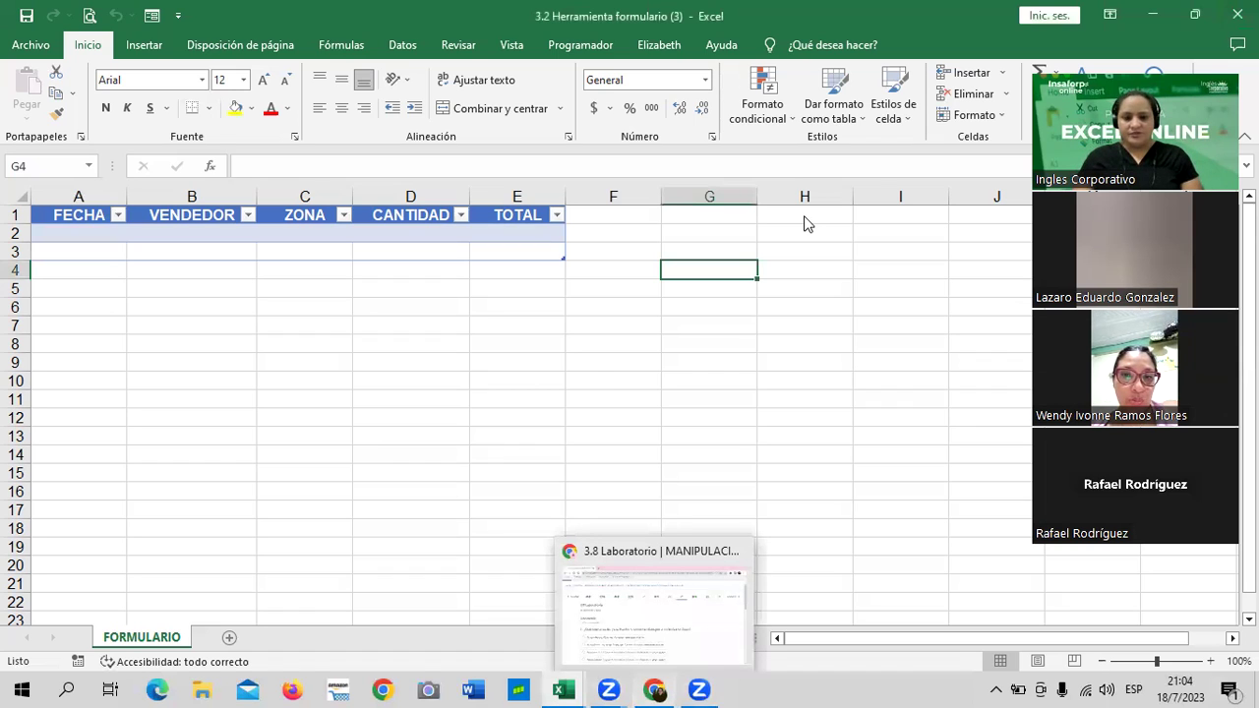
left_click(657, 690)
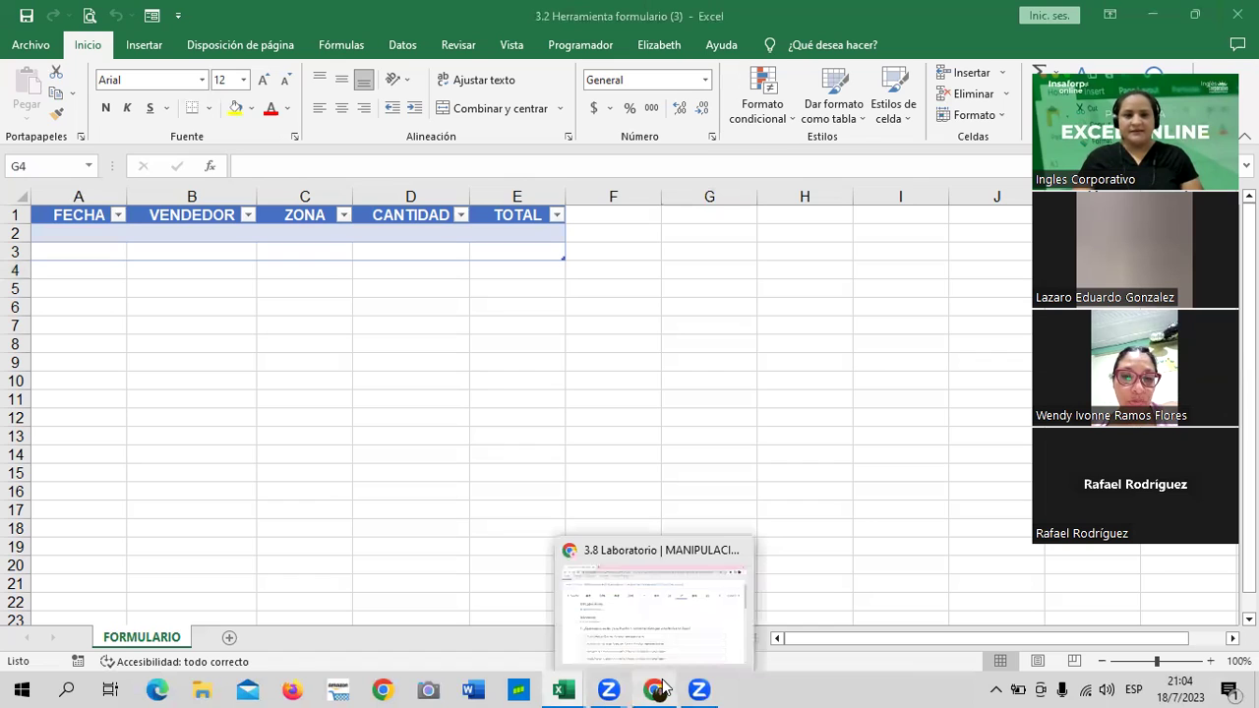
left_click(643, 631)
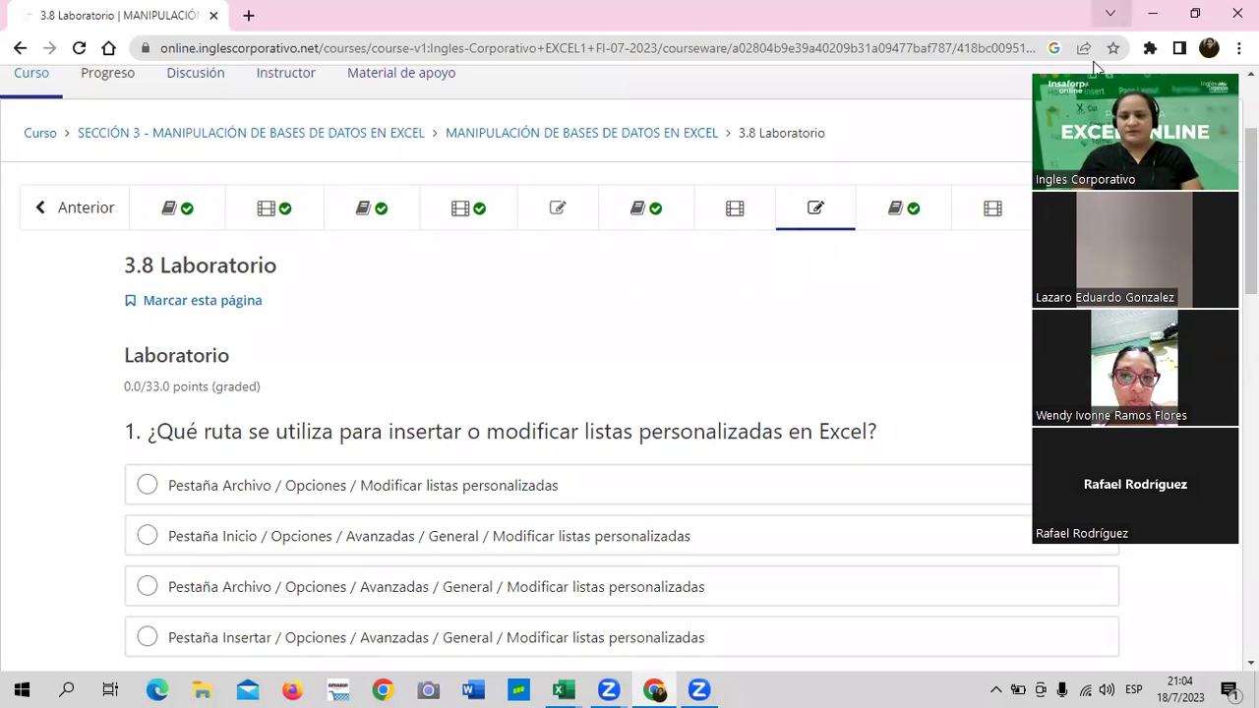
Open lesson 3.3 Objetivo de la lección and scroll to the Herramienta formulario de datos explanation.
left_click(394, 211)
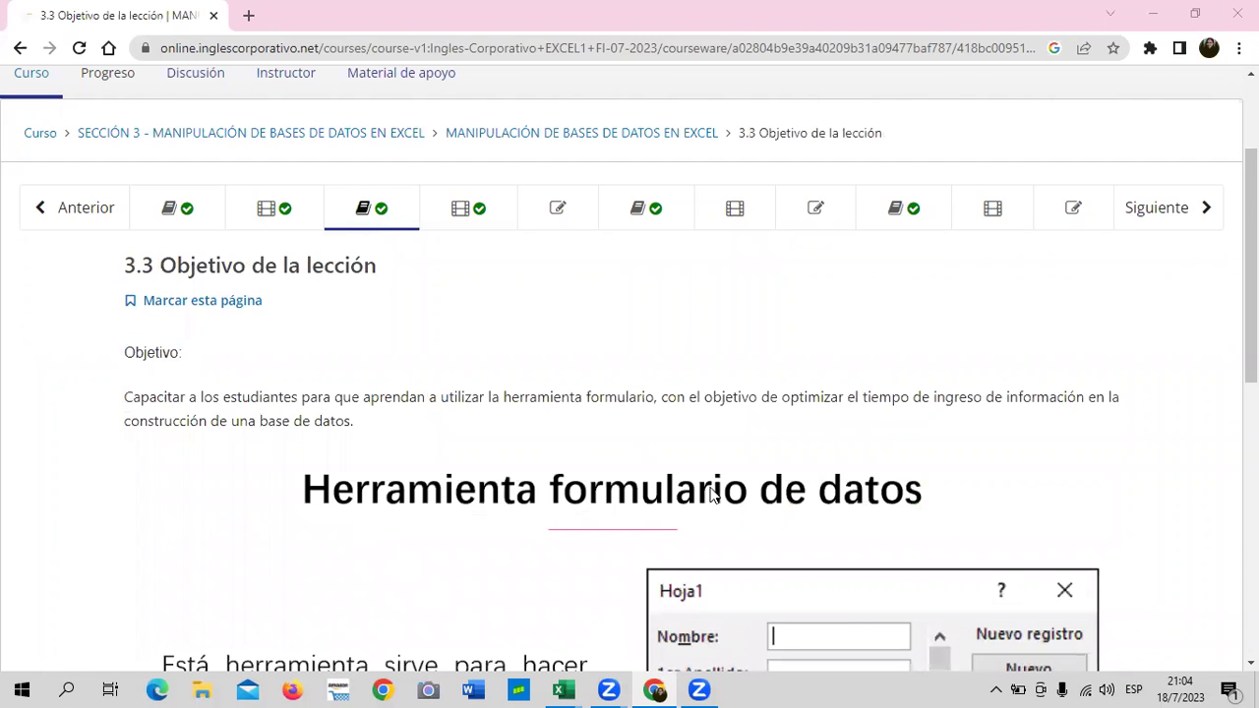
scroll(713, 494, "down", 2)
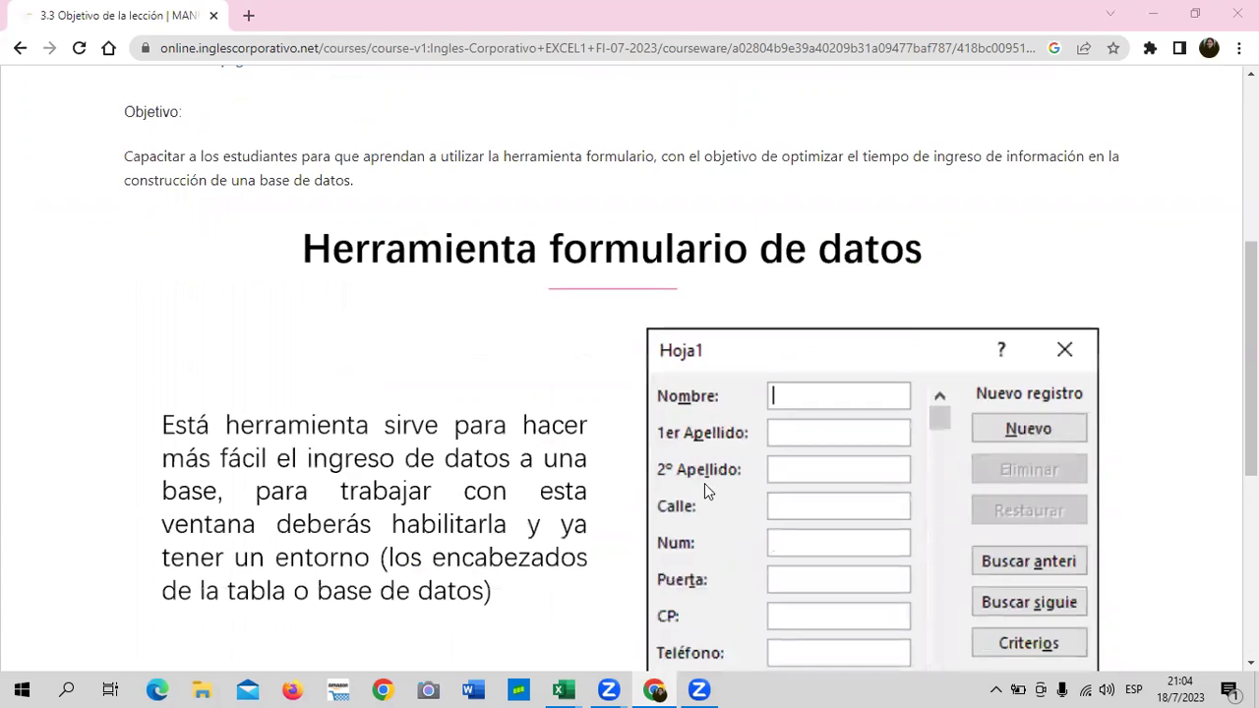
scroll(704, 483, "up", 2)
scroll(704, 478, "up", 2)
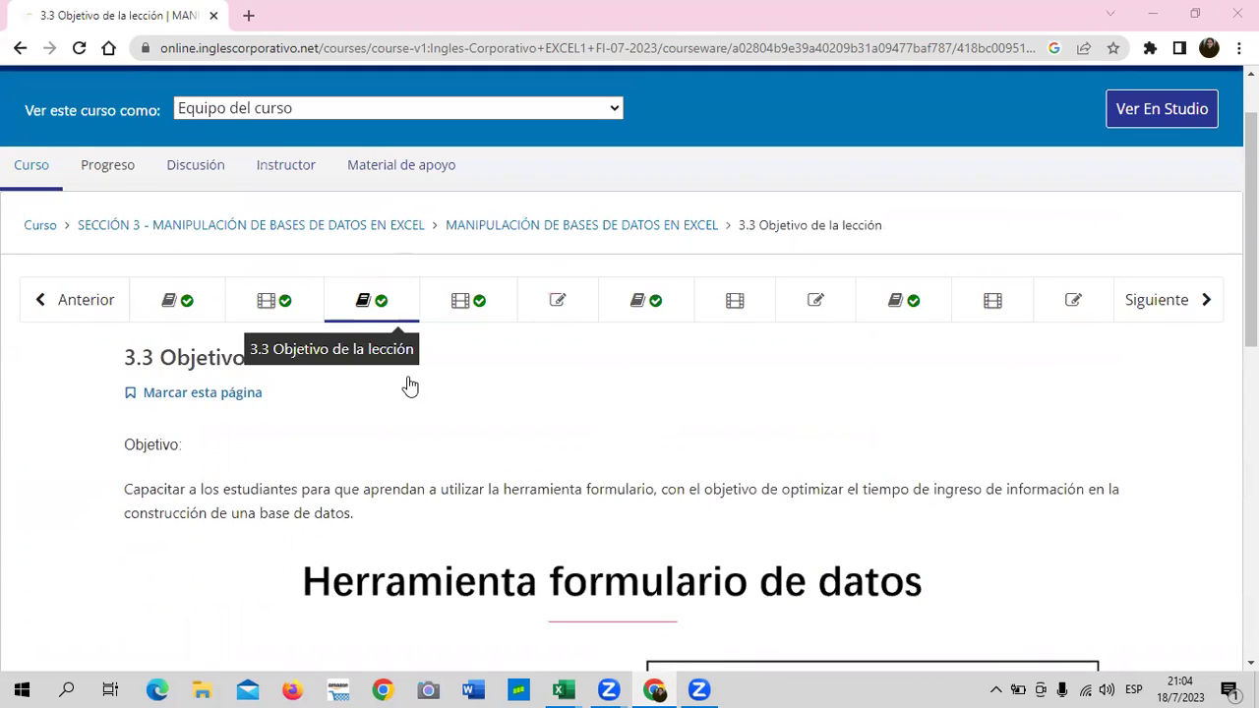
scroll(403, 376, "down", 1)
scroll(209, 414, "down", 1)
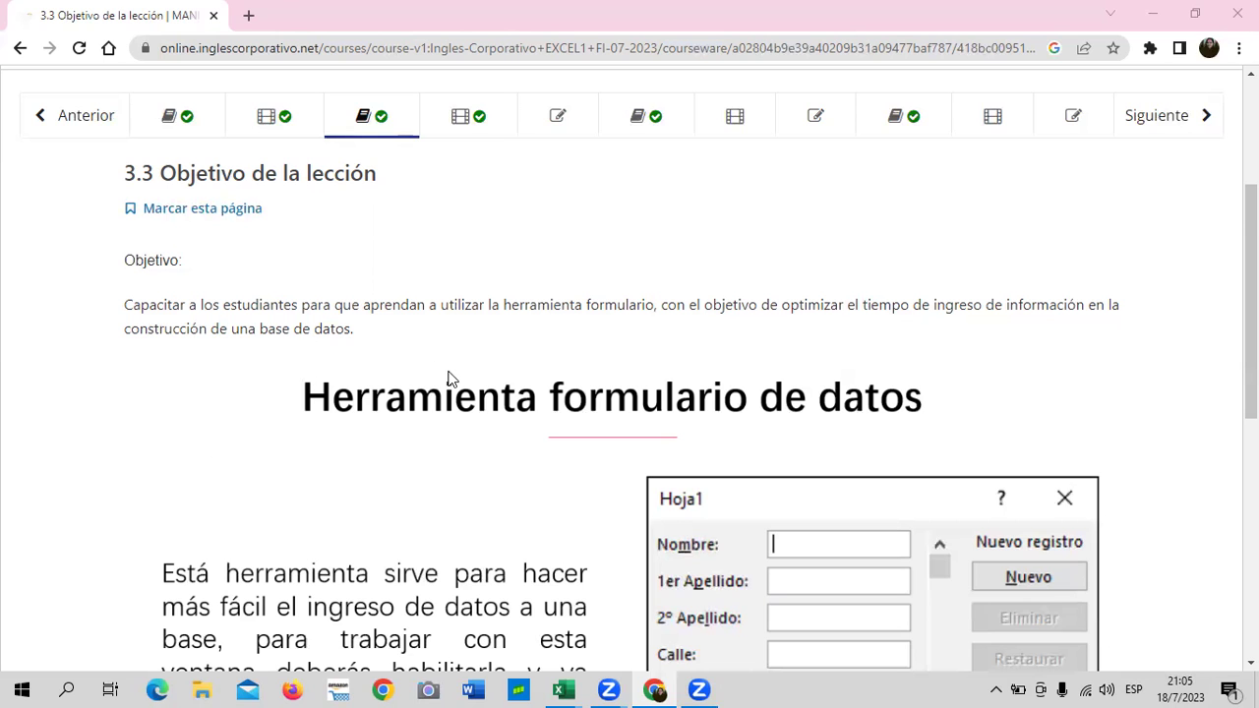
scroll(452, 381, "down", 2)
scroll(452, 382, "down", 2)
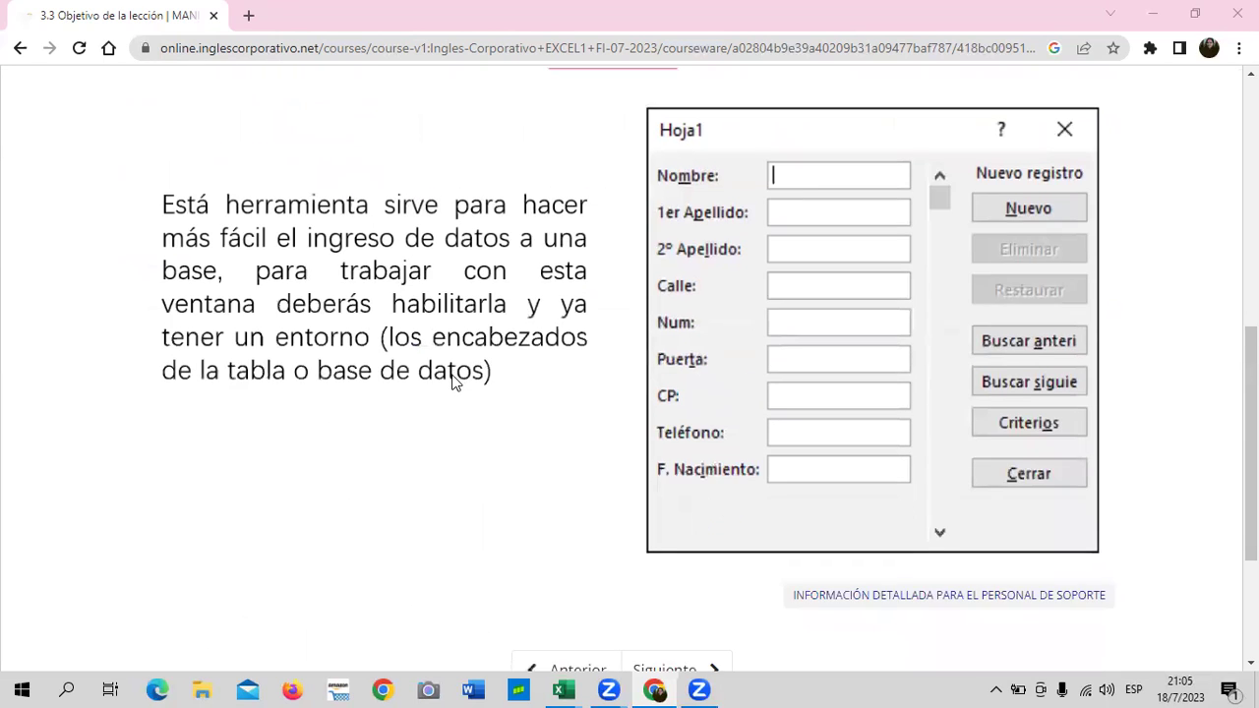
Scroll back up on the lesson 3.3 page about enabling the data form.
scroll(452, 304, "up", 1)
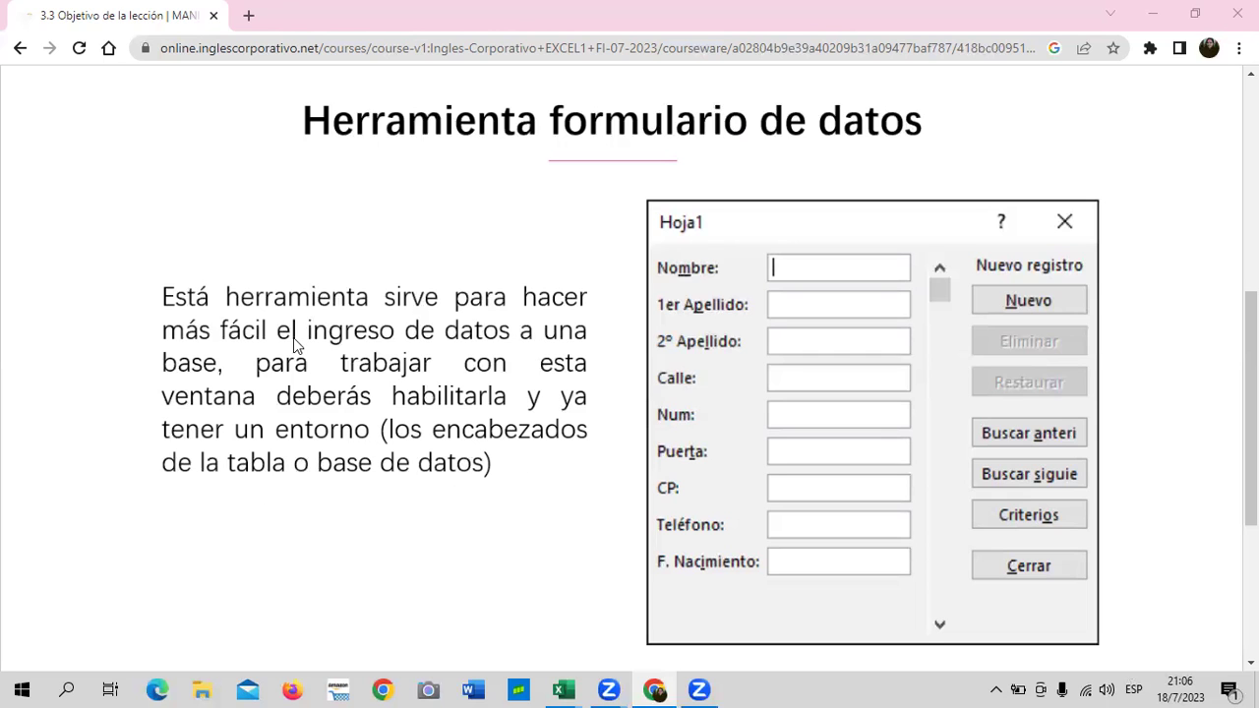
mouse_move(562, 689)
mouse_move(608, 690)
left_click(500, 612)
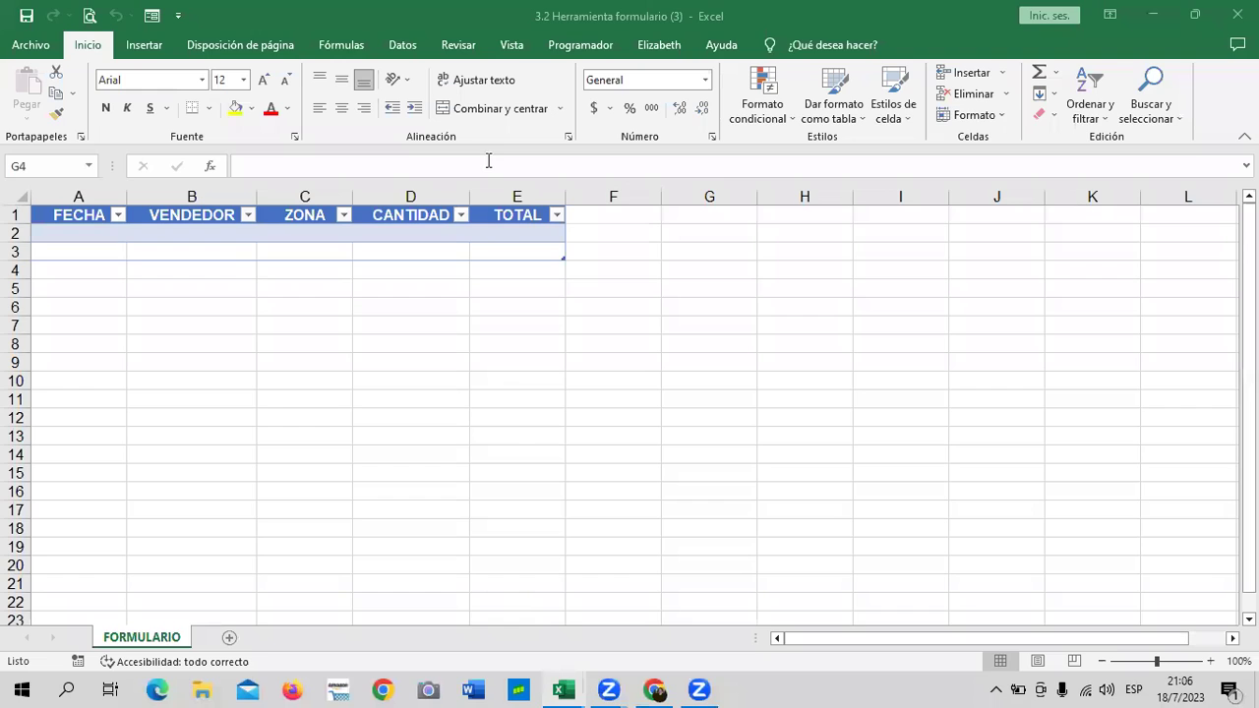
left_click(604, 360)
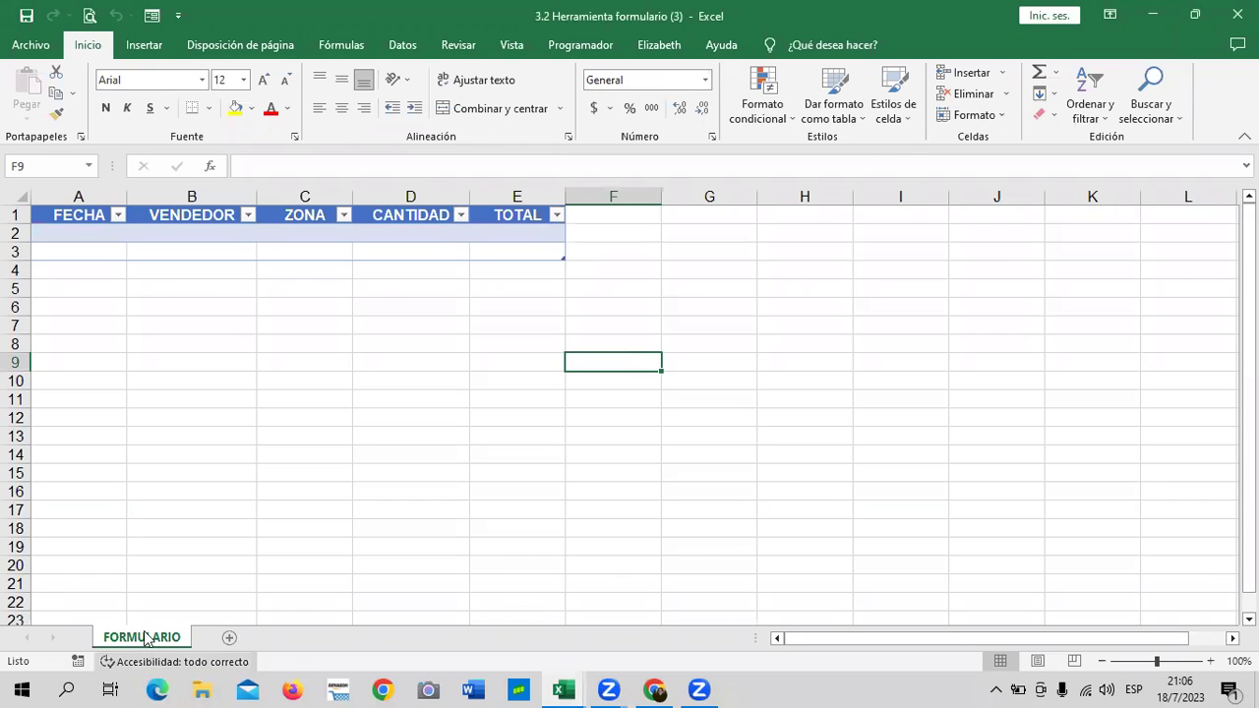
left_click(93, 216)
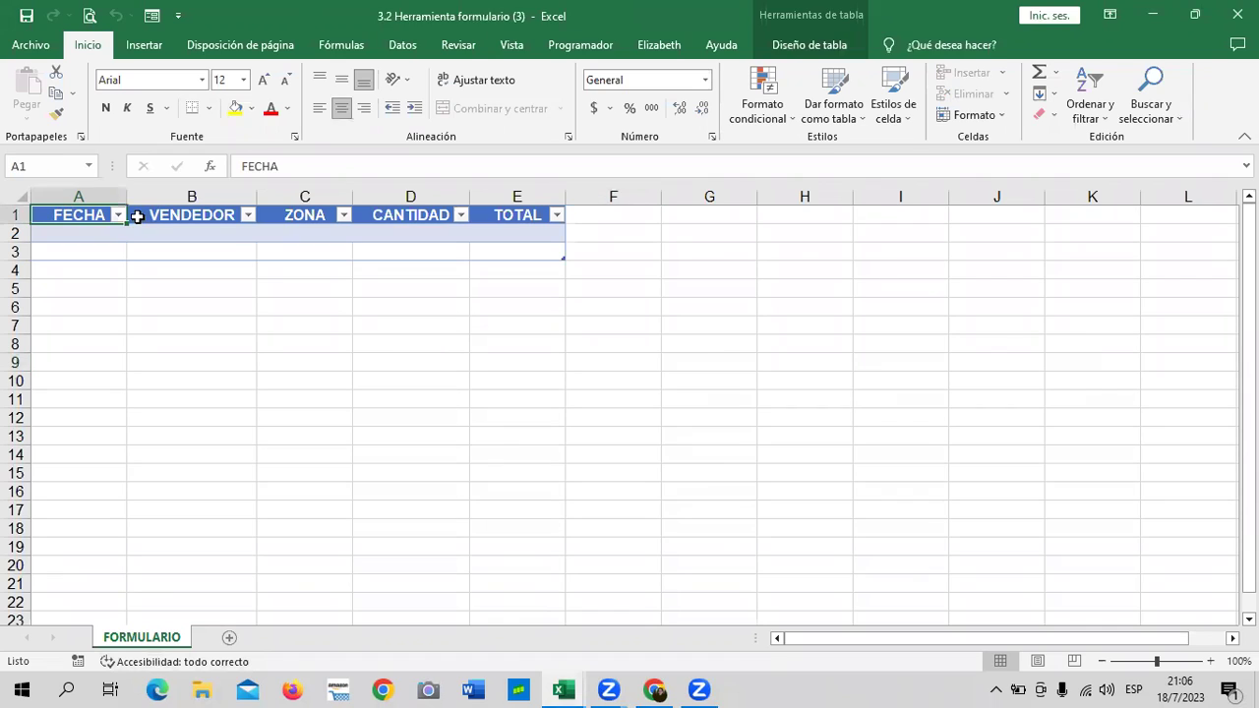
left_click(161, 431)
left_click(78, 202)
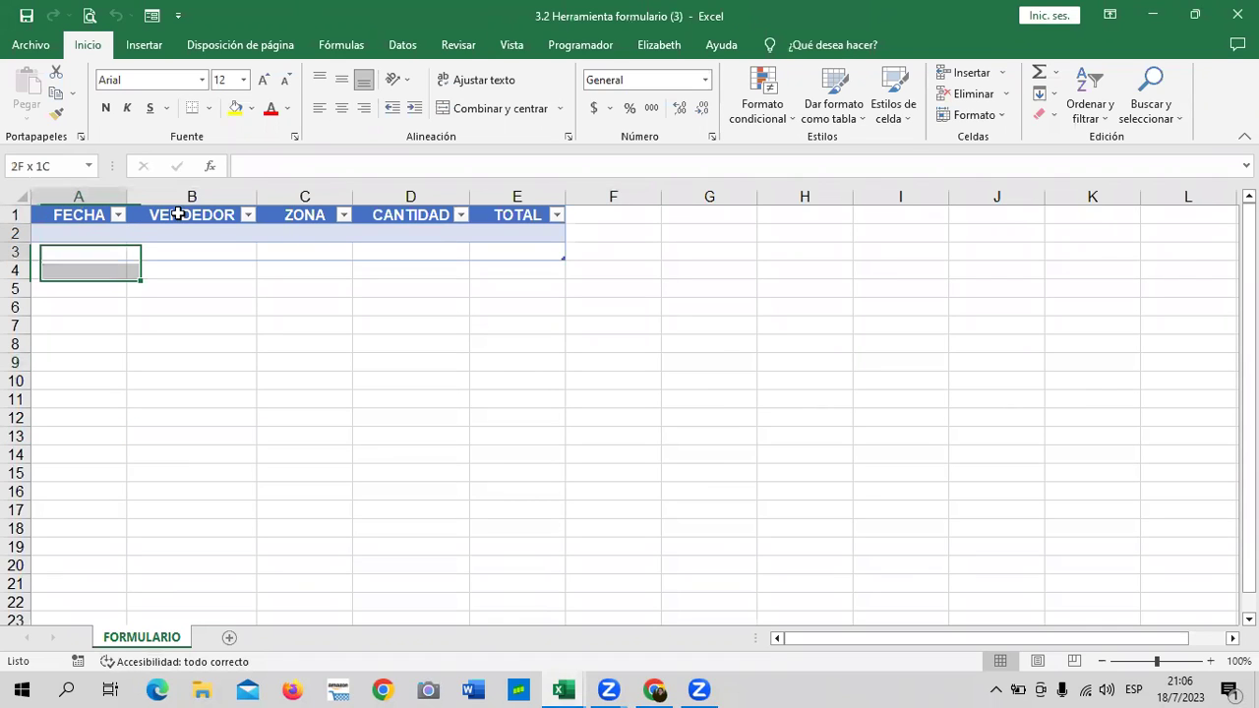
left_click(246, 216)
key("Right")
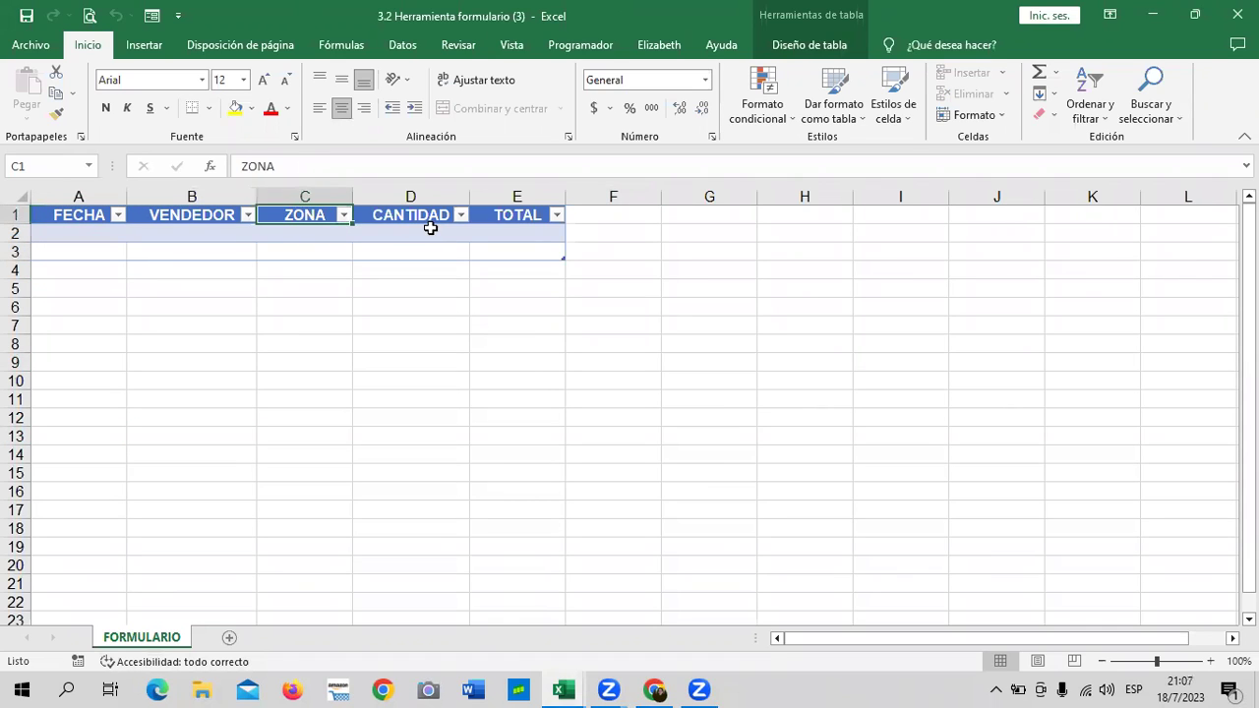
key("Right")
key("ctrl+space")
left_click(507, 414)
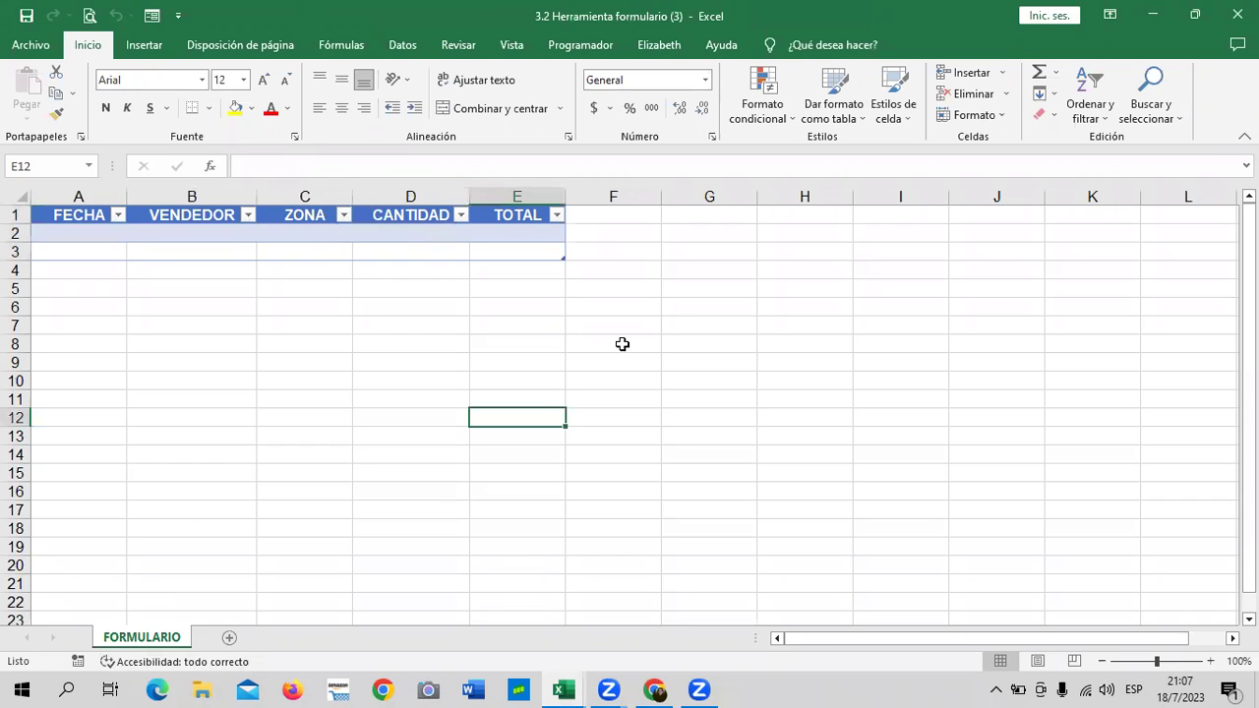
left_click(151, 17)
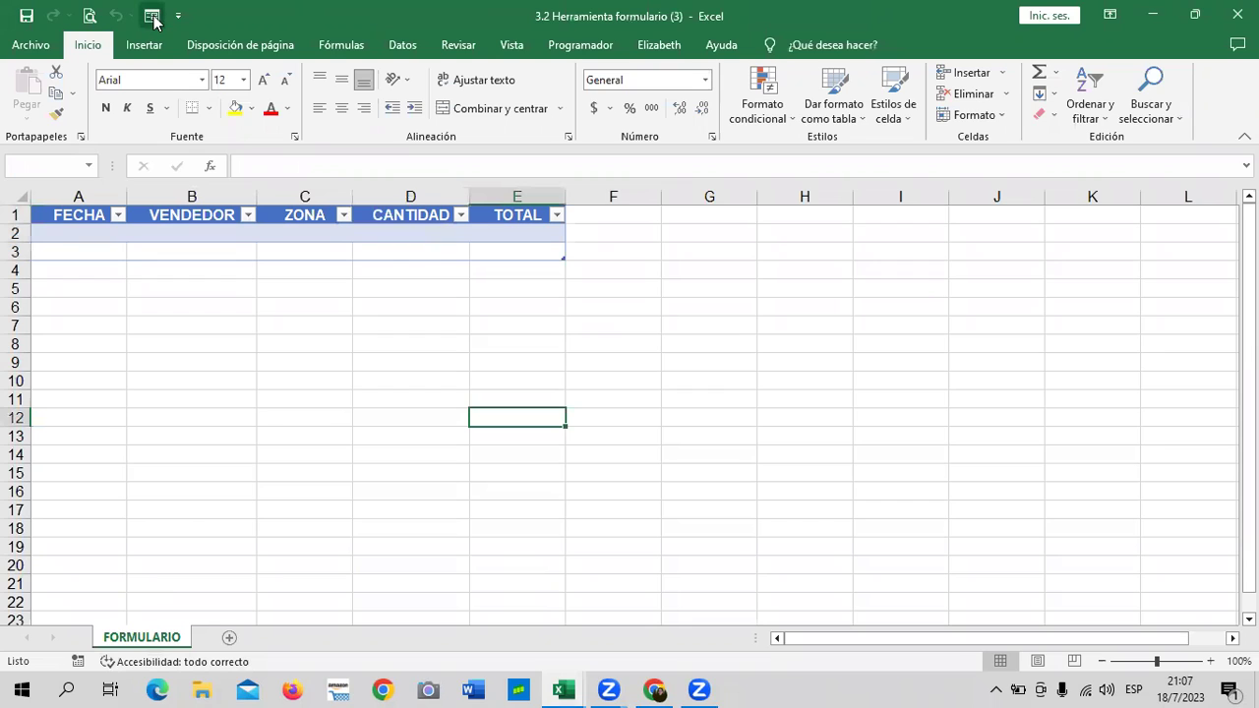
left_click(610, 396)
left_click_drag(462, 252, 459, 227)
left_click(153, 17)
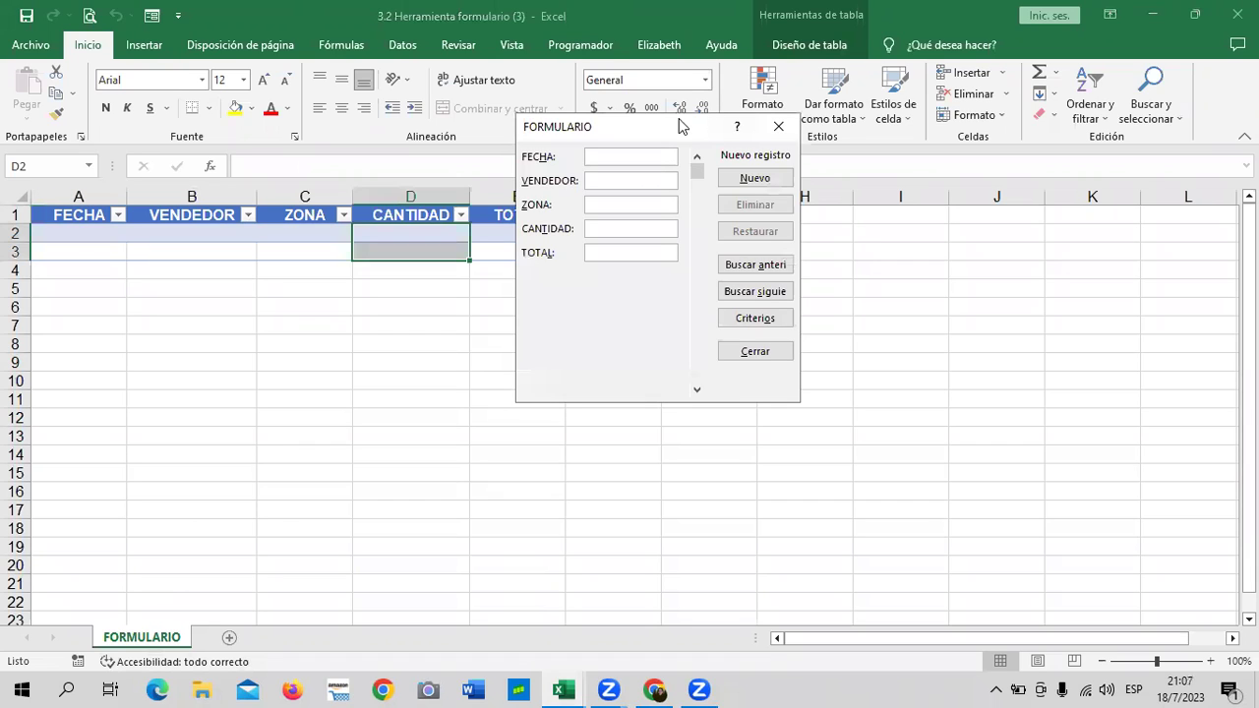
left_click_drag(678, 126, 730, 206)
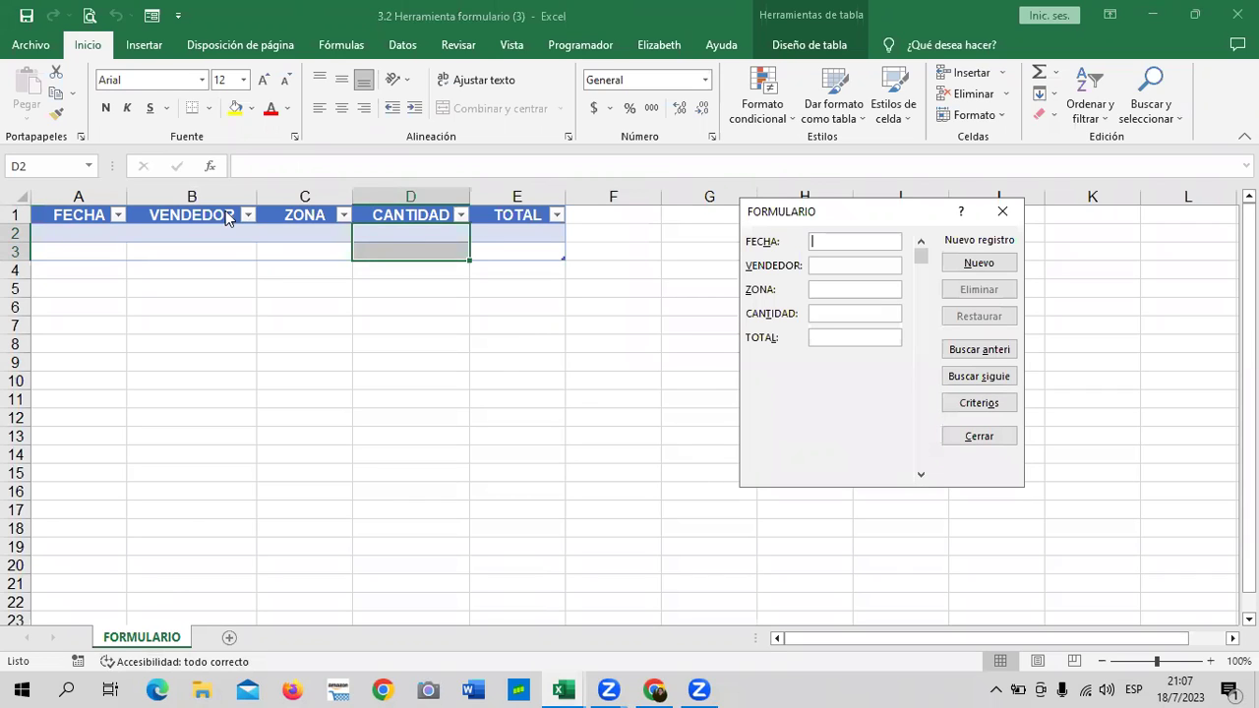
left_click(1016, 215)
left_click_drag(301, 208, 382, 221)
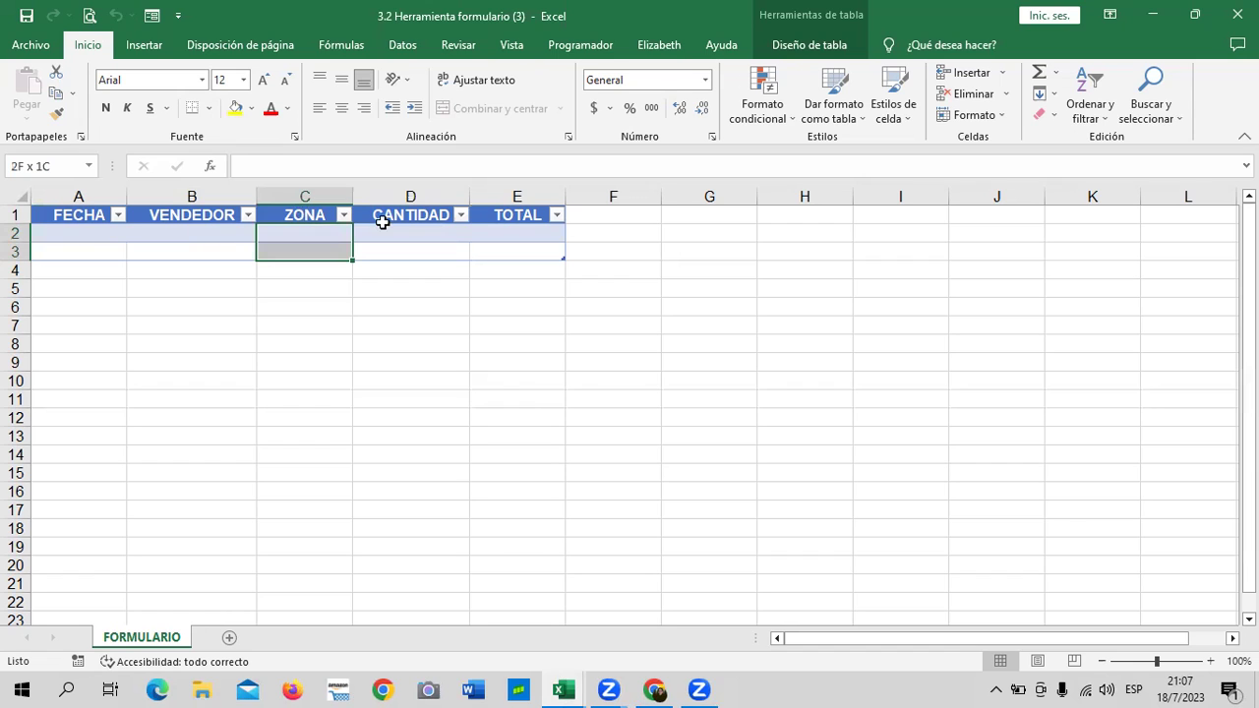
Check the FORMULARIO table's design options, then move the selection outside the table.
left_click(410, 214)
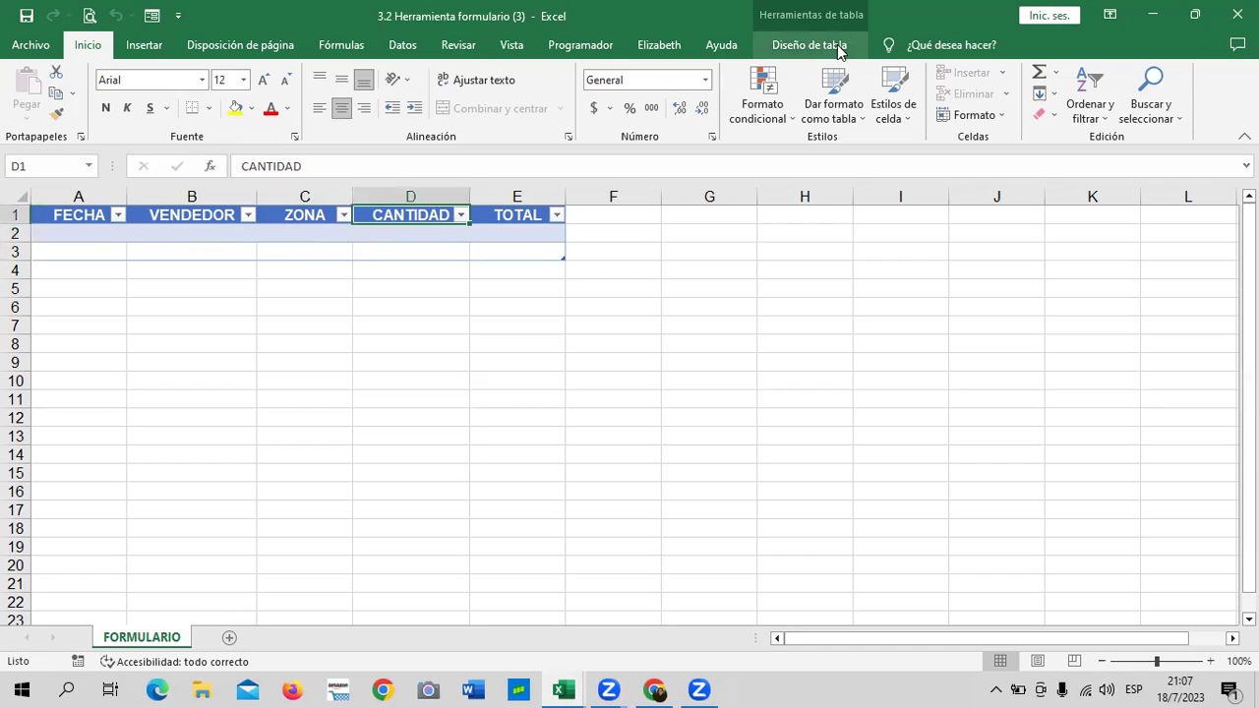
left_click(839, 51)
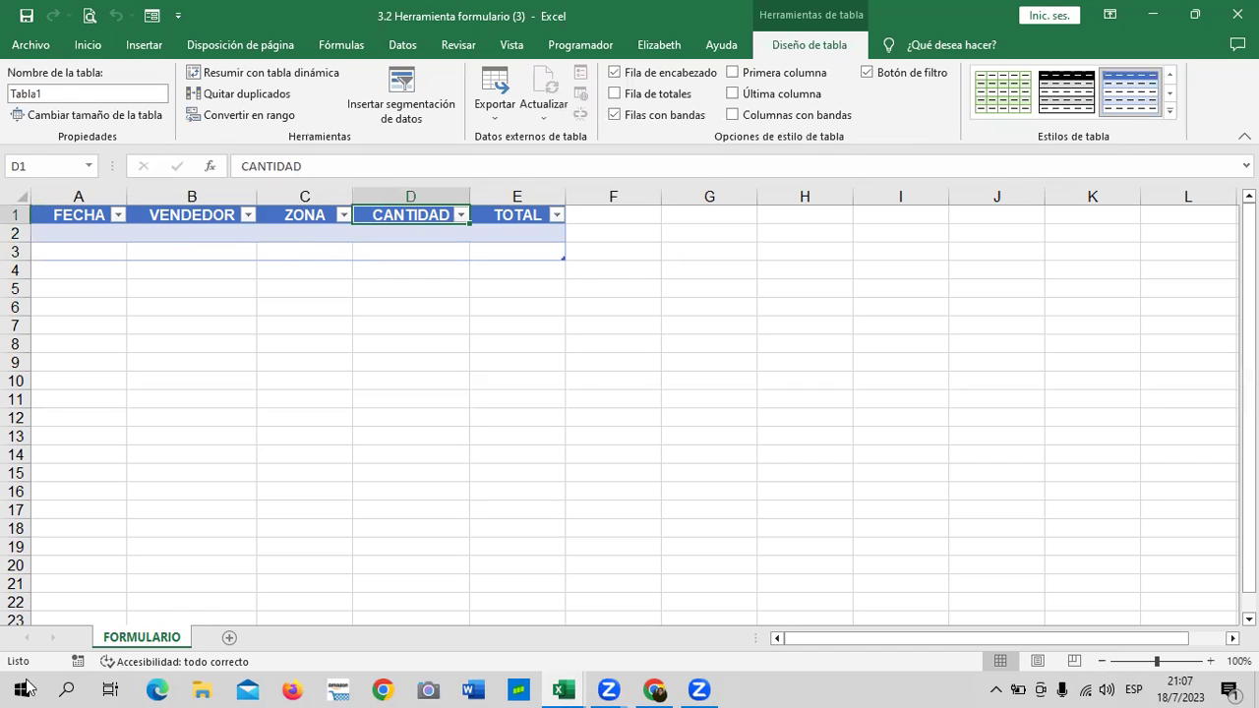
key("Right")
key("Right")
key("Down")
key("Down")
key("Down")
Add a new blank sheet and name it FORMULARIO DE VENTAS.
left_click(229, 640)
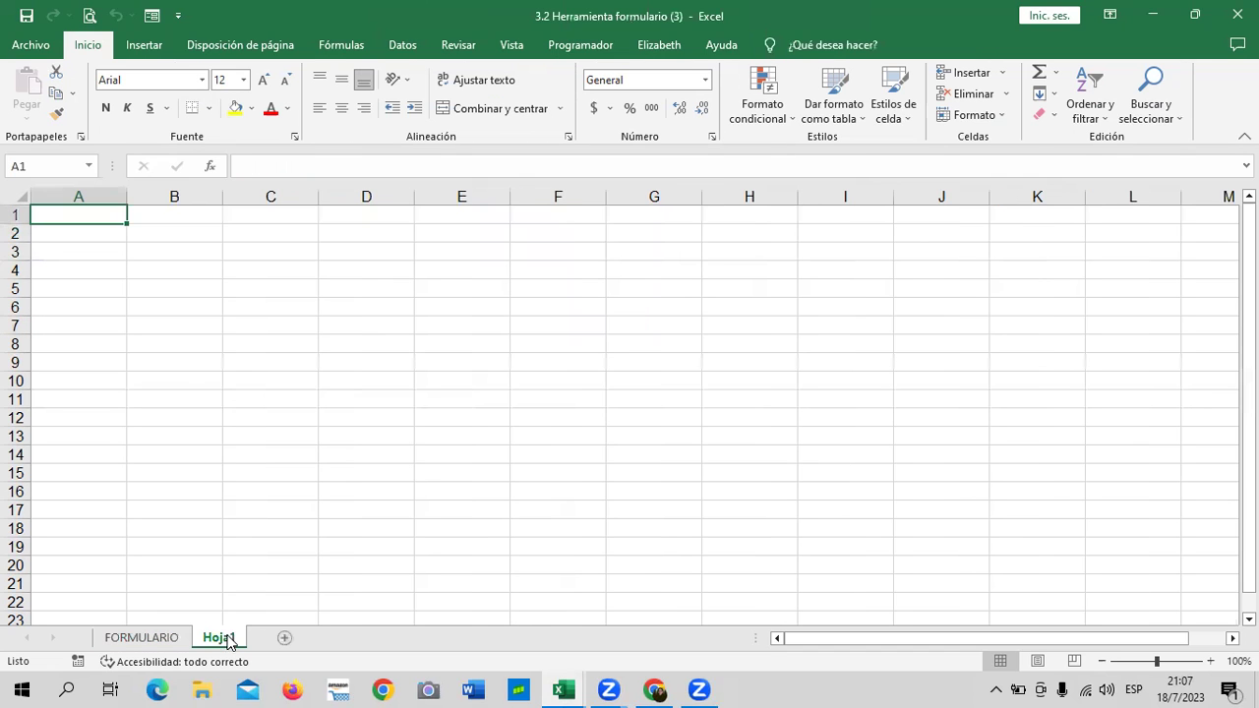
double_click(236, 637)
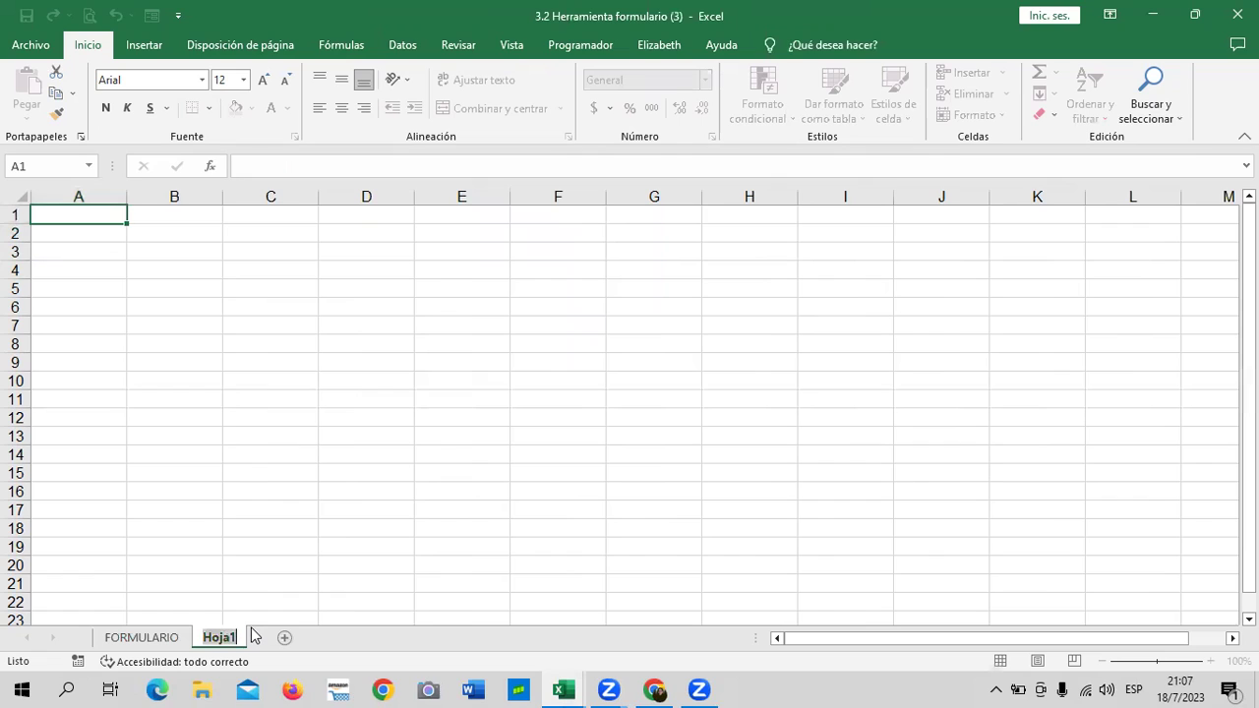
type("FORMULAR")
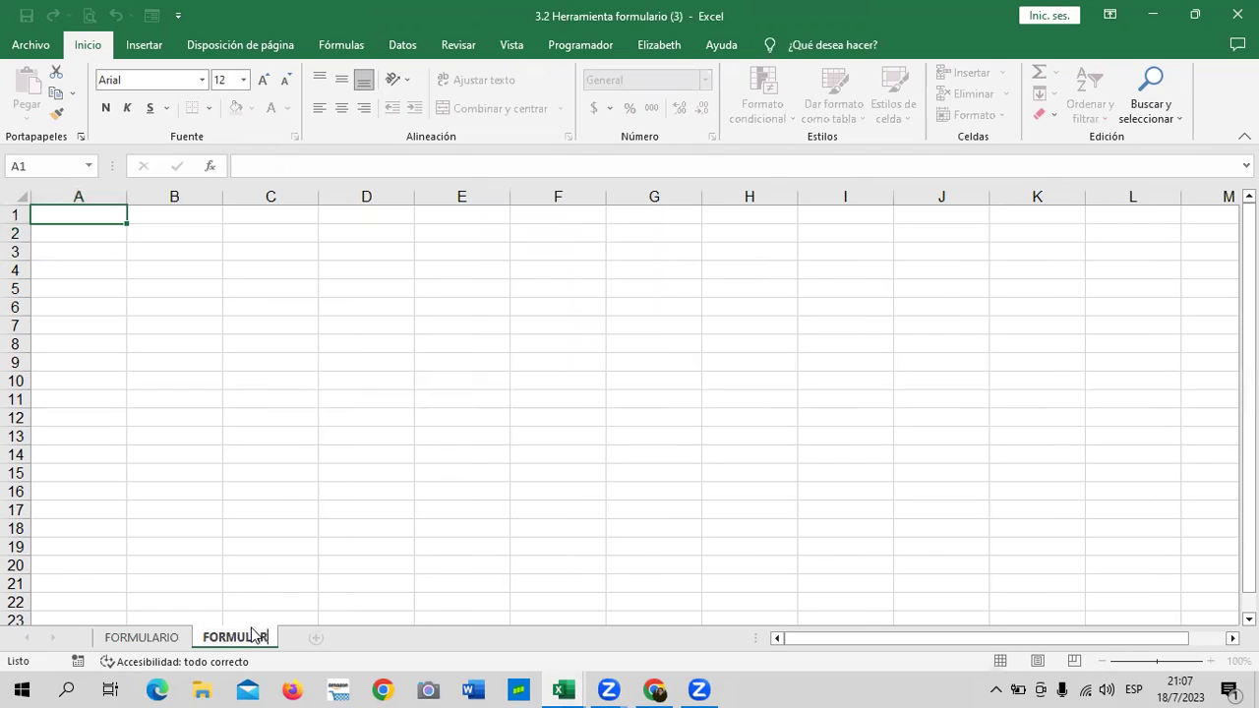
type("IO 2")
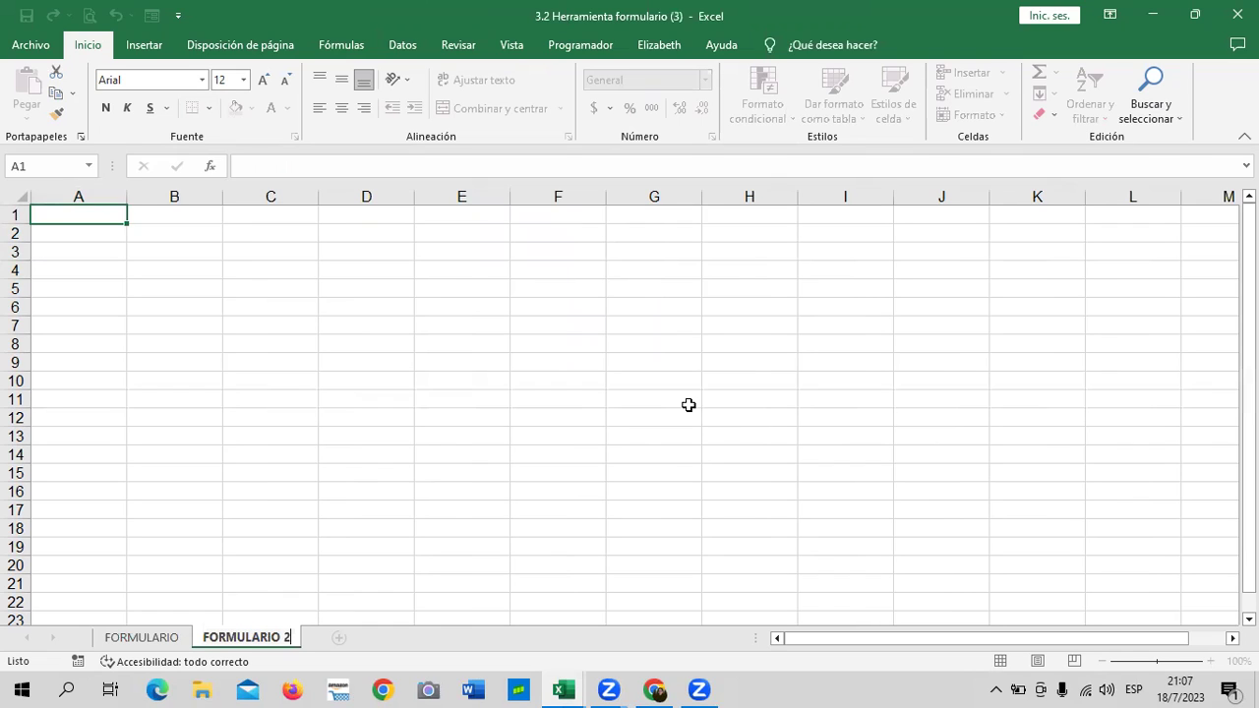
key("BackSpace")
type("DE VEN")
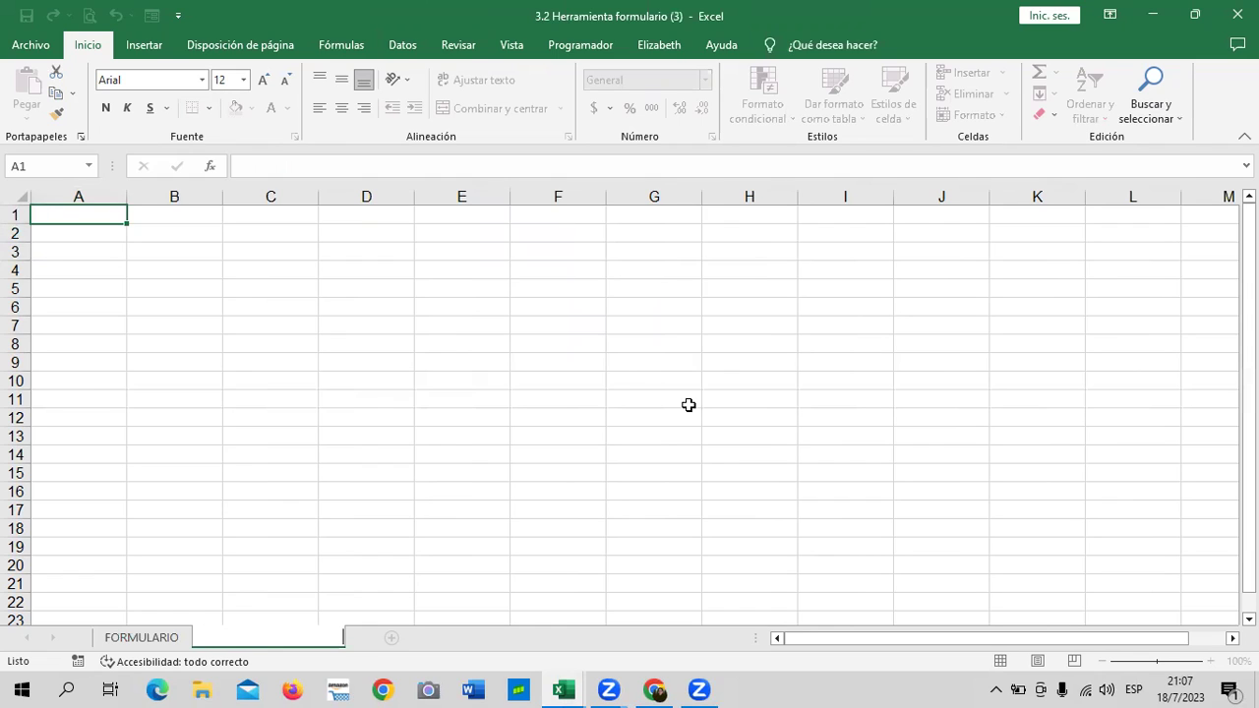
type("TAS")
key("Return")
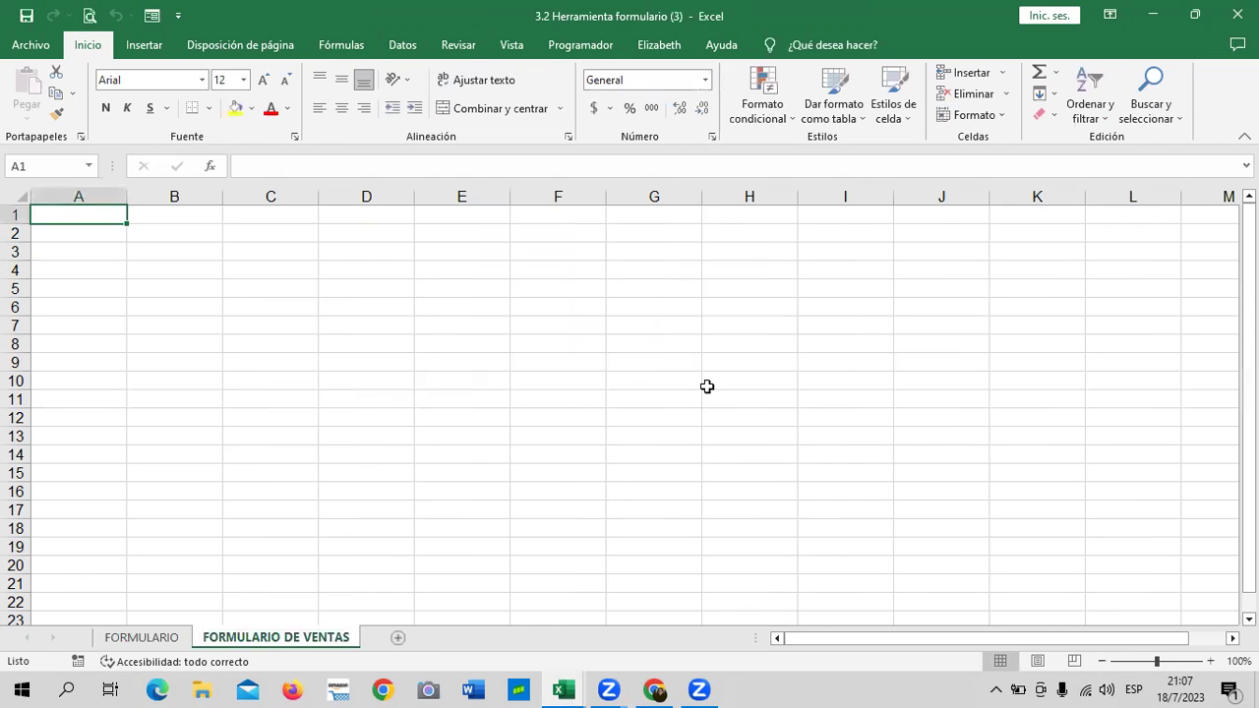
left_click_drag(451, 454, 450, 437)
Enter headers CODIGO, NOMBRE and PRODUCTO in B2:D2.
left_click(427, 339)
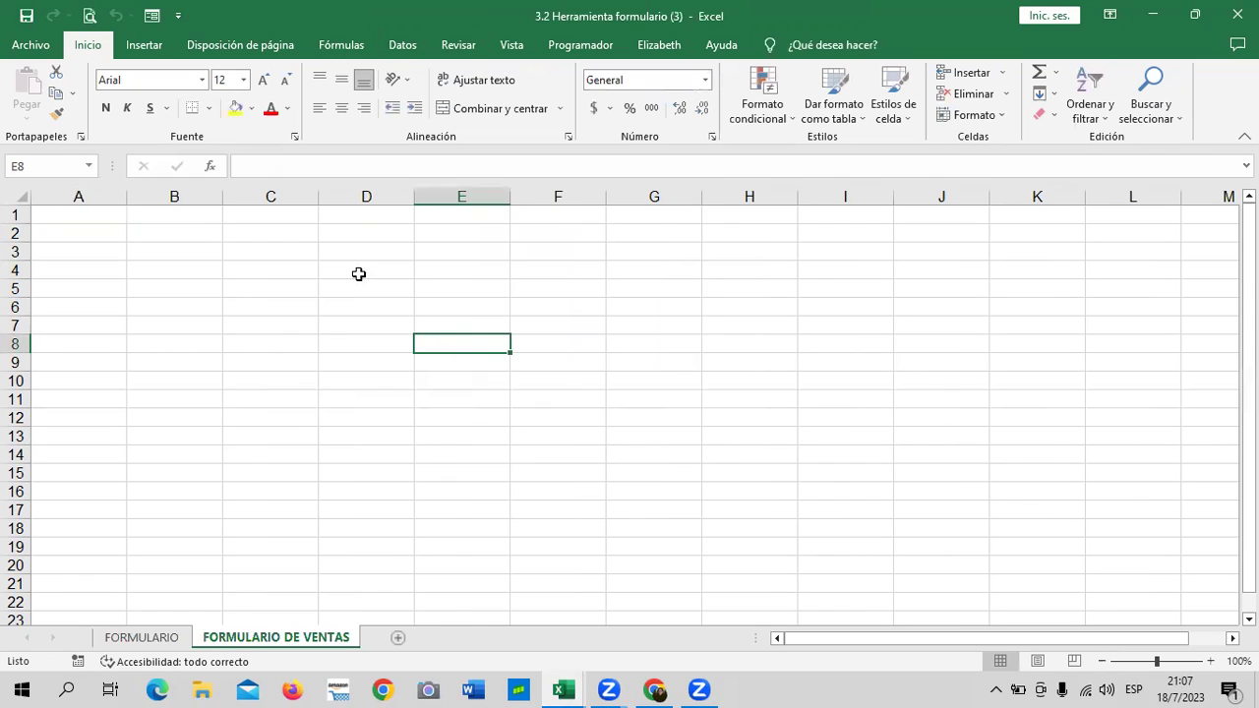
key("Up")
key("Up")
key("Up")
key("Left")
key("Left")
key("Left")
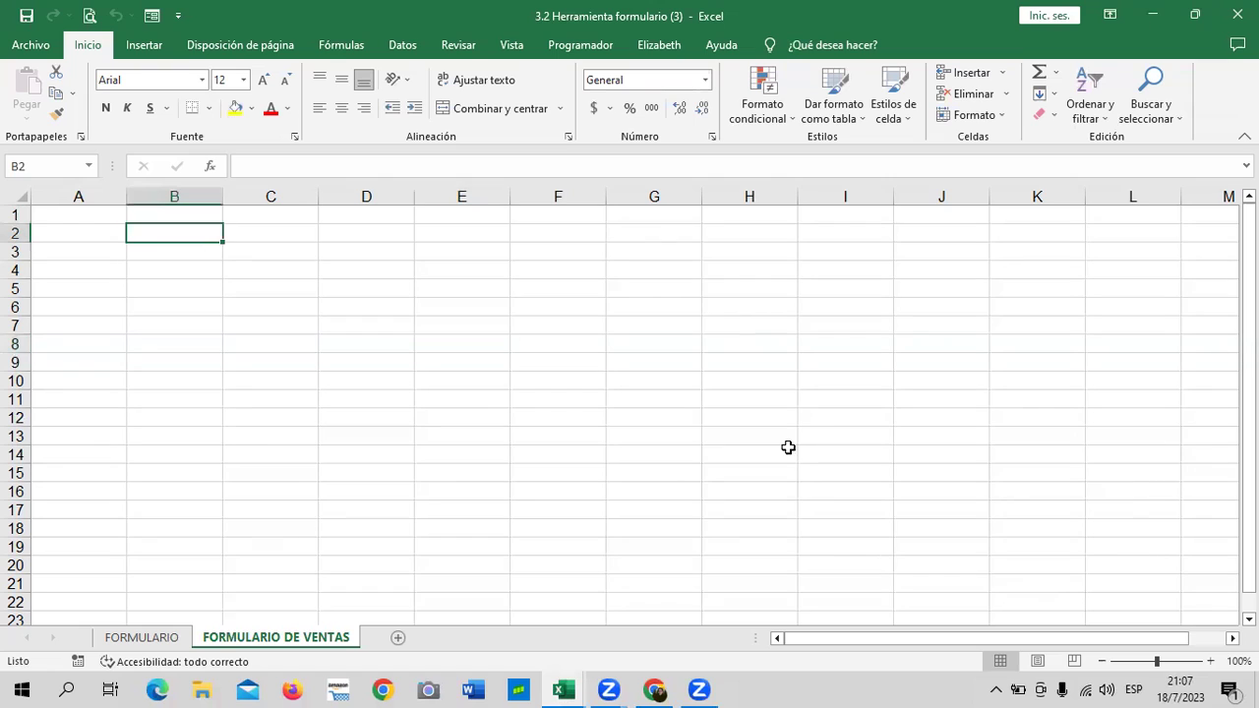
type("CODIGO")
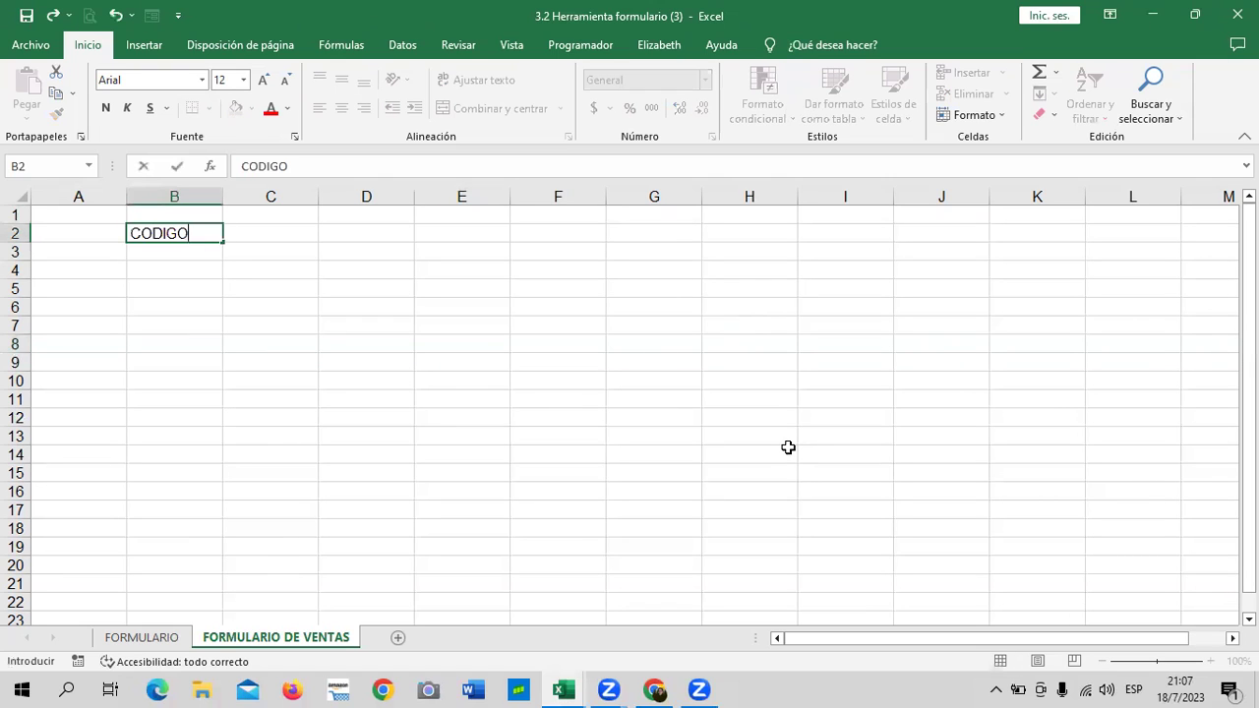
key("Tab")
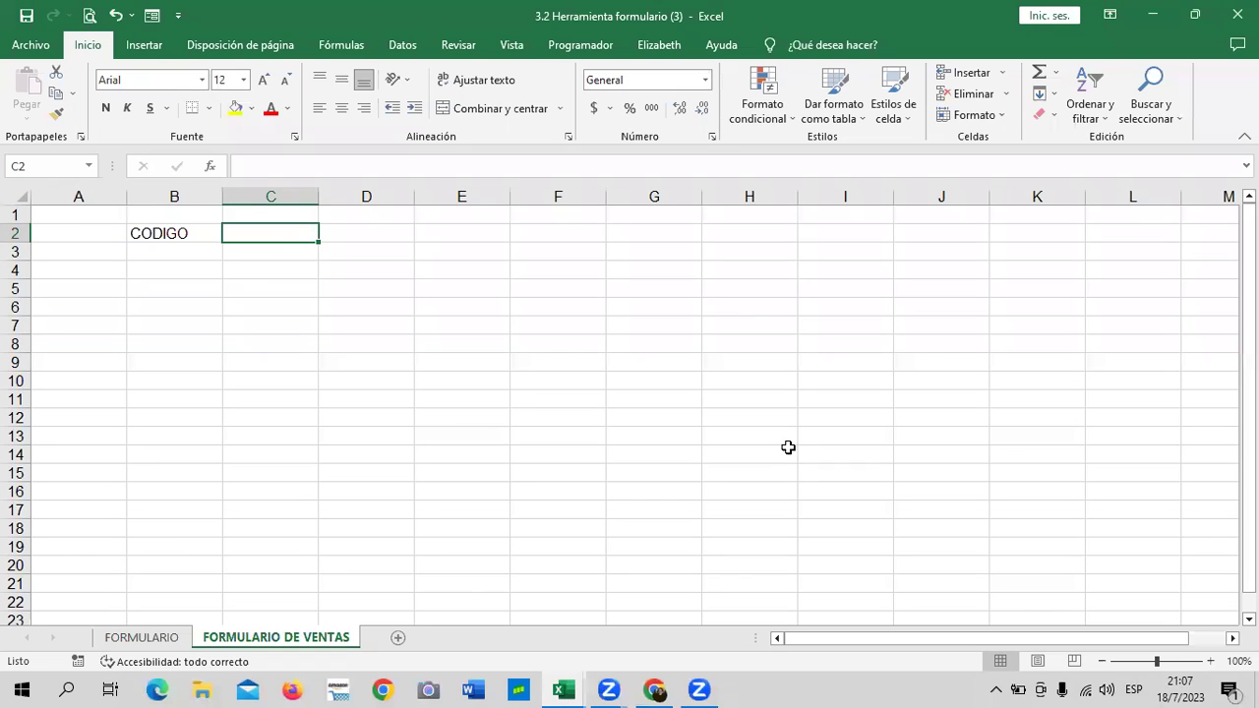
type("FE")
key("BackSpace")
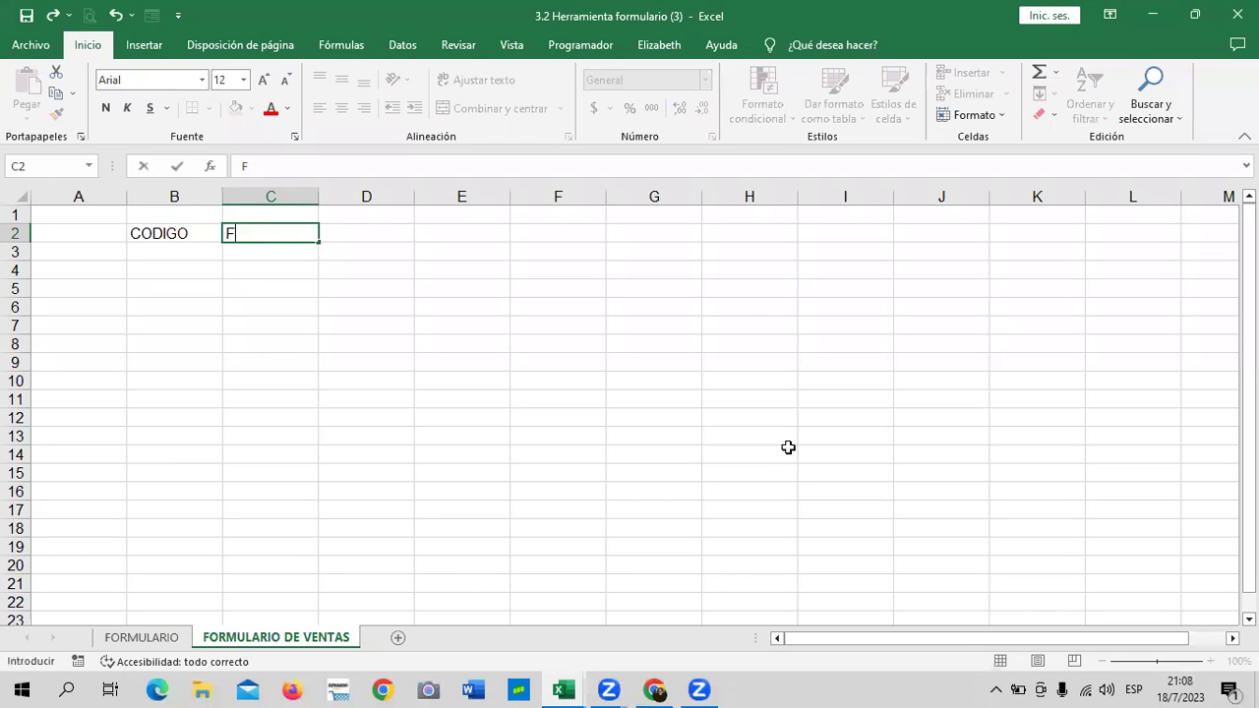
key("BackSpace")
type("NOMBRE")
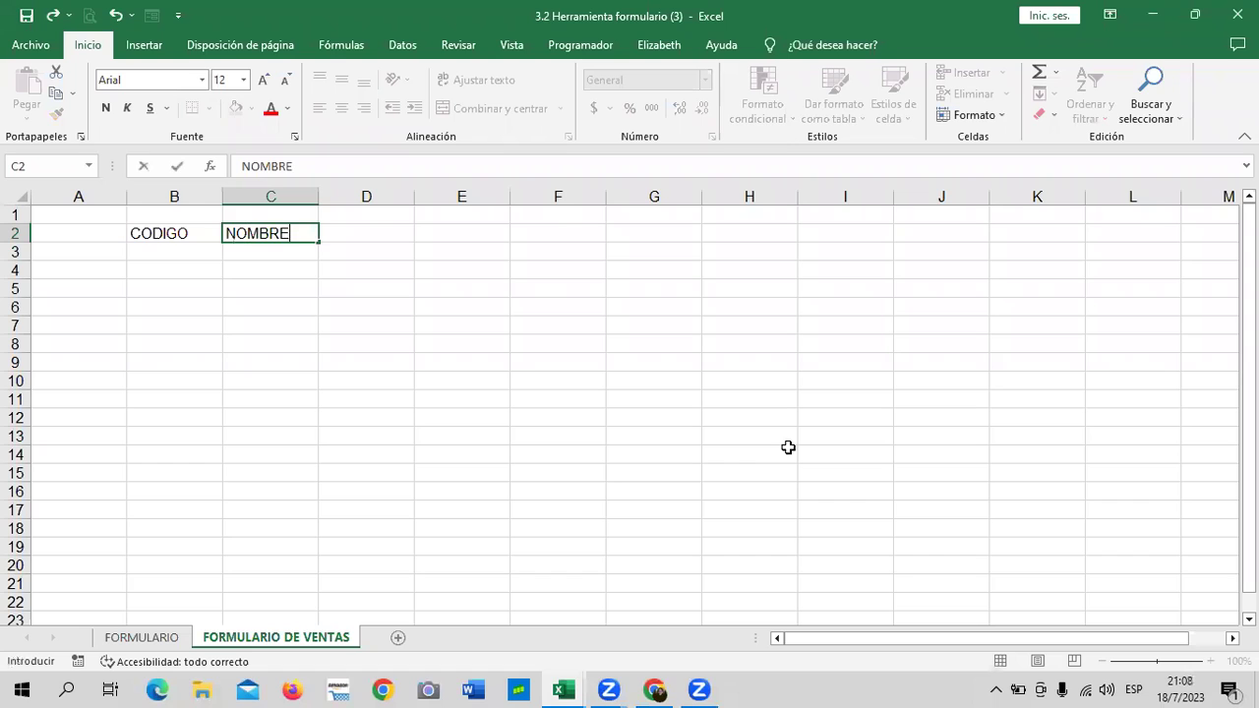
key("Tab")
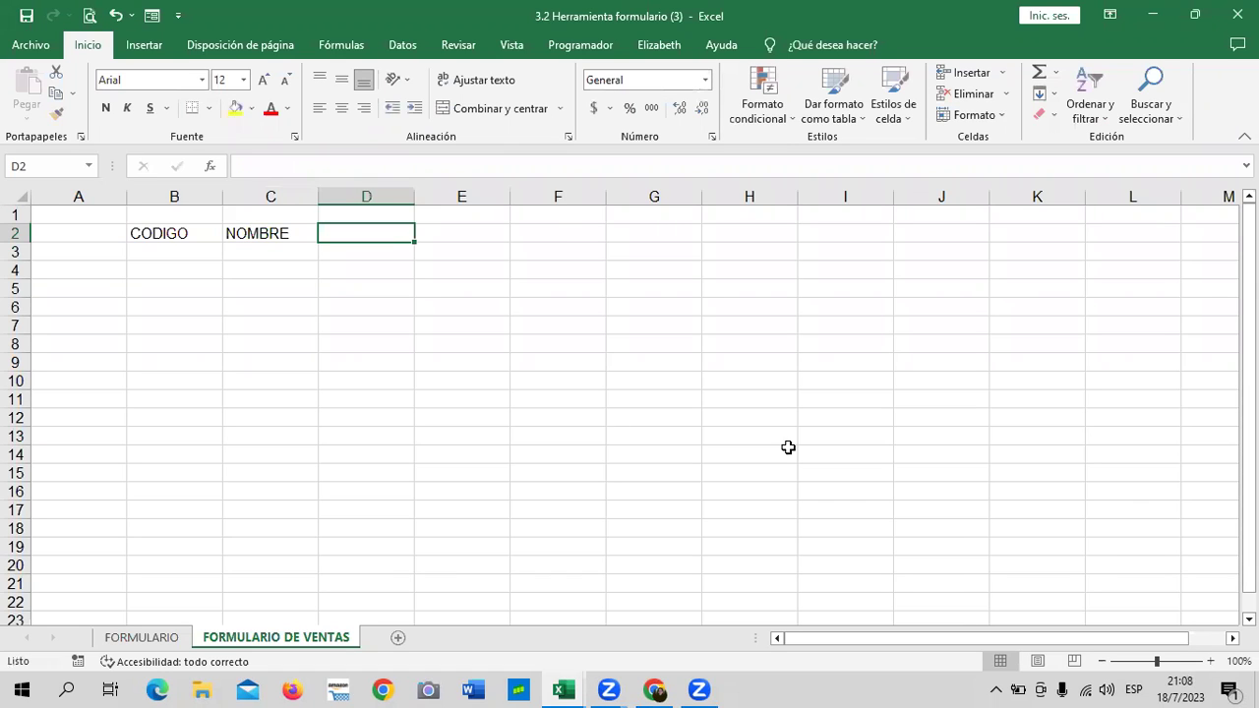
type("PR")
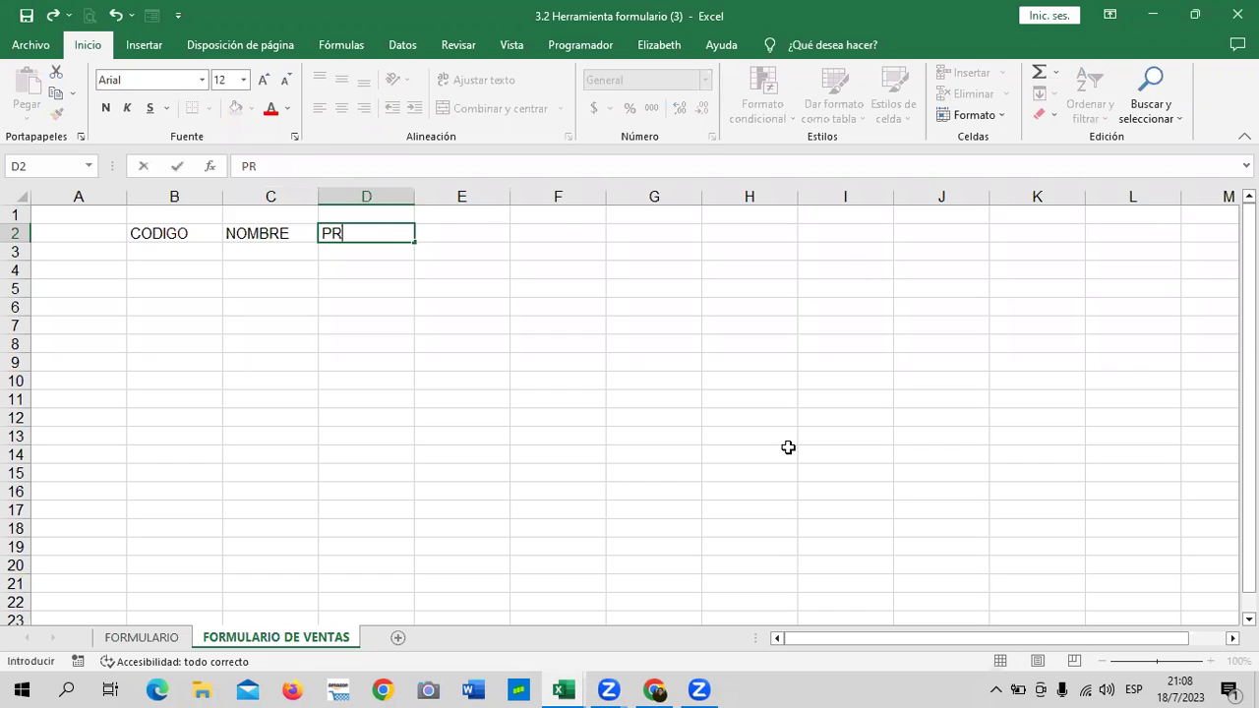
type("ODUCTO")
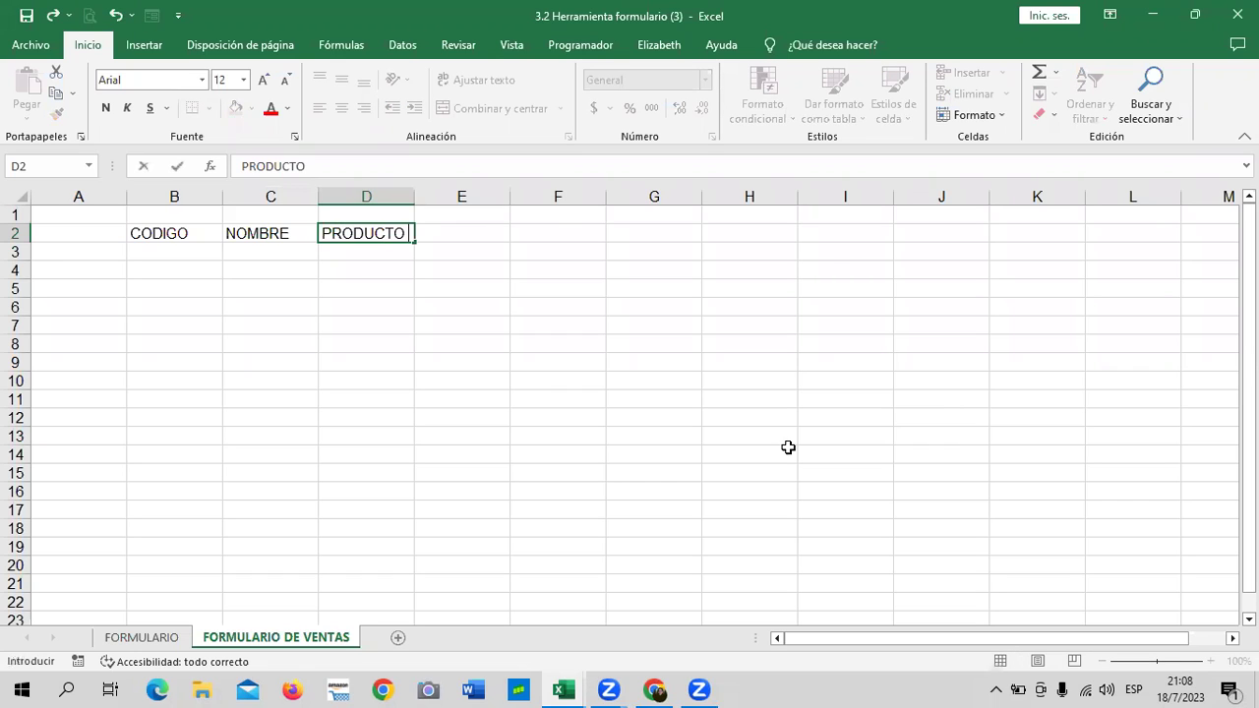
key("Tab")
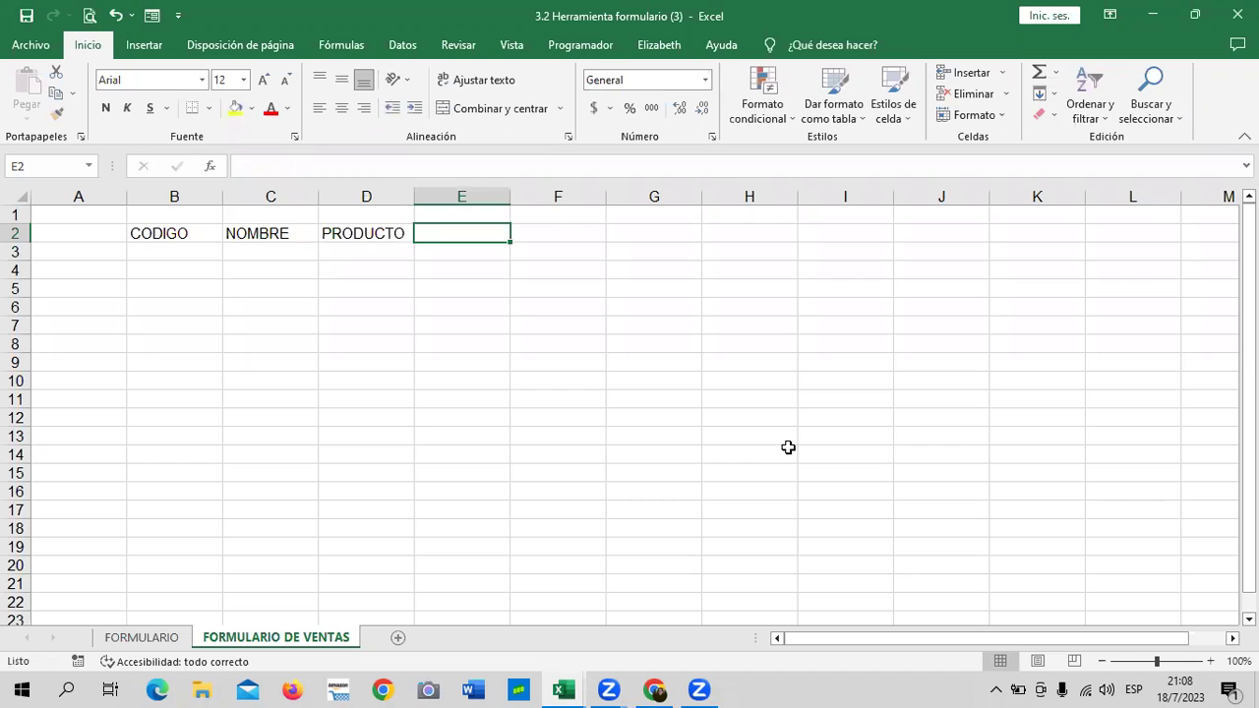
Enter headers CANTIDAD, PRECIO, IVA and TOTAL in E2:H2.
type("PRE")
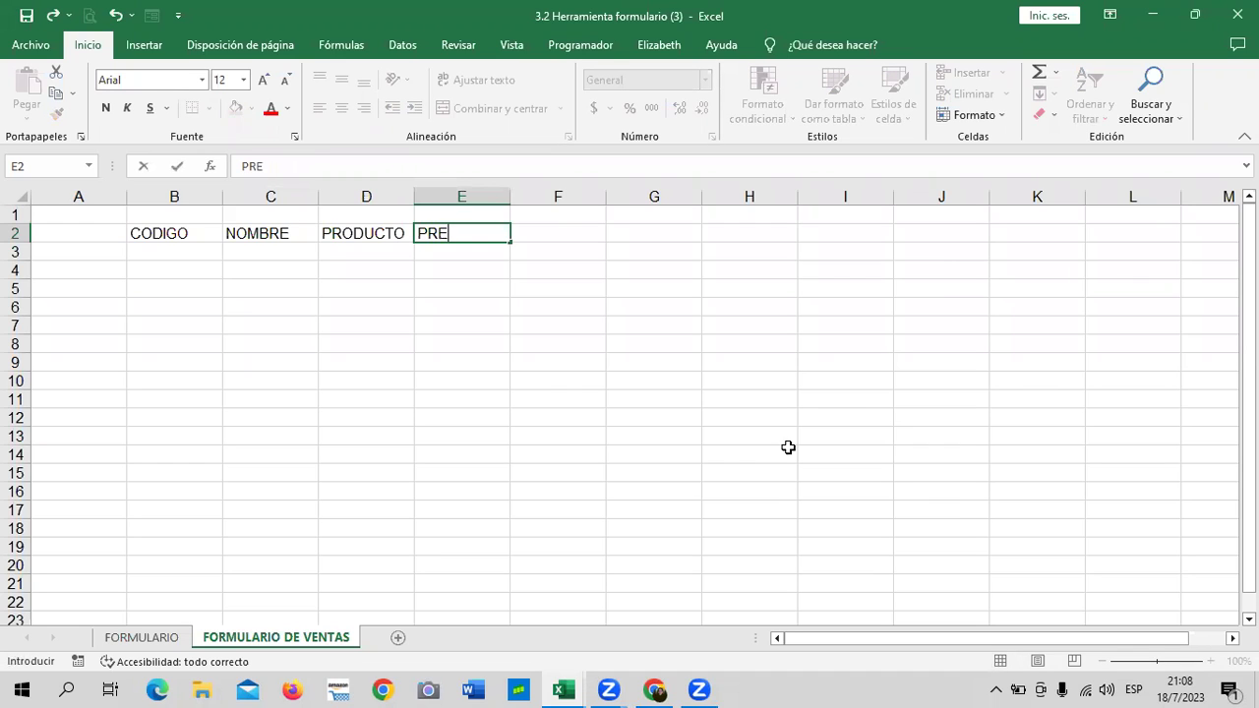
key("BackSpace")
key("BackSpace")
key("BackSpace")
type("CANT")
type("IDAD")
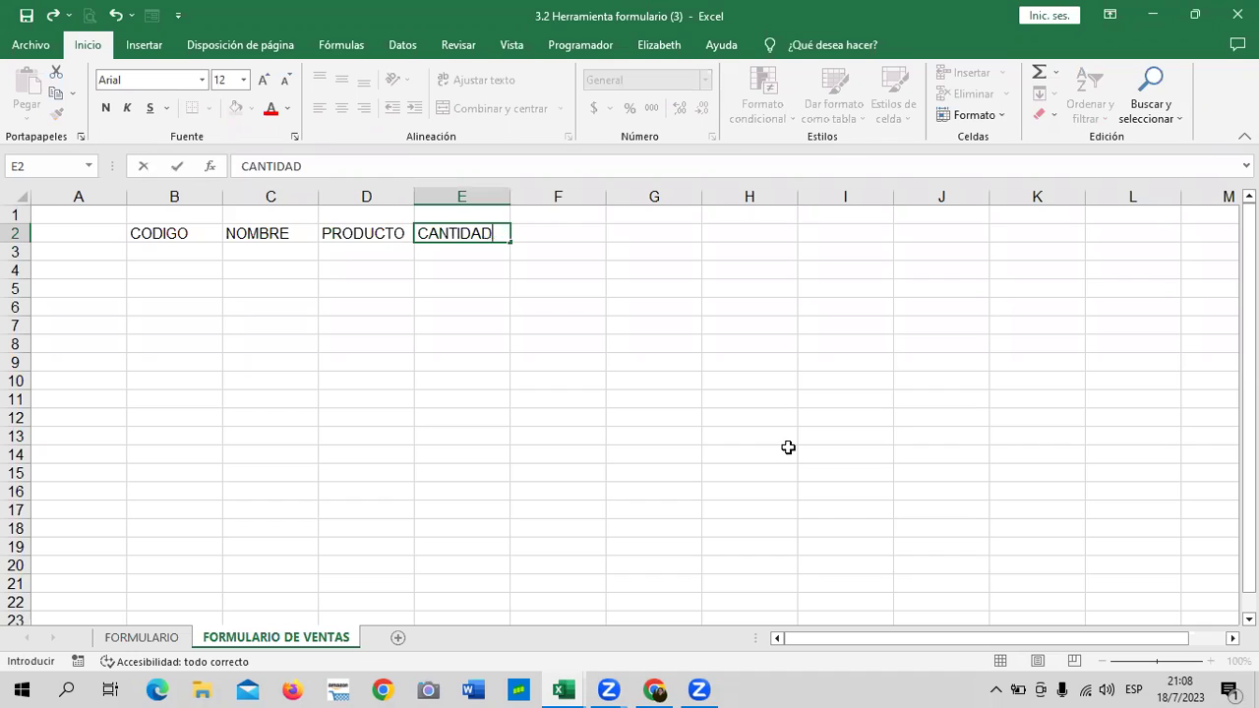
key("Tab")
type("P")
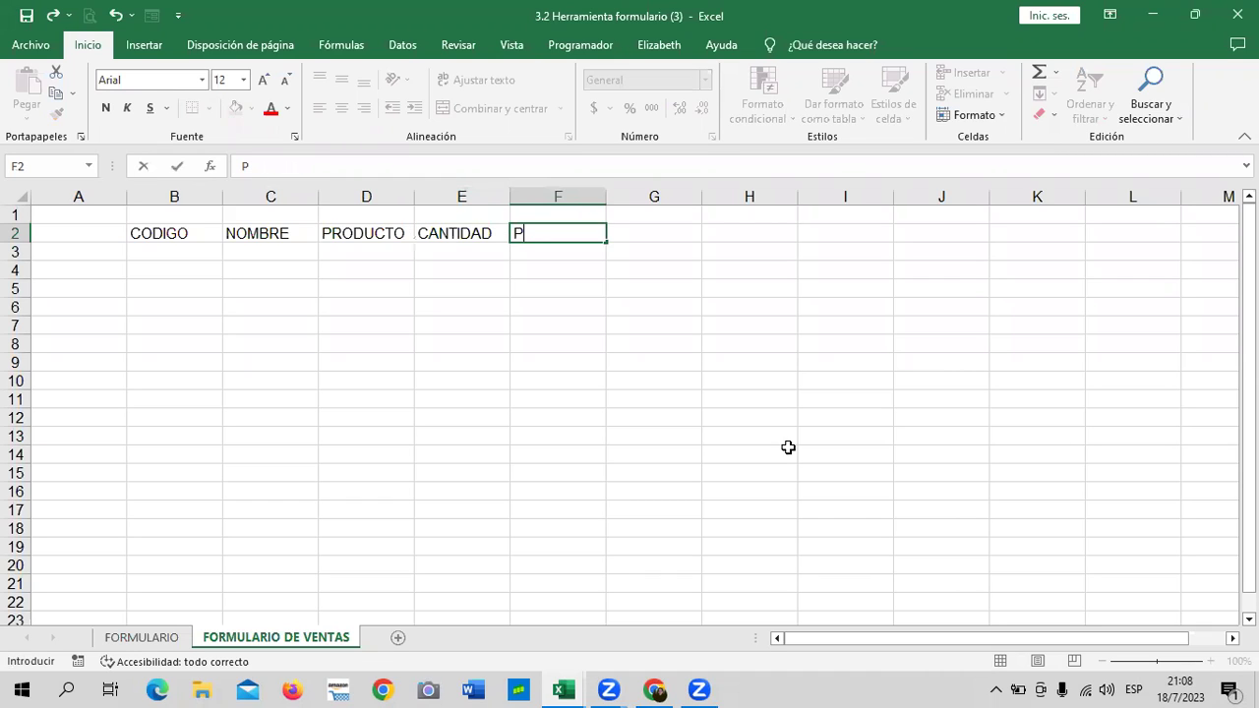
type("RECIO")
key("Tab")
type("IV")
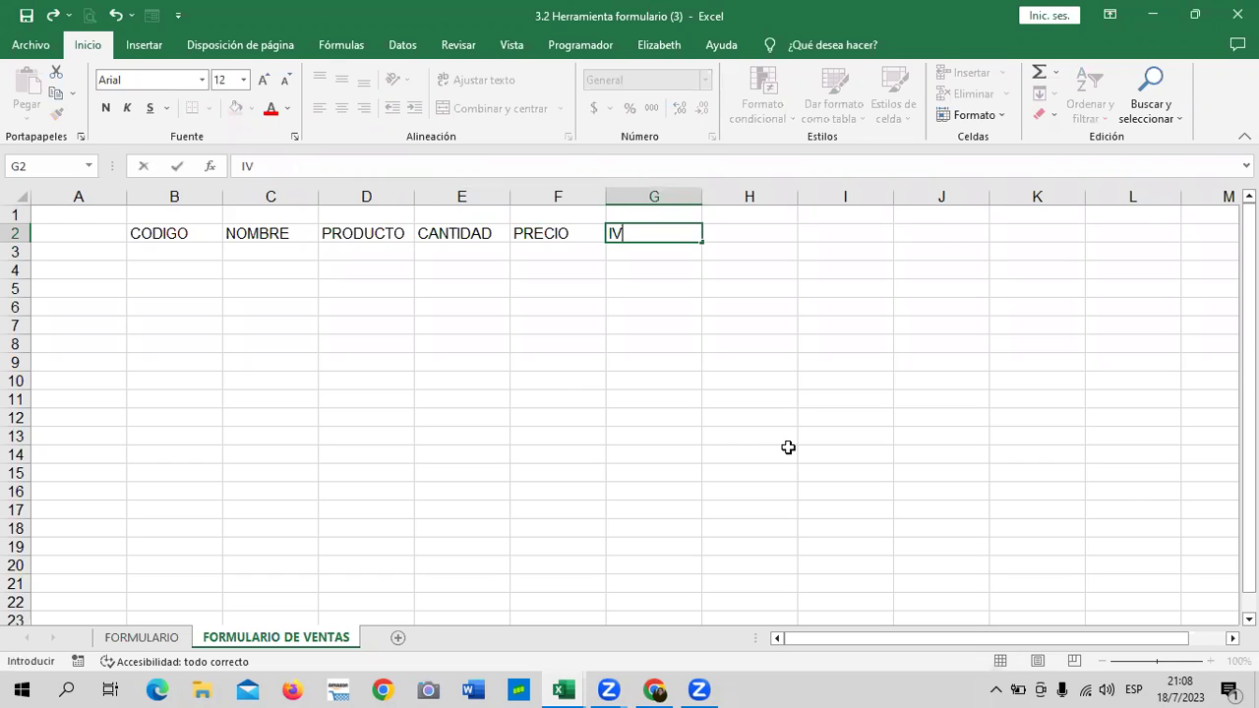
type("A TOTA")
key("BackSpace")
key("BackSpace")
key("BackSpace")
key("Tab")
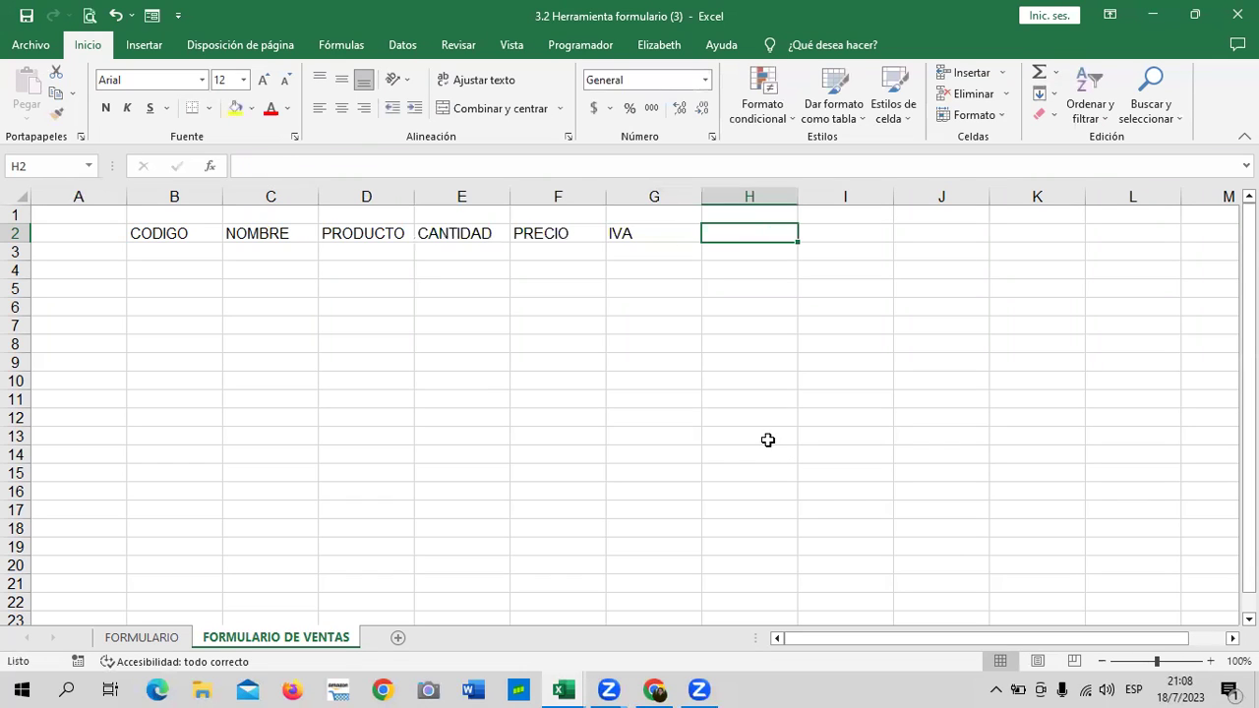
type("TOTAL")
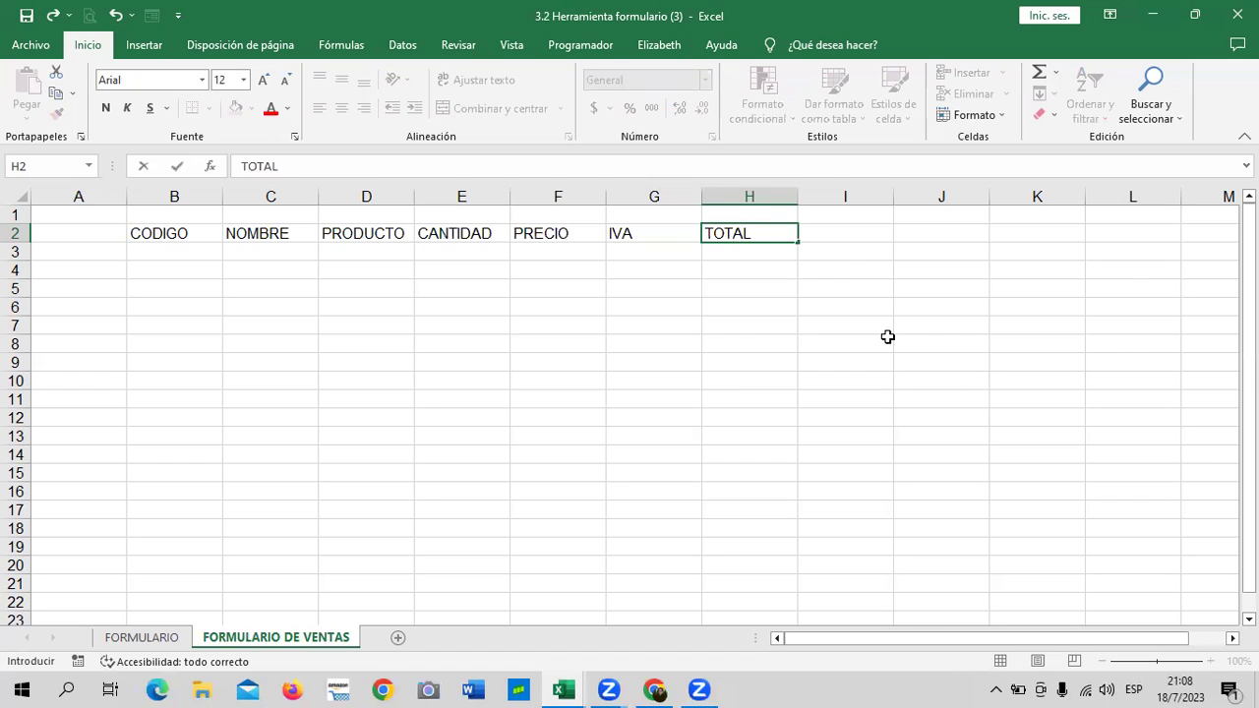
left_click(746, 420)
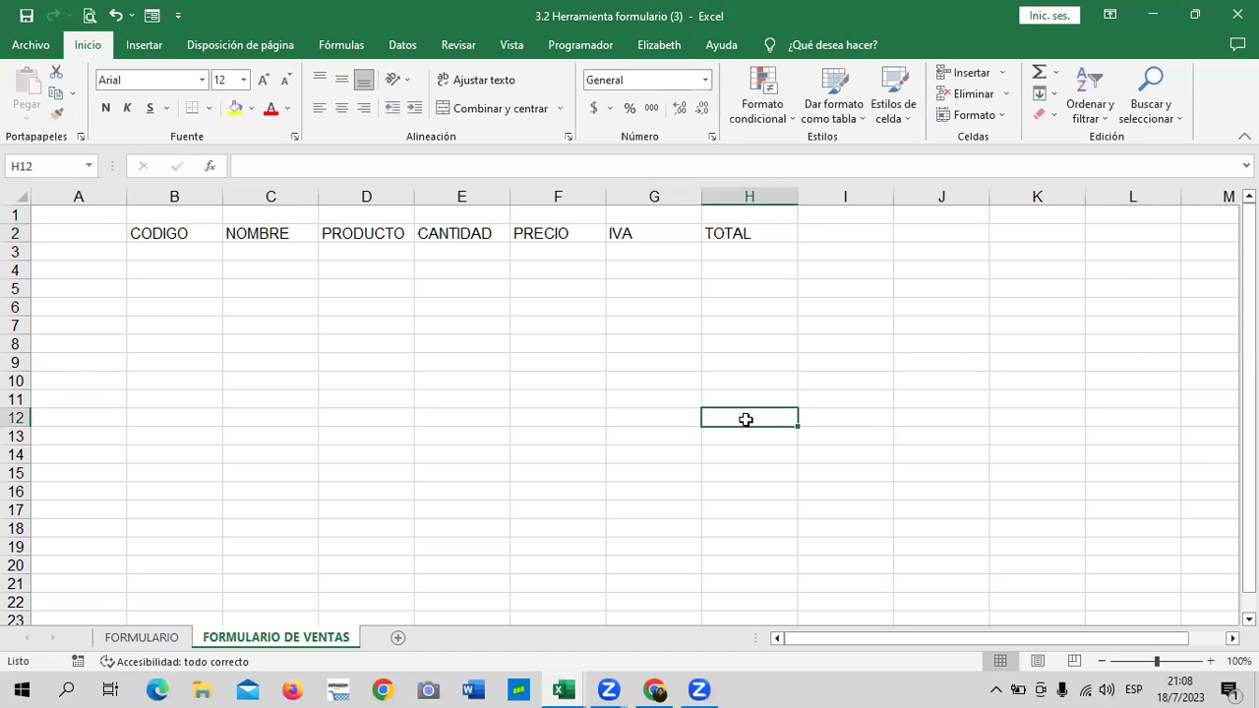
left_click(614, 340)
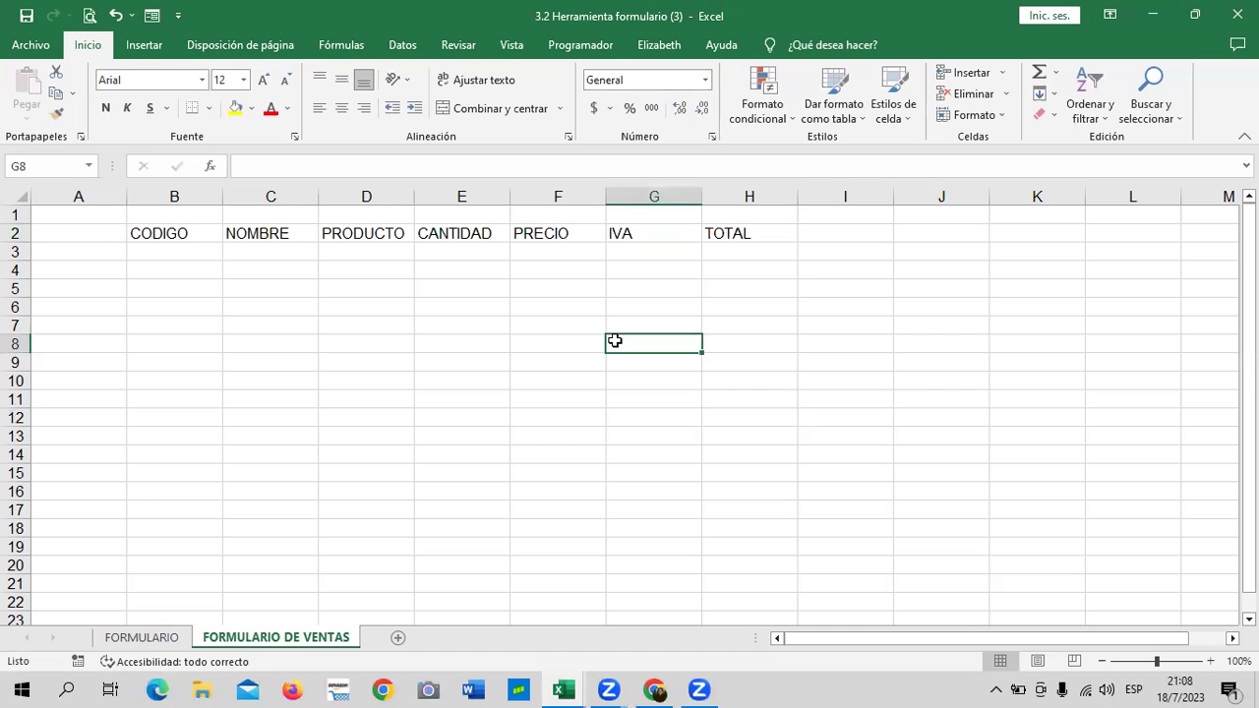
Delete the IVA header and move TOTAL from H2 into G2.
left_click(654, 233)
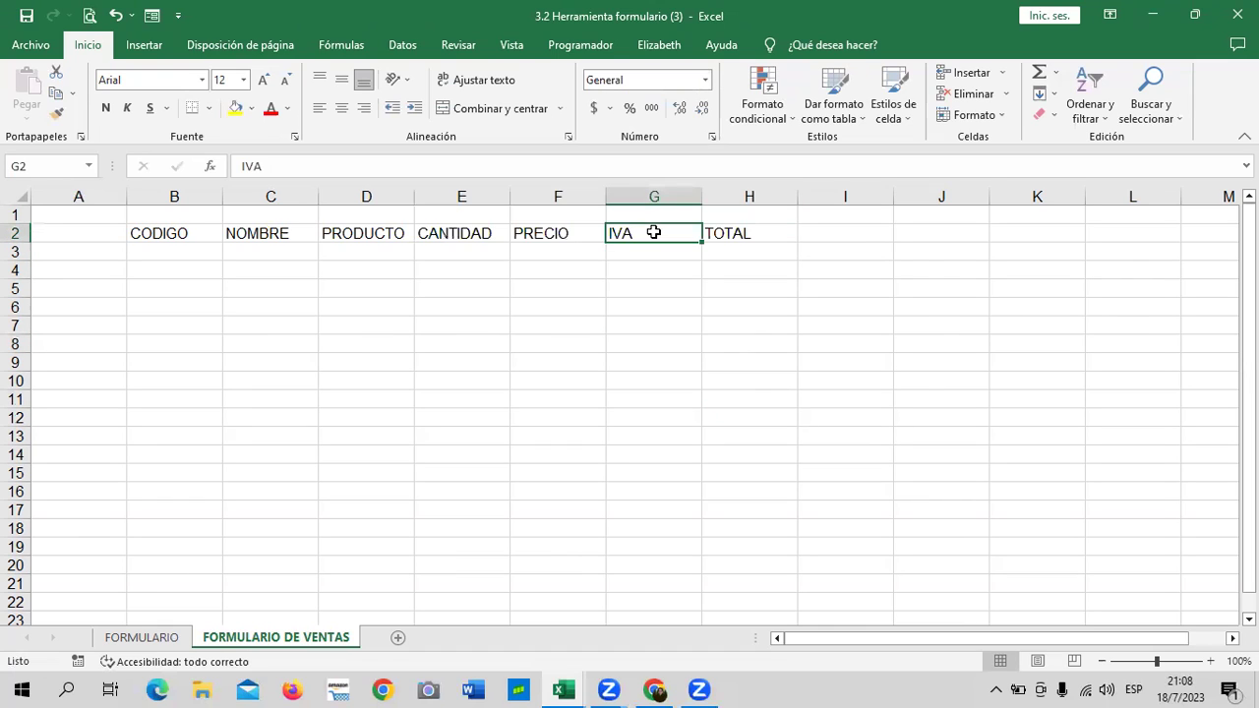
key("Delete")
left_click(740, 231)
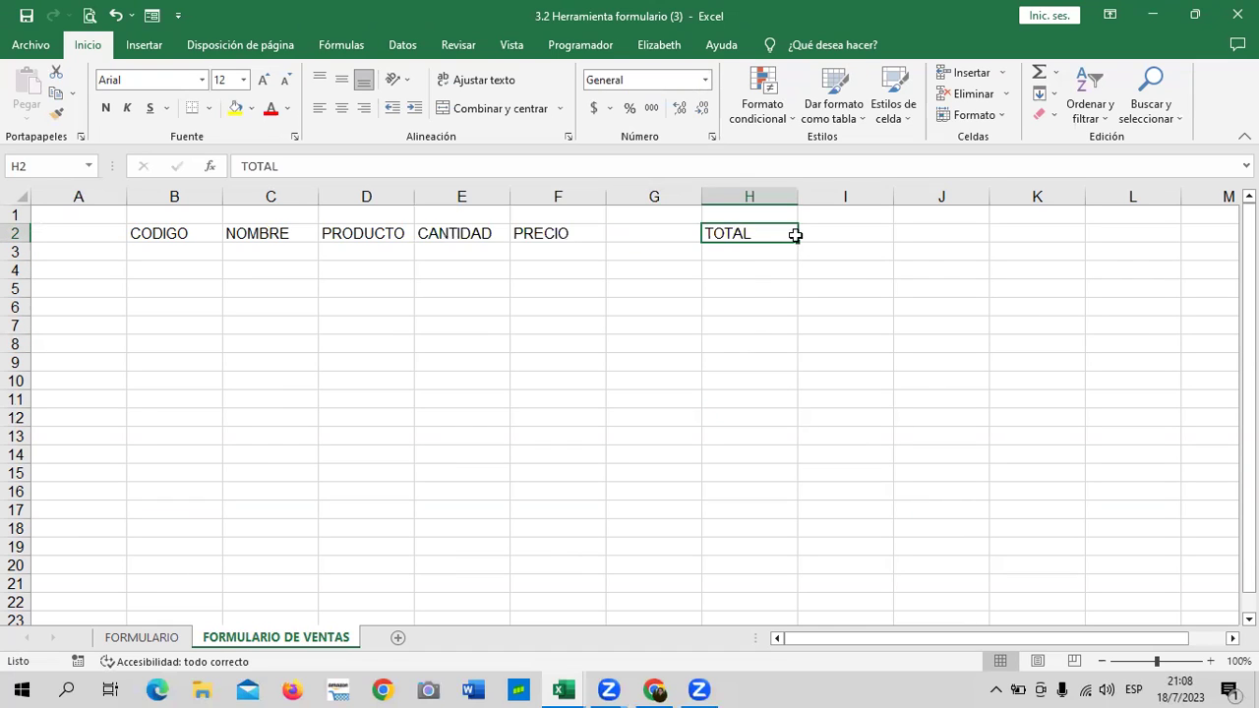
right_click(745, 244)
key("ctrl+x")
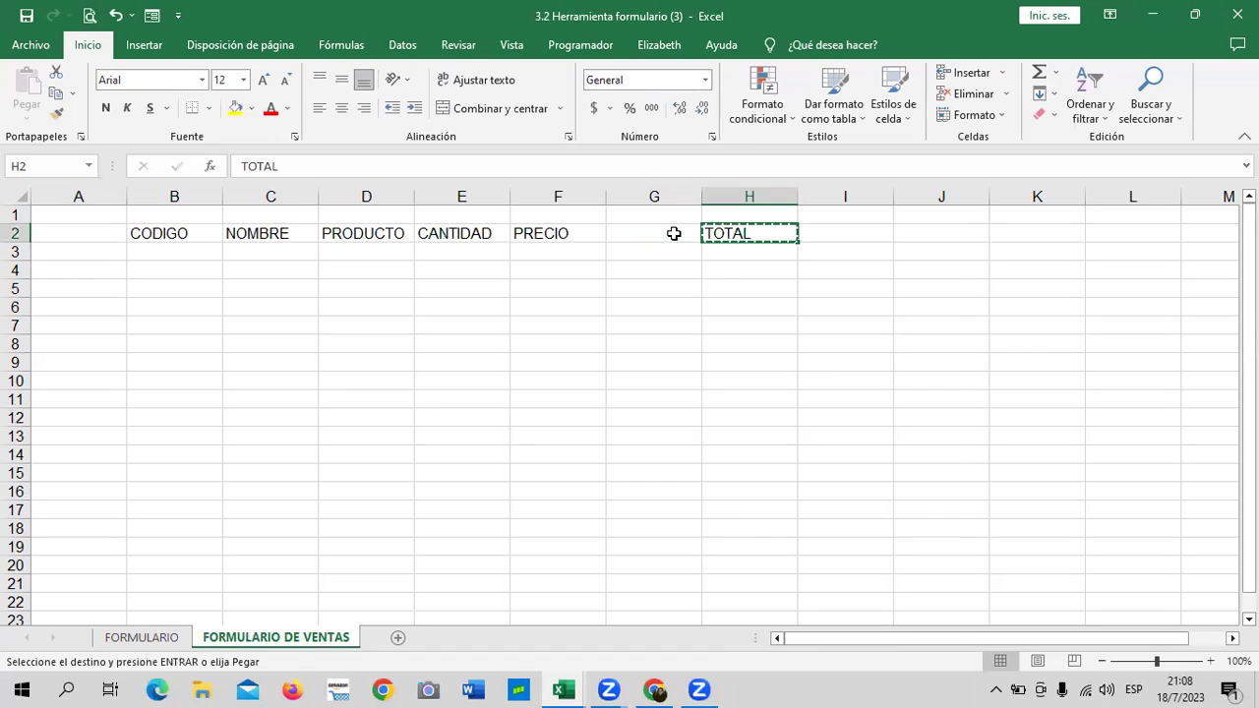
left_click(674, 233)
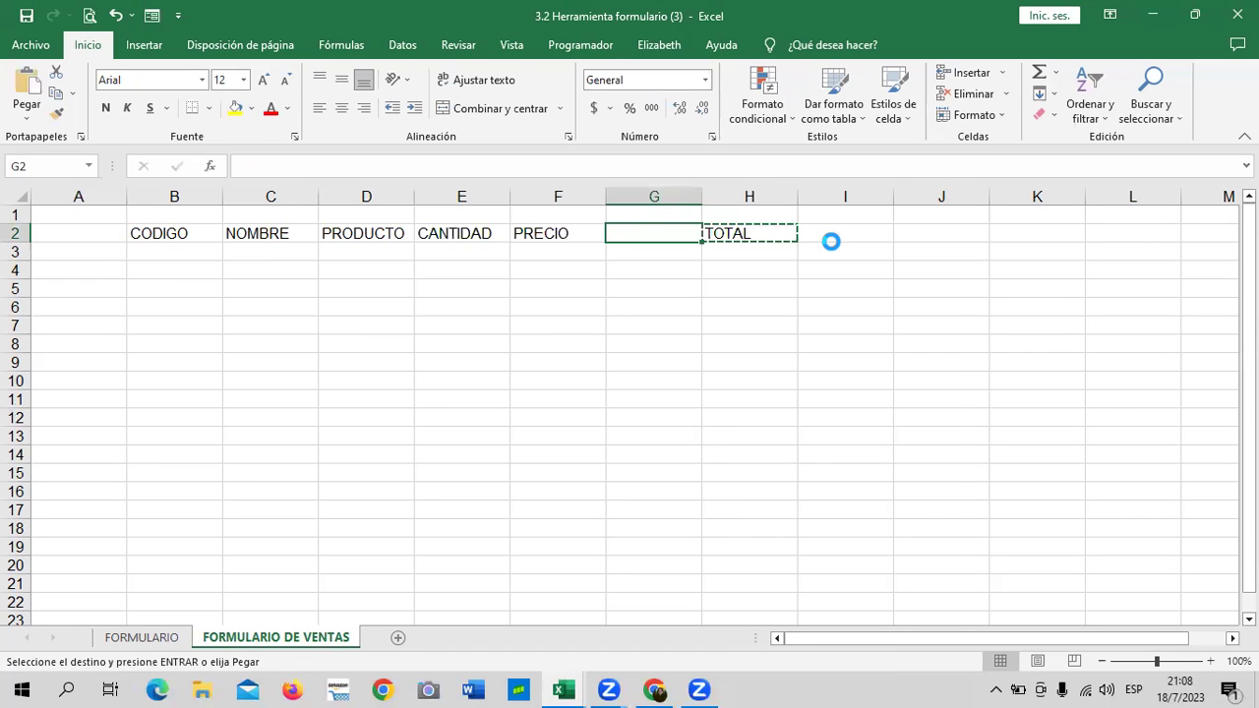
key("ctrl+v")
left_click(790, 338)
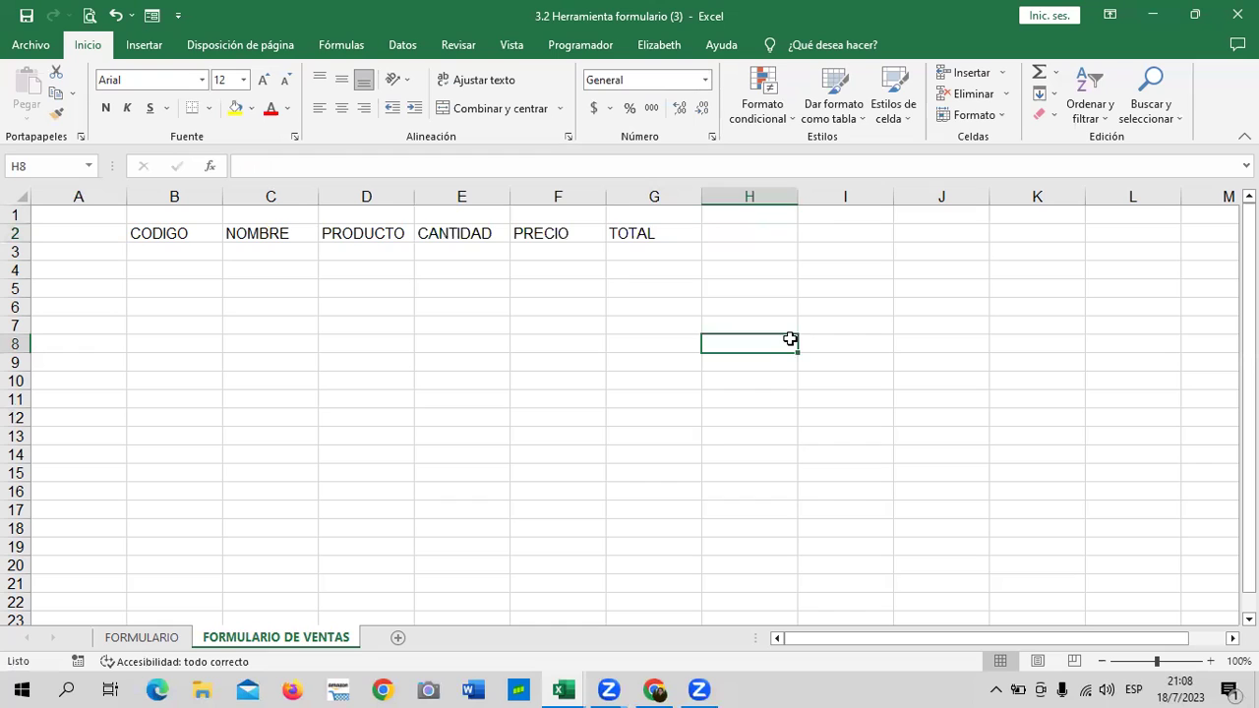
left_click(749, 392)
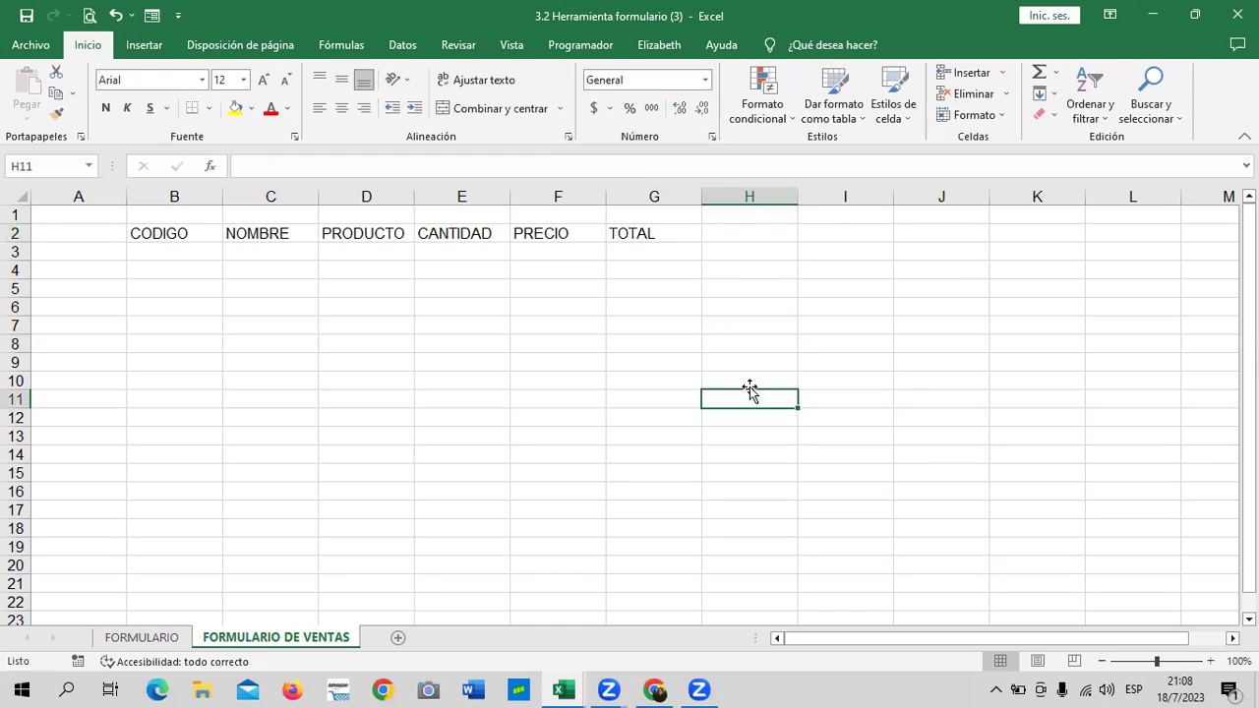
Center the header row, apply the green Énfasis6 cell style, and enlarge its font.
left_click_drag(188, 239, 634, 234)
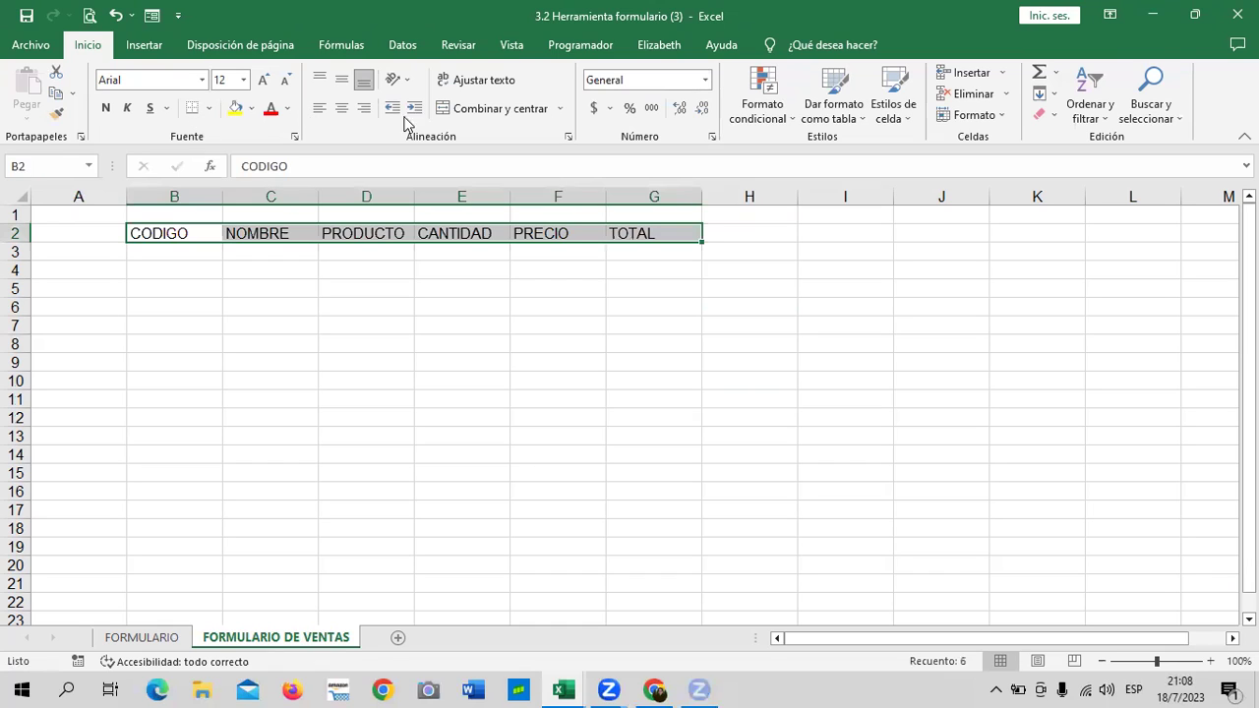
left_click(341, 110)
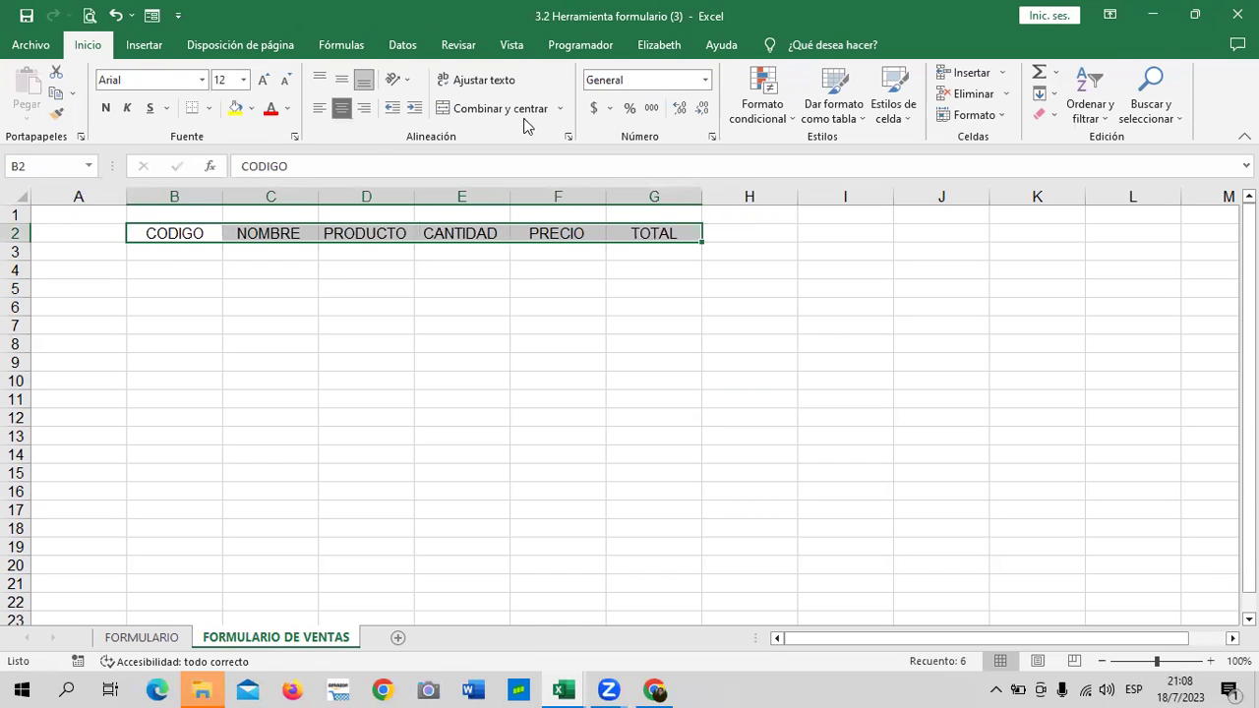
left_click(343, 110)
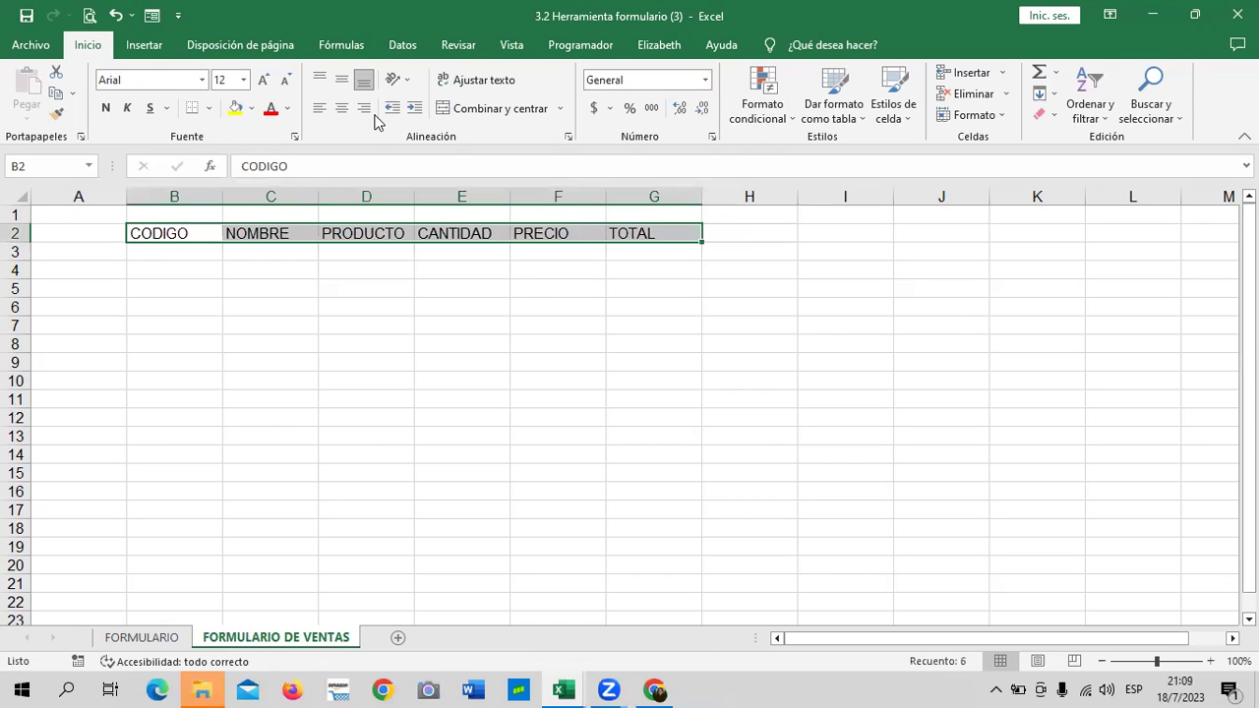
left_click(342, 112)
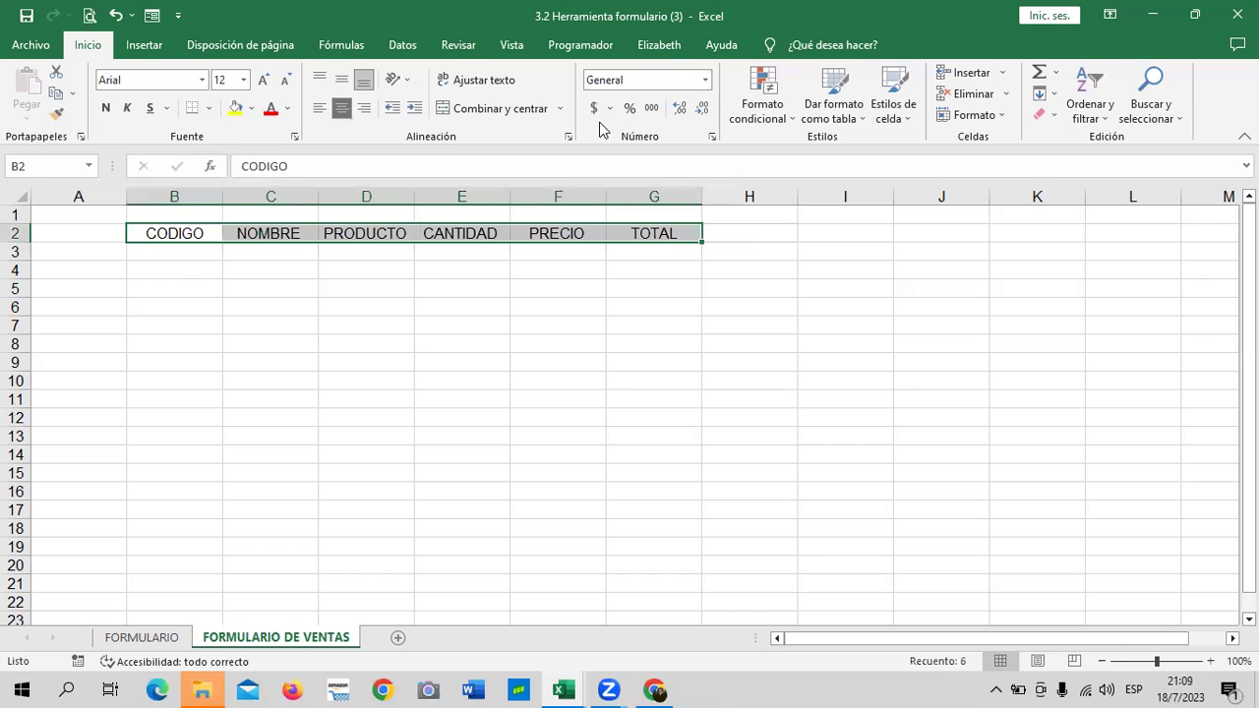
left_click(910, 123)
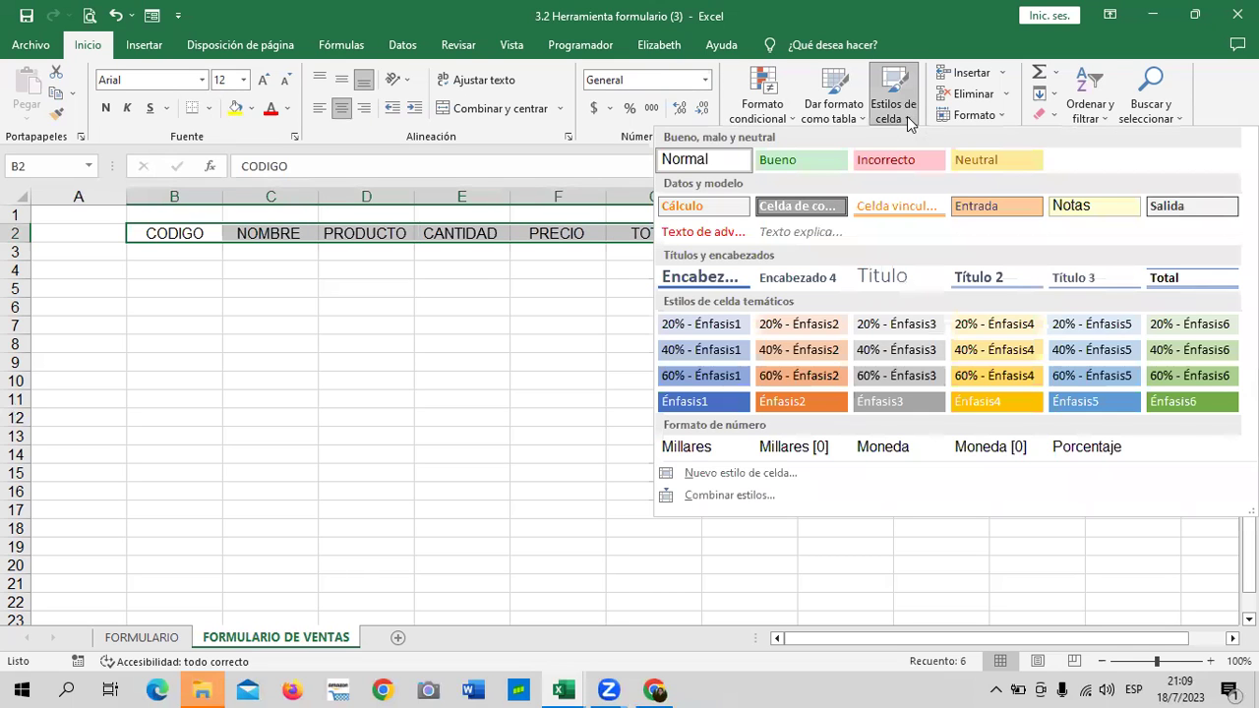
left_click(1171, 401)
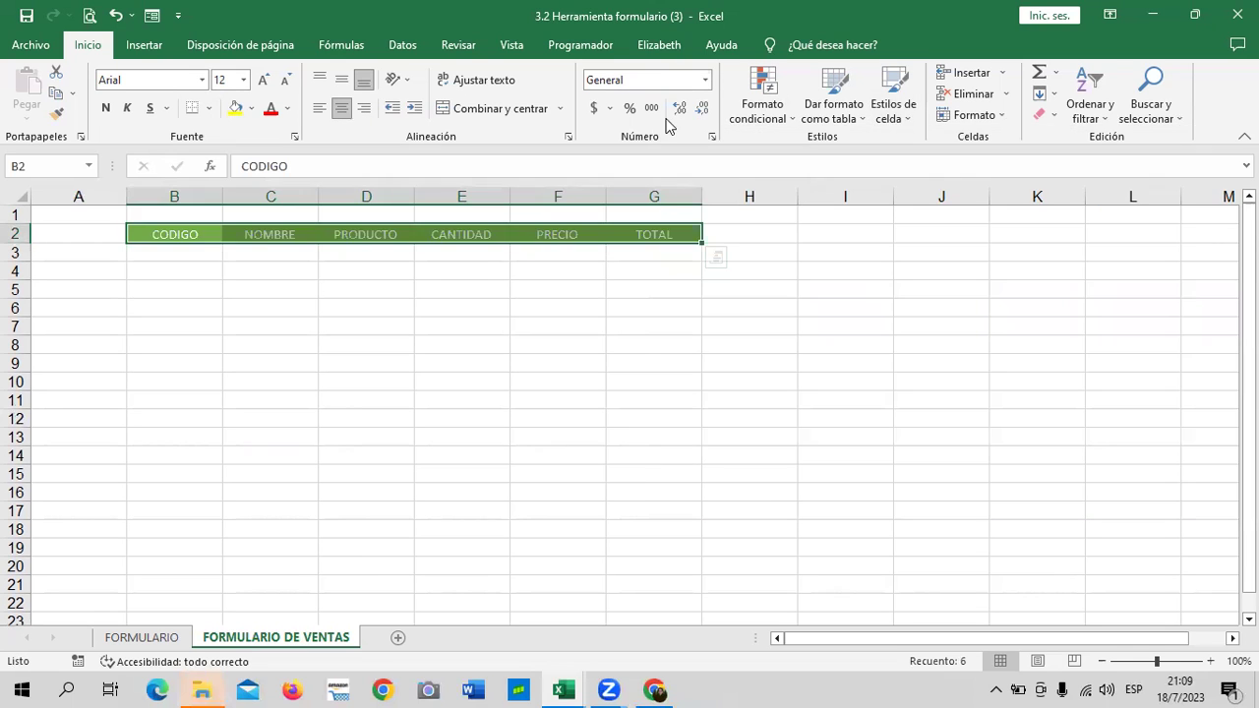
left_click(264, 80)
left_click(263, 79)
left_click(334, 462)
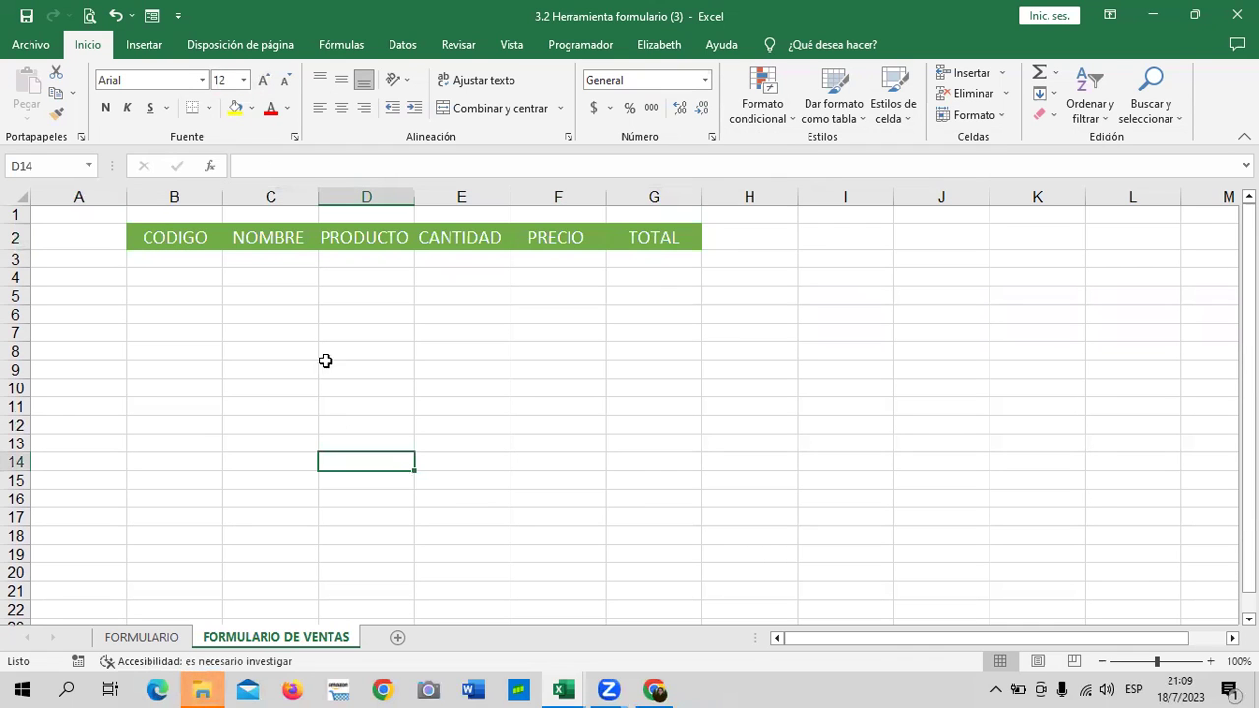
Widen column C and apply all borders to the B2:G14 table.
left_click_drag(314, 190, 393, 190)
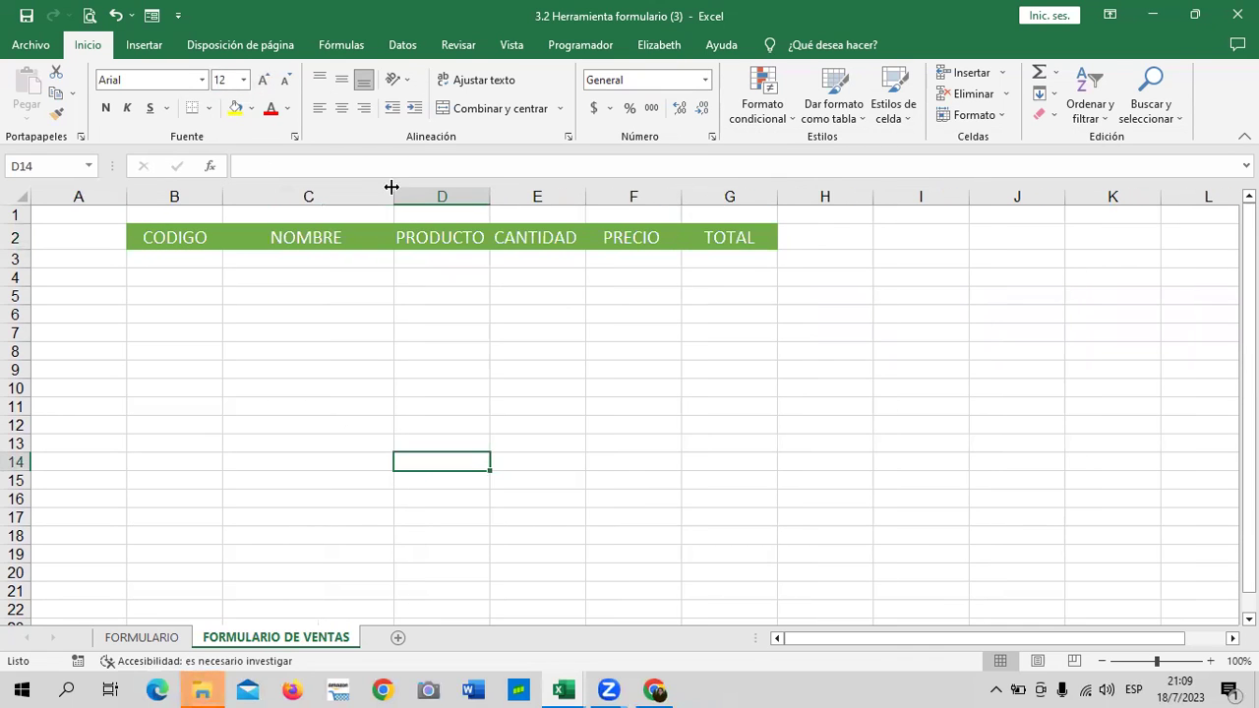
mouse_move(168, 236)
left_mouse_down()
mouse_move(458, 461)
mouse_move(746, 468)
left_mouse_up()
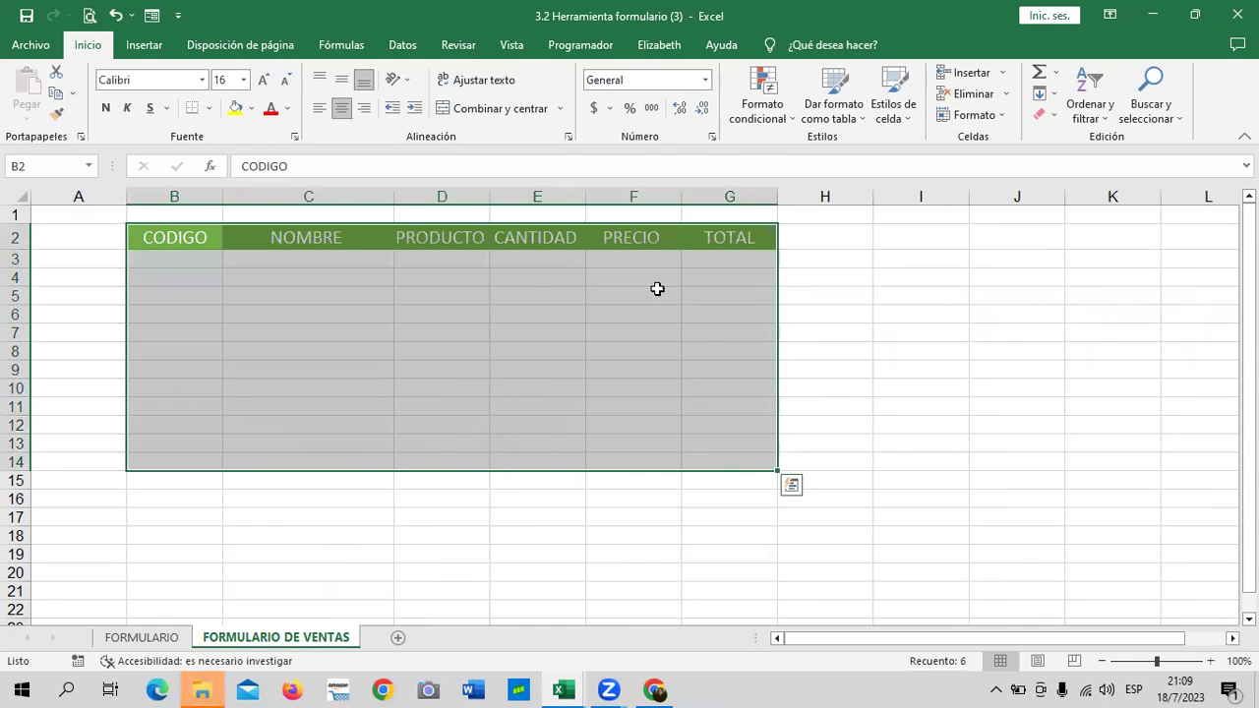
left_click(210, 108)
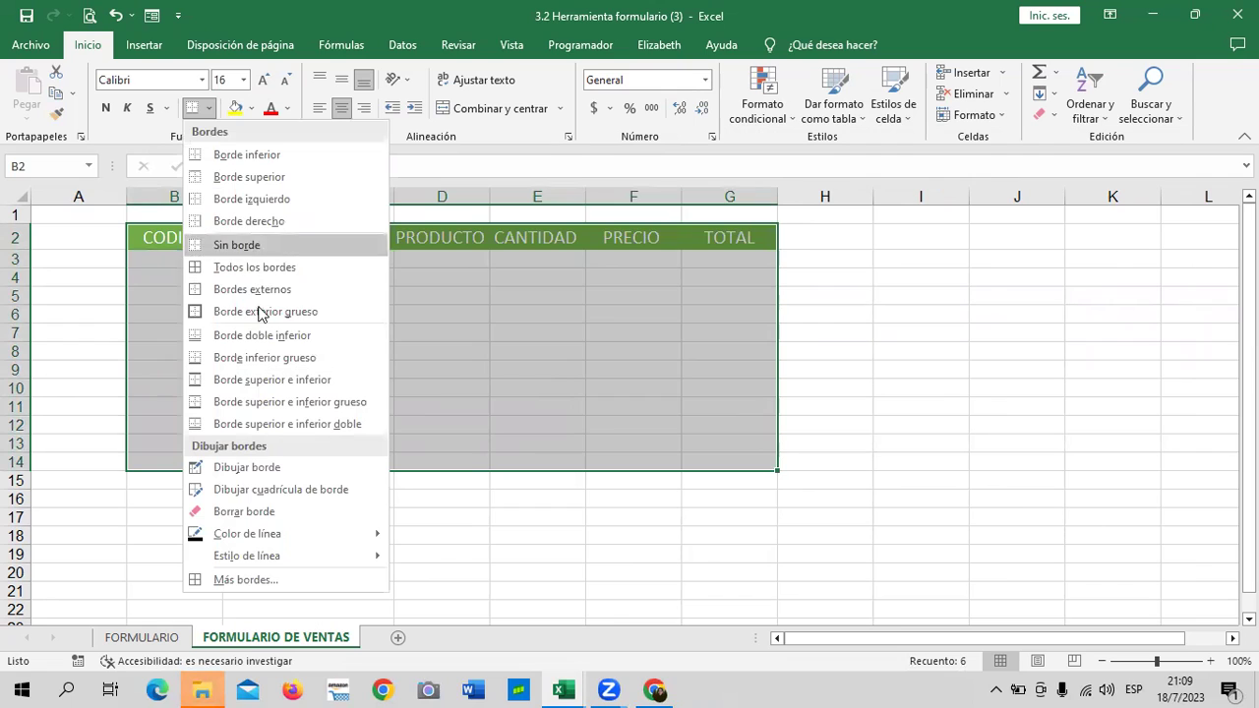
left_click(254, 268)
left_click(885, 295)
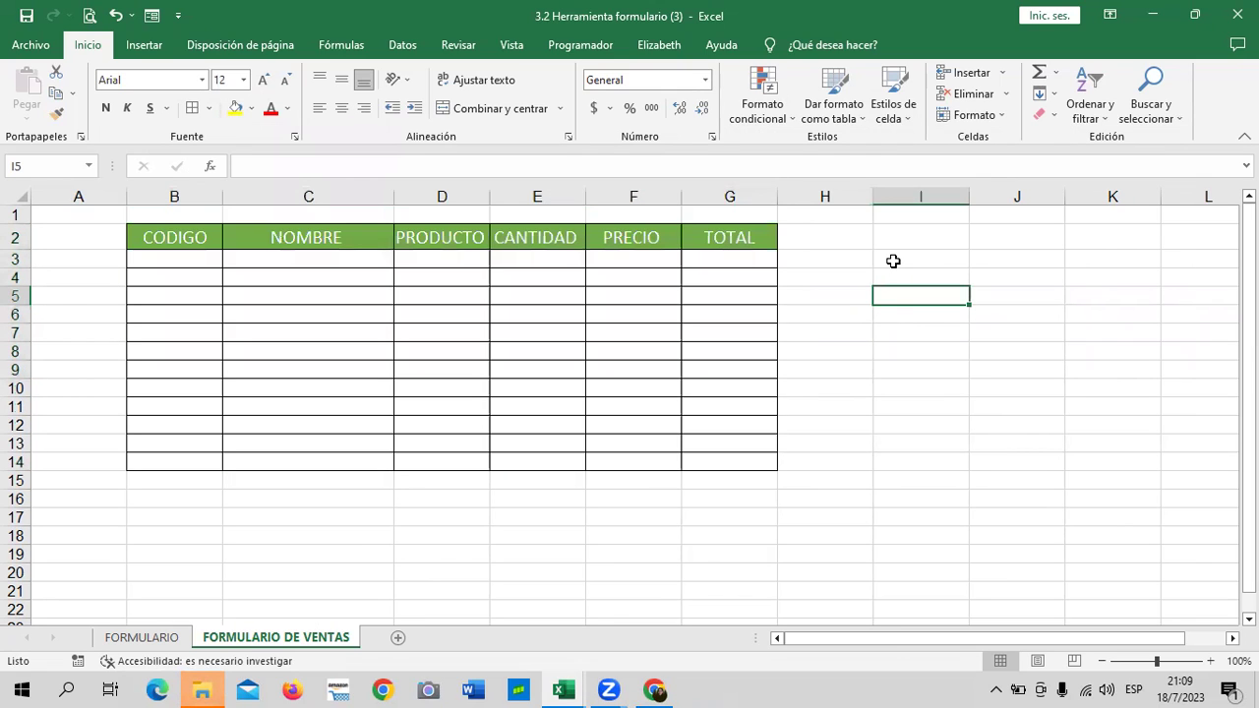
left_click(858, 276)
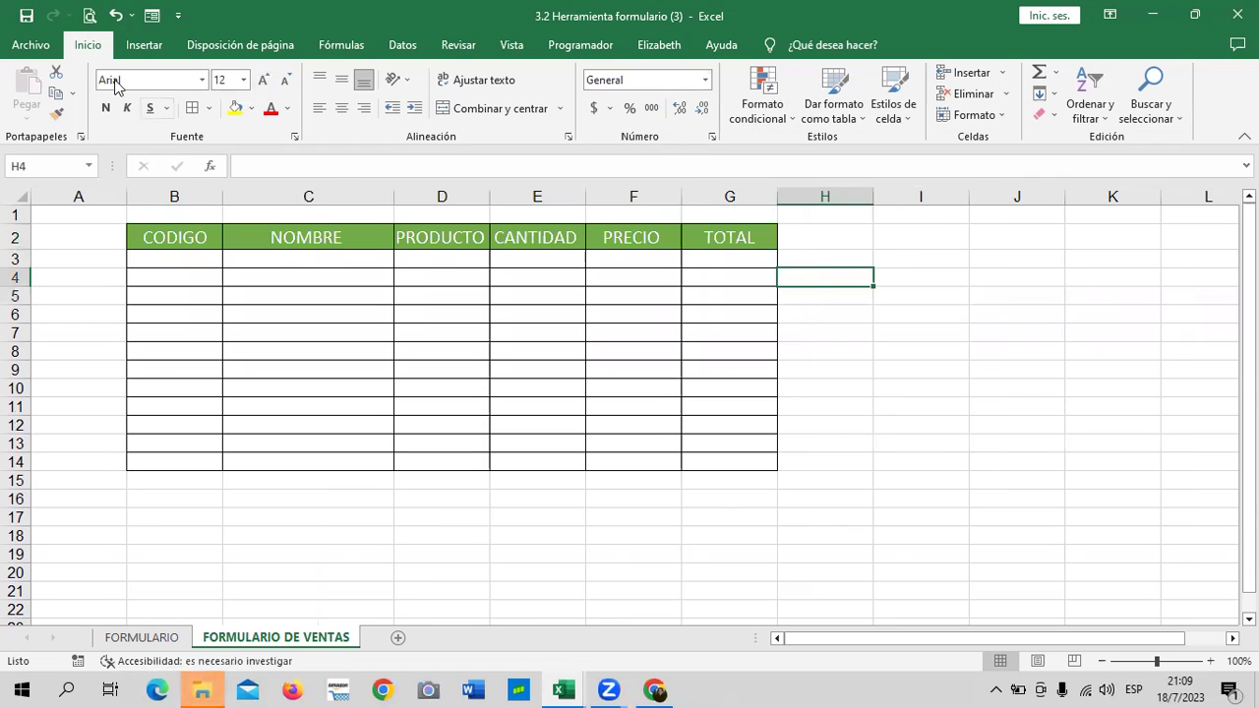
Try the quick access data form shortcut, dismiss its range warning, and remove the shortcut.
left_click(178, 14)
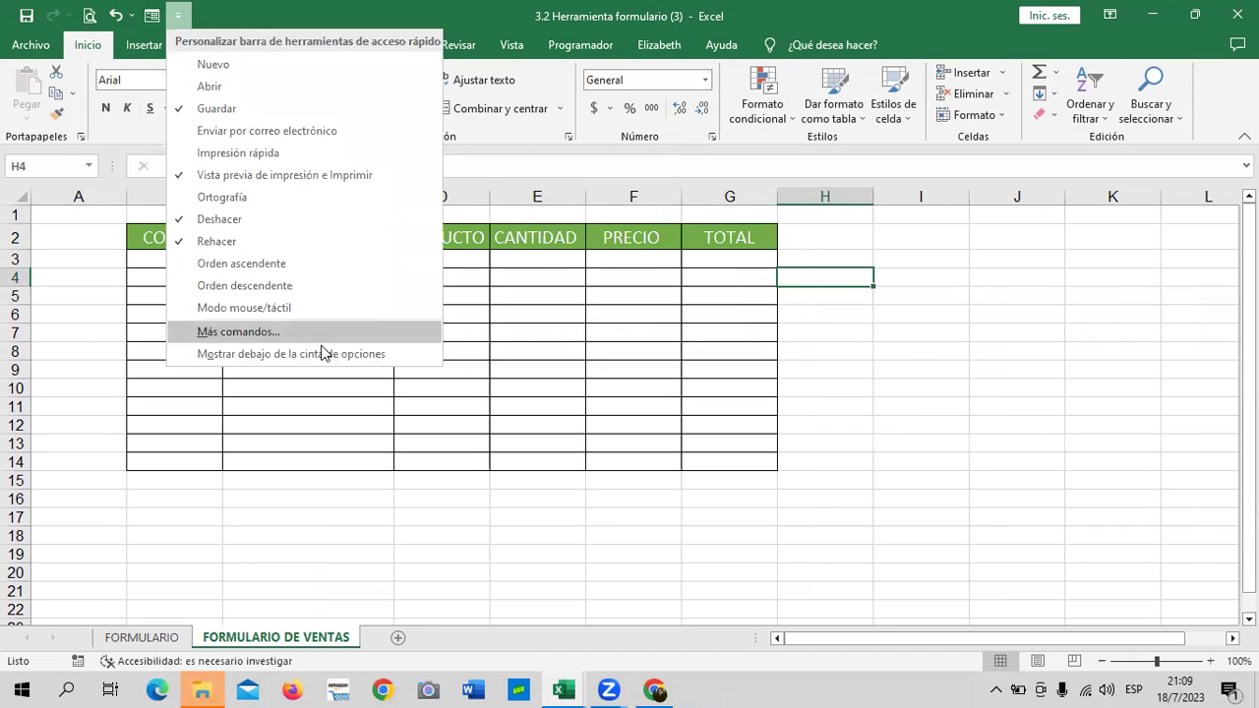
left_click(177, 18)
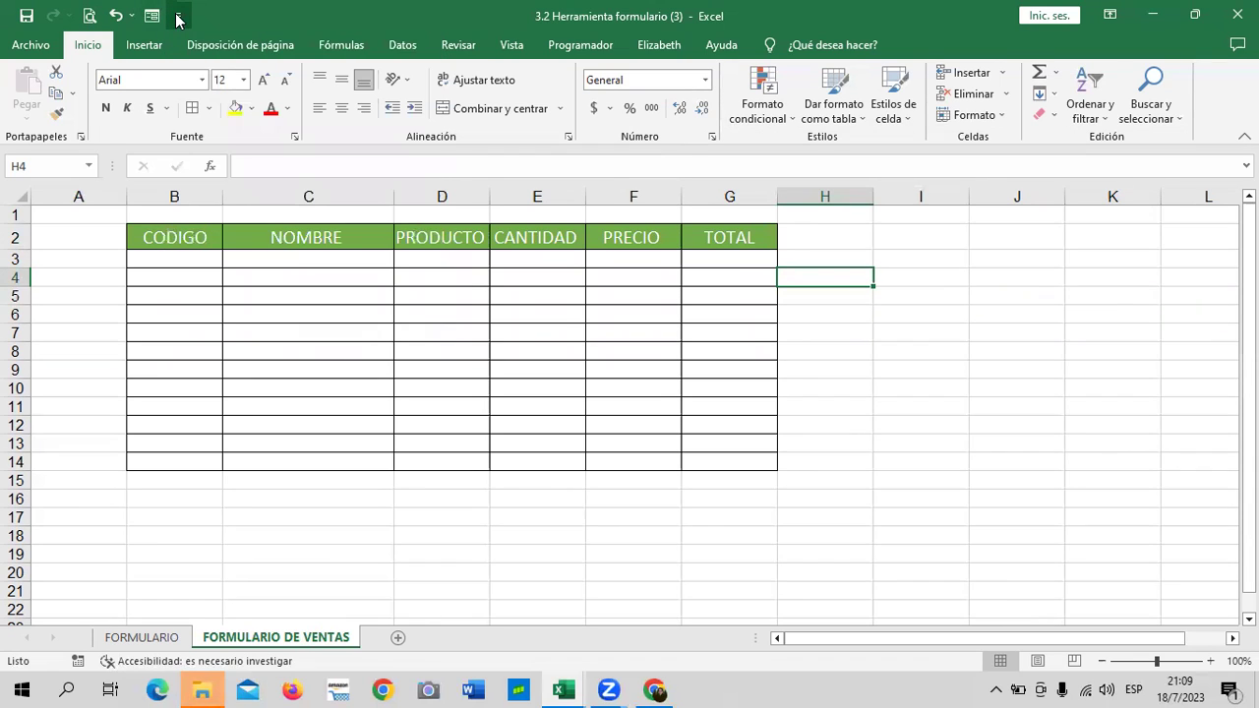
left_click(177, 18)
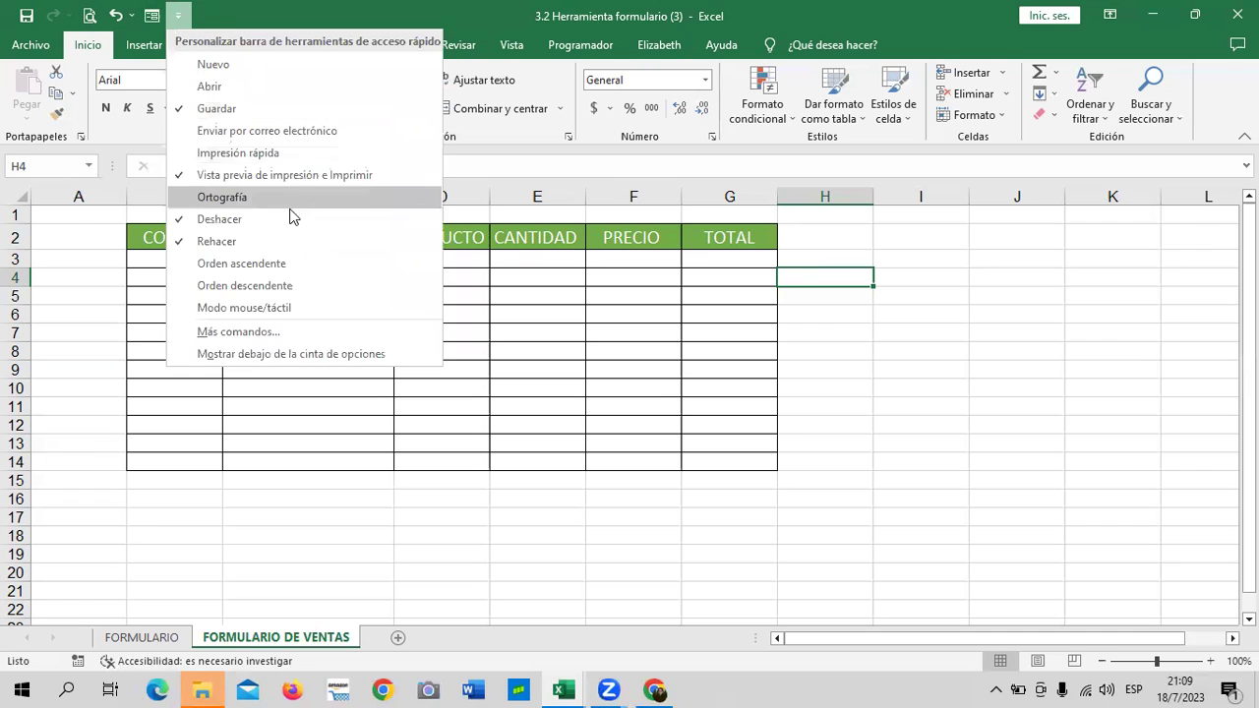
left_click(152, 16)
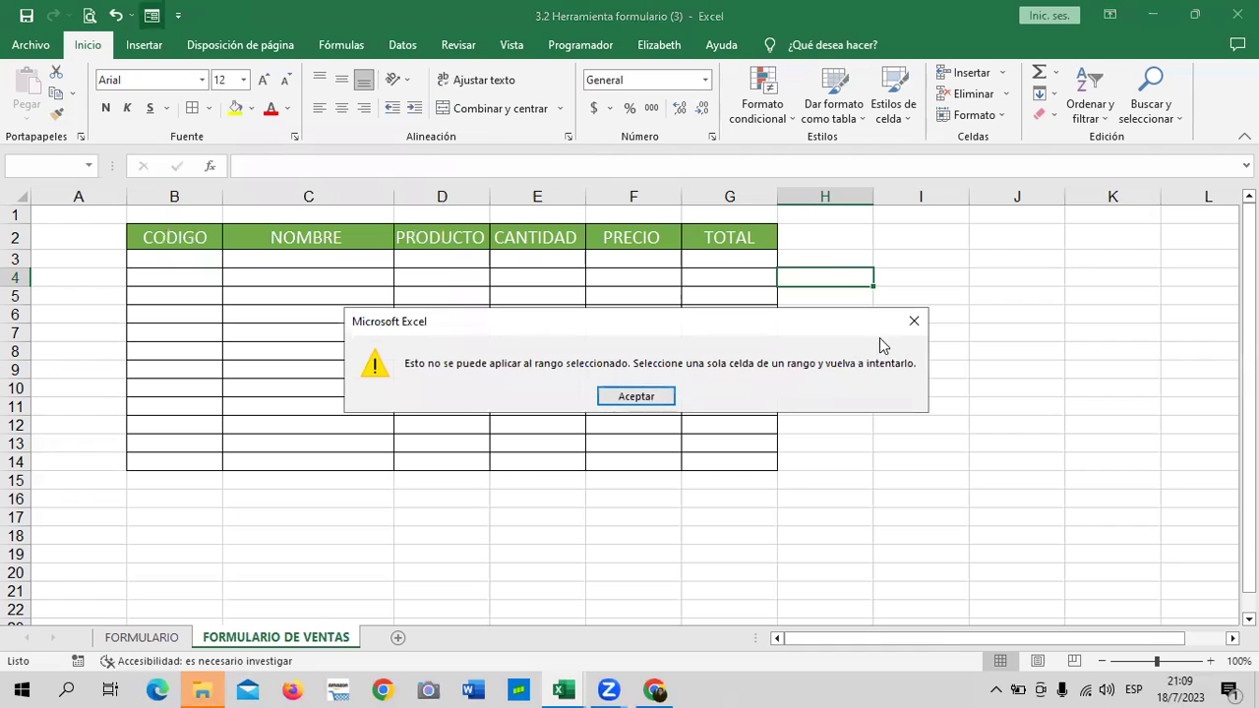
left_click(914, 321)
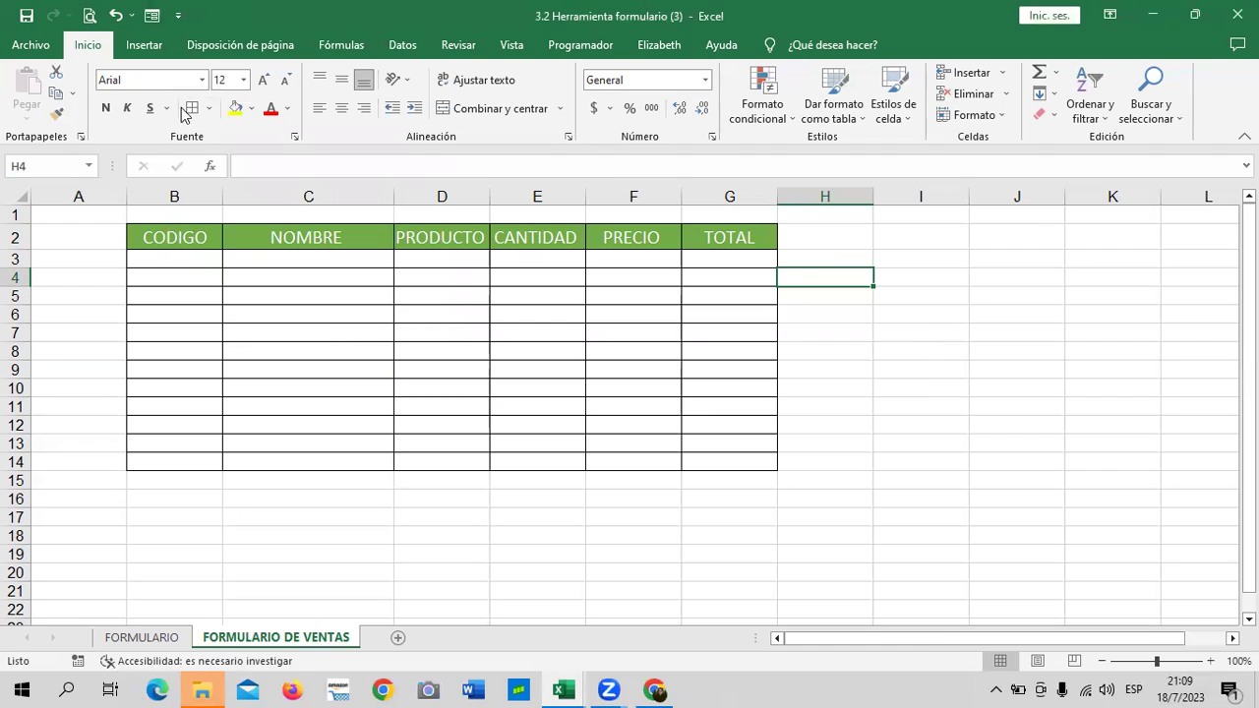
right_click(153, 16)
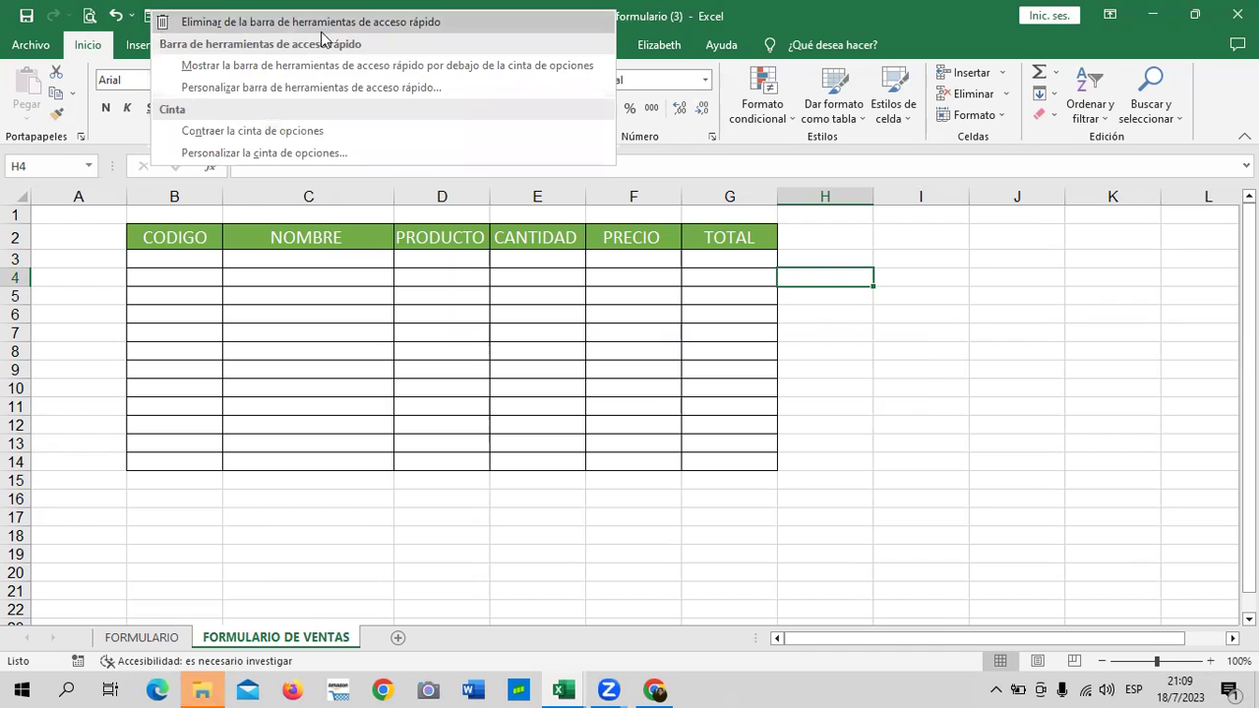
left_click(271, 22)
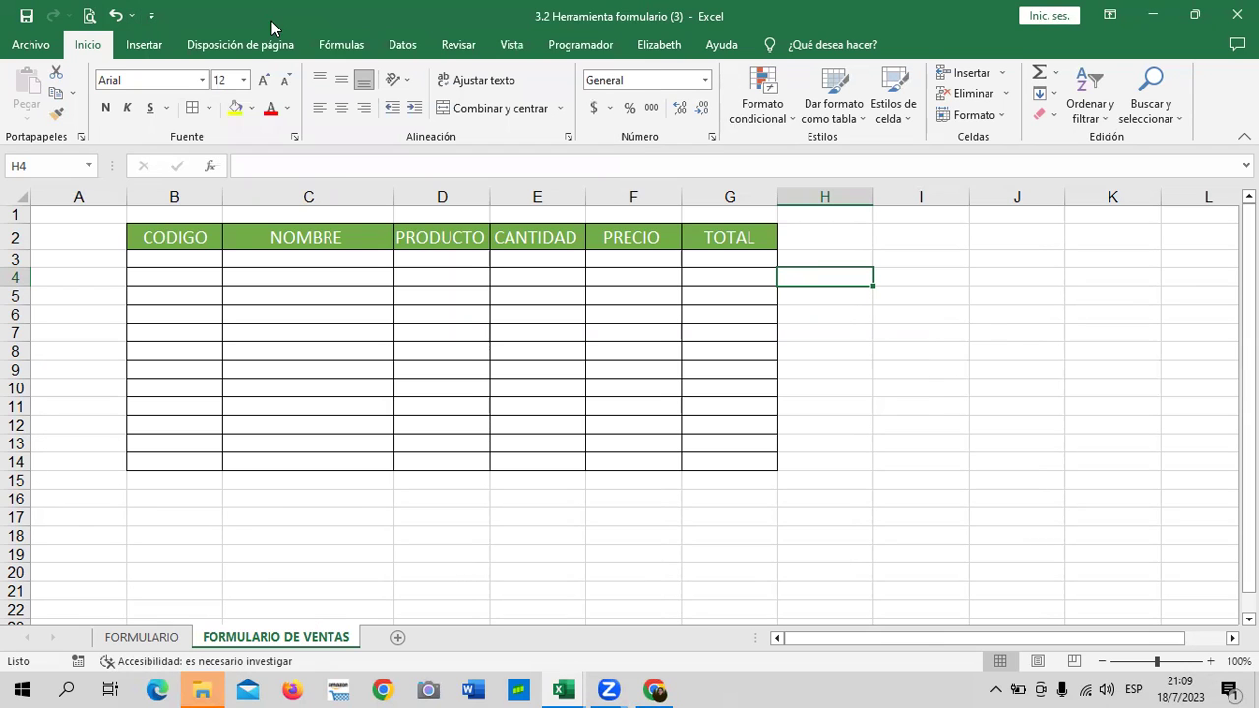
Narrow column B to fit the CODIGO heading.
left_click(899, 331)
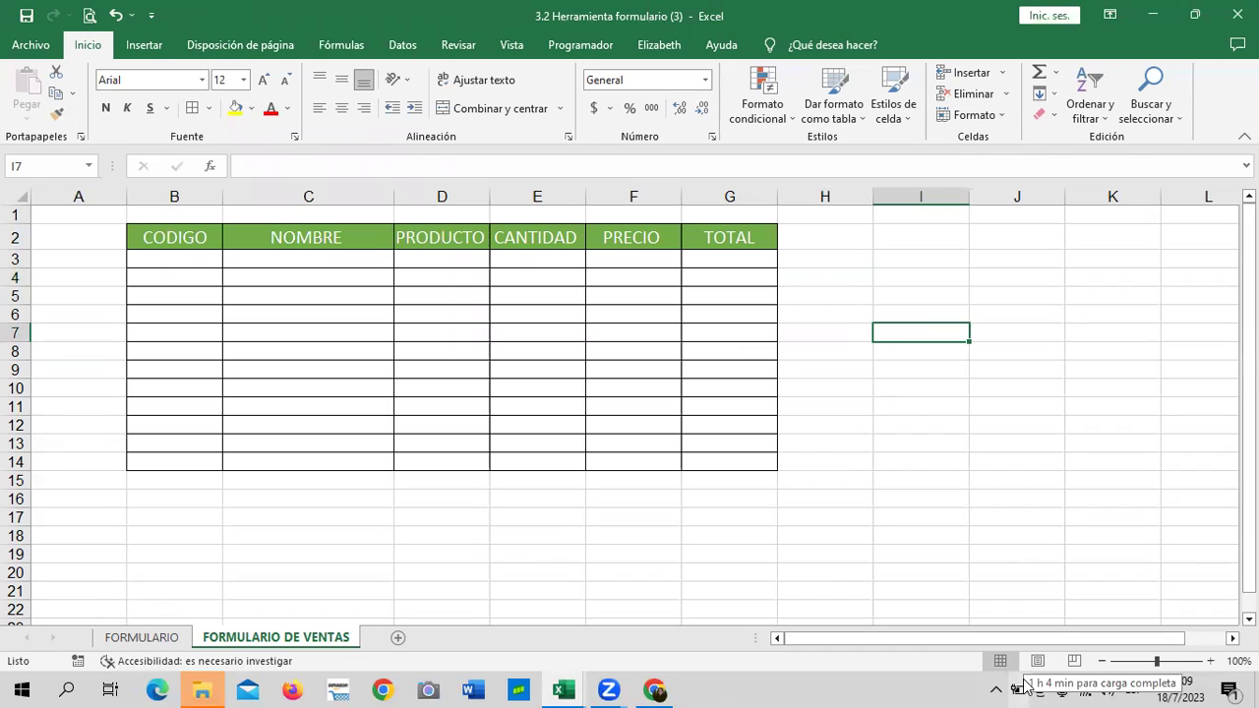
left_click(395, 311)
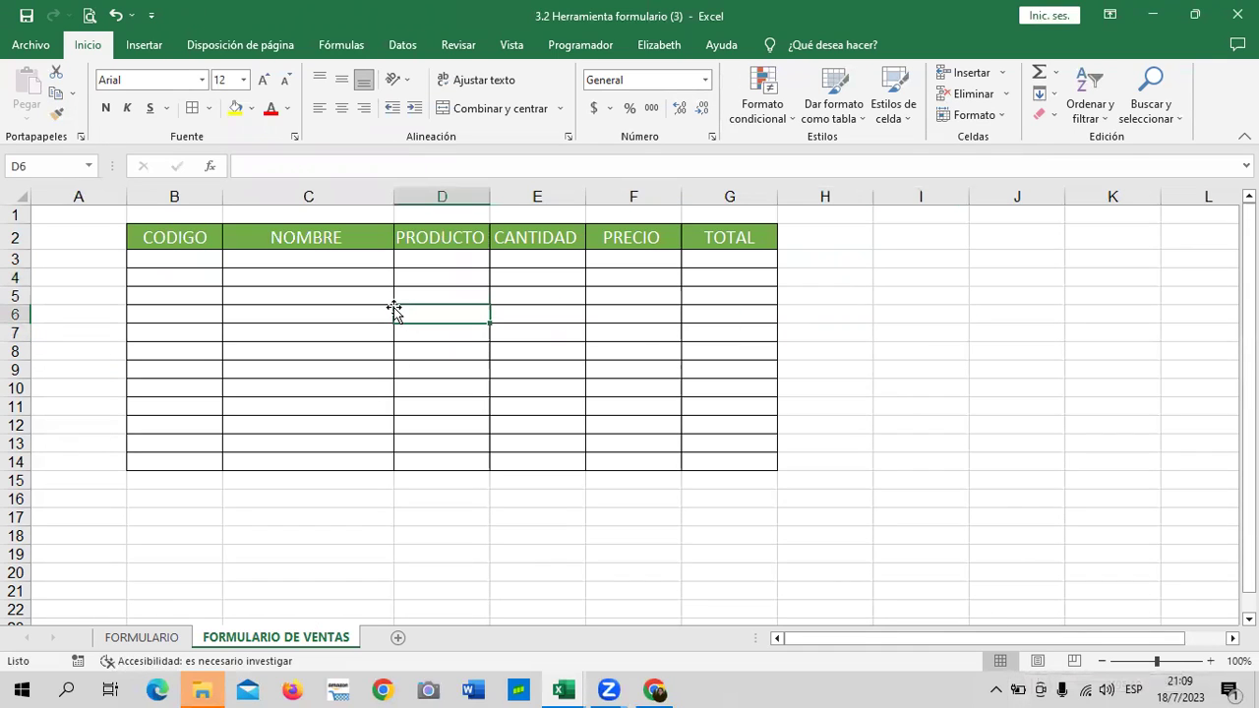
left_click_drag(222, 199, 203, 200)
left_click(304, 333)
left_click(287, 258)
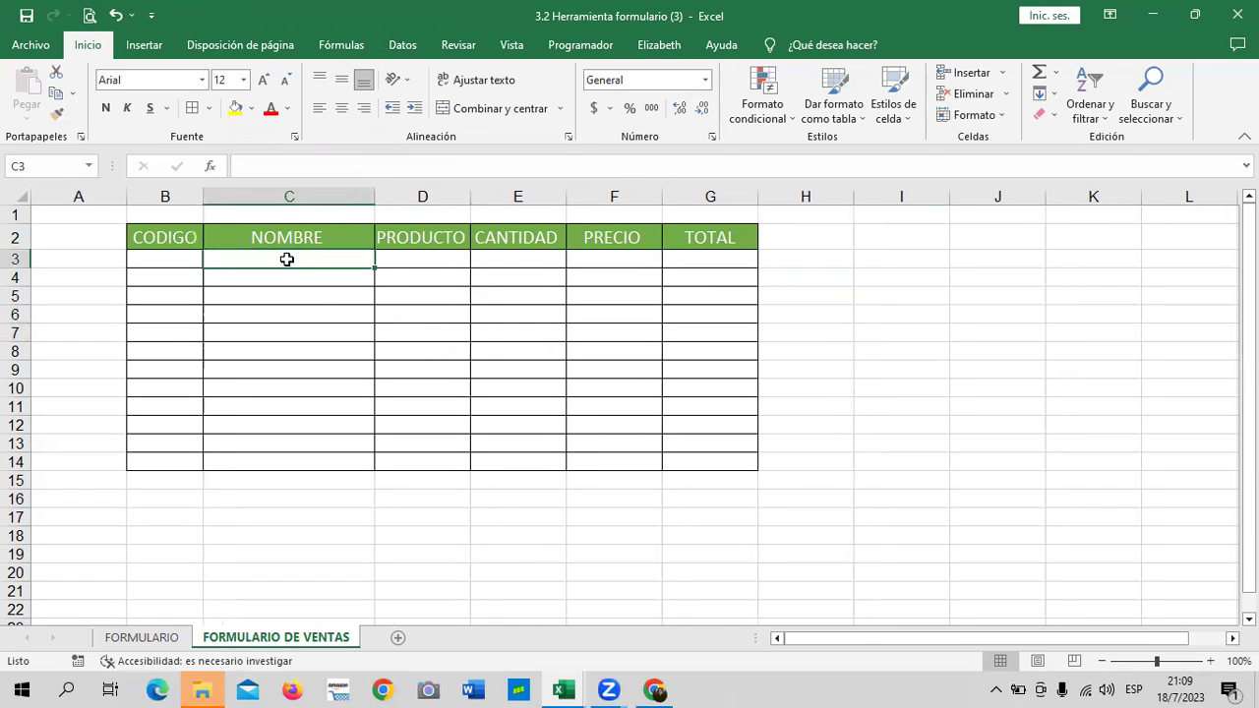
Open the quick access toolbar's full settings, then close Excel Options without changes.
left_click(154, 16)
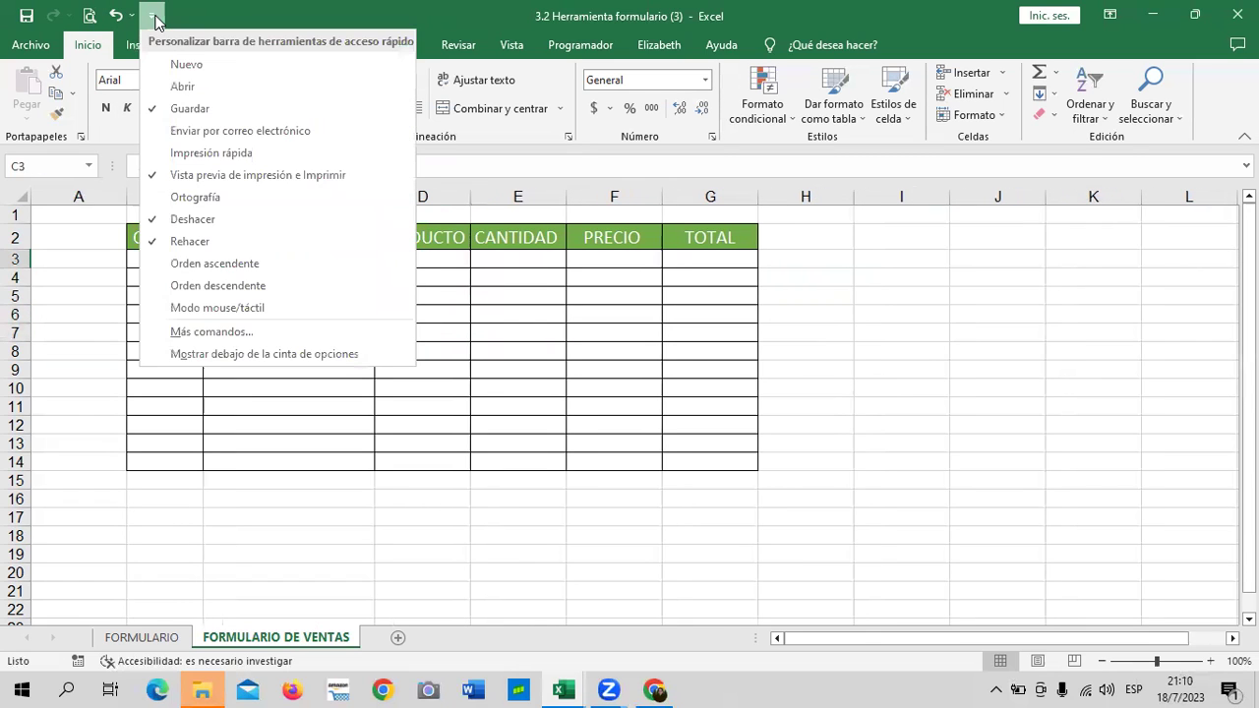
left_click(187, 15)
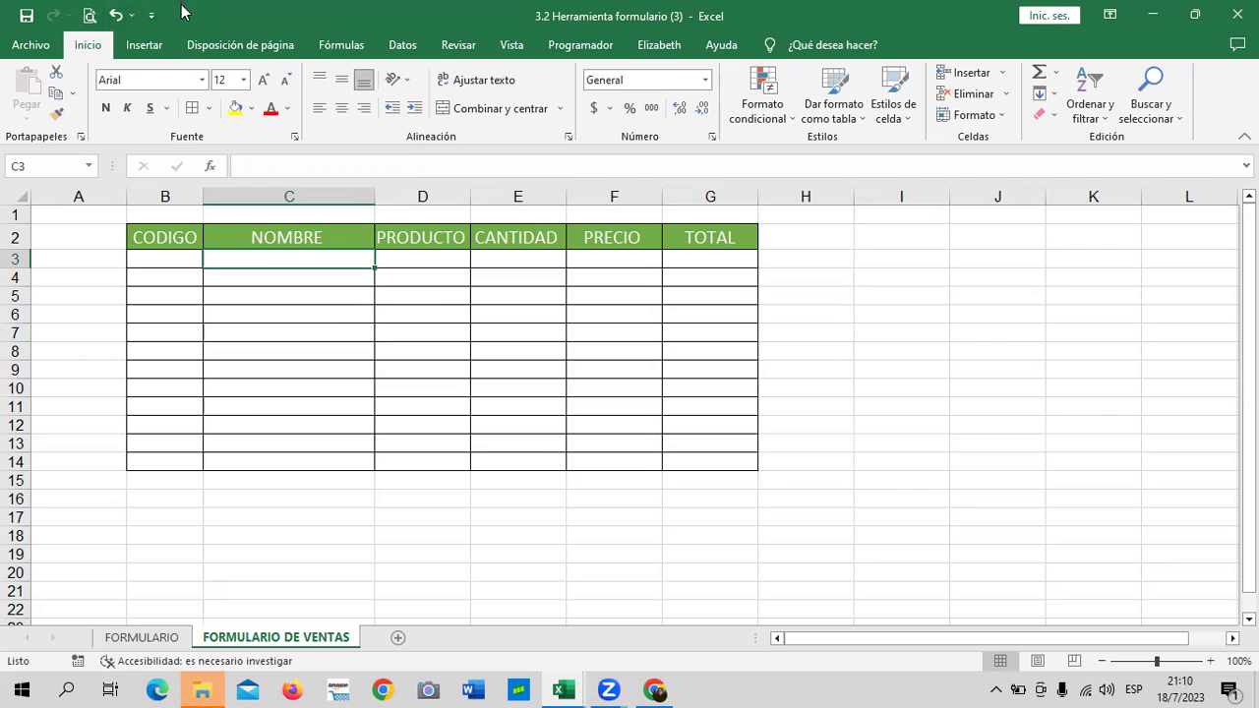
left_click(152, 15)
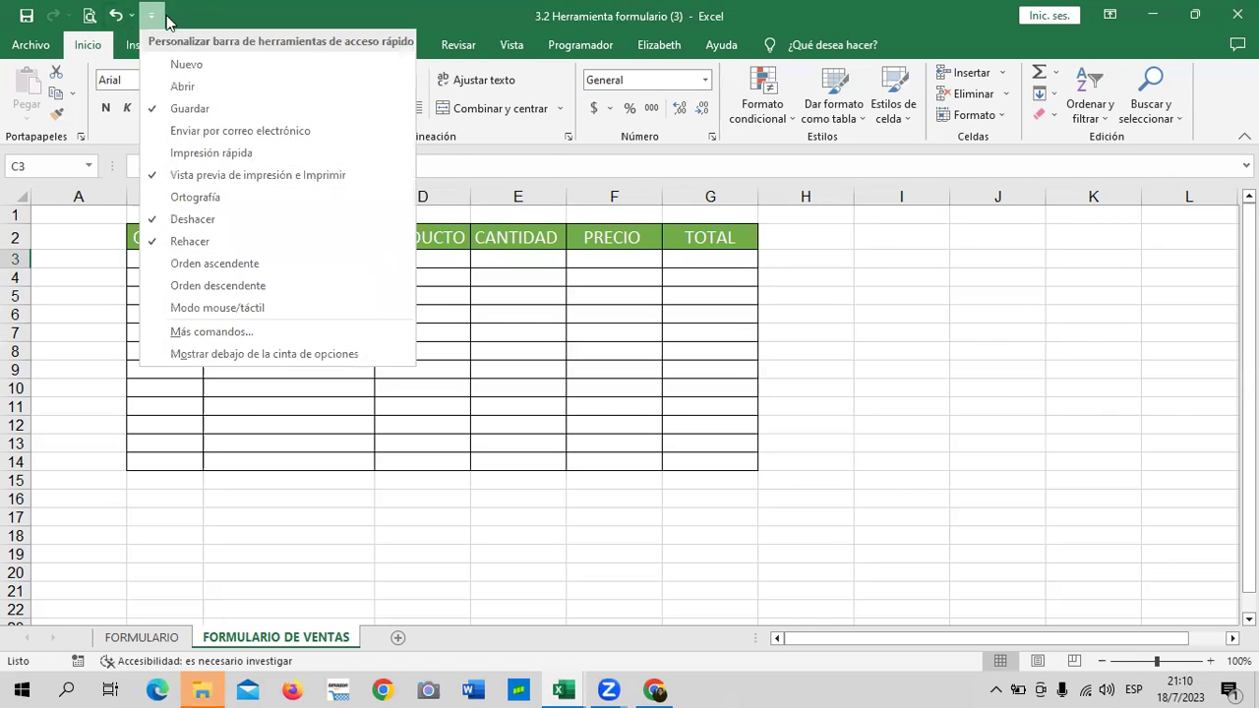
left_click(217, 342)
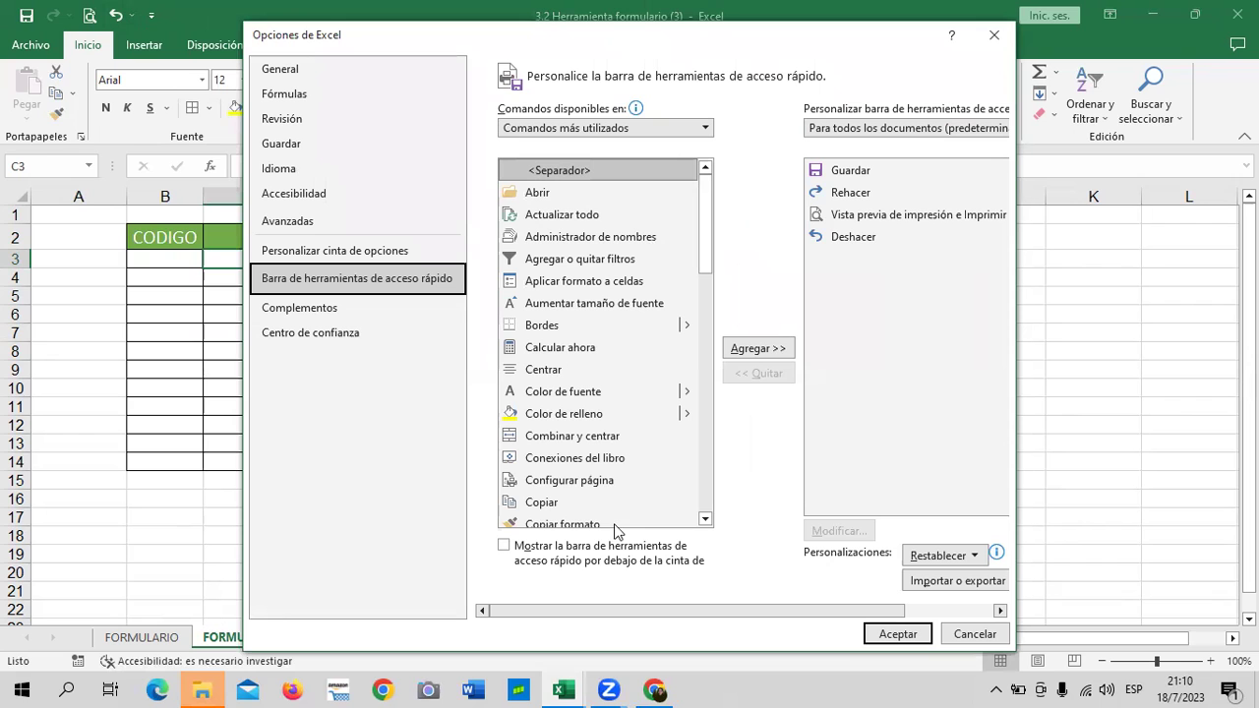
left_click(993, 34)
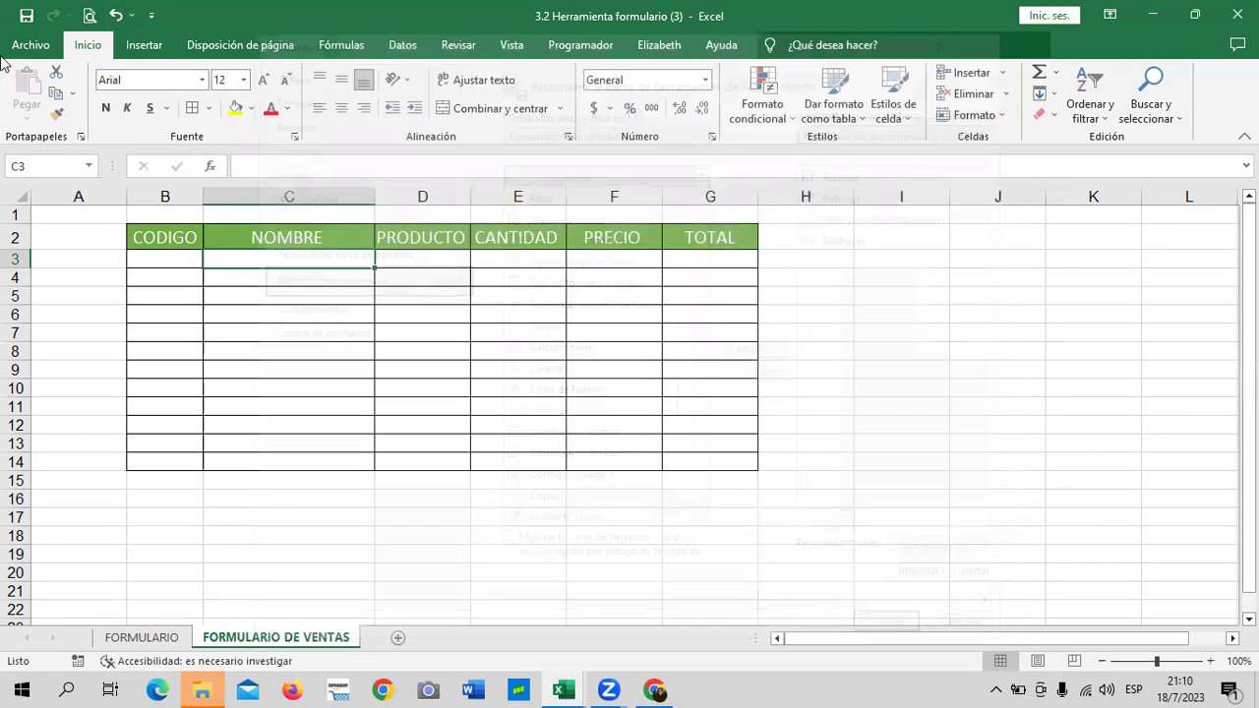
Open Excel Options from the File backstage through Más > Opciones.
left_click(31, 44)
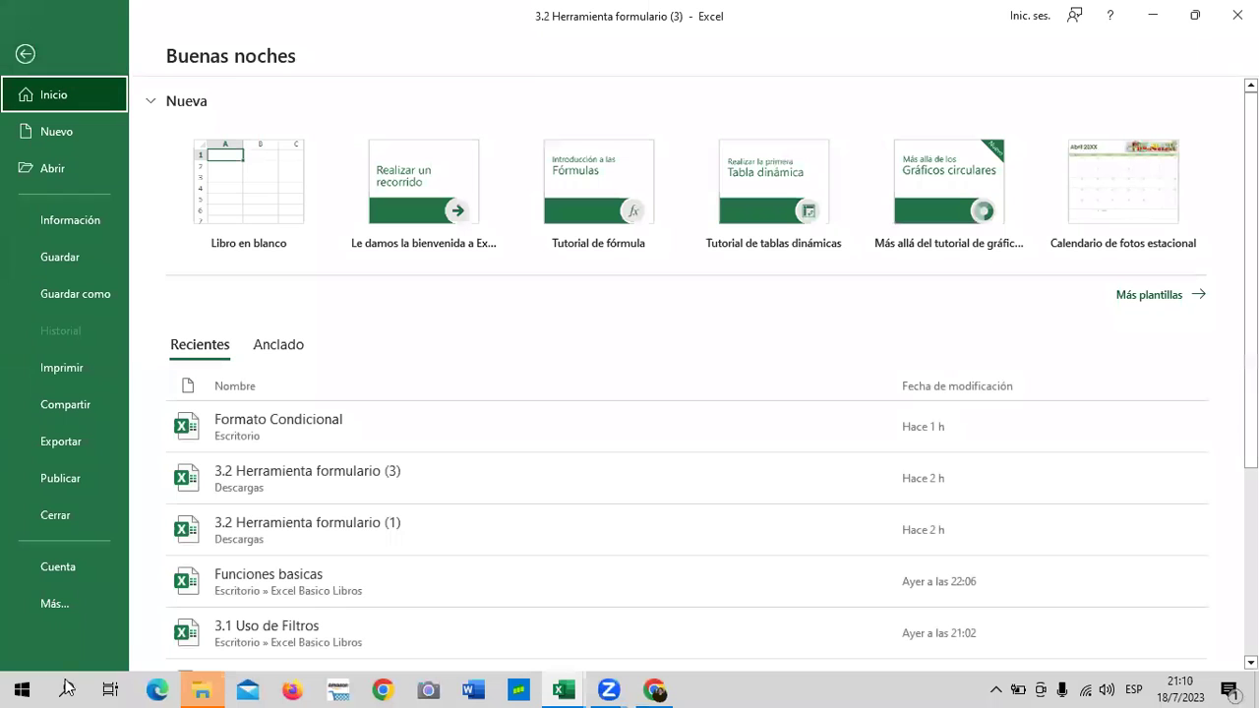
left_click(96, 600)
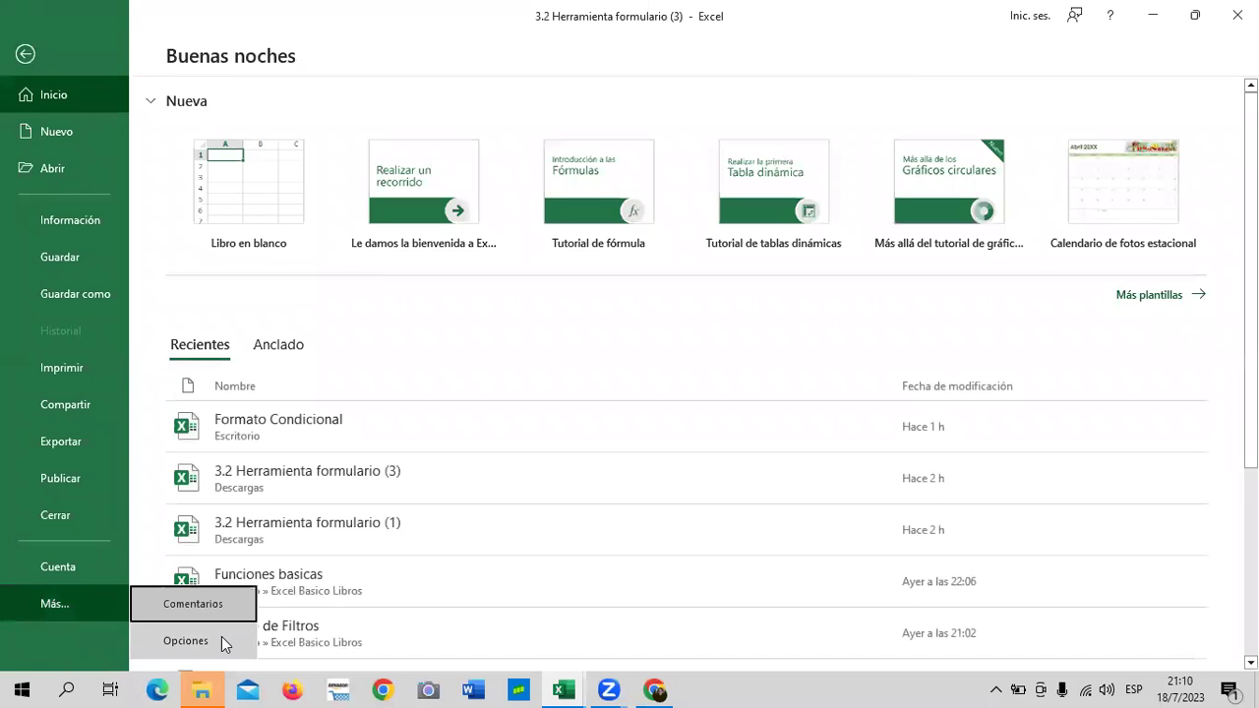
left_click(223, 641)
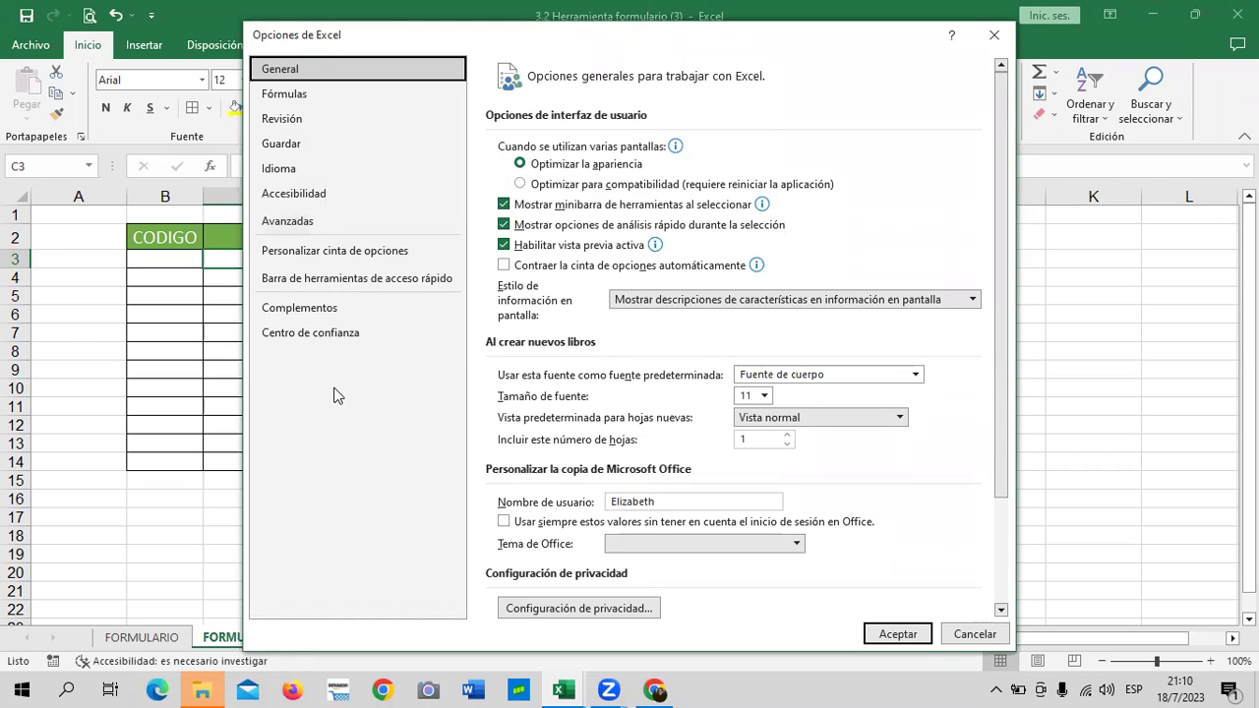
Add Formulario from 'Commands Not in the Ribbon' to the quick access toolbar and confirm.
left_click(338, 281)
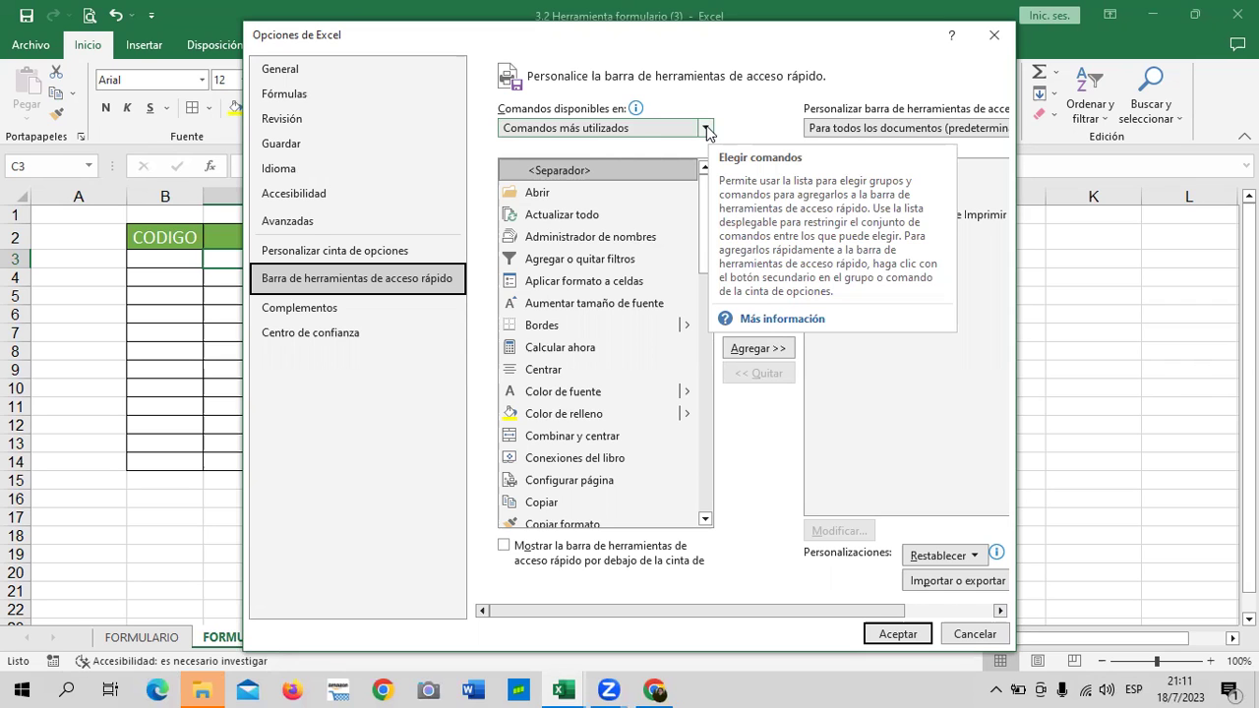
left_click(706, 130)
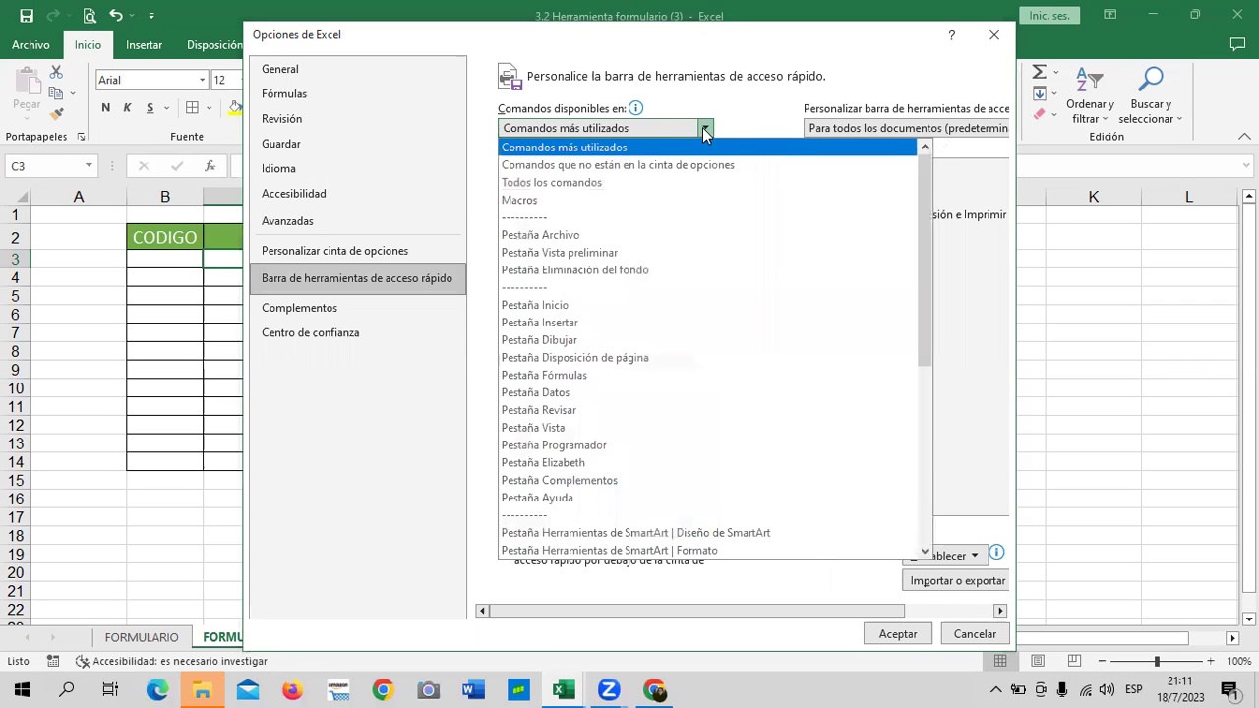
left_click(707, 130)
left_click(746, 165)
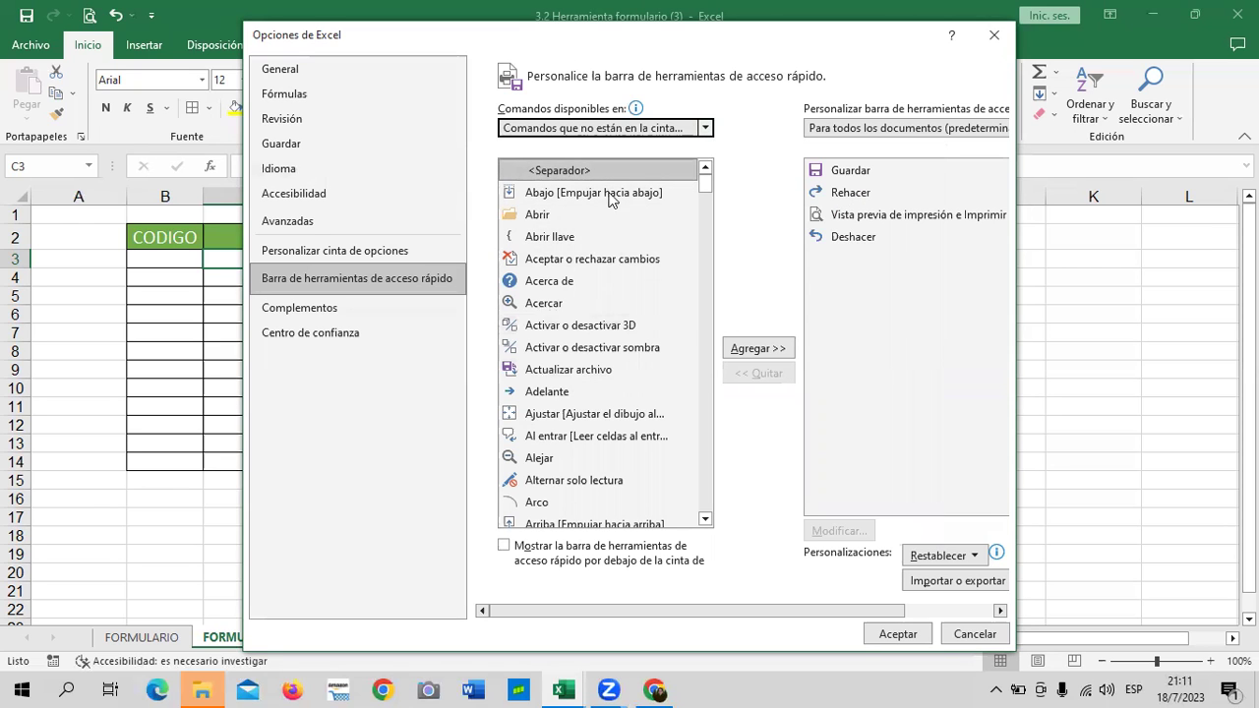
left_click(704, 128)
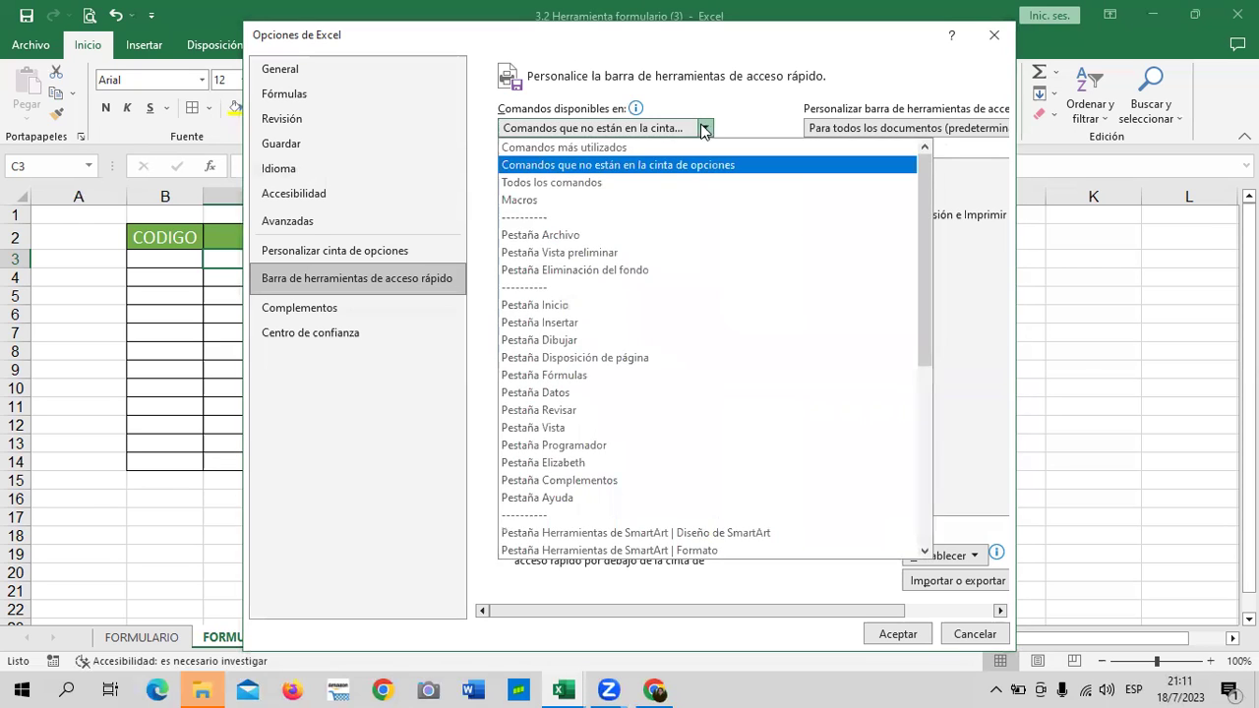
left_click(627, 165)
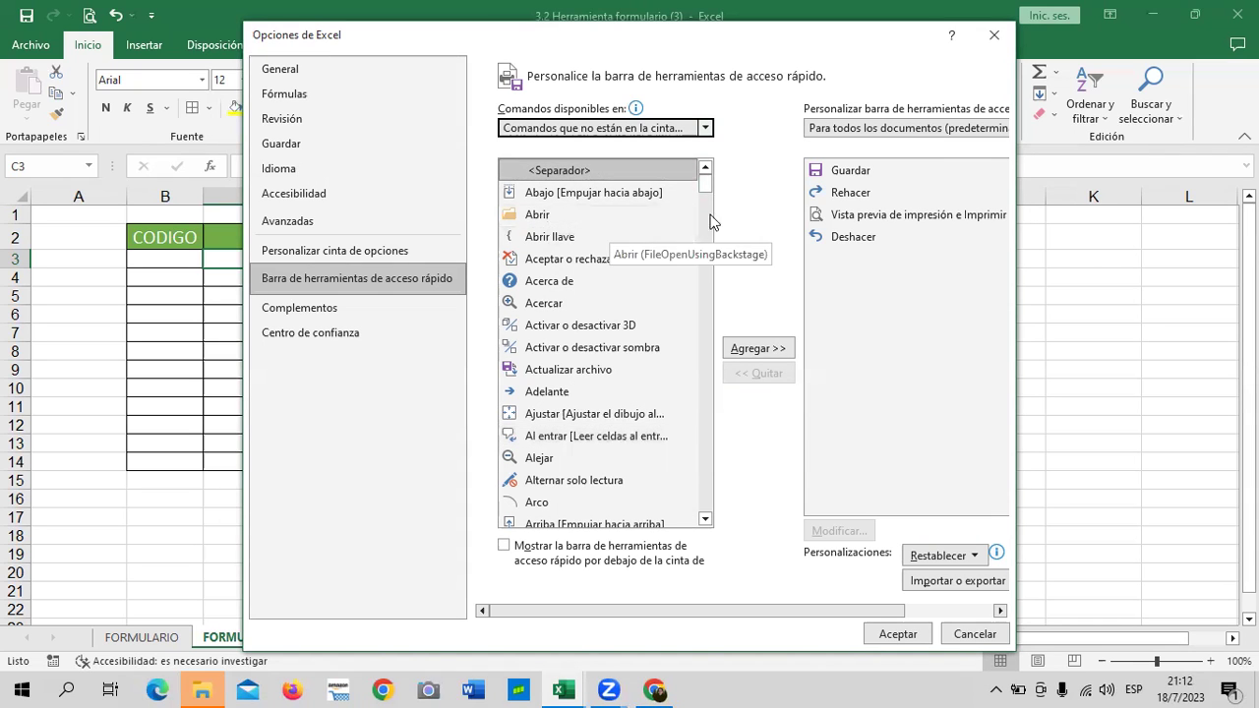
left_click_drag(705, 185, 688, 340)
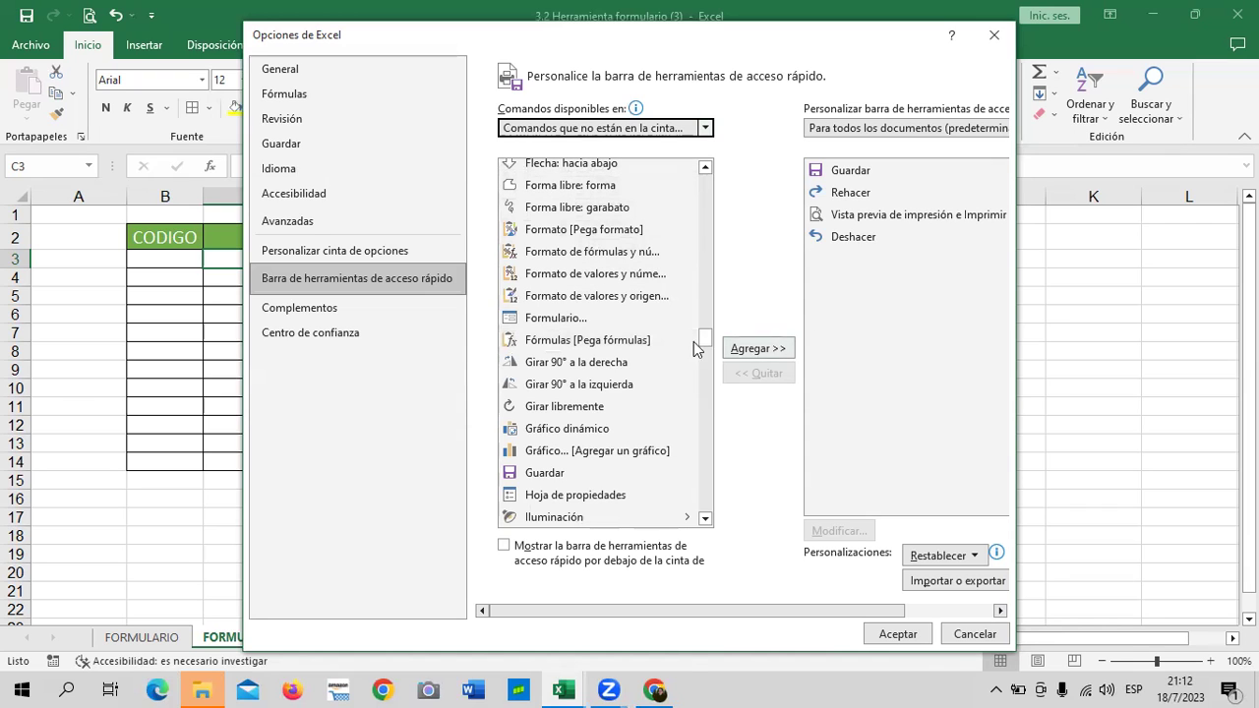
left_click(581, 319)
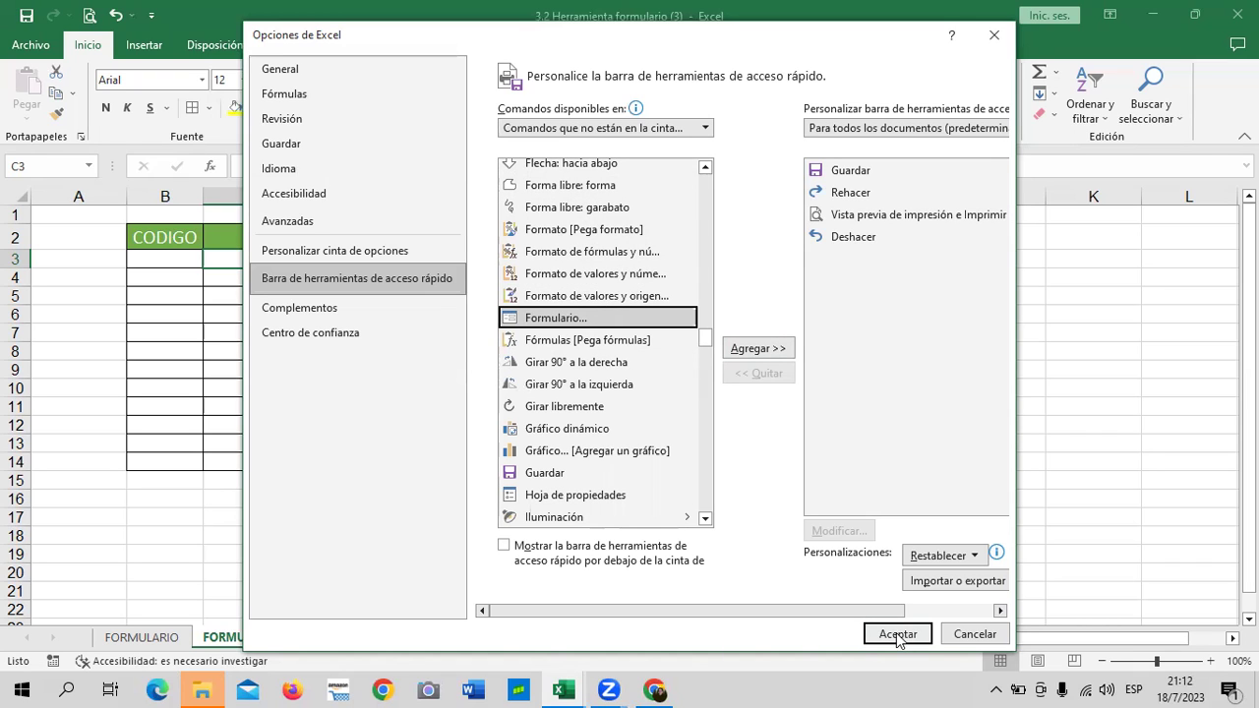
left_click(763, 350)
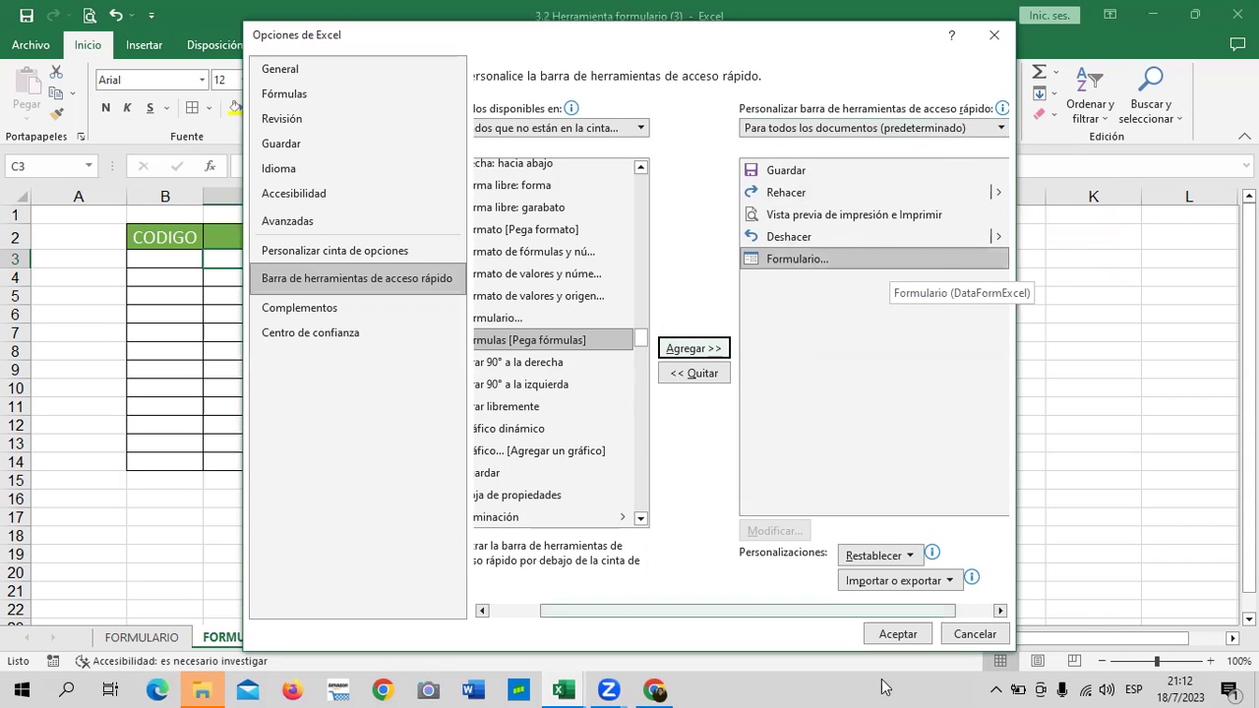
left_click(898, 634)
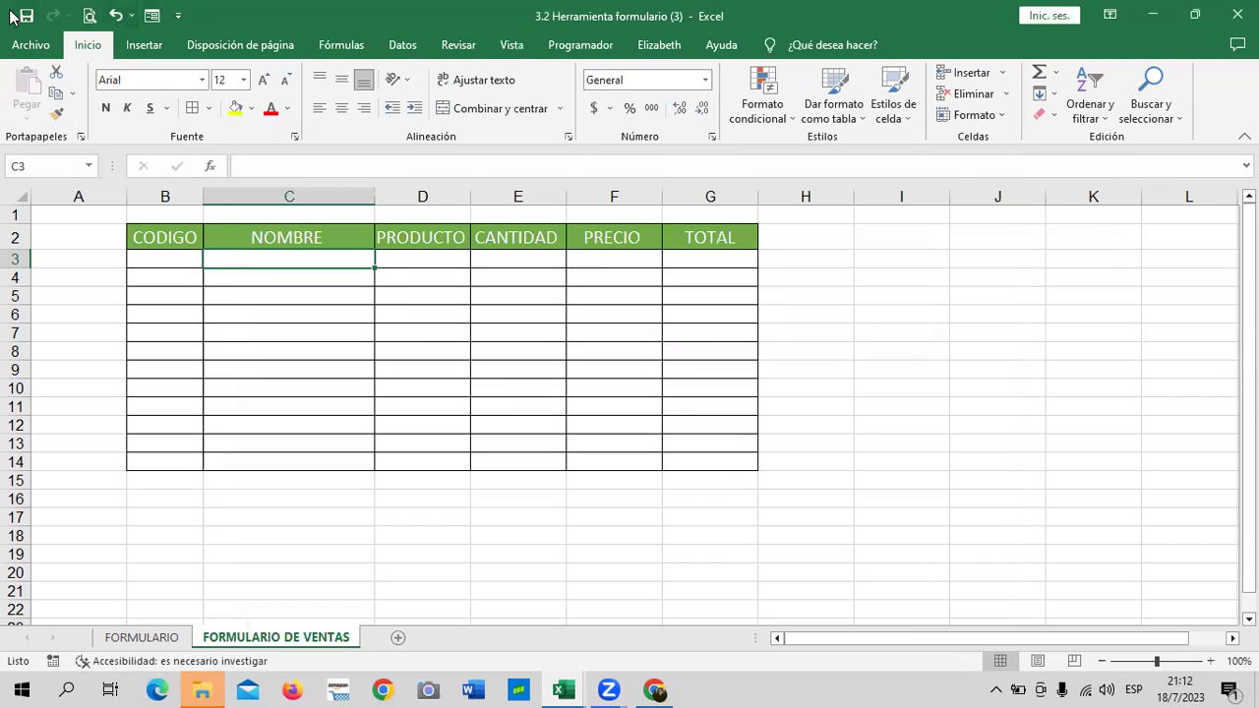
Open the data form from header row B2:G2, accepting the first row as field labels.
left_click(152, 17)
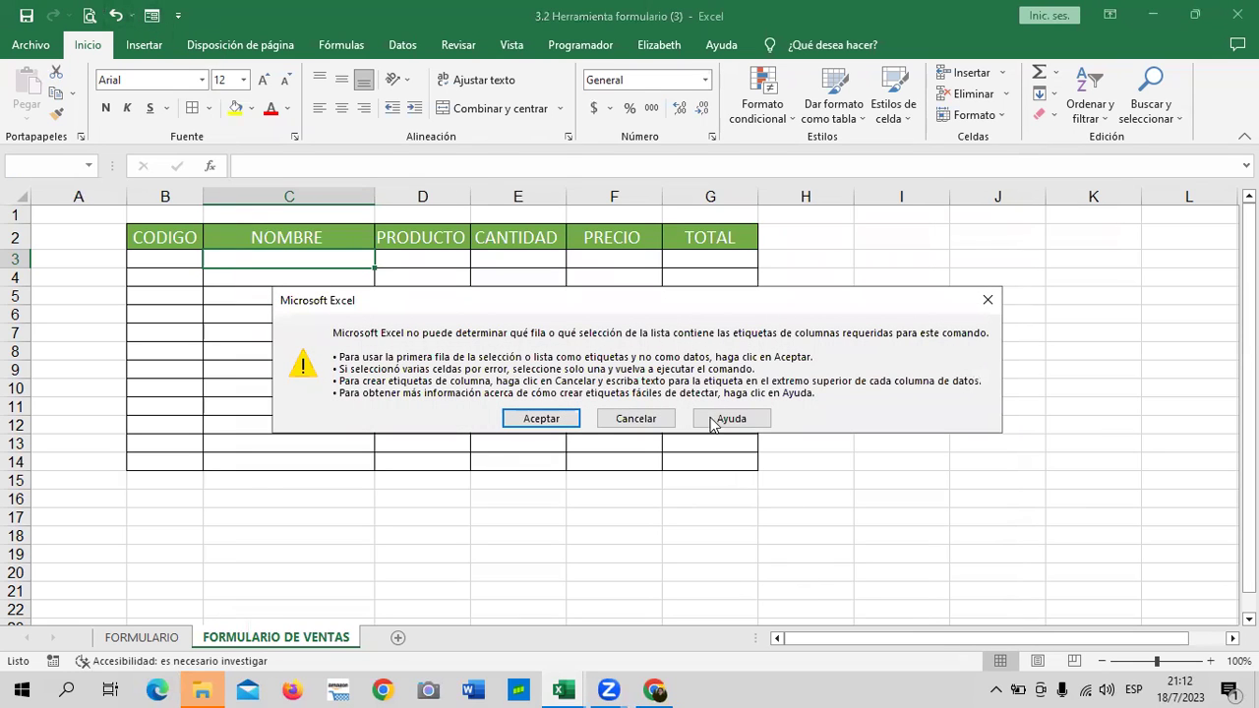
left_click(638, 417)
left_click(930, 315)
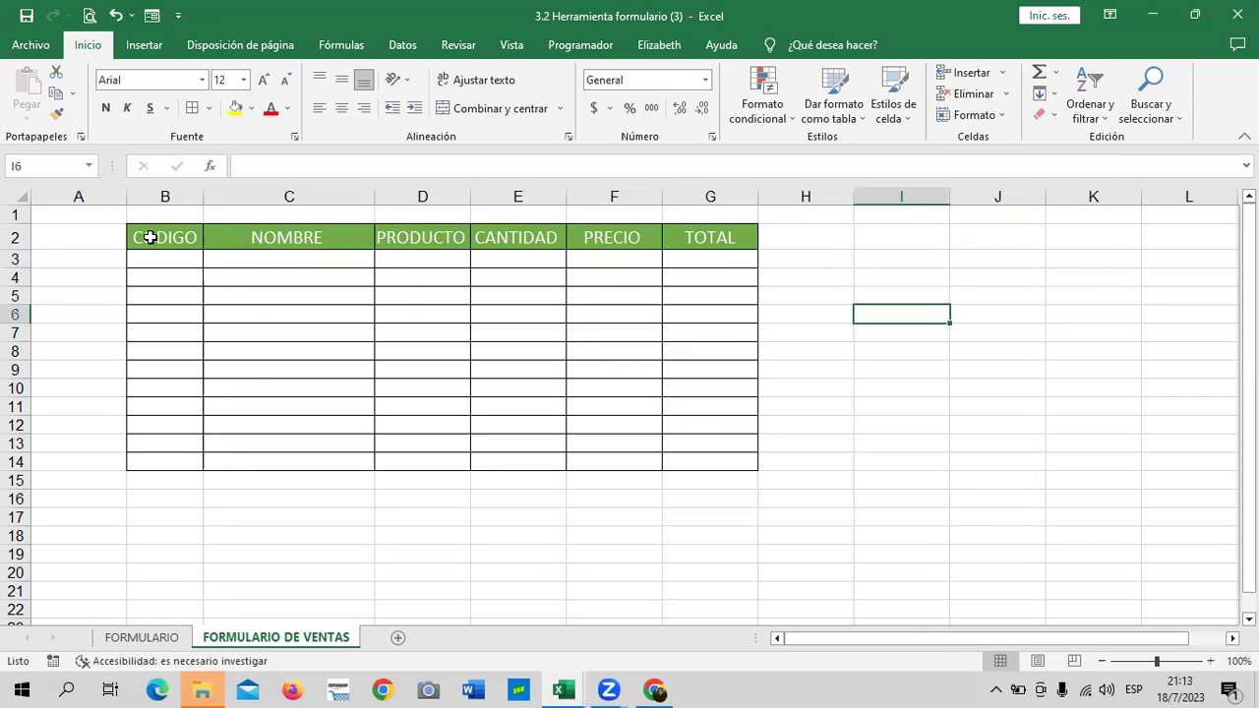
left_click_drag(149, 238, 721, 244)
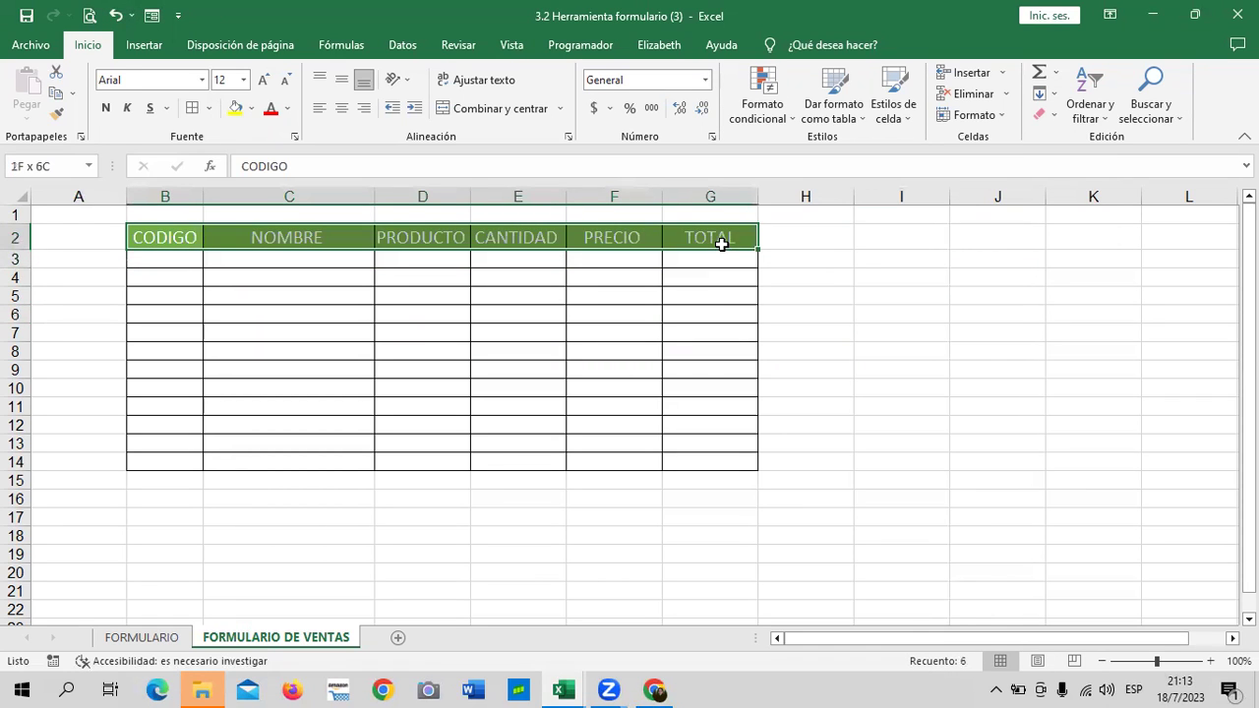
left_click(151, 14)
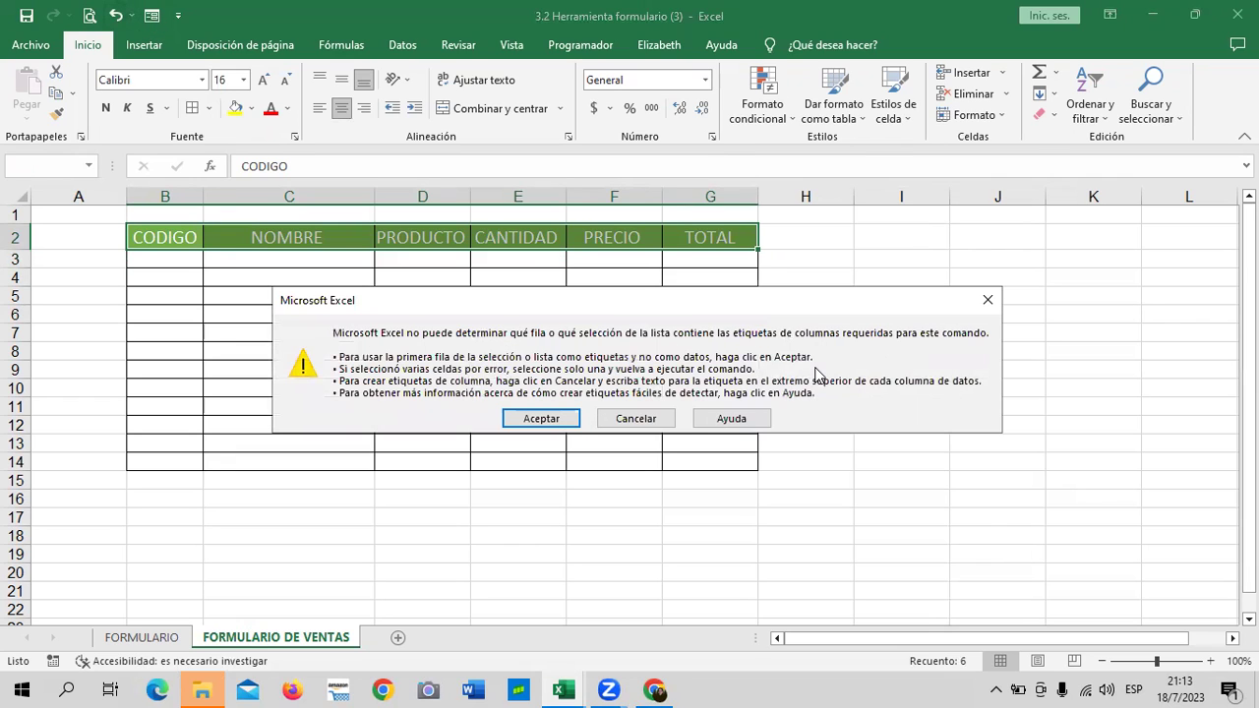
left_click_drag(826, 293, 865, 247)
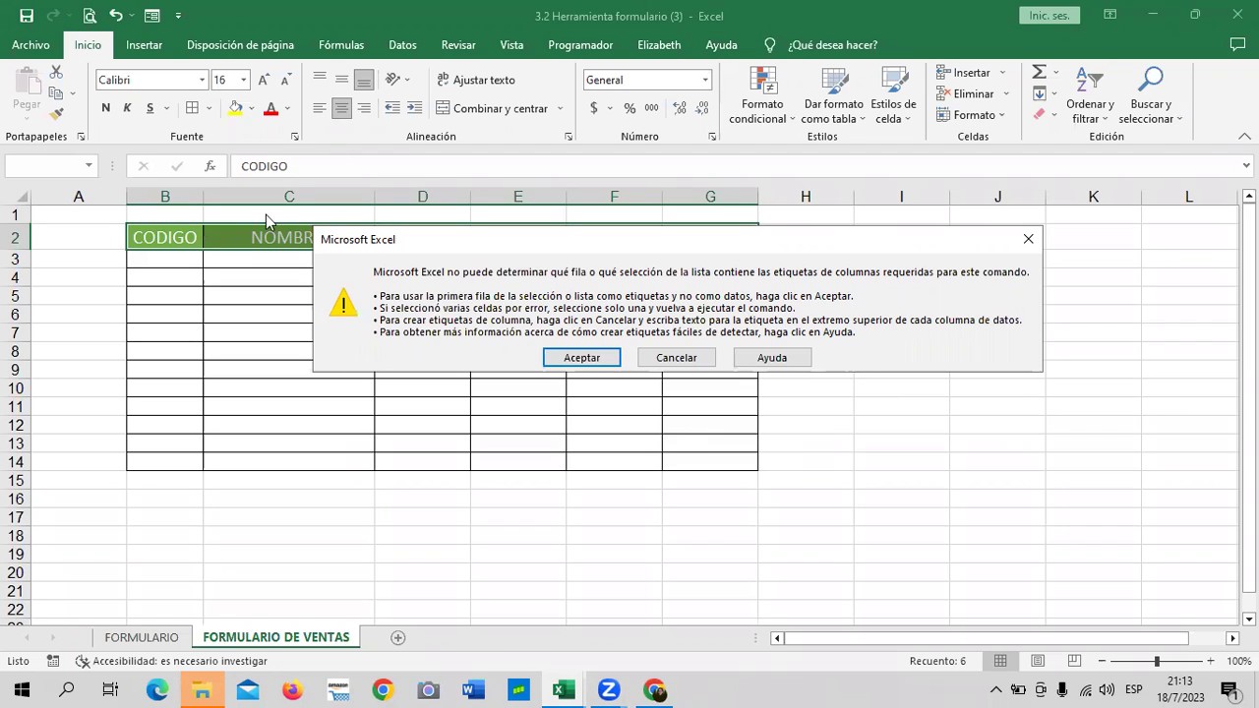
left_click(571, 354)
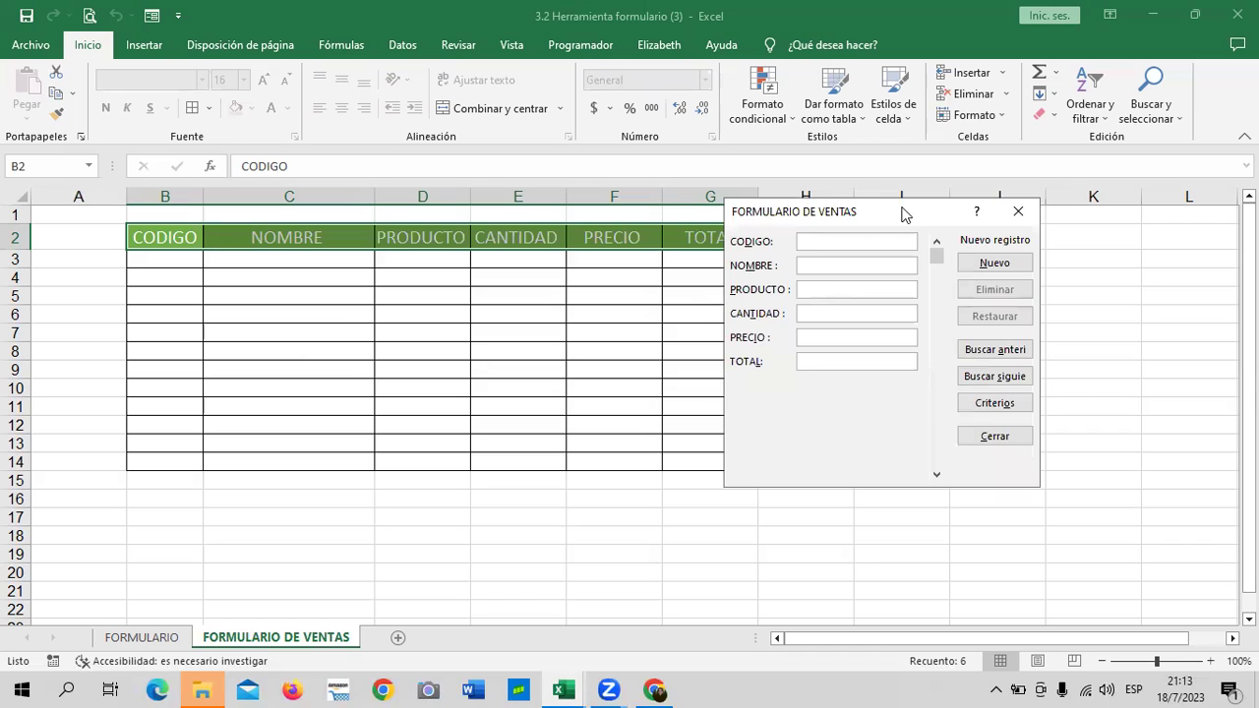
Reposition the data form just right of the table so the columns stay visible.
left_click_drag(902, 211, 881, 209)
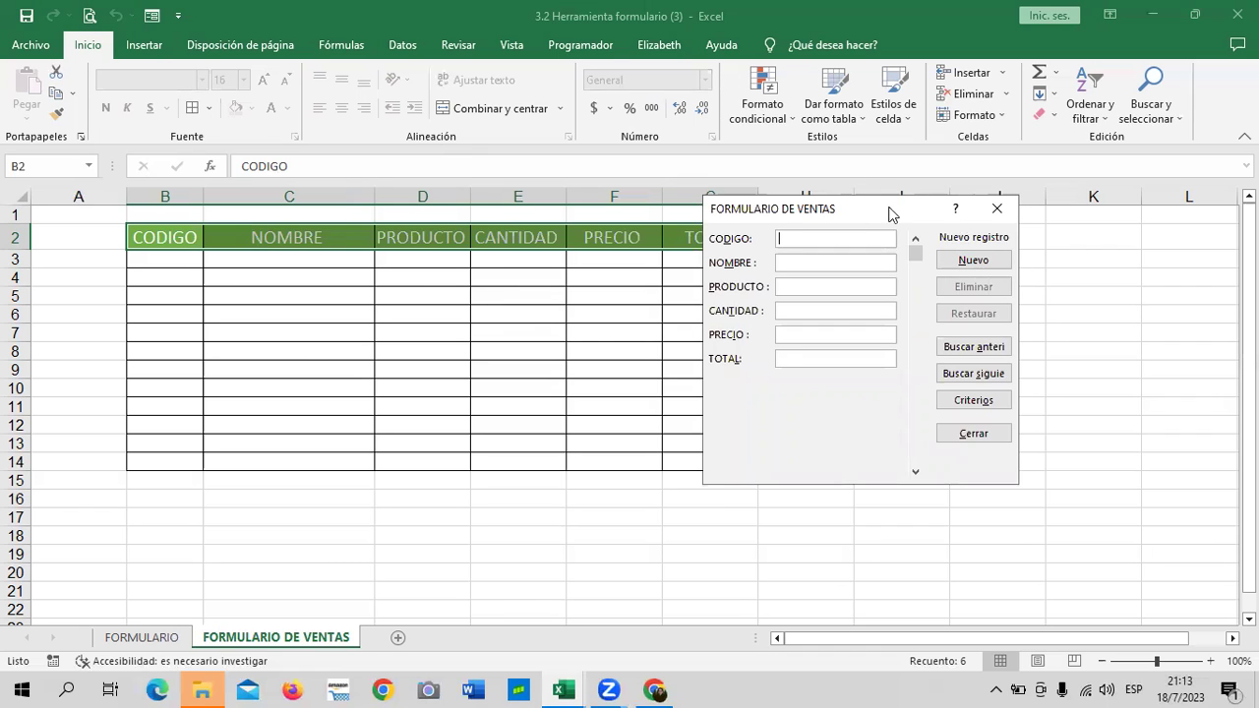
left_click_drag(888, 210, 871, 250)
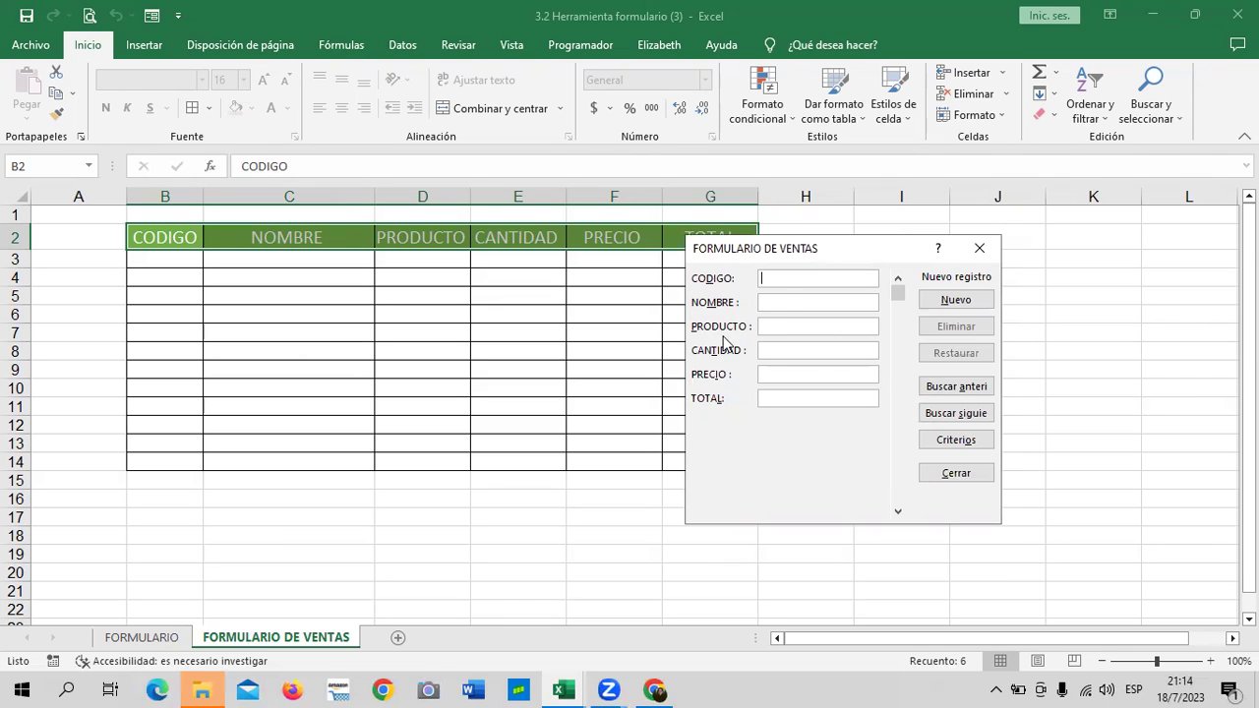
left_click_drag(863, 244, 914, 236)
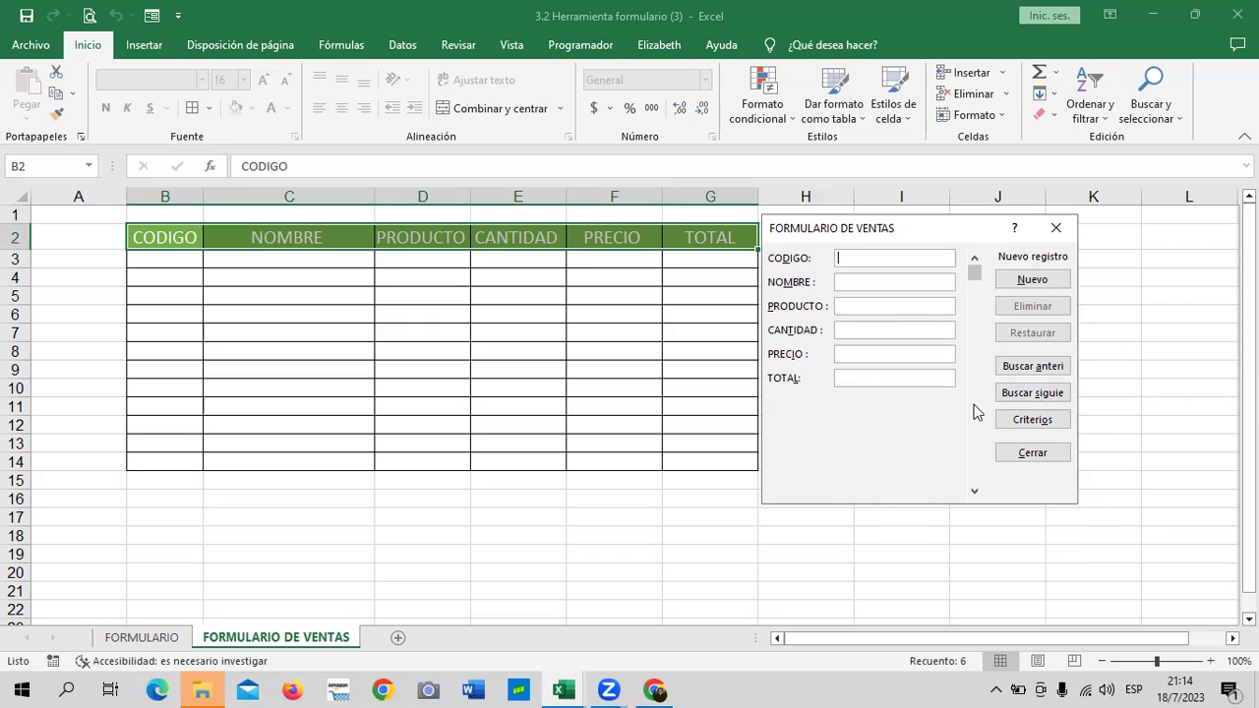
Add code C01 as the first record, then return to it and step through its fields.
type("C")
type("O")
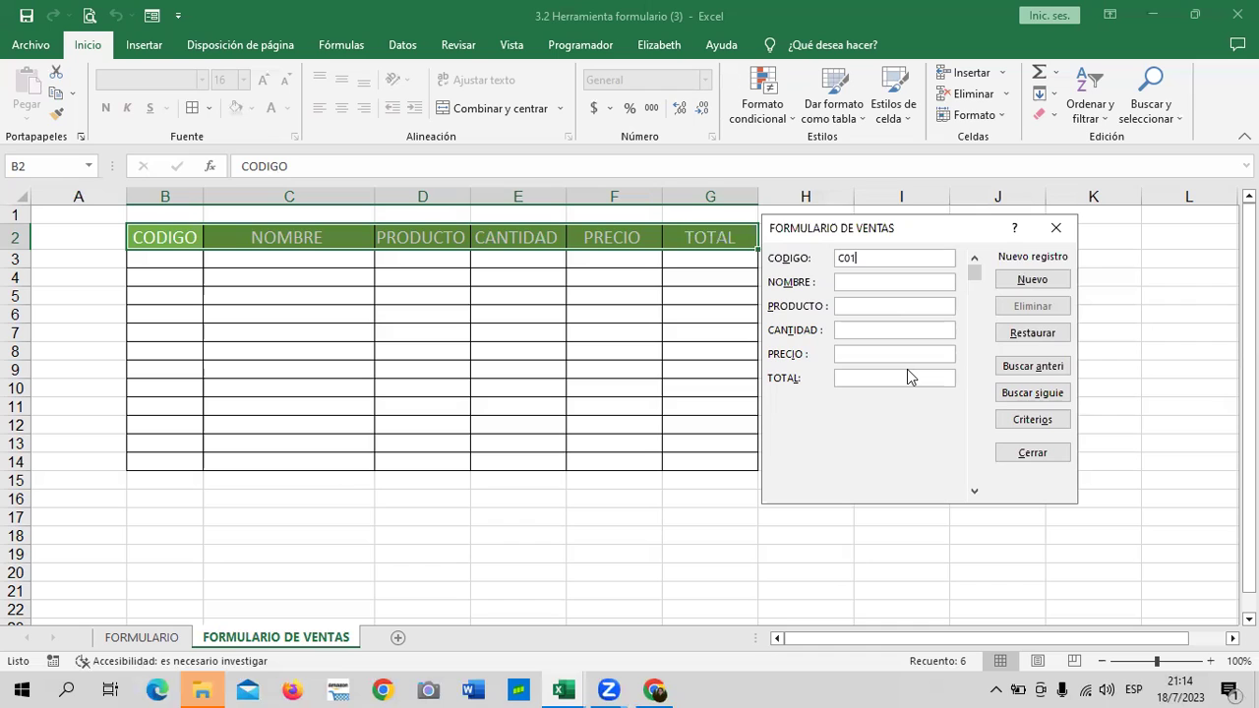
key("Return")
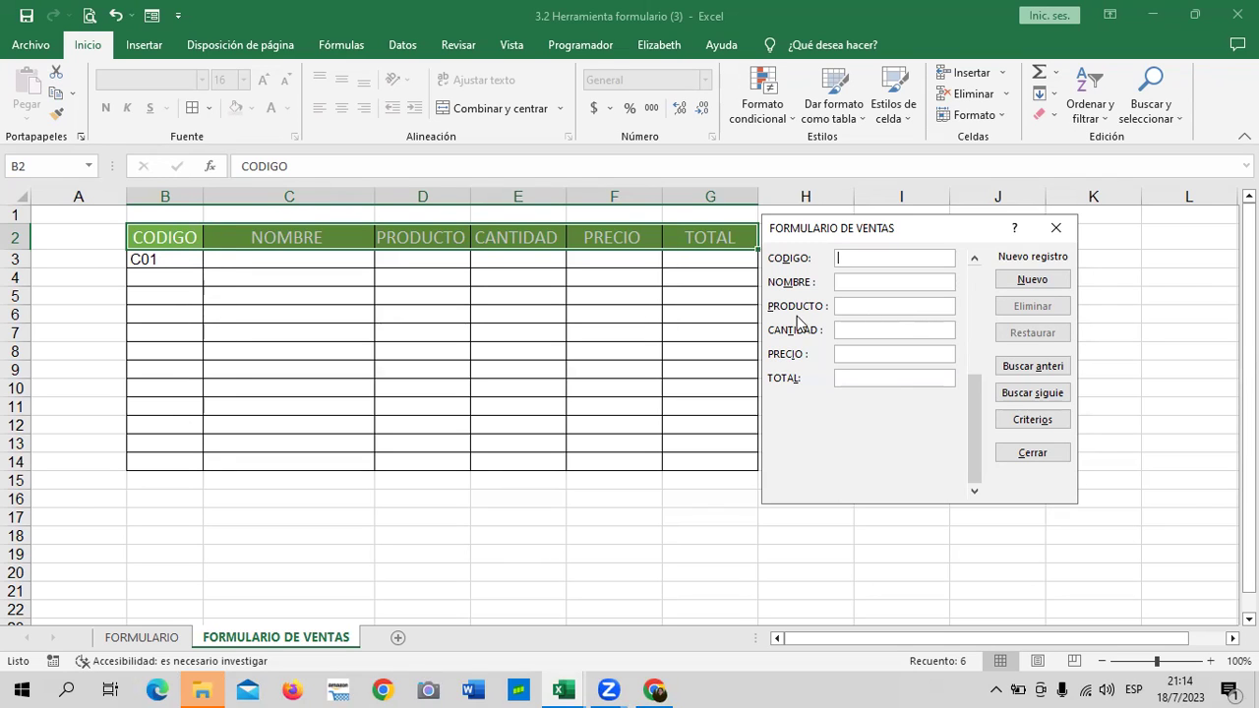
left_click(974, 259)
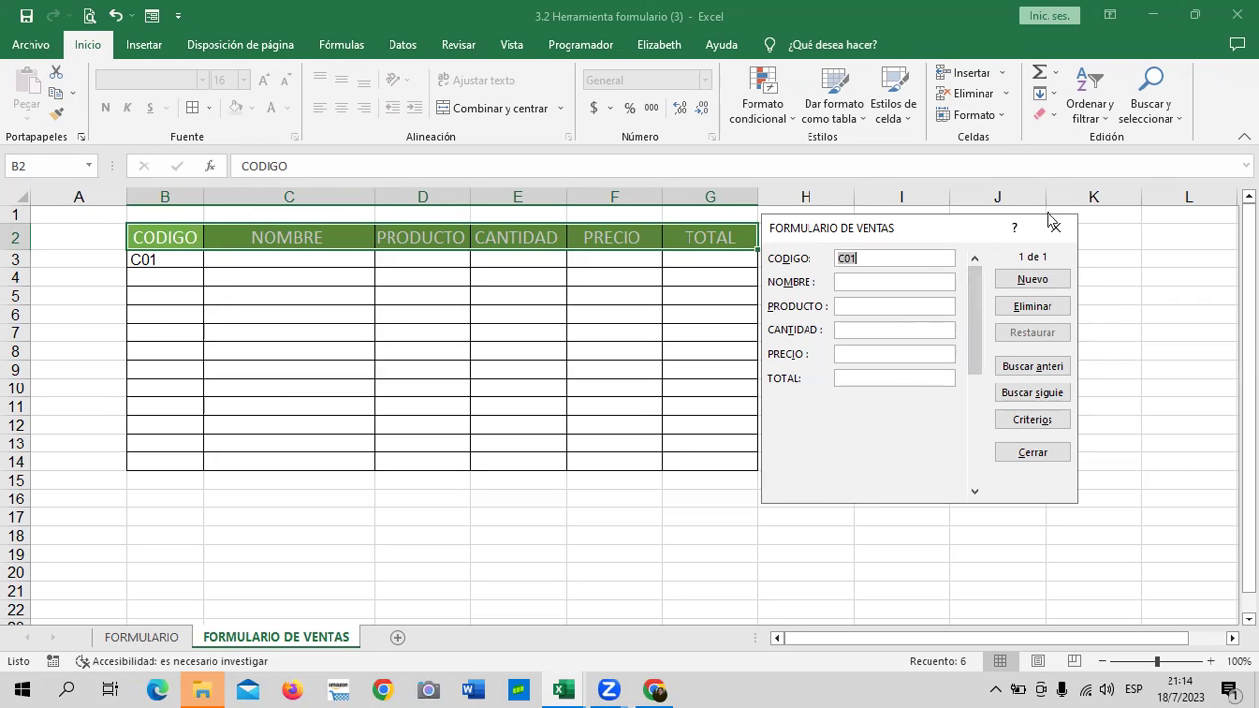
left_click(873, 282)
left_click(866, 329)
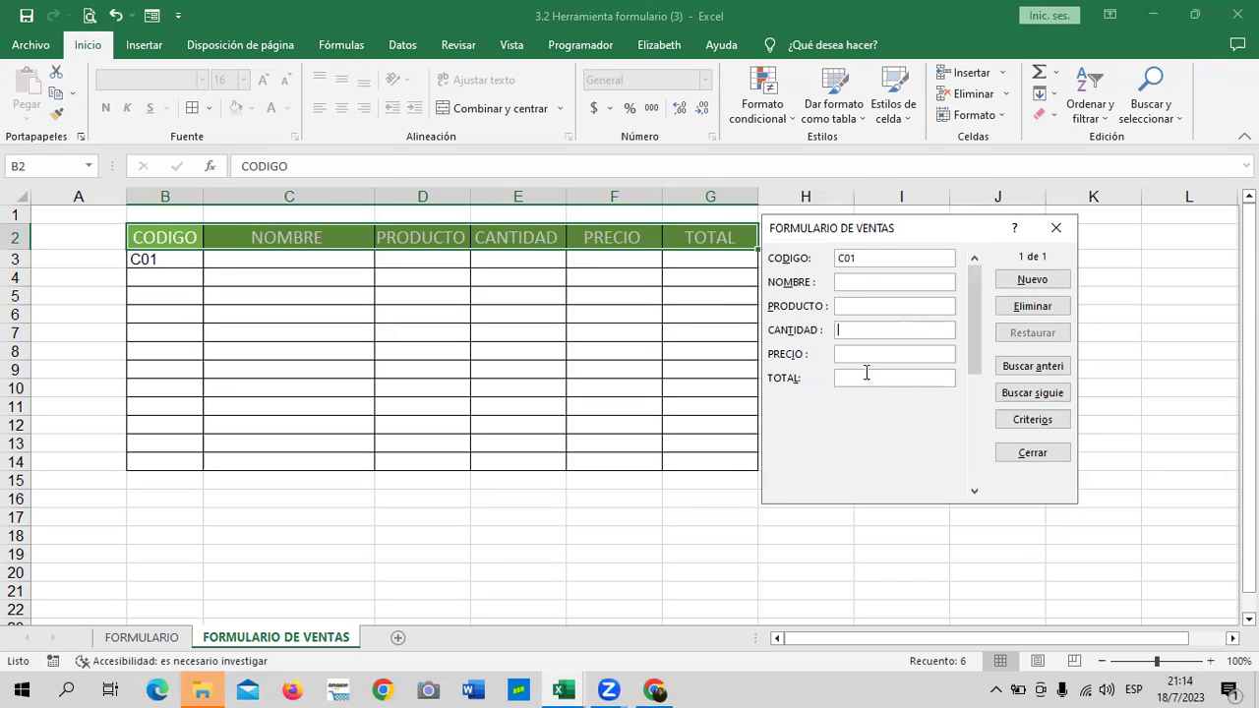
left_click(854, 282)
key("Tab")
key("Tab")
key("Tab")
key("Tab")
key("Tab")
key("Tab")
key("Tab")
key("Tab")
key("Tab")
key("Tab")
key("Tab")
key("Tab")
key("Tab")
key("Tab")
key("Tab")
key("Tab")
key("Tab")
key("Tab")
key("Tab")
key("Tab")
key("Tab")
key("Tab")
key("Tab")
key("Tab")
key("Tab")
key("Tab")
key("Tab")
key("Tab")
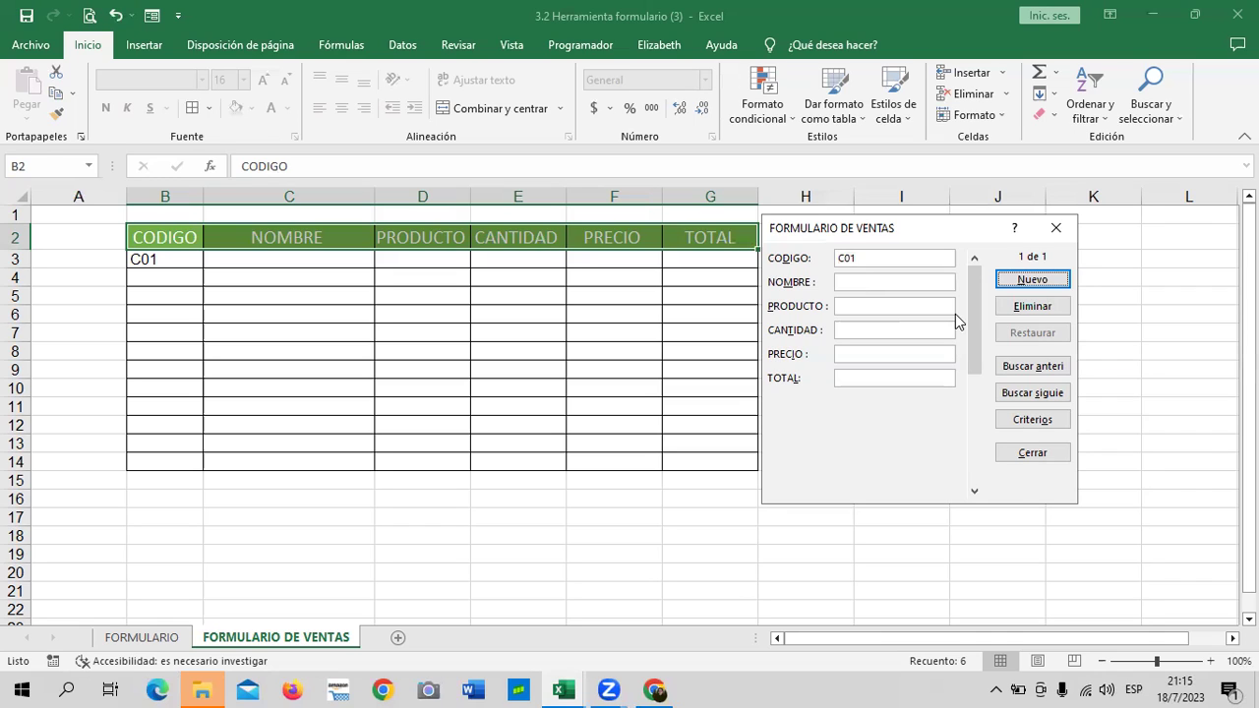
key("Tab")
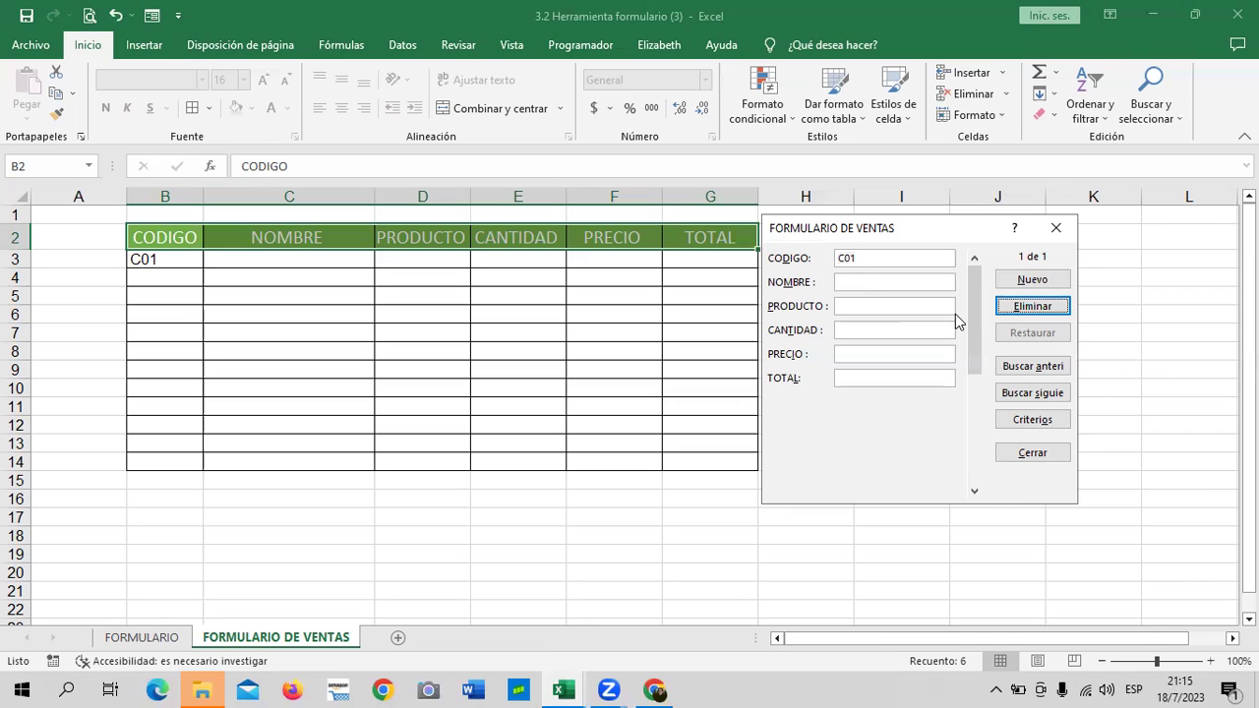
key("Tab")
key("Tab")
key("Tab")
key("Tab")
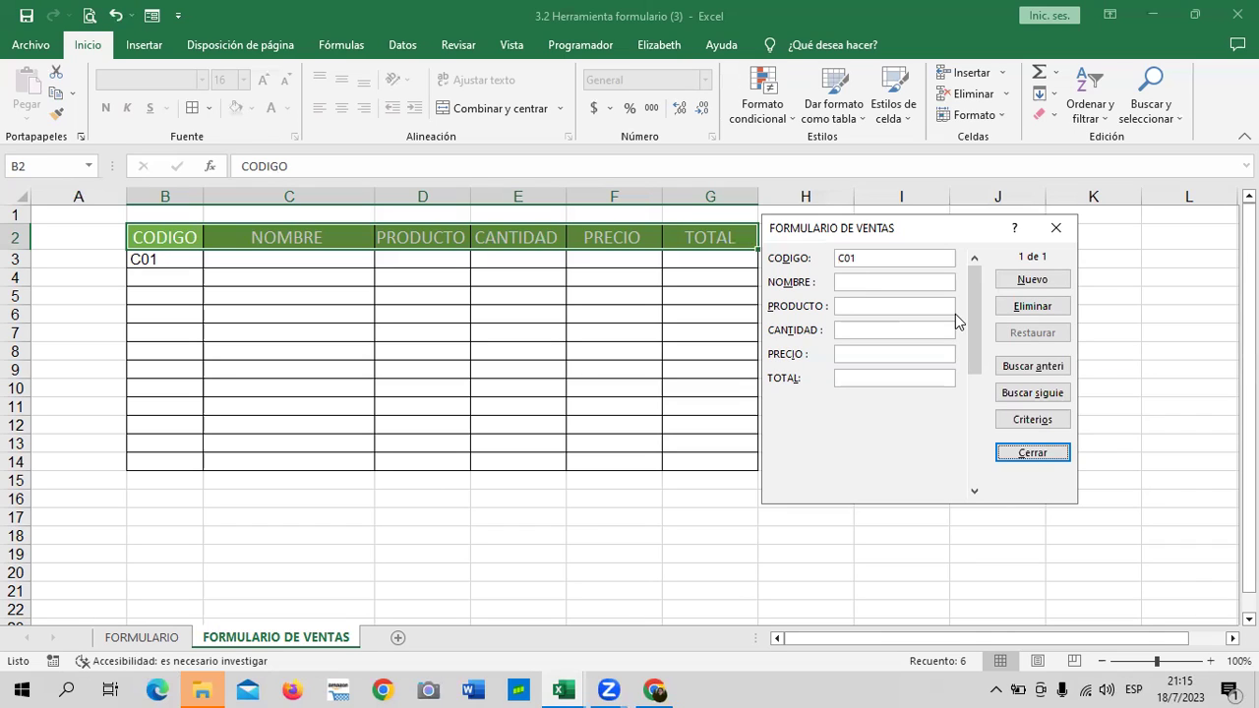
Complete record C01 with the customer's name, MOUSE, quantity 25, price 4.50, total 20.
key("Tab")
key("Tab")
type("OSACR")
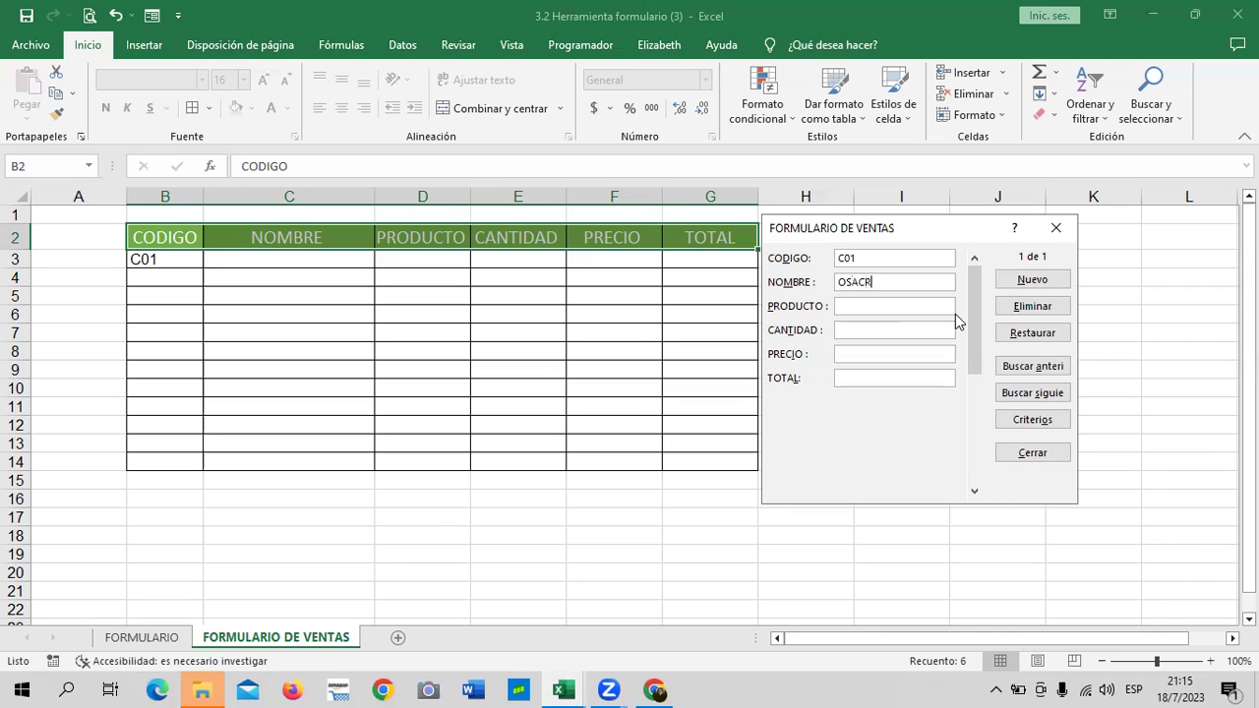
key("BackSpace")
key("BackSpace")
key("BackSpace")
type("CAR ")
type(" AGUIRRE")
type("MOUSE")
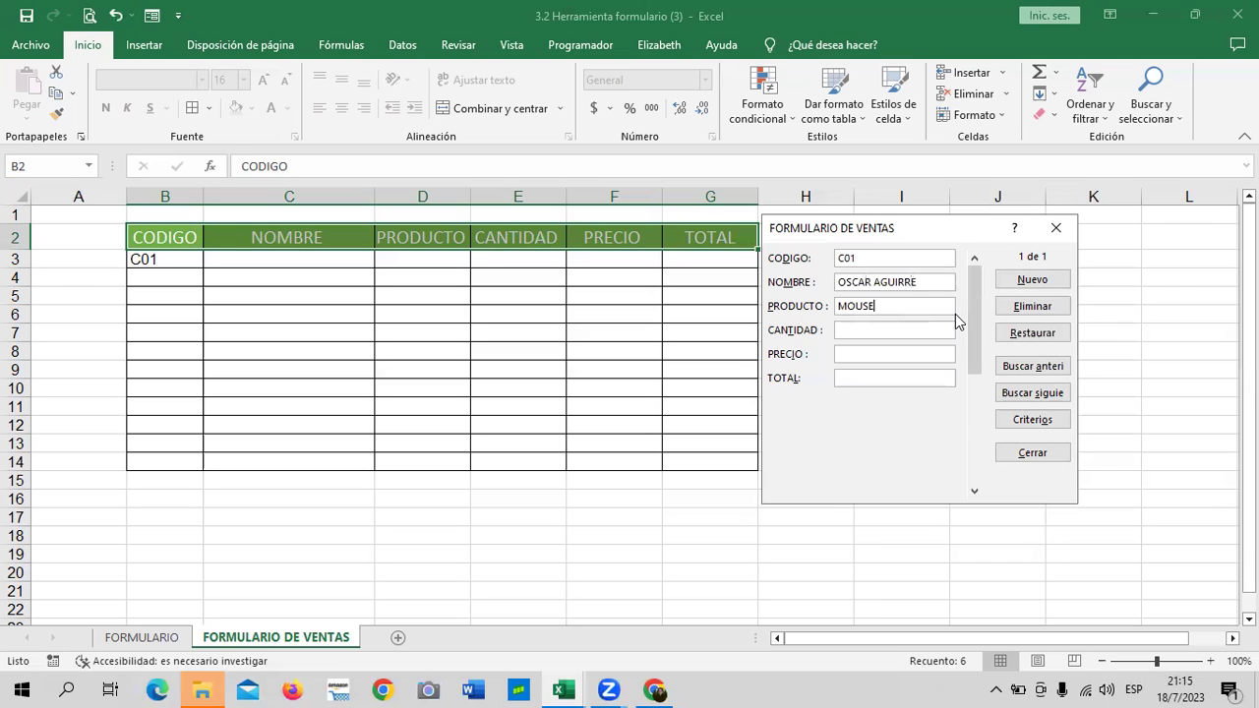
key("Tab")
type("25")
key("Tab")
type("4.50")
key("Tab")
type("20")
key("Return")
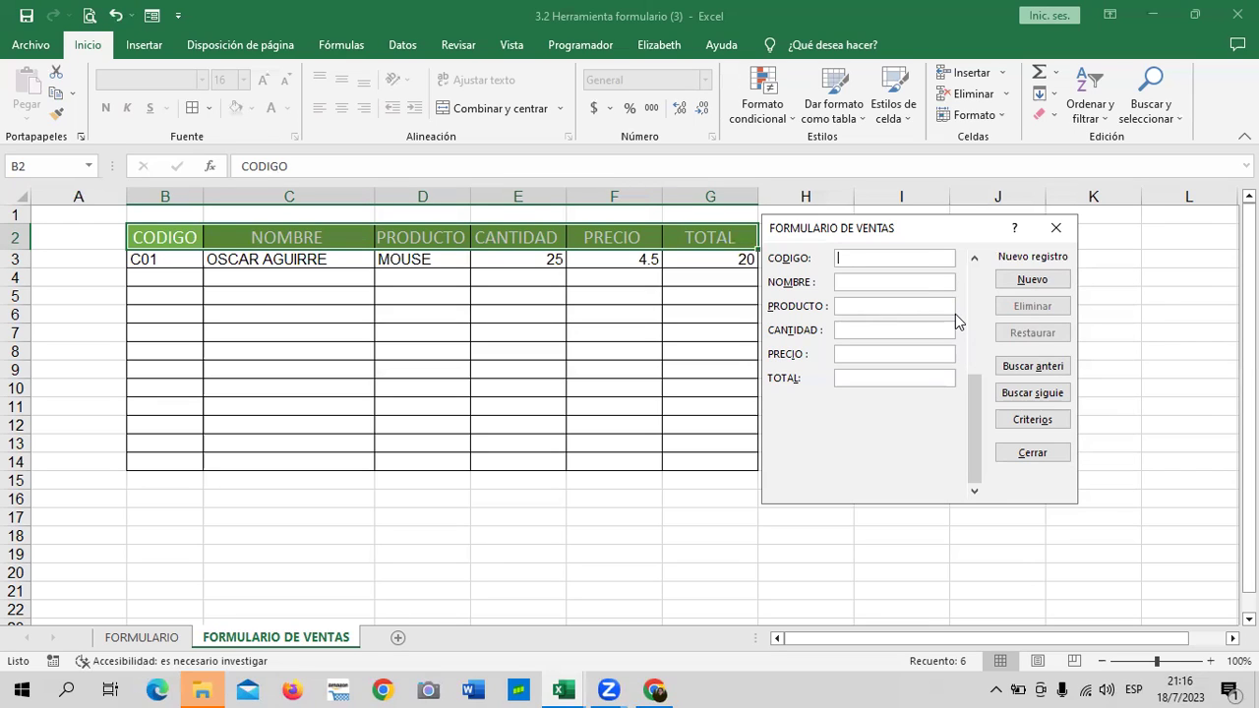
Add record C02 with a customer name, TECLADOS, quantity 25, price 7, total 50.
type("C02")
key("Tab")
type("ANA MARIA")
key("Tab")
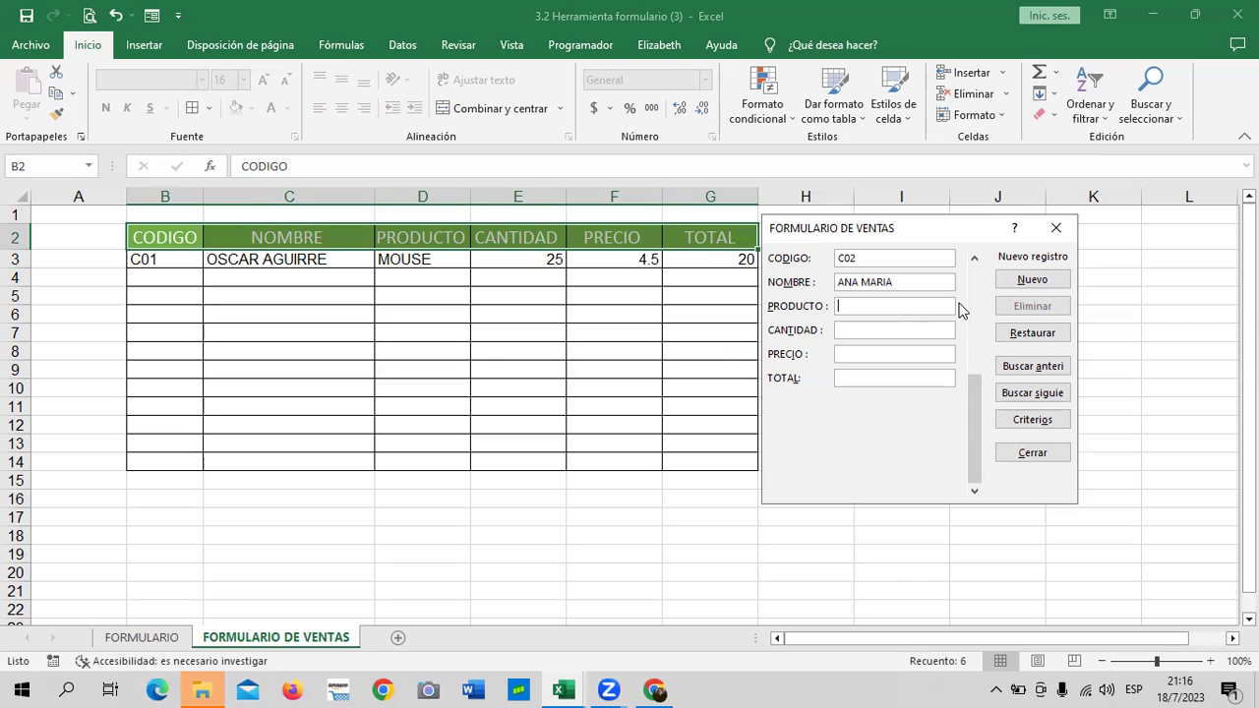
type("P")
key("BackSpace")
type("TECLADOS")
key("Tab")
type("25")
key("Tab")
type("7")
key("Tab")
type("50")
key("Tab")
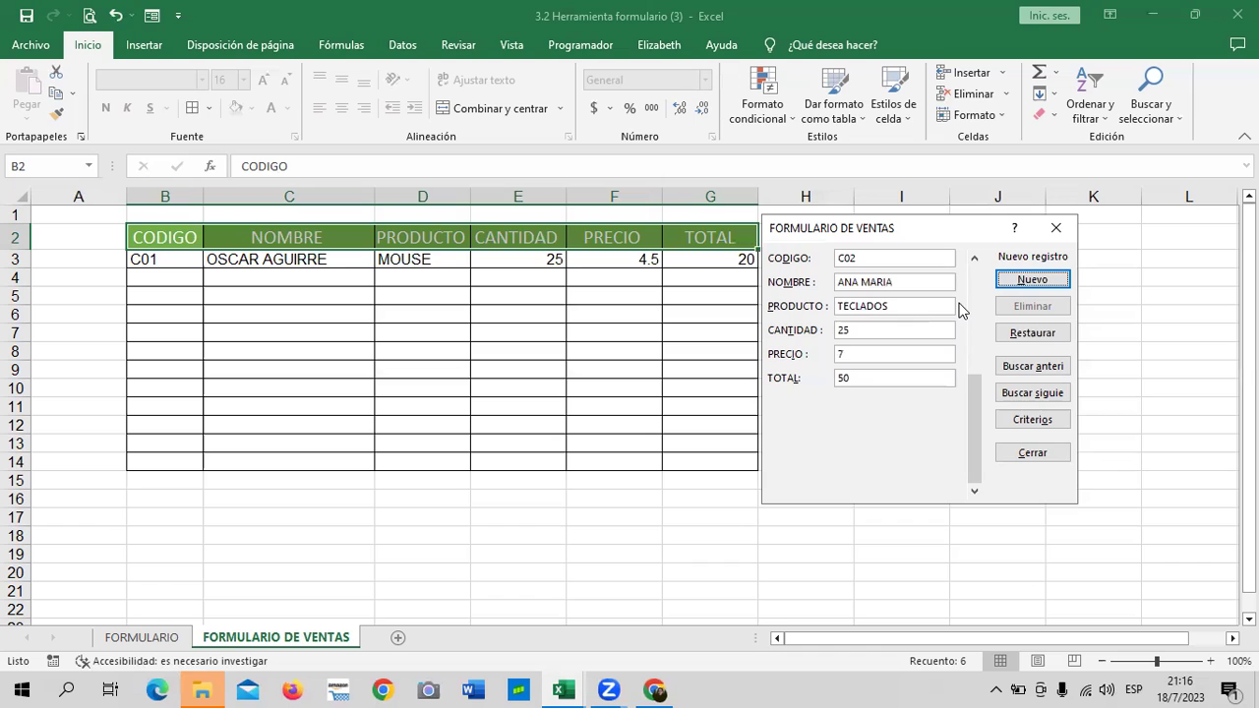
key("Return")
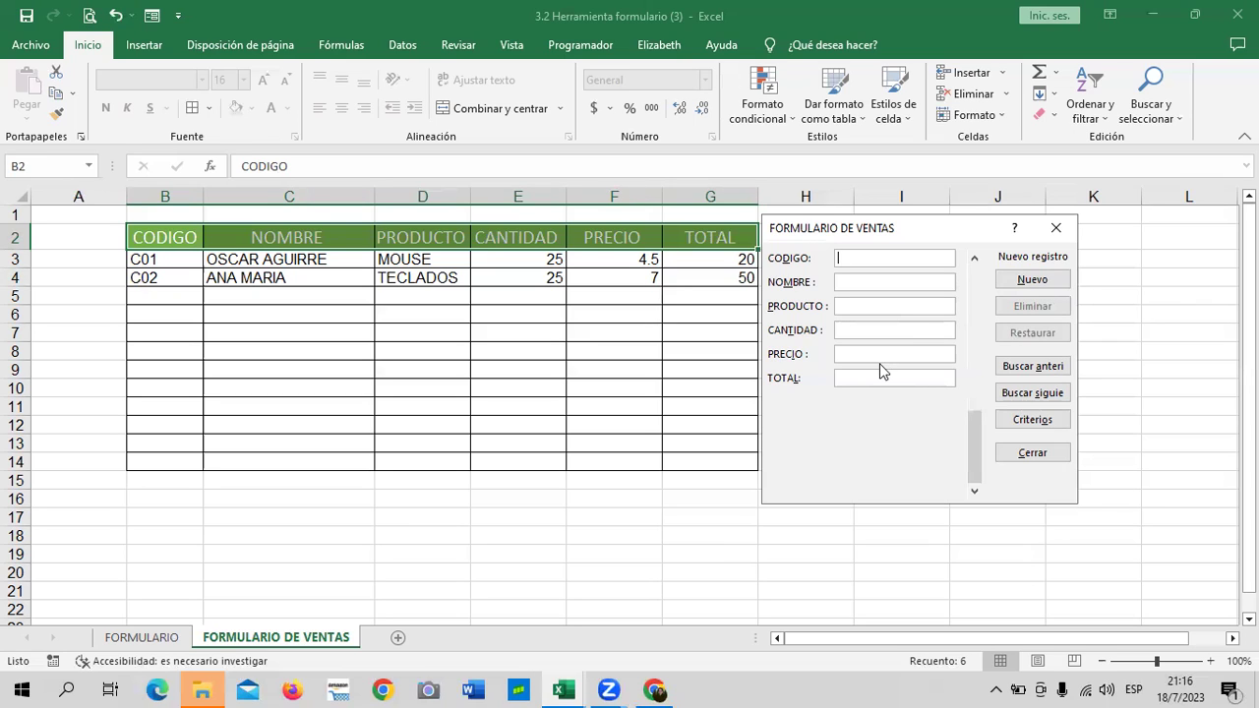
Add record C03 with a customer name, CASE, quantity 30, price 80, total 100, then close the form.
type("C03")
key("Tab")
type("JOSE")
type(" E")
type("LA")
key("BackSpace")
key("BackSpace")
key("BackSpace")
type("ZELAYA")
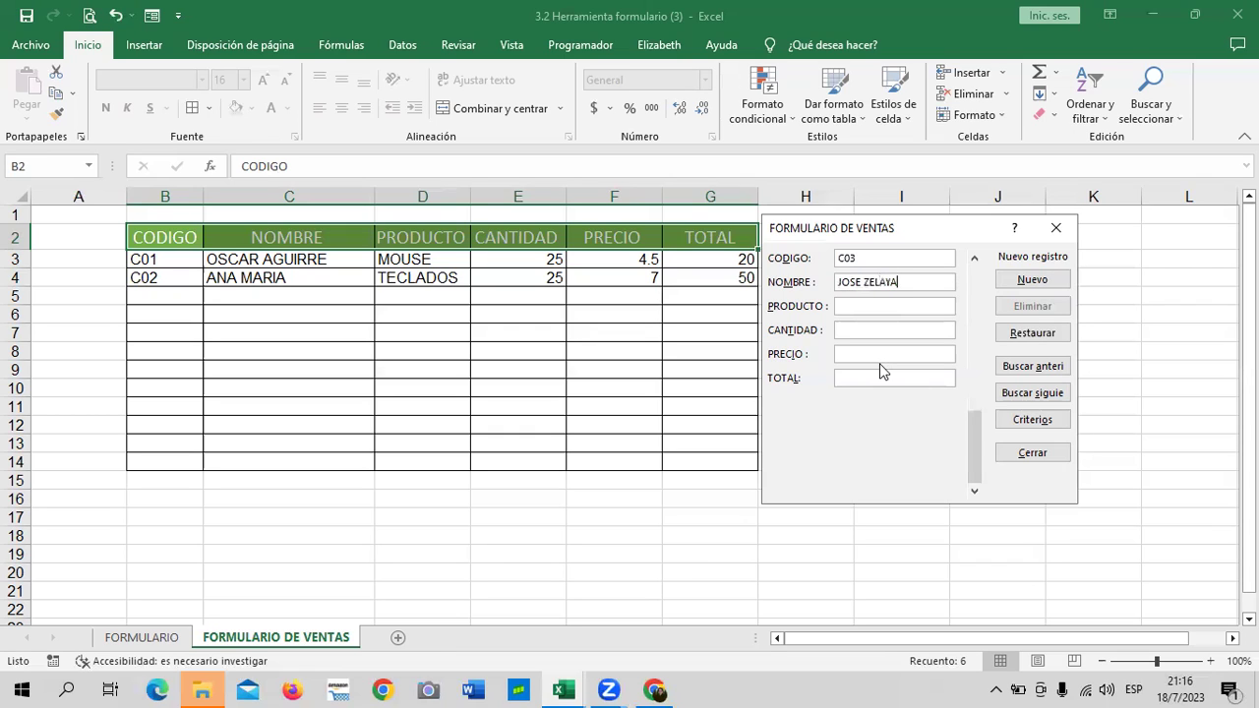
key("Tab")
type("CASE")
key("Tab")
type("30")
key("Tab")
type("80")
key("Tab")
type("100")
key("Return")
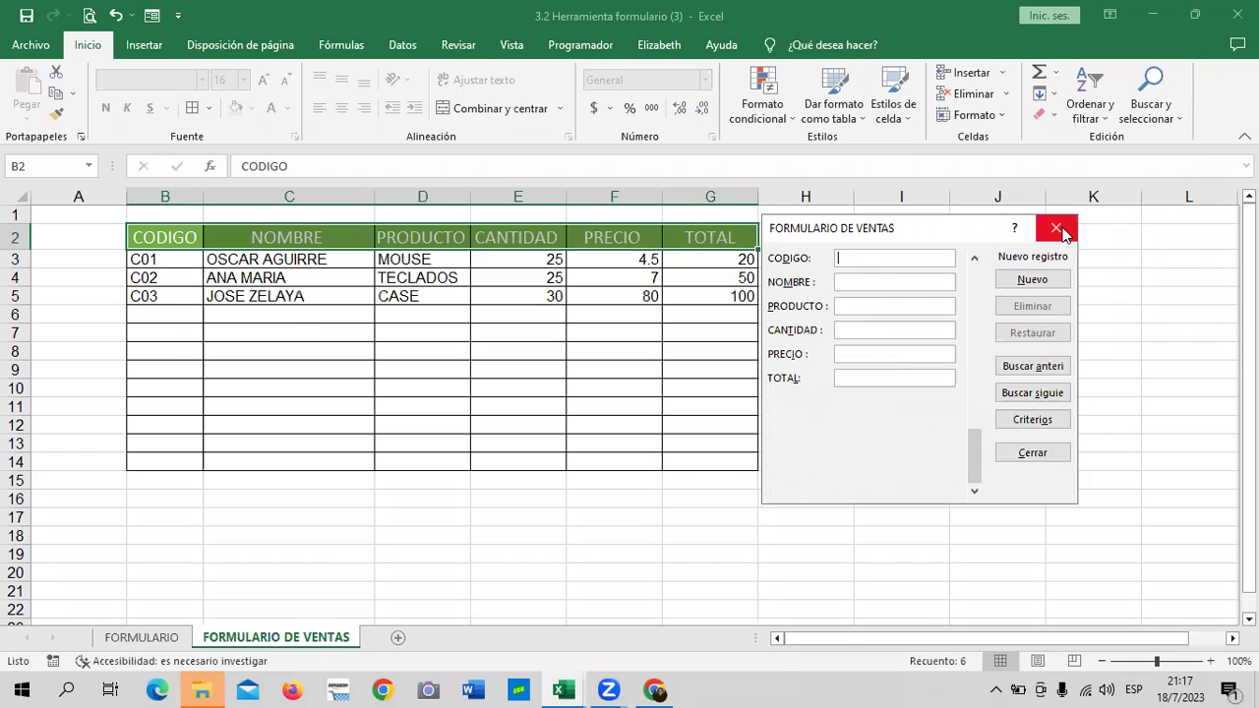
left_click(1043, 455)
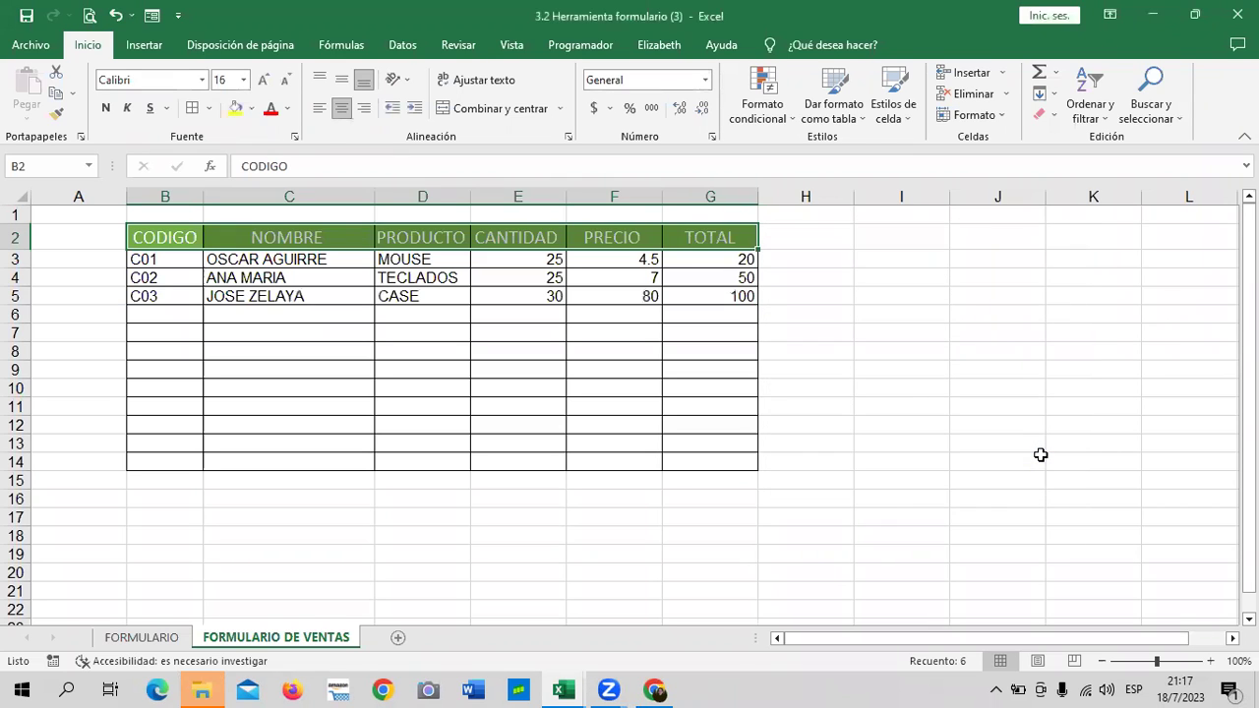
left_click(1035, 441)
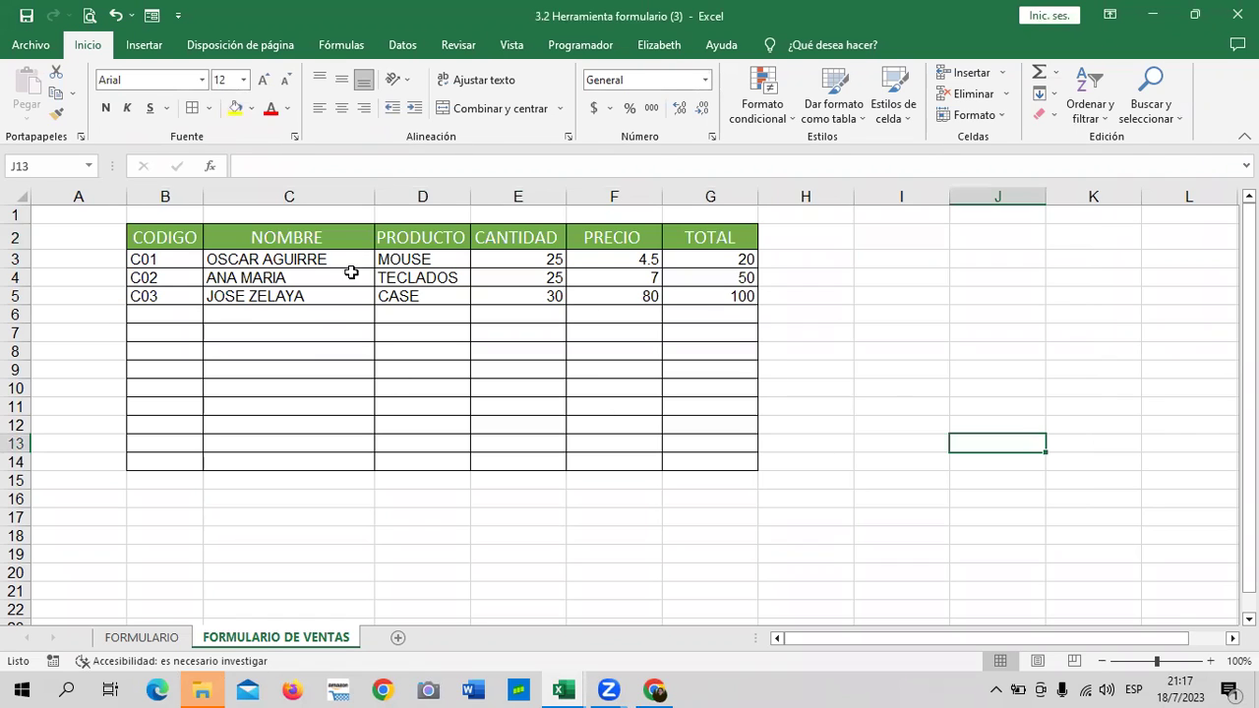
left_click(322, 262)
left_click(359, 302)
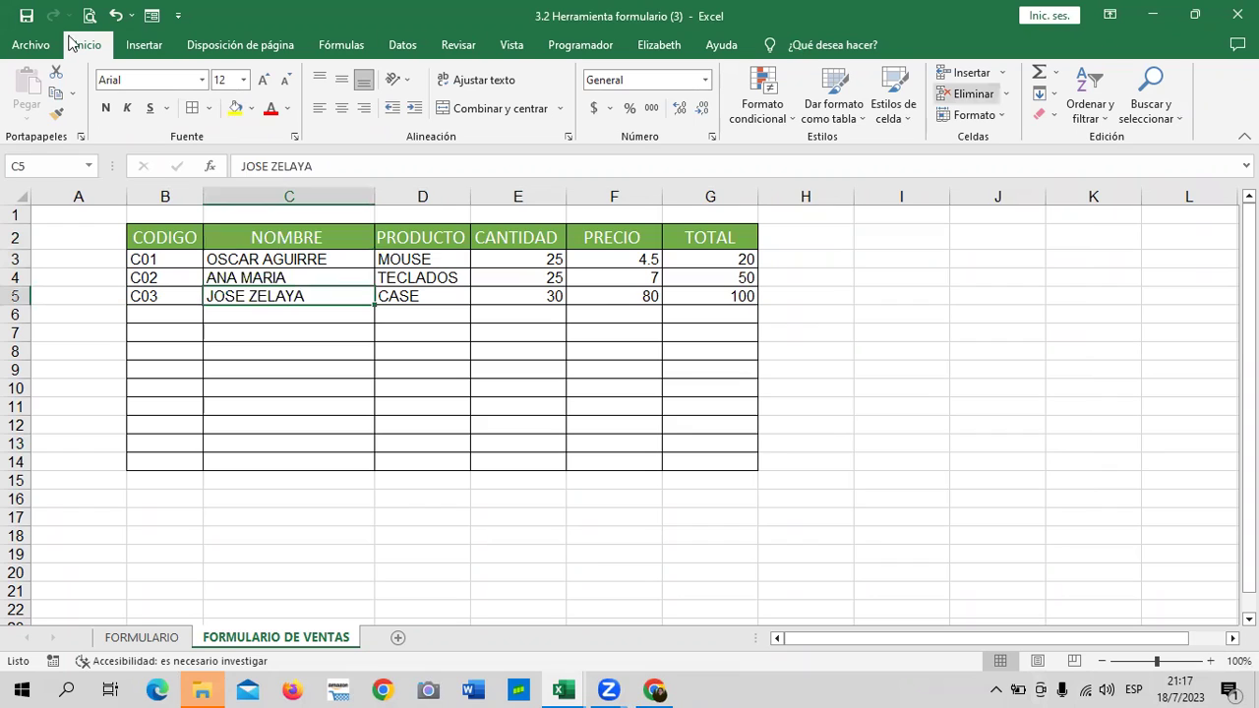
left_click(151, 15)
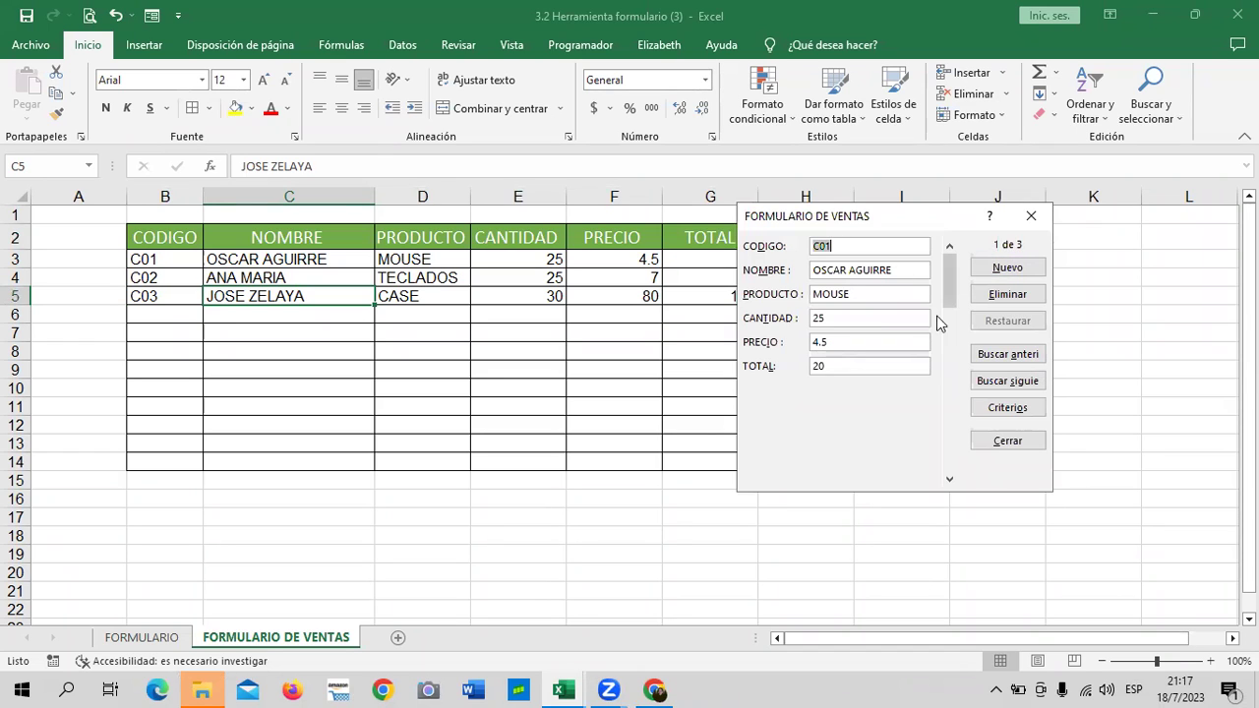
mouse_move(947, 277)
left_mouse_down()
mouse_move(942, 389)
mouse_move(961, 441)
left_mouse_up()
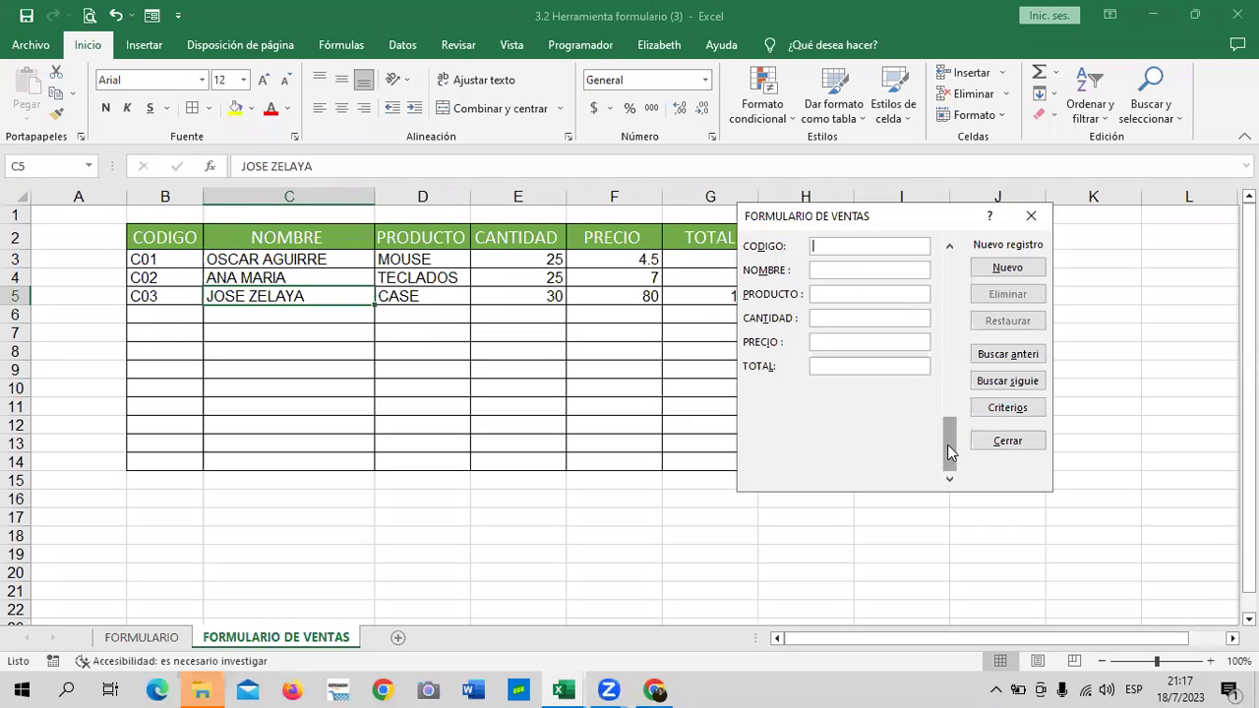
mouse_move(950, 440)
left_mouse_down()
mouse_move(944, 382)
mouse_move(951, 440)
left_mouse_up()
left_click_drag(947, 433, 925, 262)
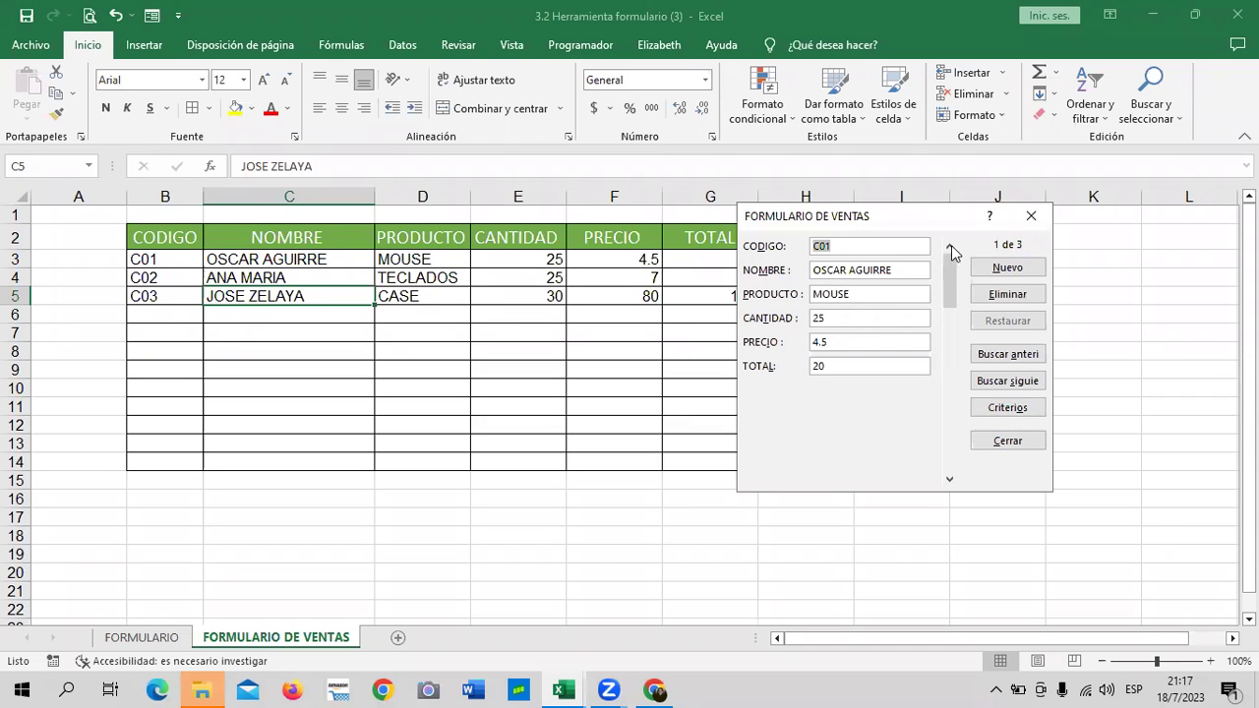
Search the form by criteria for product MOUSE to find record C01, then close it.
left_click(1028, 408)
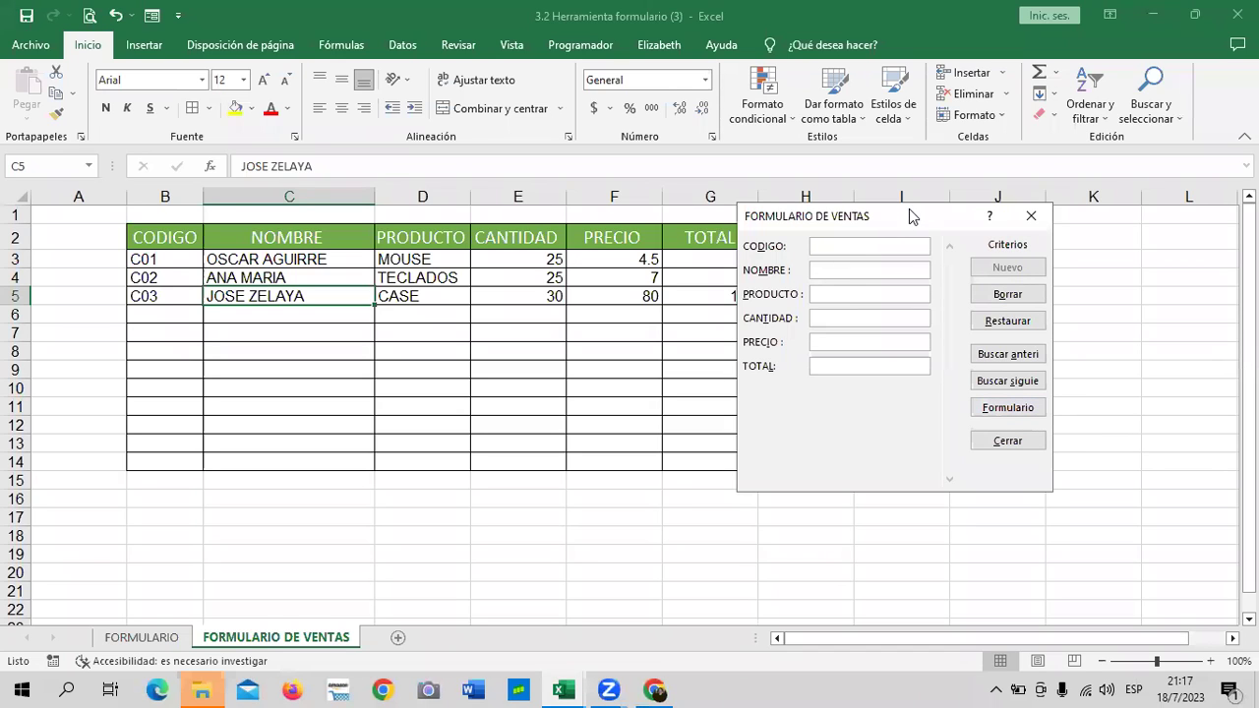
left_click_drag(909, 209, 968, 203)
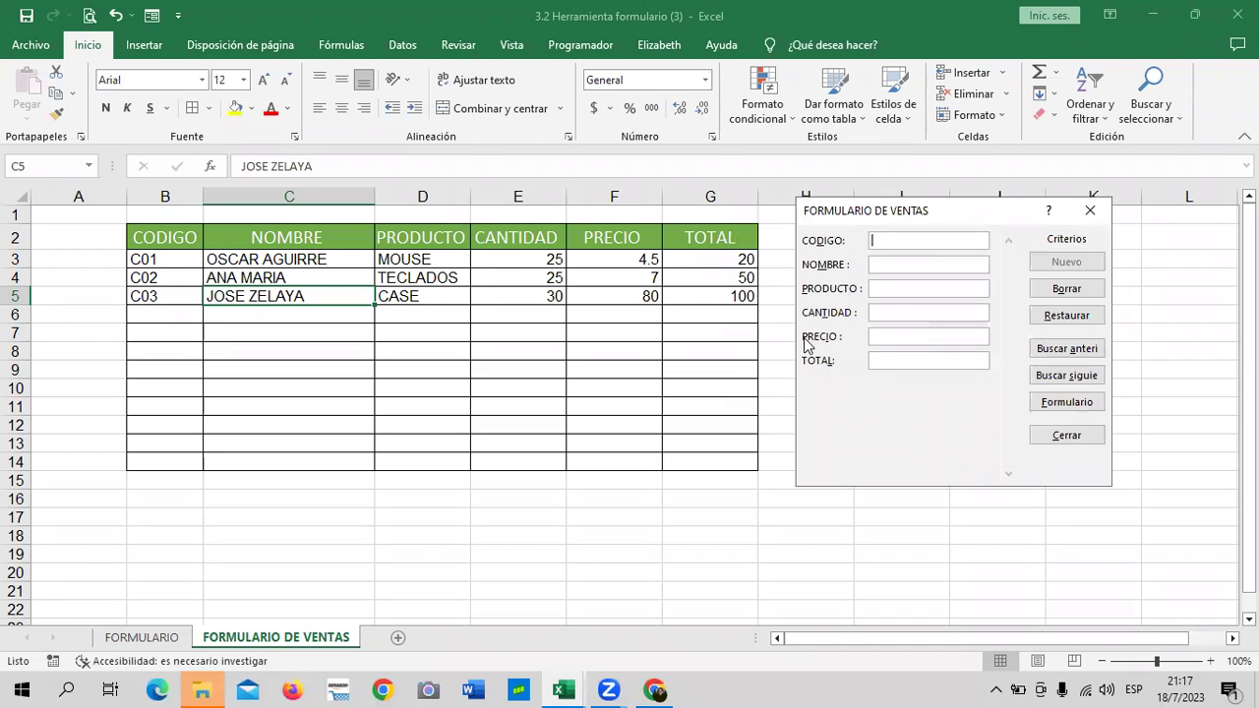
type("MOUSE")
key("Return")
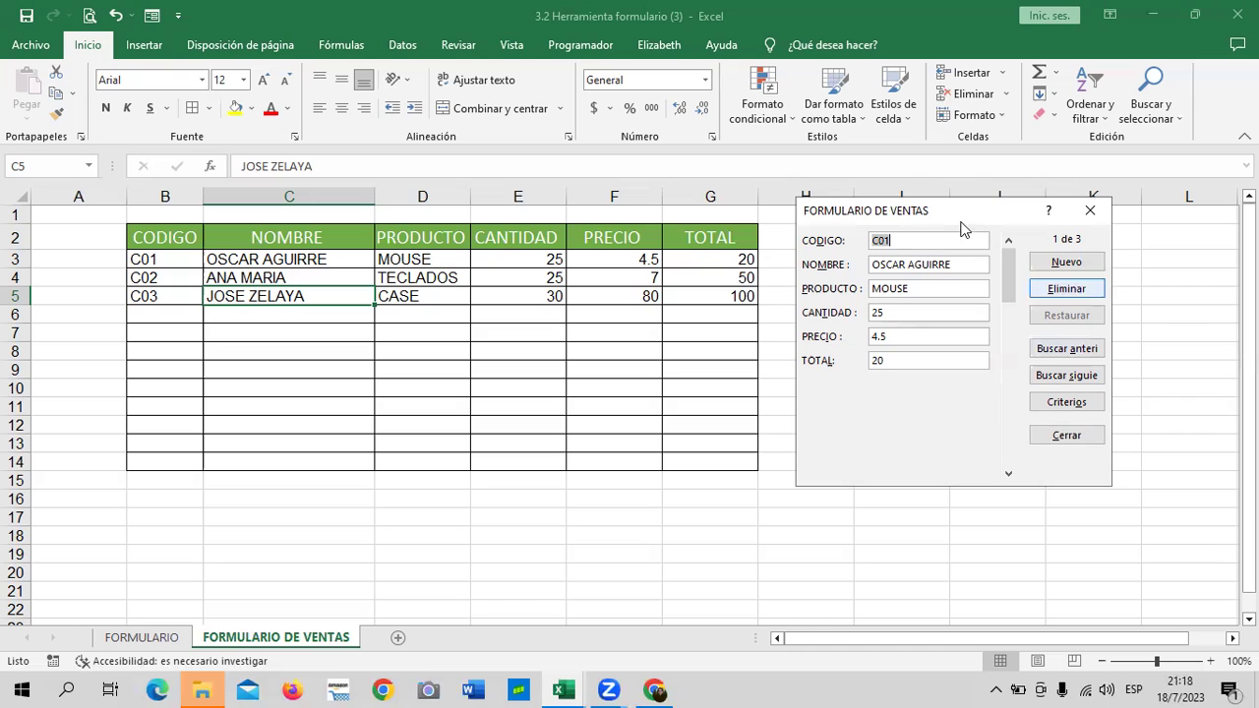
left_click(1092, 214)
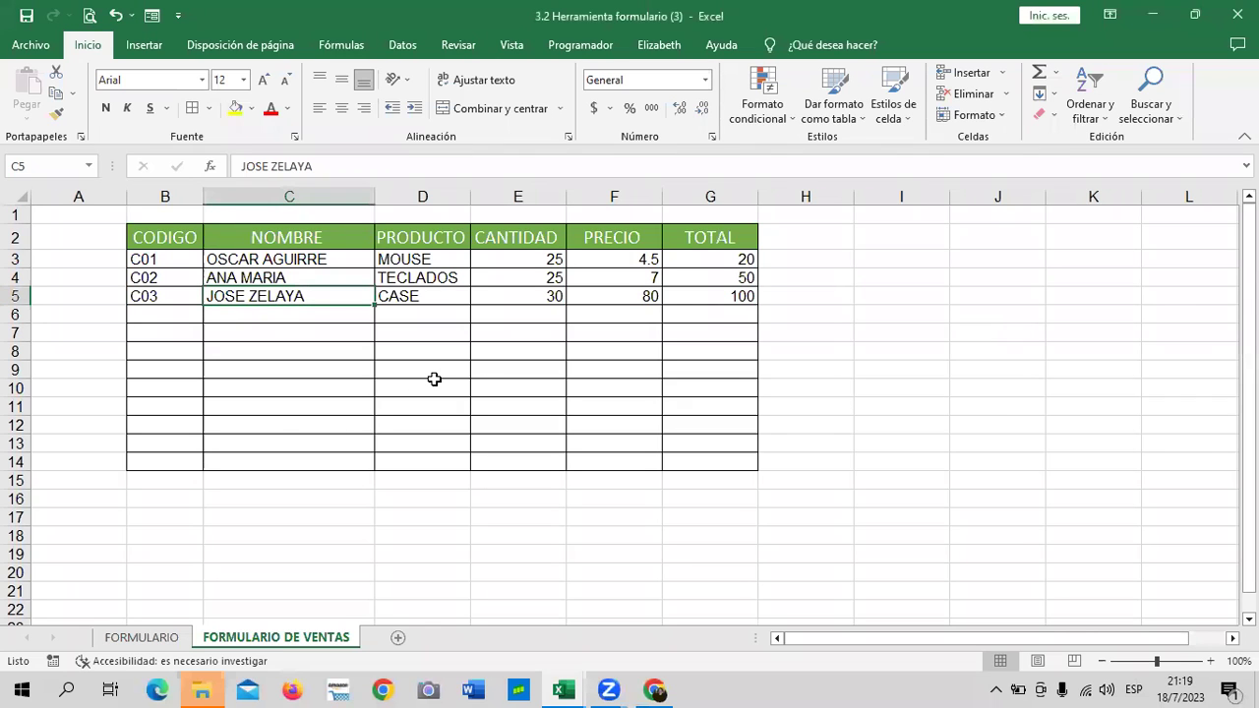
left_click(610, 364)
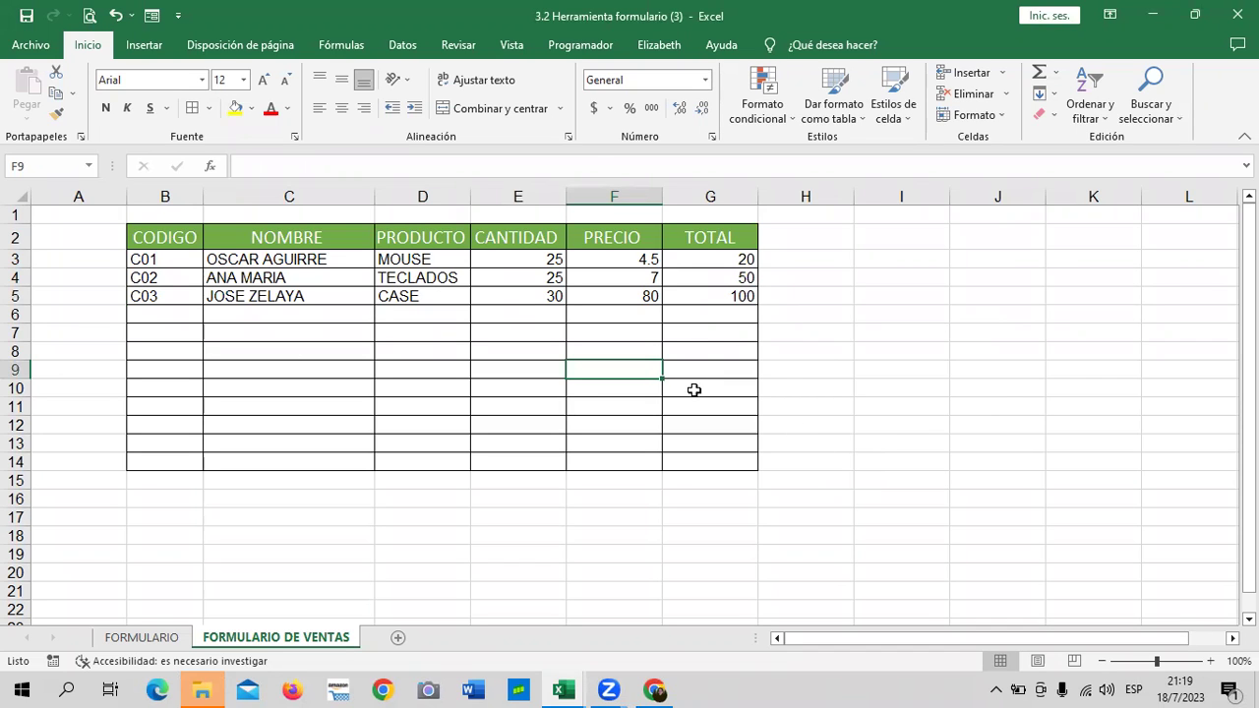
left_click(701, 336)
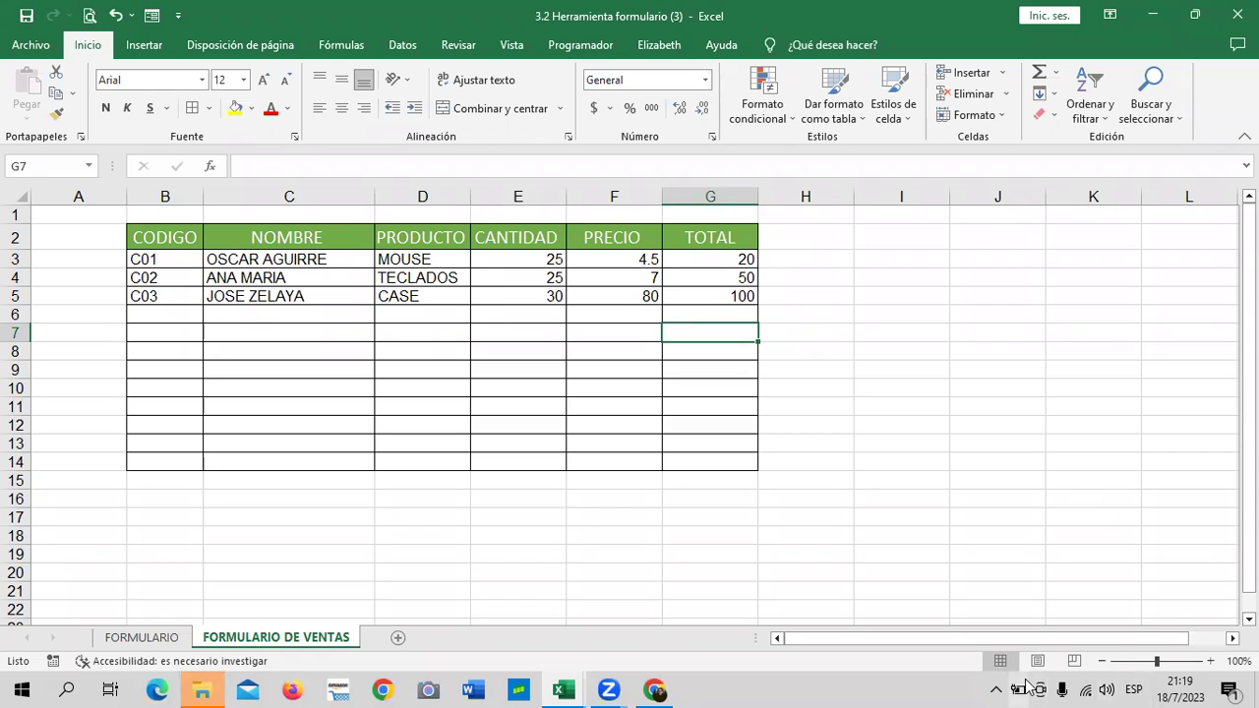
mouse_move(1018, 690)
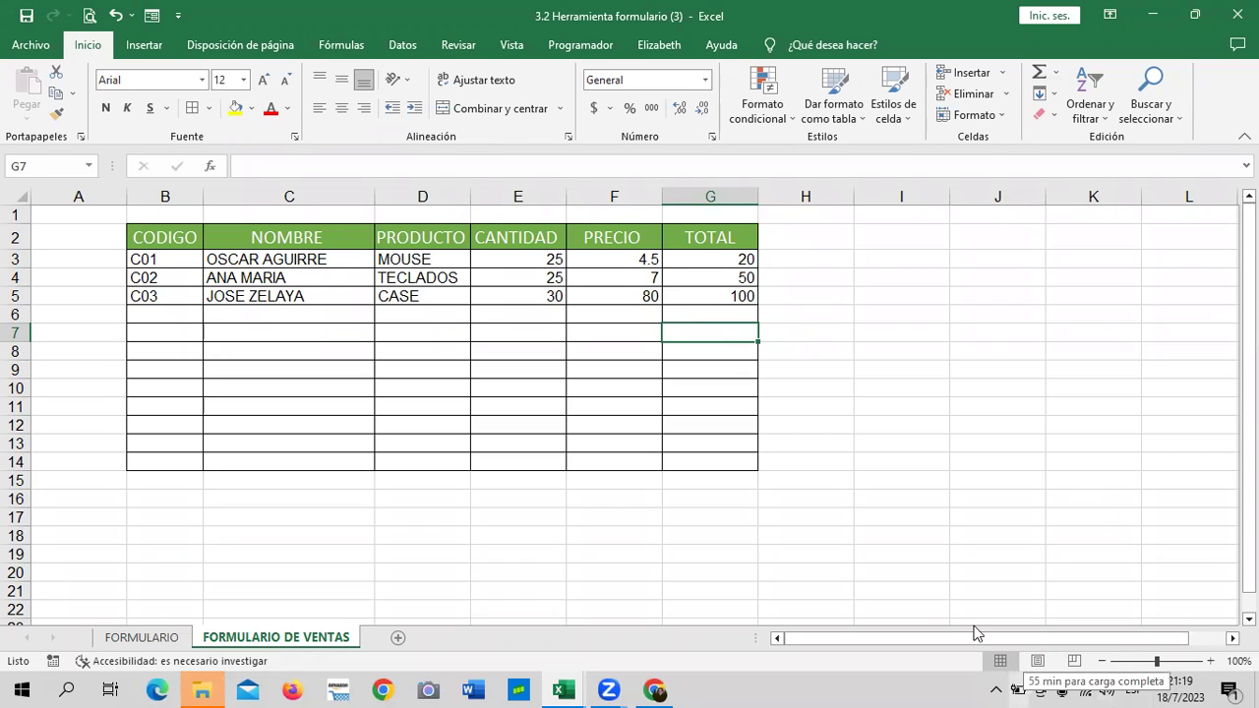
left_click(625, 334)
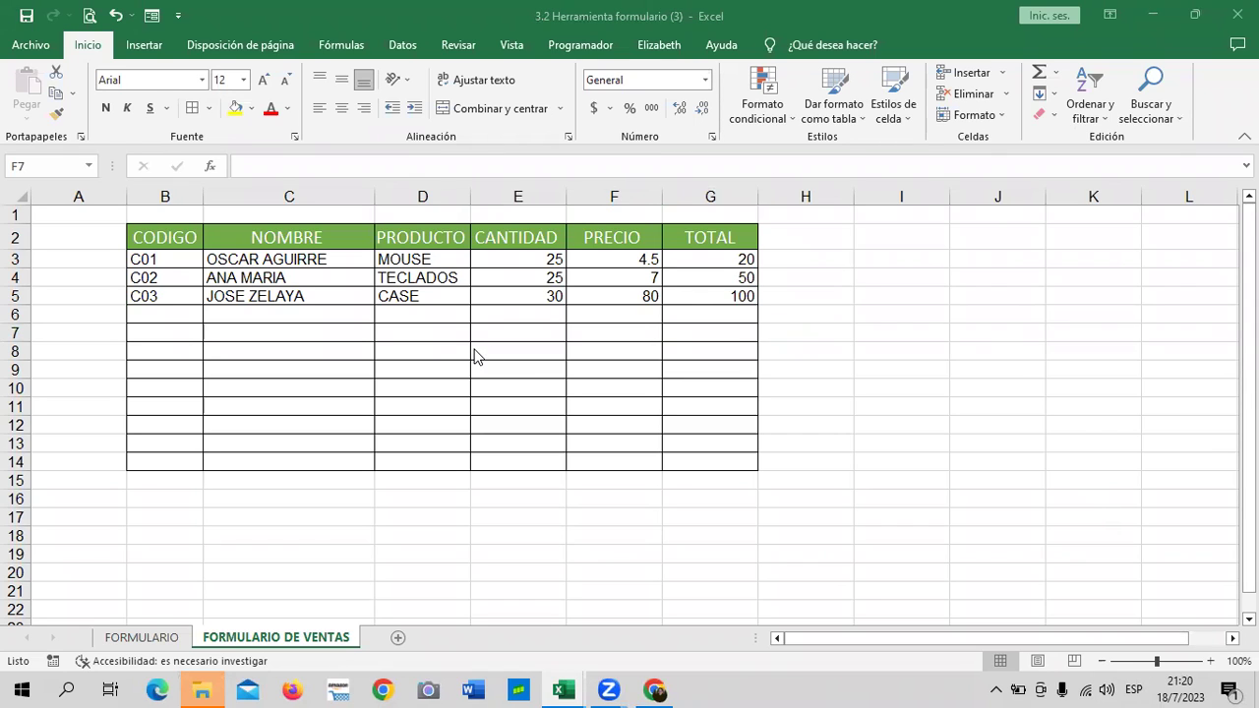
left_click(723, 190)
right_click(723, 190)
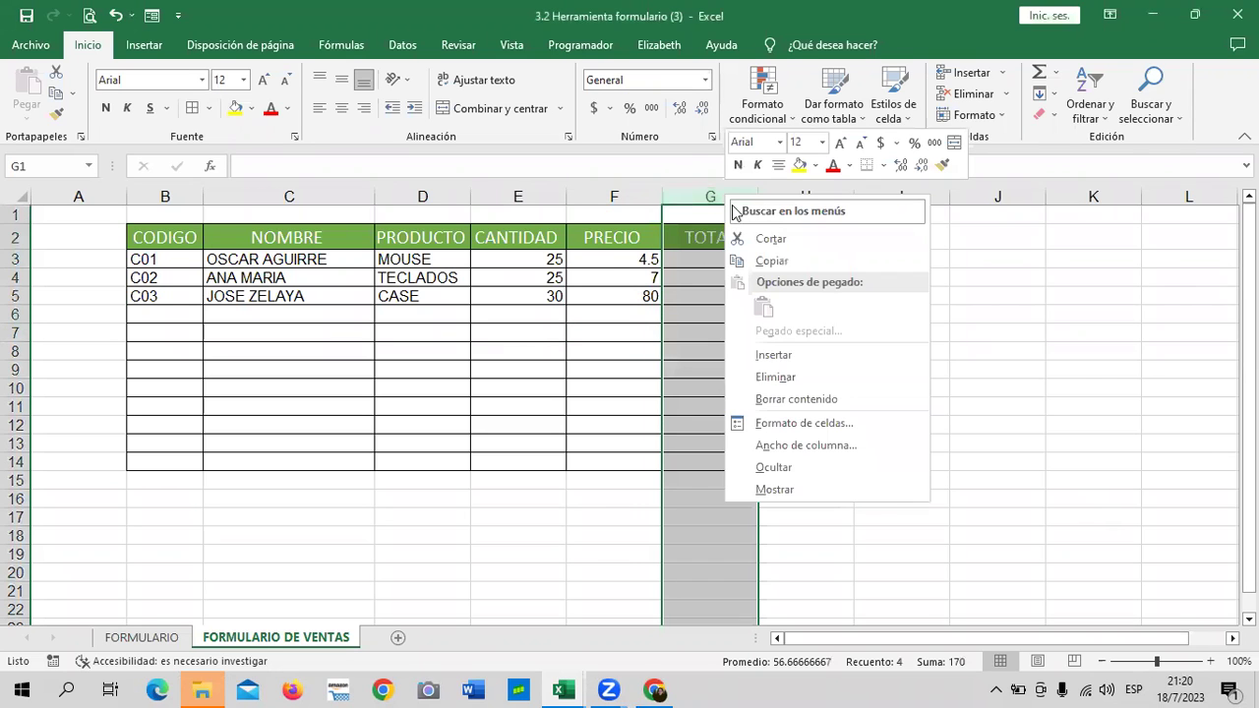
left_click(813, 377)
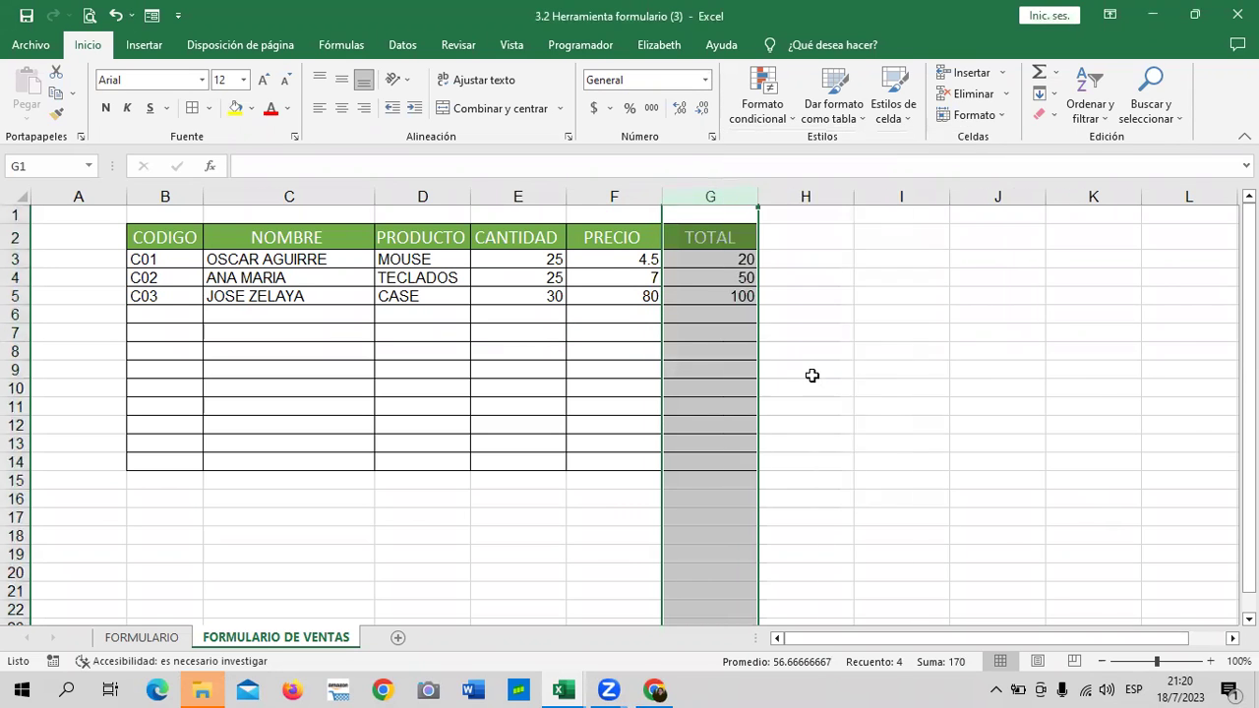
left_click(813, 376)
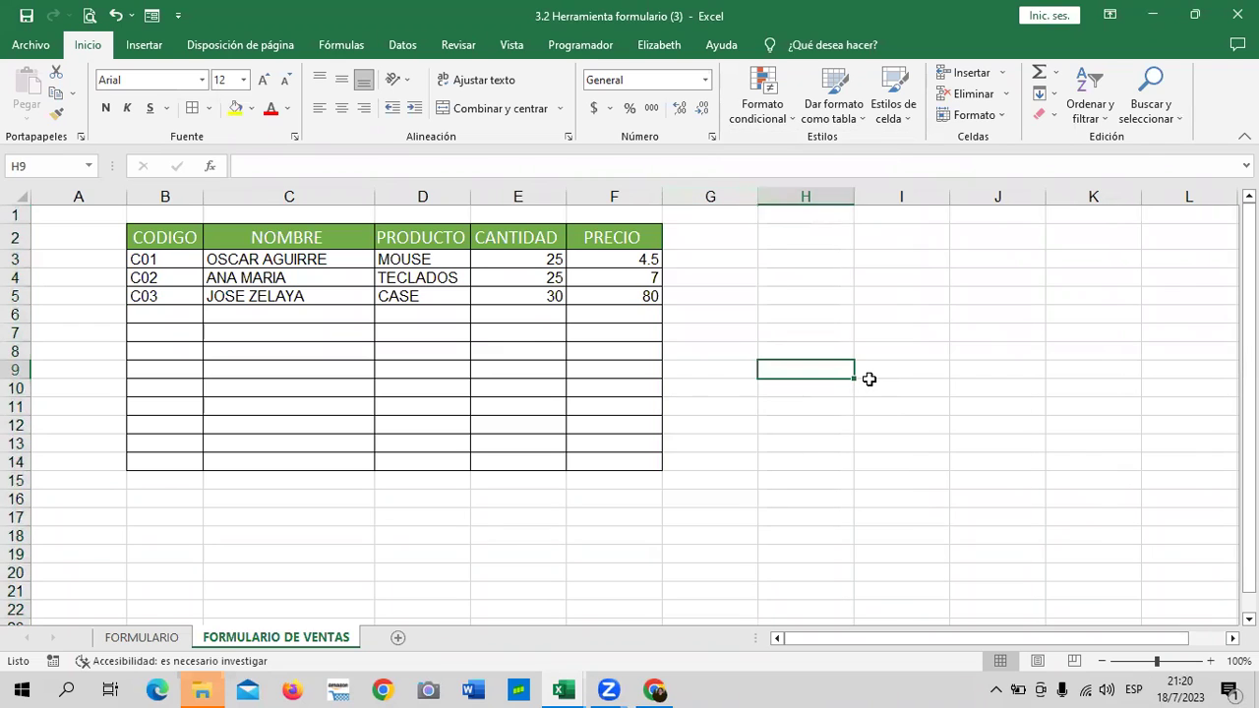
left_click(117, 16)
Insert a column G before TOTAL and give it the header DESCUENTO.
right_click(729, 208)
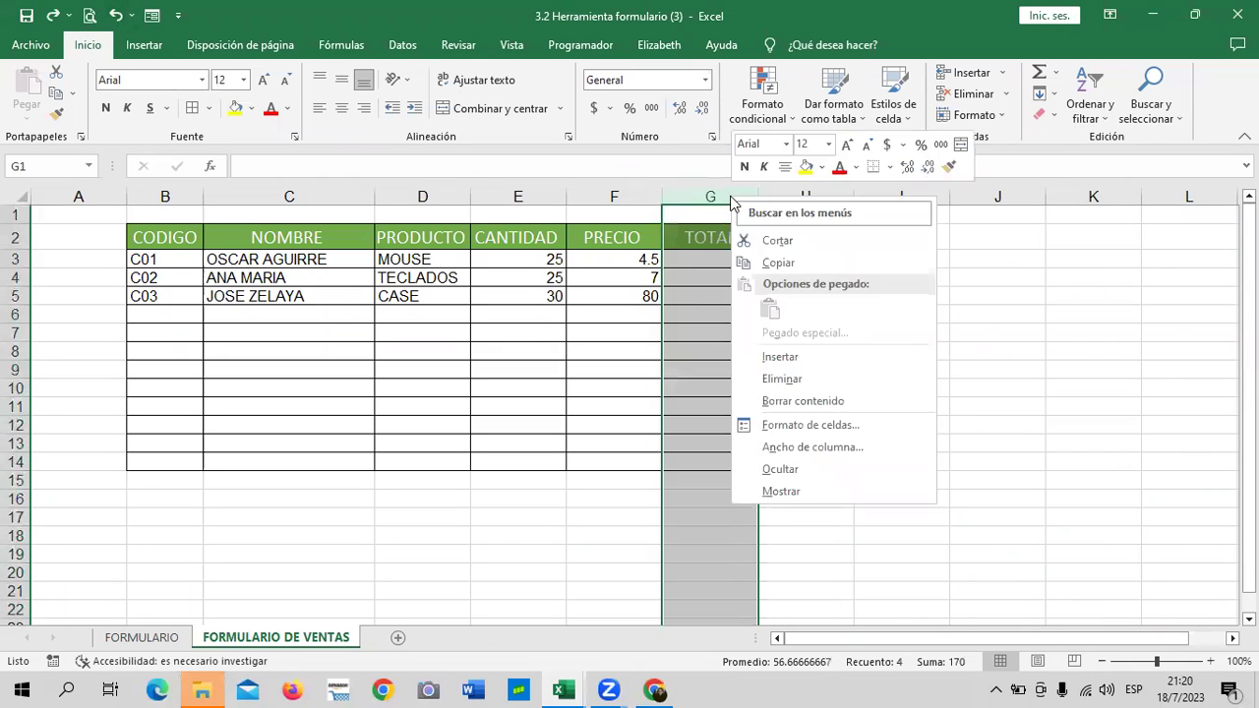
left_click(791, 353)
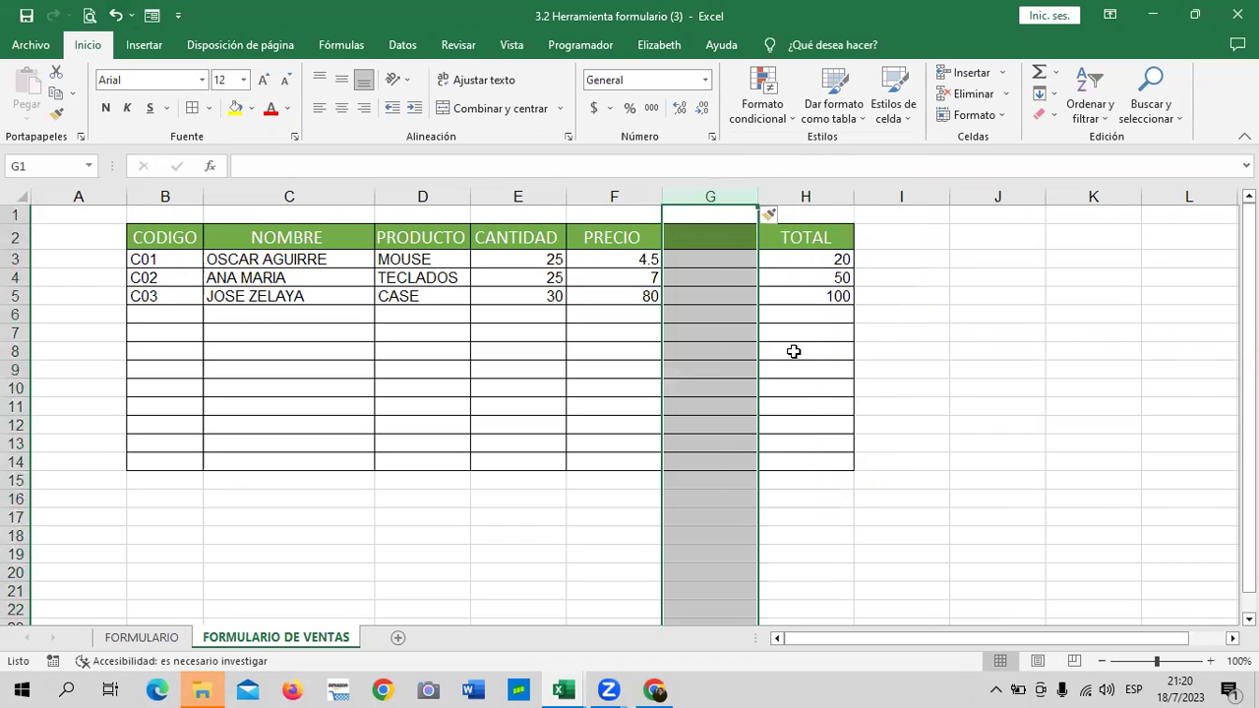
left_click(725, 238)
type("D")
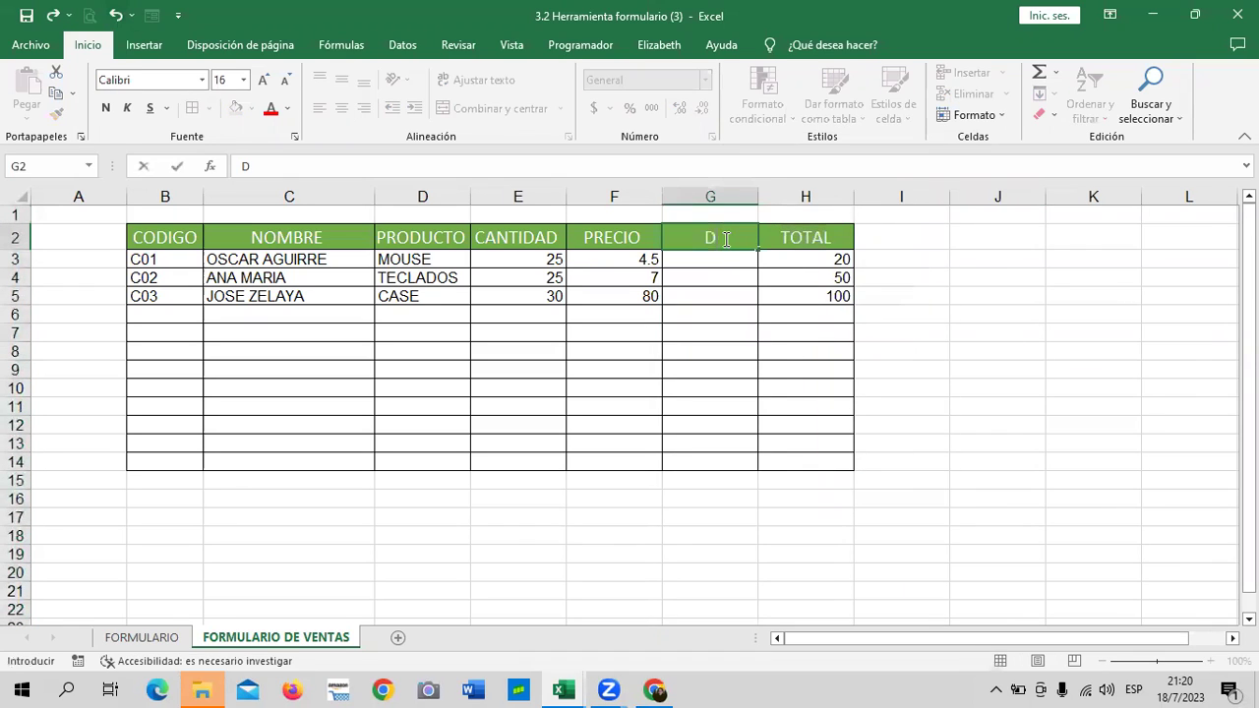
type("ESCUENT")
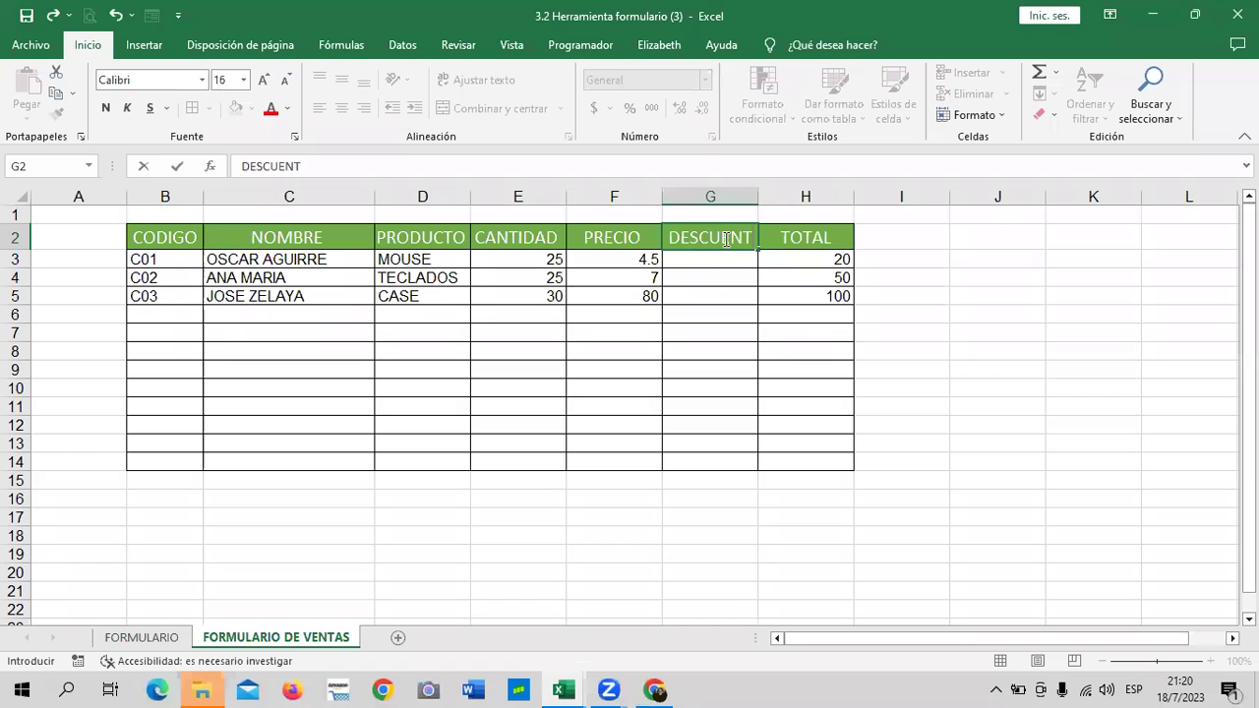
type("O")
key("Return")
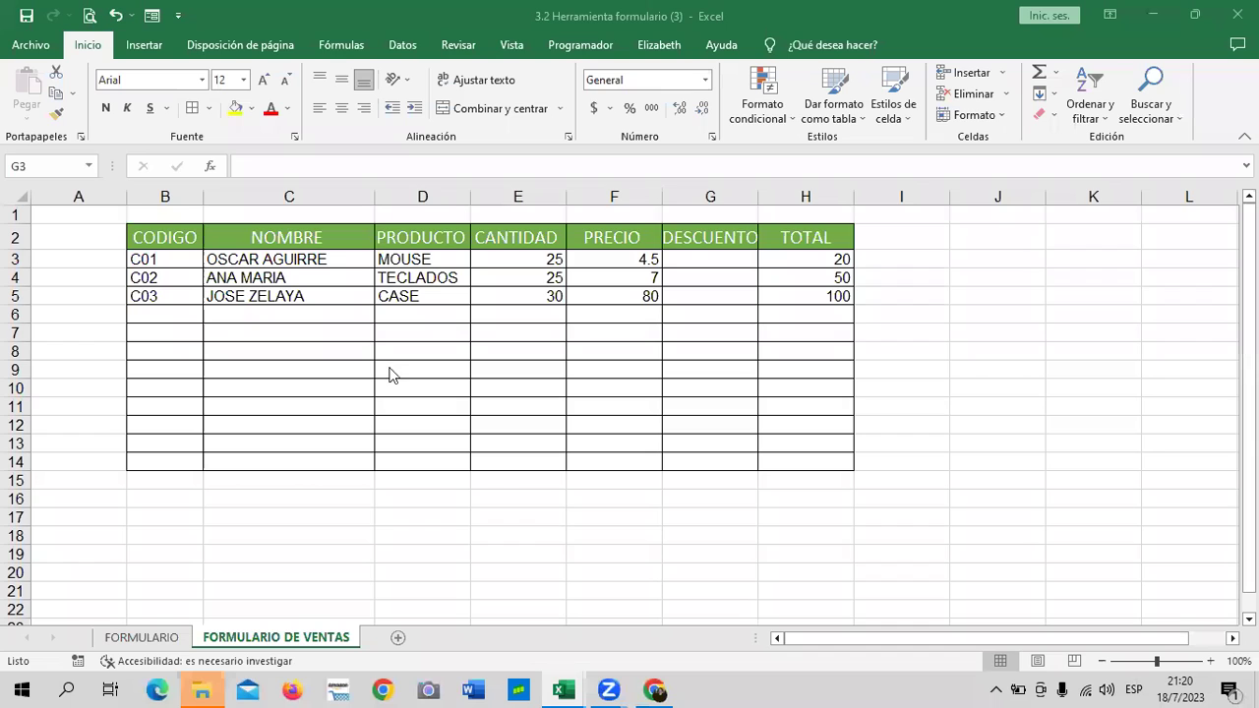
Insert a new column D before PRODUCTO, formatted the same as the column to its right.
left_click(431, 191)
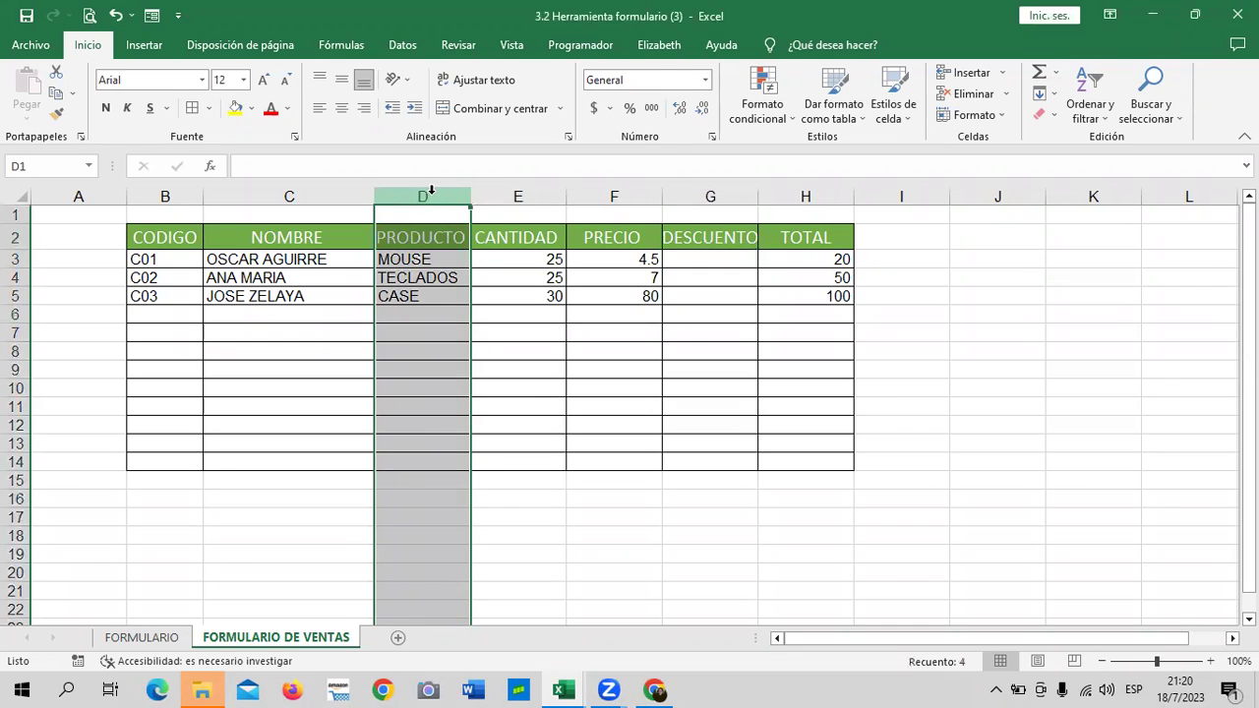
right_click(432, 194)
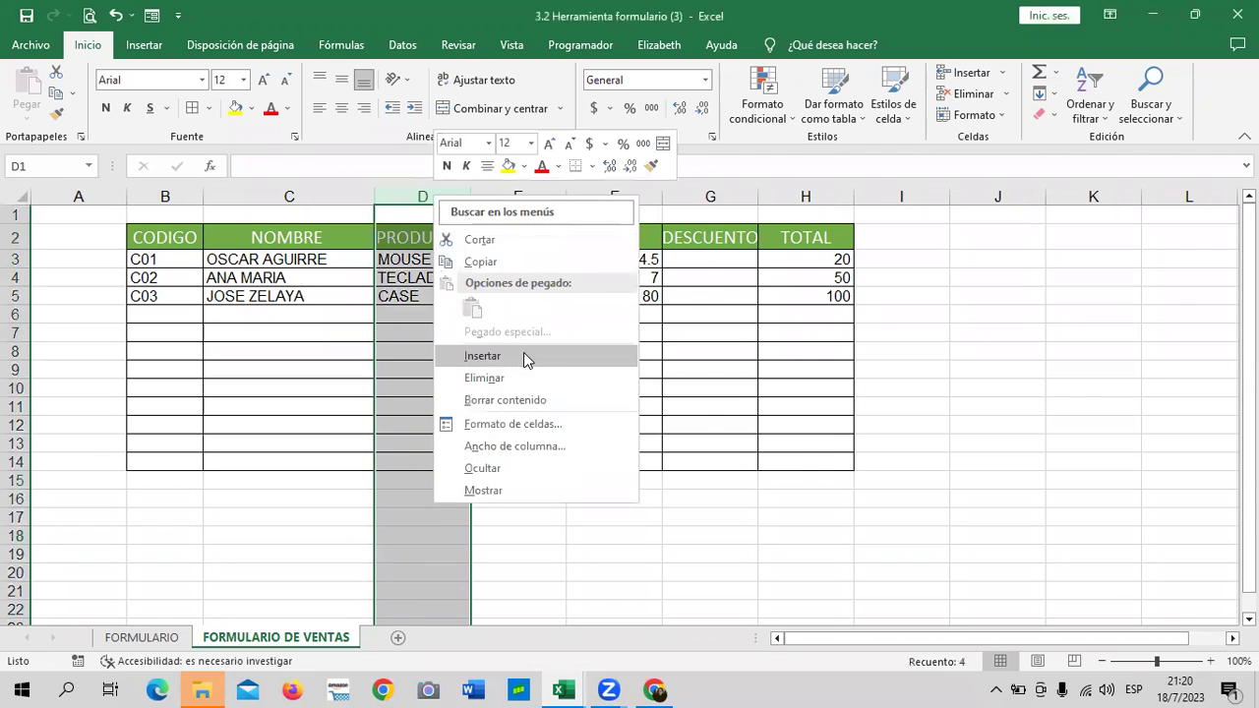
left_click(523, 356)
left_click(616, 351)
left_click(477, 240)
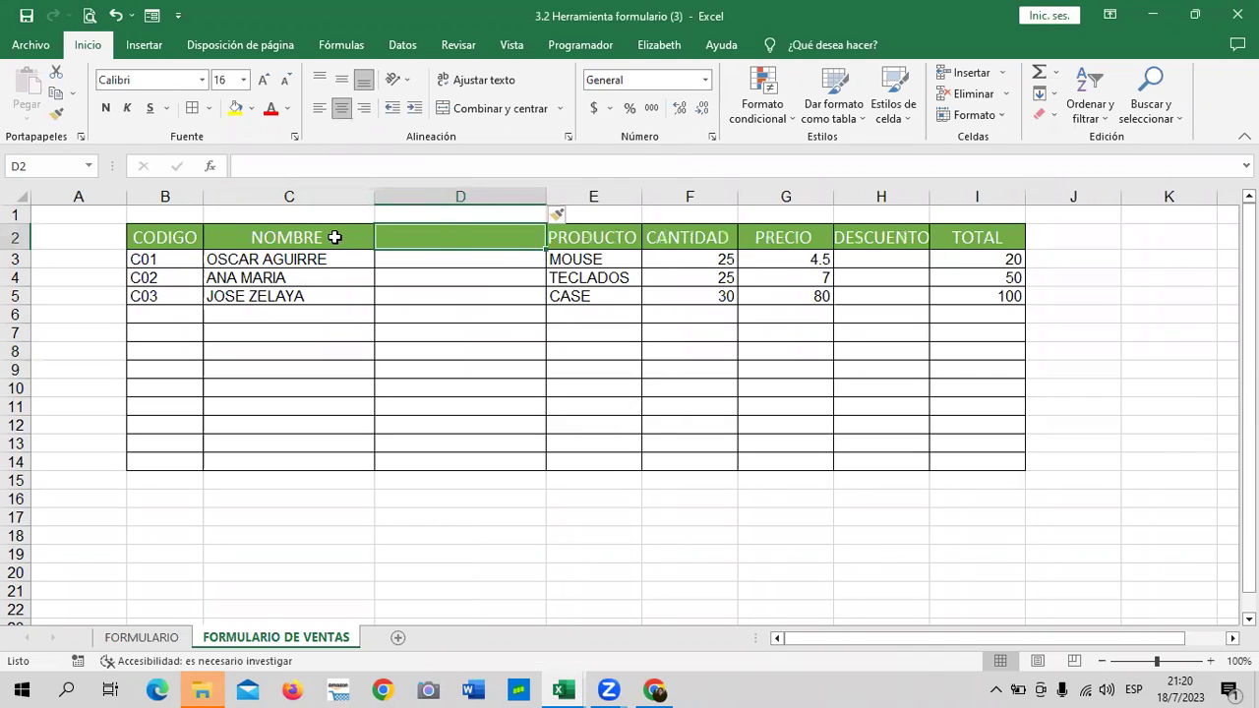
left_click(561, 216)
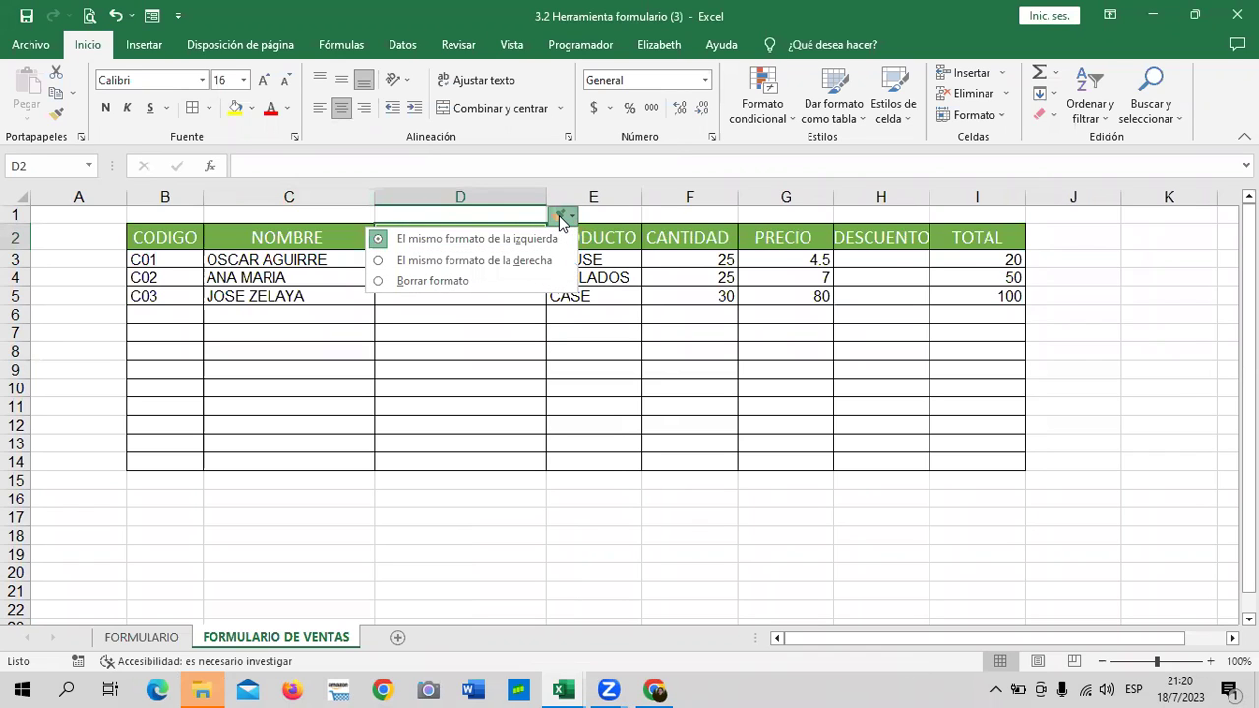
left_click(478, 260)
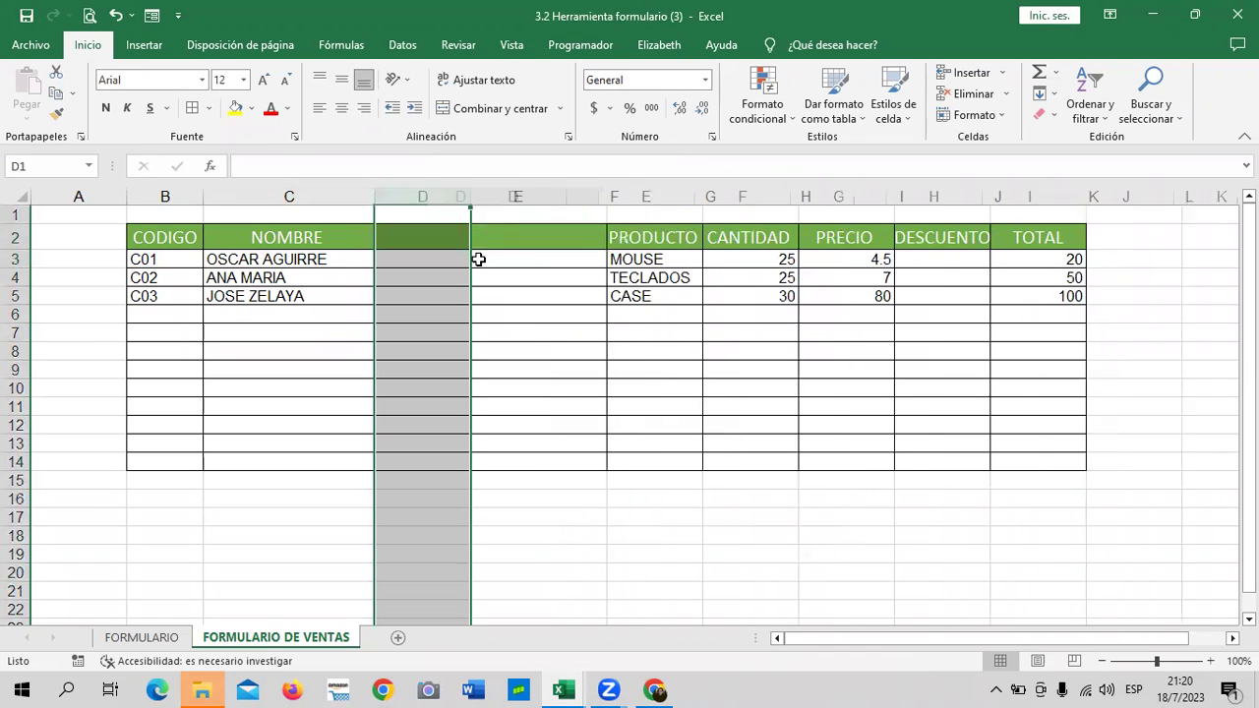
left_click(575, 375)
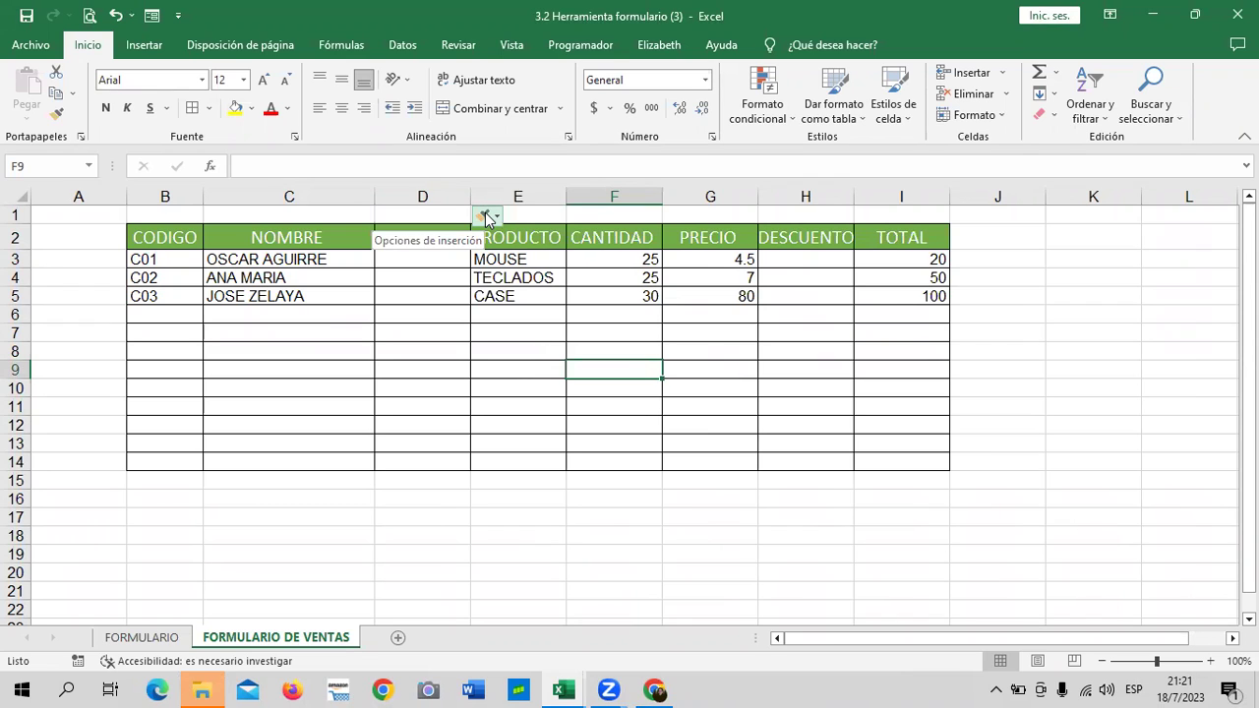
left_click(487, 216)
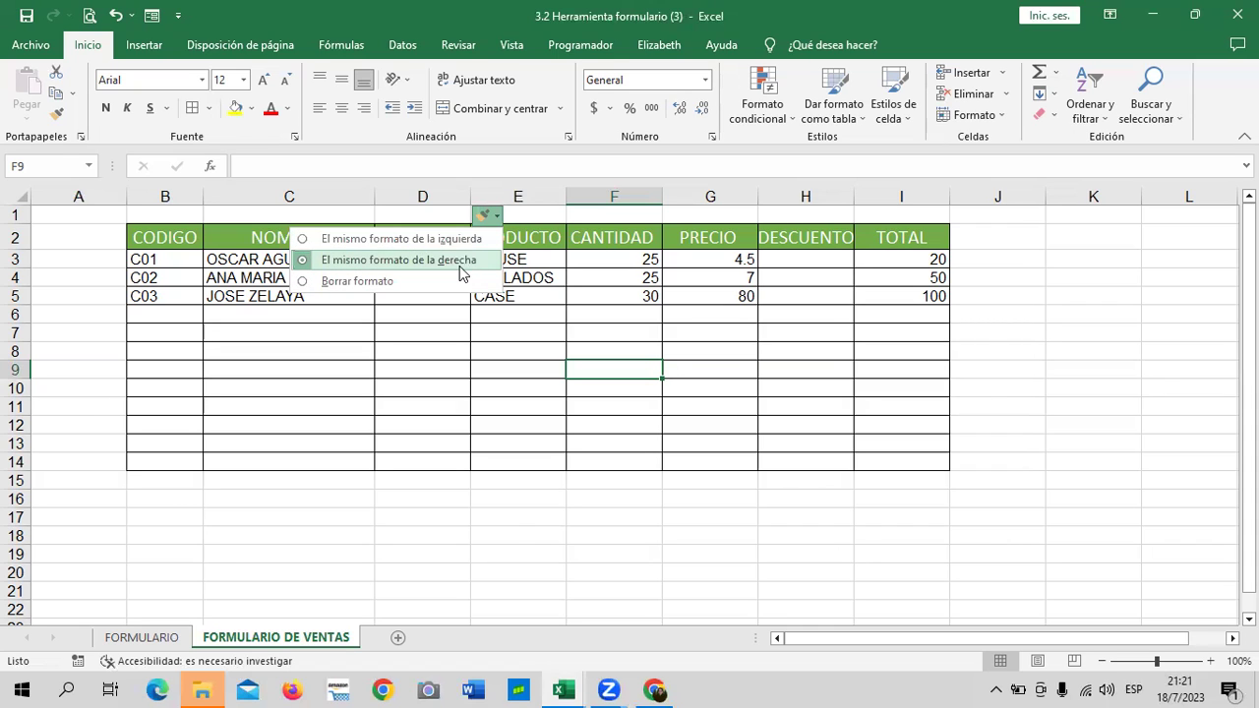
left_click(497, 405)
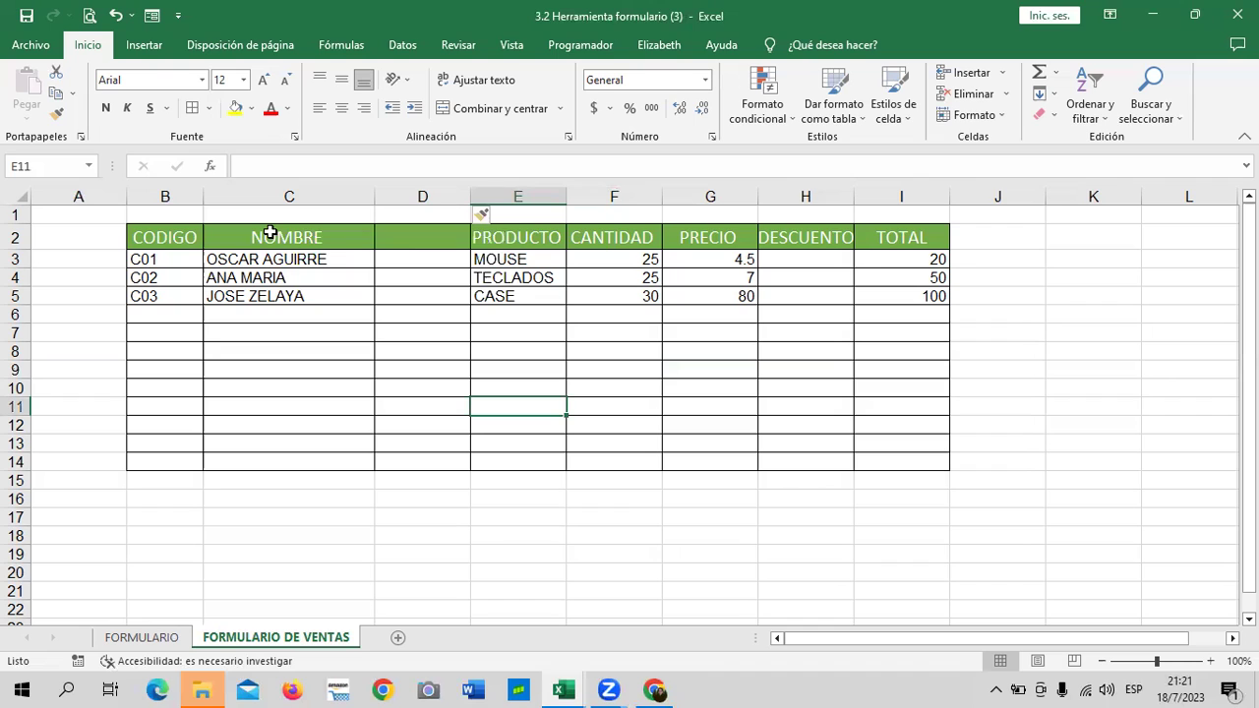
left_click(483, 215)
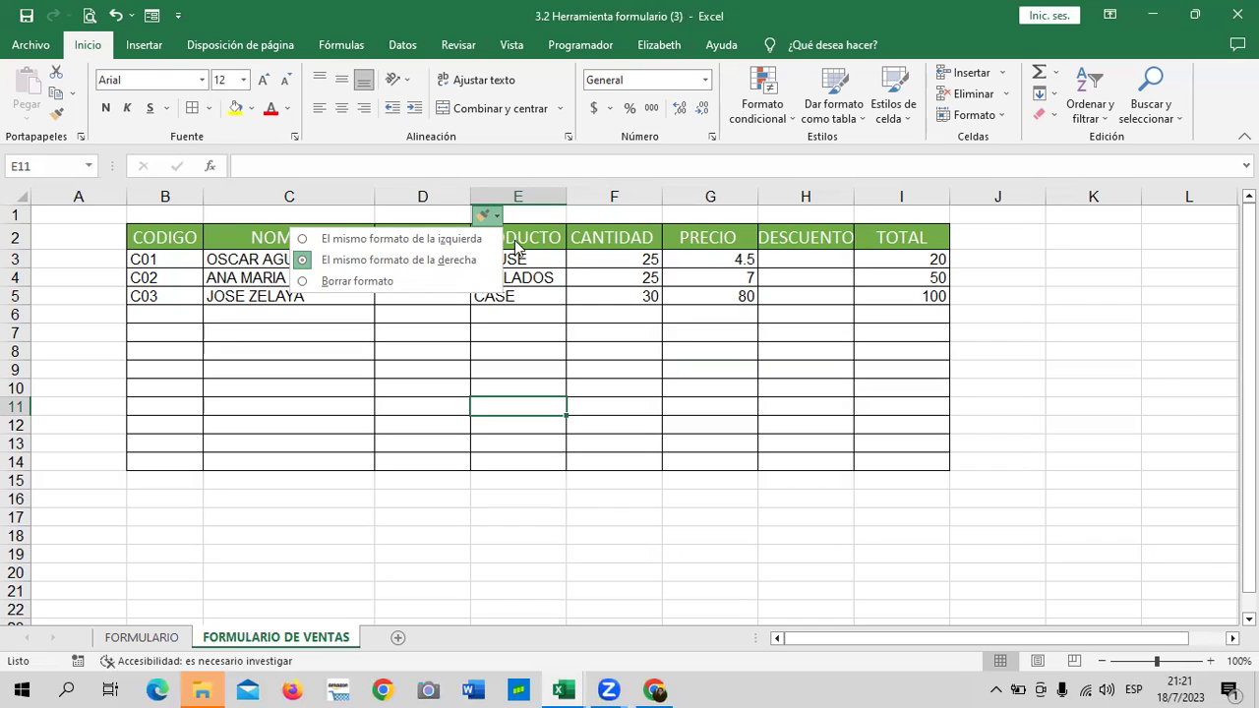
left_click(468, 259)
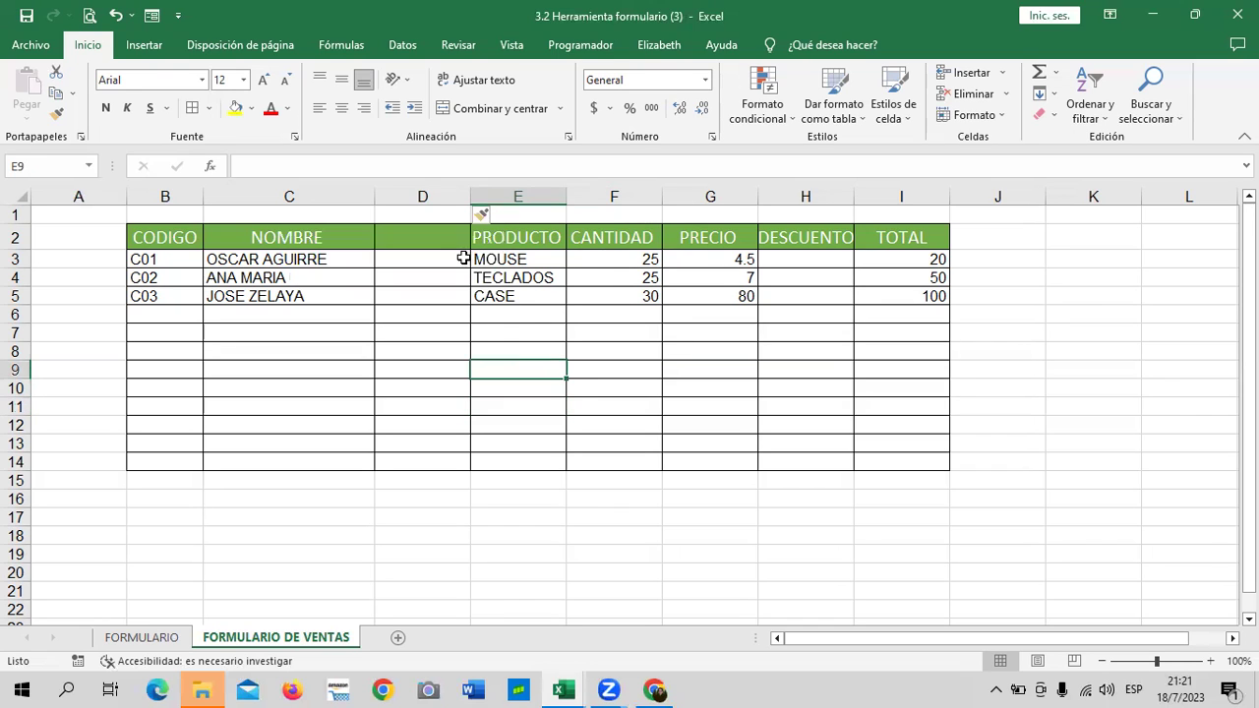
Enter the header ZONA in cell D2.
left_click(430, 241)
type("ZONA")
key("Return")
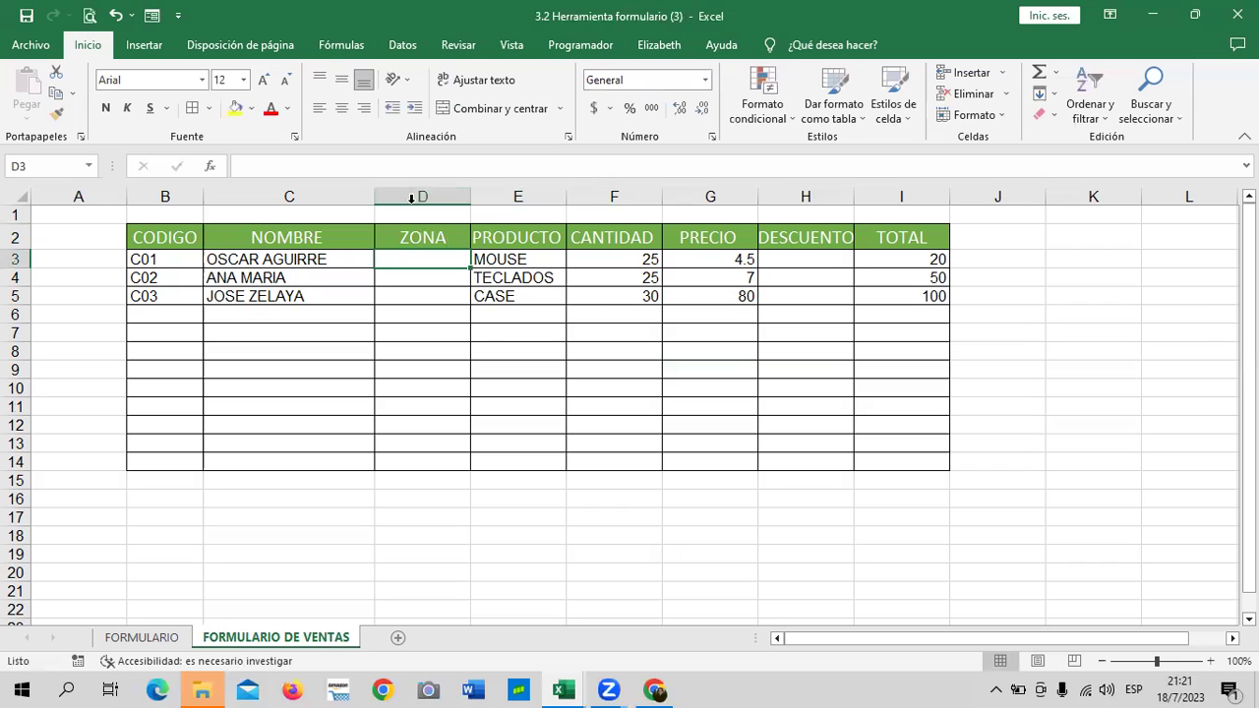
left_click(432, 370)
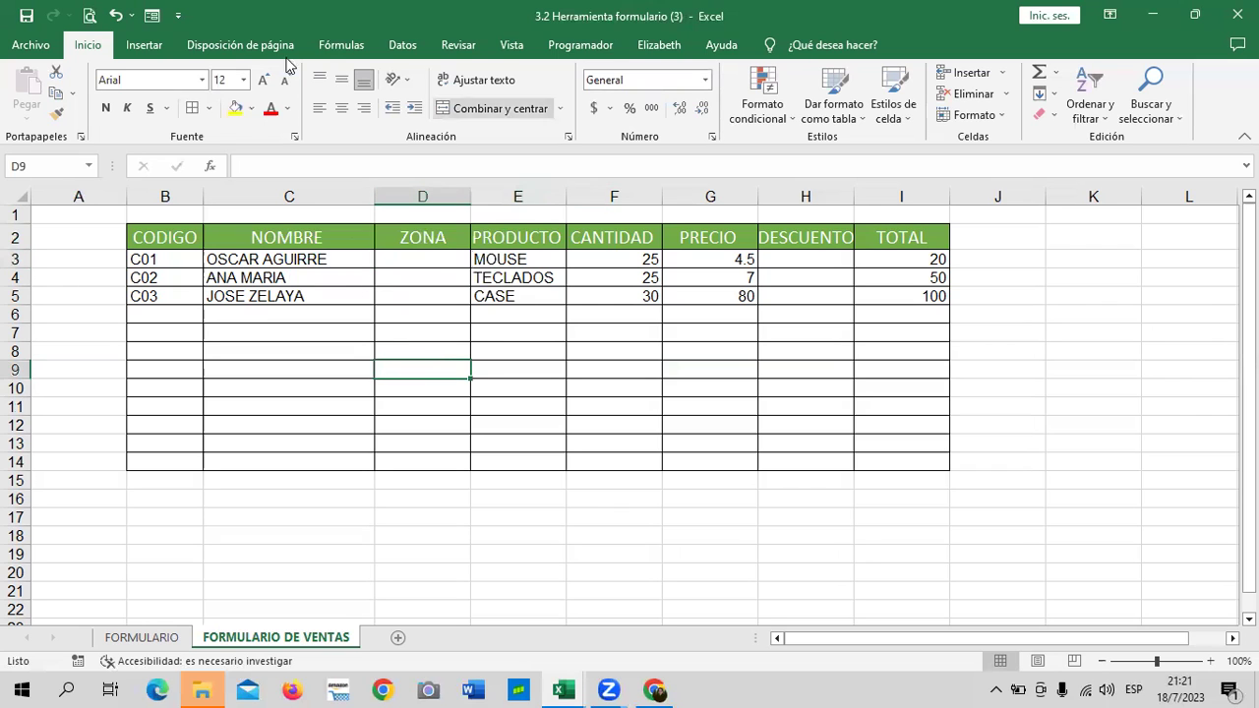
Select cell F3 inside the table and open the data form from it.
left_click(158, 15)
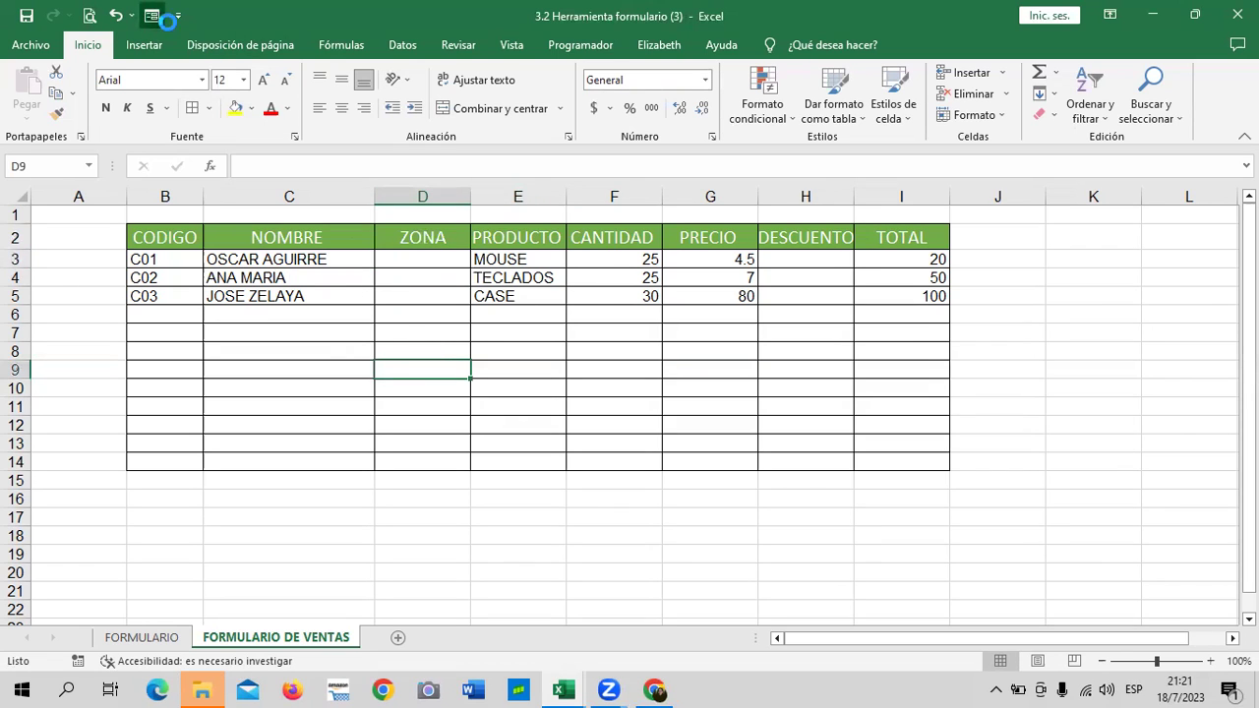
left_click(641, 395)
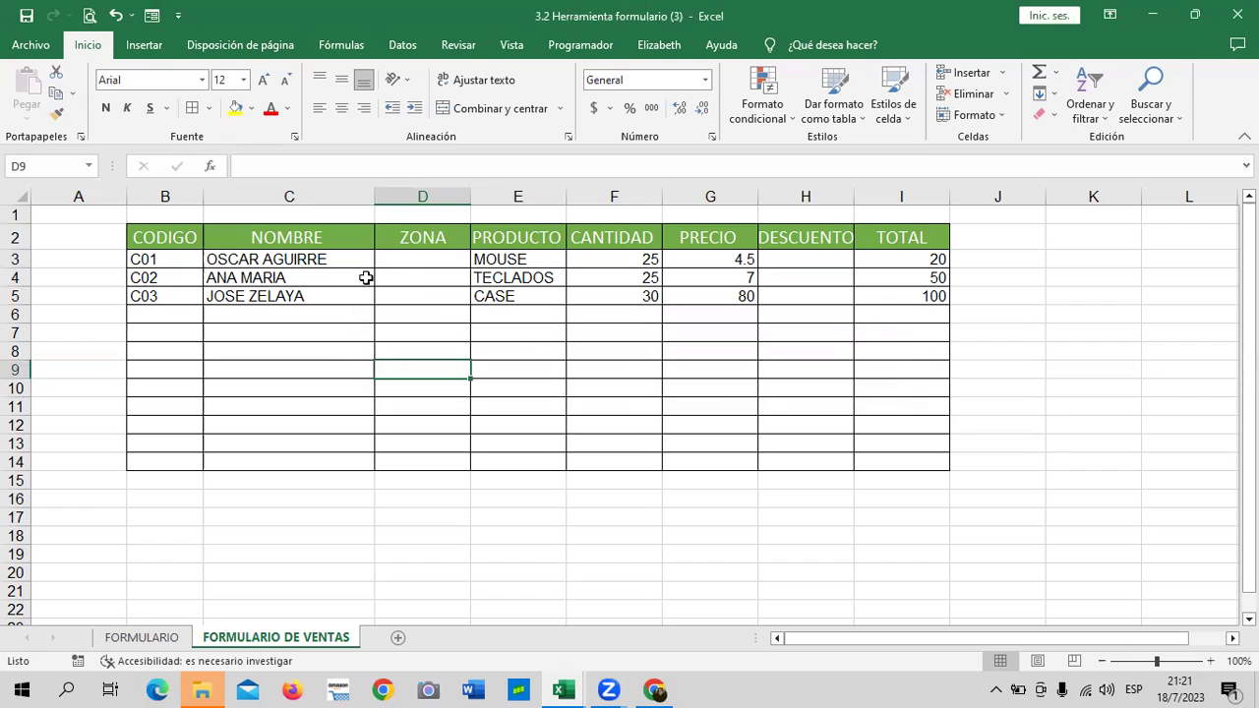
left_click(421, 314)
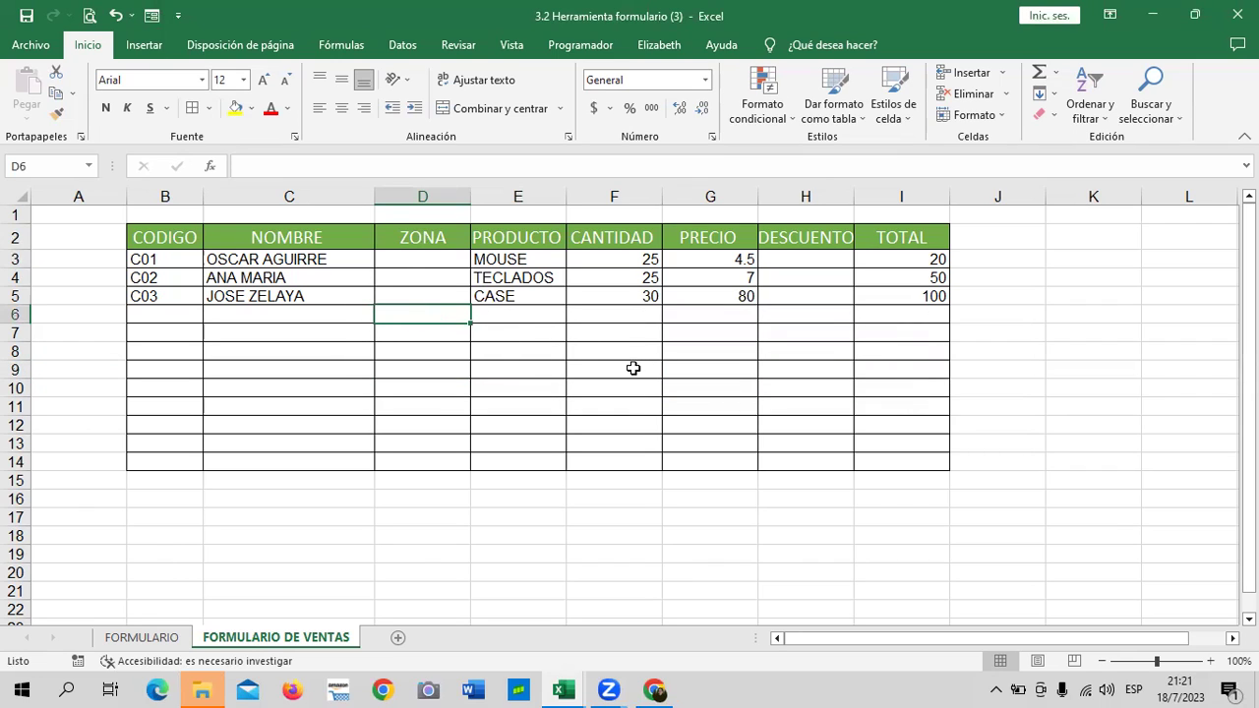
left_click(443, 259)
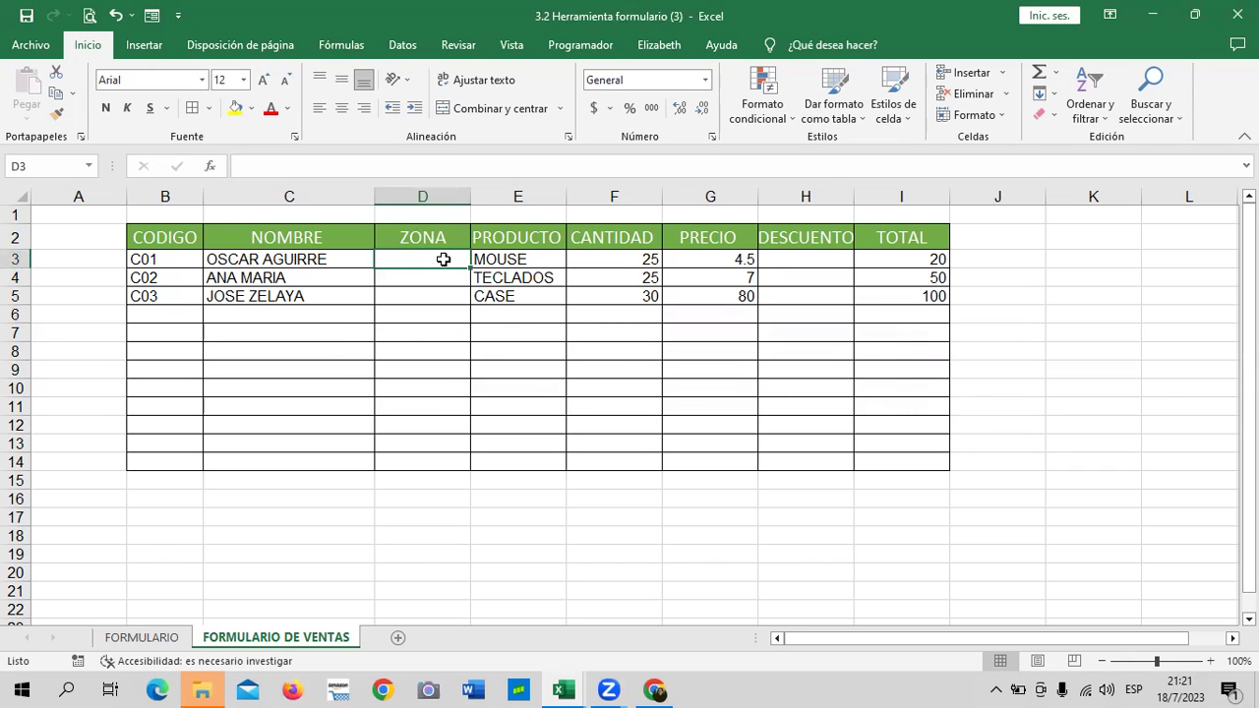
left_click(622, 258)
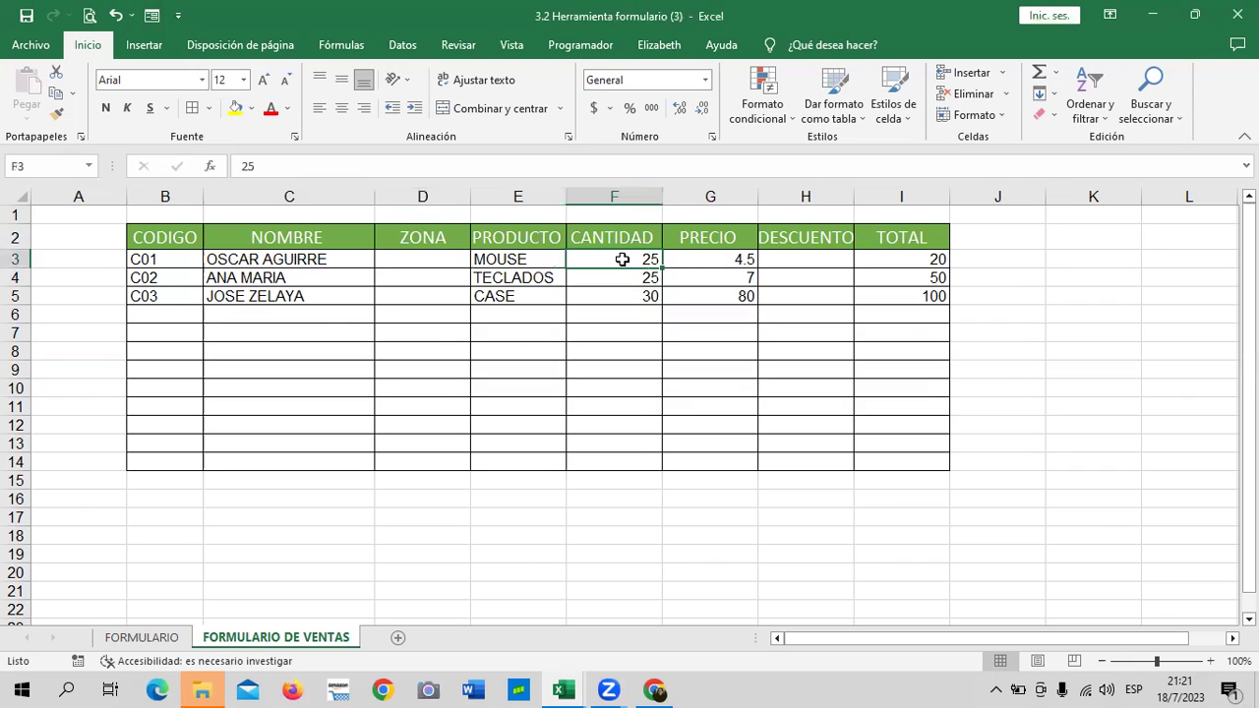
left_click(152, 14)
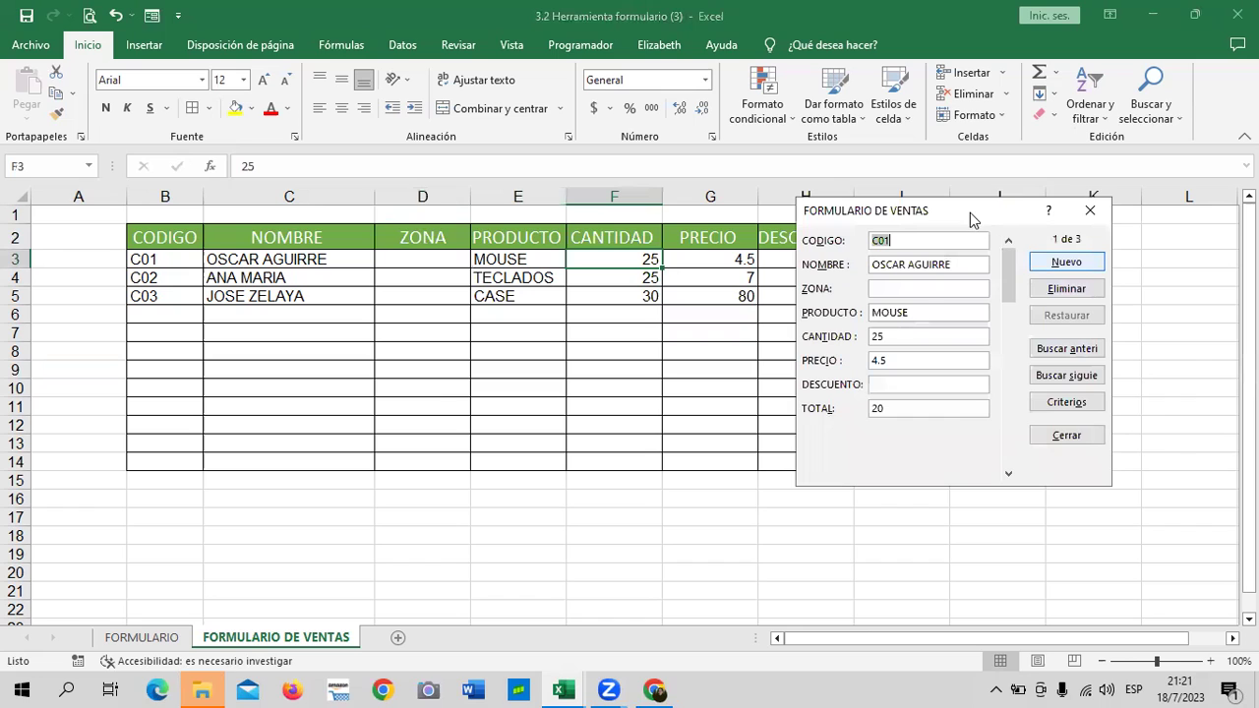
Enter CENTRAL as the ZONA for record C01.
key("Tab")
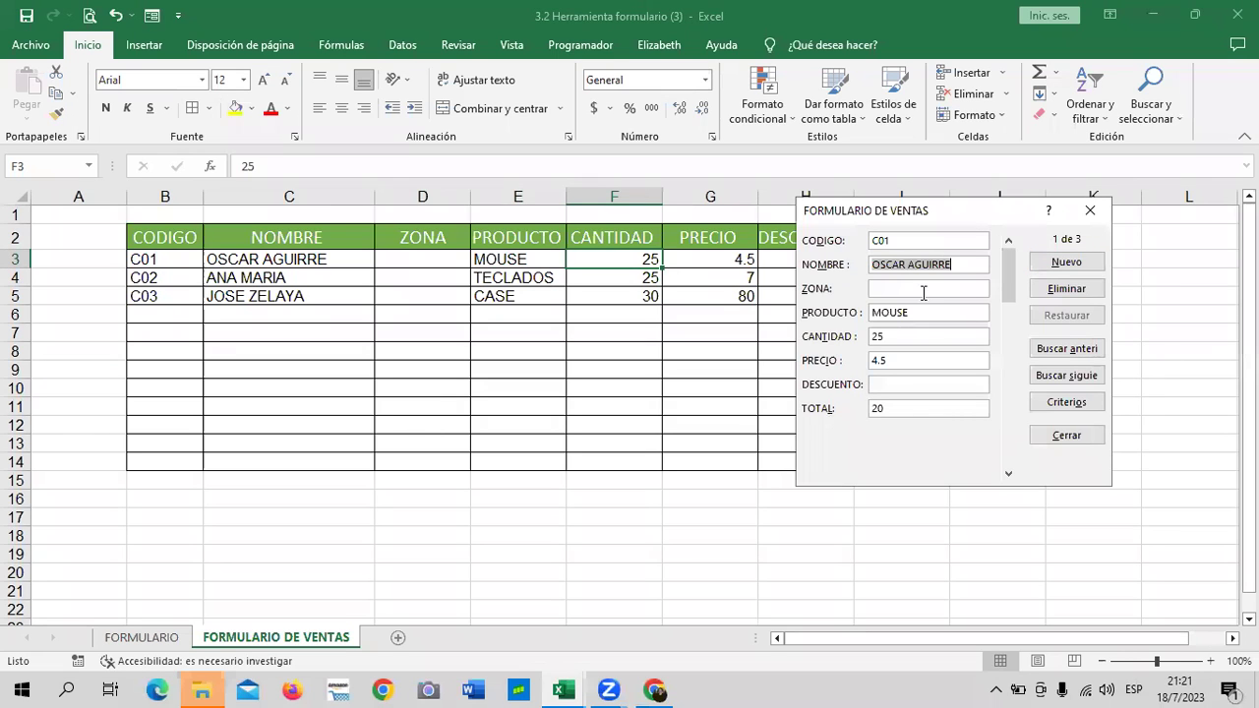
left_click(924, 294)
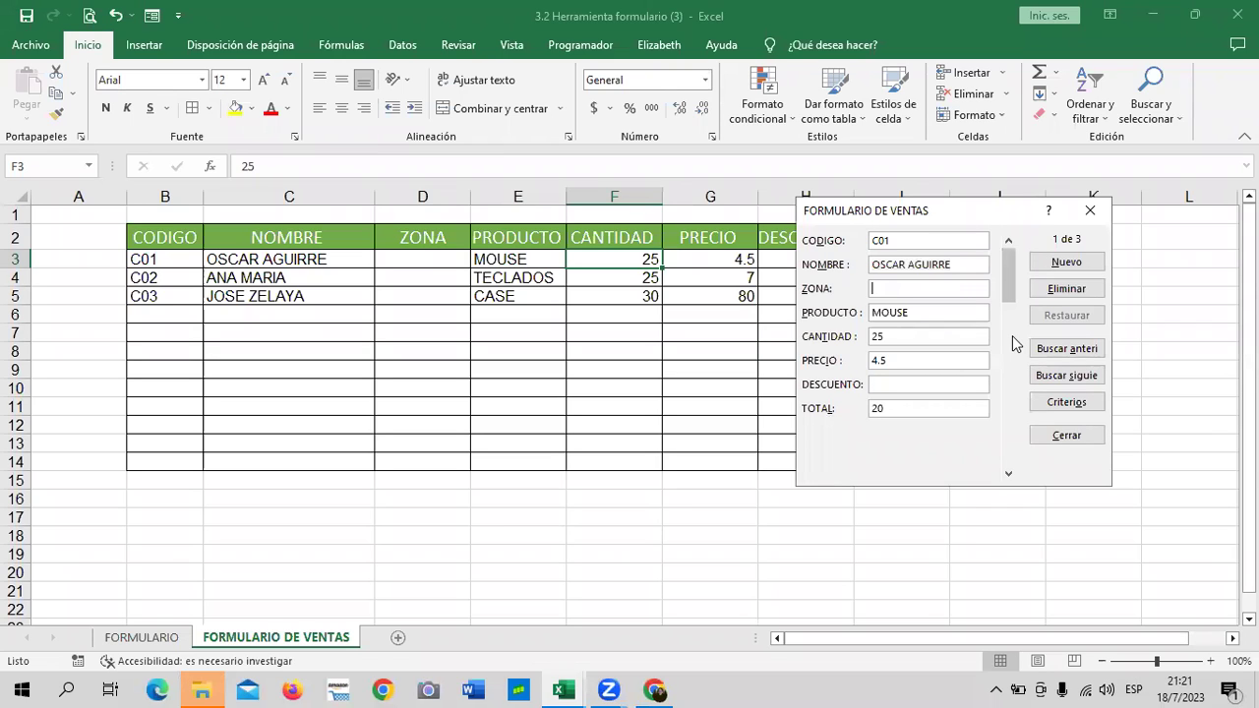
type("CENTRAL")
key("Tab")
key("Tab")
key("Tab")
key("Tab")
key("Tab")
key("Tab")
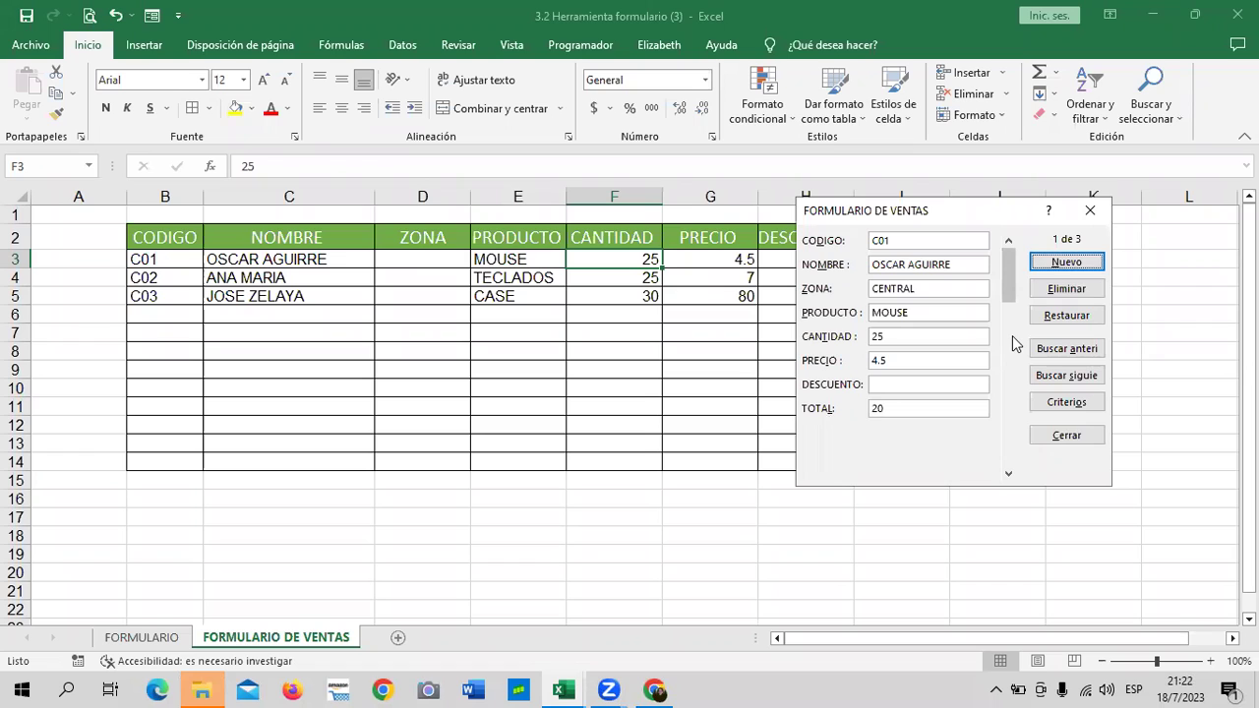
key("Tab")
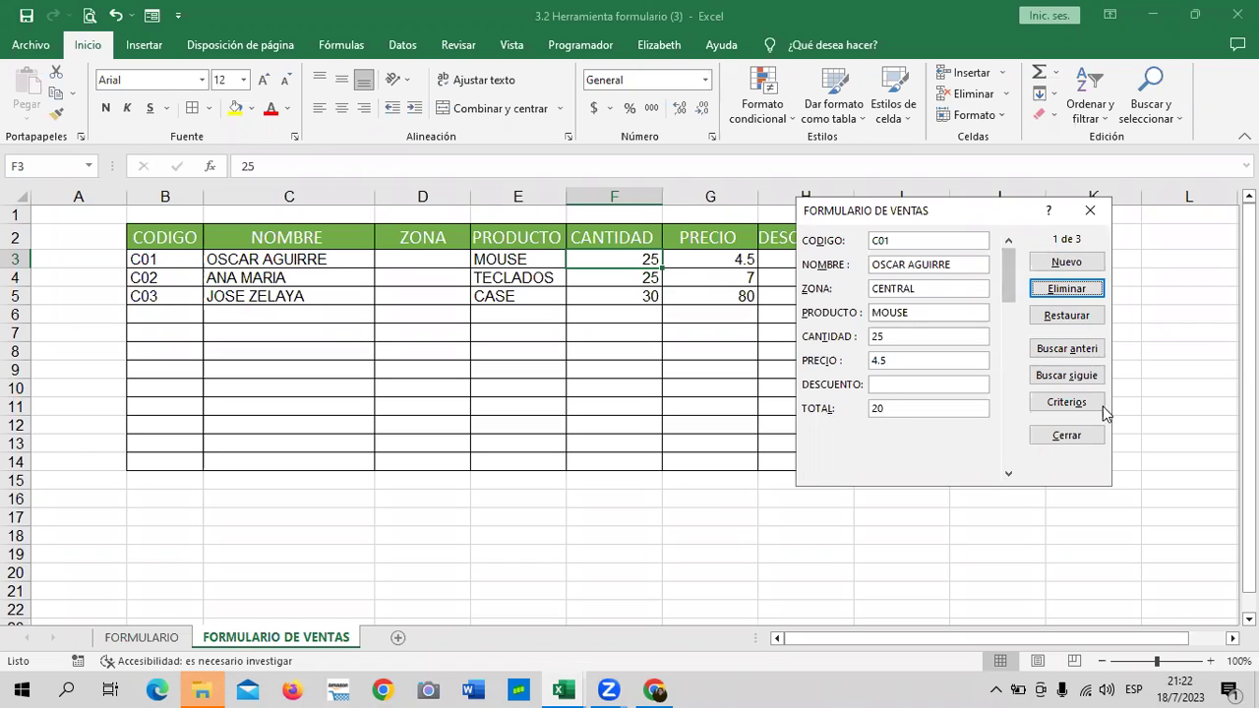
Enter zones OCCIDENTE for record C02 and ORINTE for record C03.
left_click(1008, 474)
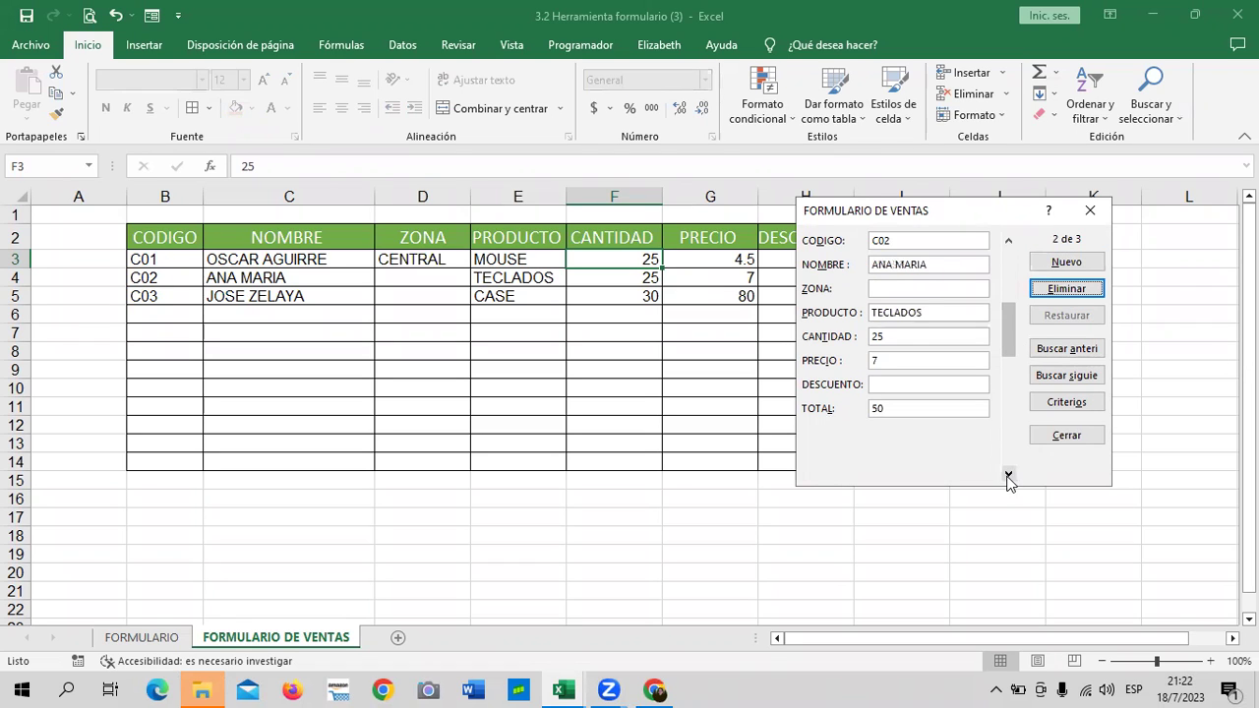
left_click(929, 290)
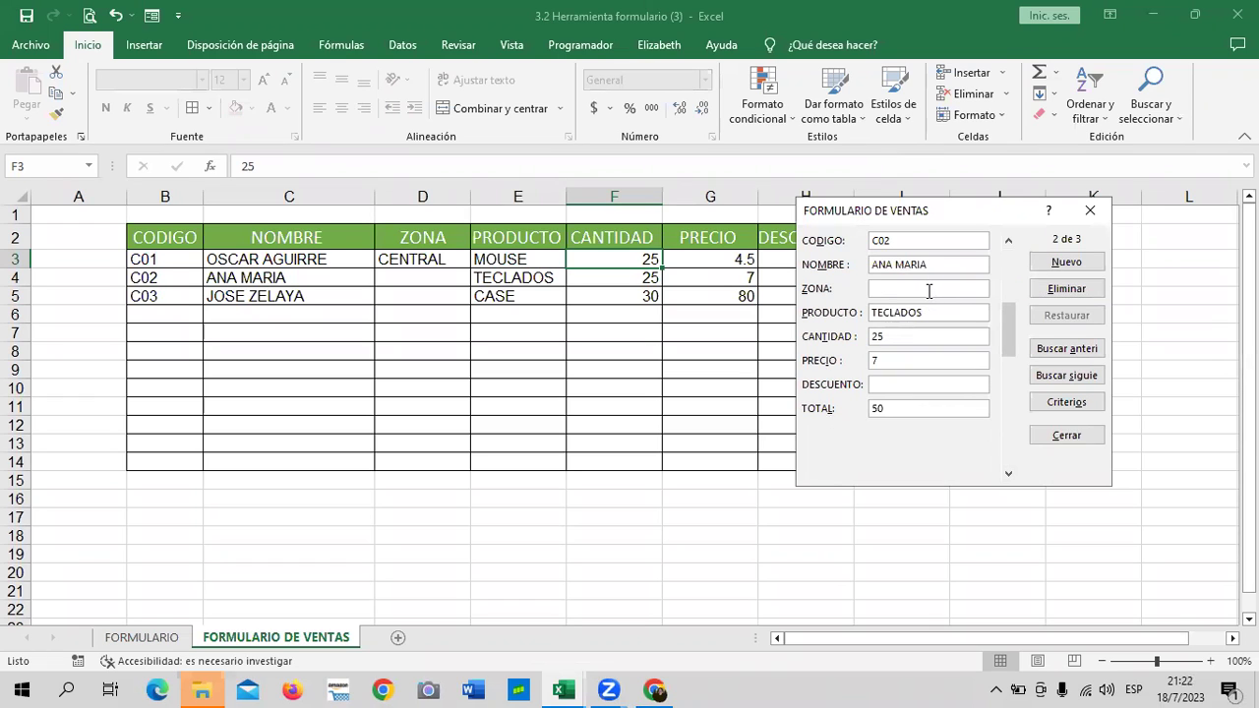
type("OCCIDENTE")
left_click(1004, 325)
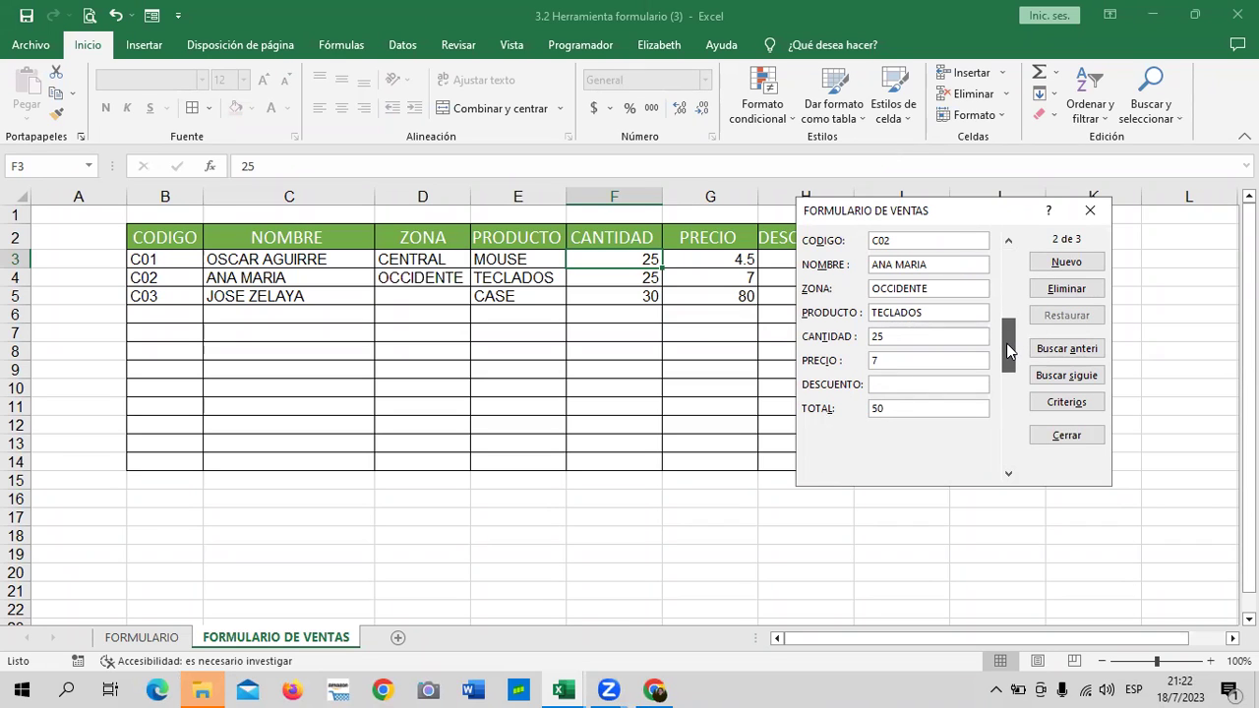
left_click(1008, 471)
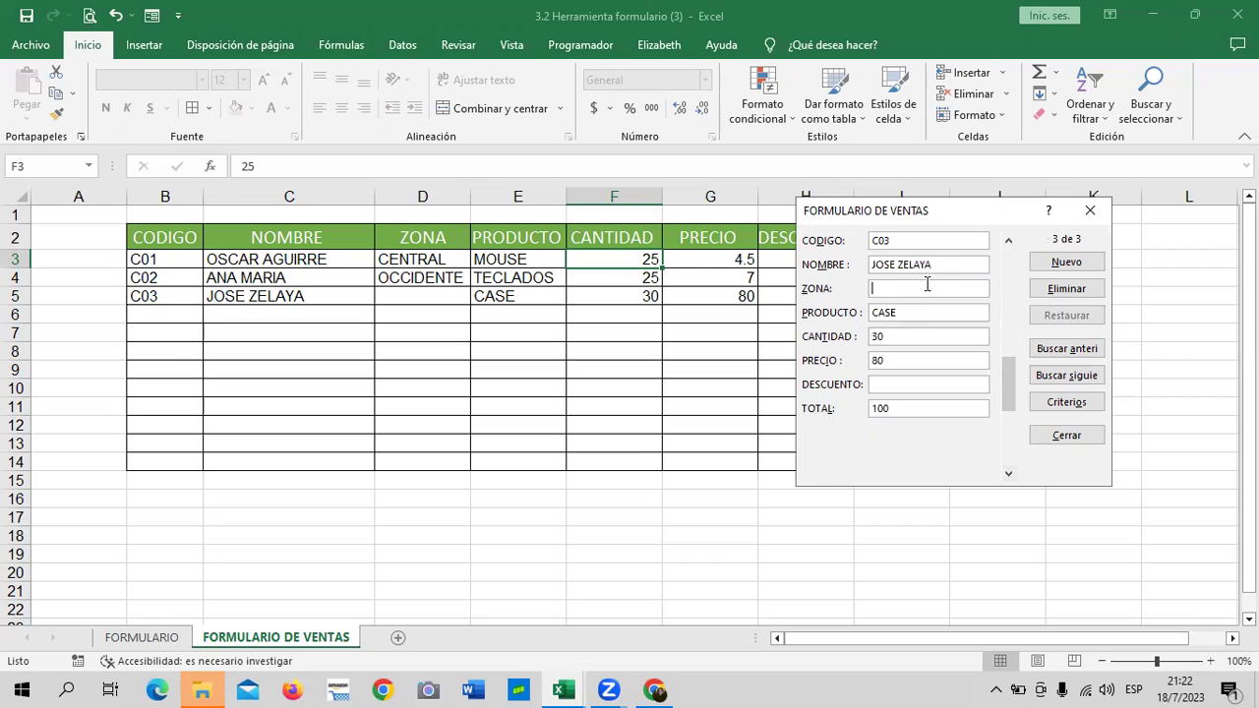
type("ORINTE")
key("Tab")
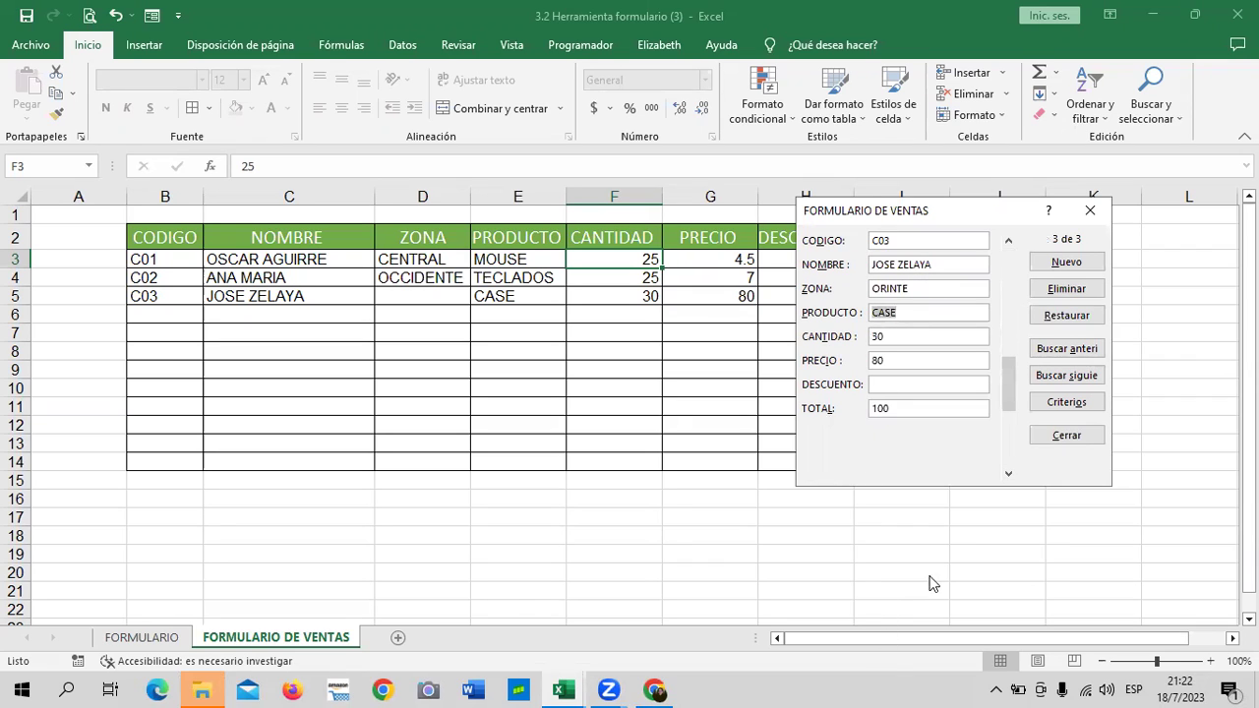
left_click(1076, 263)
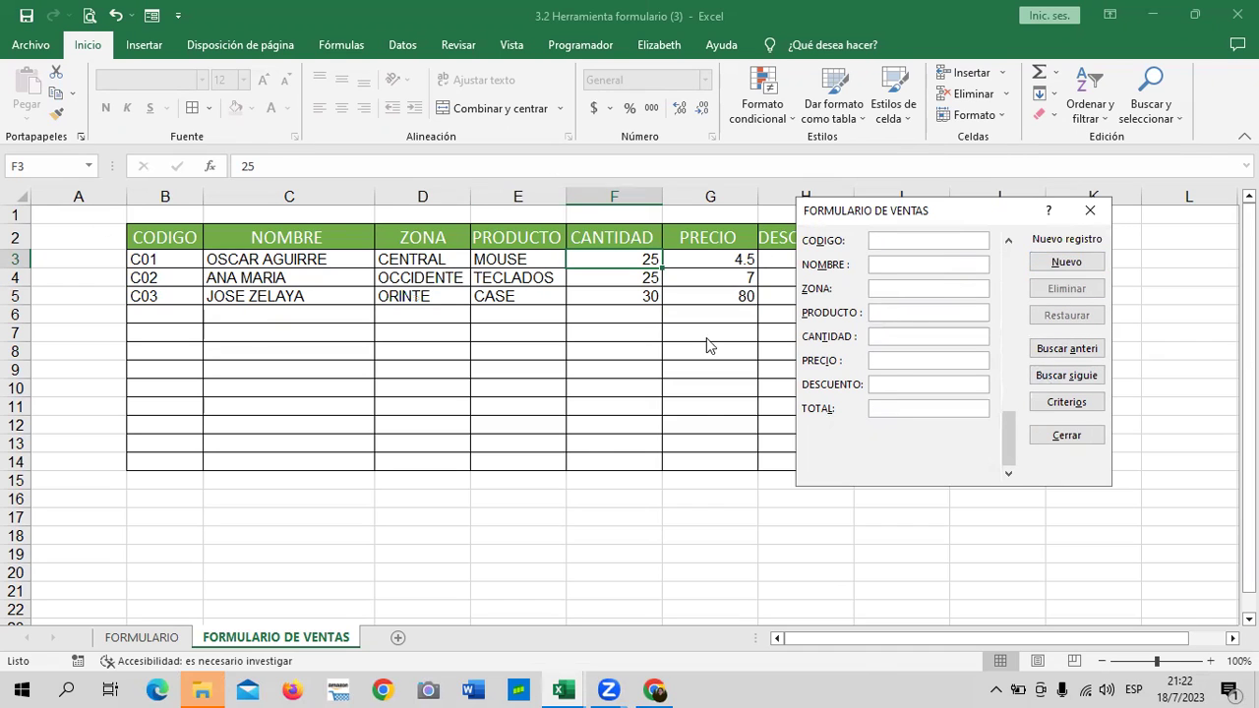
Close the data form and select the old discount and total cells H3:I6.
left_click_drag(947, 210, 448, 191)
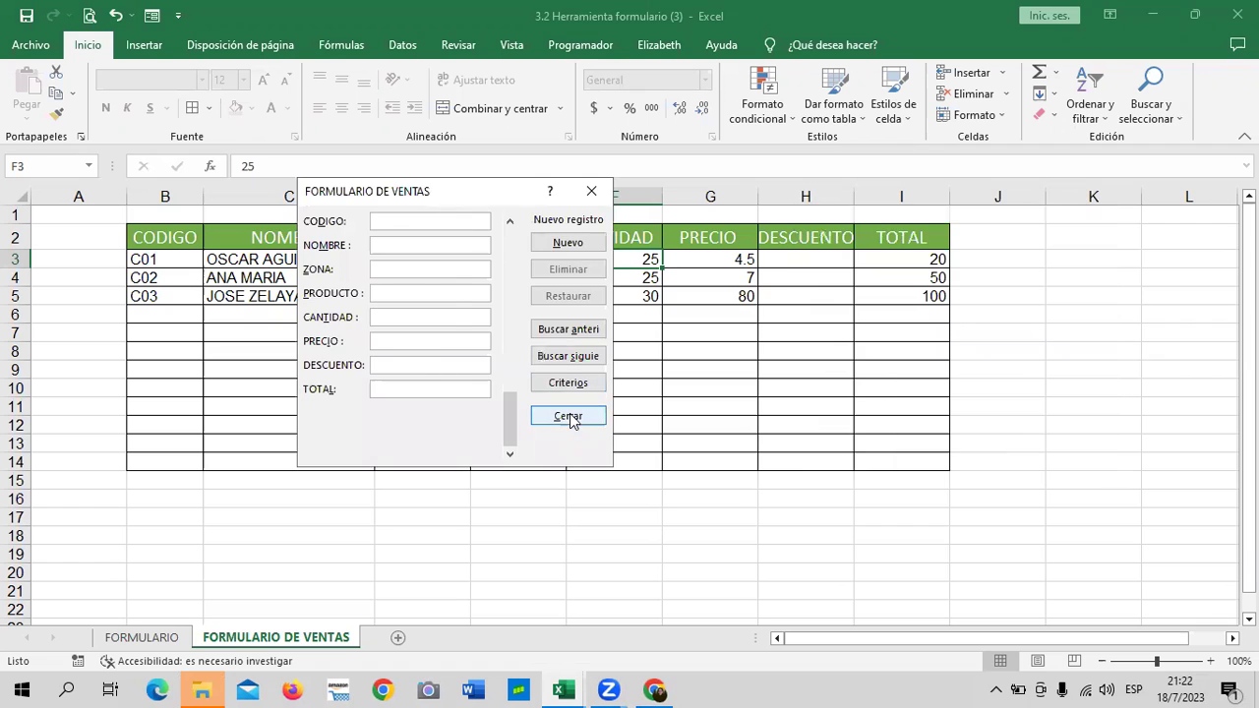
left_click(570, 417)
left_click_drag(807, 258, 908, 315)
key("Delete")
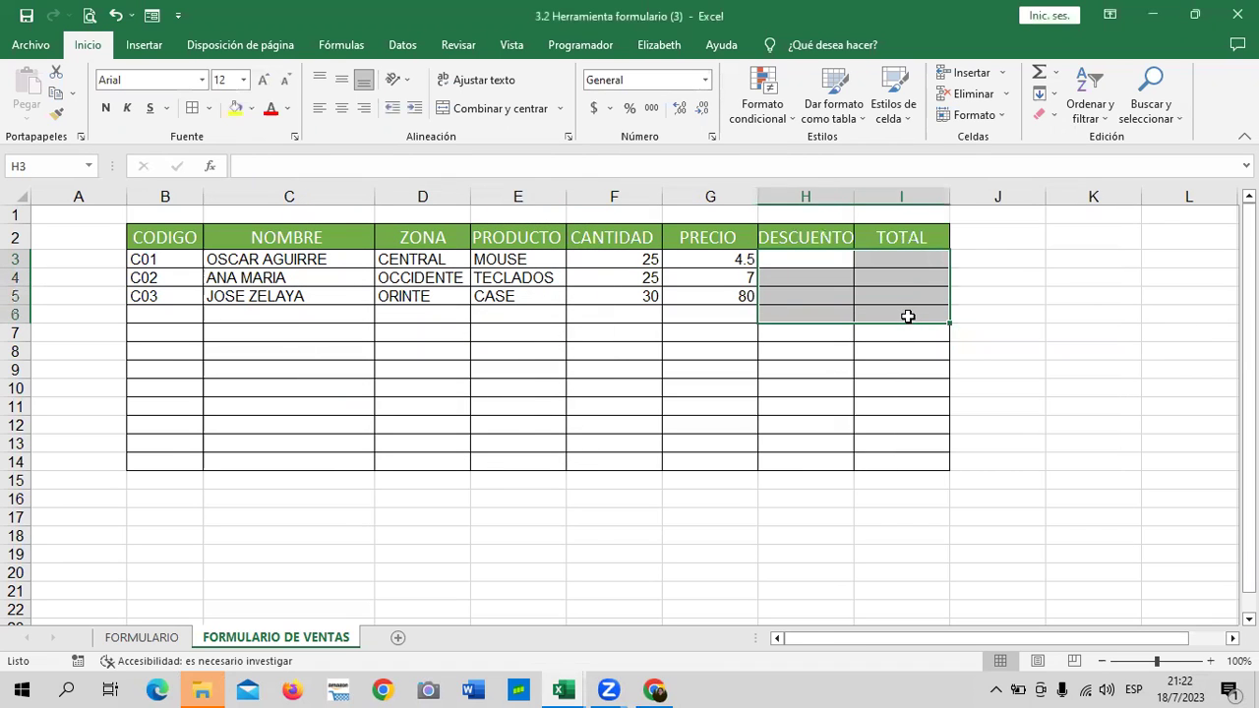
left_click(972, 311)
left_click(613, 259)
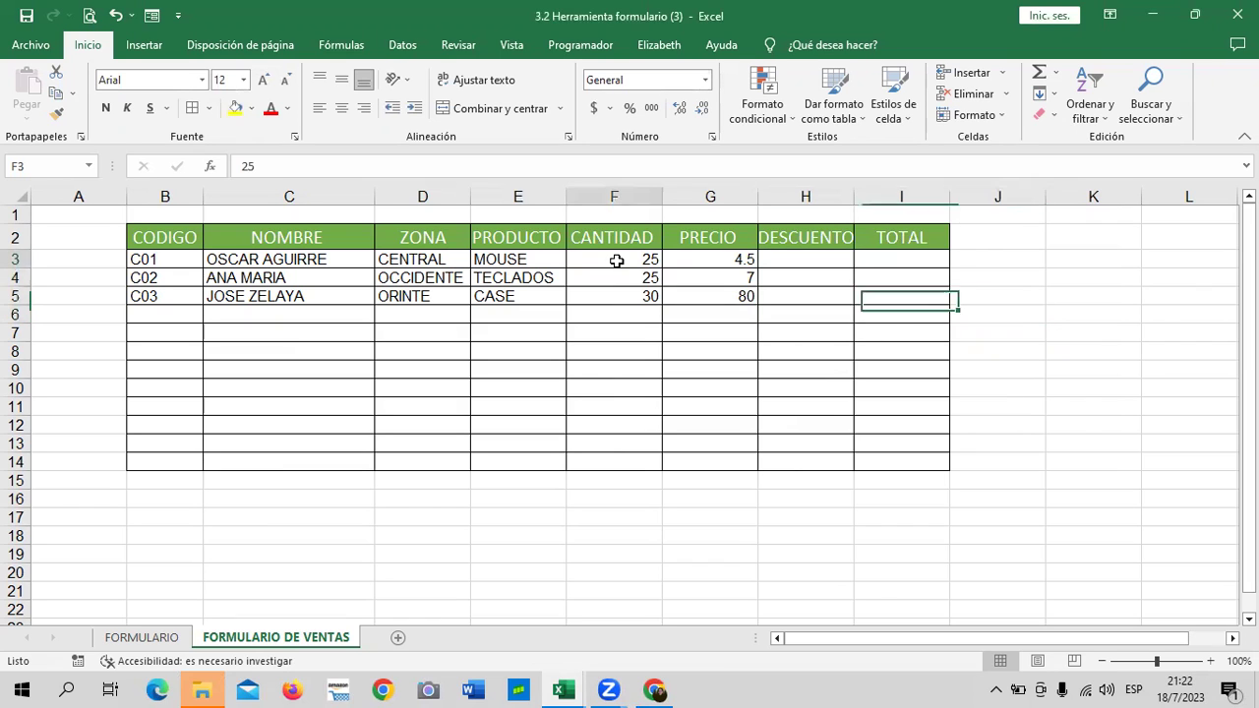
left_click(692, 258)
left_click_drag(692, 258, 894, 457)
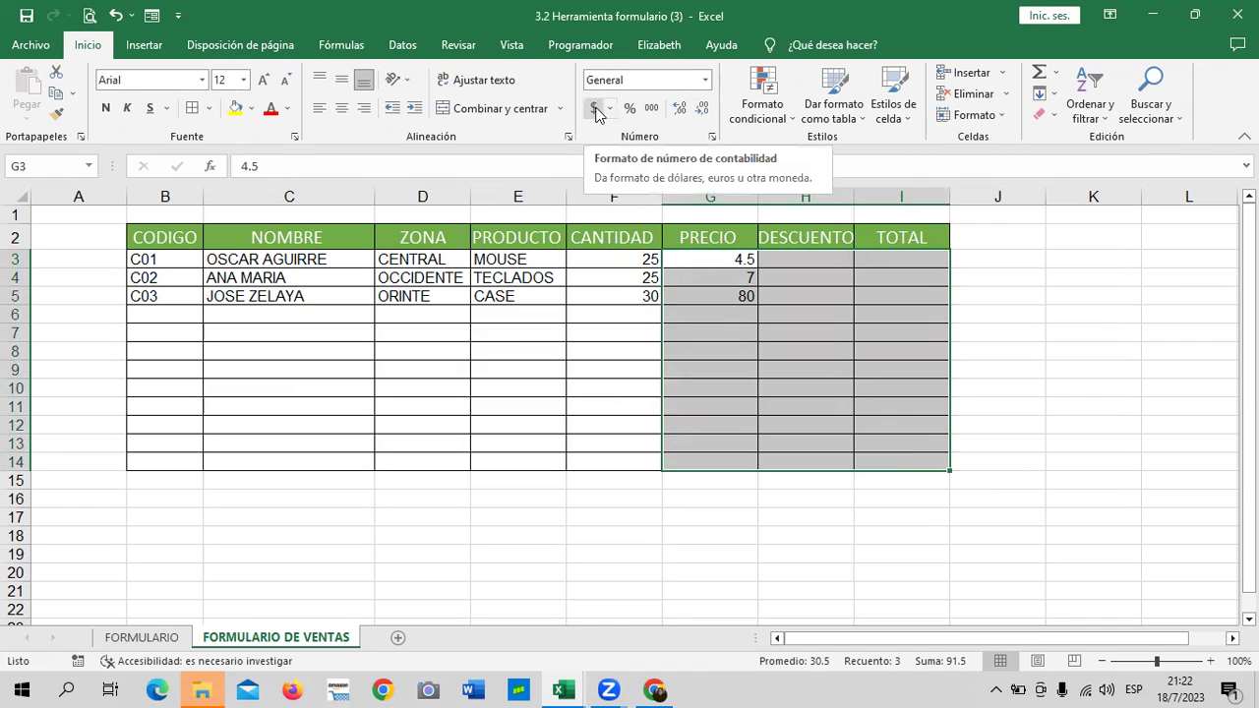
left_click(595, 109)
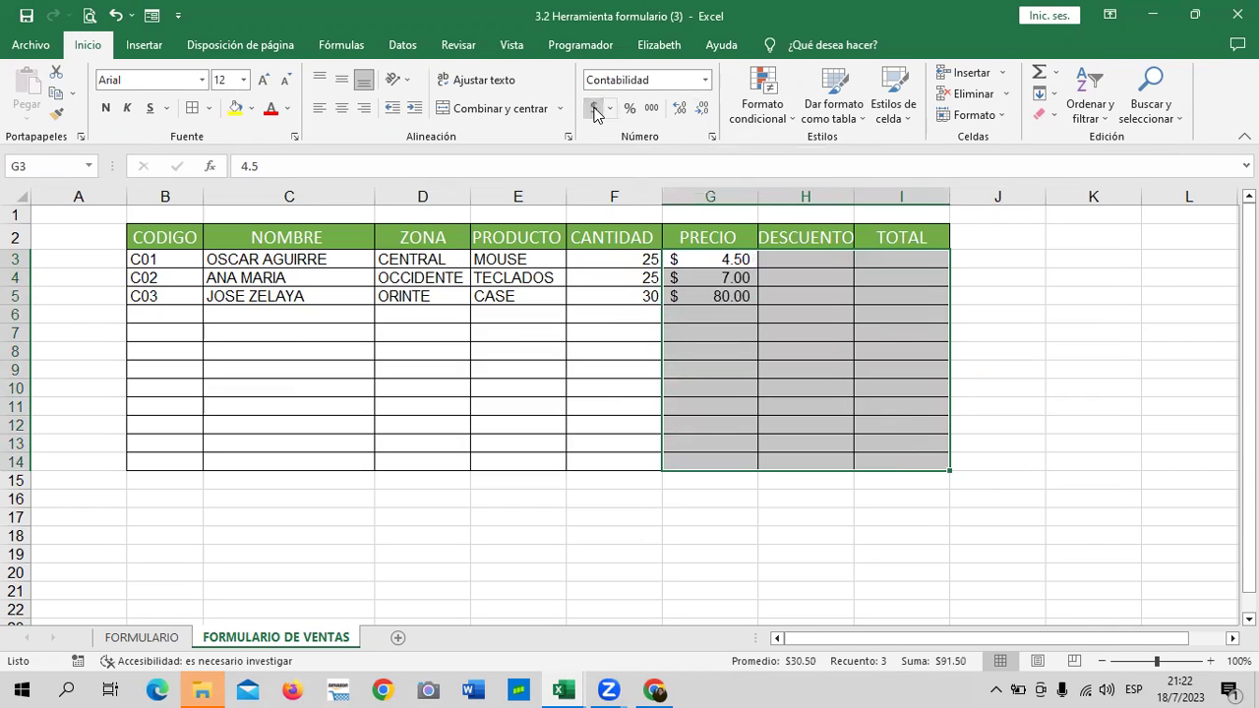
left_click(1057, 365)
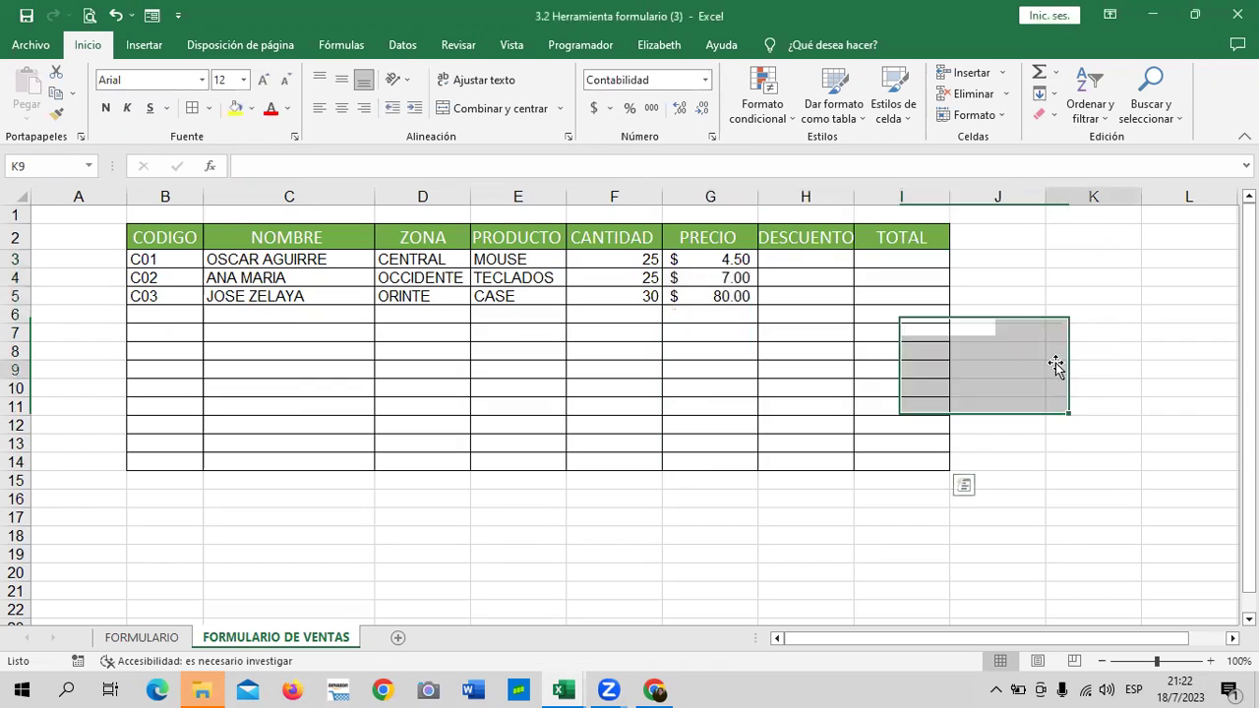
left_click(807, 256)
left_click(811, 238)
left_click_drag(855, 197, 880, 196)
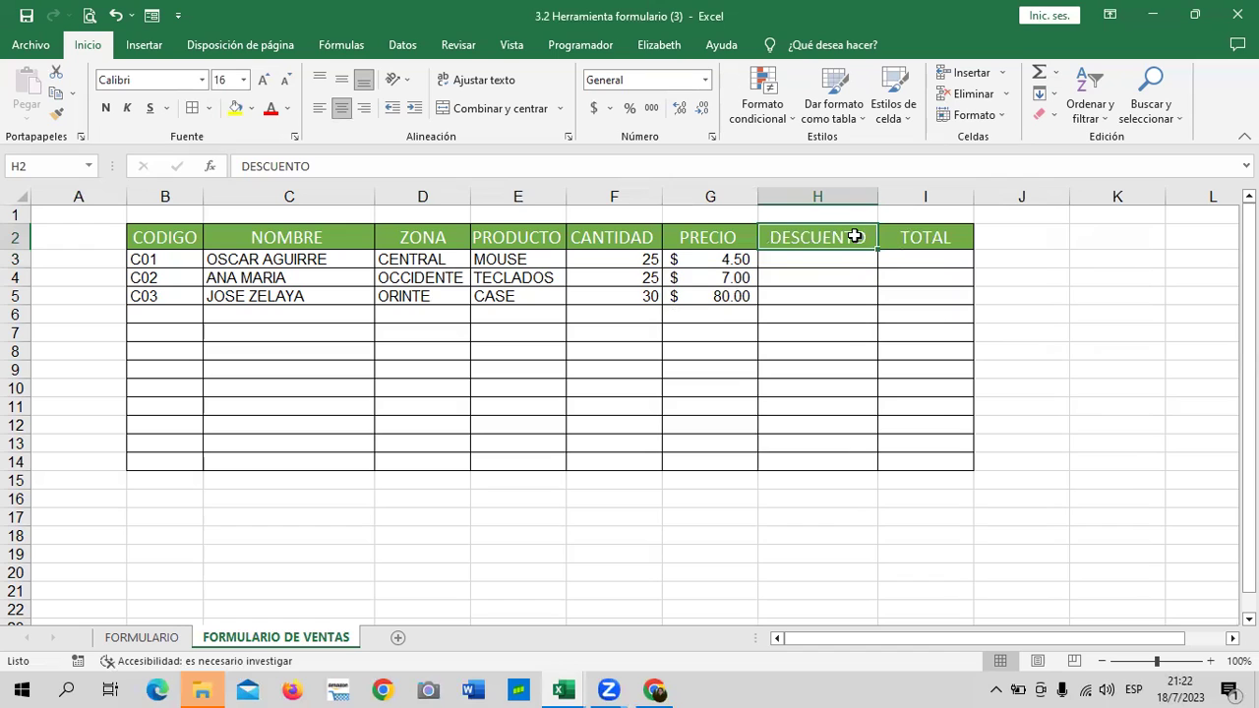
left_click(506, 163)
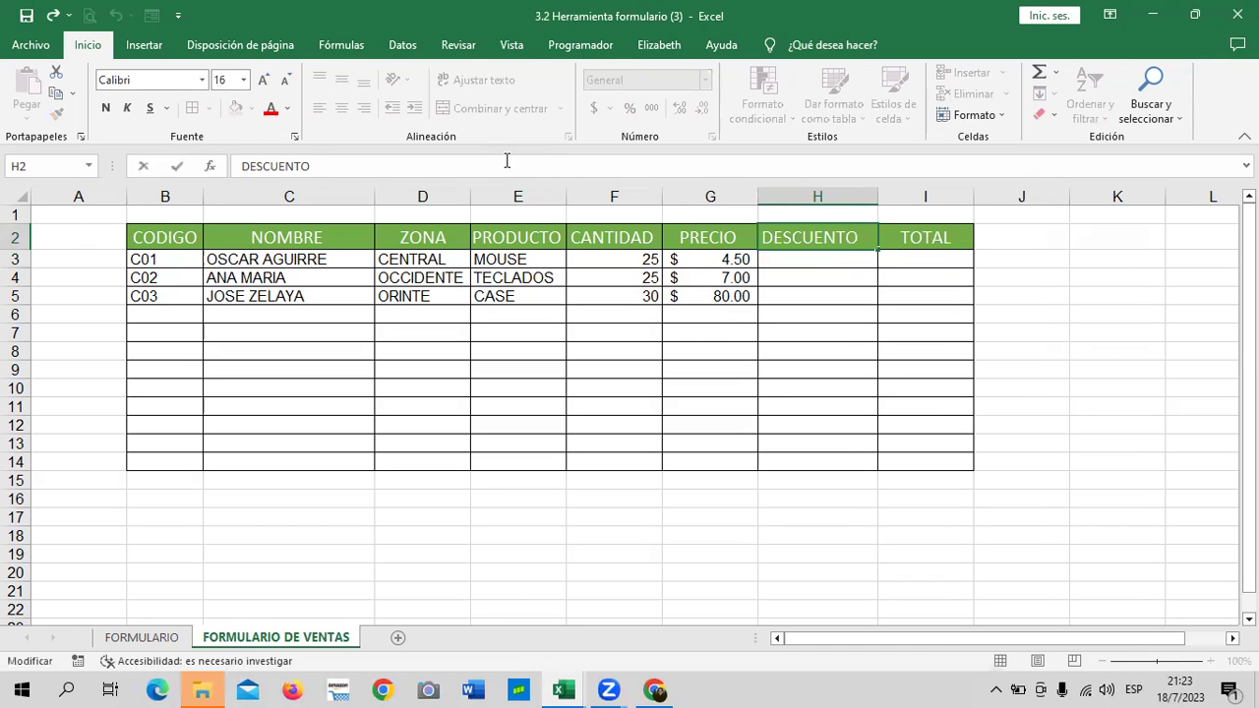
type(" 10")
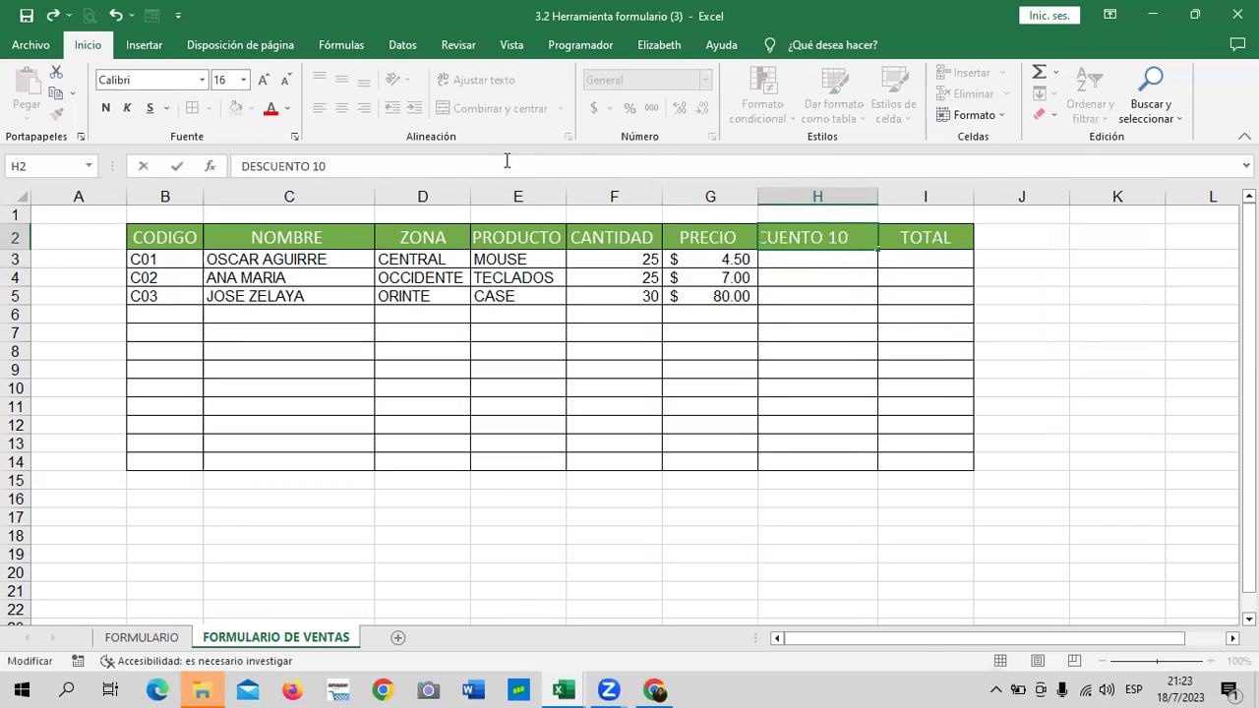
type("%")
key("Return")
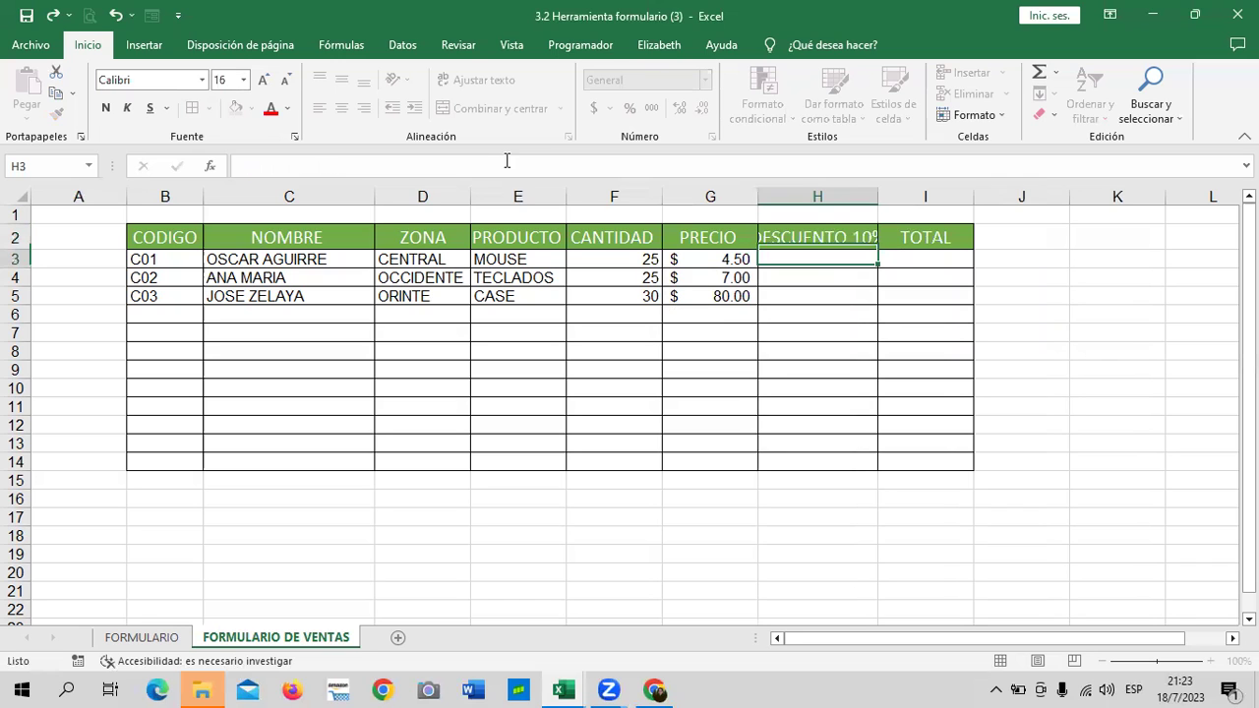
left_click(802, 234)
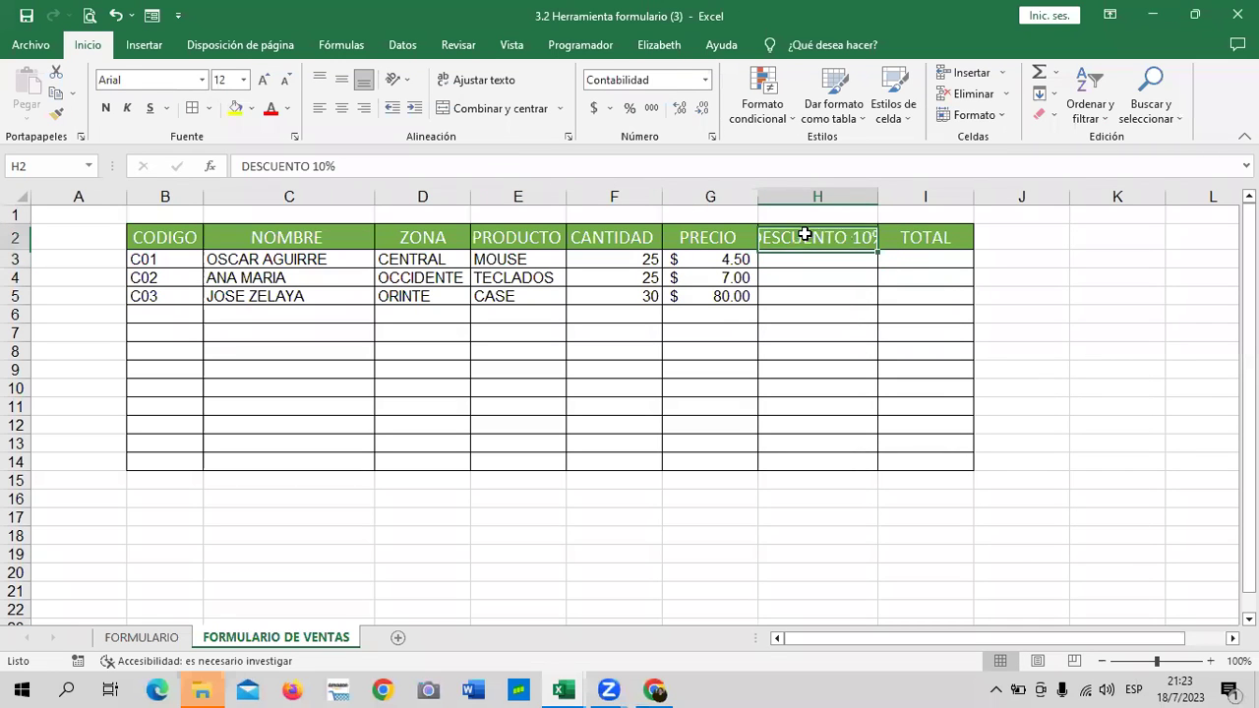
left_click(483, 82)
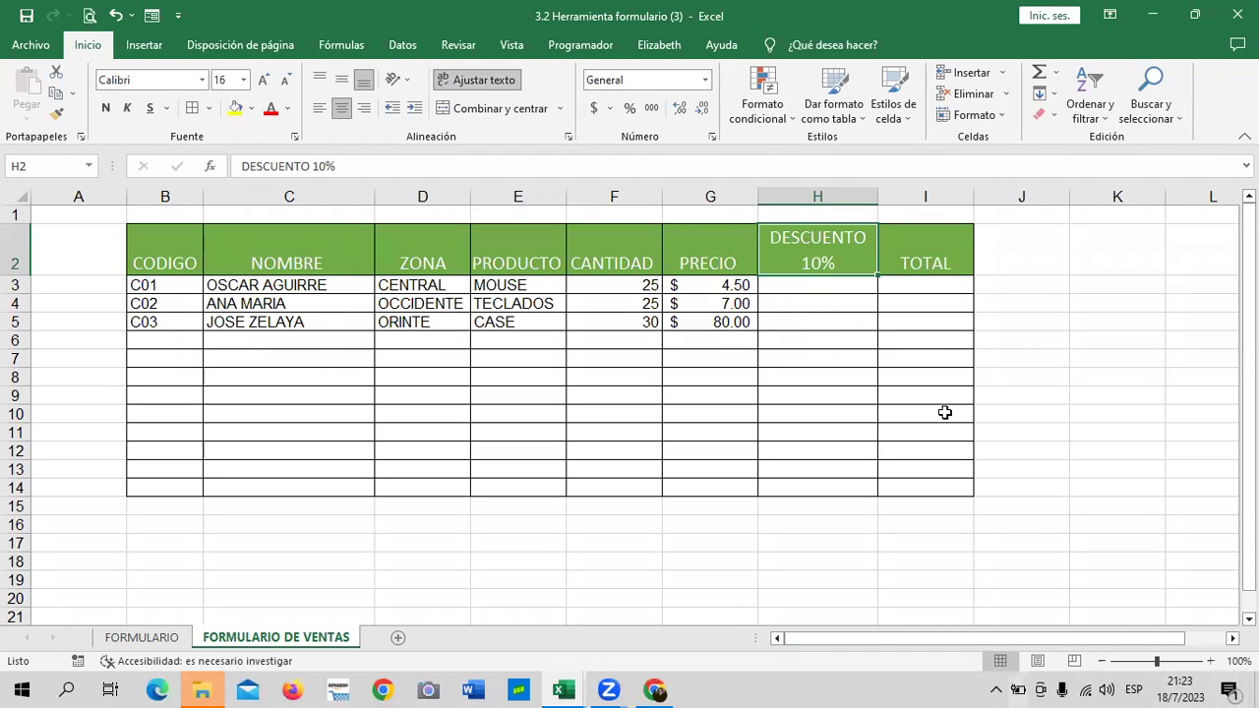
left_click(912, 283)
left_click(1082, 340)
left_click(910, 284)
left_click(843, 282)
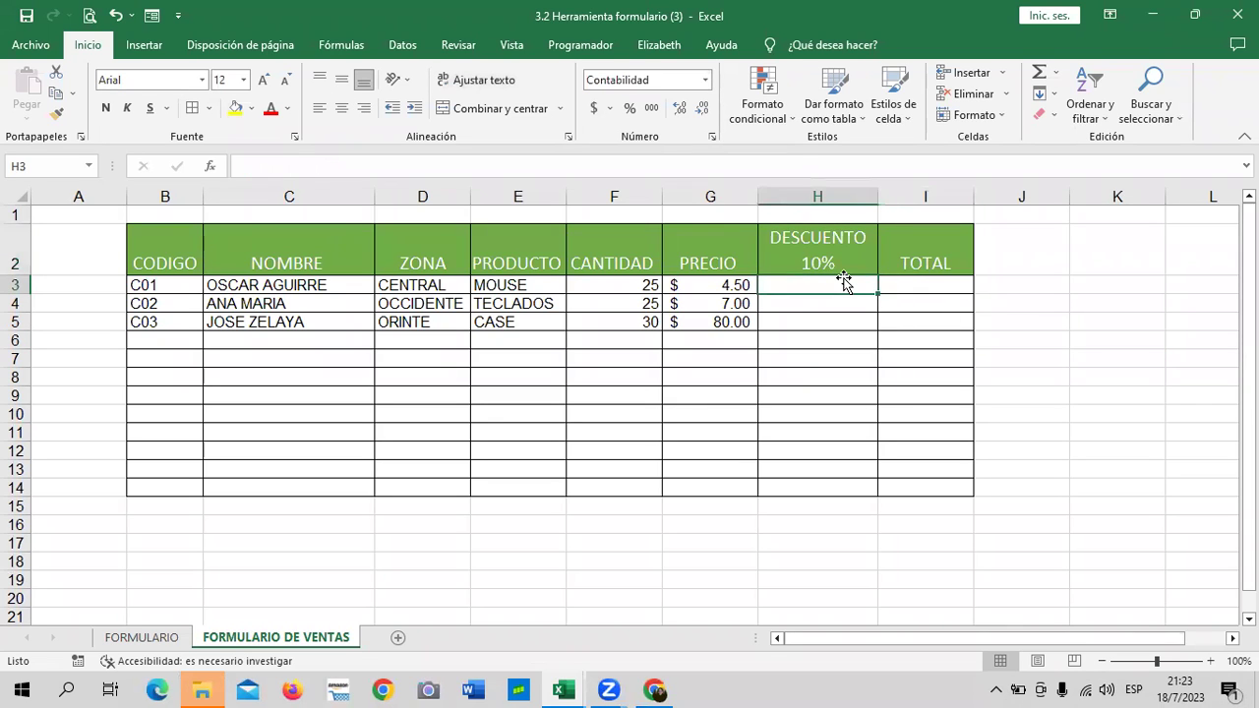
left_click(830, 411)
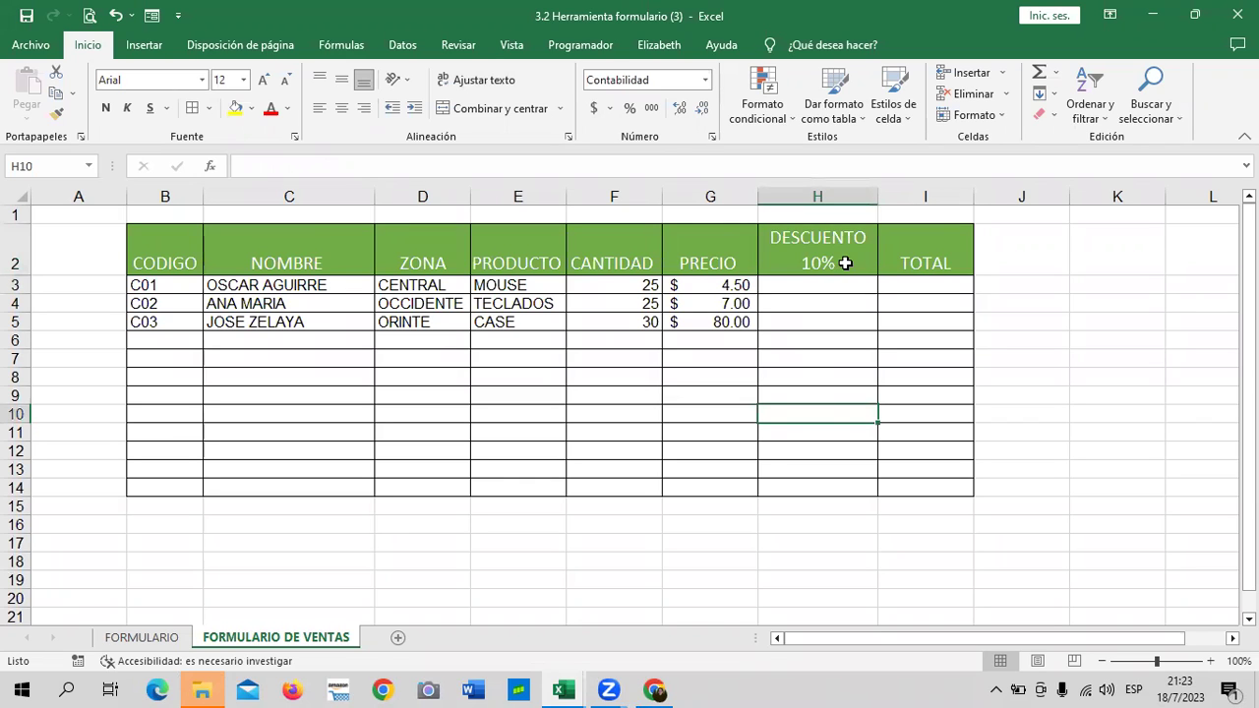
left_click(613, 285)
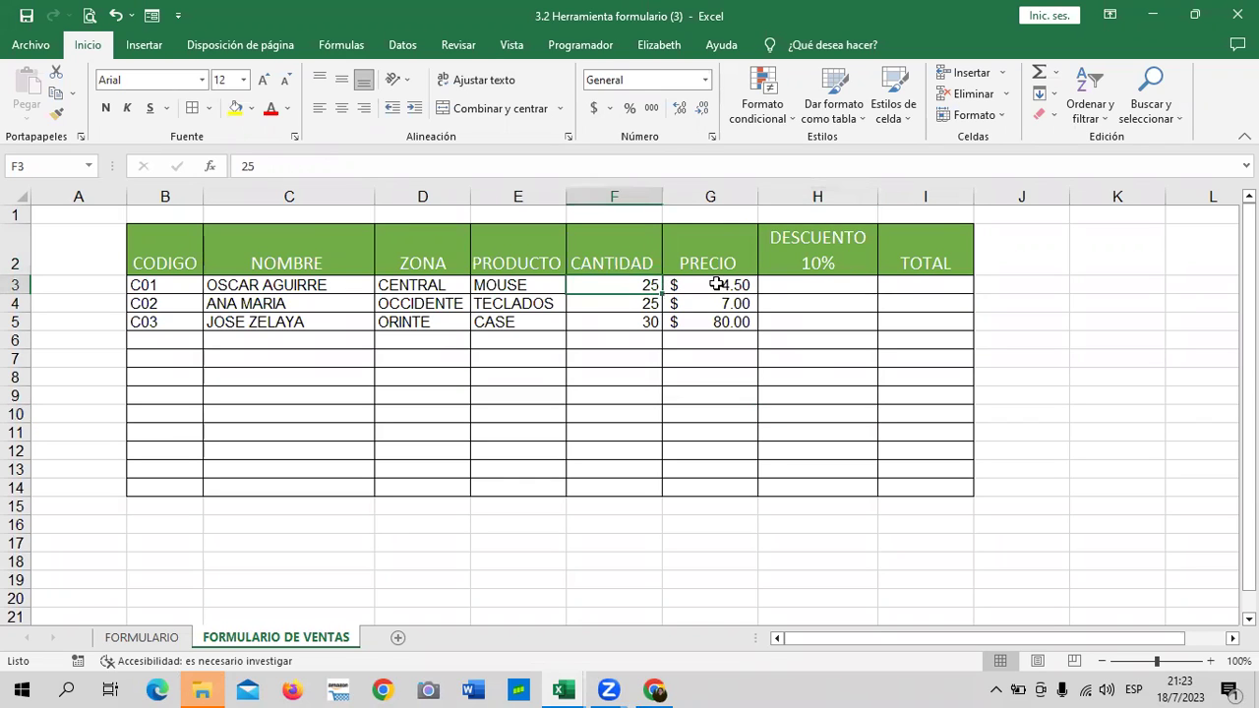
left_click(716, 284)
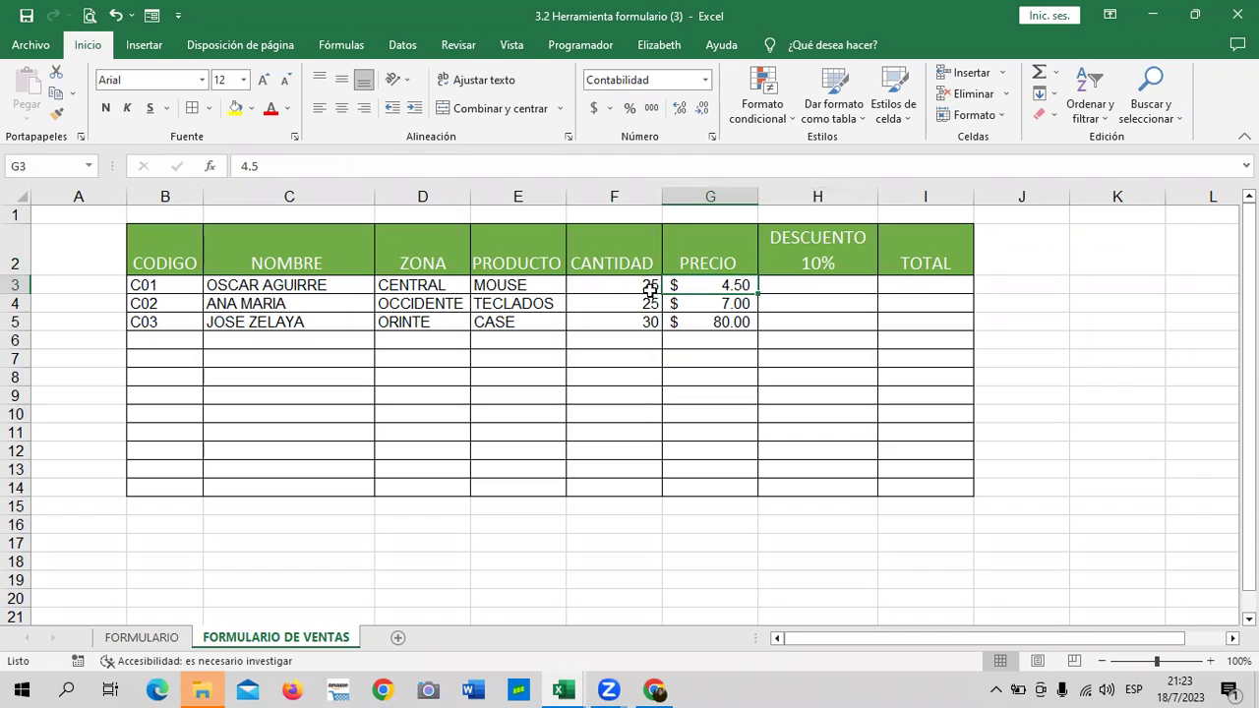
left_click(847, 197)
Insert a new column before DESCUENTO 10% and give it the header TOTAL in H2.
right_click(849, 200)
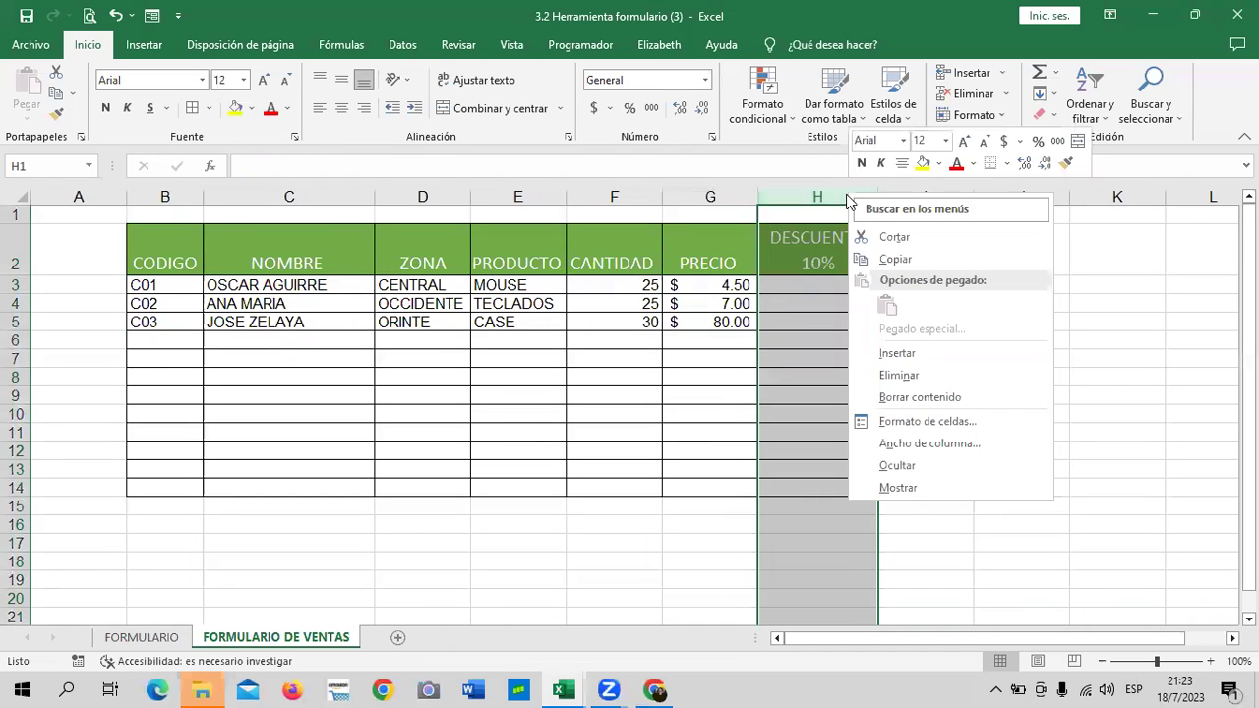
left_click(928, 353)
left_click(947, 394)
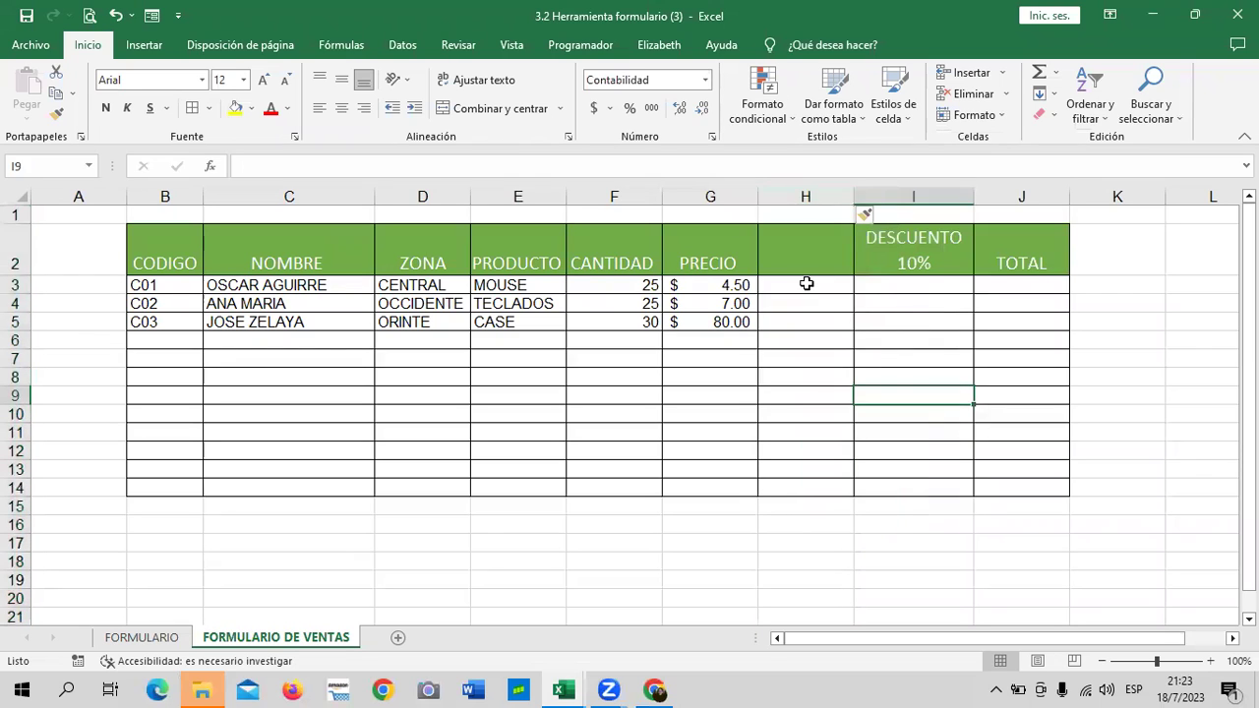
left_click(813, 260)
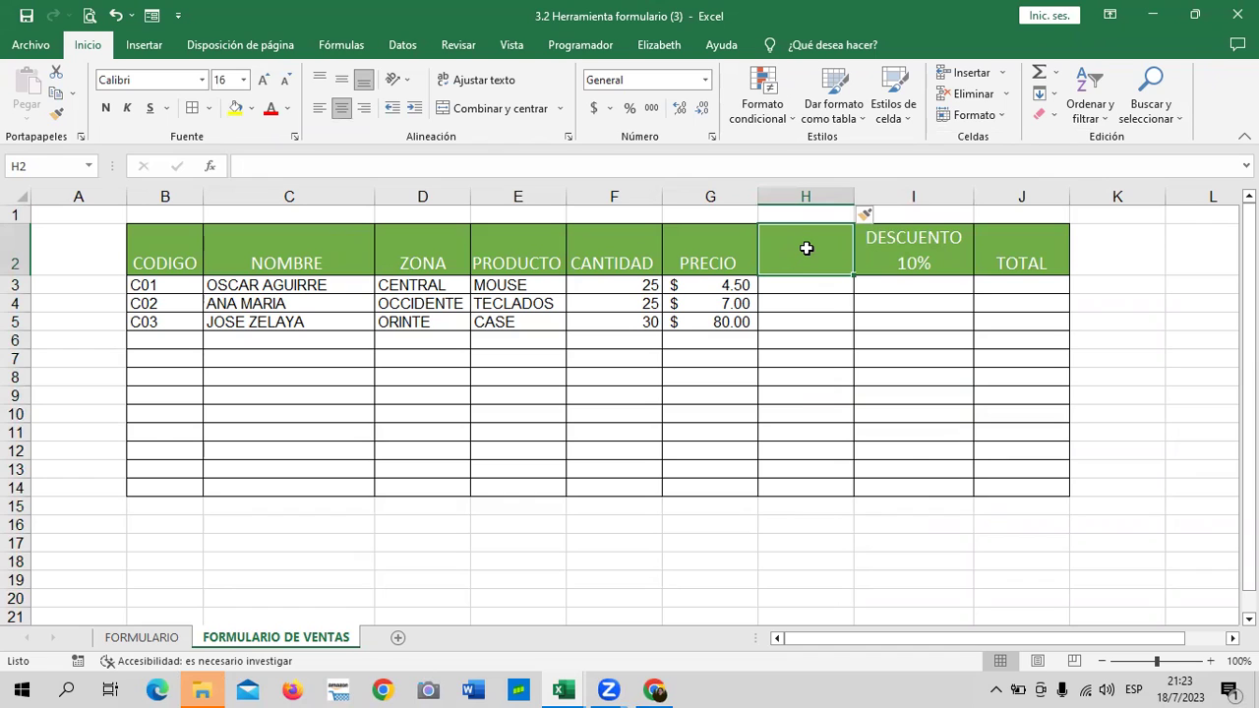
type("TOTAL")
key("Return")
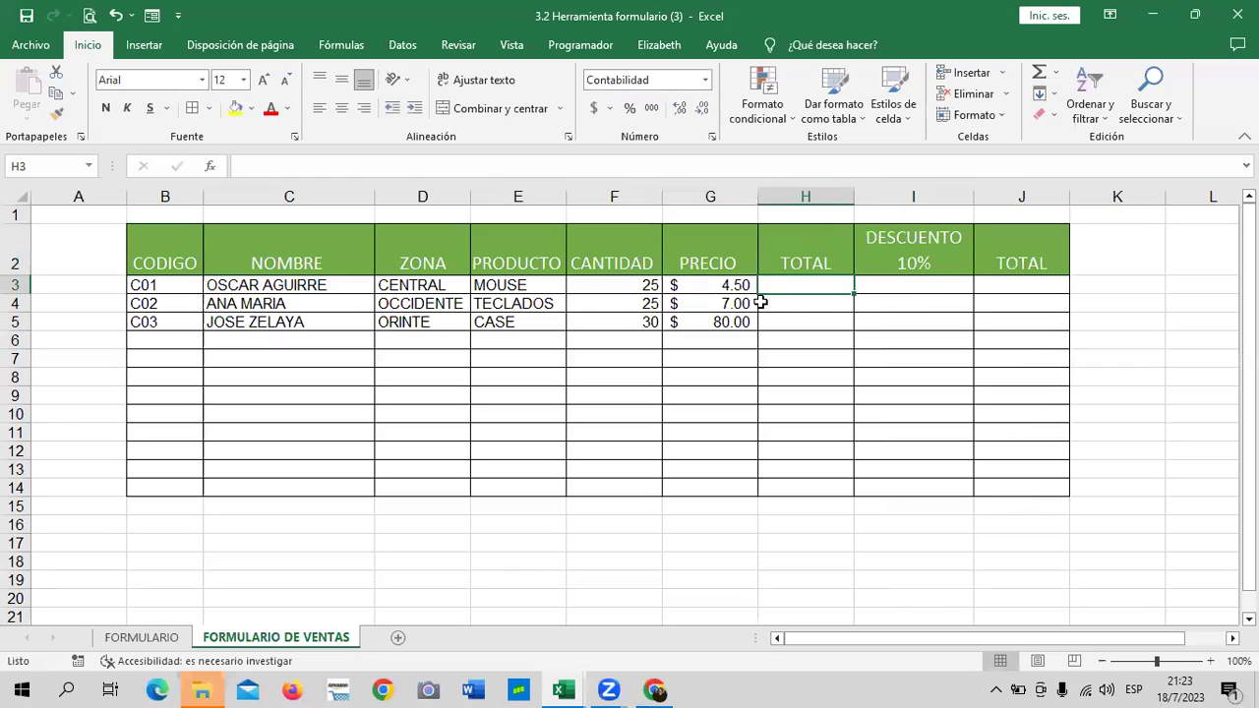
Enter =F3*G3 in H3 and fill it down to H14, giving 112.50, 175.00, 2,400.00.
type("=")
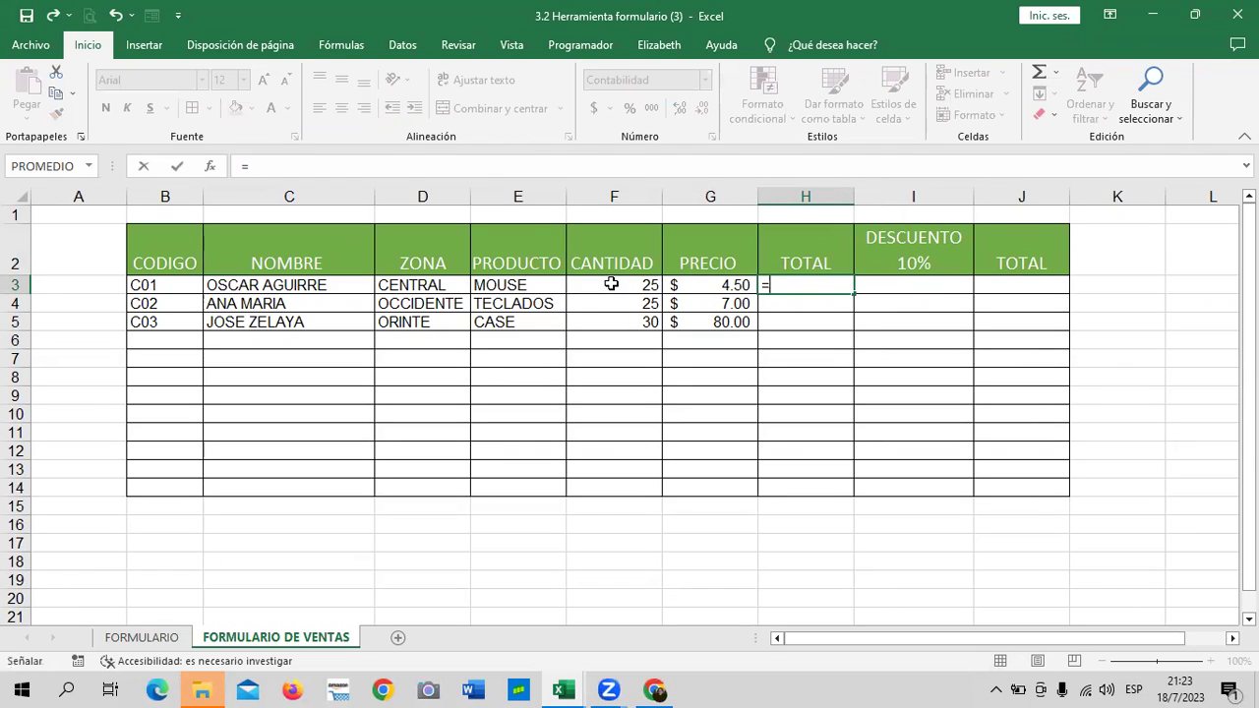
left_click(610, 280)
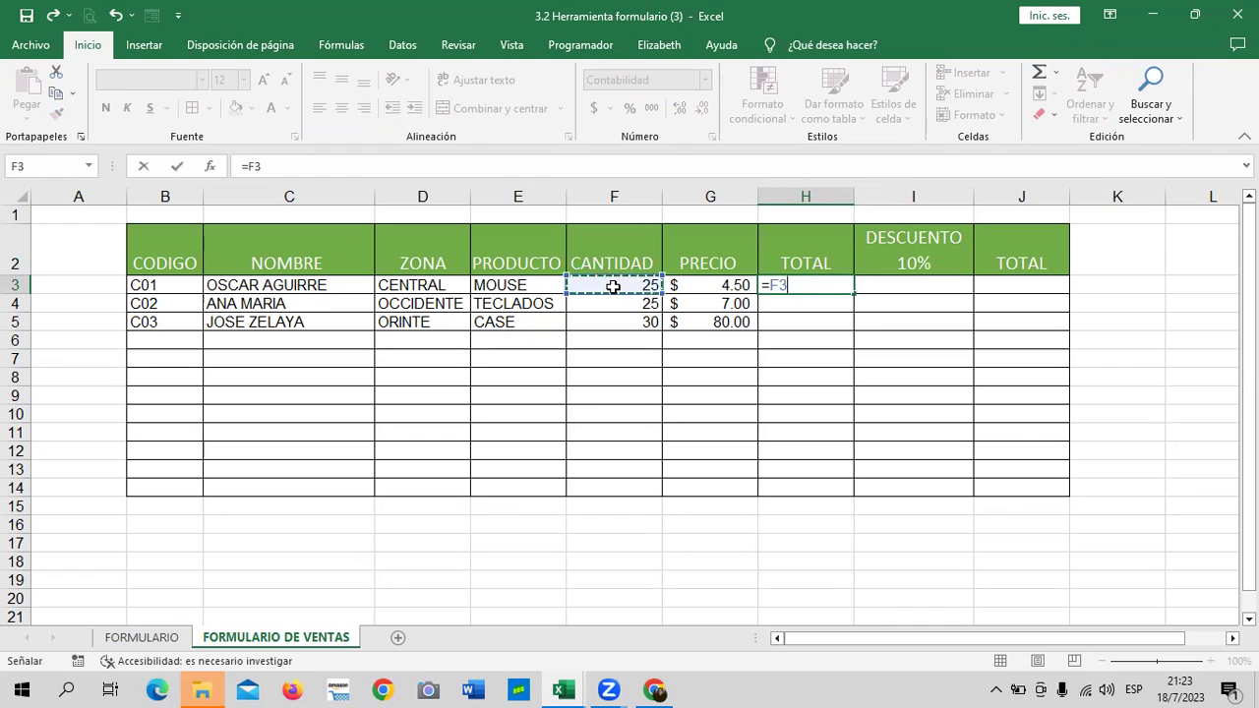
type("*")
left_click(688, 287)
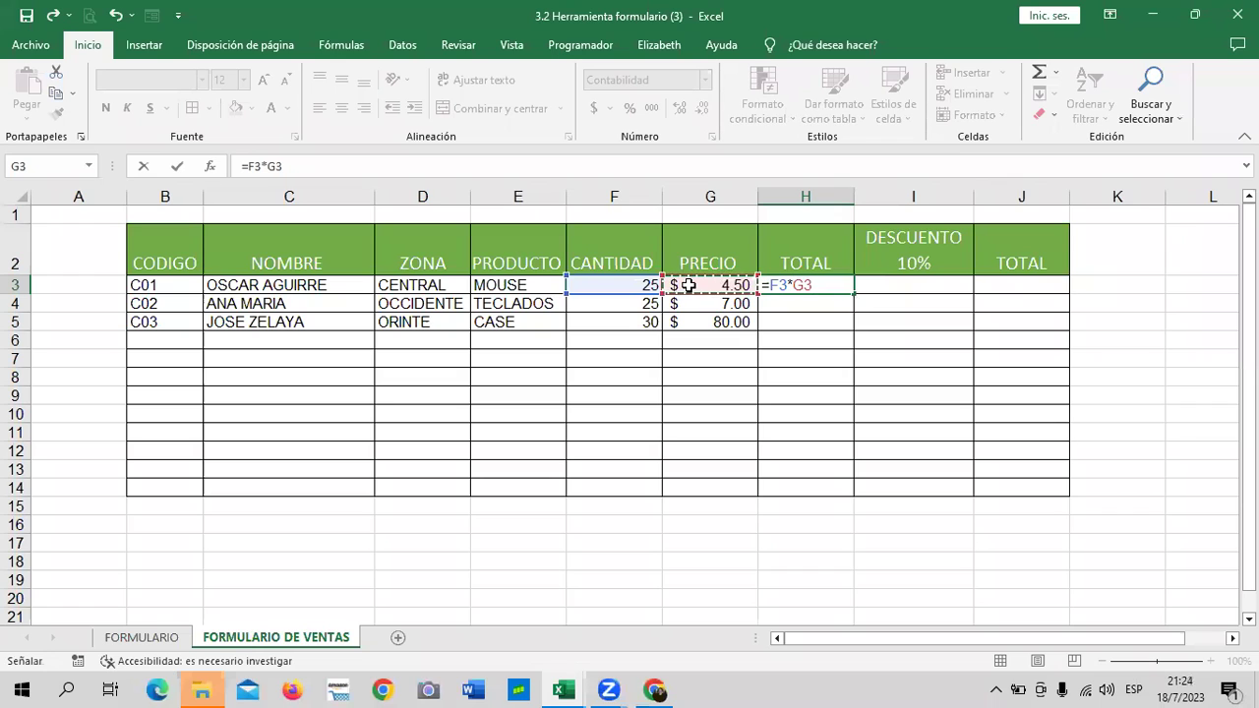
key("Return")
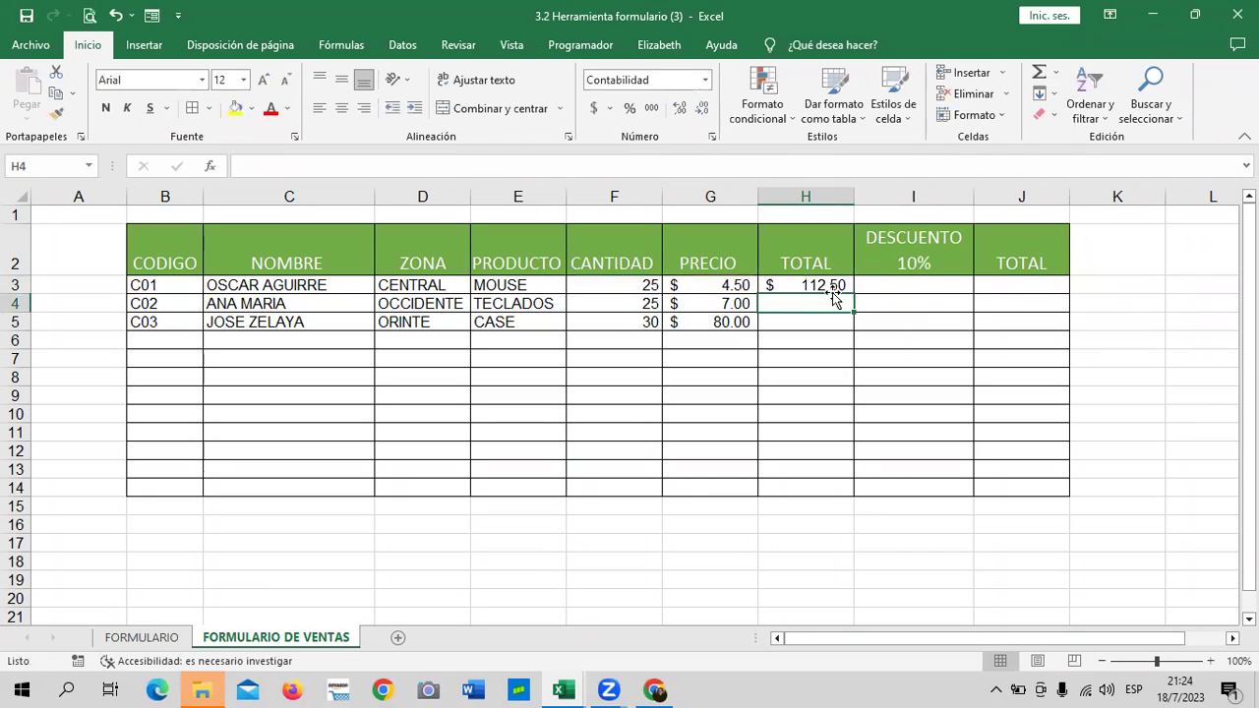
left_click(819, 285)
left_click_drag(855, 293, 852, 493)
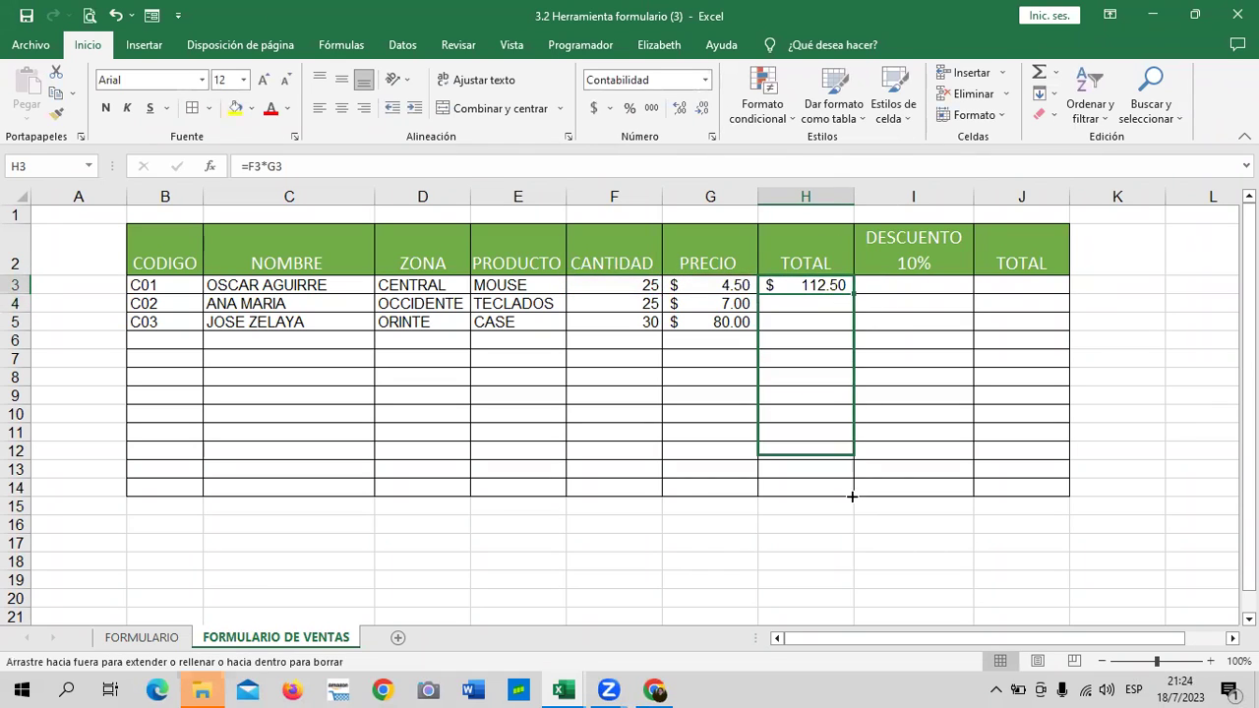
left_click(919, 459)
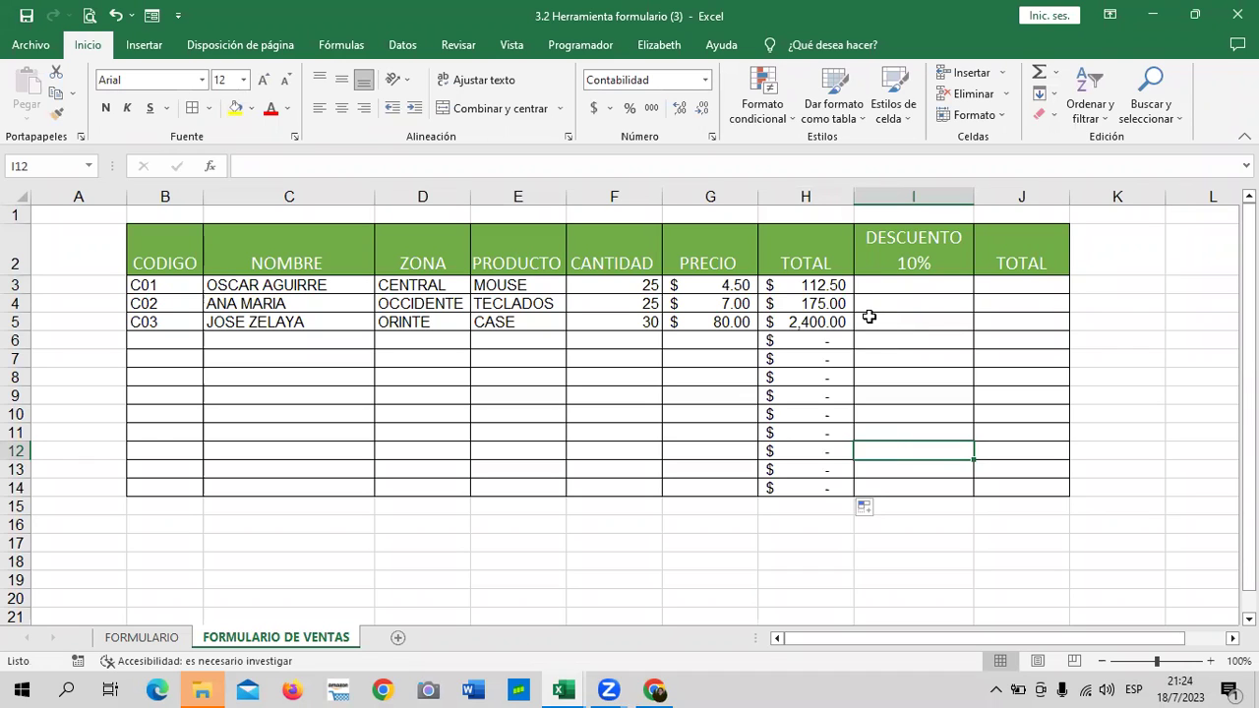
Insert another column after TOTAL and label it IVA in I2.
right_click(922, 197)
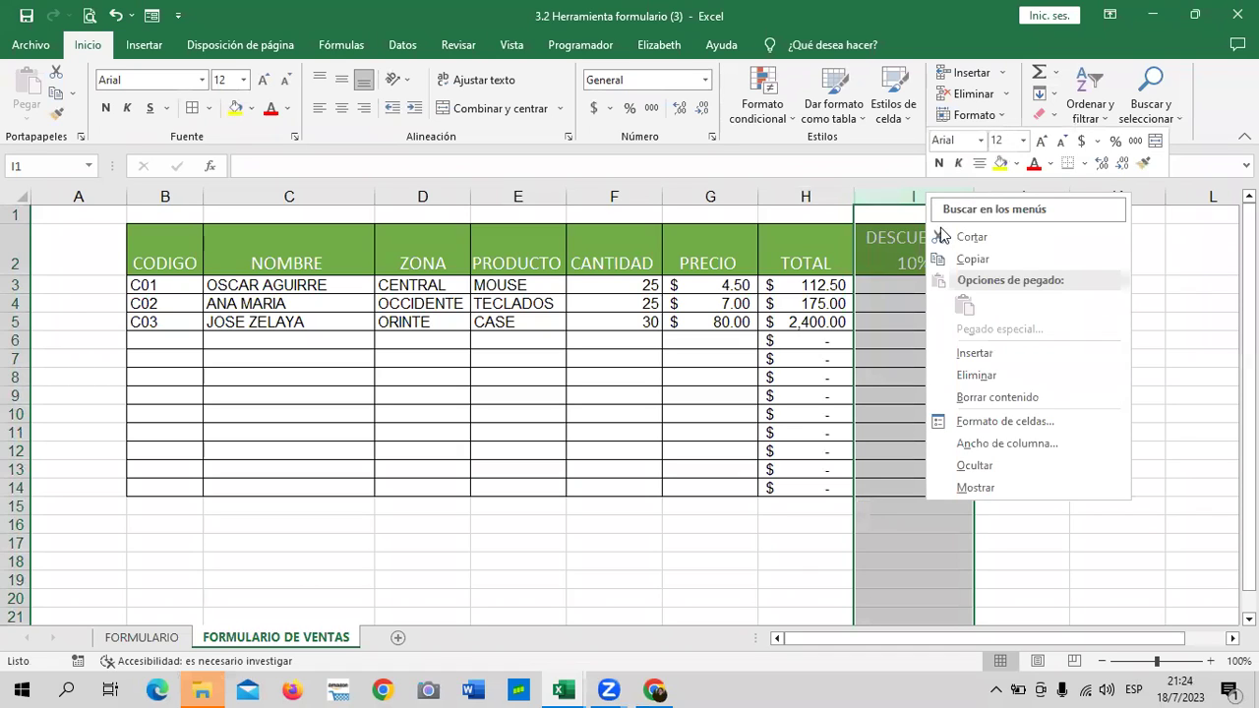
left_click(1014, 352)
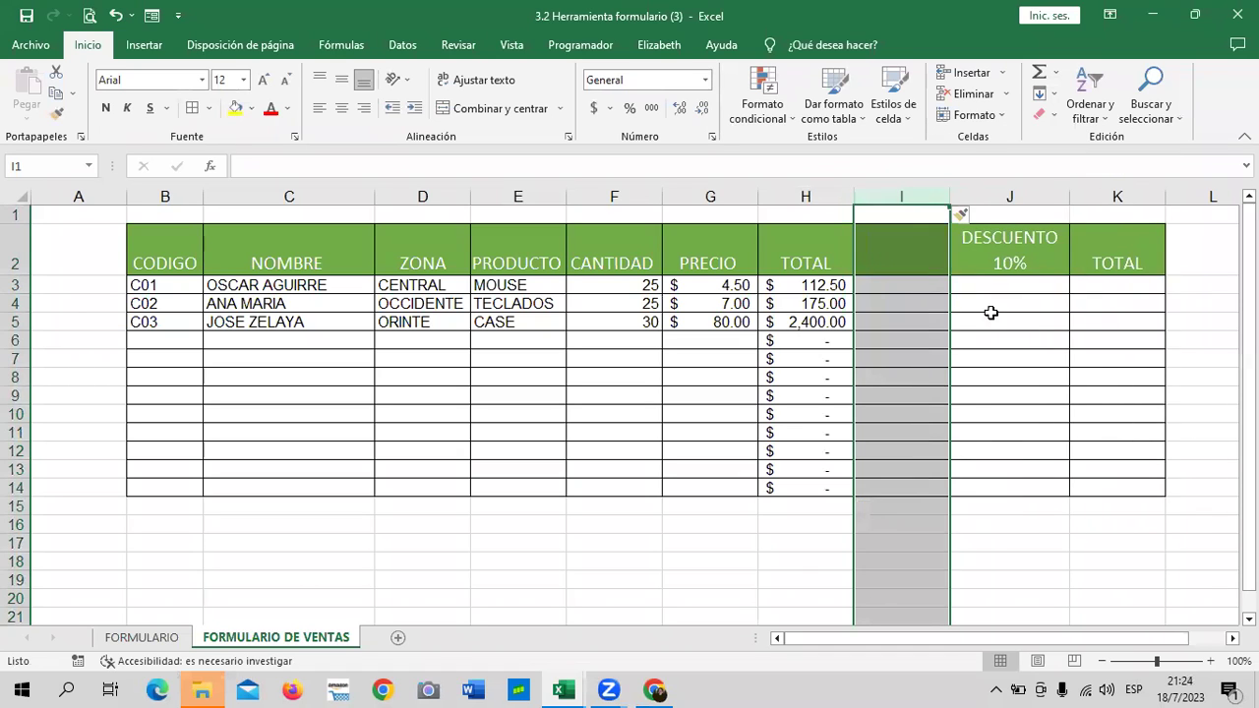
left_click(1015, 312)
left_click(902, 244)
type("I")
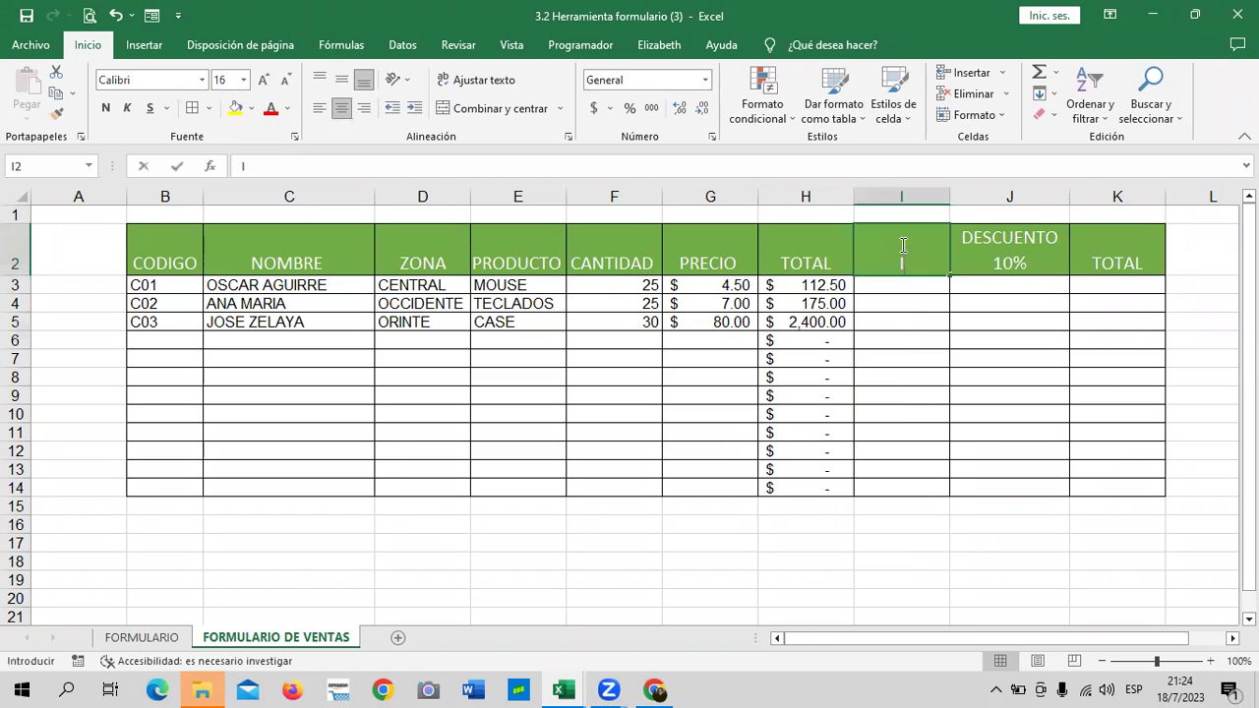
type("VA")
key("Return")
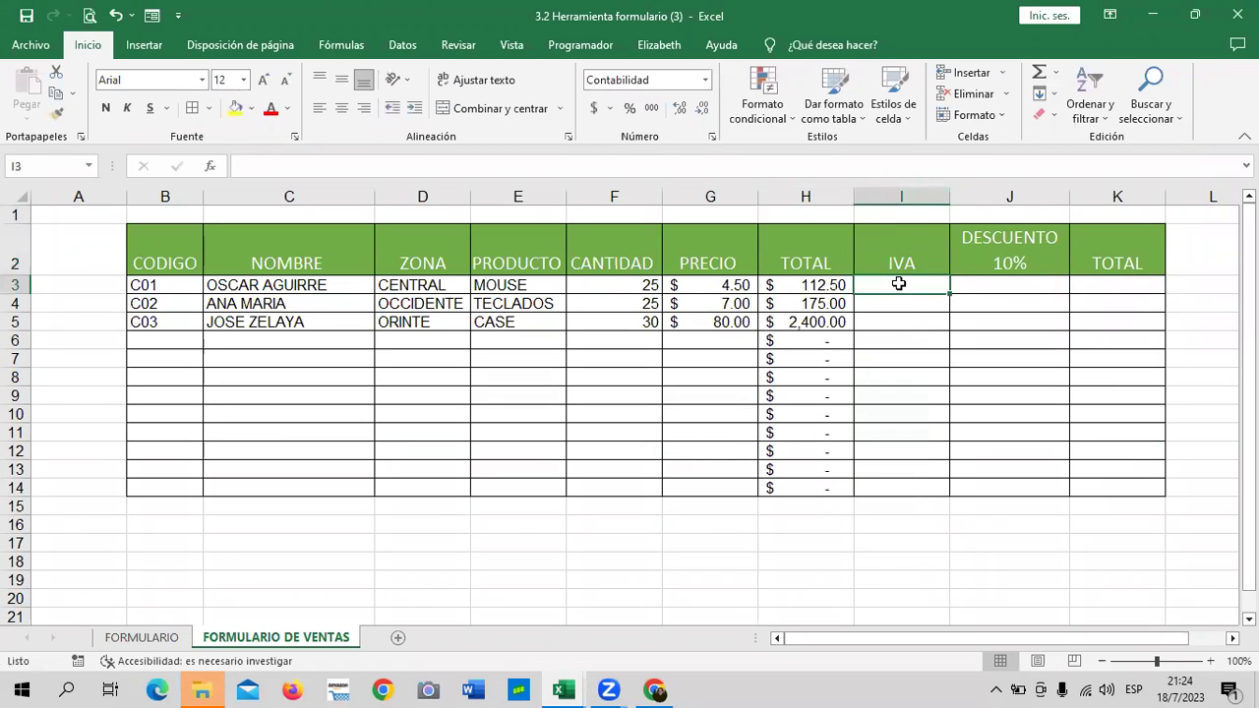
Enter =H3*13% in I3 and fill it down to I14, giving 14.63, 22.75, 312.00.
left_click(706, 291)
left_click(804, 287)
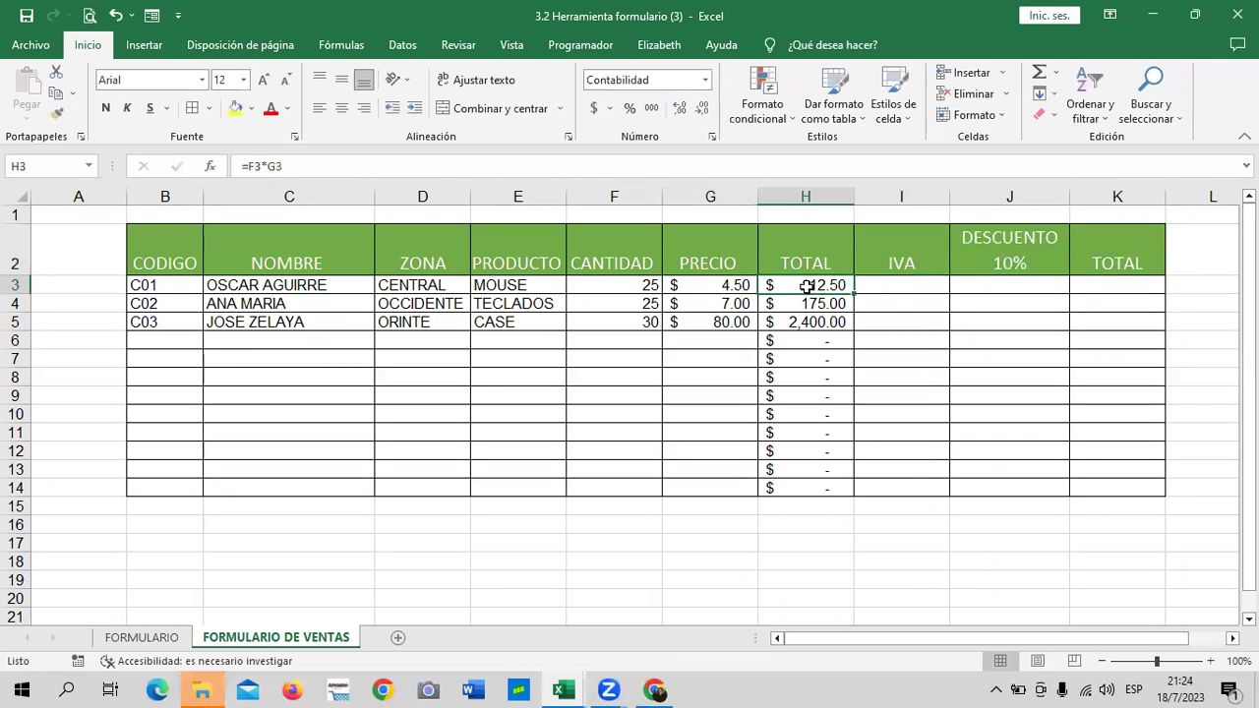
left_click(903, 284)
type("=")
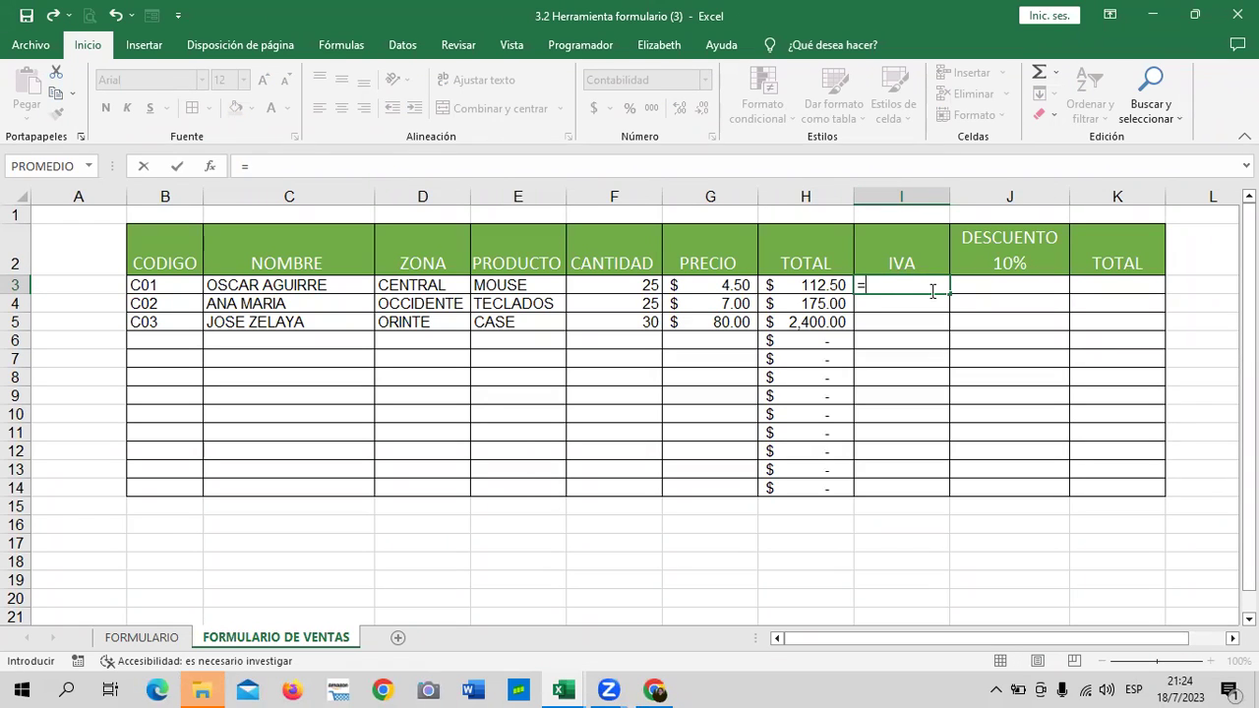
left_click(823, 282)
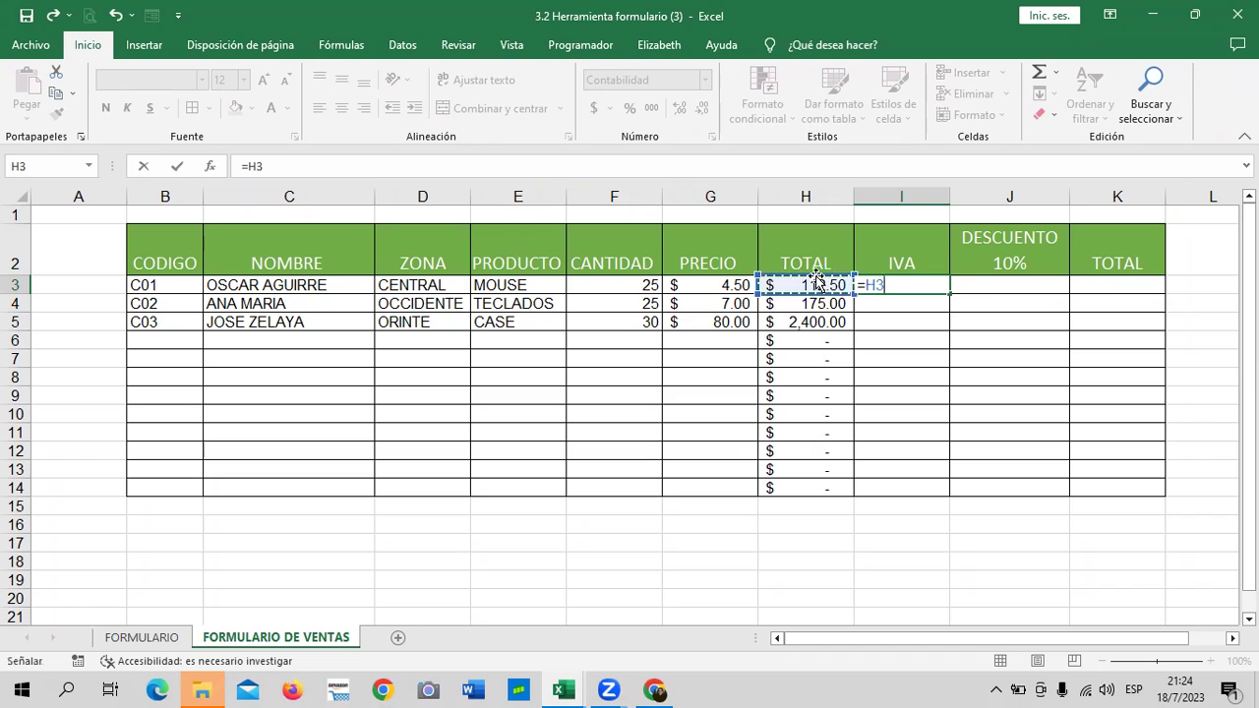
type("*")
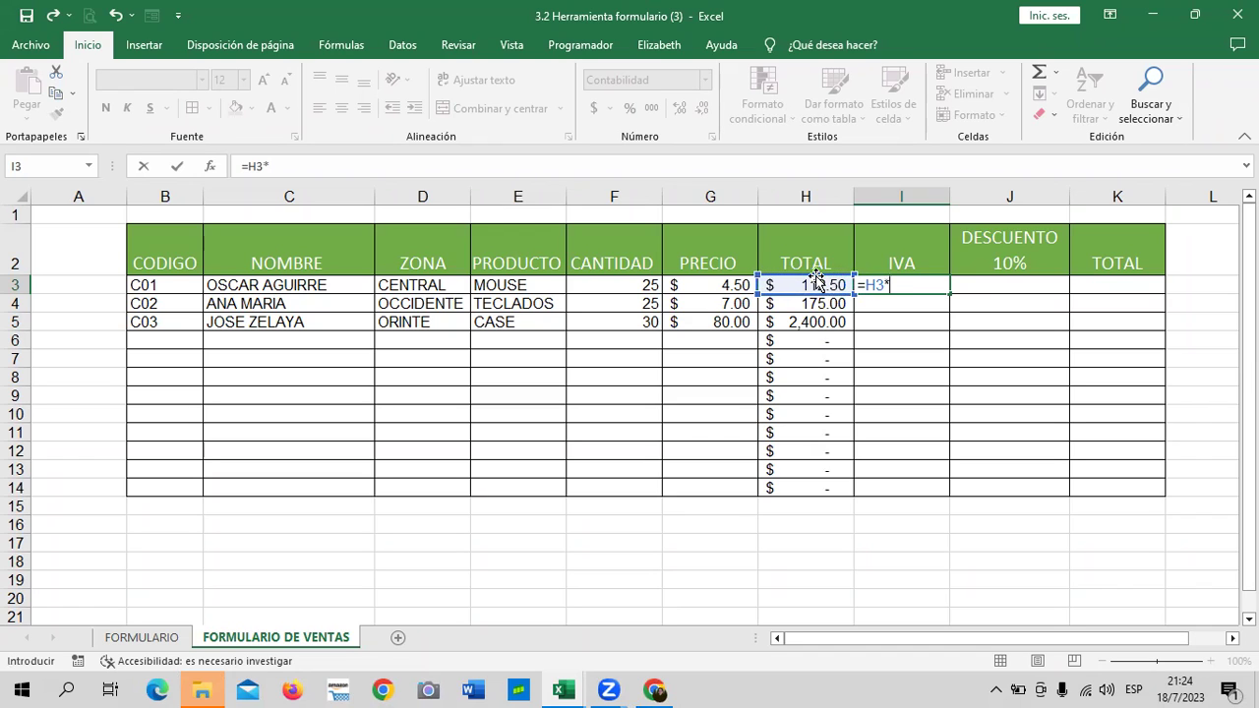
type("13%")
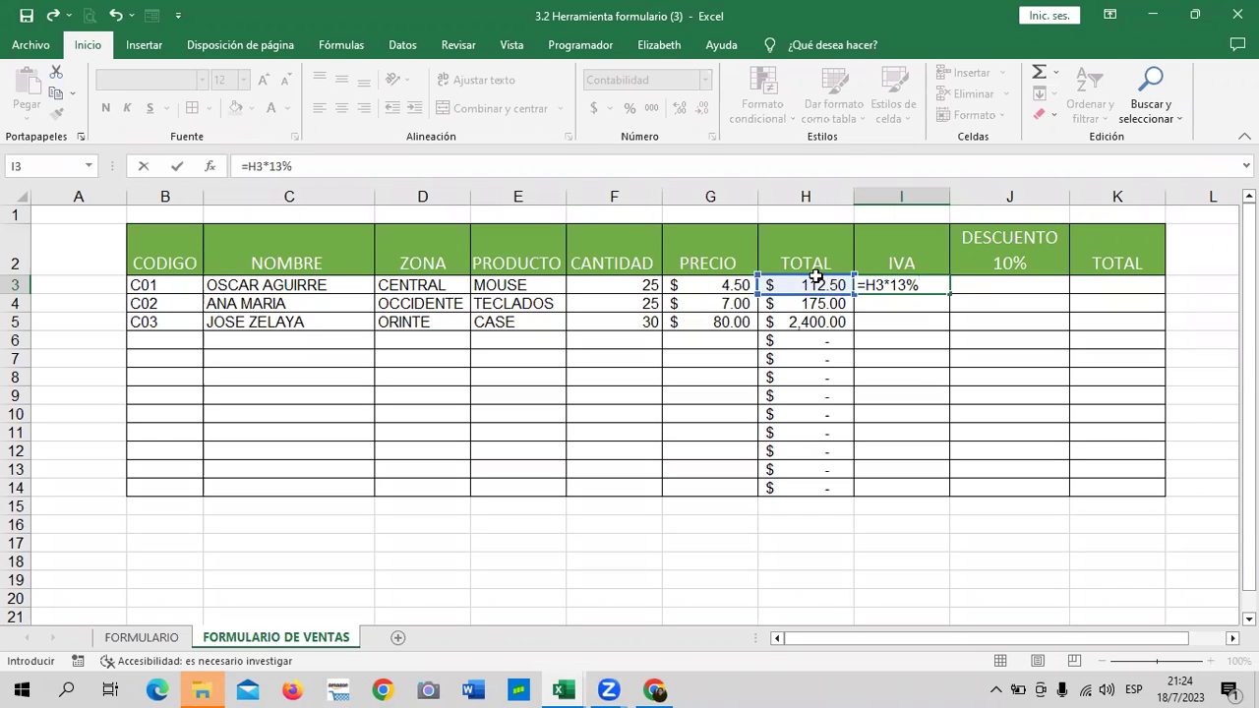
key("Return")
left_click(891, 284)
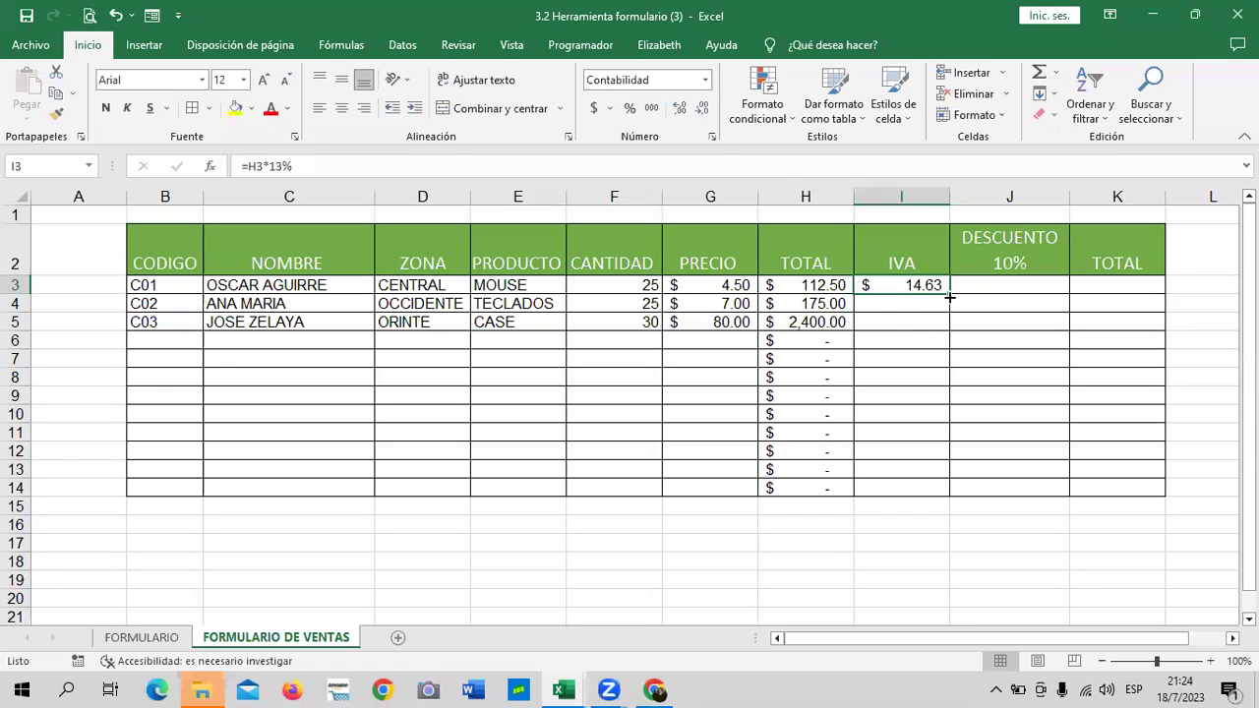
left_click_drag(950, 293, 947, 489)
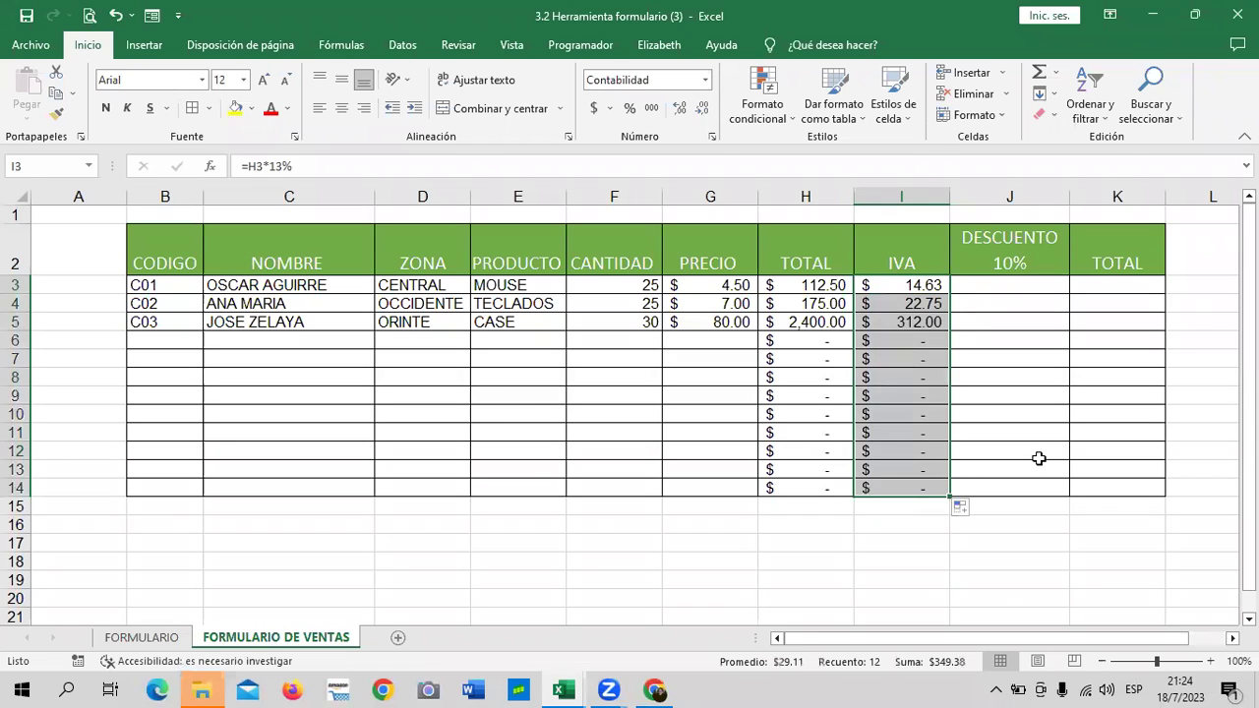
left_click(1037, 456)
left_click(904, 285)
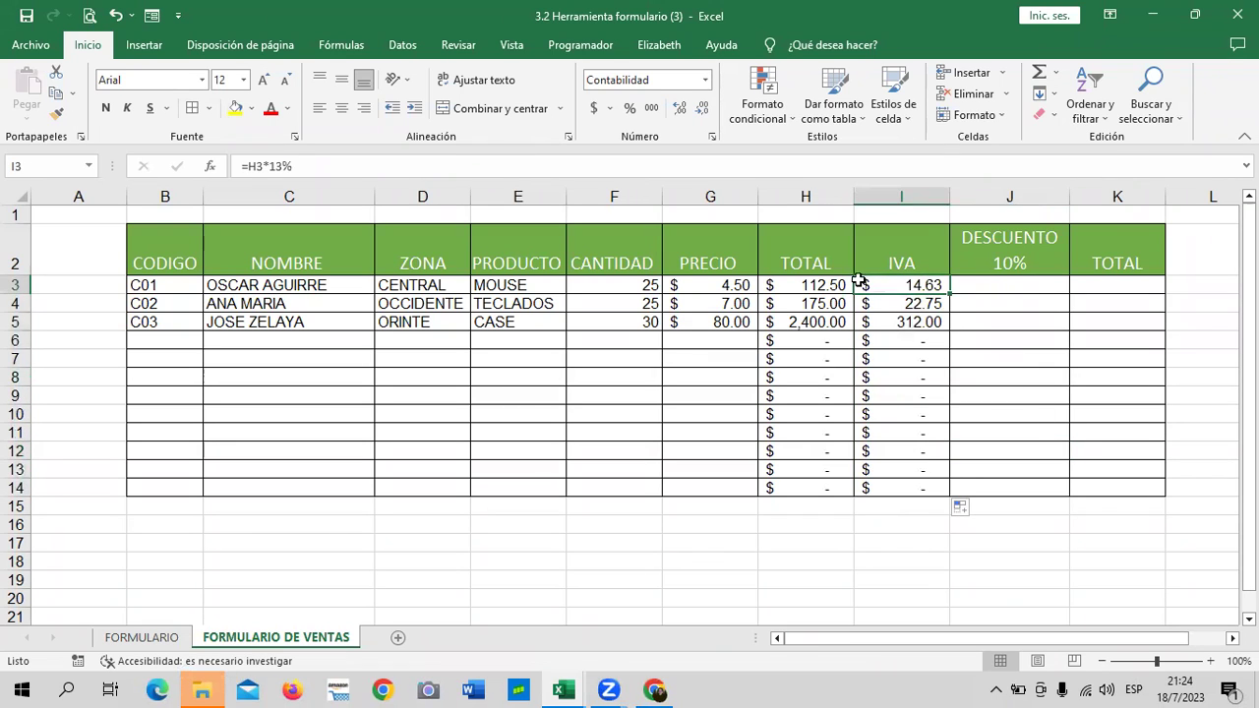
left_click(817, 285)
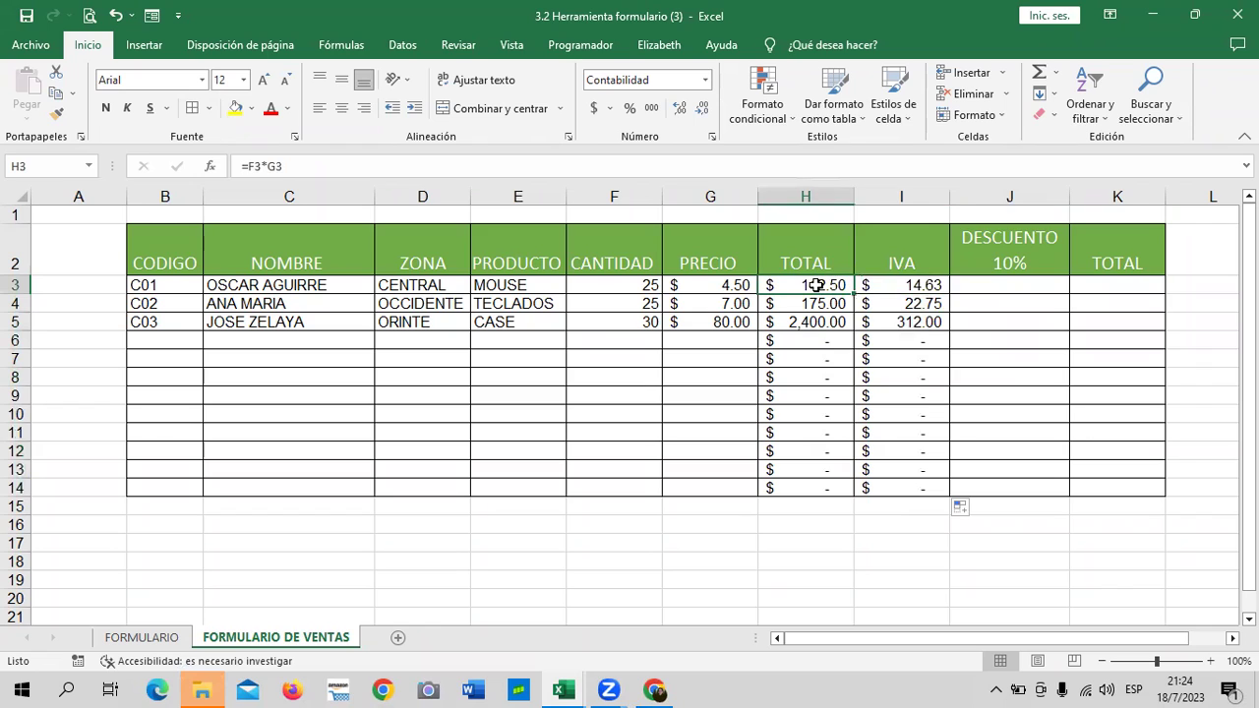
Revise the IVA formula in I3 to =H3*1.13, so it shows 127.13.
left_click(904, 285)
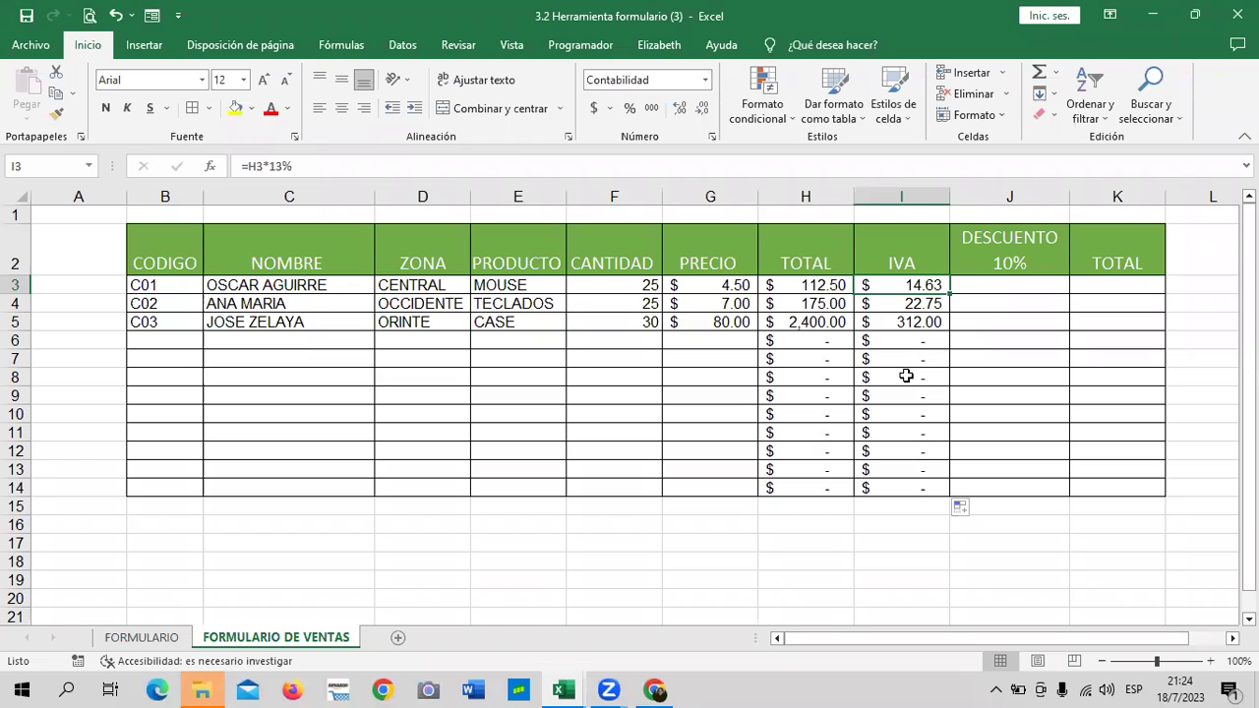
left_click(913, 258)
left_click(911, 285)
left_click(411, 166)
key("BackSpace")
key("BackSpace")
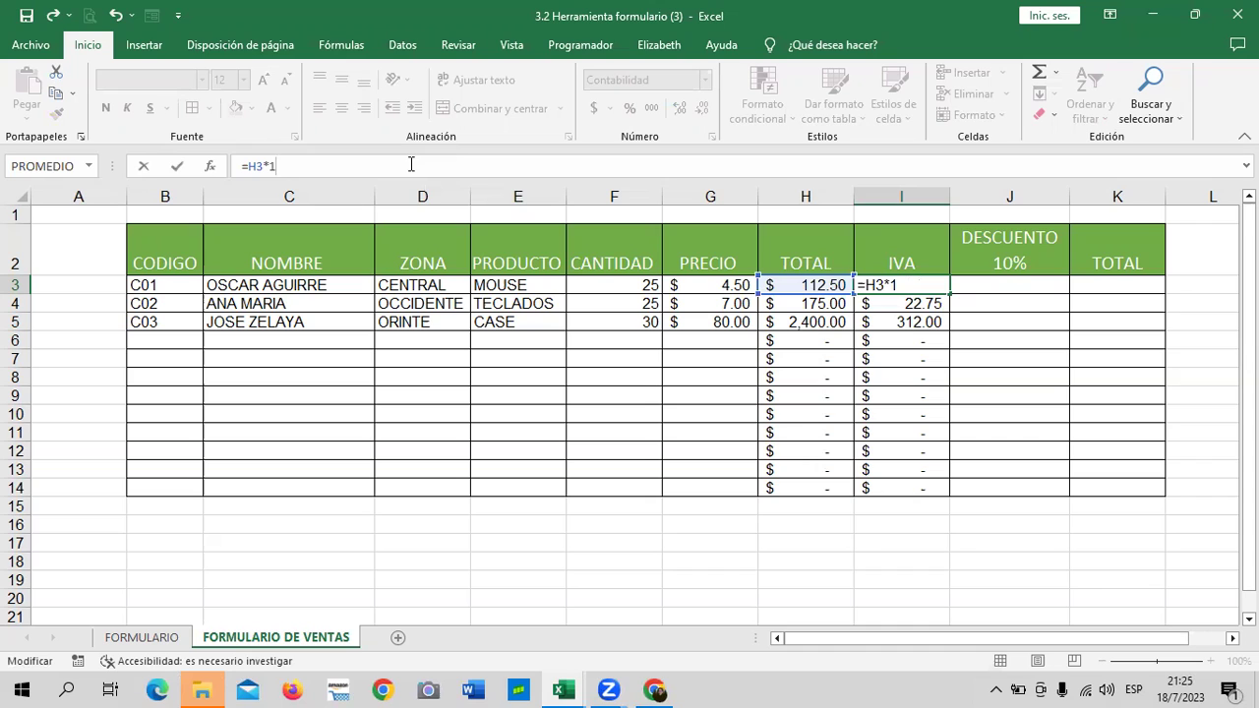
type(".13")
key("Return")
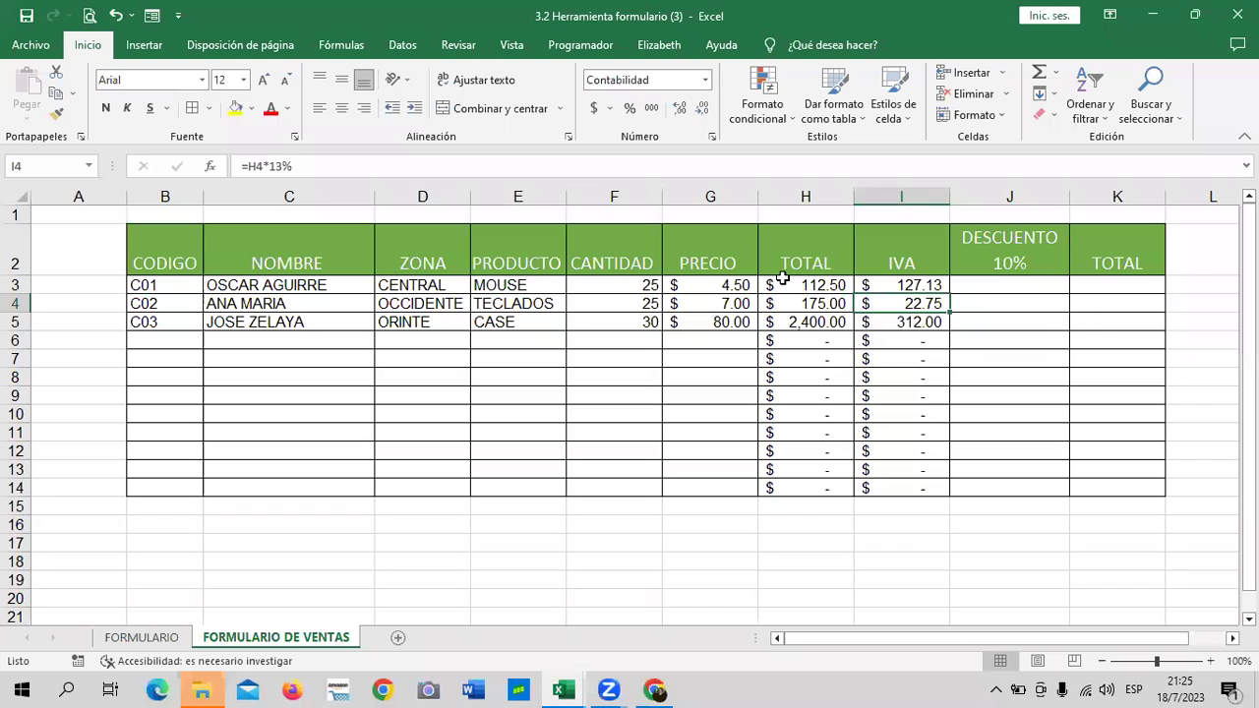
Copy the revised IVA formula down through I14, giving 197.75 and 2,712.00.
left_click(925, 287)
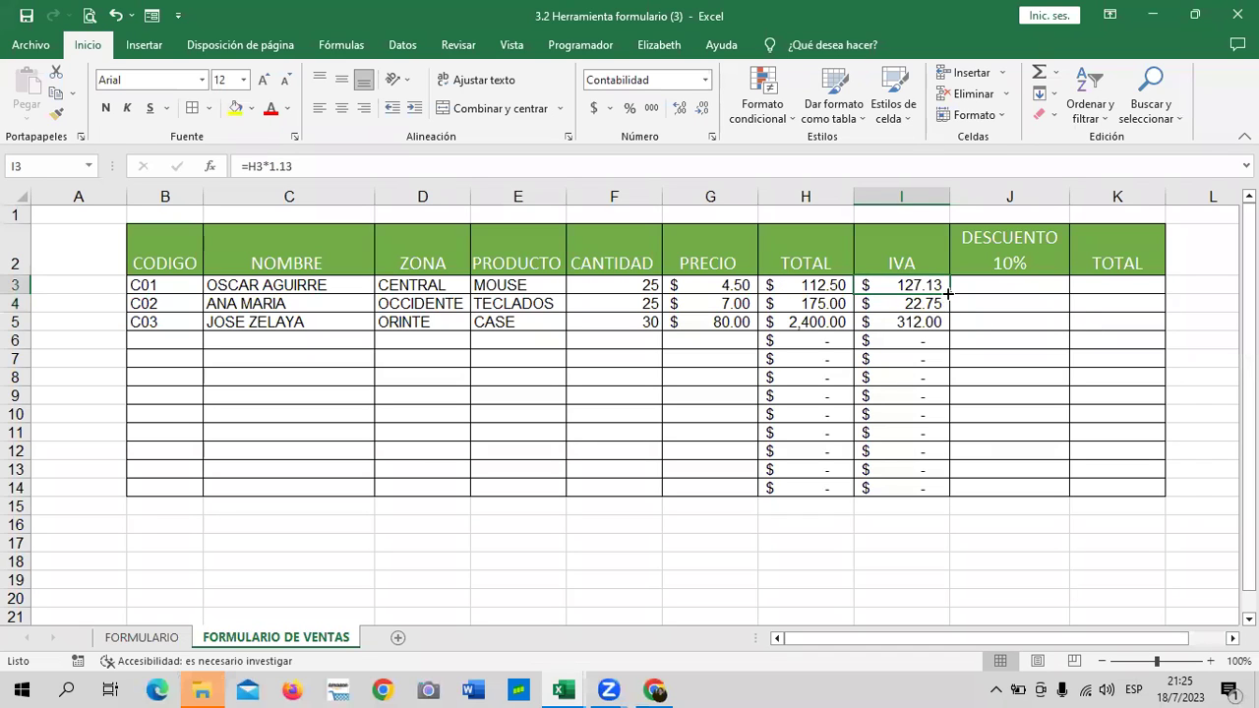
left_click_drag(948, 294, 947, 491)
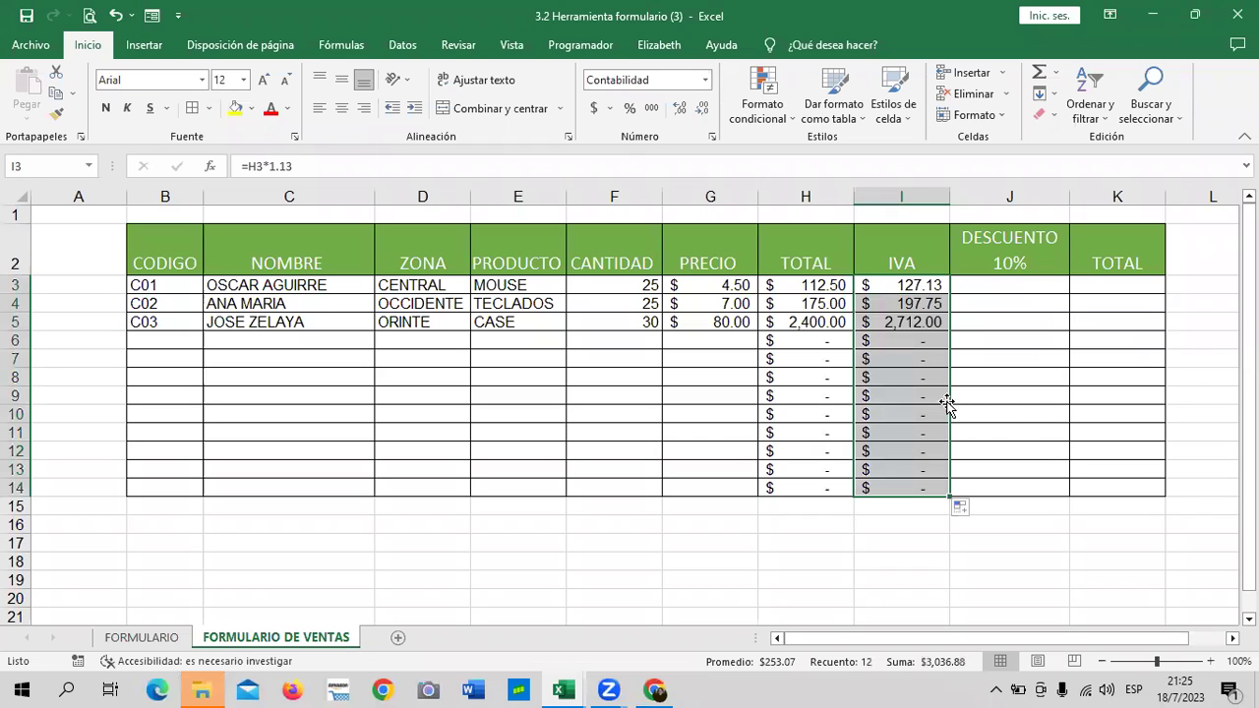
left_click(793, 328)
left_click(889, 326)
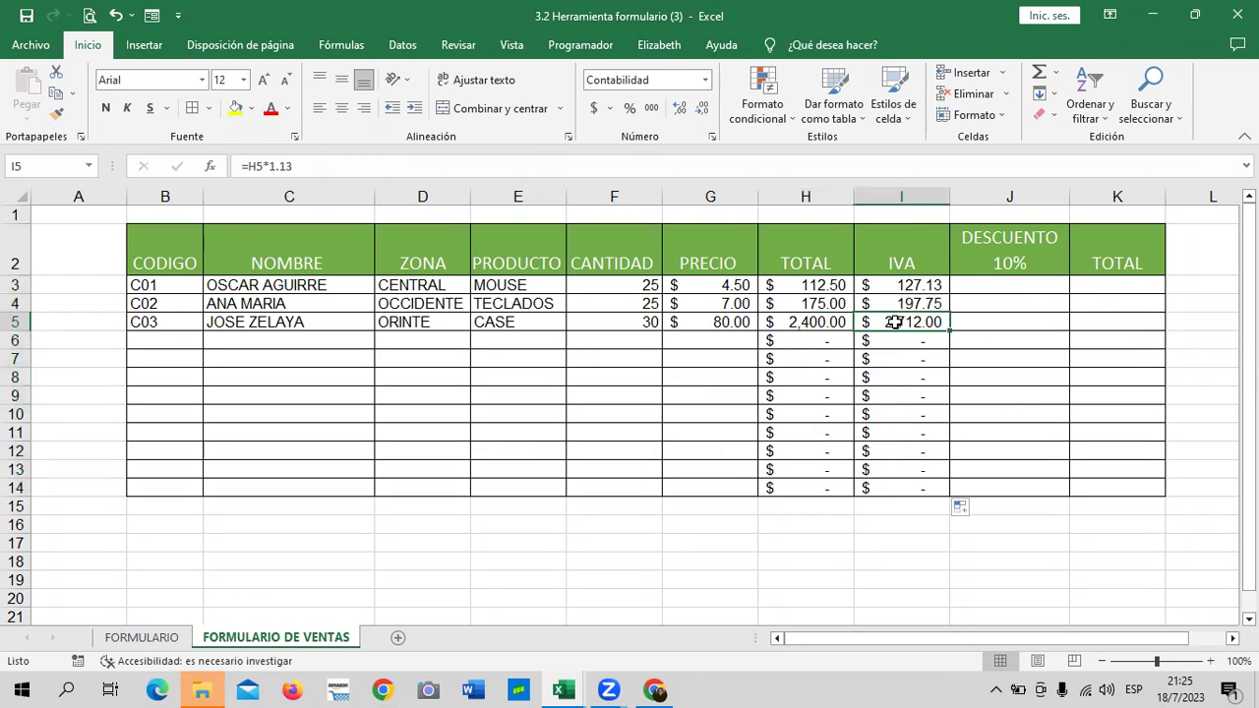
Rename the I2 header to IVA CON PRECIO and wrap it onto two lines.
left_click(899, 259)
left_click(404, 166)
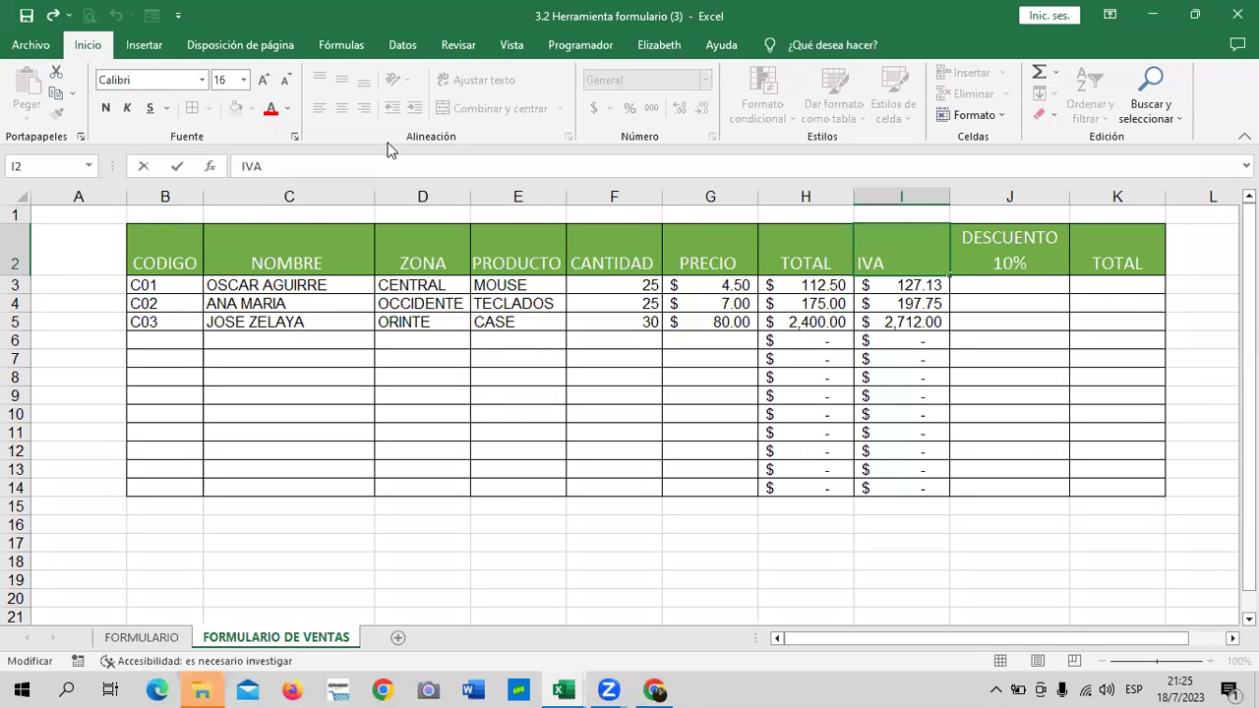
type("CON PRECIO")
key("Return")
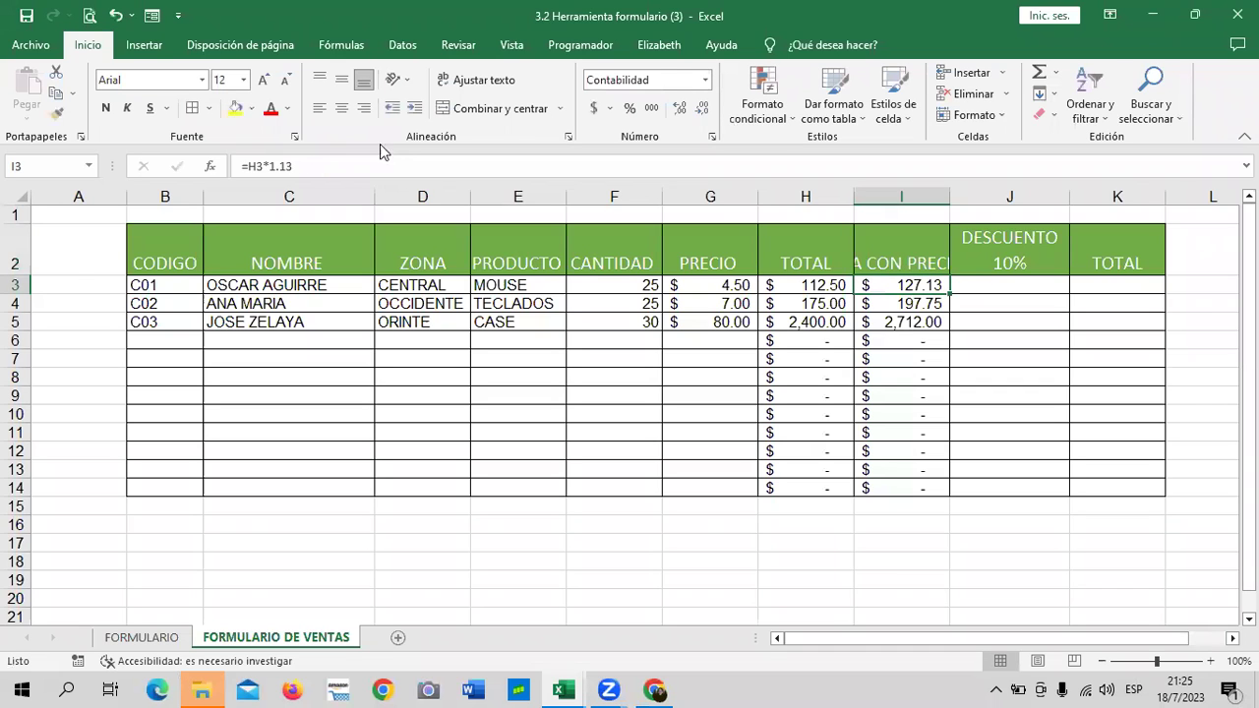
left_click(895, 242)
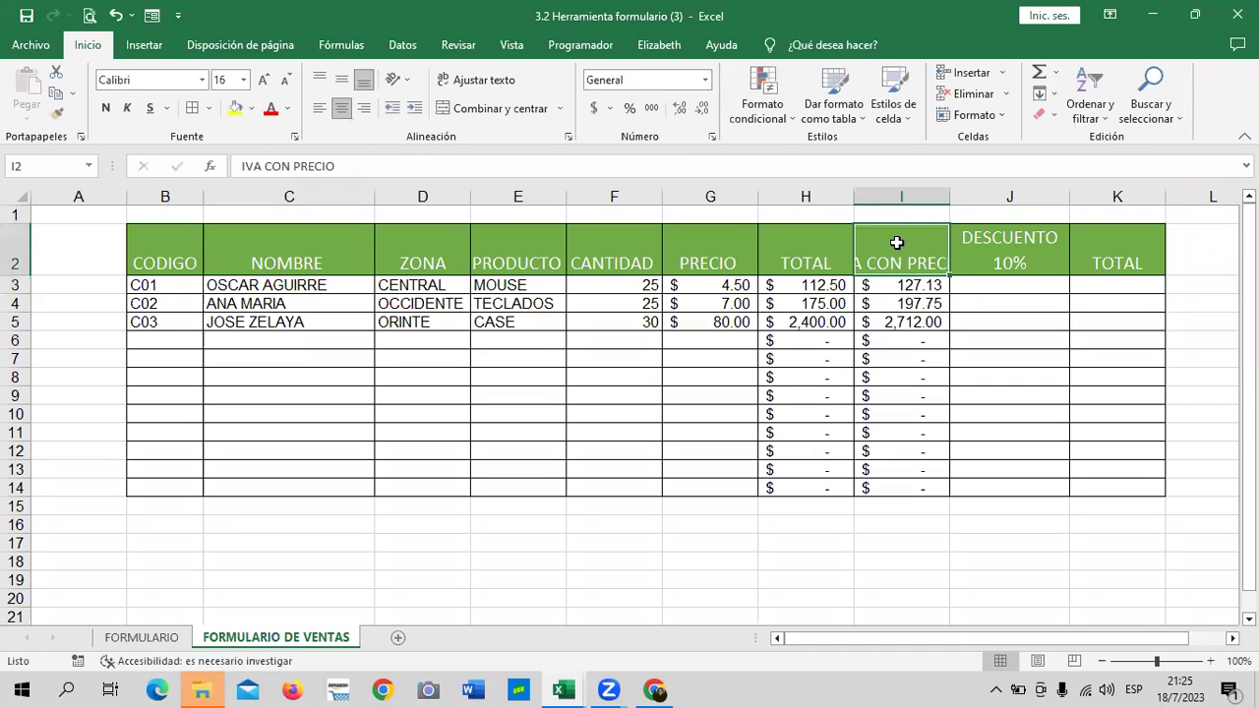
left_click(475, 87)
left_click(1011, 410)
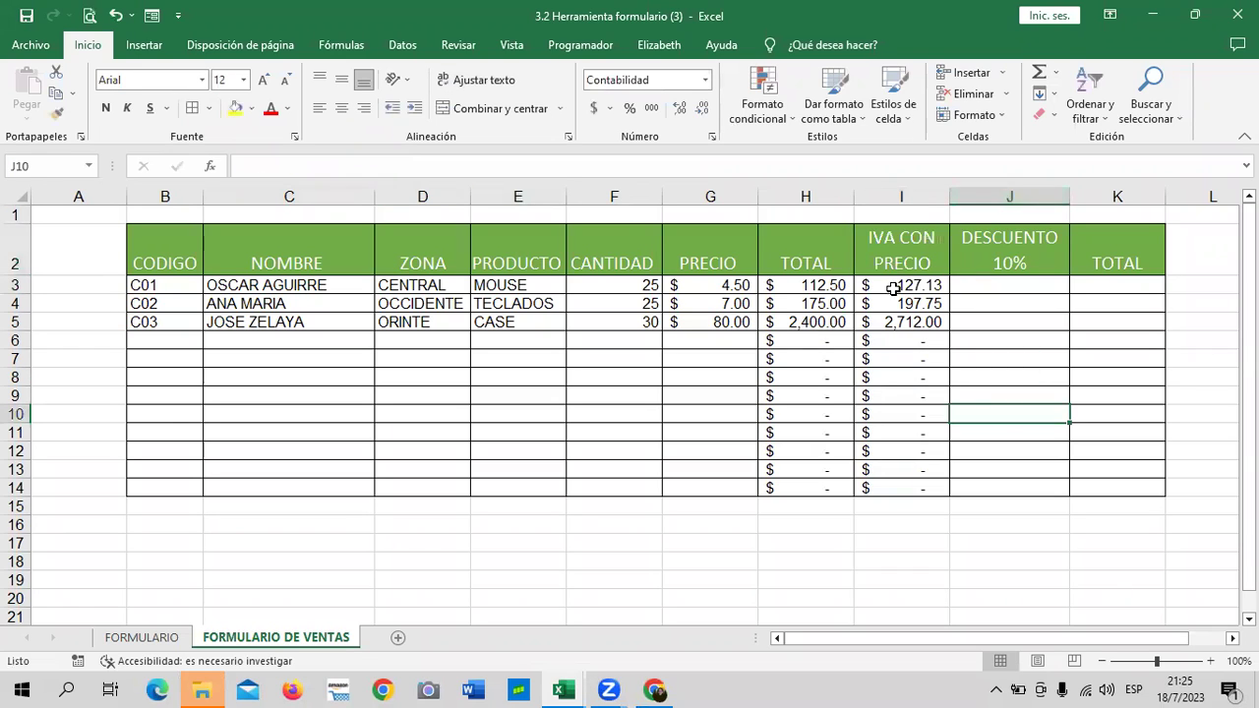
left_click(889, 250)
left_click(390, 165)
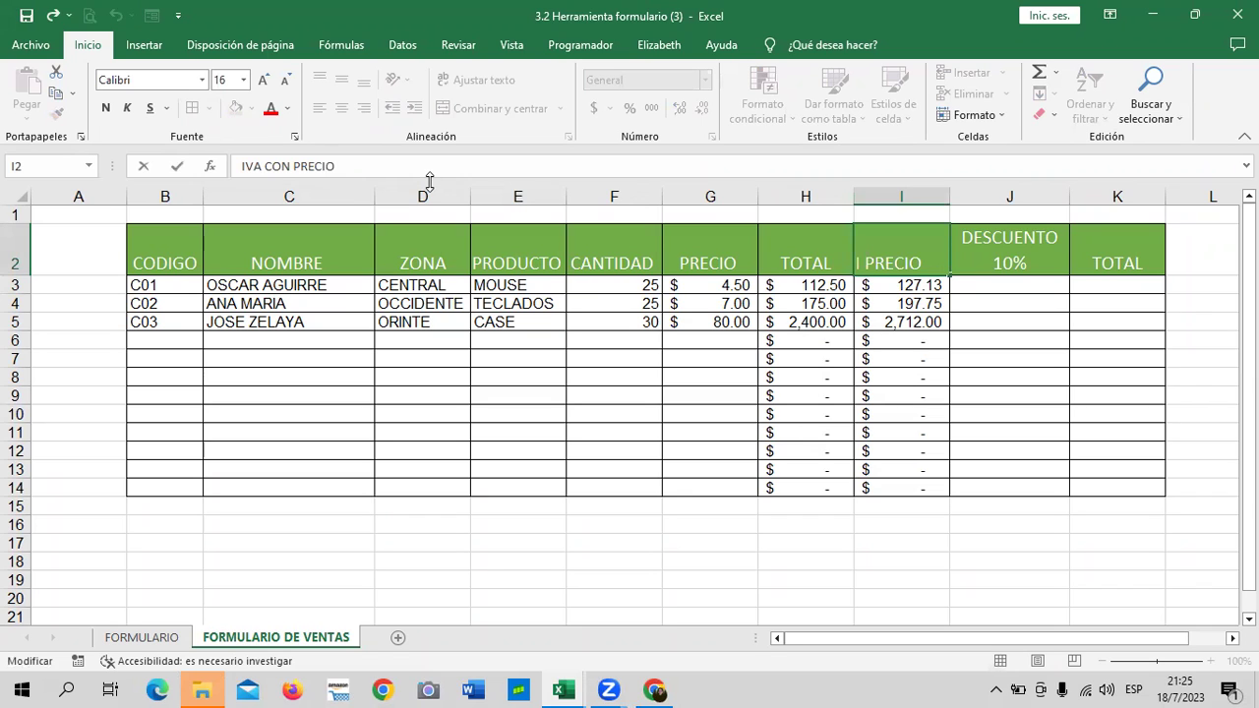
key("Return")
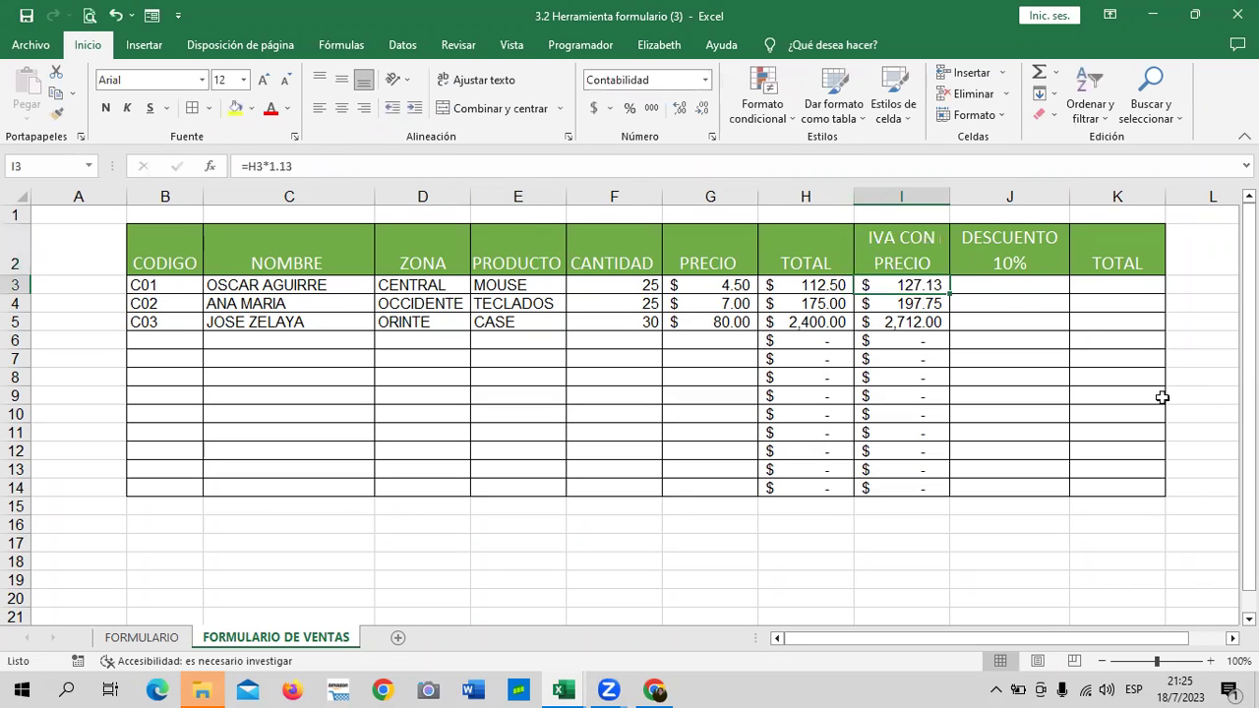
Enter =I3*10% in J3 to calculate C01's 10% discount of 12.71.
left_click(1001, 286)
left_click(911, 289)
left_click(1023, 287)
left_click(925, 291)
left_click(987, 297)
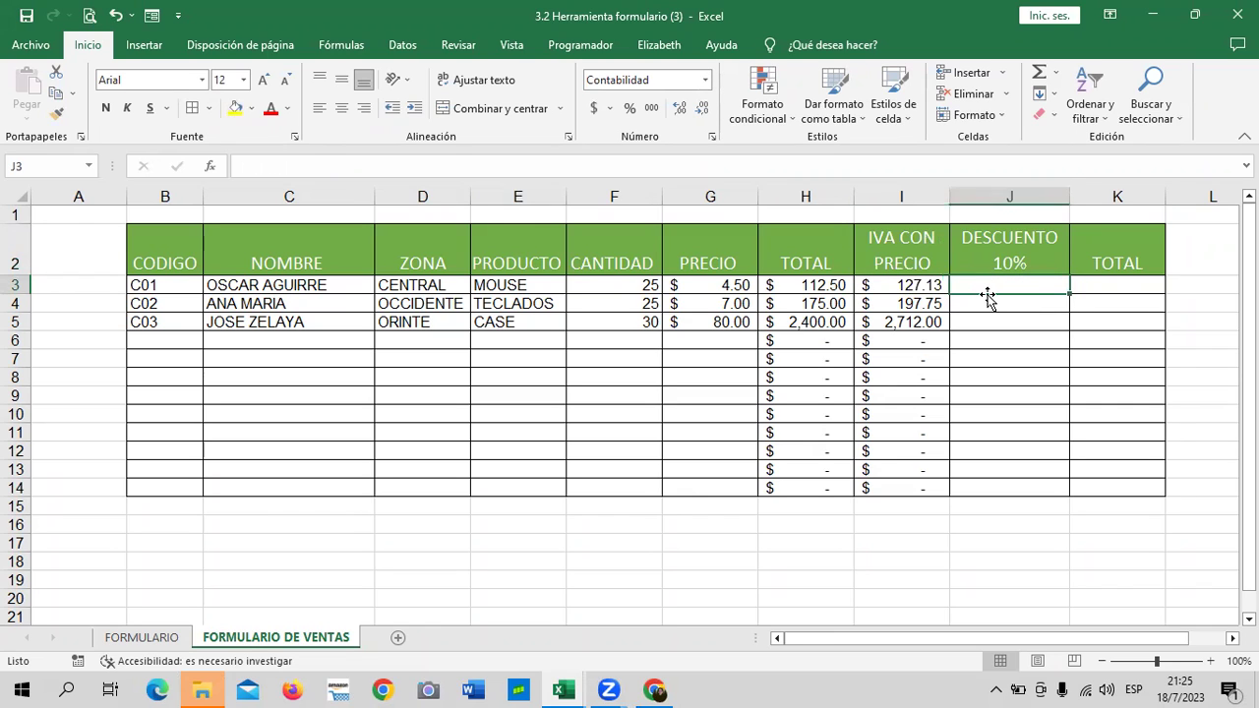
type("=")
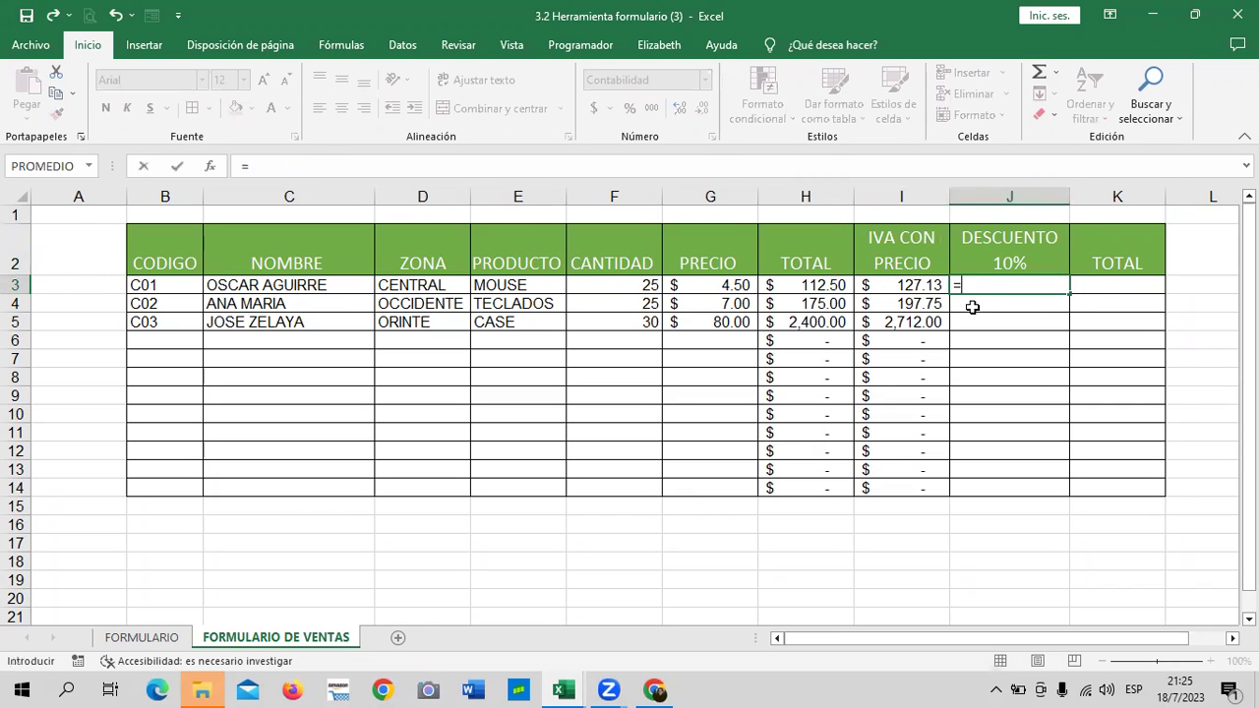
left_click(909, 287)
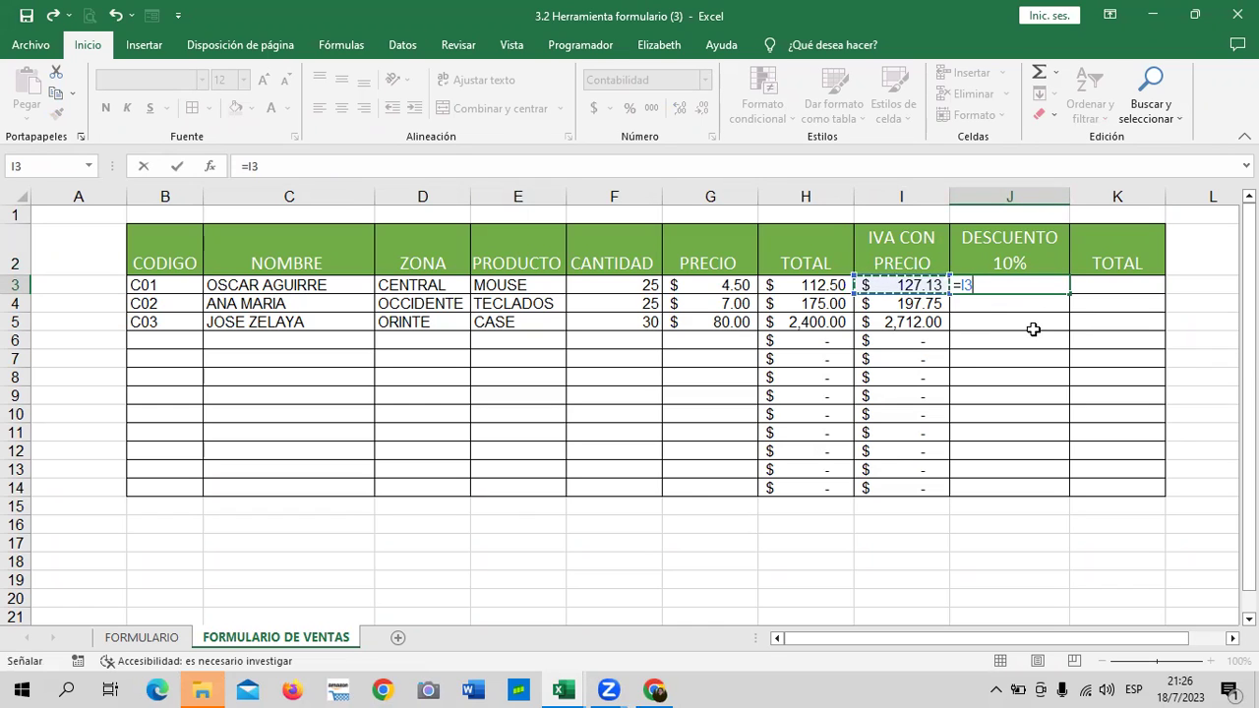
type("*")
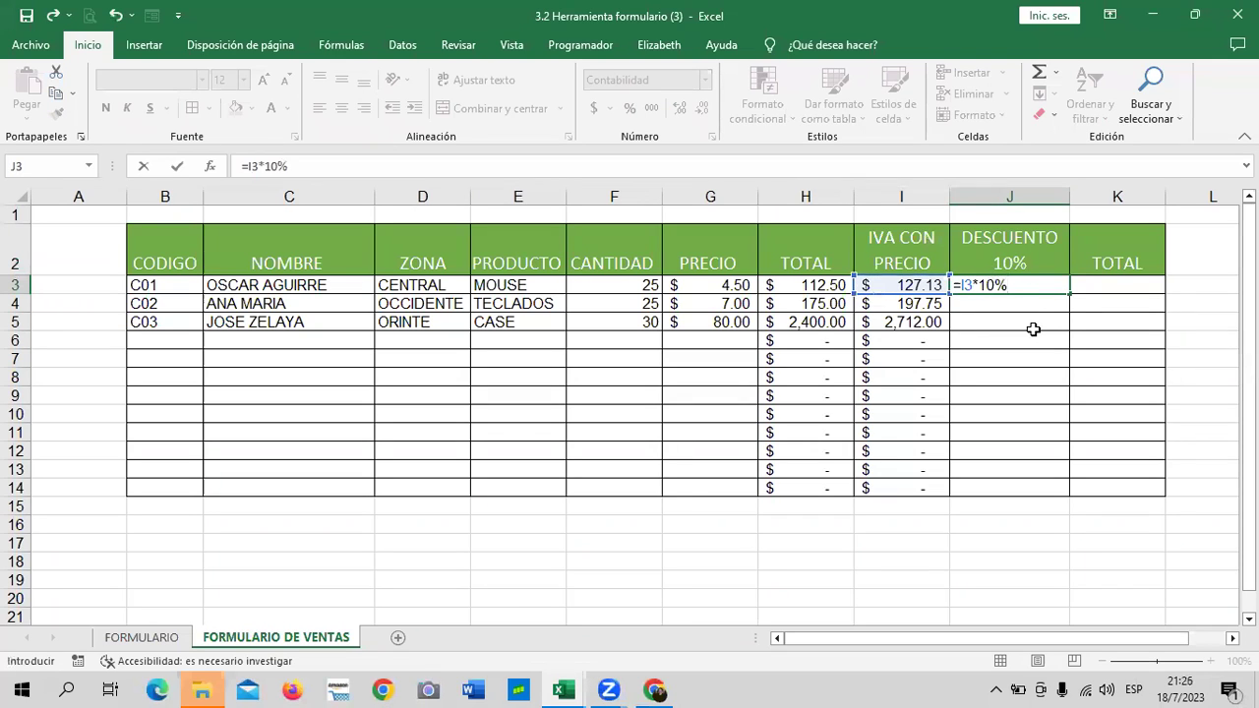
key("Return")
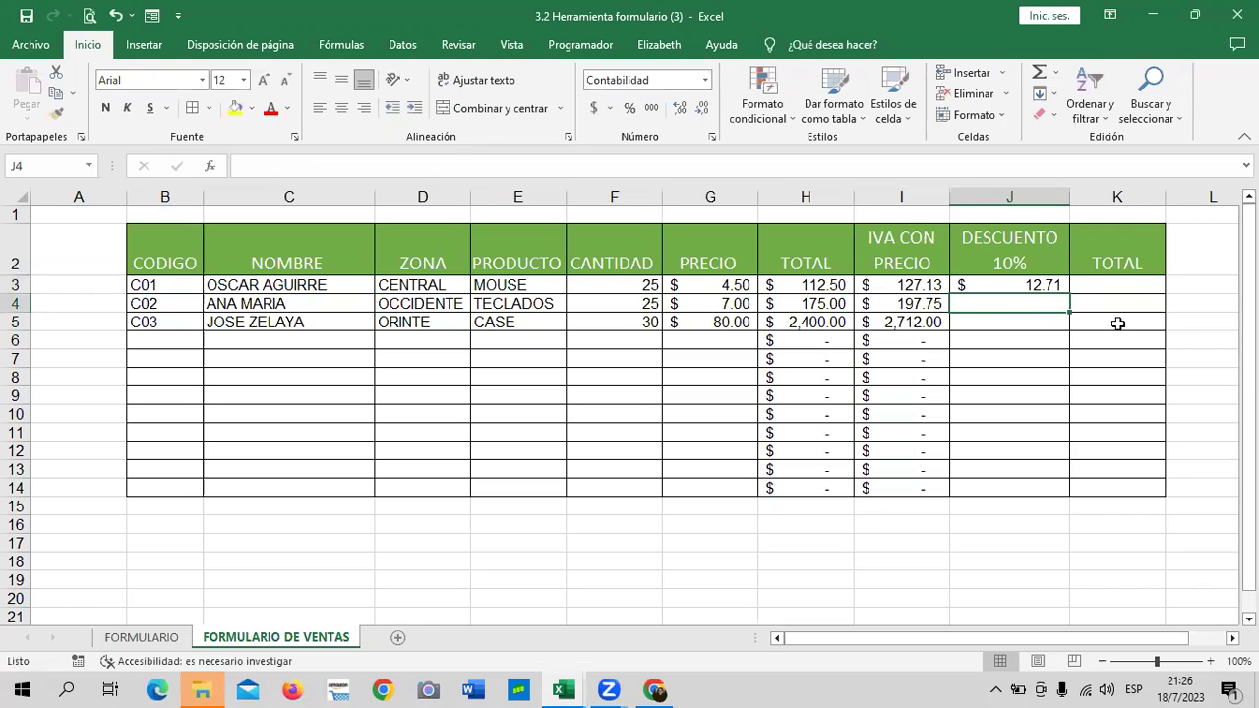
left_click(1029, 285)
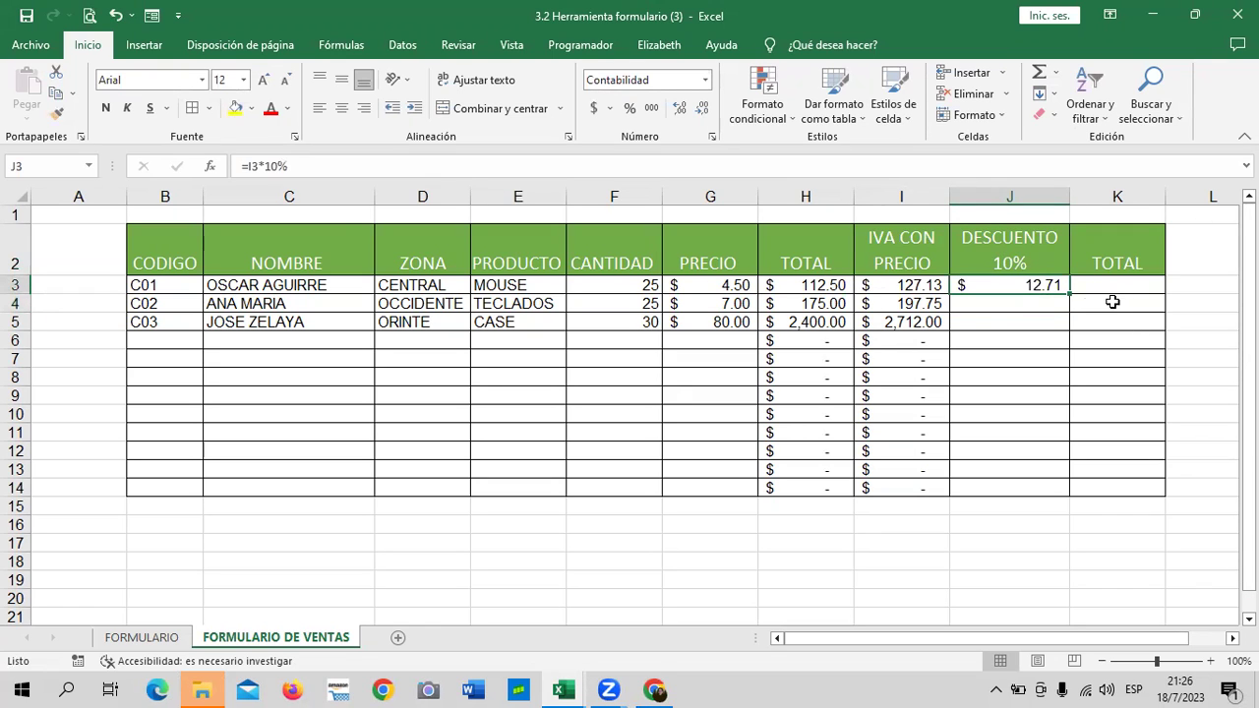
left_click(1122, 285)
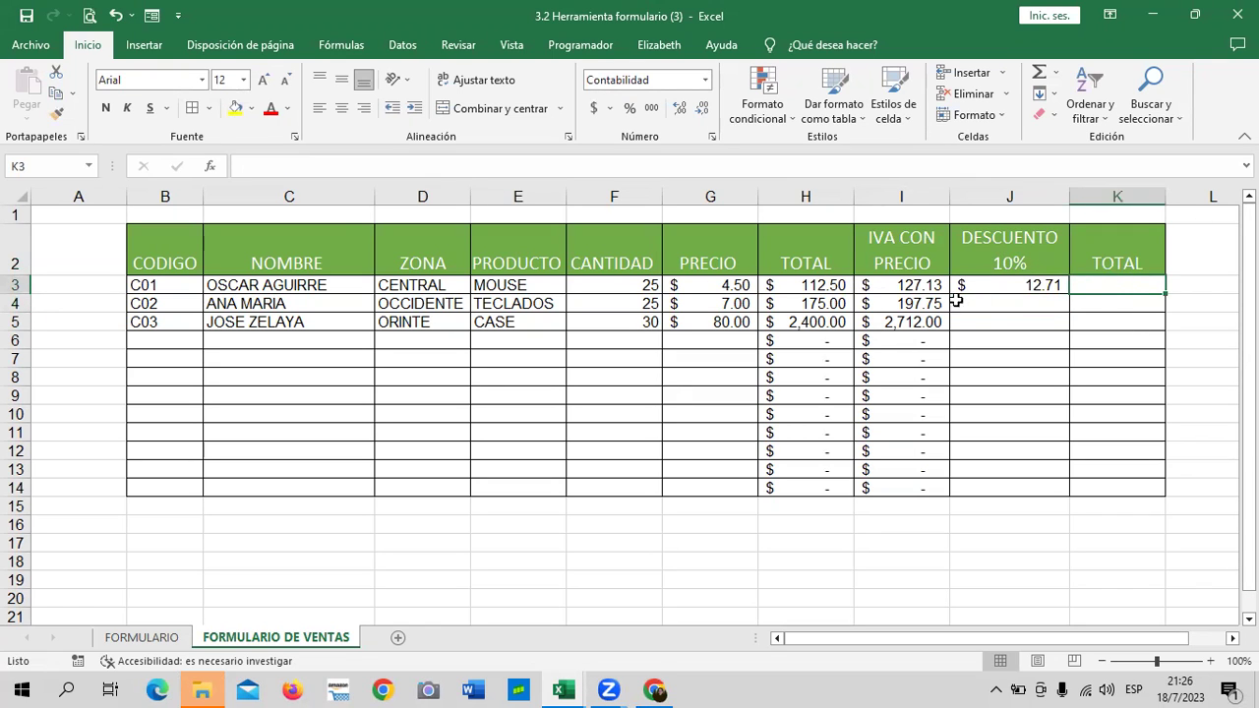
left_click(921, 291)
left_click(1097, 287)
Rename the last header to TOTAL A PAGAR and wrap it onto two lines.
left_click(1110, 249)
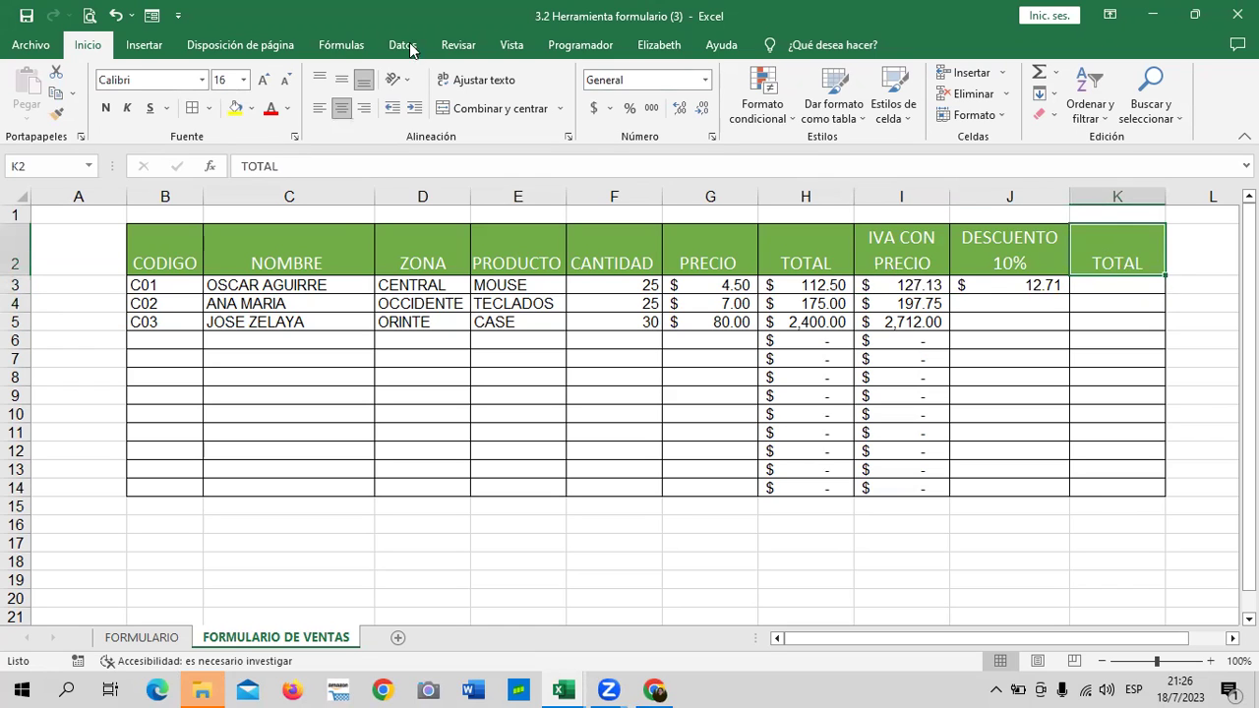
left_click(376, 172)
type("PAGAR")
key("Return")
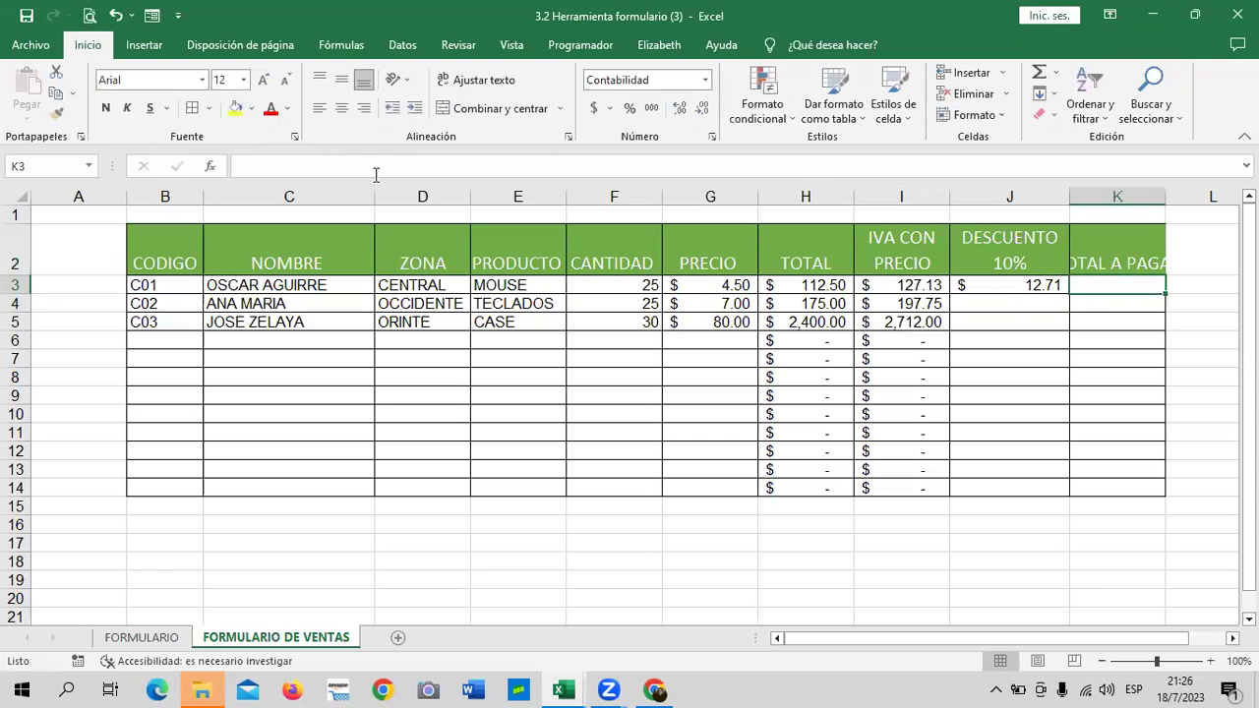
left_click(1116, 240)
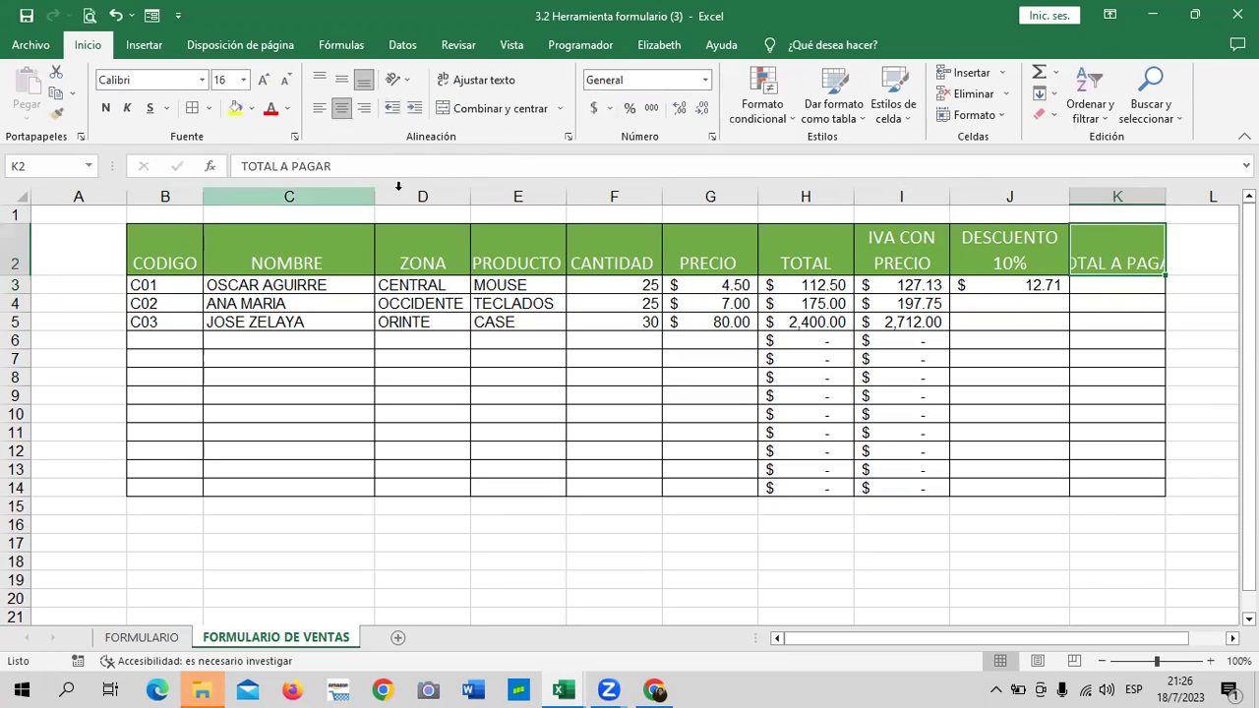
left_click(477, 79)
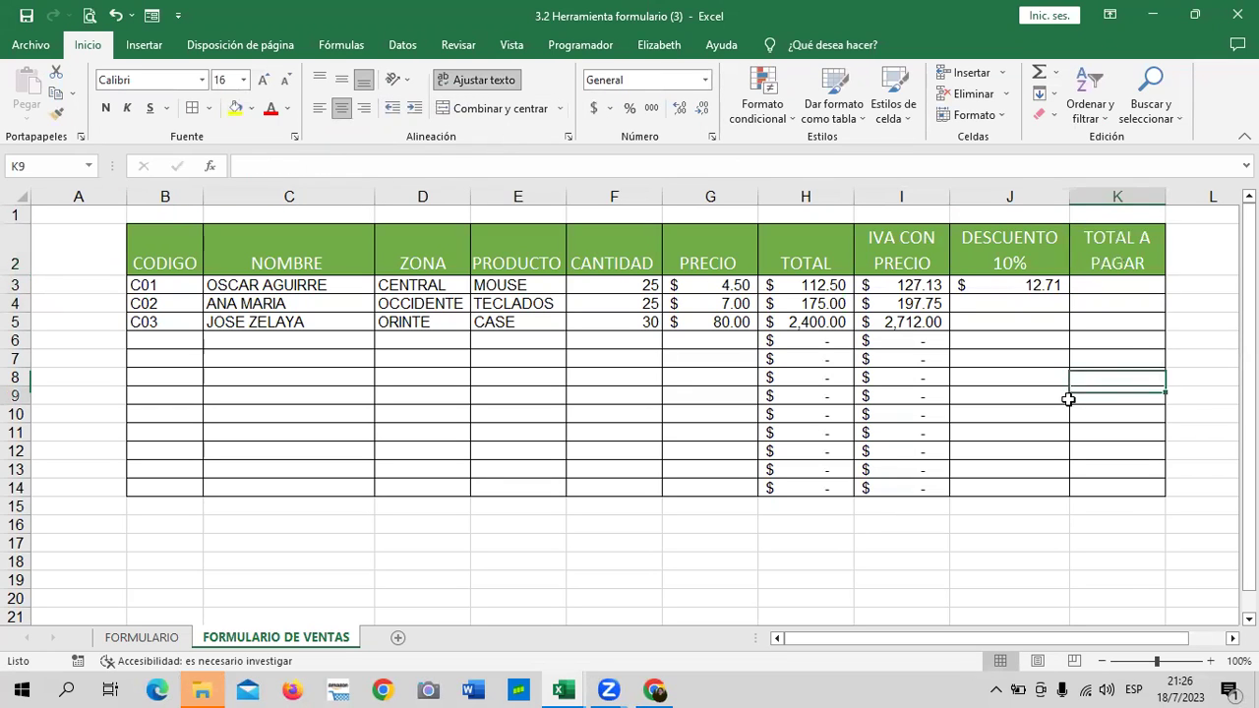
left_click_drag(1127, 364, 1068, 396)
Enter =I3-J3 in K3 to compute C01's total to pay.
left_click(1081, 282)
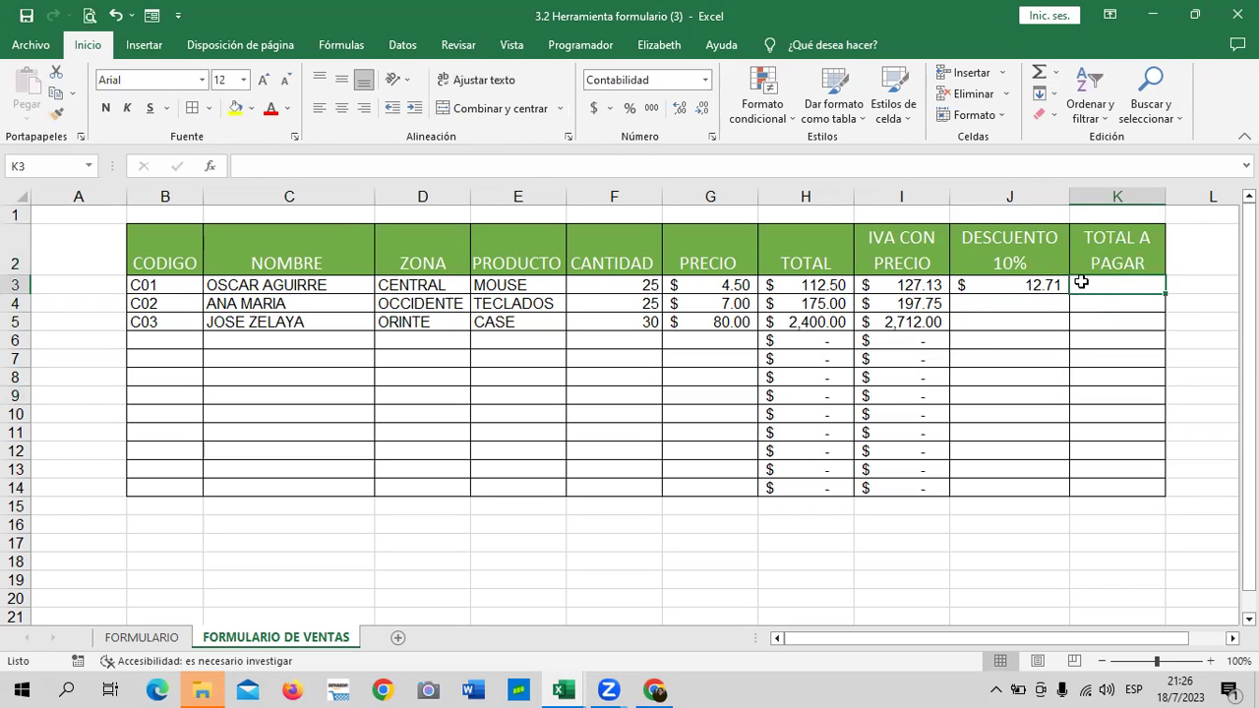
type("=")
left_click(911, 287)
type("-")
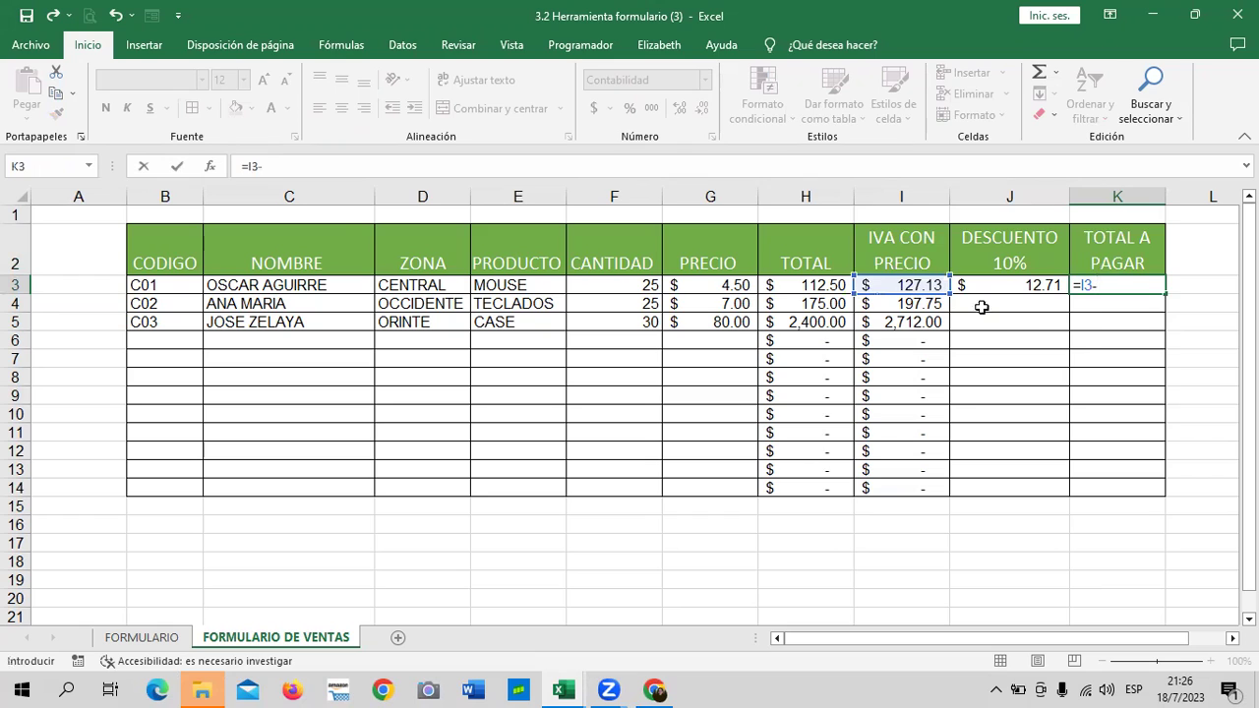
left_click(1045, 286)
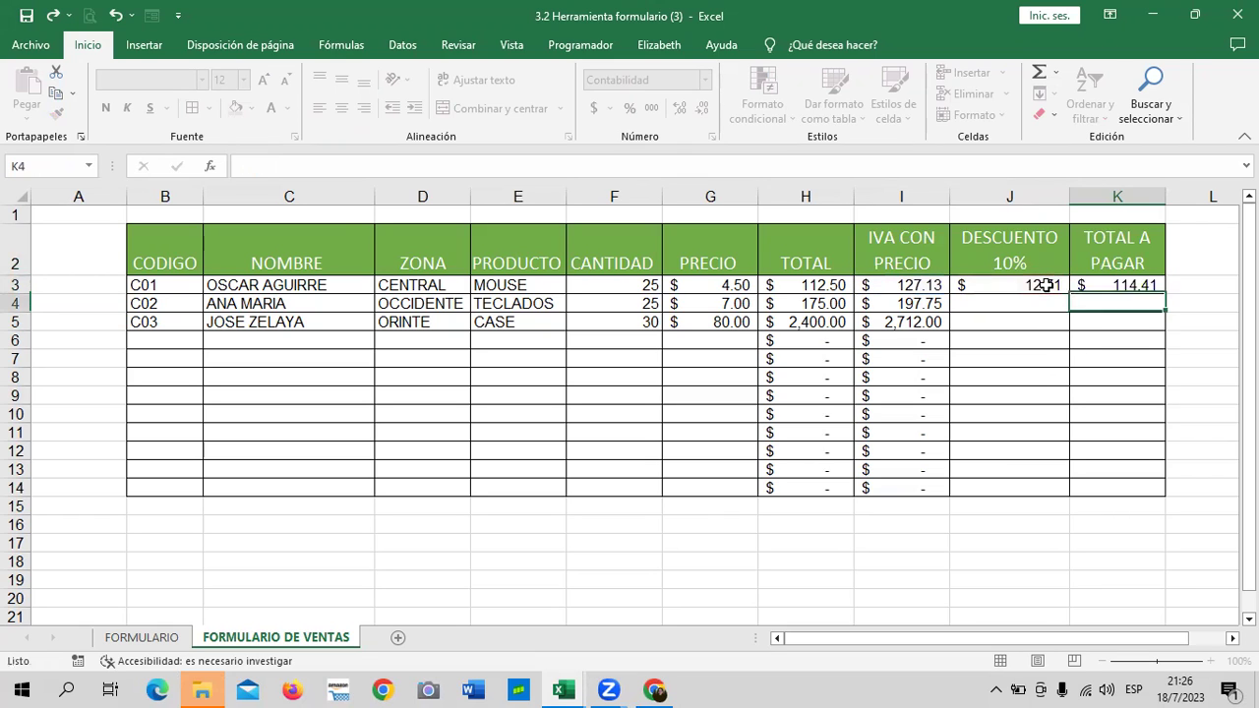
key("Return")
Fill the discount and total-to-pay formulas down to row 14, giving 114.41, 177.98, 2,440.80.
left_click(1043, 285)
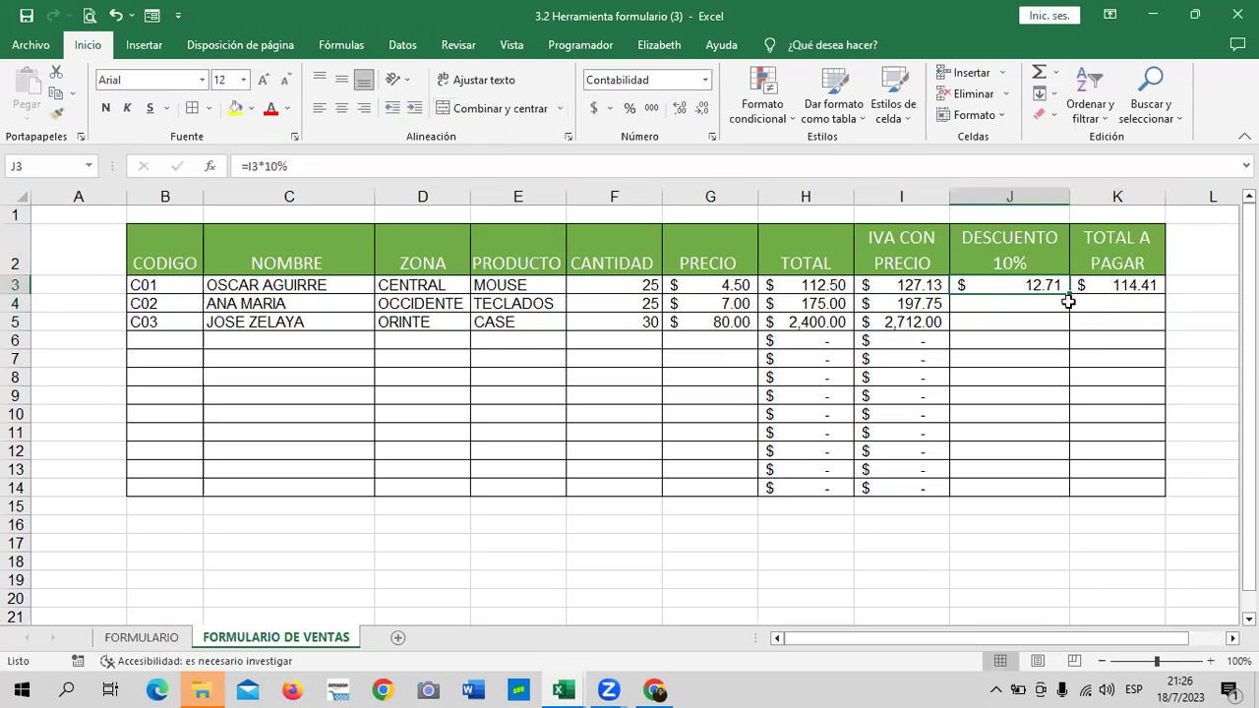
left_click_drag(1069, 294, 1057, 489)
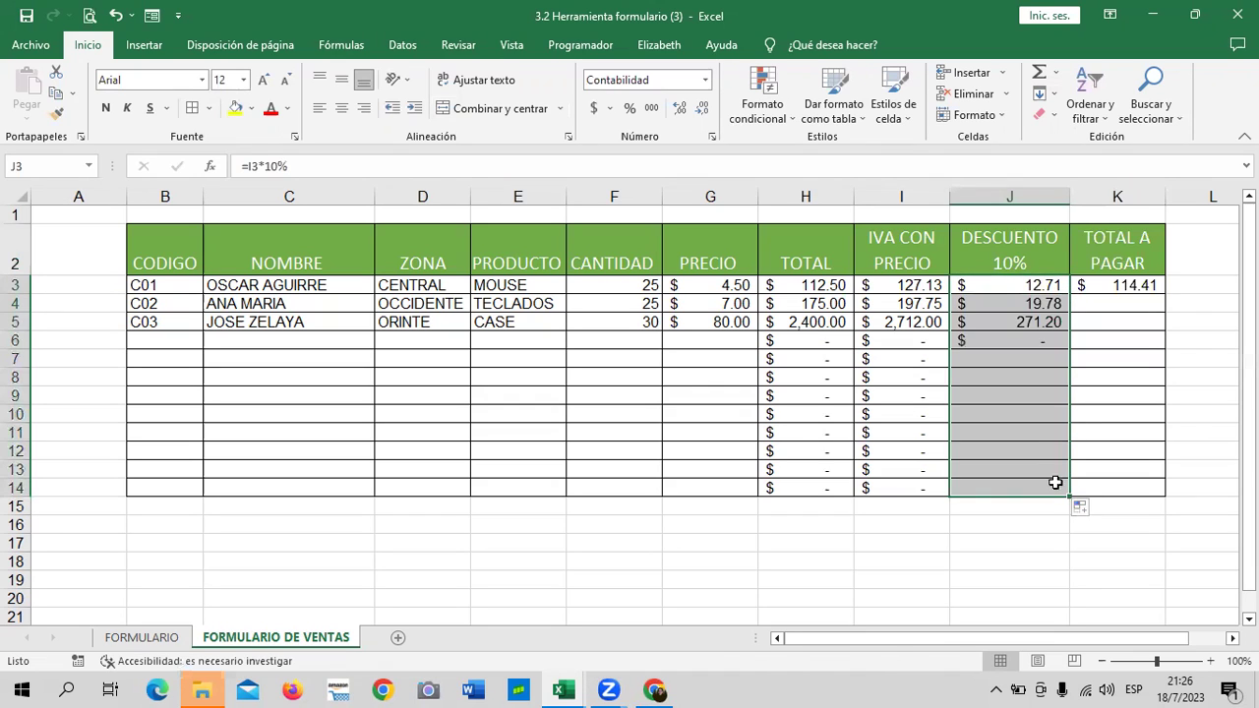
left_click(1139, 286)
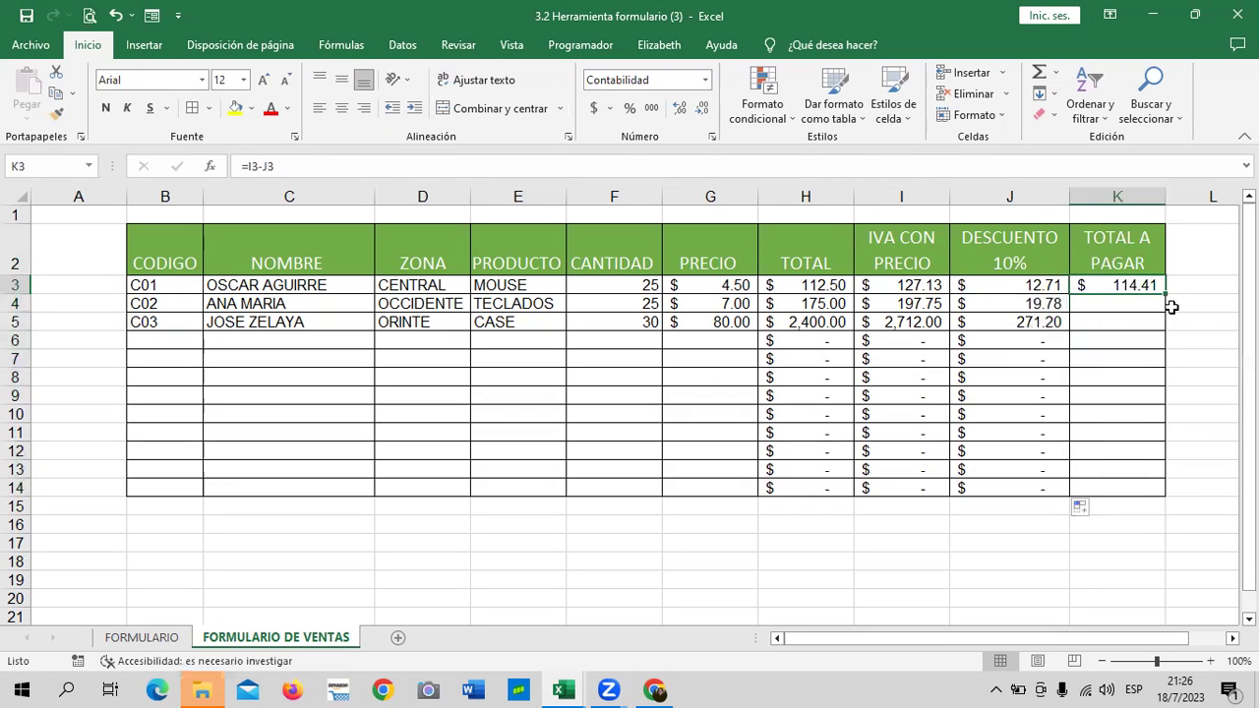
left_click_drag(1166, 295, 1161, 491)
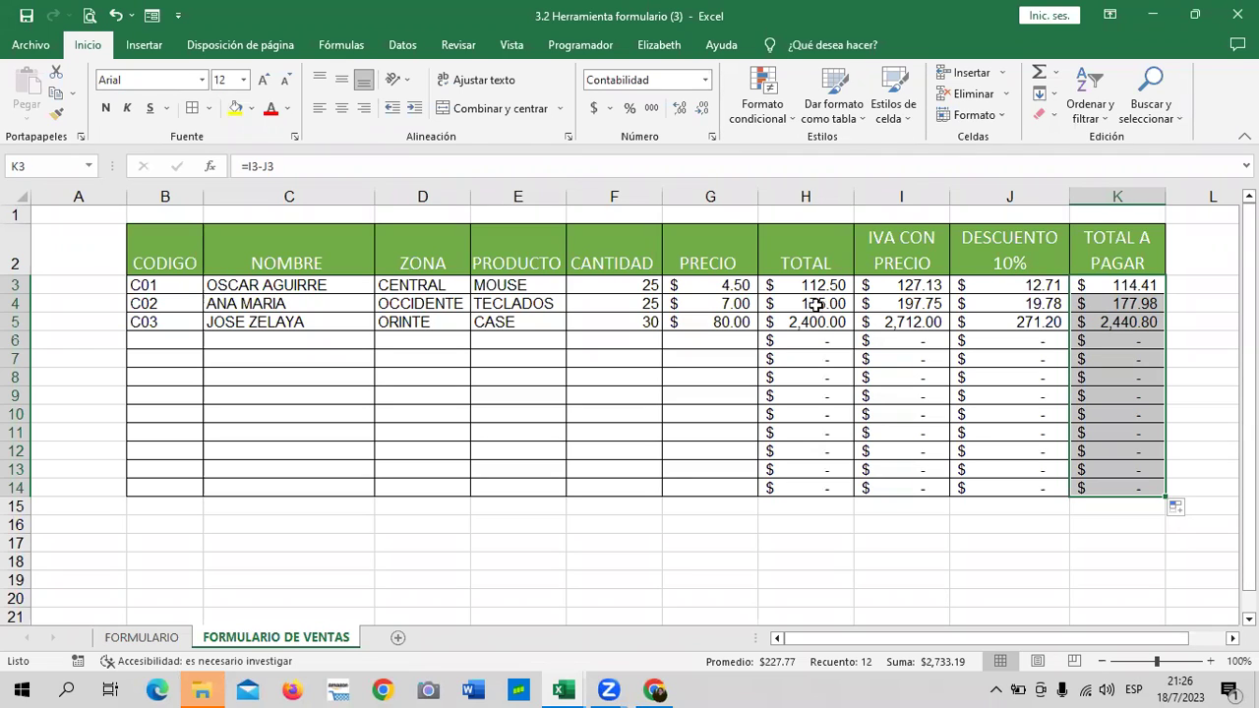
left_click(1117, 412)
left_click(618, 298)
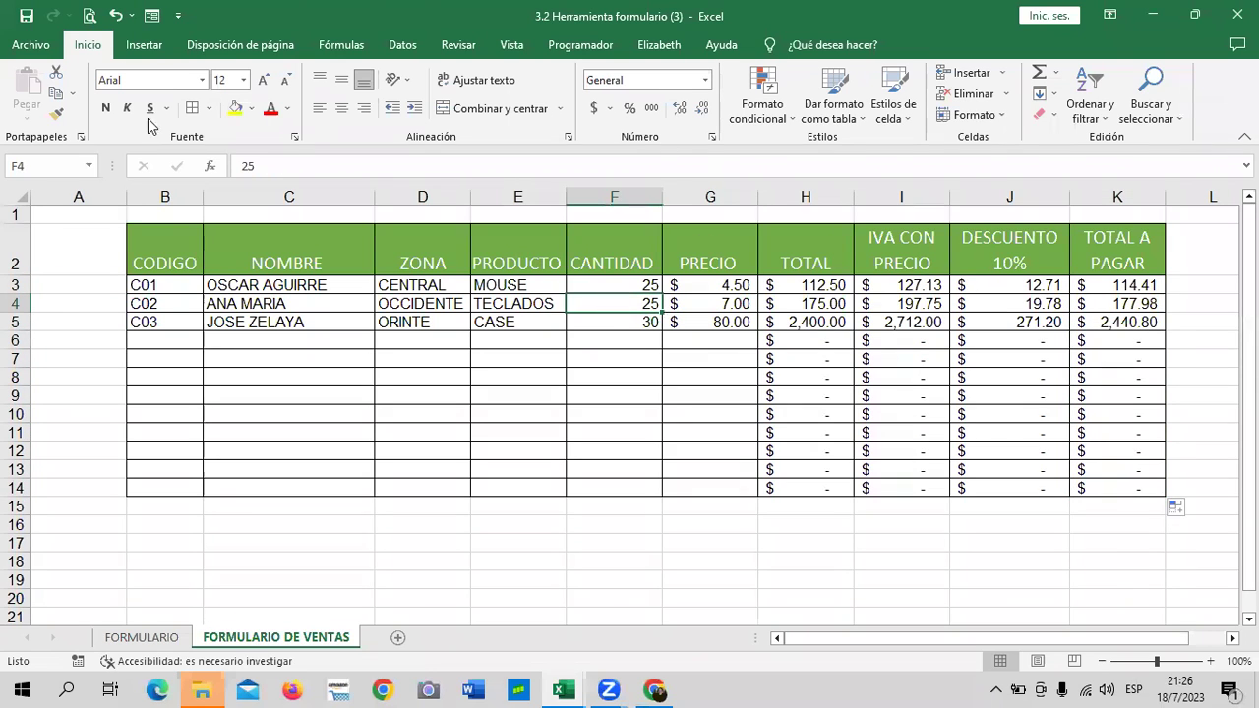
Open the FORMULARIO DE VENTAS data form on record C01 and move it aside.
left_click(151, 15)
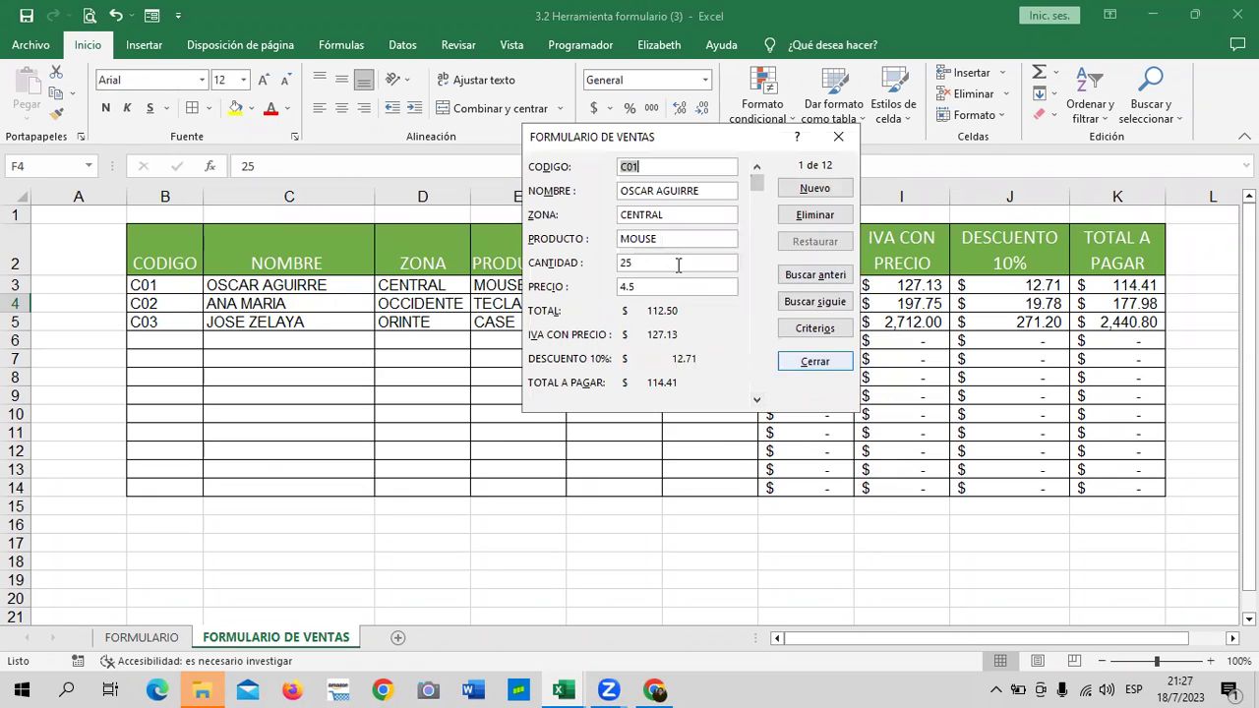
left_click_drag(713, 148, 678, 161)
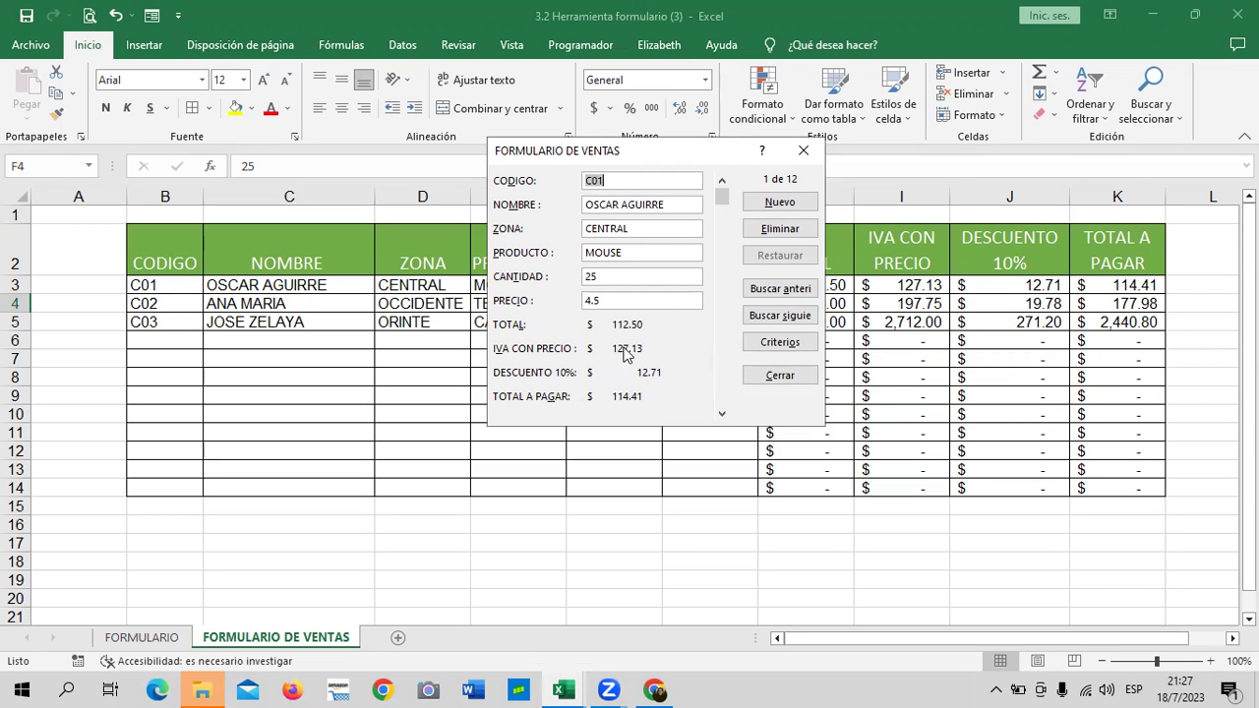
Add new record C04 via the data form: CENTRAL, MONITORES, quantity 15, price 85.
left_click(781, 204)
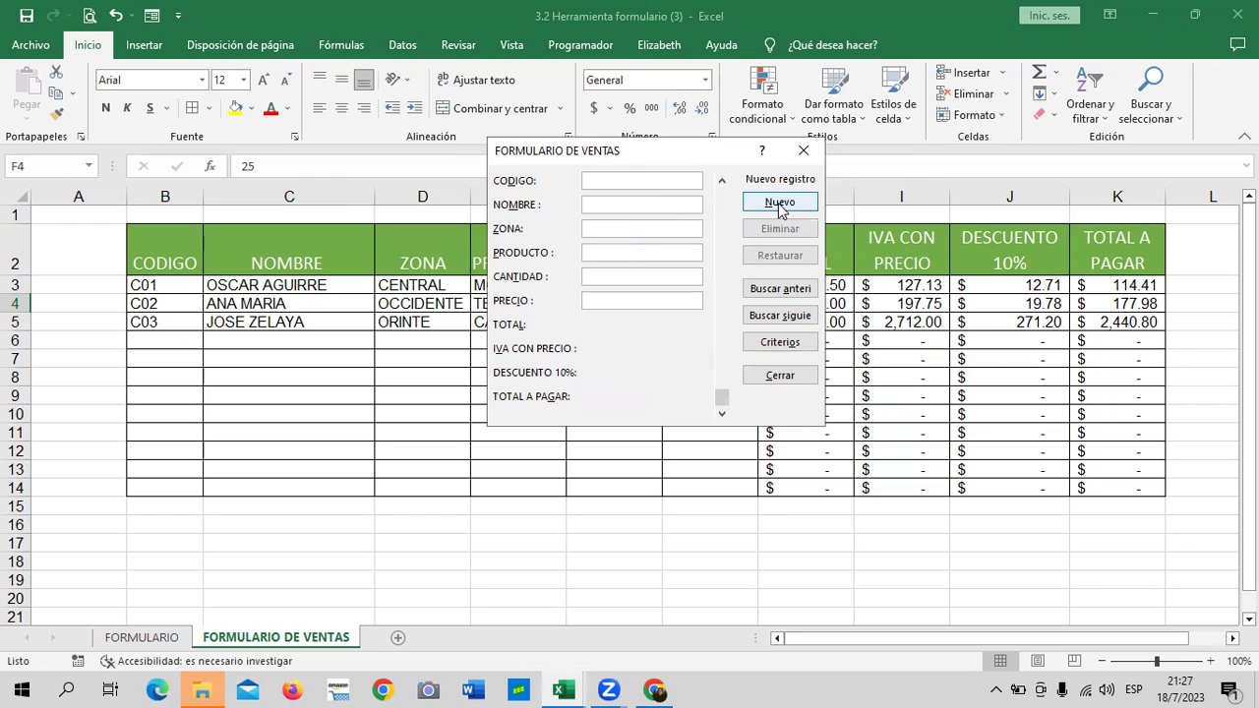
type("C04")
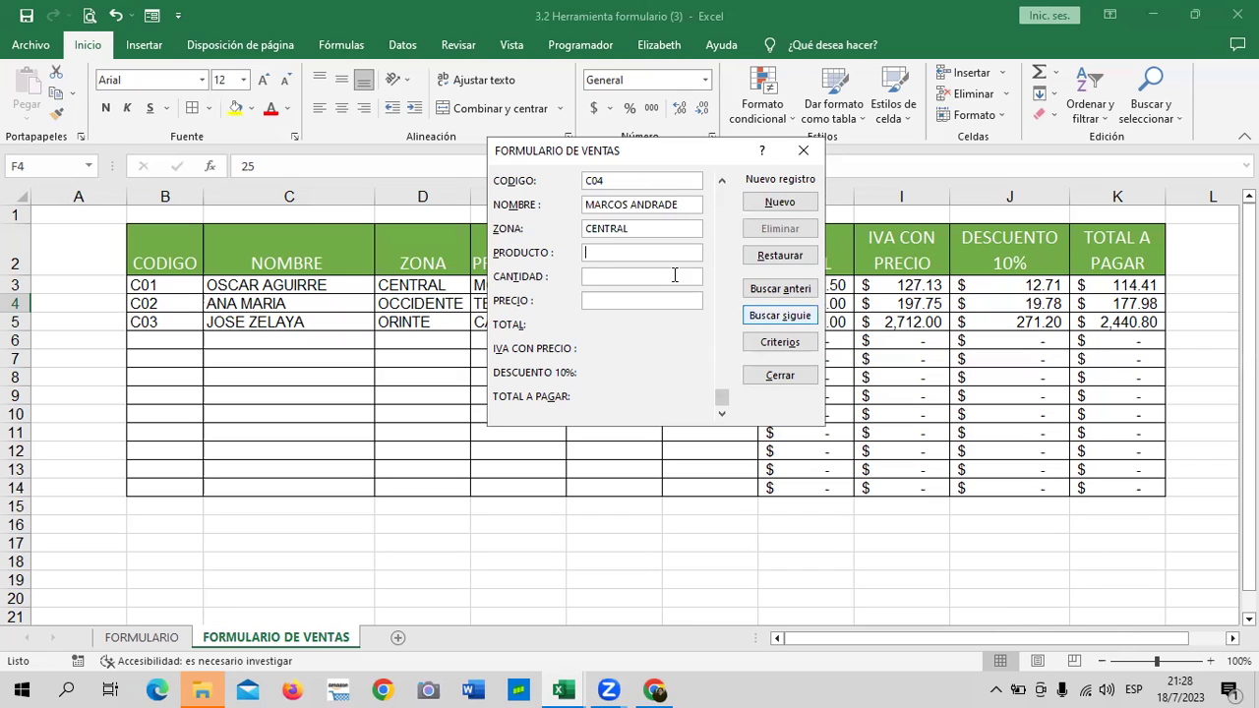
left_click_drag(666, 156, 668, 149)
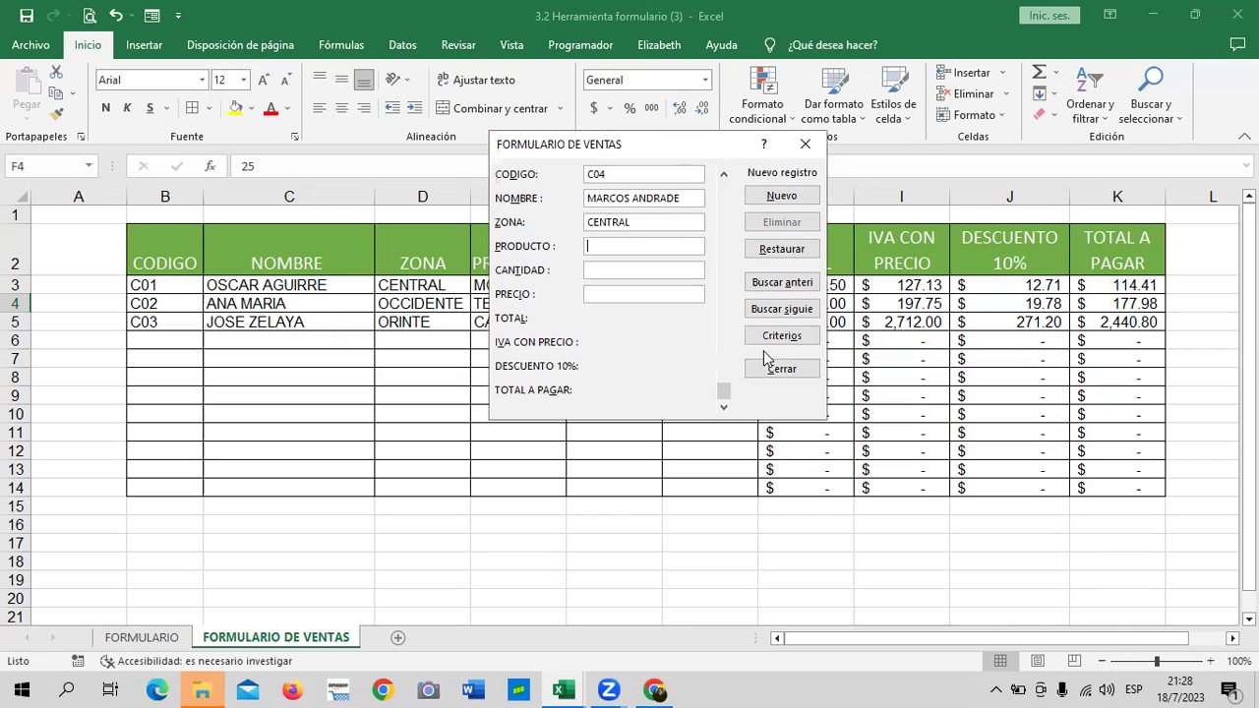
type("MONITOTES")
key("BackSpace")
key("BackSpace")
key("BackSpace")
type("RES")
type("15")
key("Tab")
type("8")
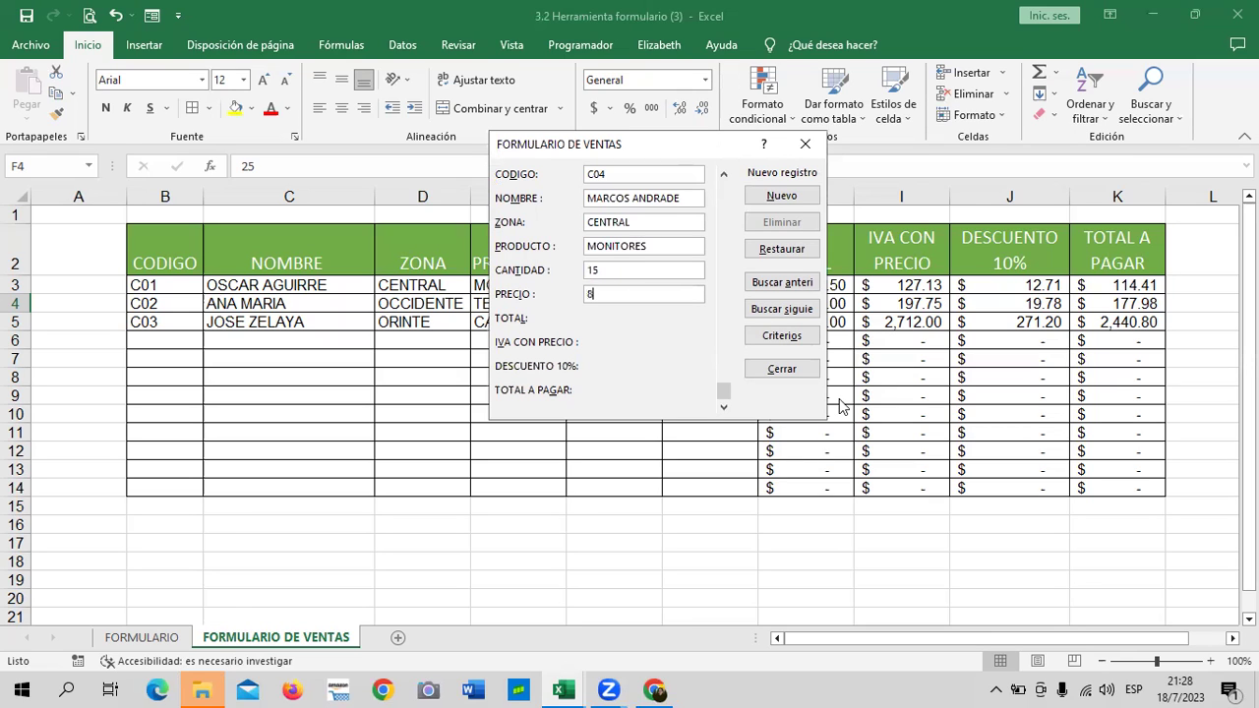
type("5")
key("Tab")
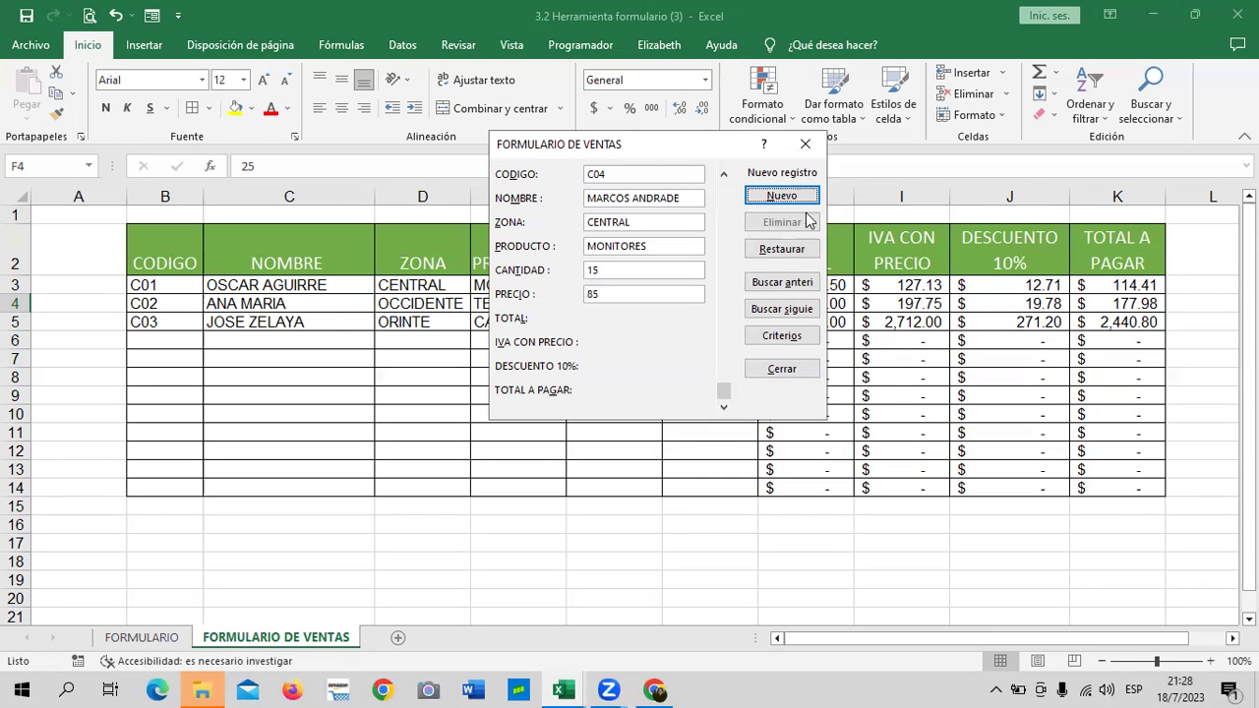
left_click(645, 297)
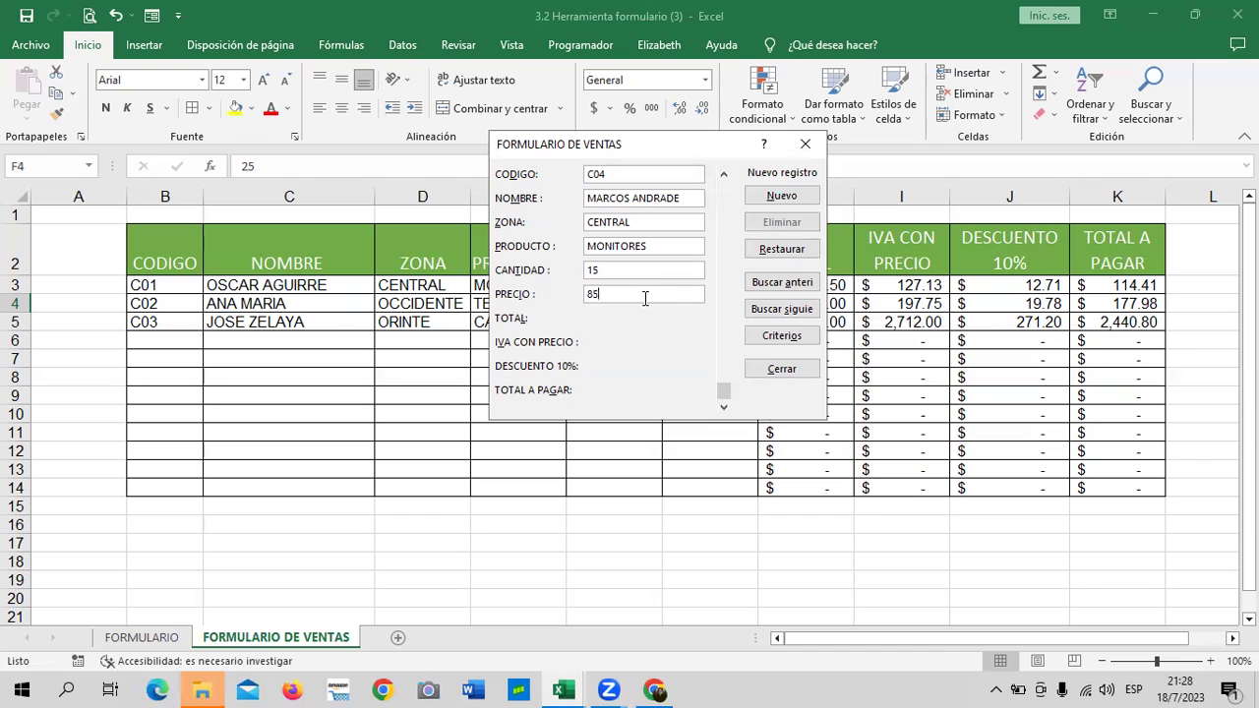
key("Return")
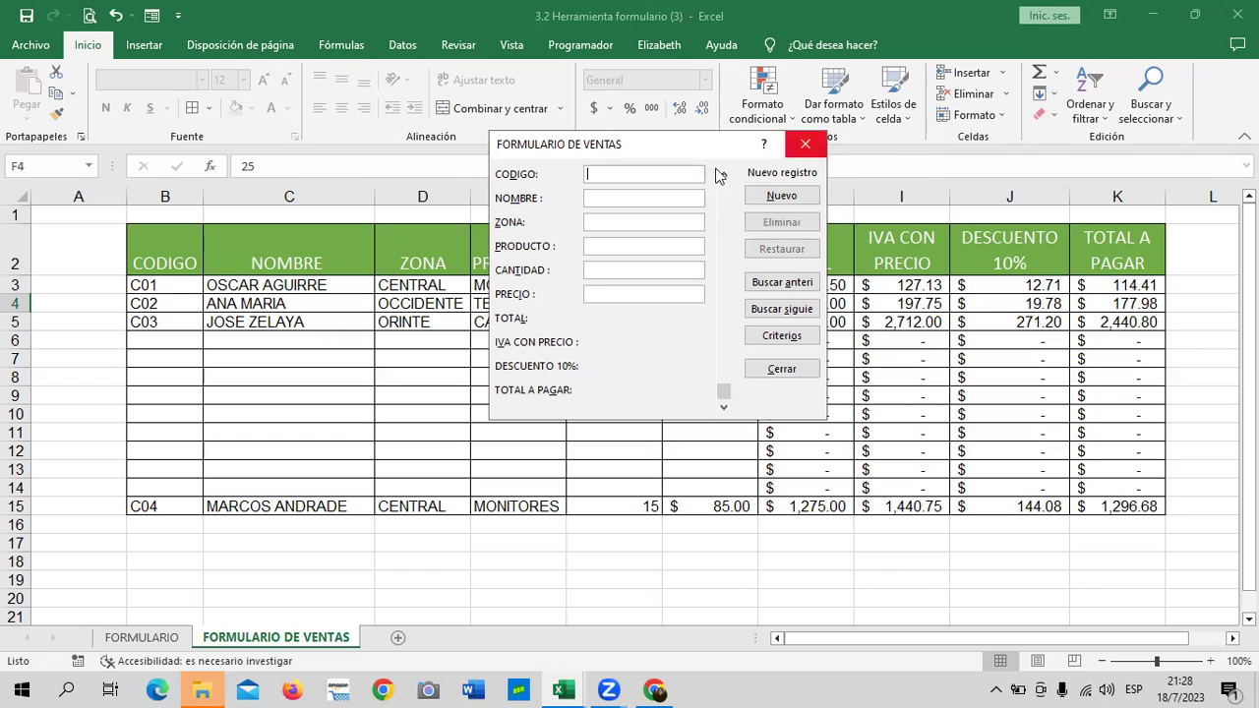
Bring up record C04 in the form, delete it, and move to a blank record after C03.
left_click(784, 282)
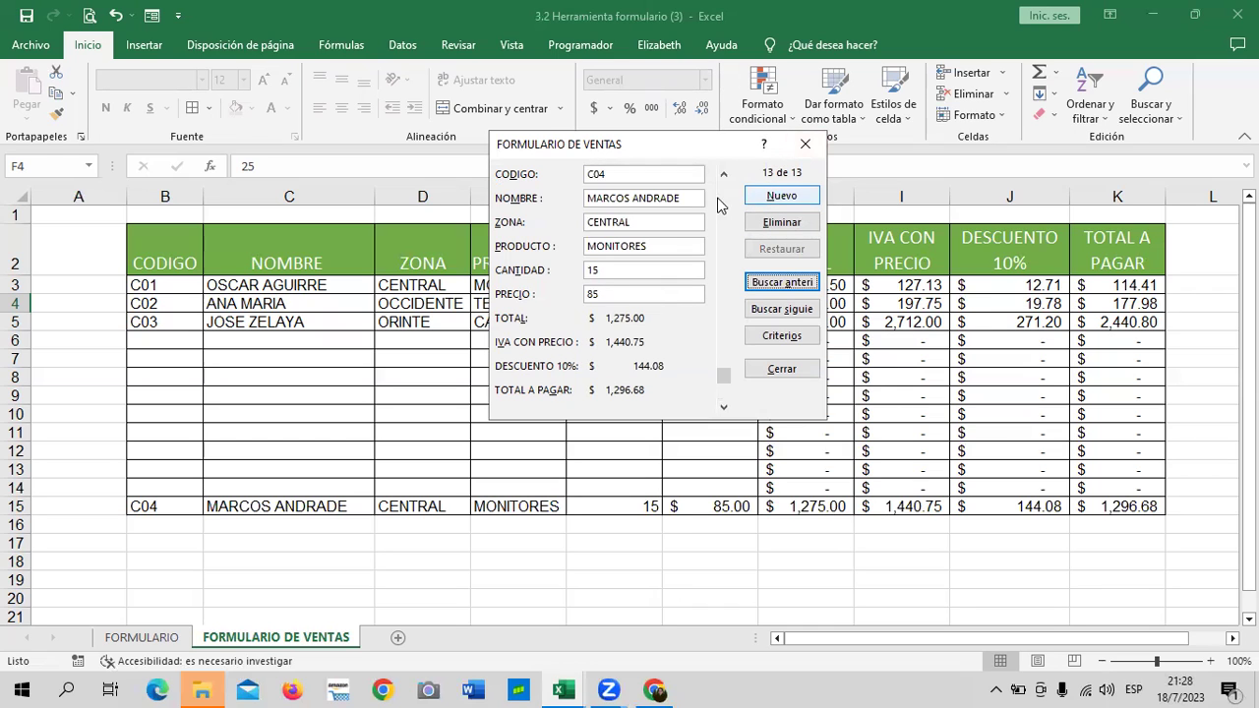
left_click(782, 223)
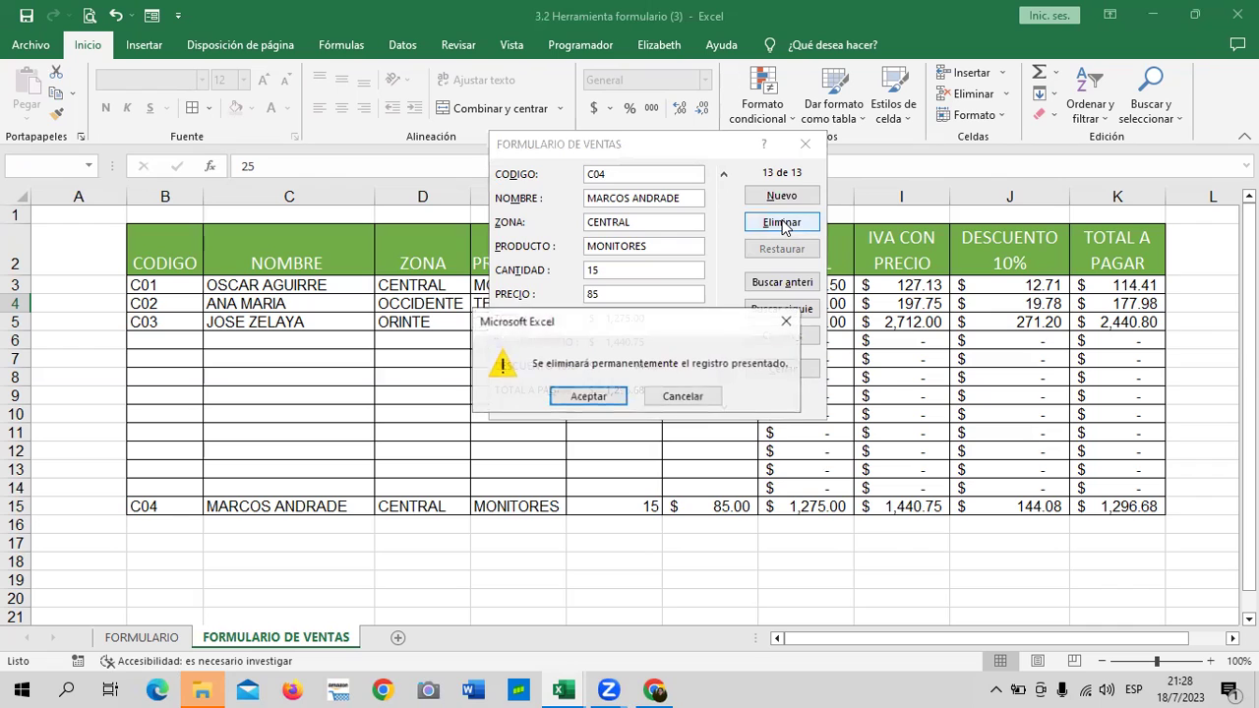
left_click(602, 393)
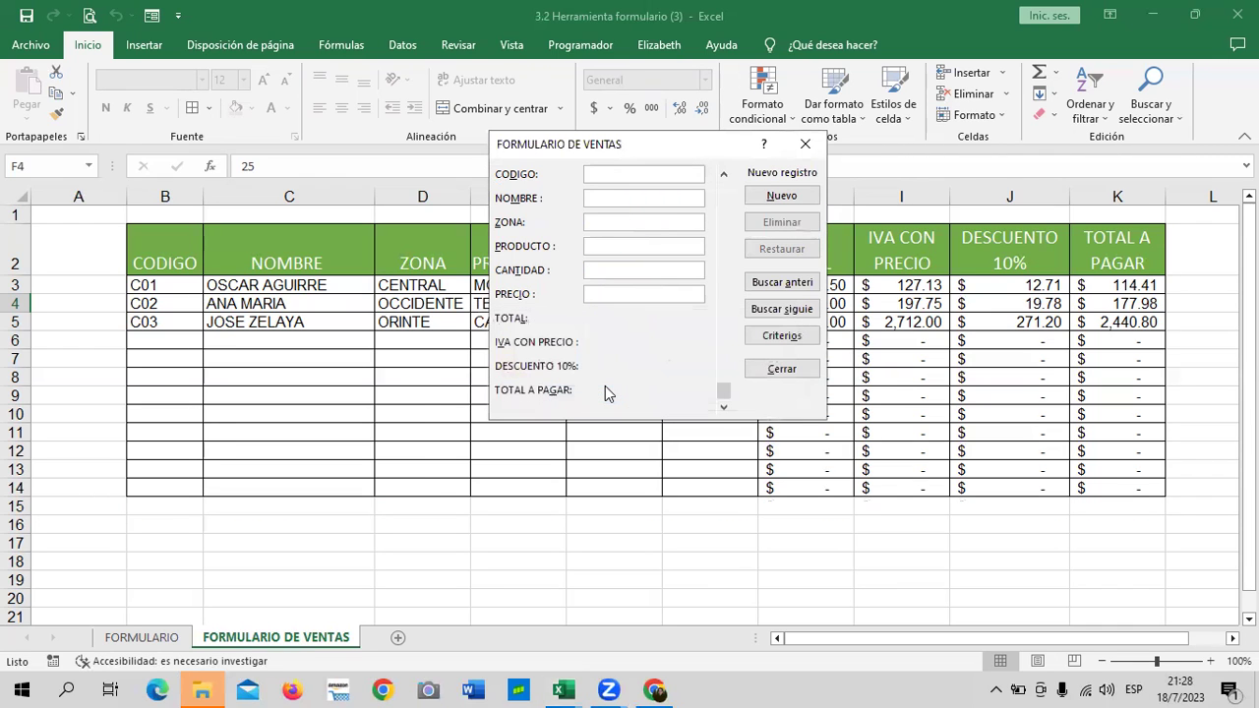
left_click_drag(723, 379, 726, 243)
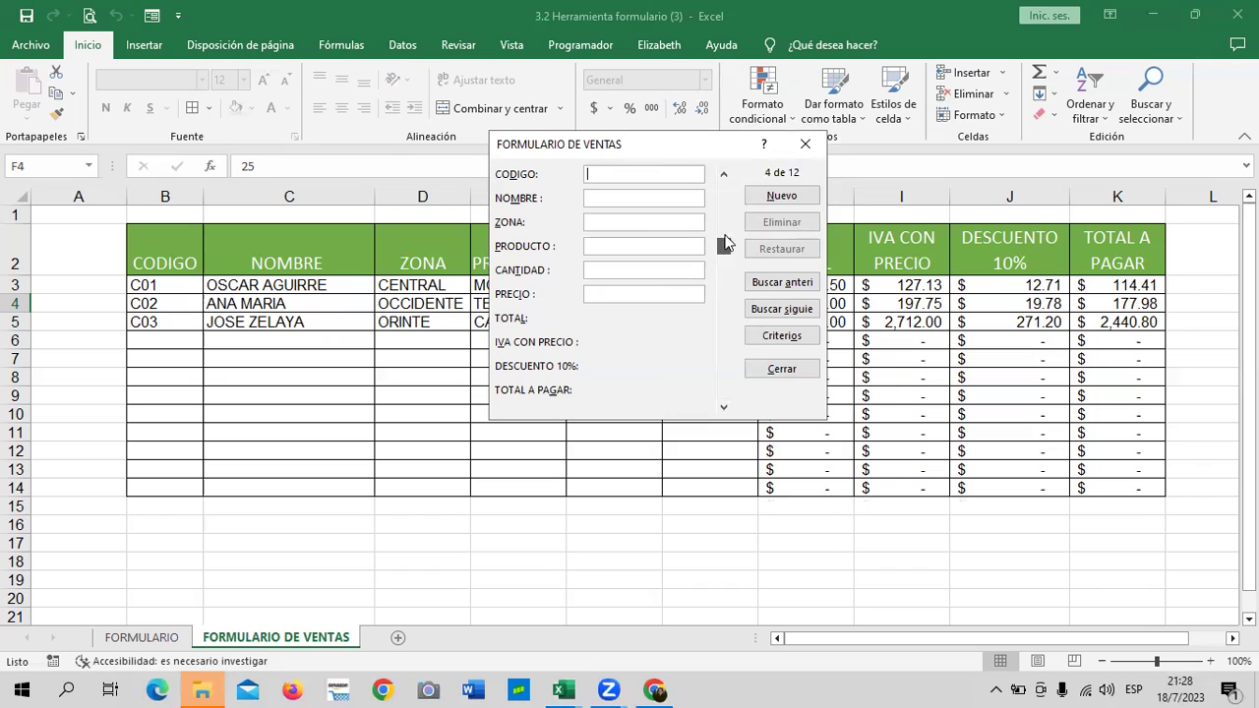
left_click_drag(725, 244, 728, 222)
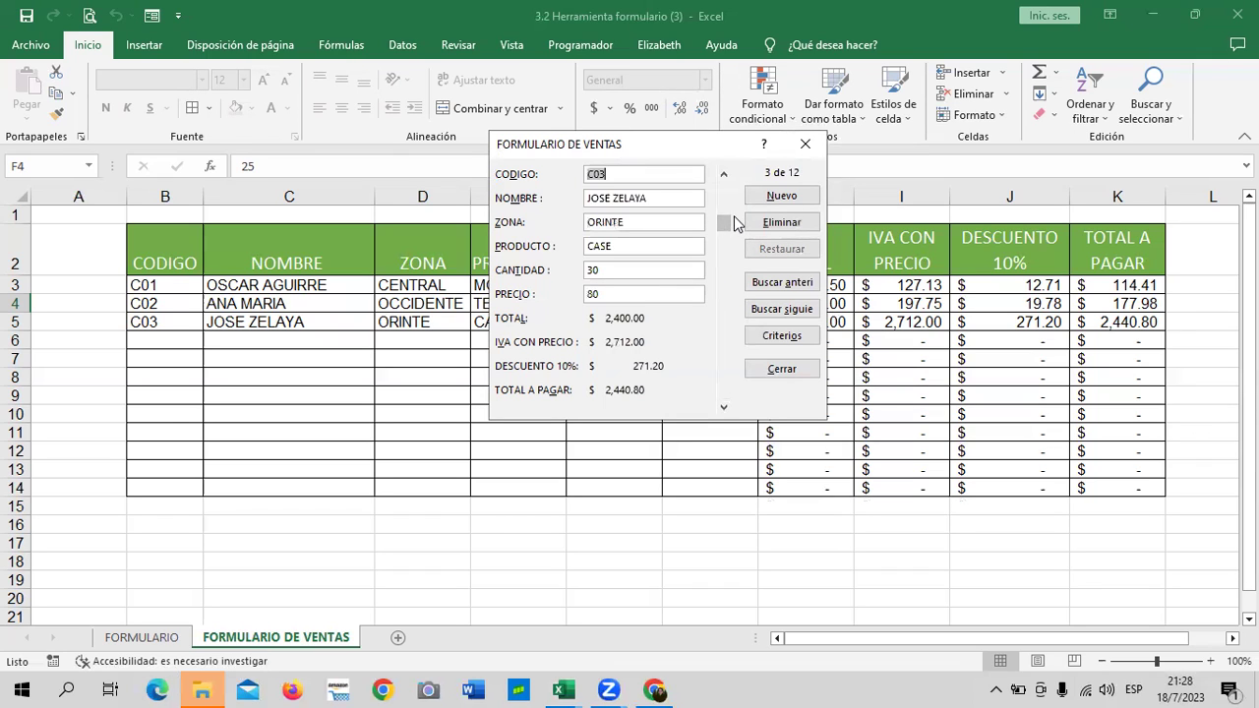
left_click(646, 295)
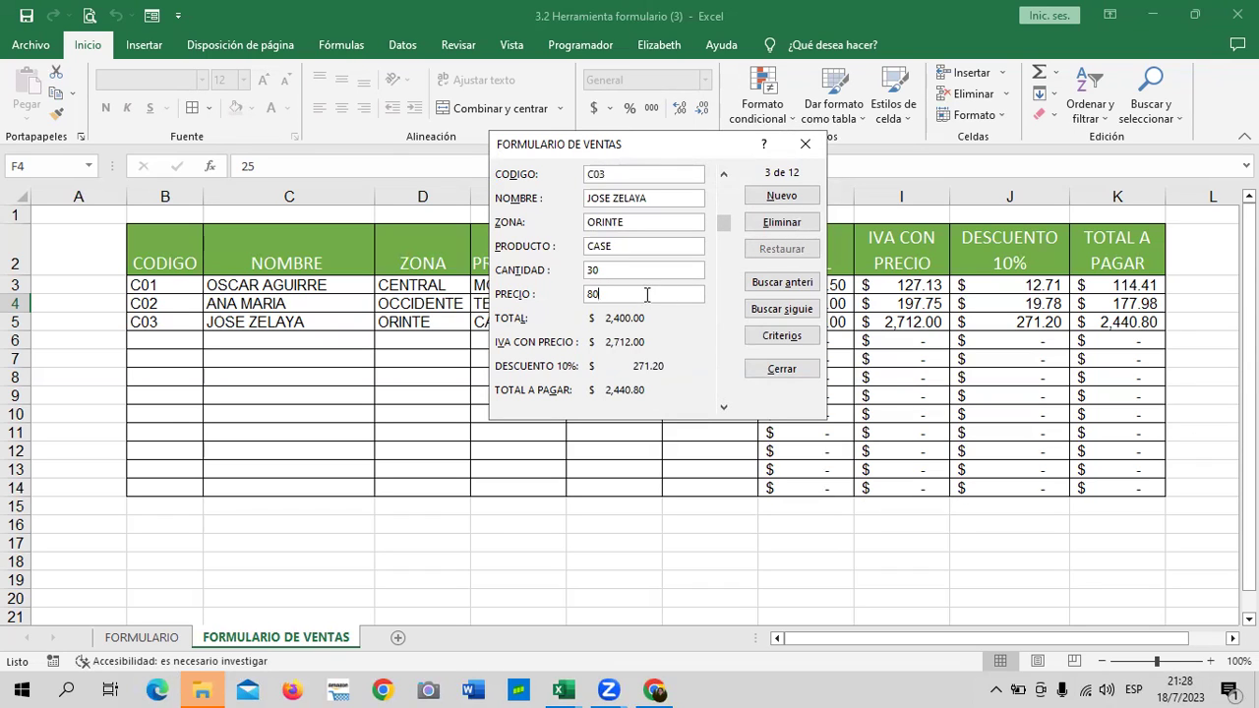
key("Return")
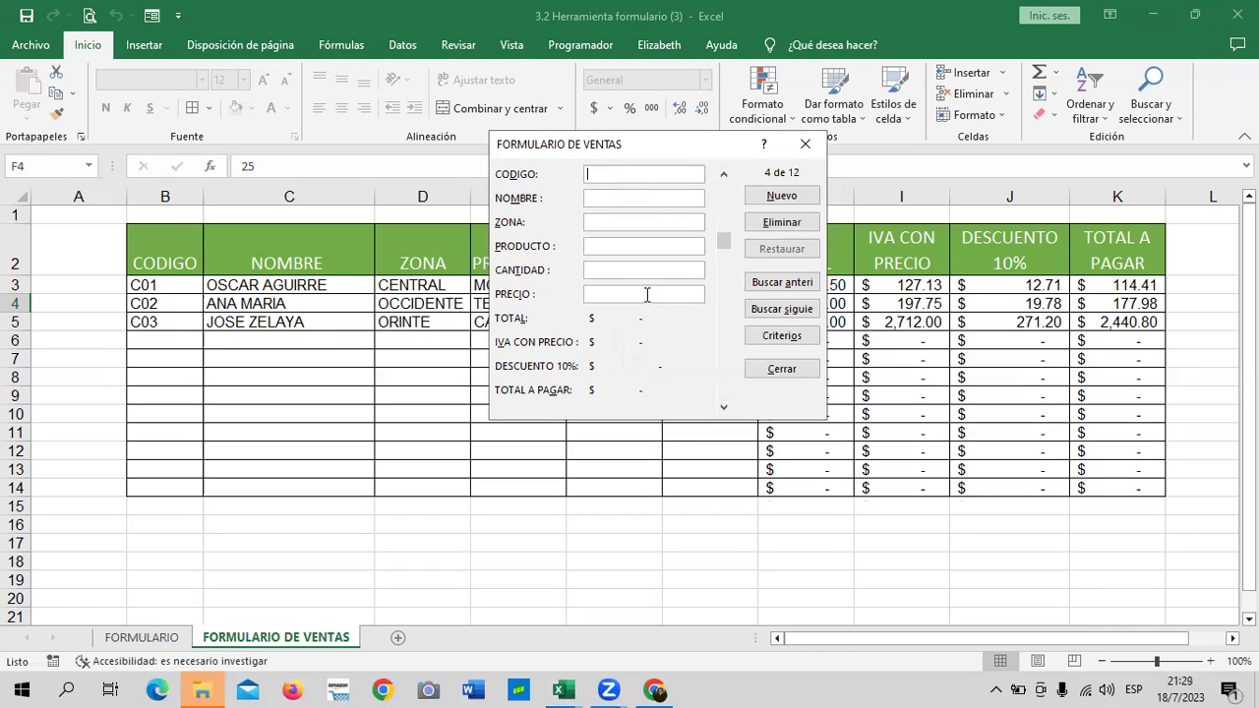
Add record C04 with the customer's name, CENTRAL, MONITORES, quantity 15, price 85.
type("C04")
type("MARCOS ANDREADE")
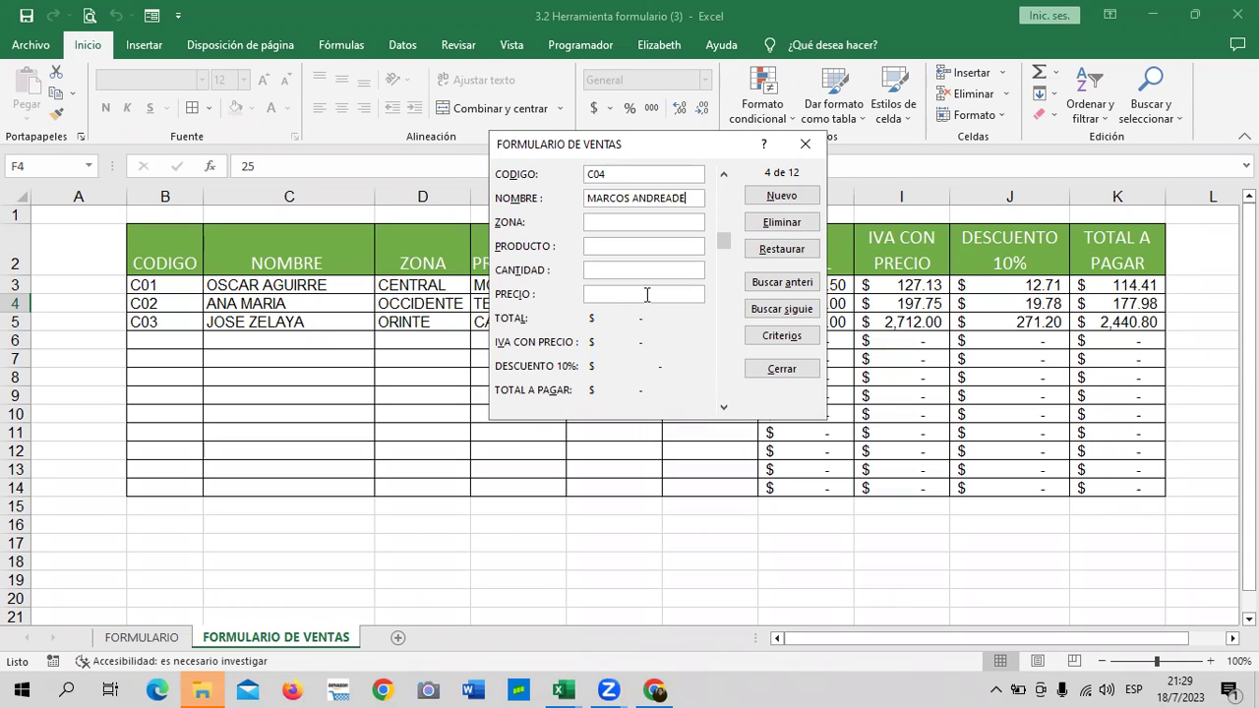
key("BackSpace")
key("BackSpace")
key("BackSpace")
key("BackSpace")
type("ADE")
key("Caps_Lock")
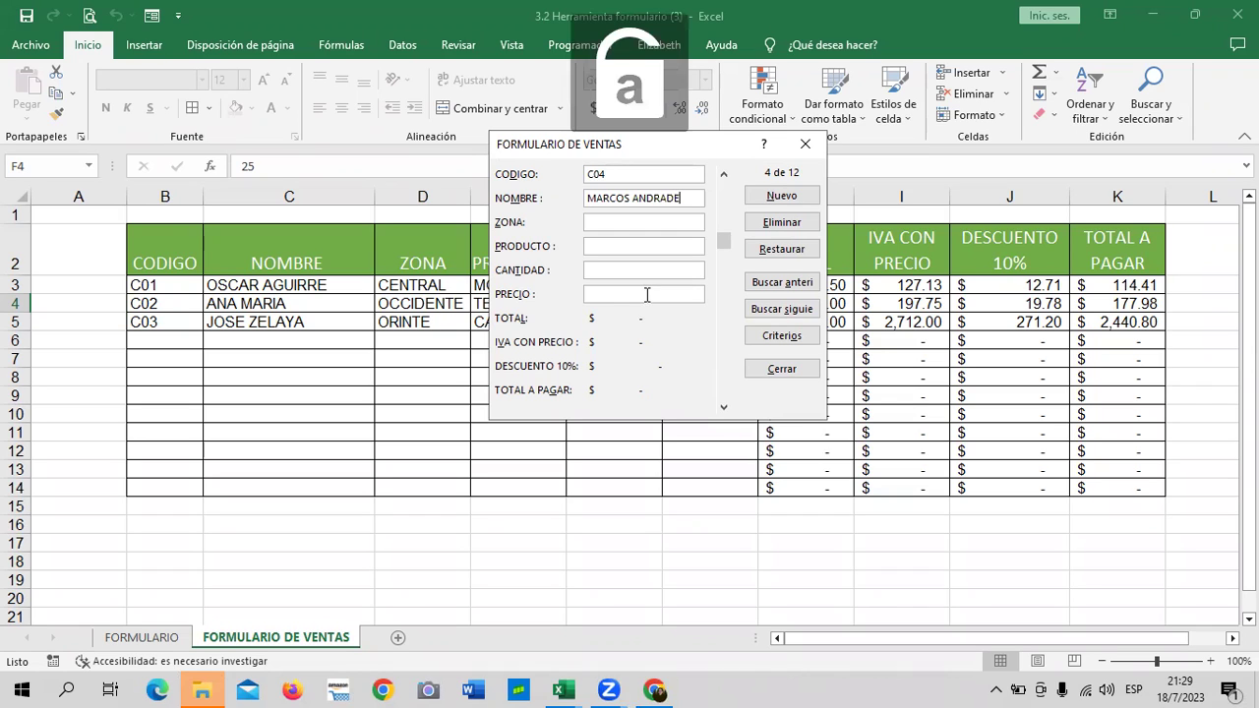
key("Caps_Lock")
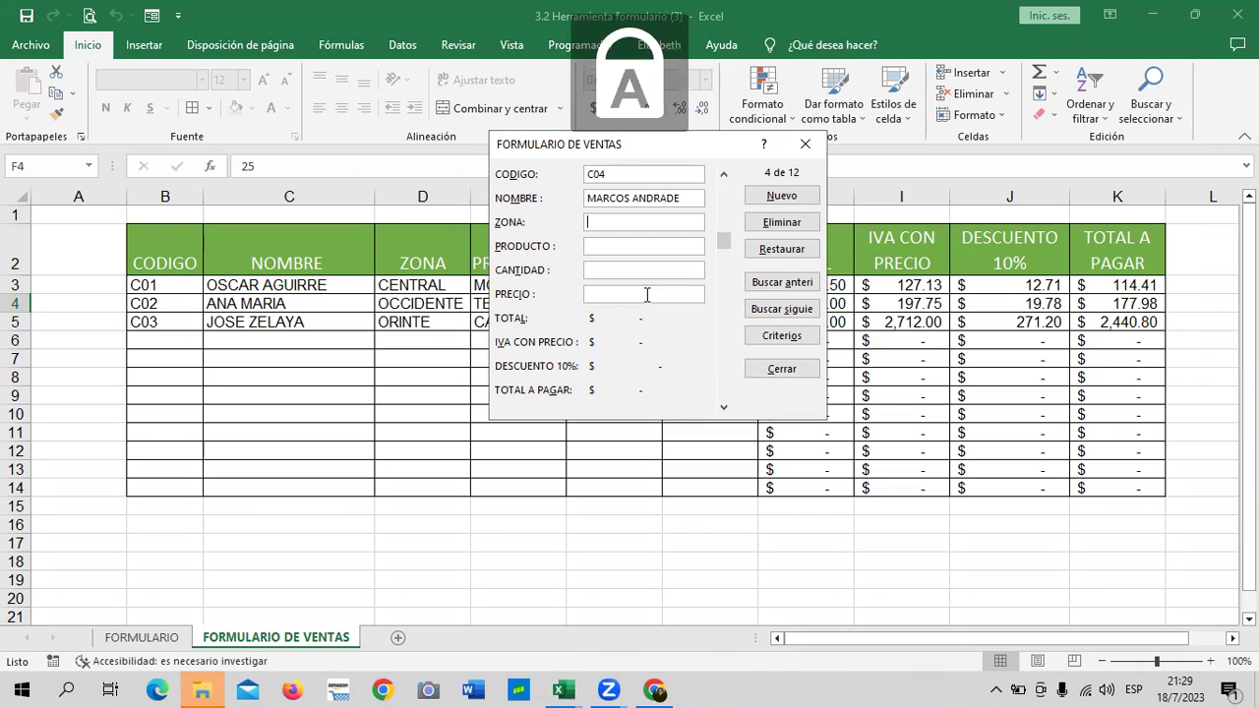
key("Tab")
type("CENTRAL")
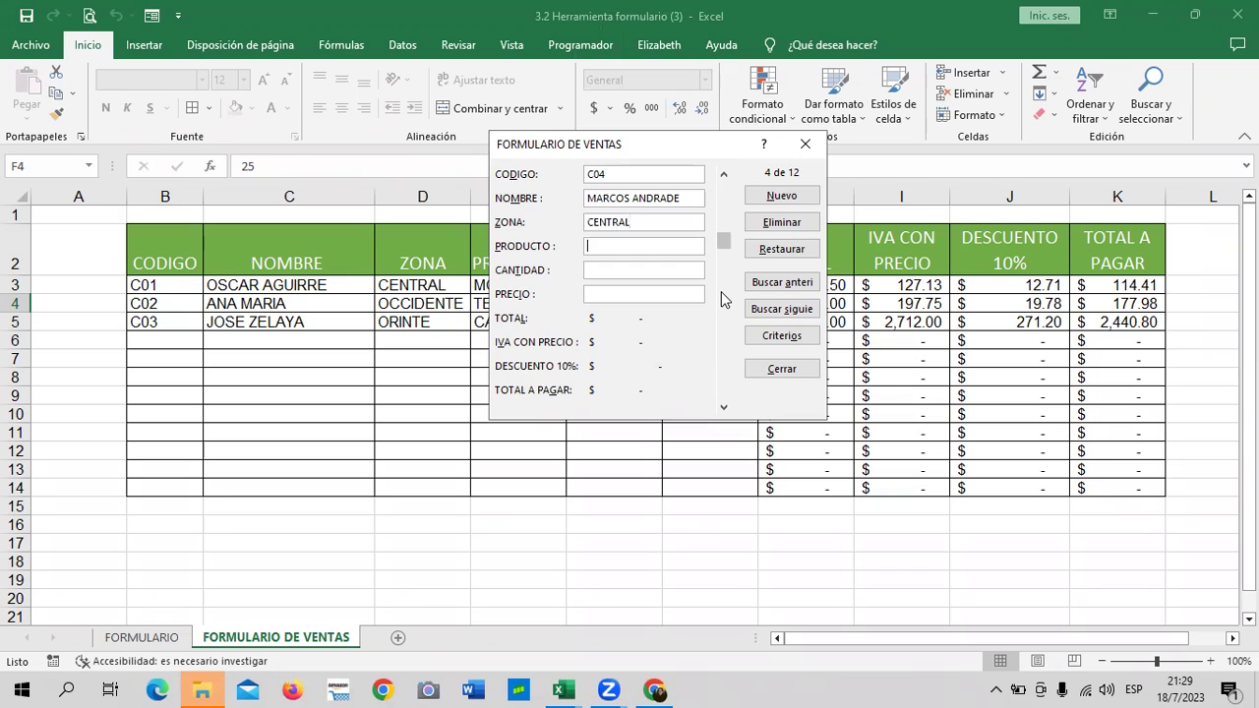
type("MONITORES")
type("15")
type("85")
key("Return")
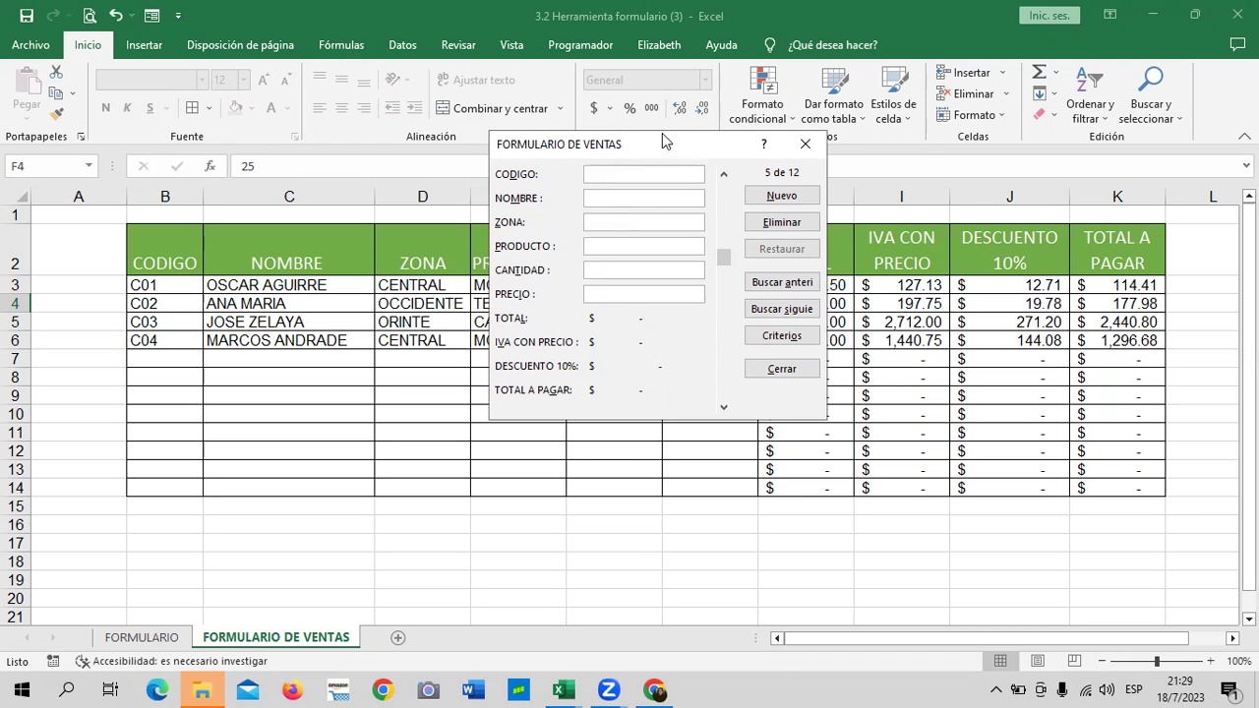
Move the data form aside and close it, leaving C04 in row 6.
left_click_drag(664, 138, 515, 144)
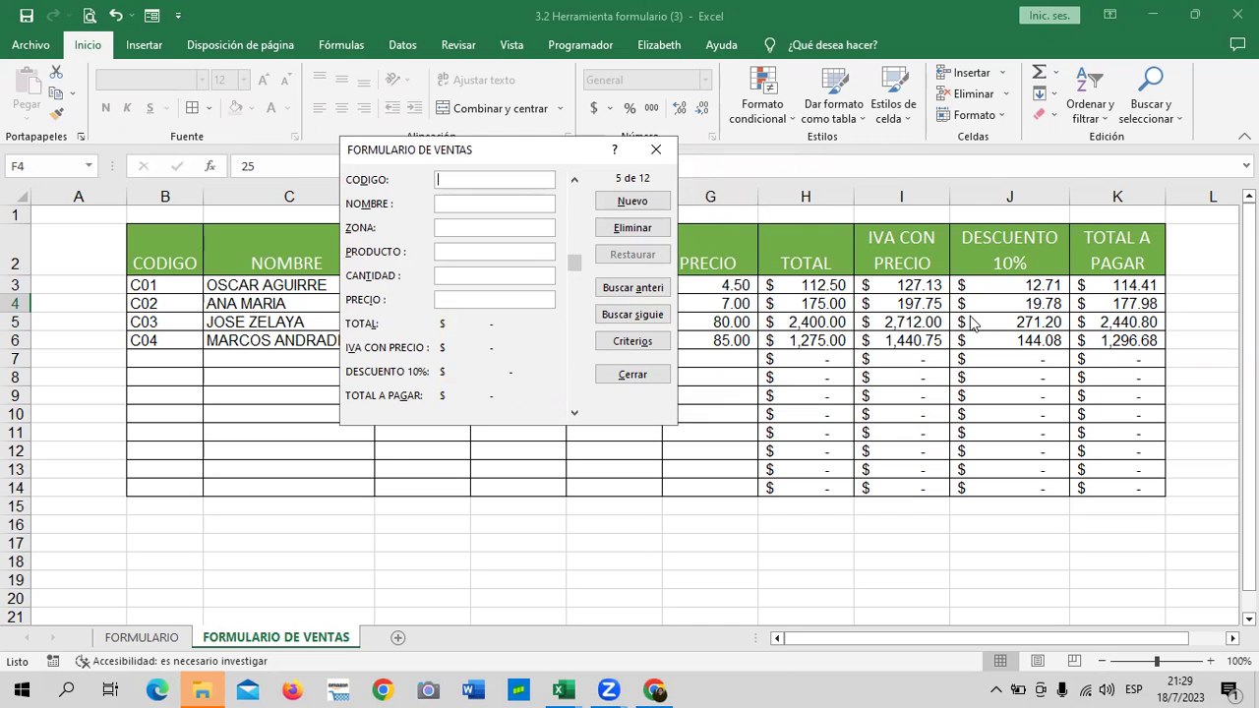
left_click(656, 151)
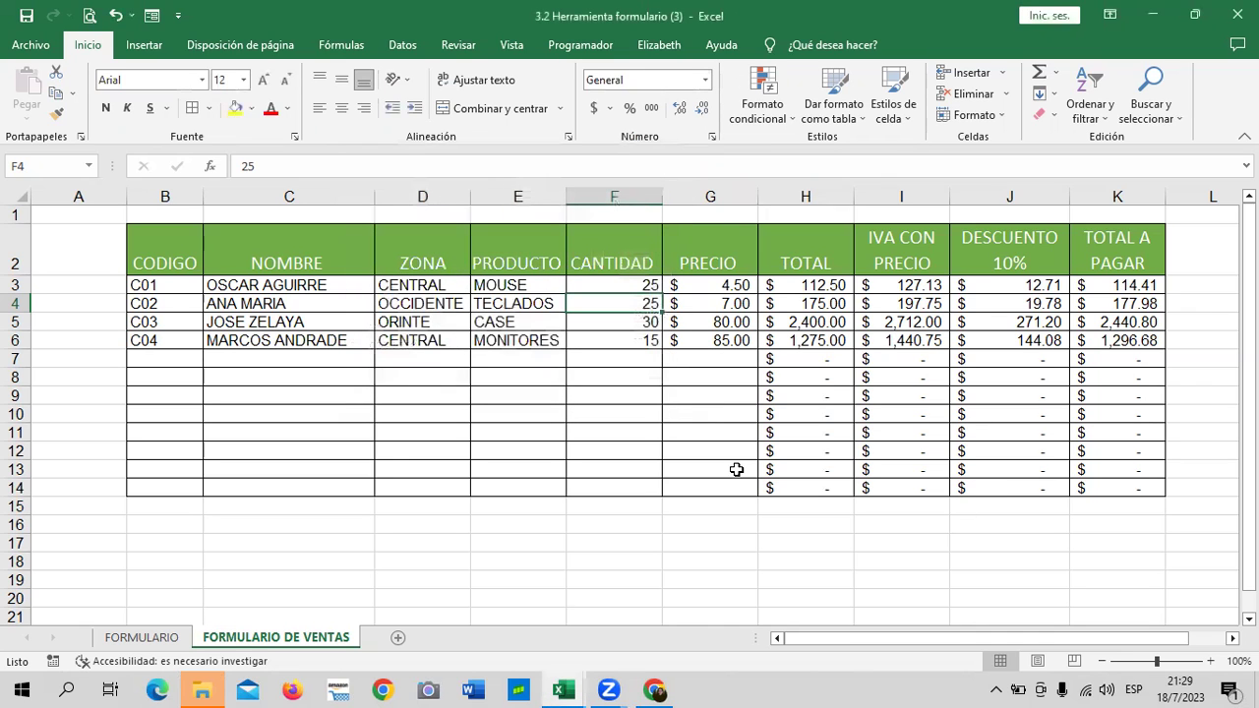
scroll(736, 469, "down", 1)
scroll(735, 469, "up", 1)
left_click(674, 411)
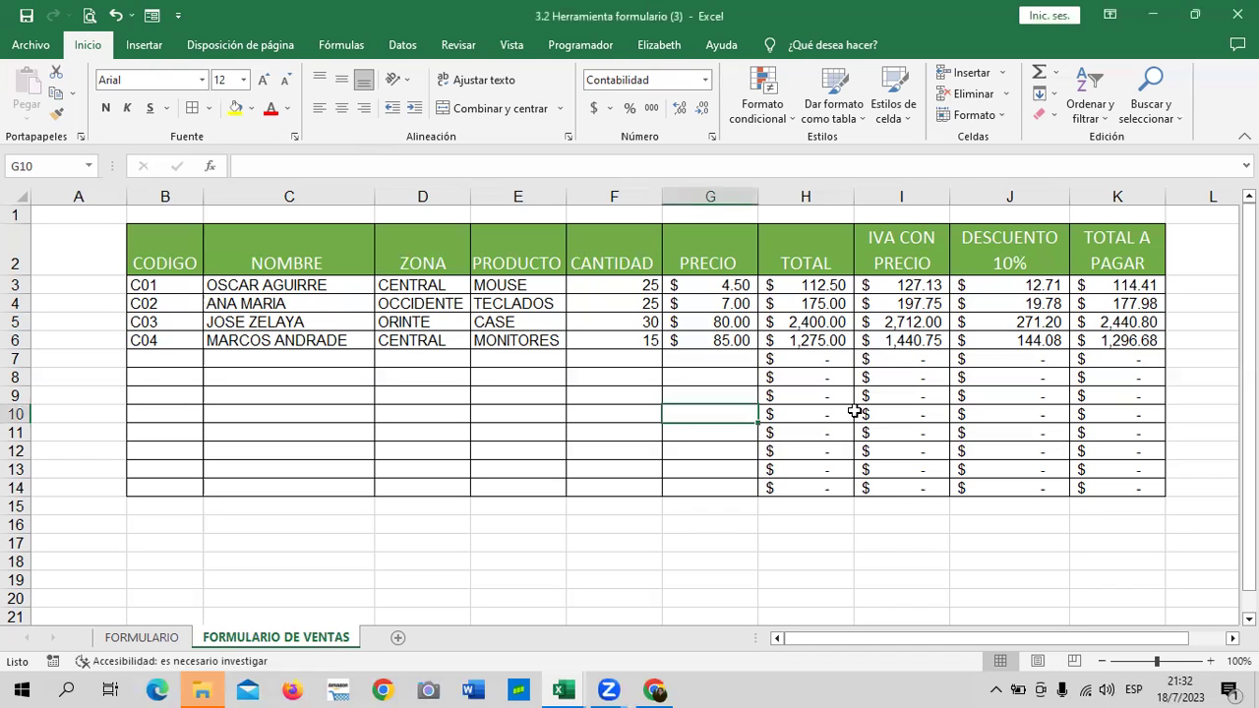
Clear the calculated cells H3:K14, from TOTAL through TOTAL A PAGAR.
left_click_drag(794, 286, 1101, 498)
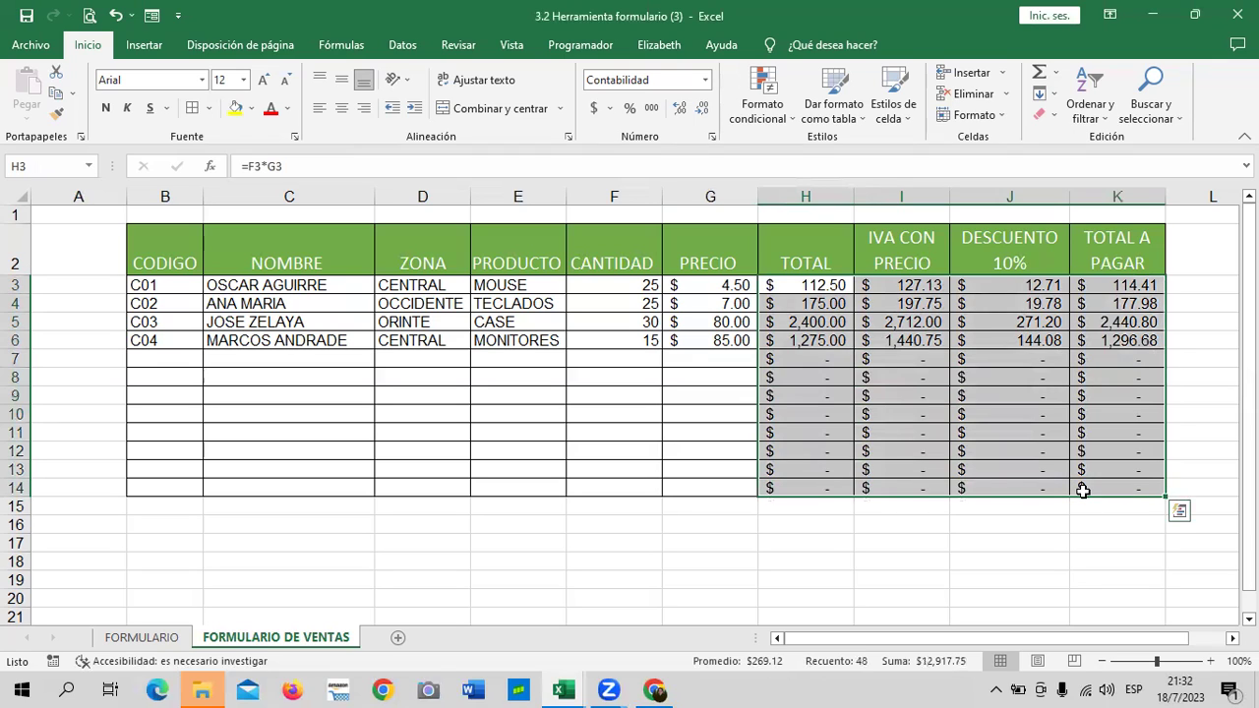
key("Delete")
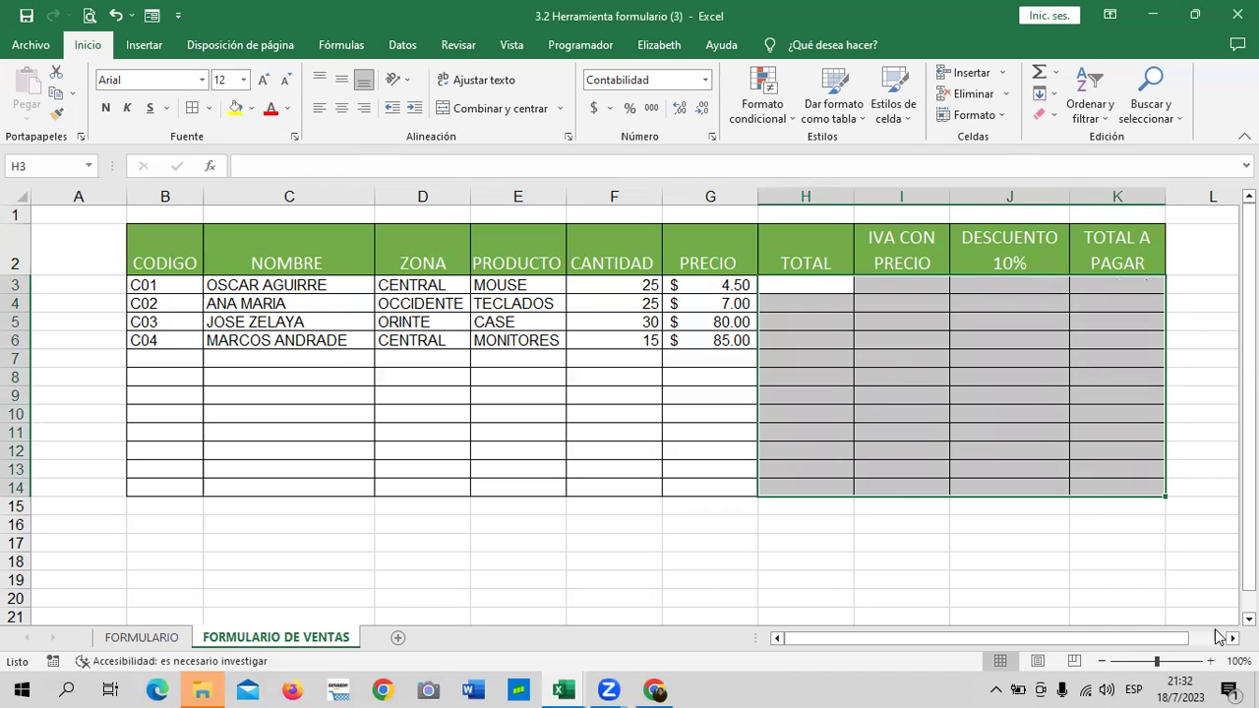
left_click_drag(1109, 646, 1081, 639)
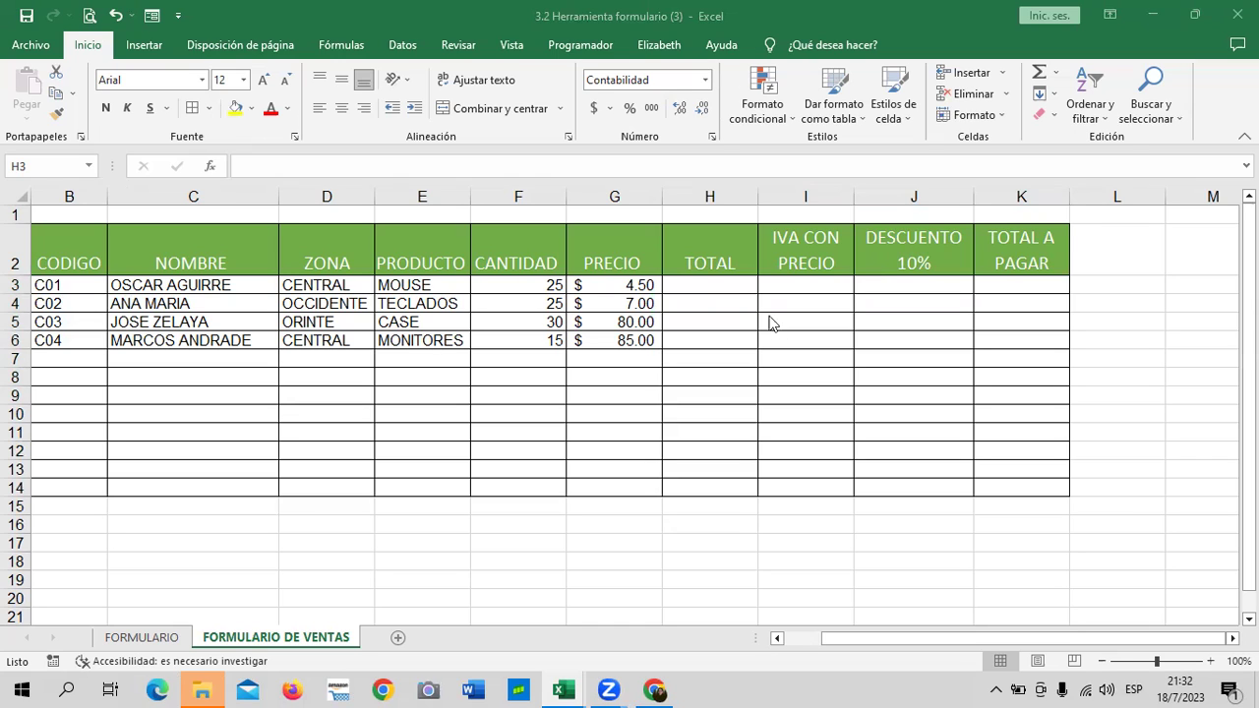
key("ctrl+shift+End")
Enter =F3*G3 in H3 for the first TOTAL of 112.50.
left_click(847, 394)
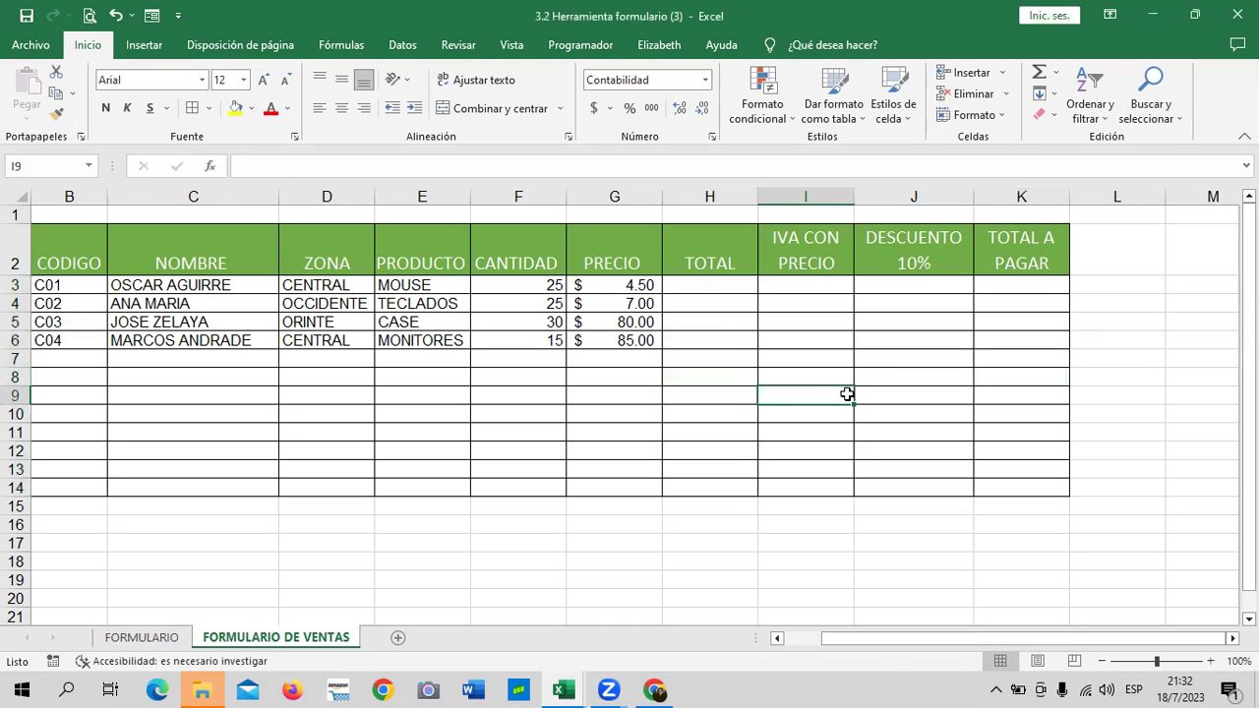
left_click(522, 286)
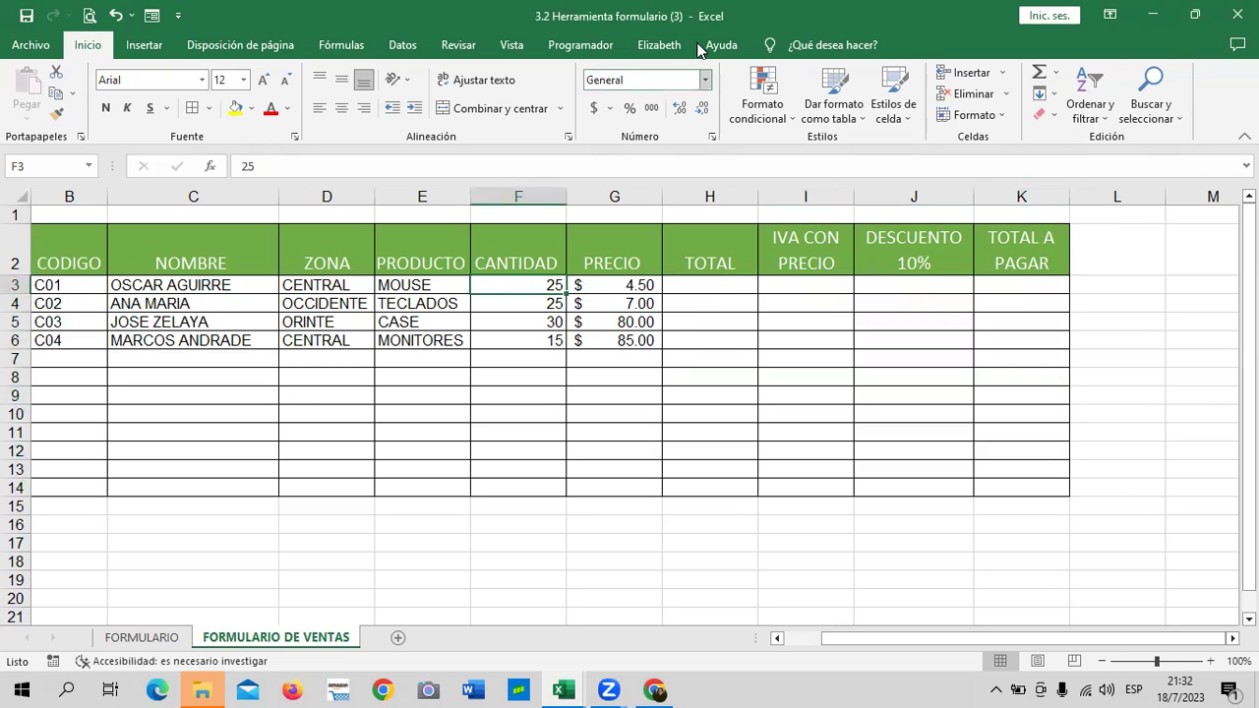
left_click(605, 275)
left_click(630, 284)
left_click(708, 281)
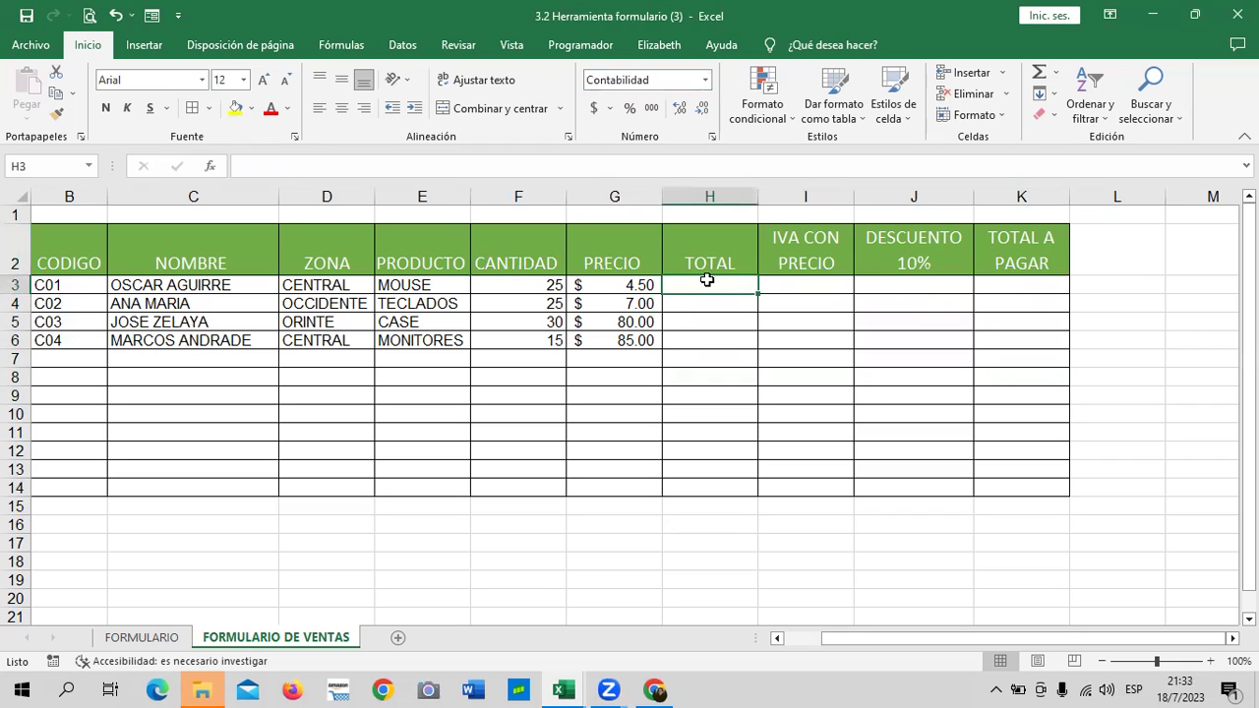
type("=")
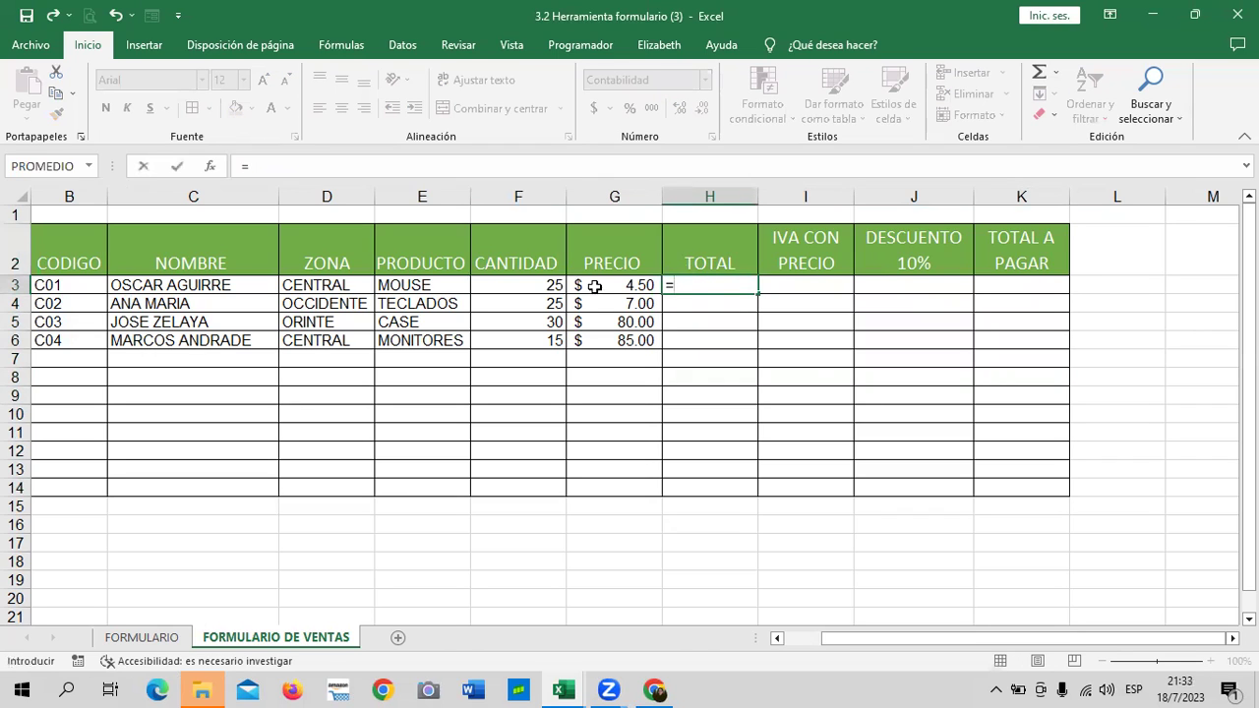
left_click(546, 285)
type("*")
left_click(632, 284)
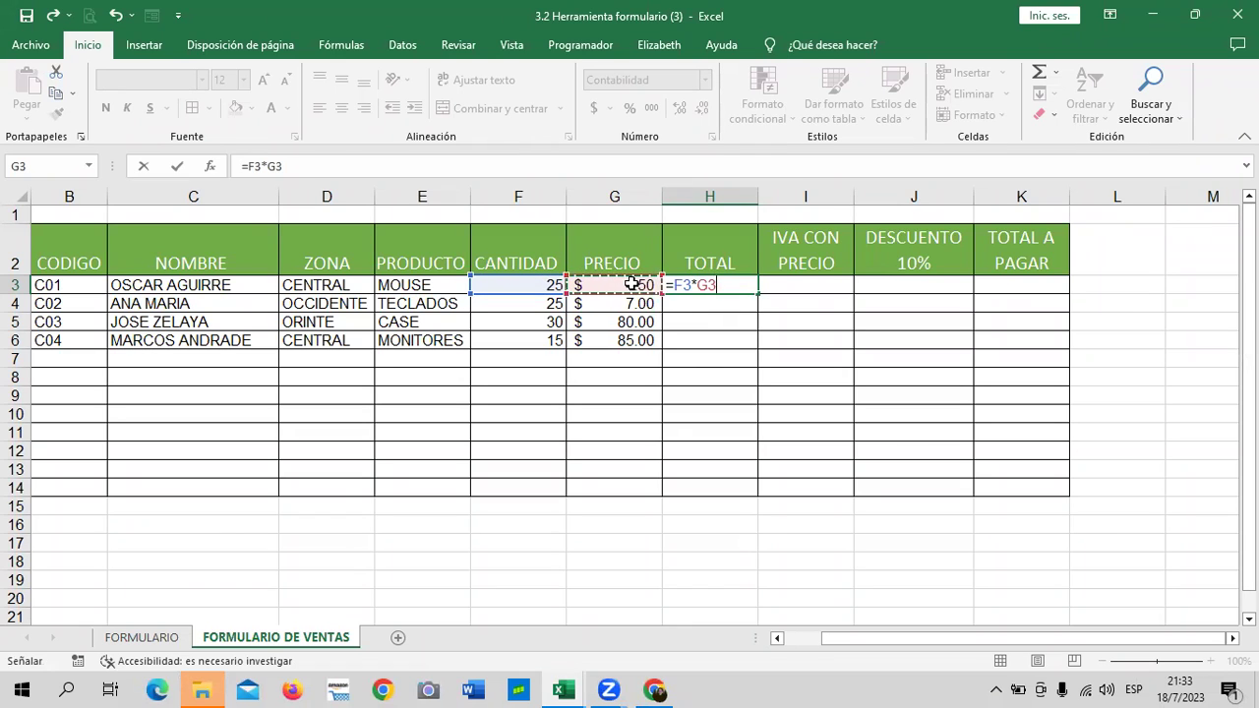
key("Return")
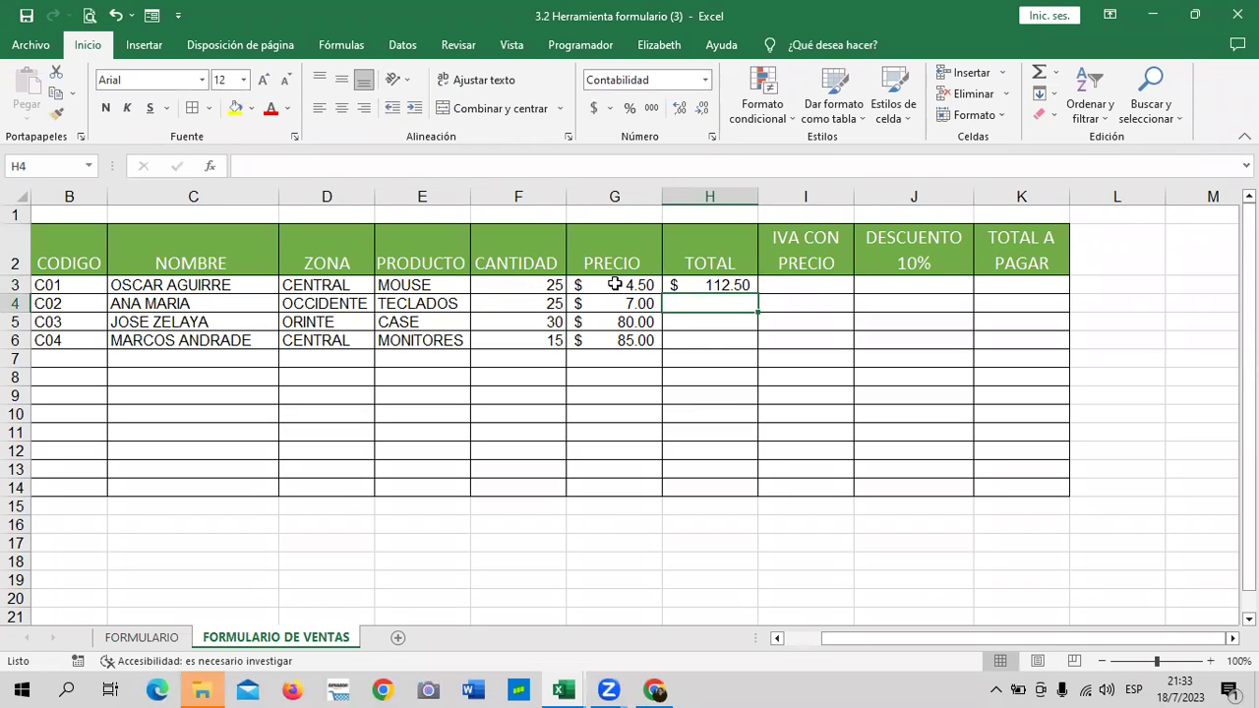
Fill the TOTAL formula down to H14, giving 175.00, 2,400.00 and 1,275.00.
left_click(738, 285)
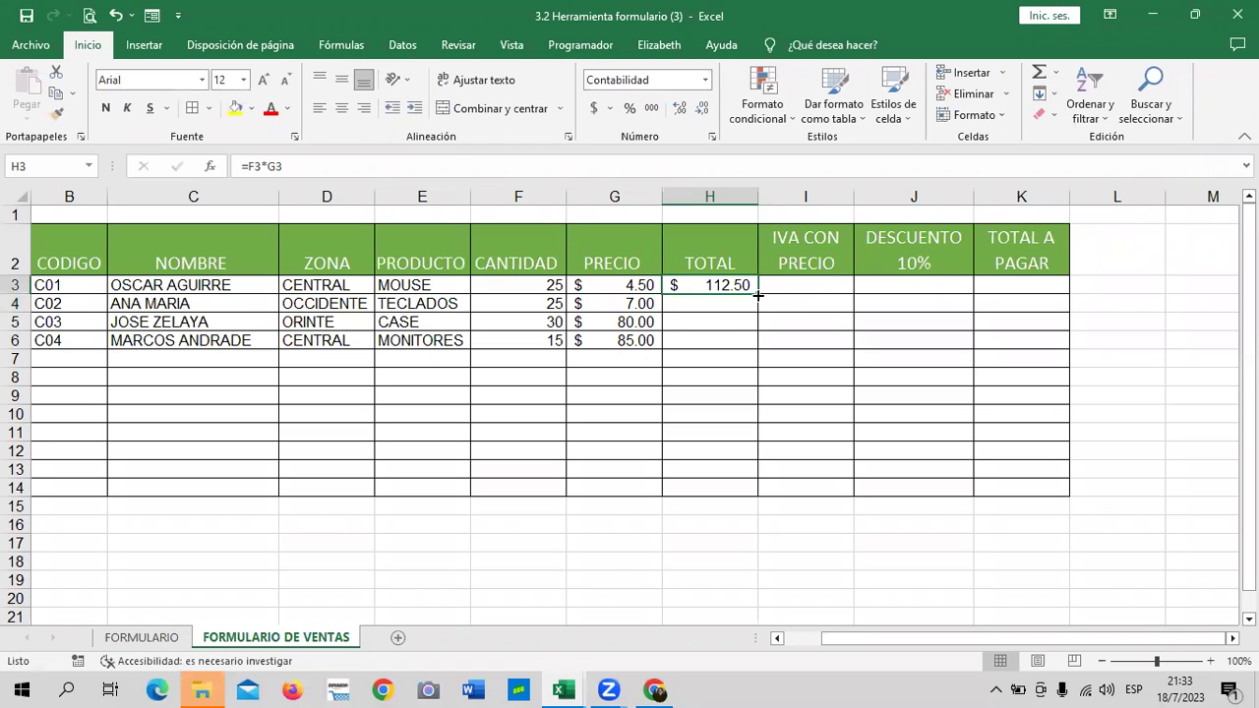
left_click_drag(758, 294, 748, 492)
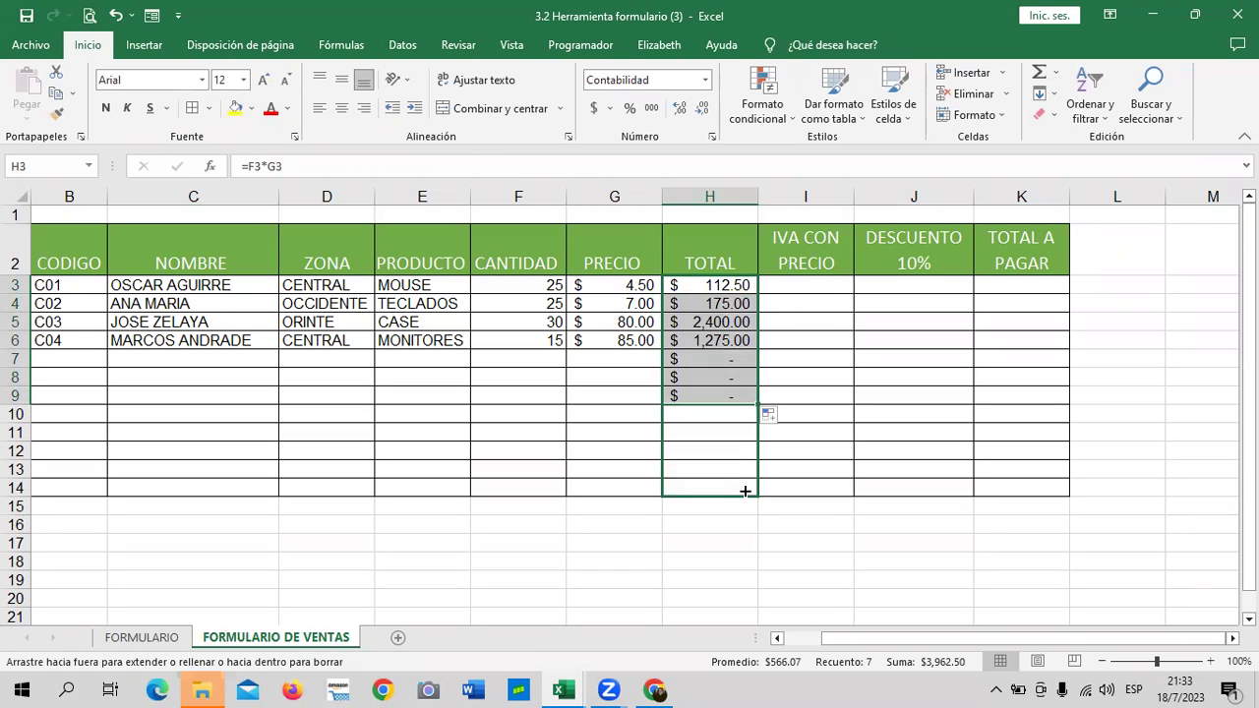
left_click(856, 454)
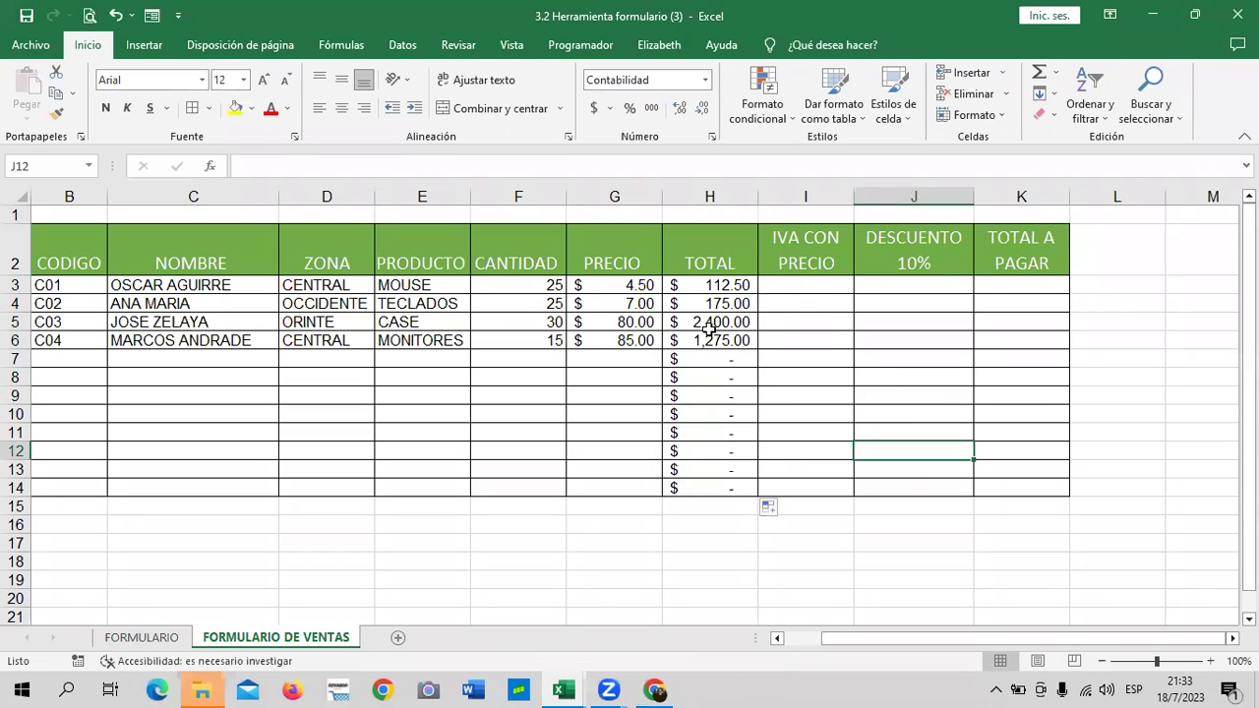
Enter =H3*13% in I3, giving an IVA CON PRECIO of 14.63.
left_click(734, 283)
left_click(812, 280)
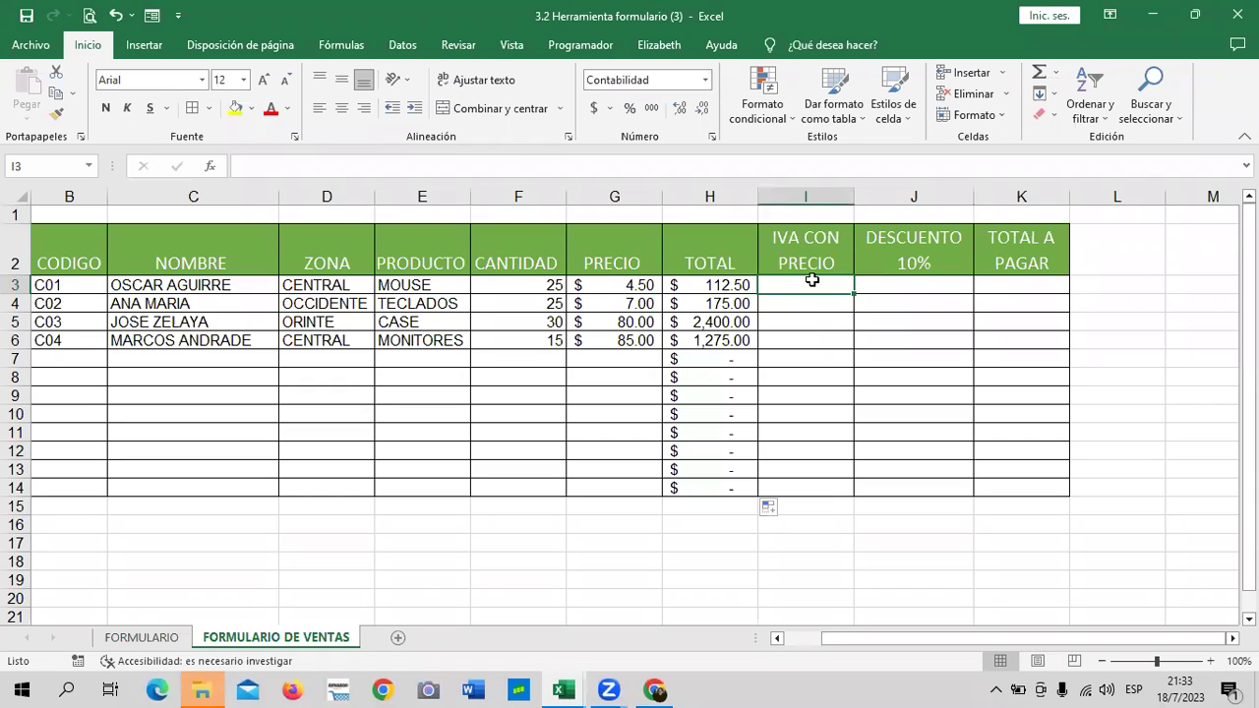
left_click(826, 357)
left_click(782, 282)
type("=")
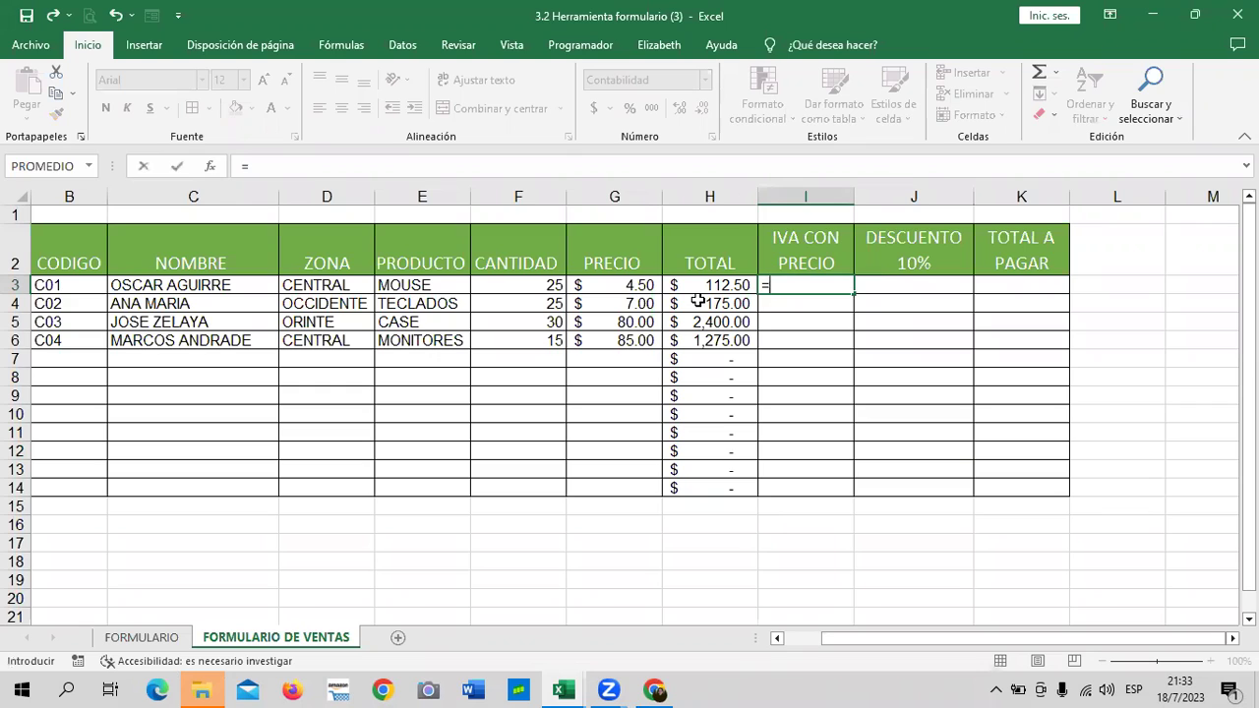
left_click(728, 284)
type("*13")
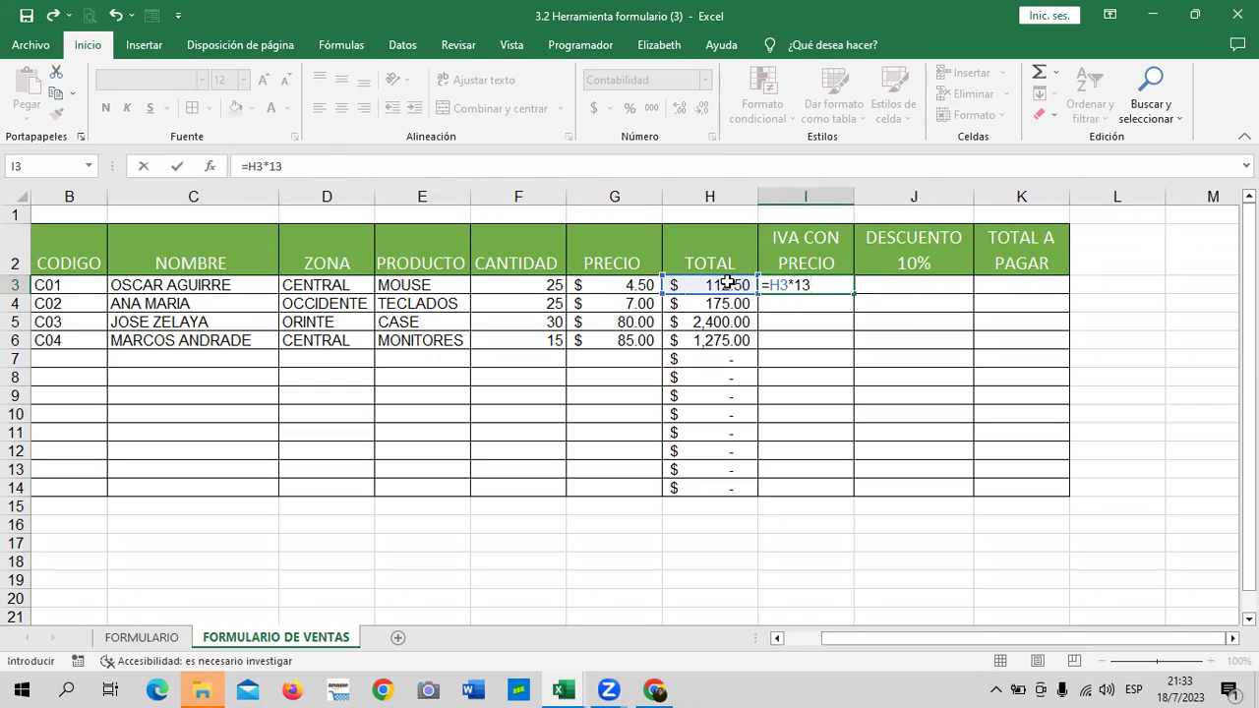
type("%")
key("Return")
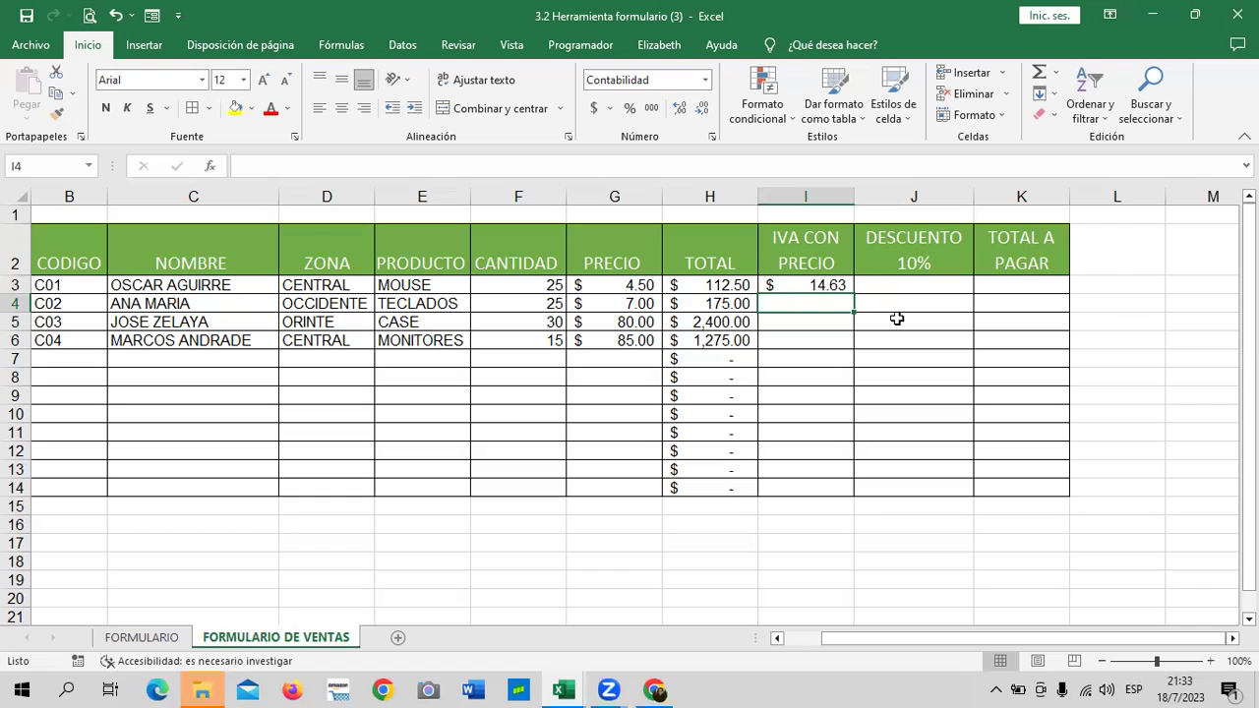
Fill the 13% IVA formula down to I6 and check the row 4–6 formulas.
left_click(802, 287)
left_click_drag(855, 290, 848, 346)
left_click(826, 301)
left_click(719, 305)
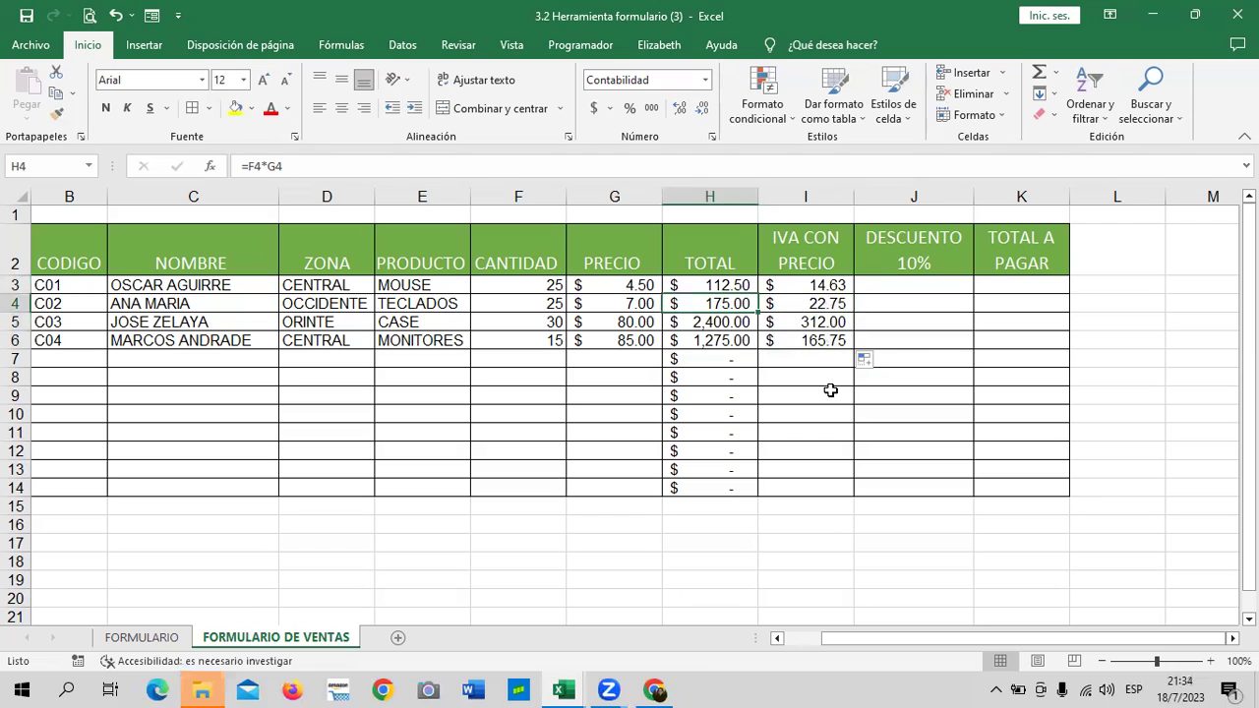
left_click(807, 323)
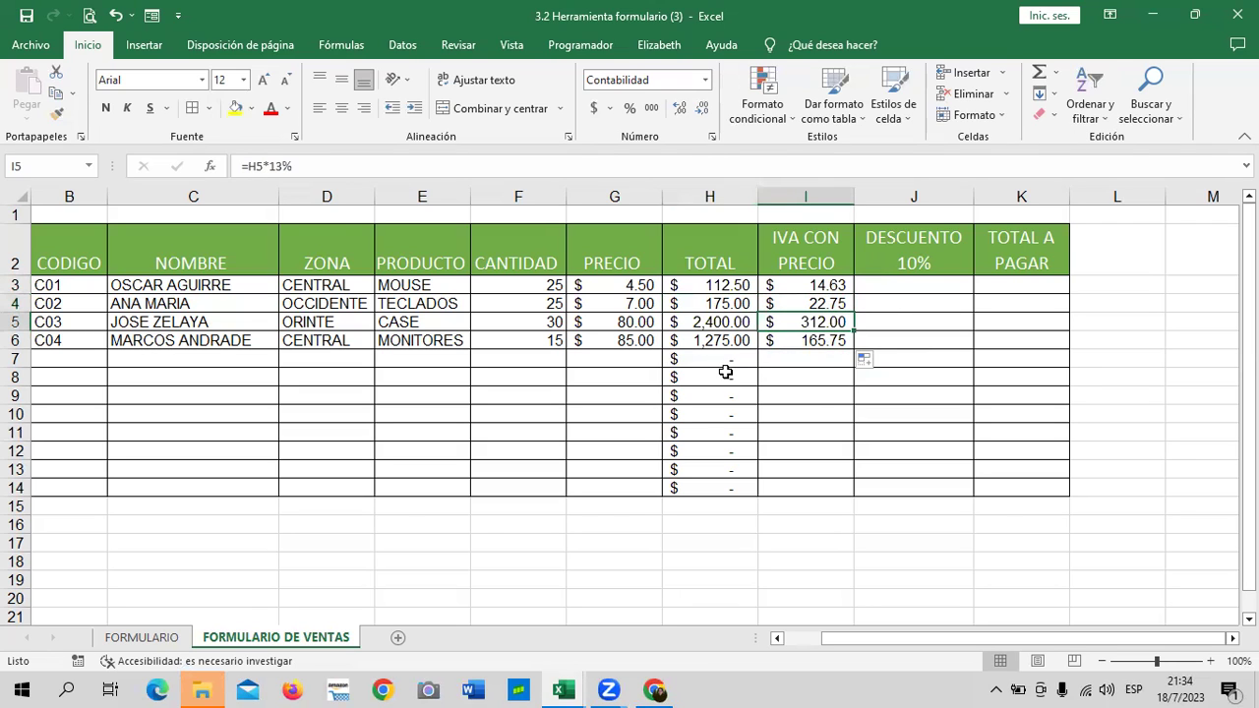
left_click(704, 322)
left_click(805, 344)
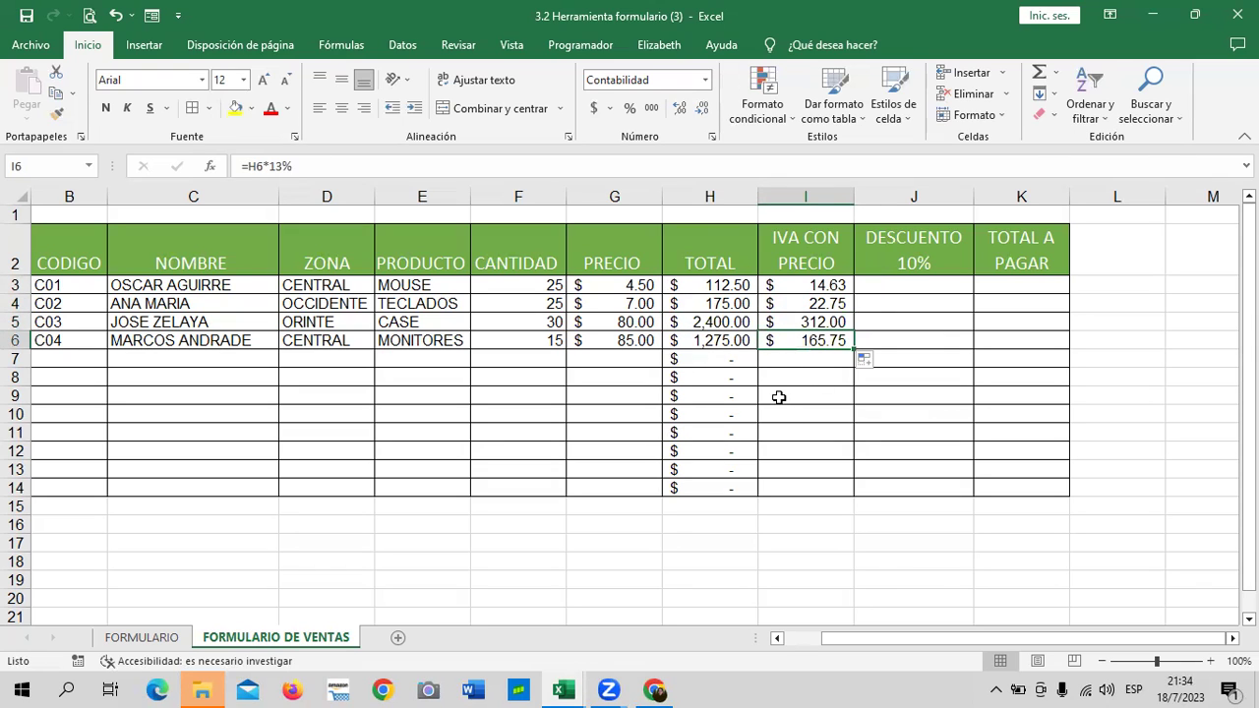
left_click(709, 346)
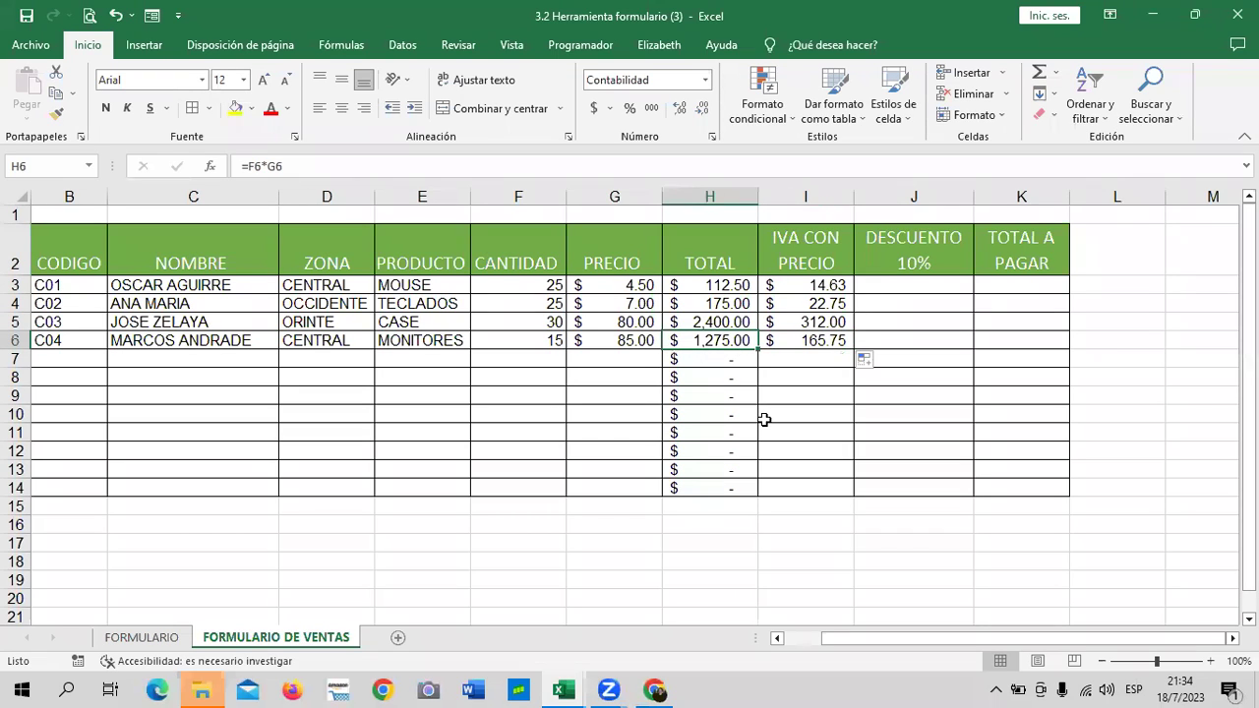
left_click(814, 414)
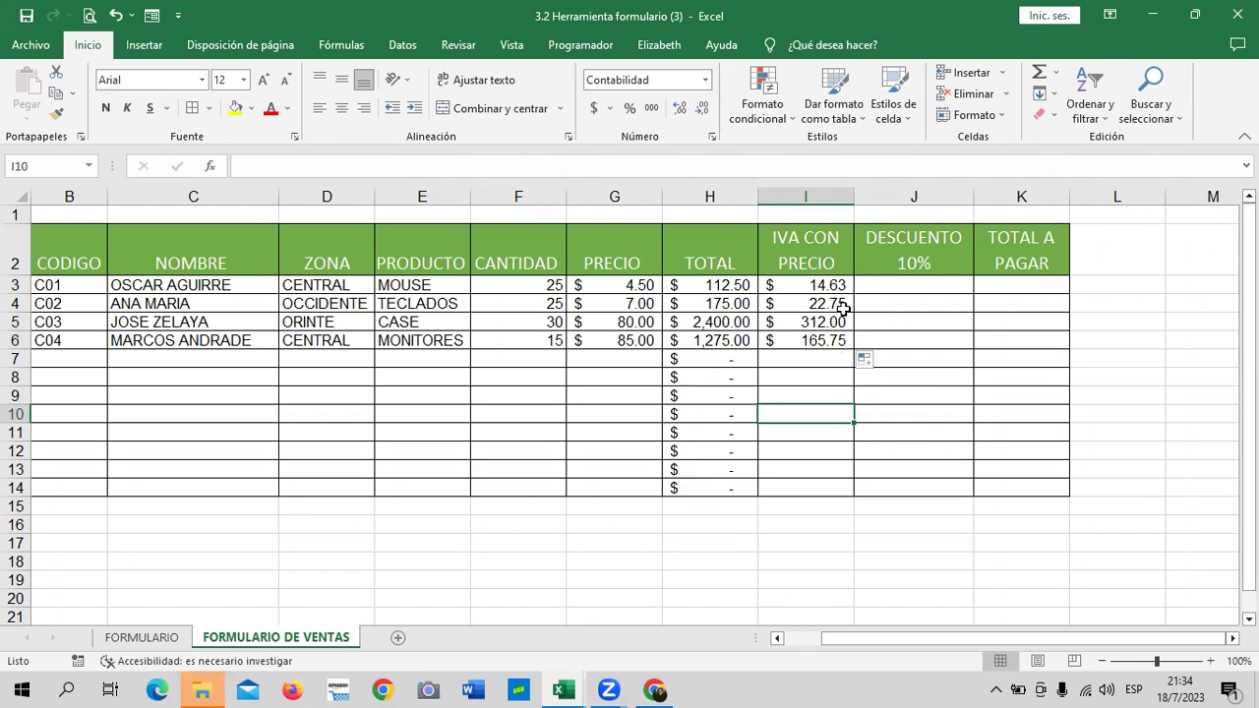
Delete the IVA CON PRECIO values in I3:I14 to redo them.
left_click(735, 287)
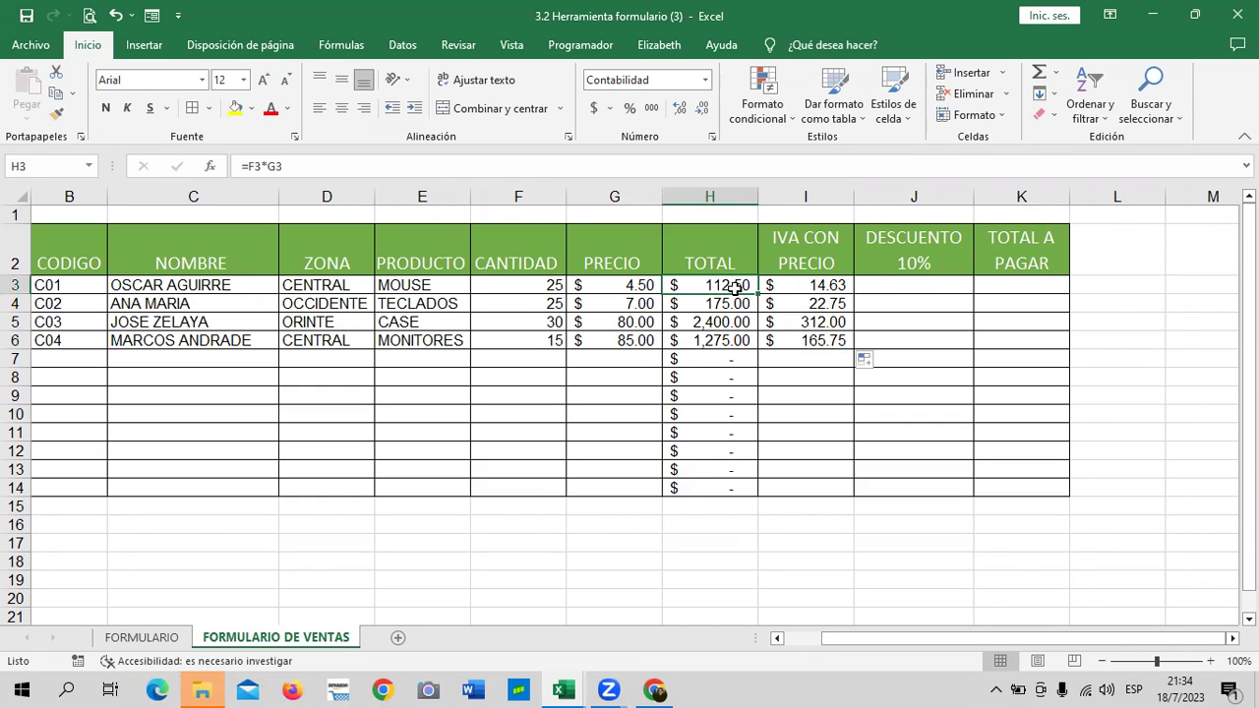
left_click(835, 284)
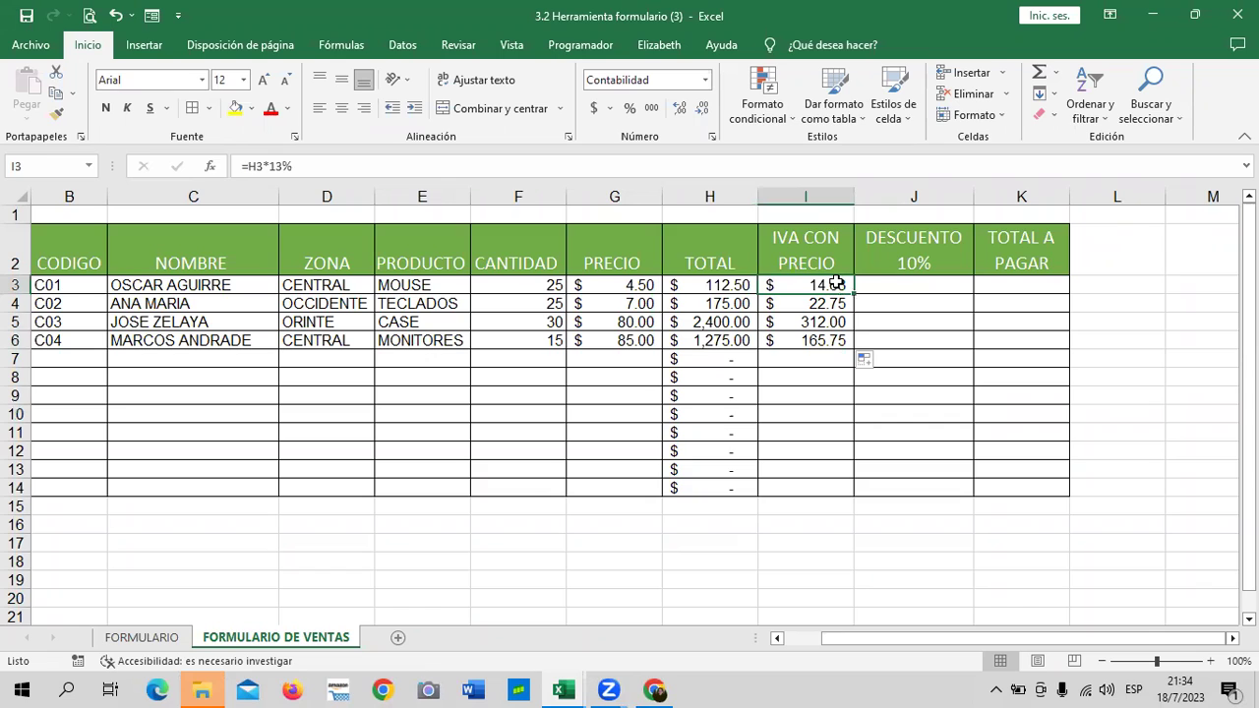
left_click(835, 435)
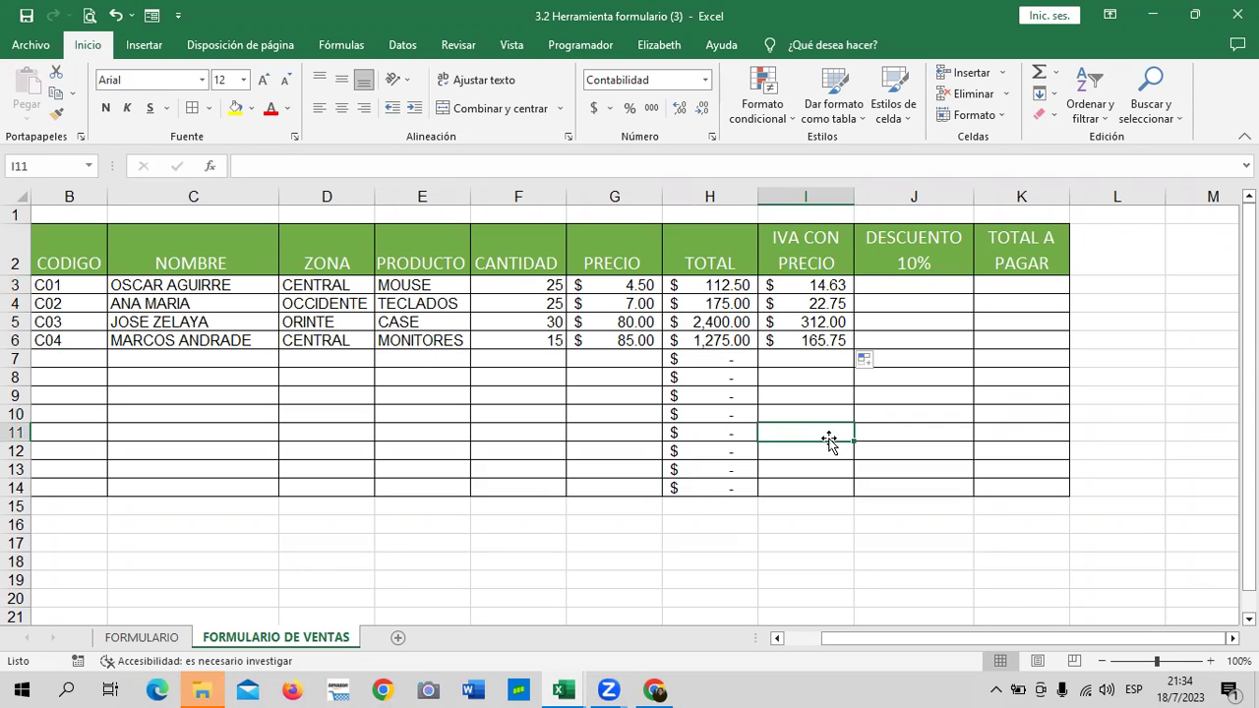
left_click_drag(817, 287, 799, 486)
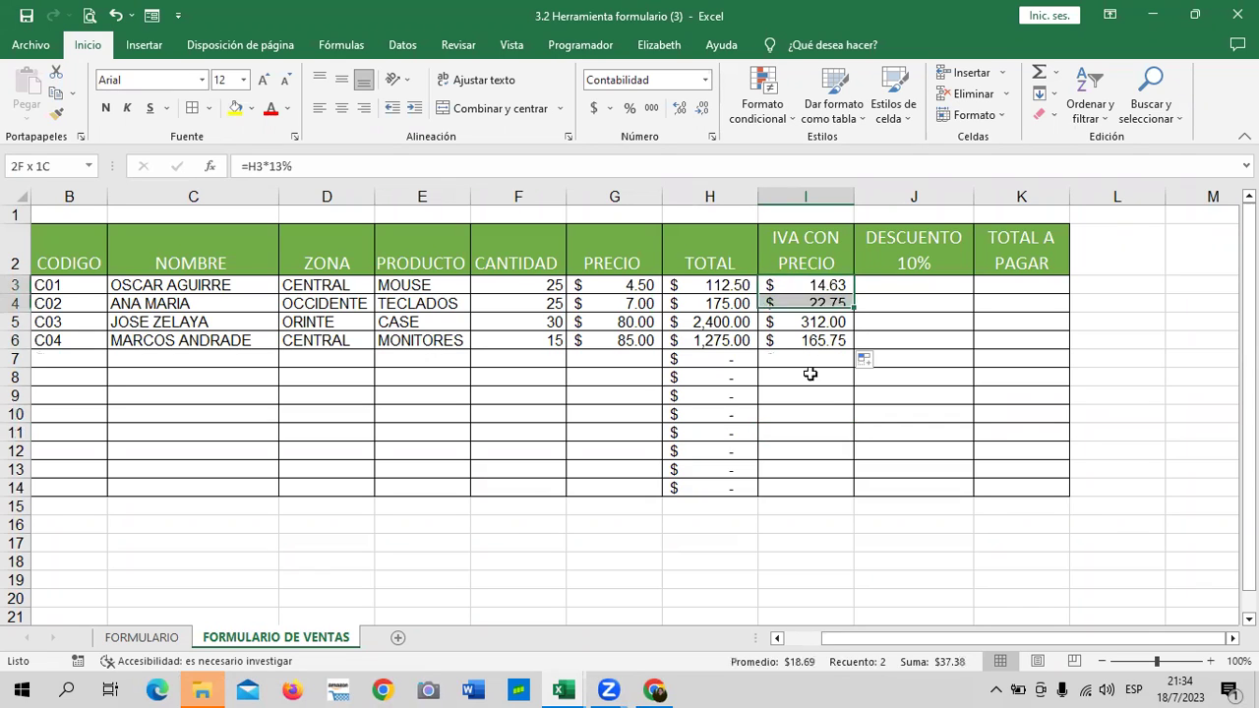
key("Delete")
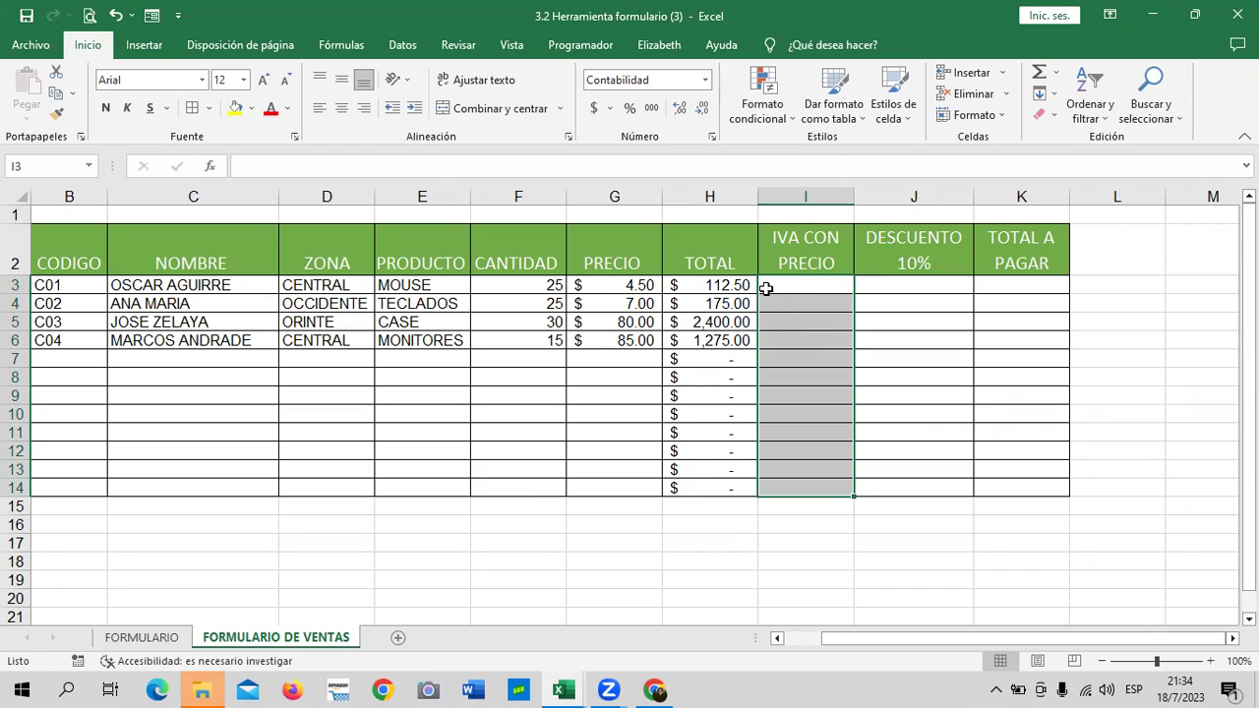
Enter =H3*1.13 in I3, showing an IVA CON PRECIO of 127.13.
left_click(725, 285)
left_click(787, 286)
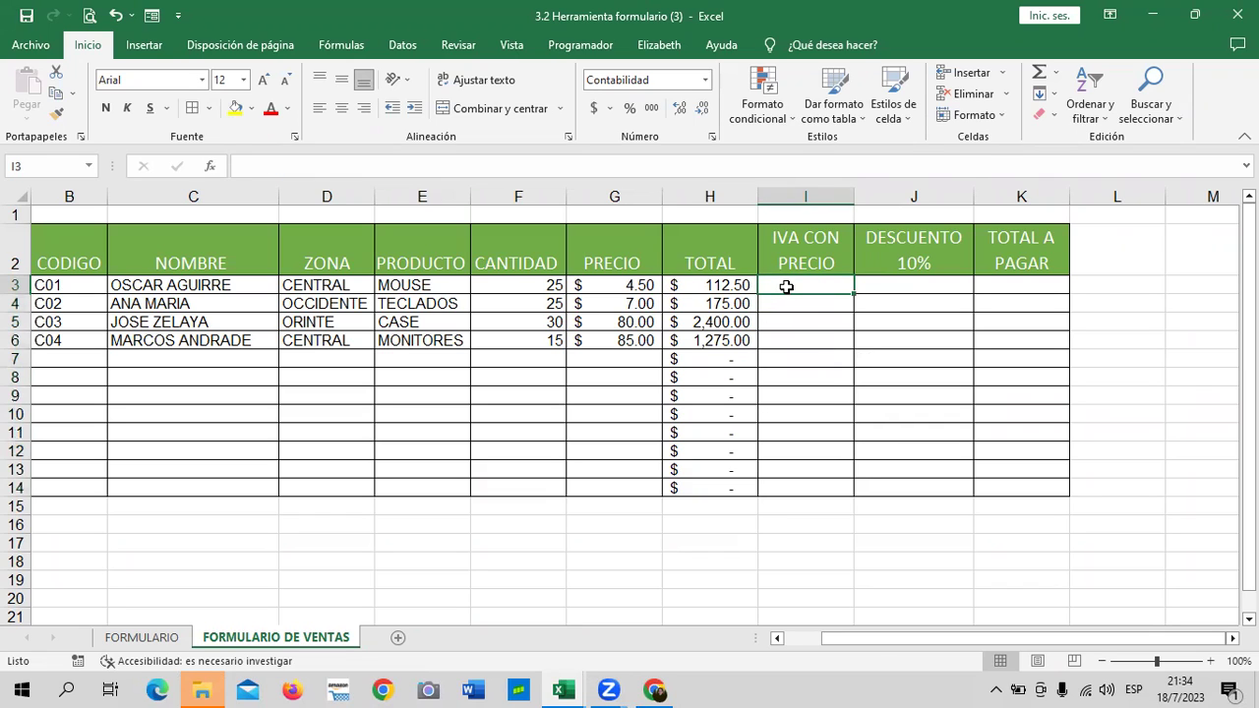
left_click_drag(810, 289, 809, 288)
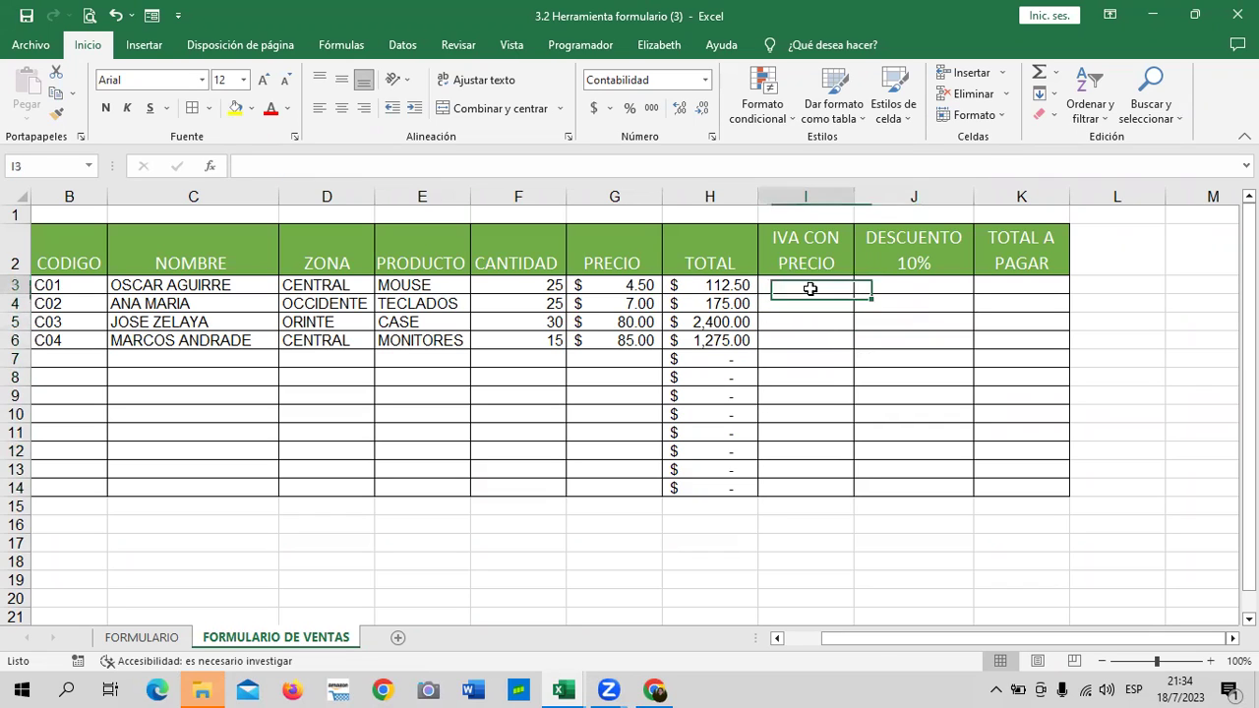
type("=")
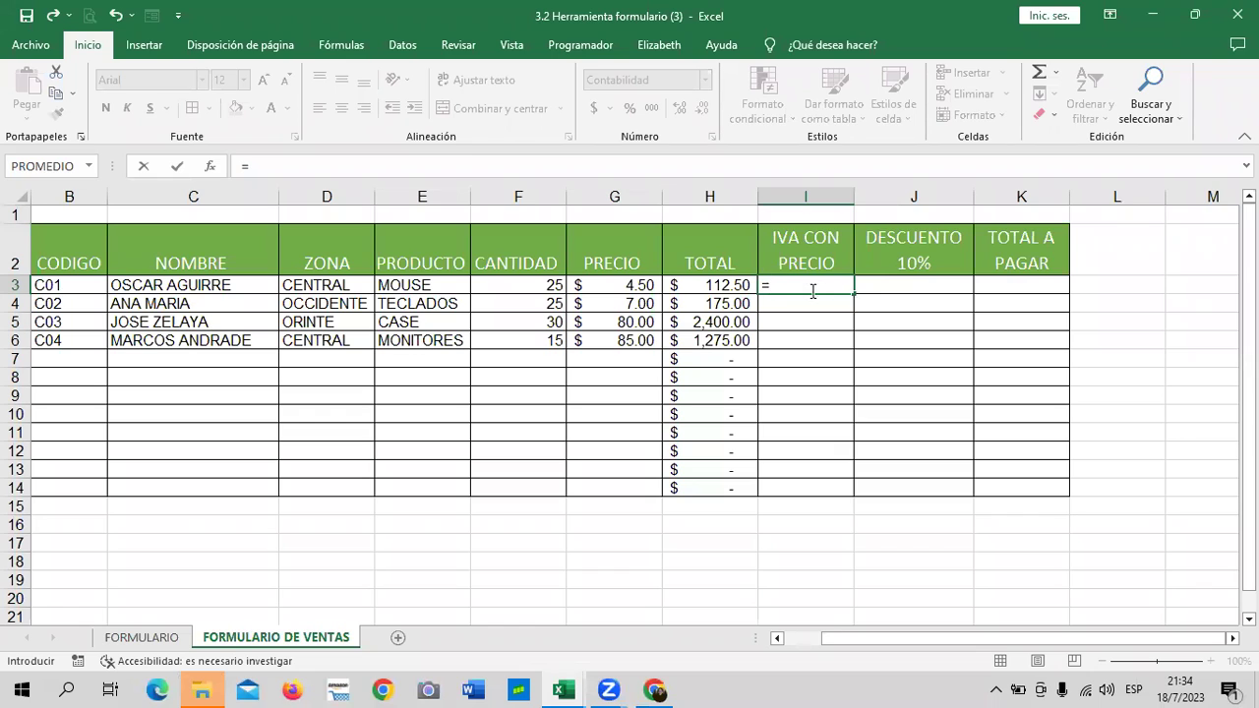
left_click(723, 285)
type("*1.13")
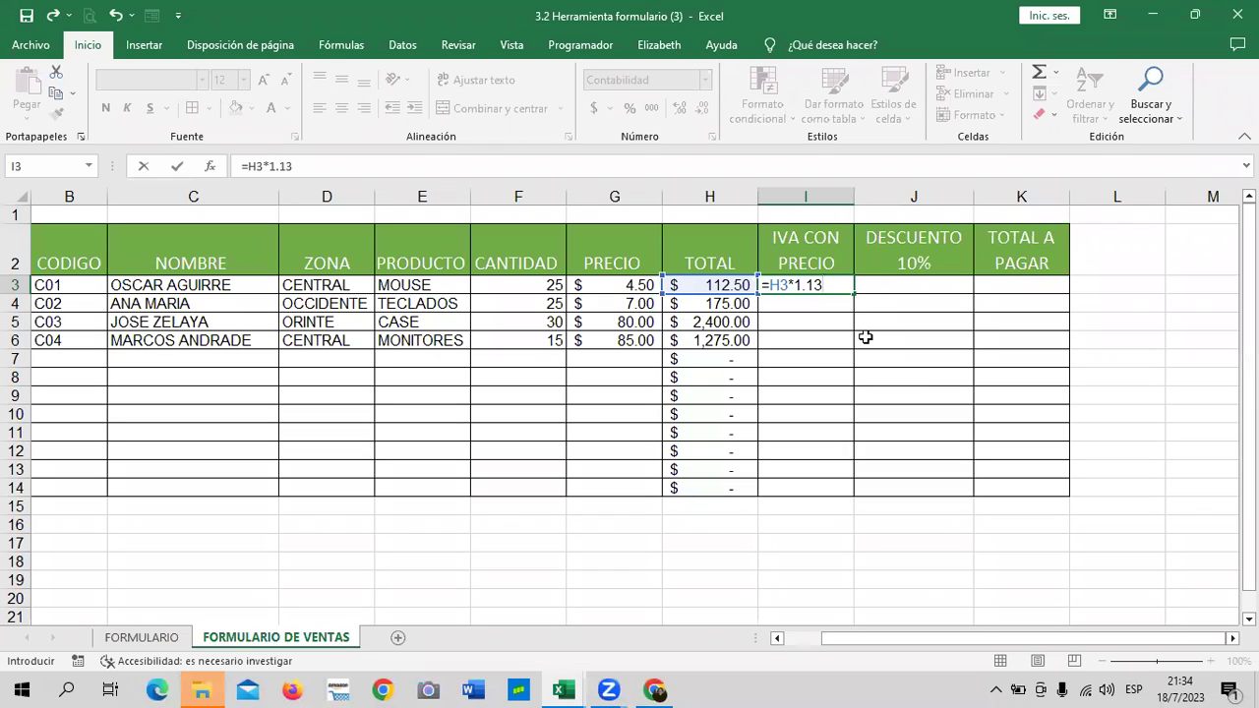
key("Return")
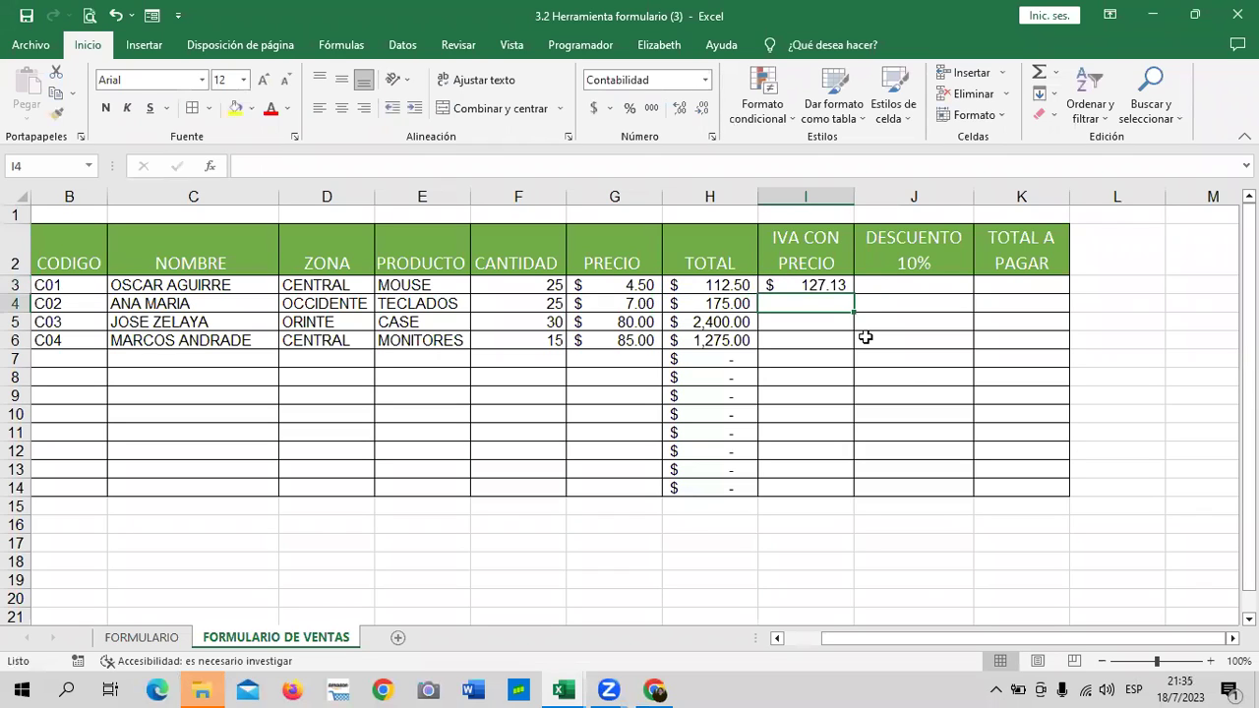
Fill the IVA formula down to row 14, giving 197.75, 2,712.00 and 1,440.75.
left_click(787, 285)
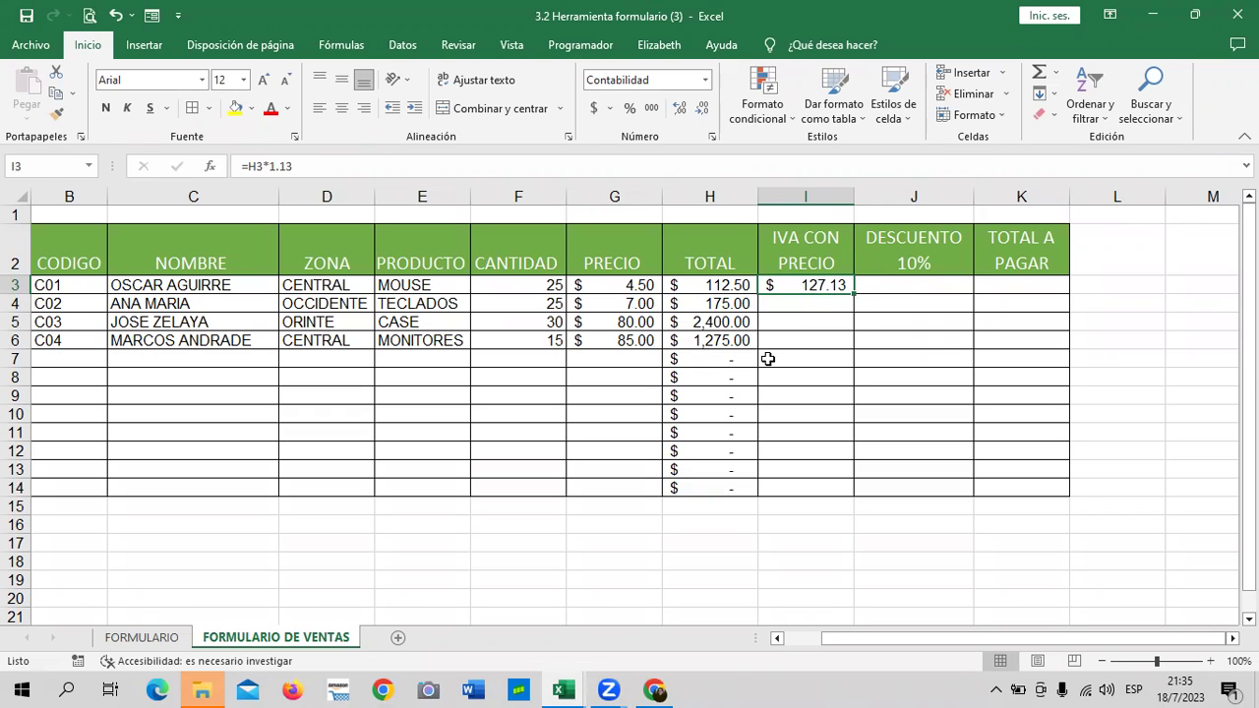
left_click(729, 281)
left_click(777, 286)
left_click_drag(852, 294, 856, 492)
left_click(905, 469)
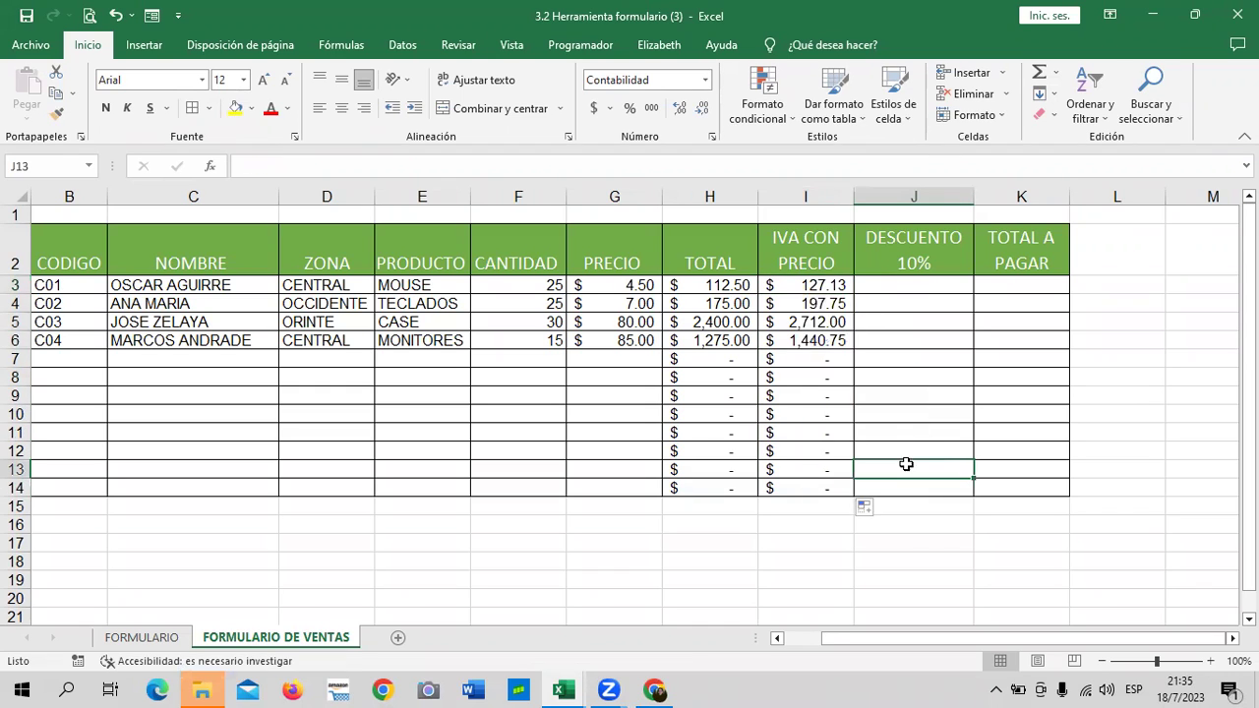
left_click(805, 286)
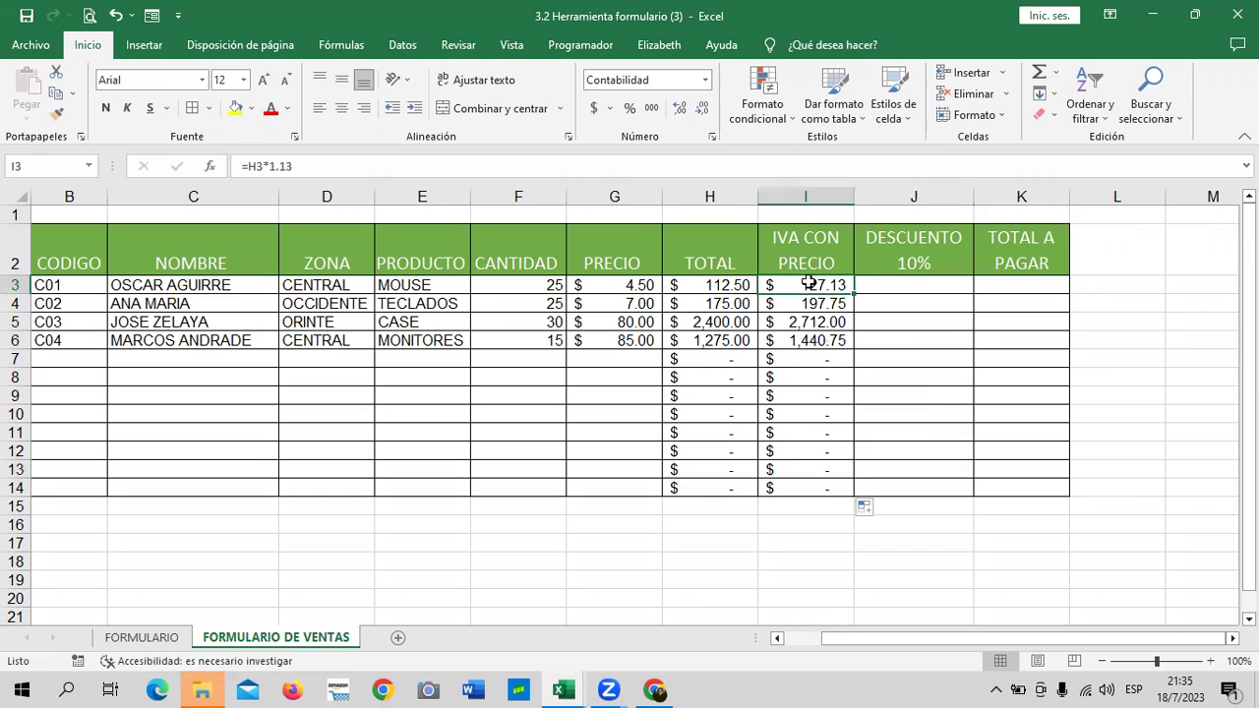
left_click(723, 285)
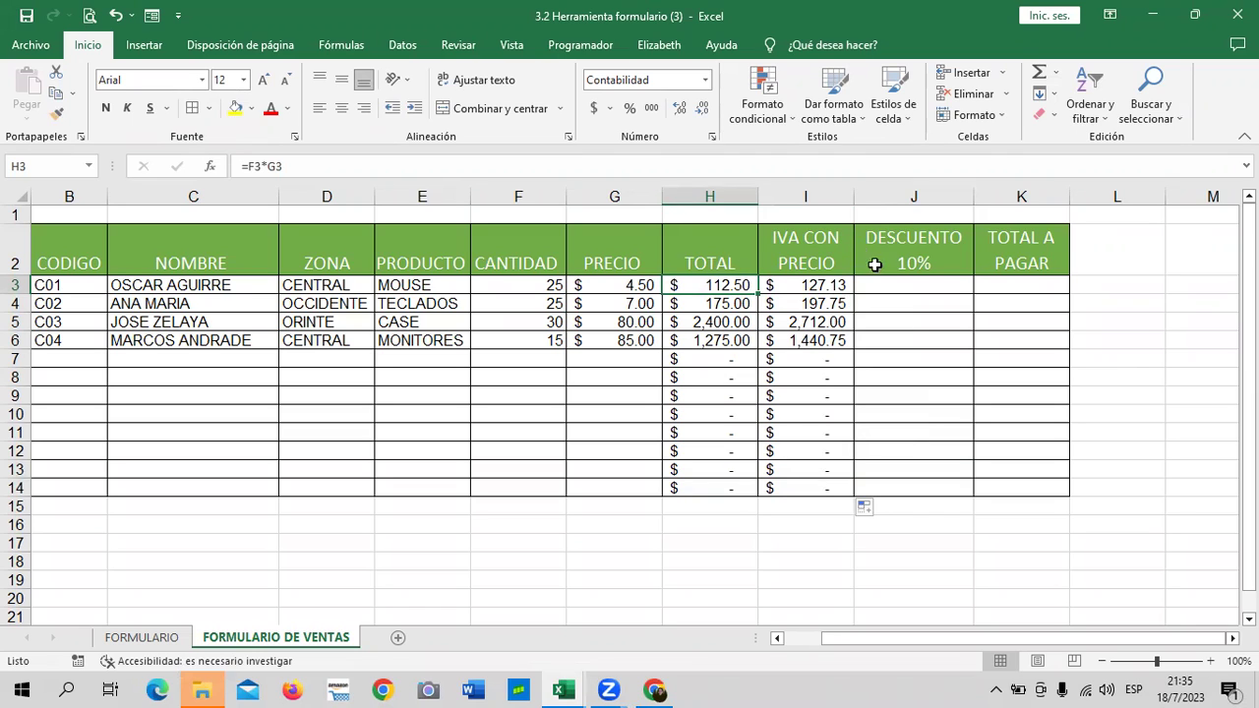
left_click(822, 286)
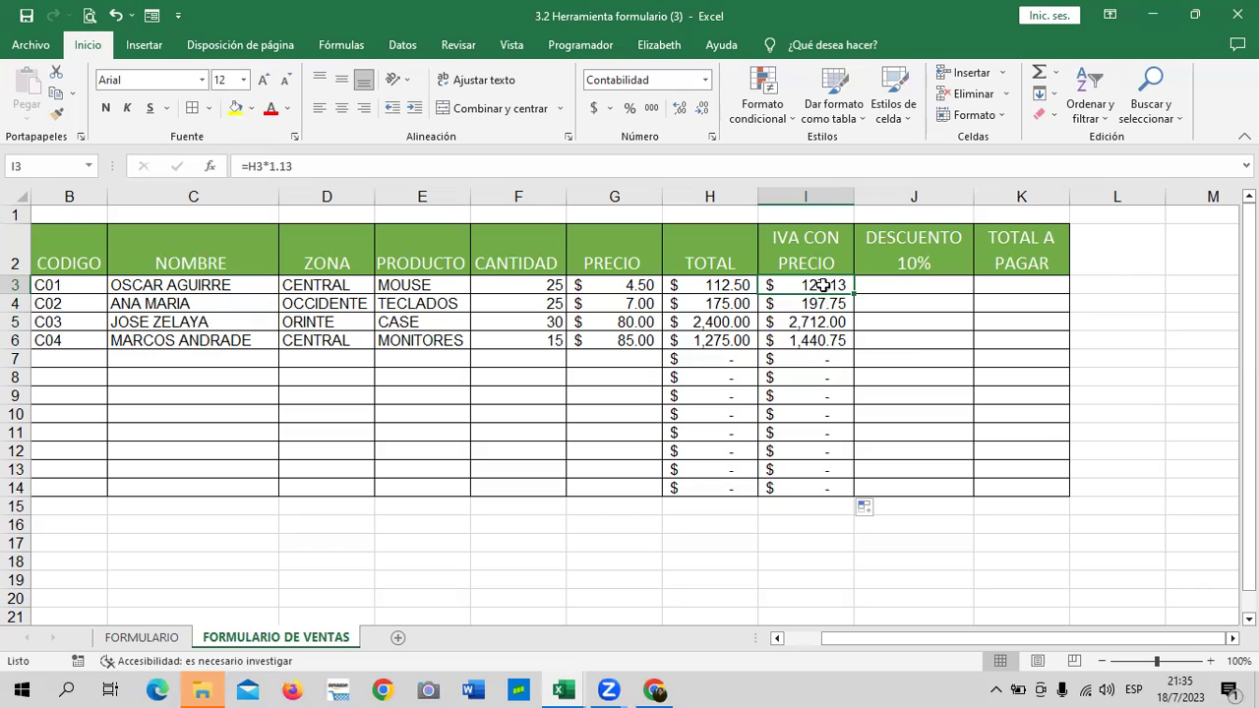
left_click(1075, 16)
left_click(696, 282)
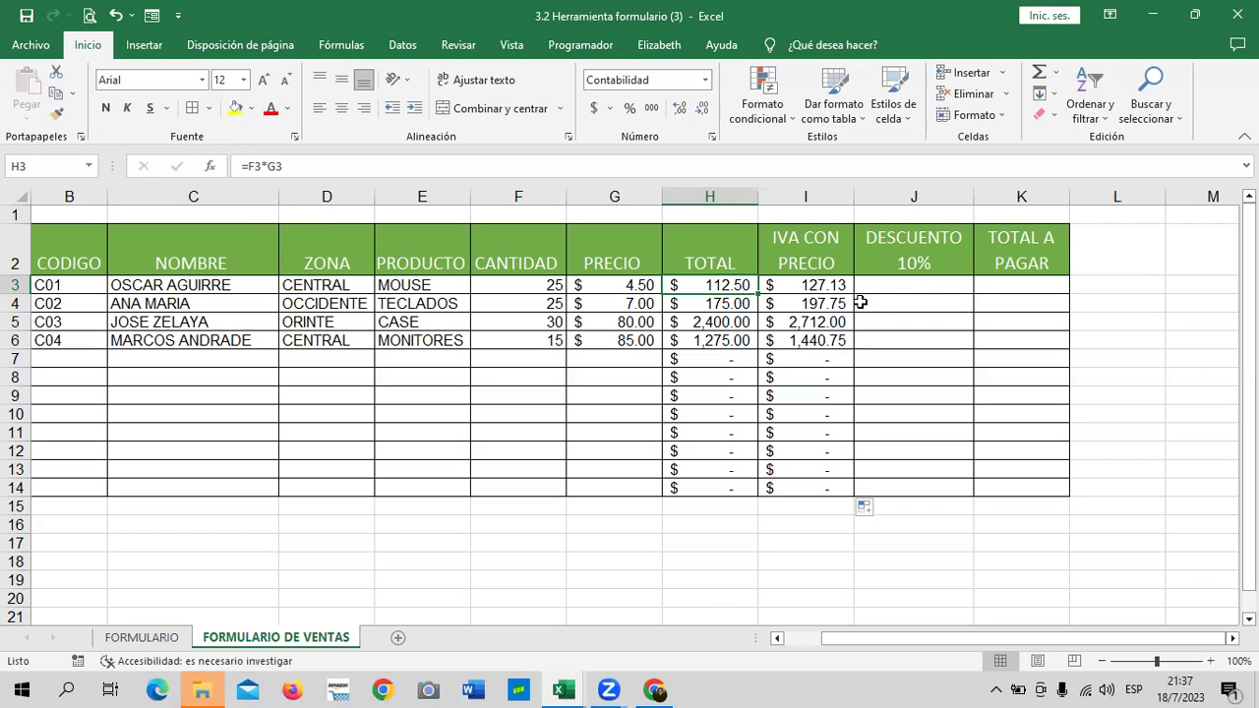
left_click(822, 285)
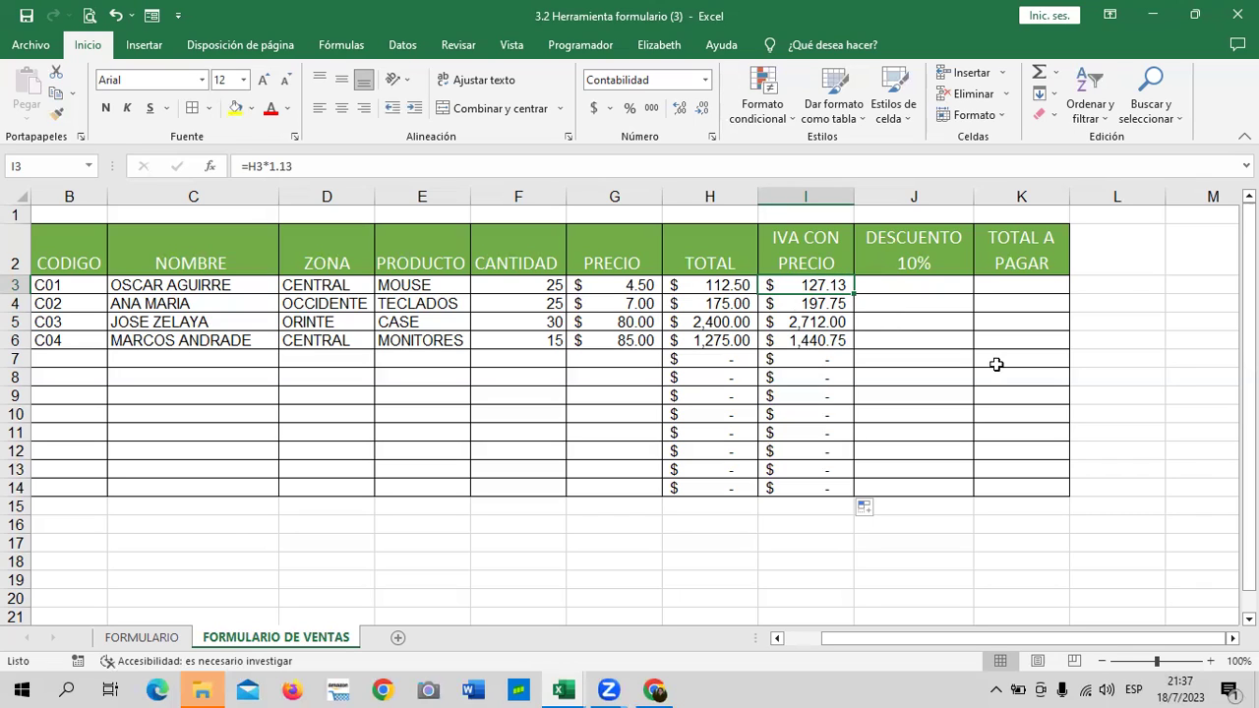
left_click(956, 401)
left_click(904, 284)
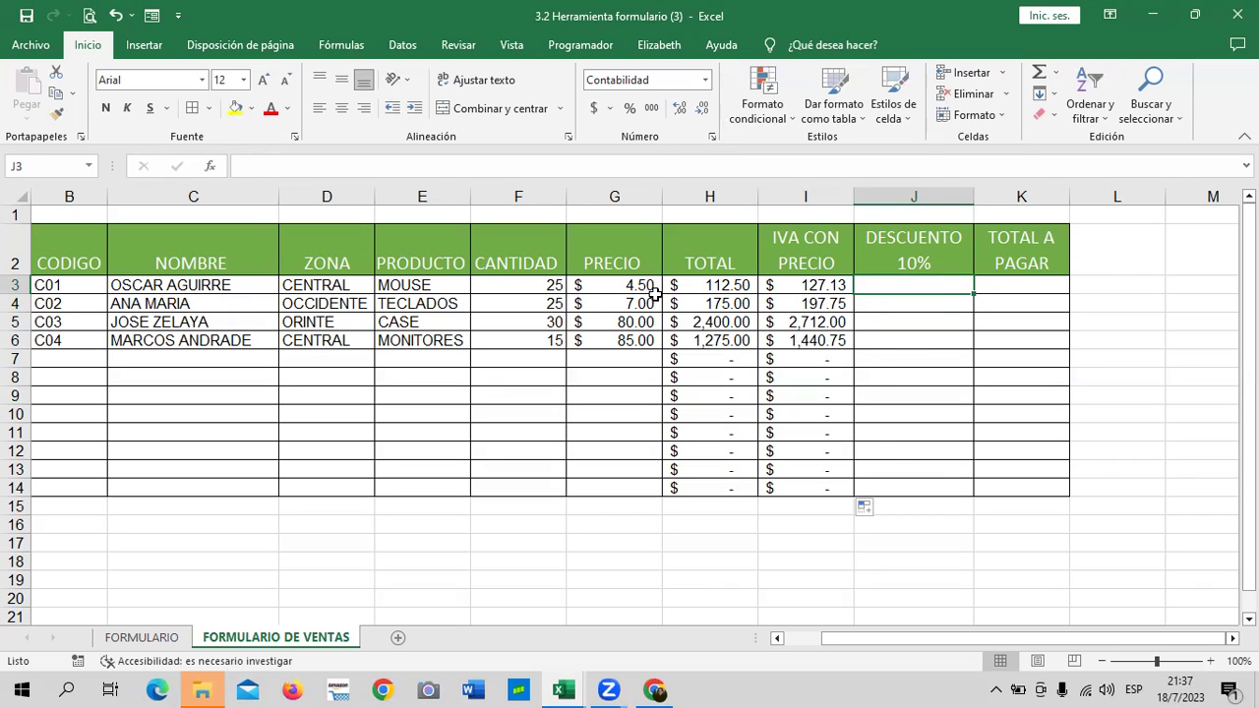
left_click(703, 285)
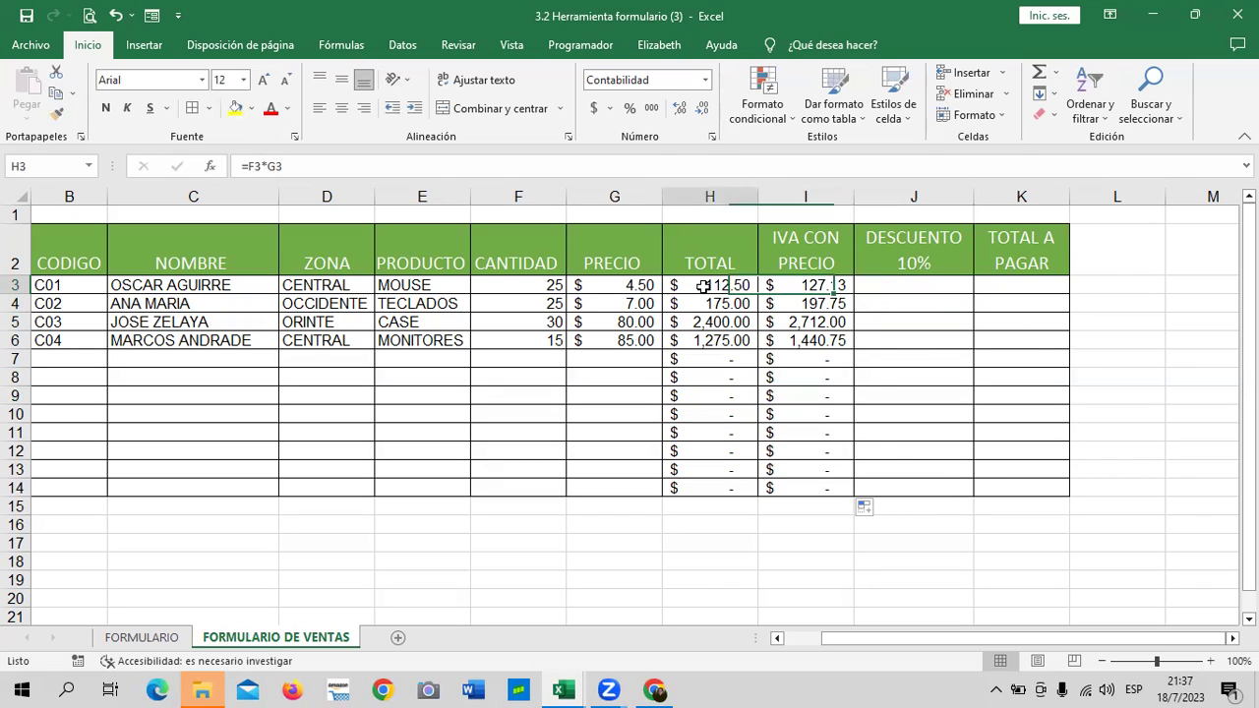
left_click(804, 285)
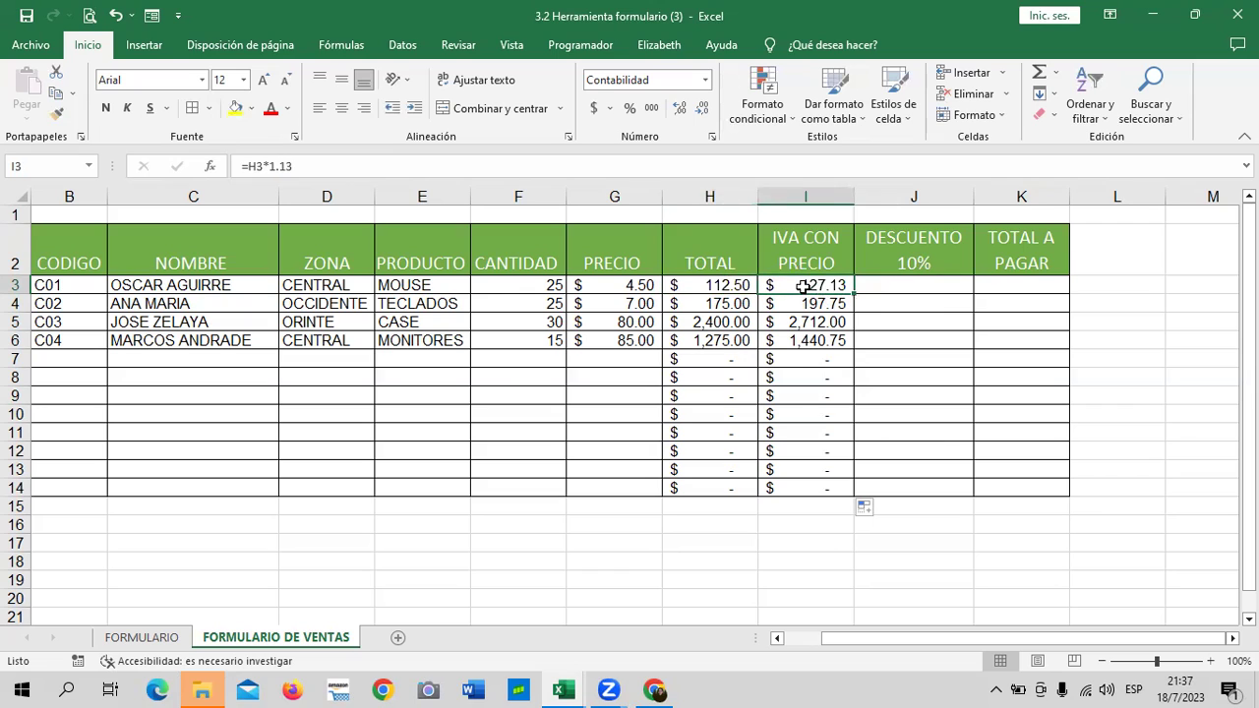
Enter =I3*10% in J3 and fill it to J14 (12.71, 19.78, 271.20, 144.08).
left_click(917, 287)
type("=")
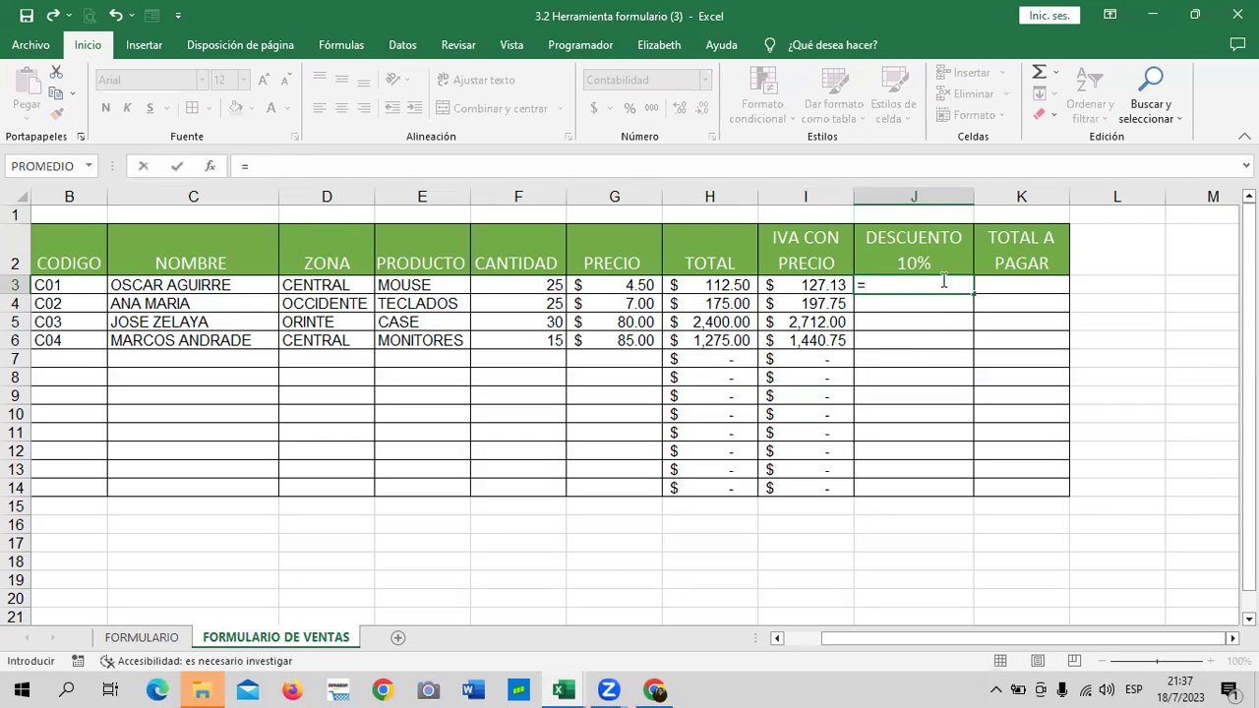
left_click(802, 284)
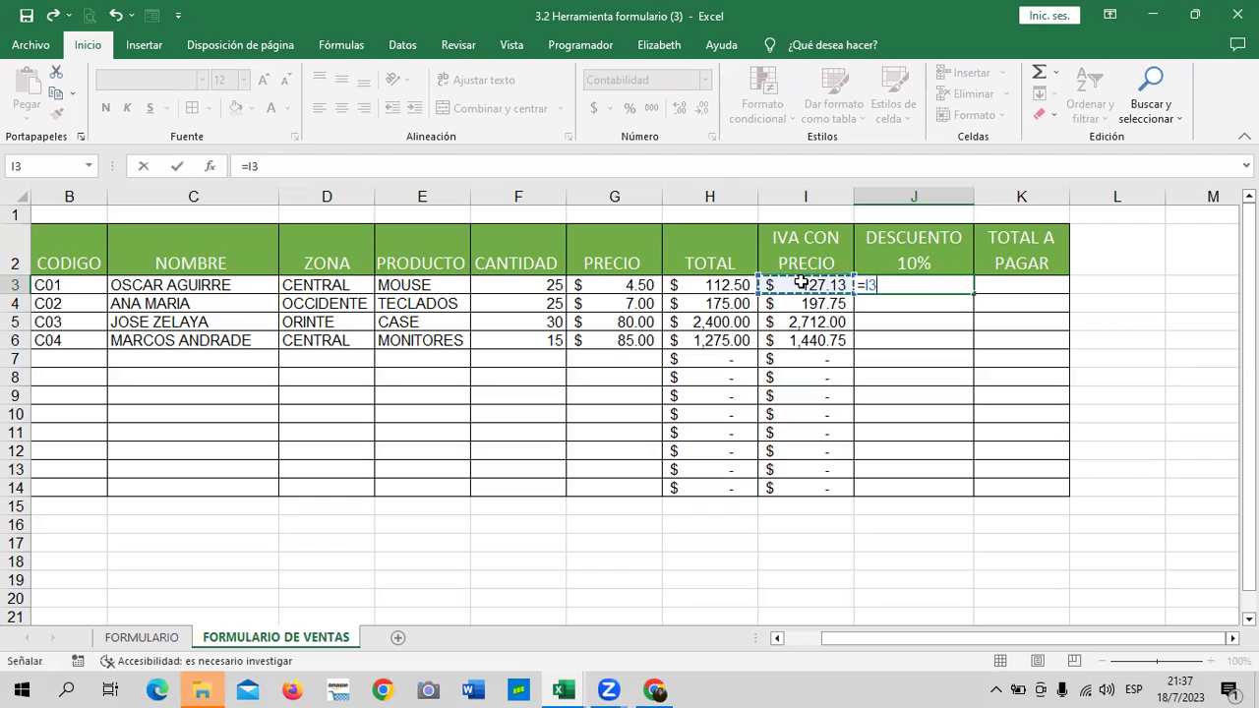
type("*")
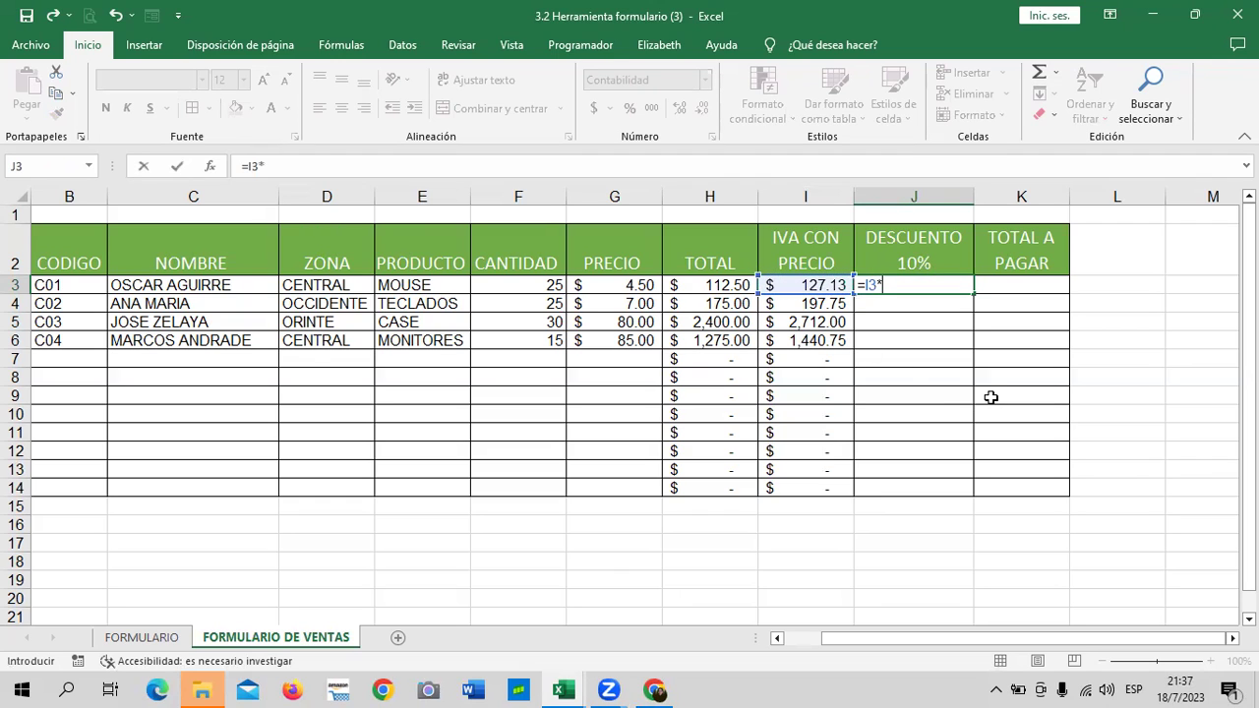
type("10%")
key("Return")
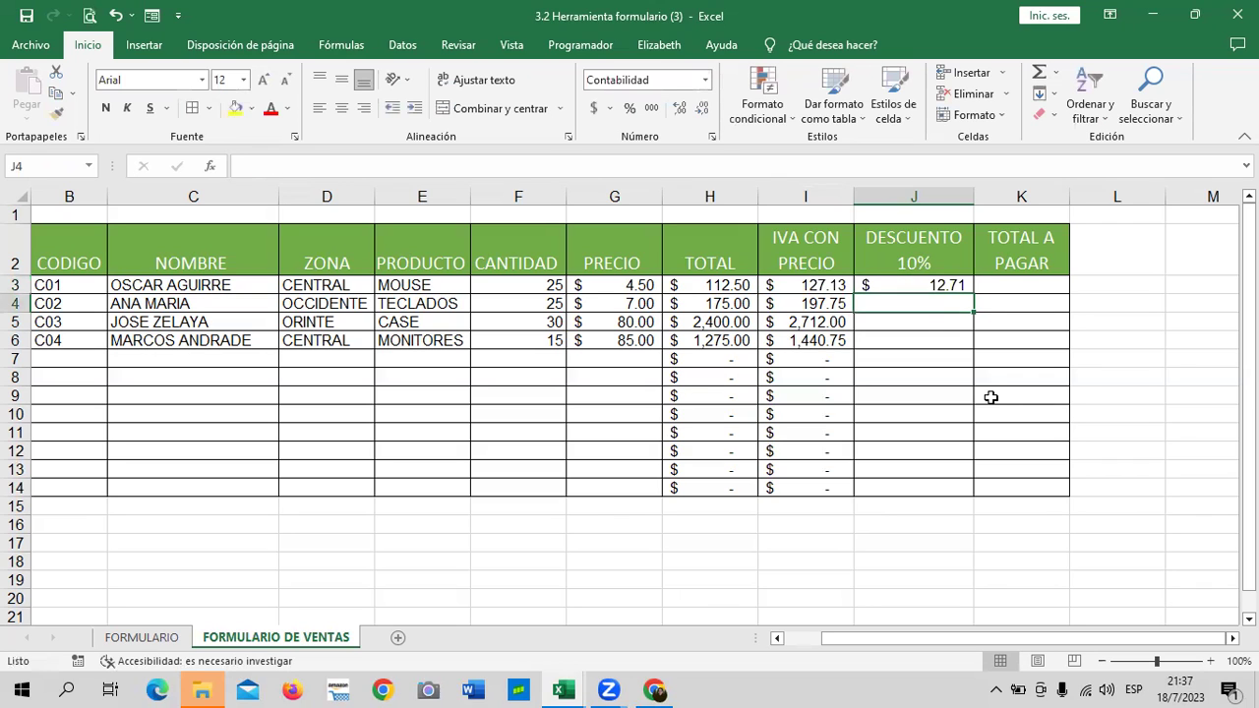
left_click(919, 281)
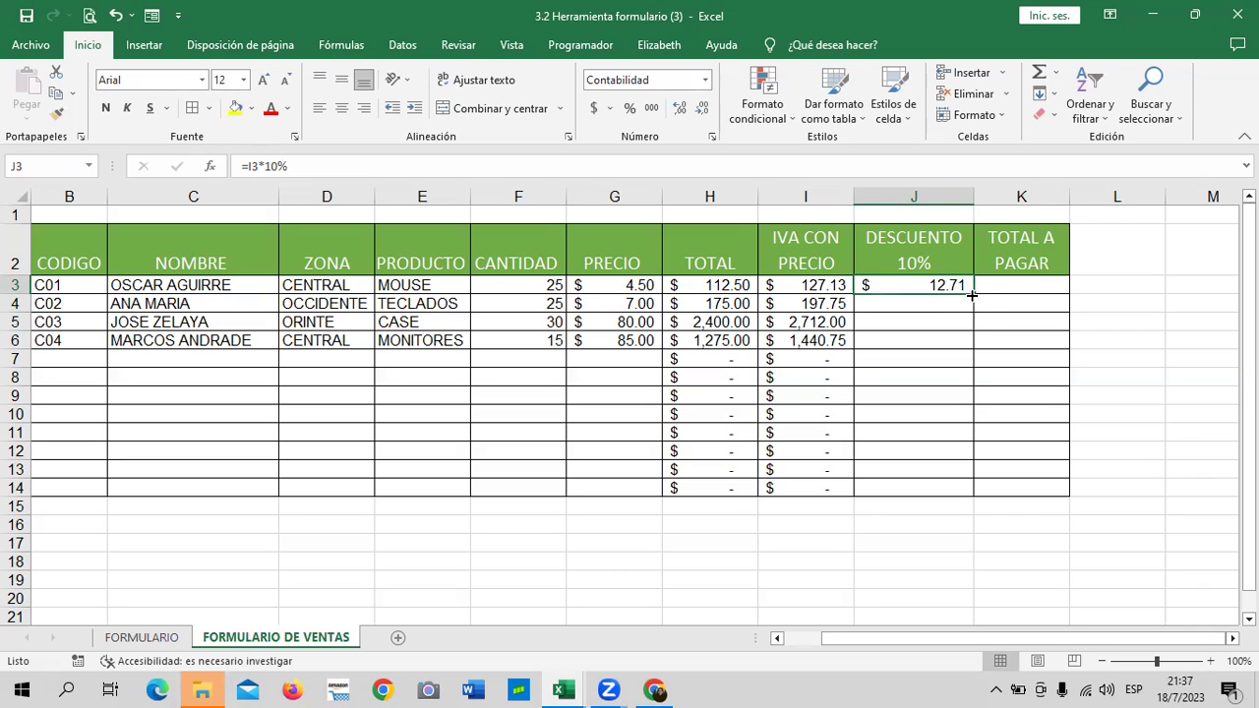
left_click_drag(971, 295, 947, 487)
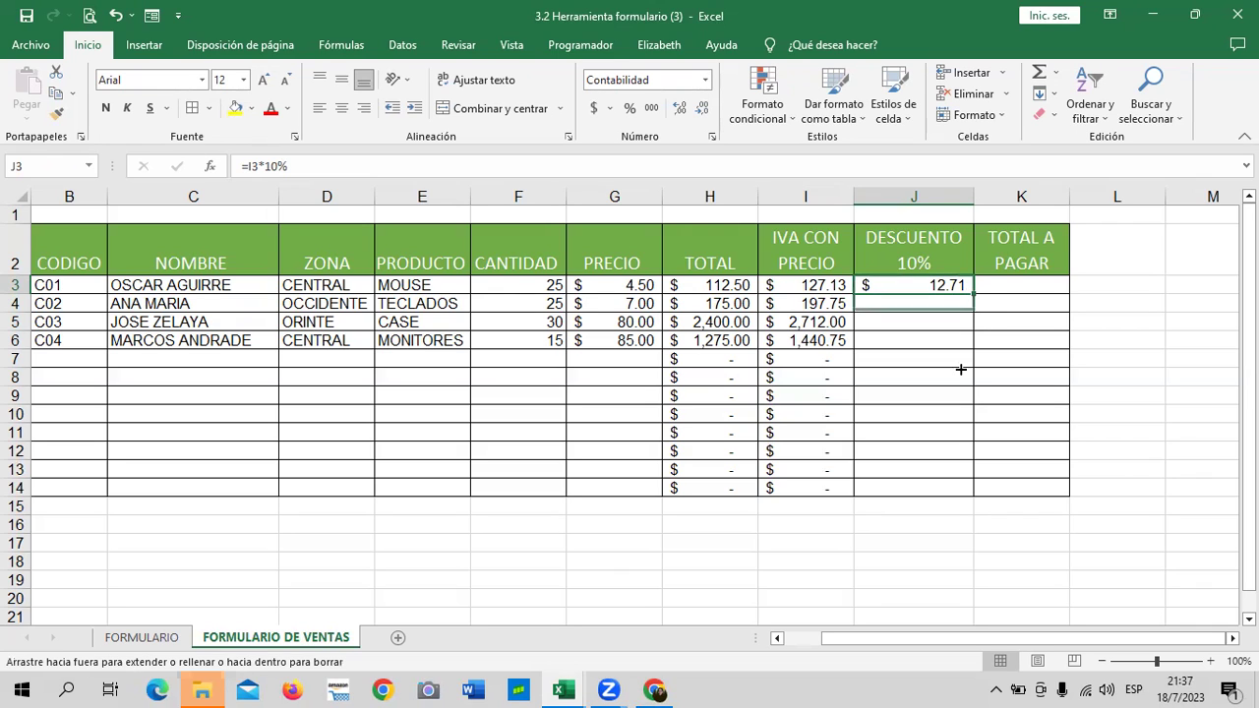
left_click(1019, 468)
left_click(1036, 284)
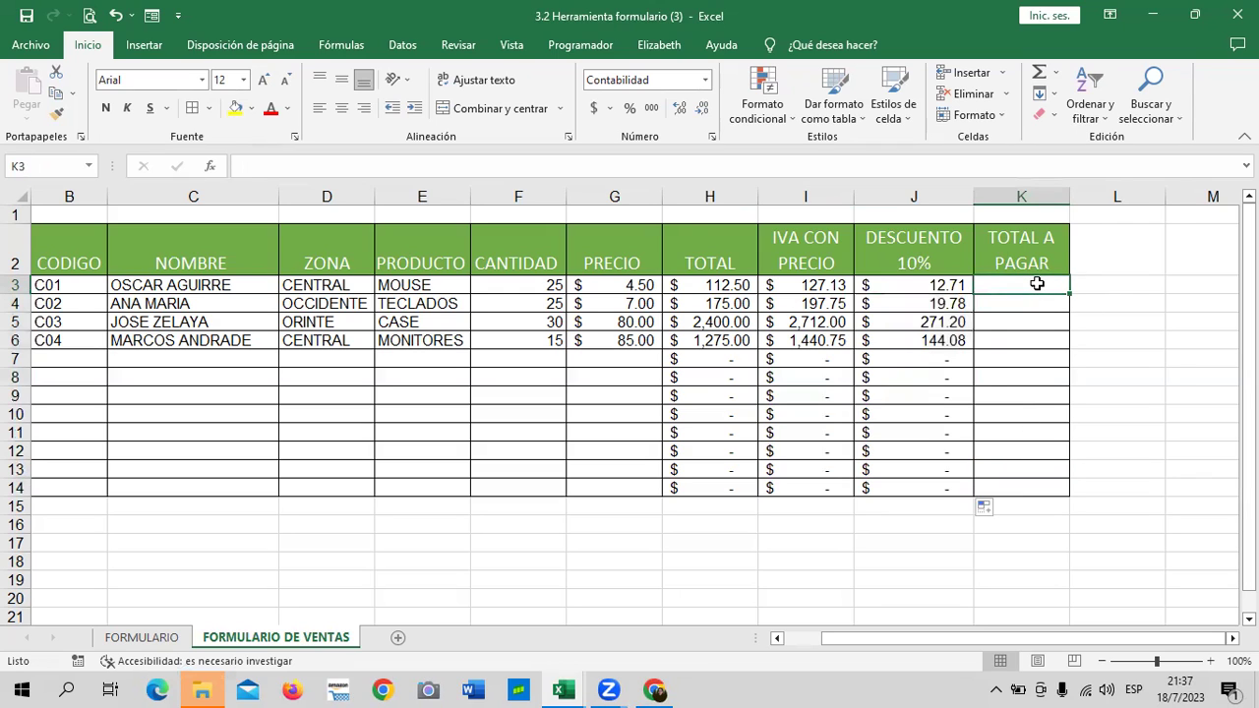
Enter =I3-J3 in K3 and fill it to K14 (114.41, 177.98, 2,440.80, 1,296.68).
type("=")
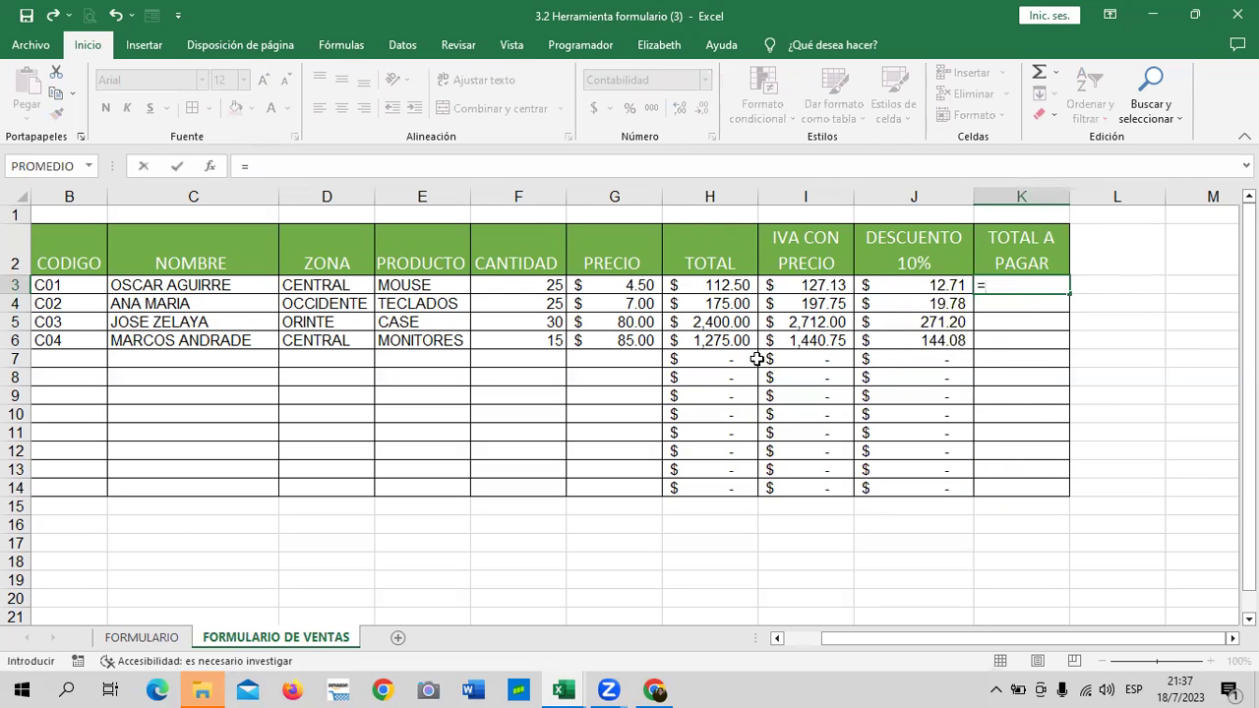
left_click(800, 293)
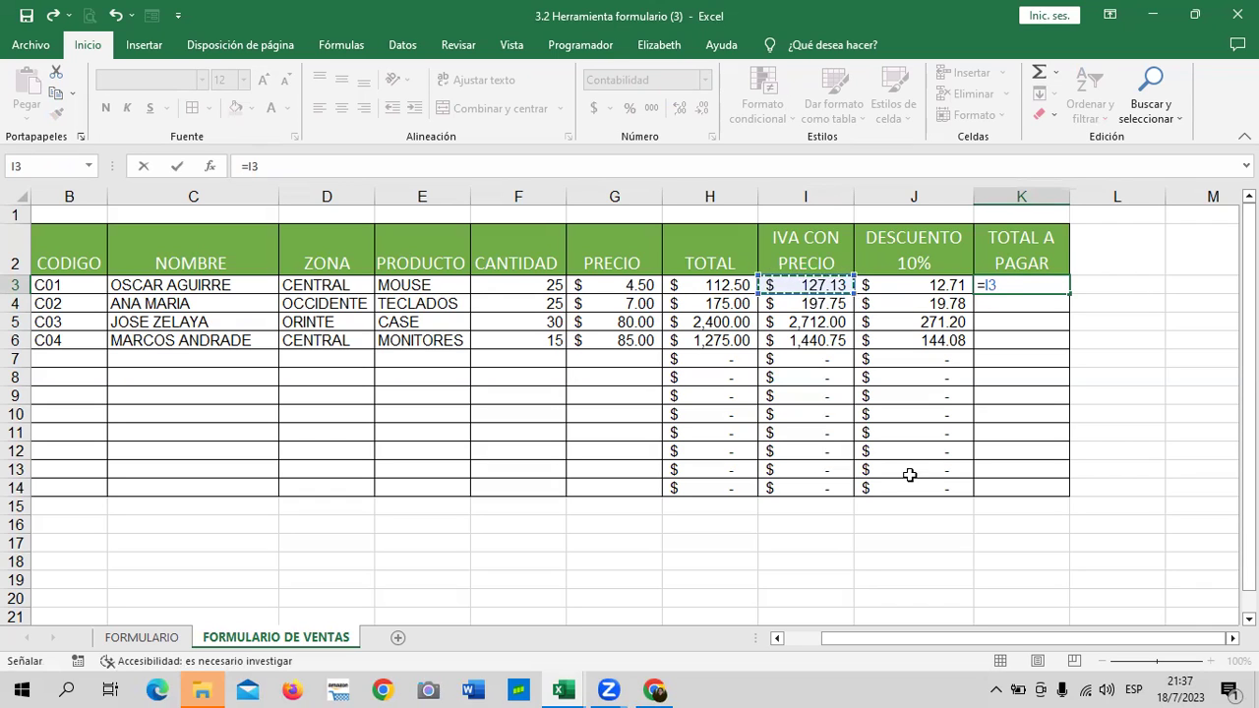
type("-")
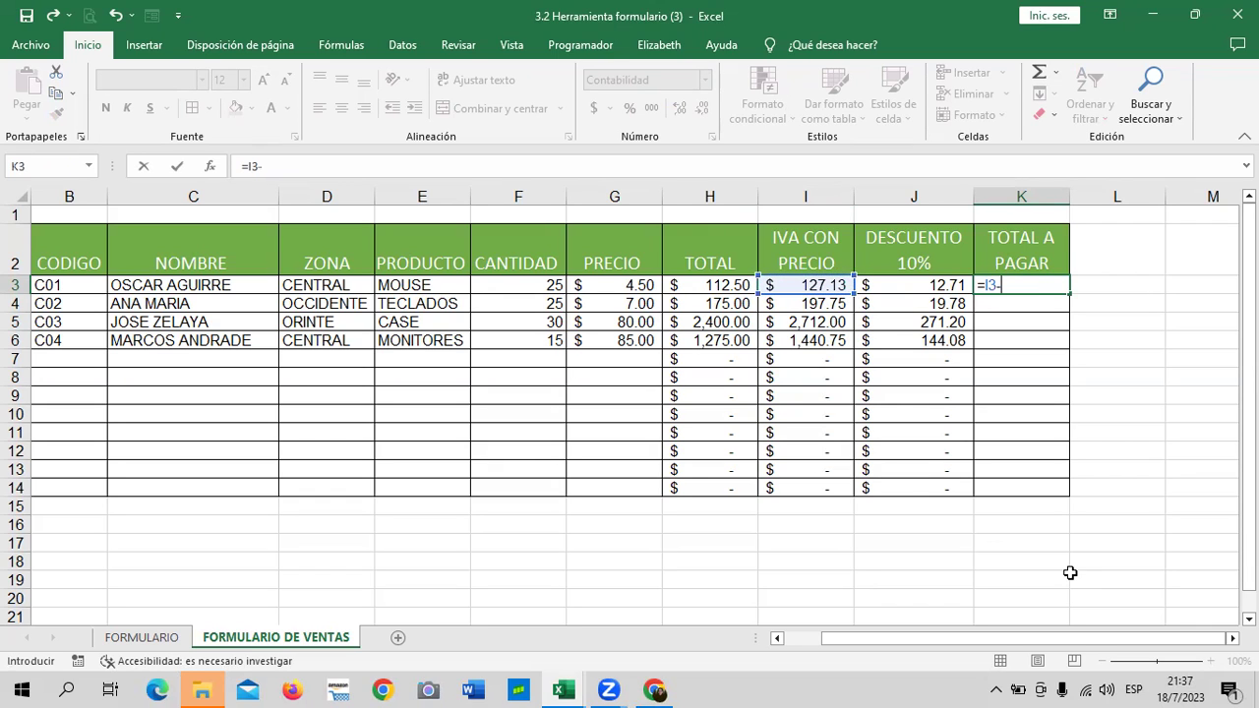
left_click(935, 284)
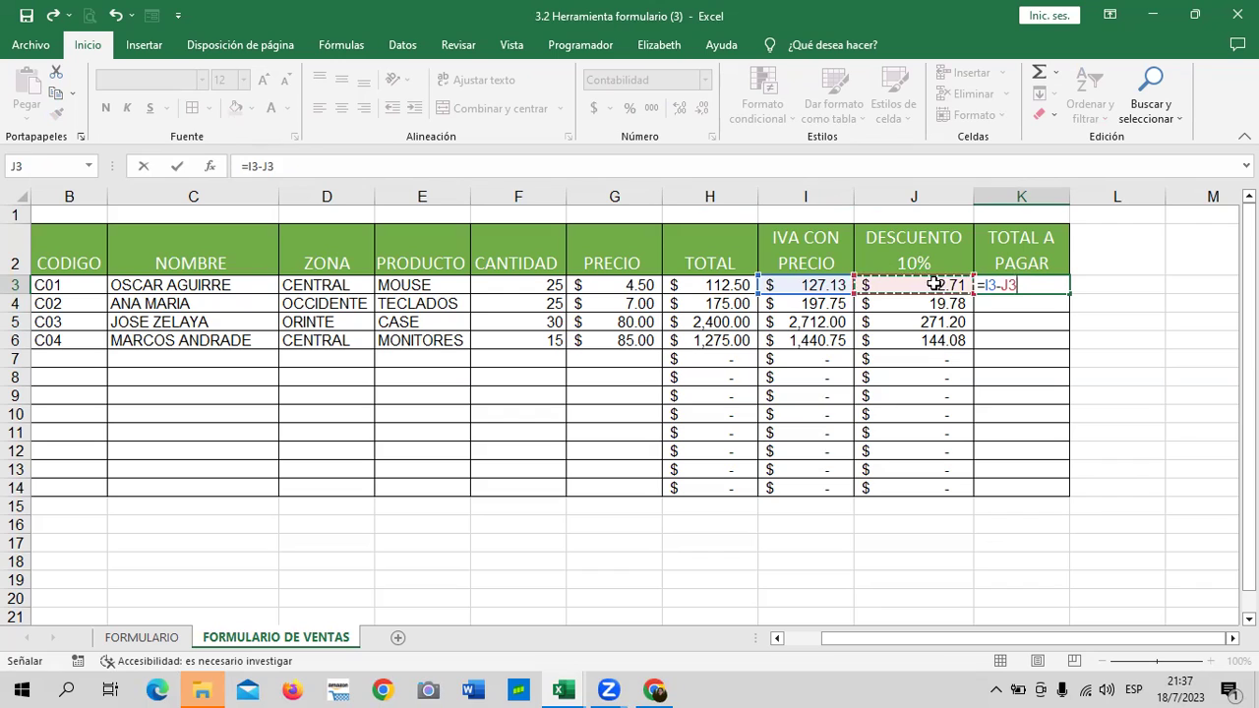
key("Return")
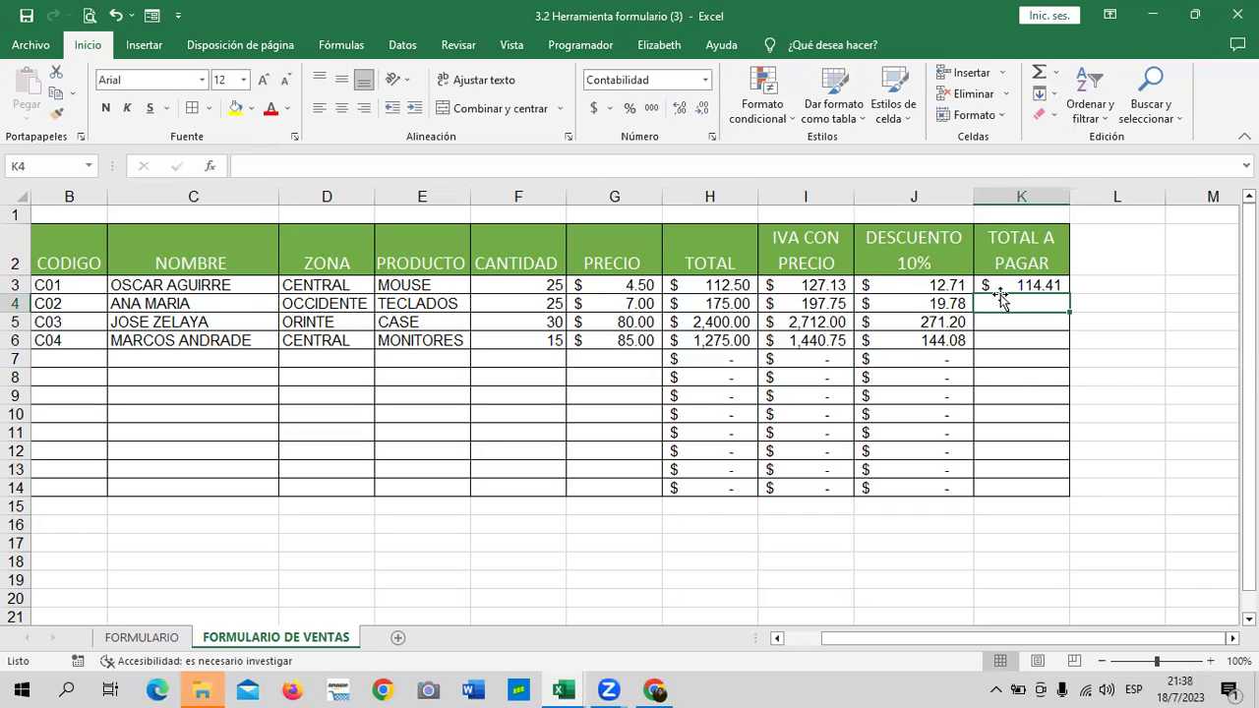
left_click(1030, 284)
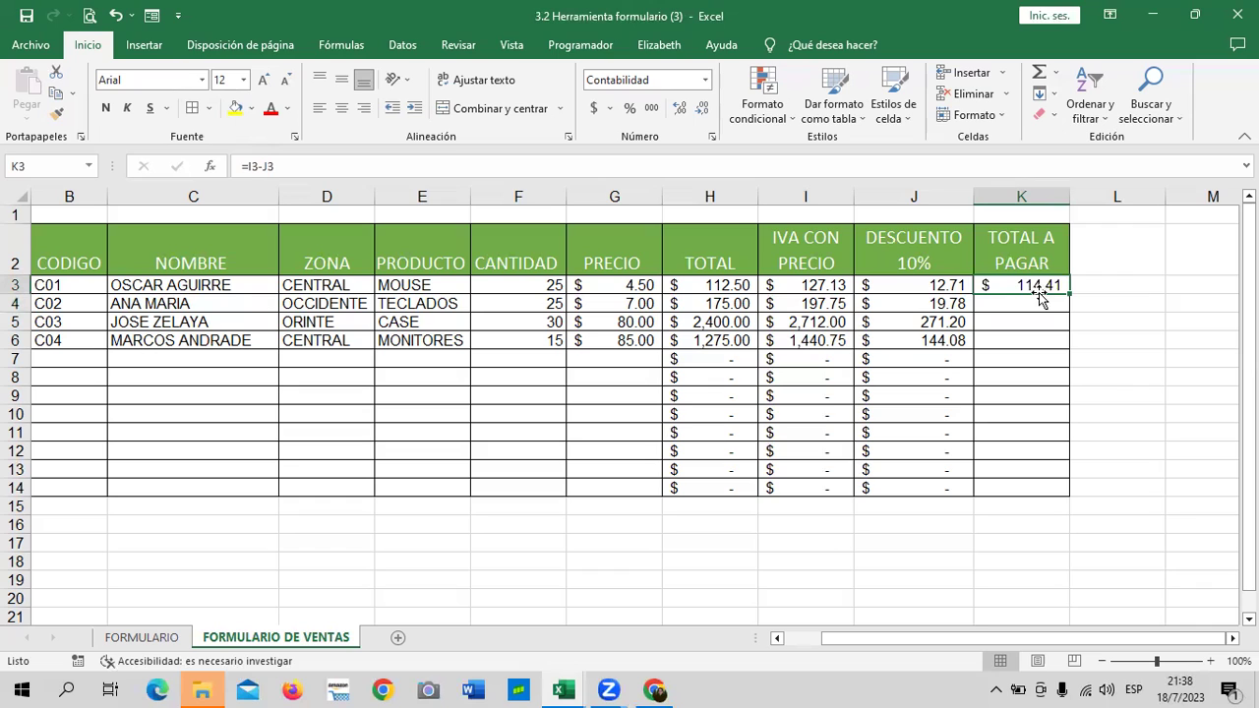
left_click_drag(1068, 293, 1065, 492)
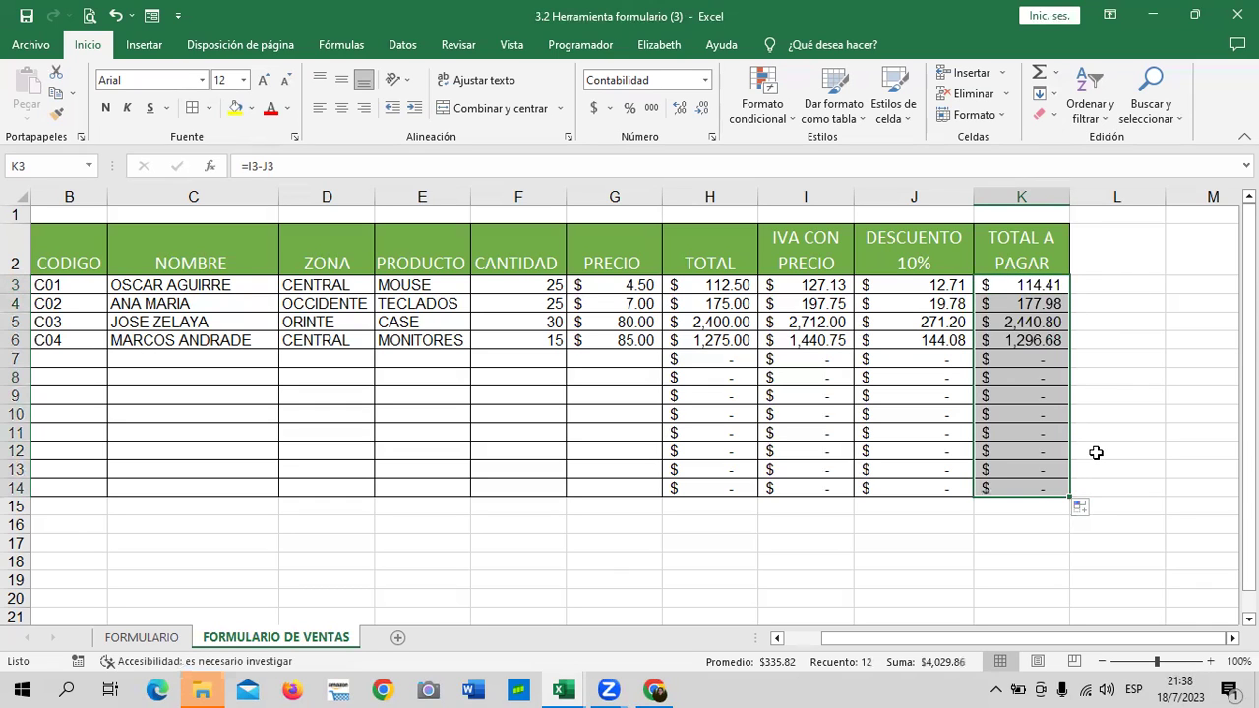
left_click(1121, 417)
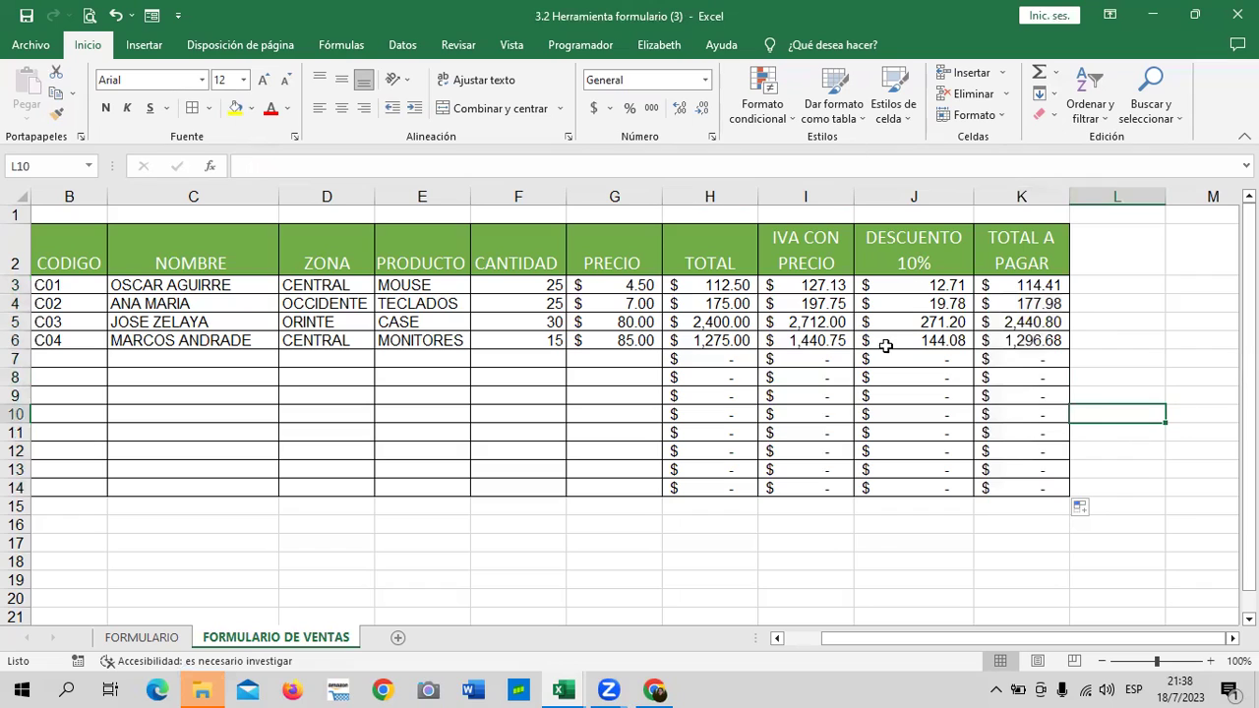
Widen column J so the DESCUENTO 10% heading fits on one line.
left_click(826, 285)
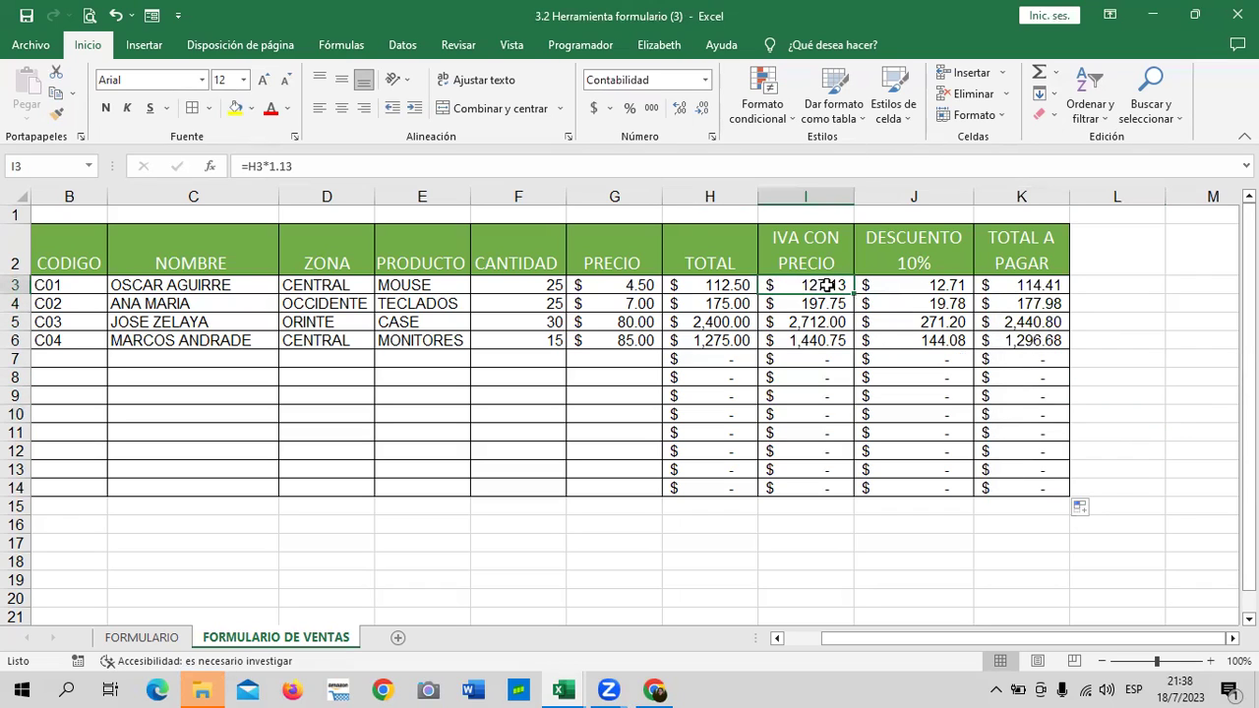
left_click(918, 286)
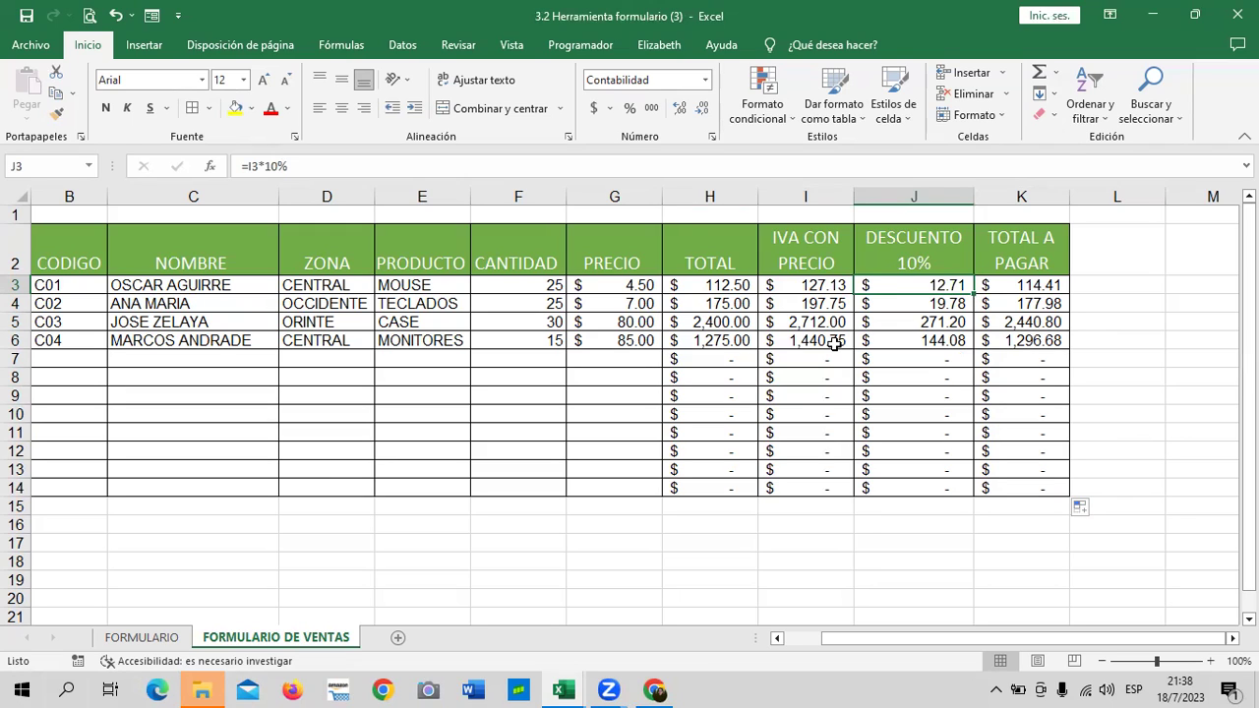
left_click_drag(974, 189, 999, 189)
left_click(938, 424)
left_click(911, 361)
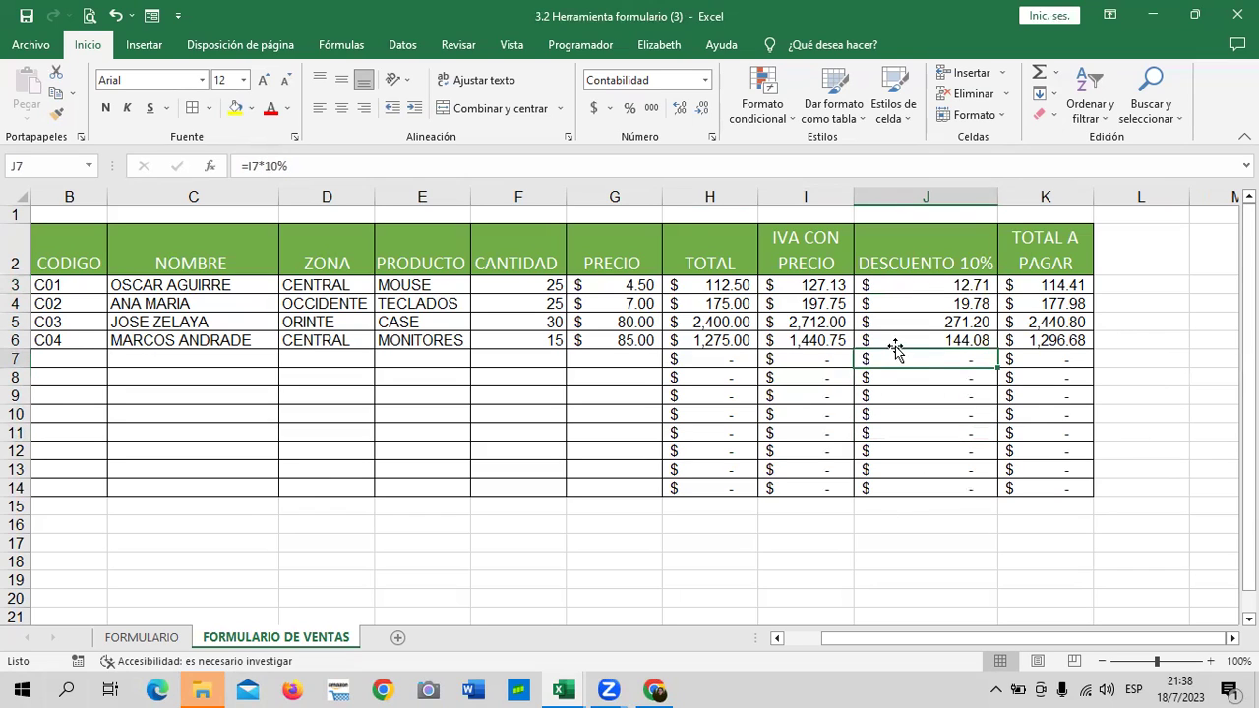
left_click(907, 287)
Start J3's formula as =SI(I3<200;I3*5%; for a 5% discount below 200.
key("Delete")
type("=SI(")
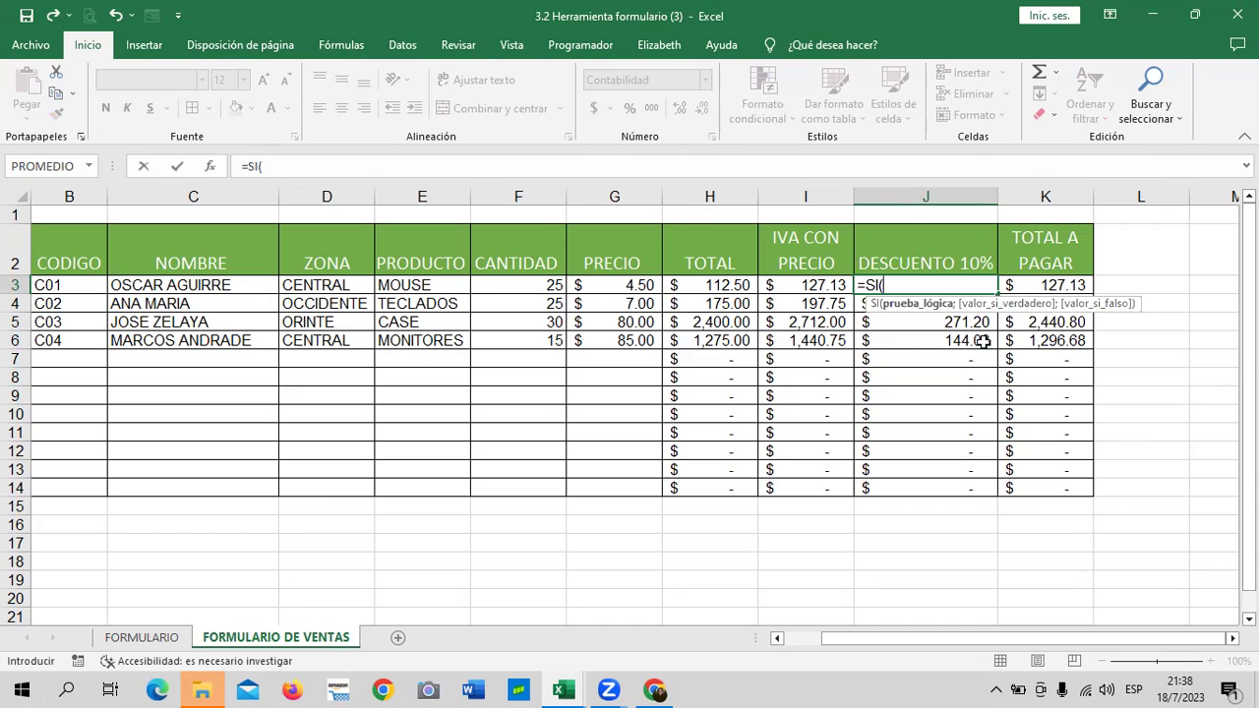
left_click(810, 288)
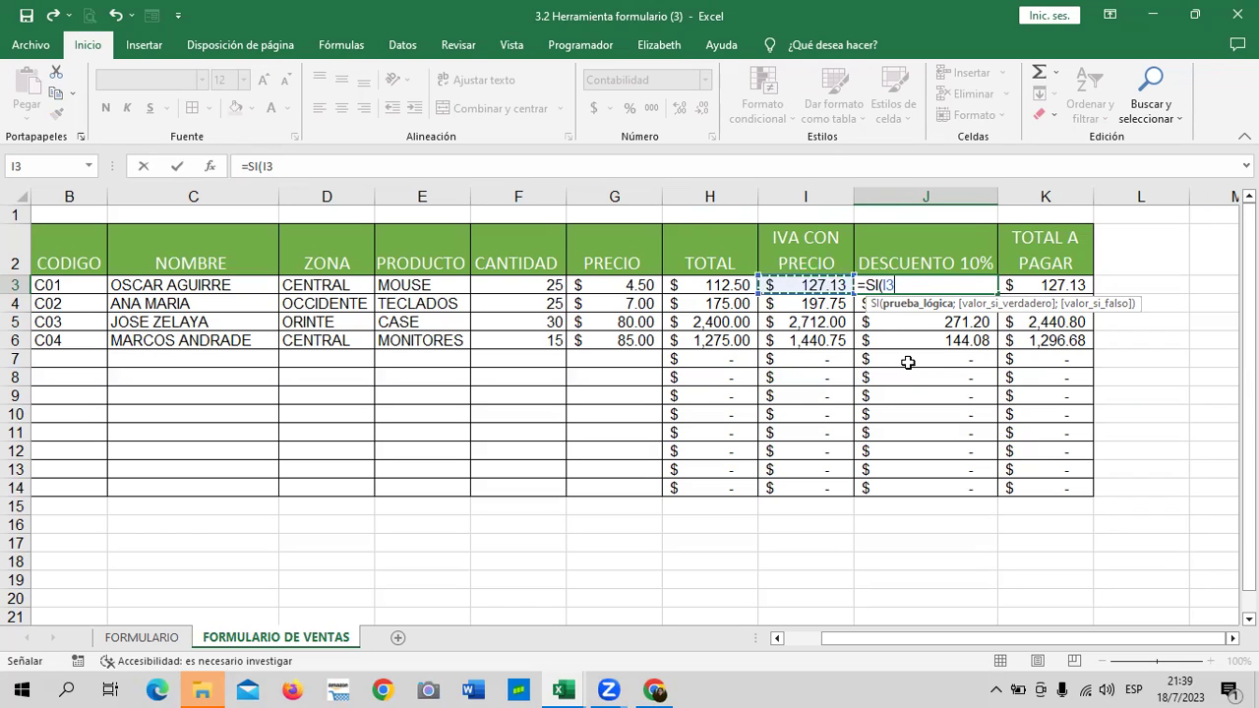
type(">")
key("BackSpace")
type("<")
type("200")
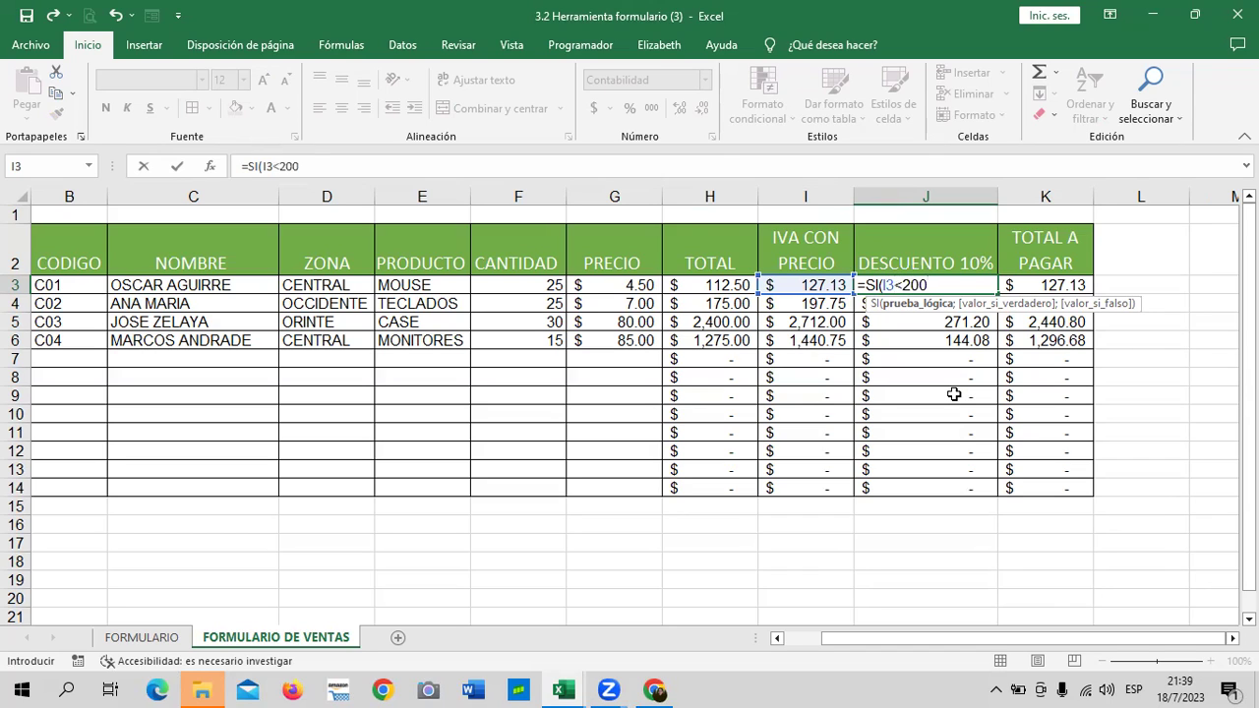
type(";")
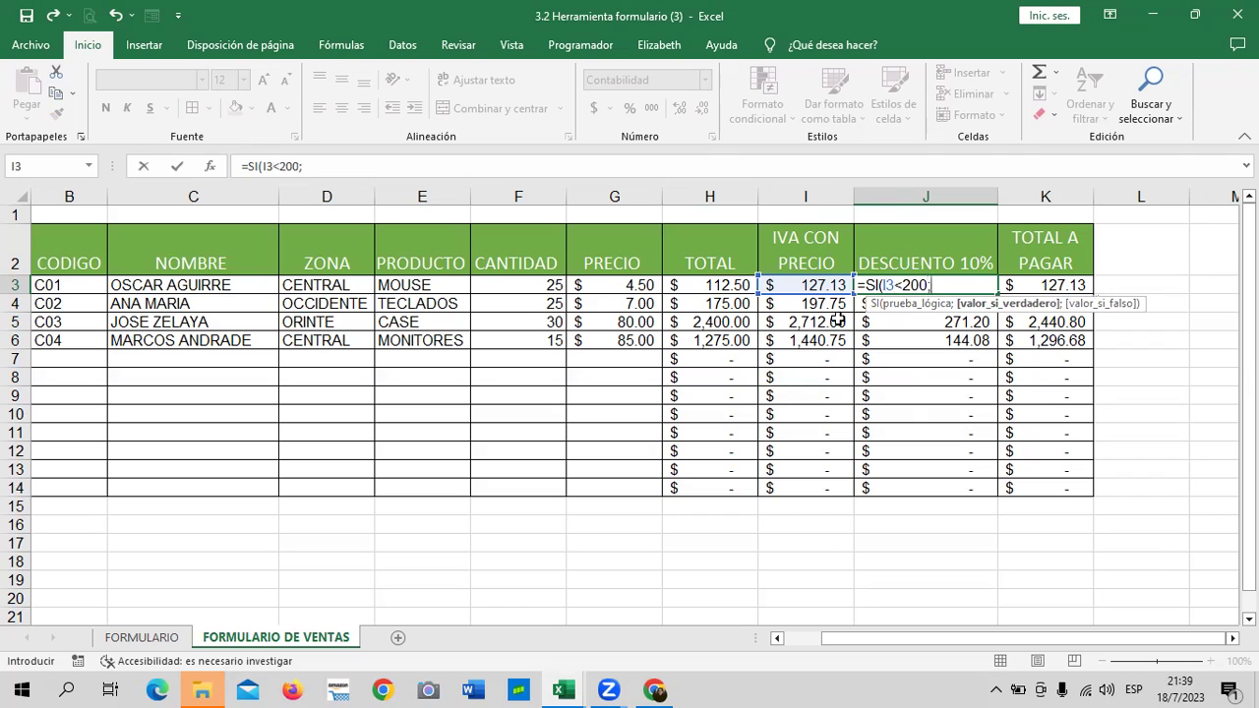
left_click(812, 285)
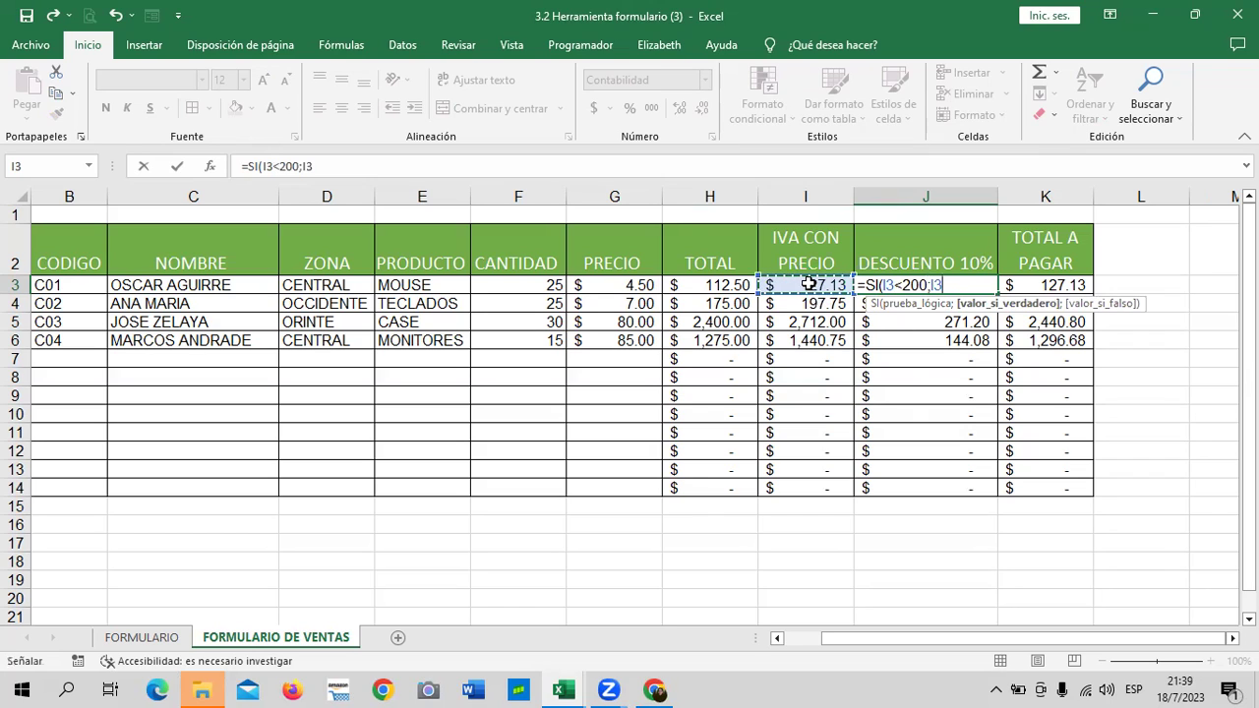
type("*5")
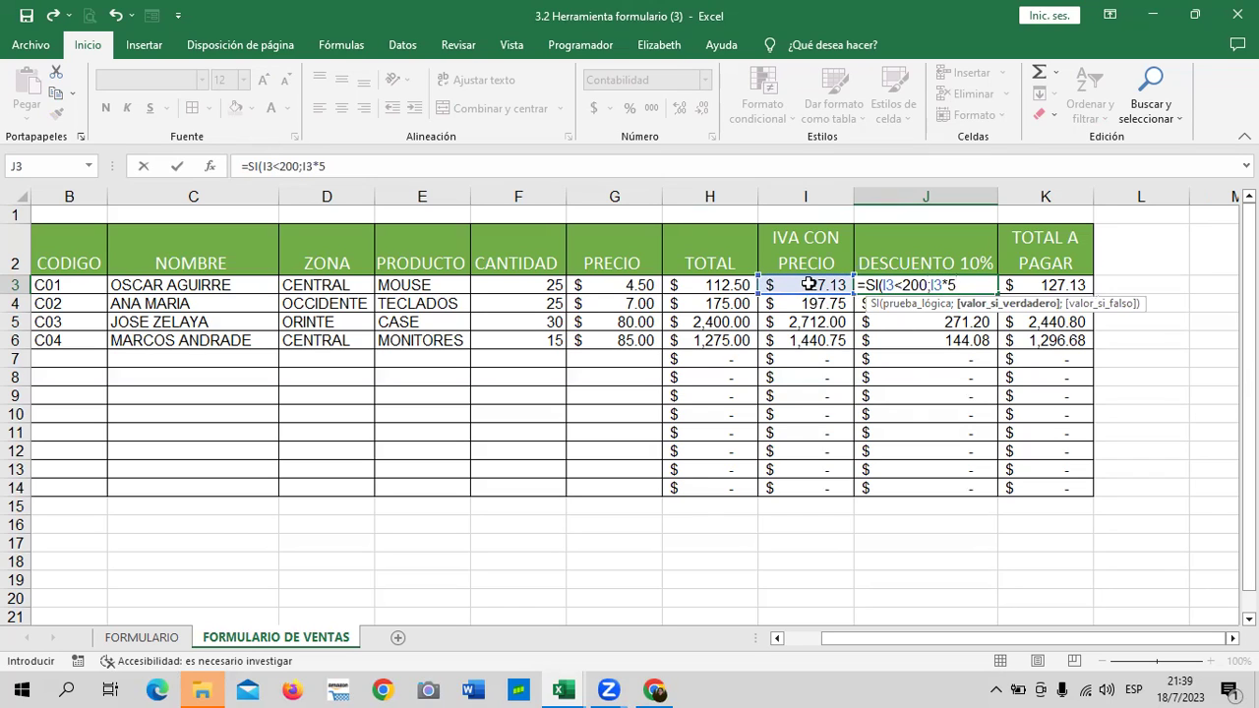
type("%;")
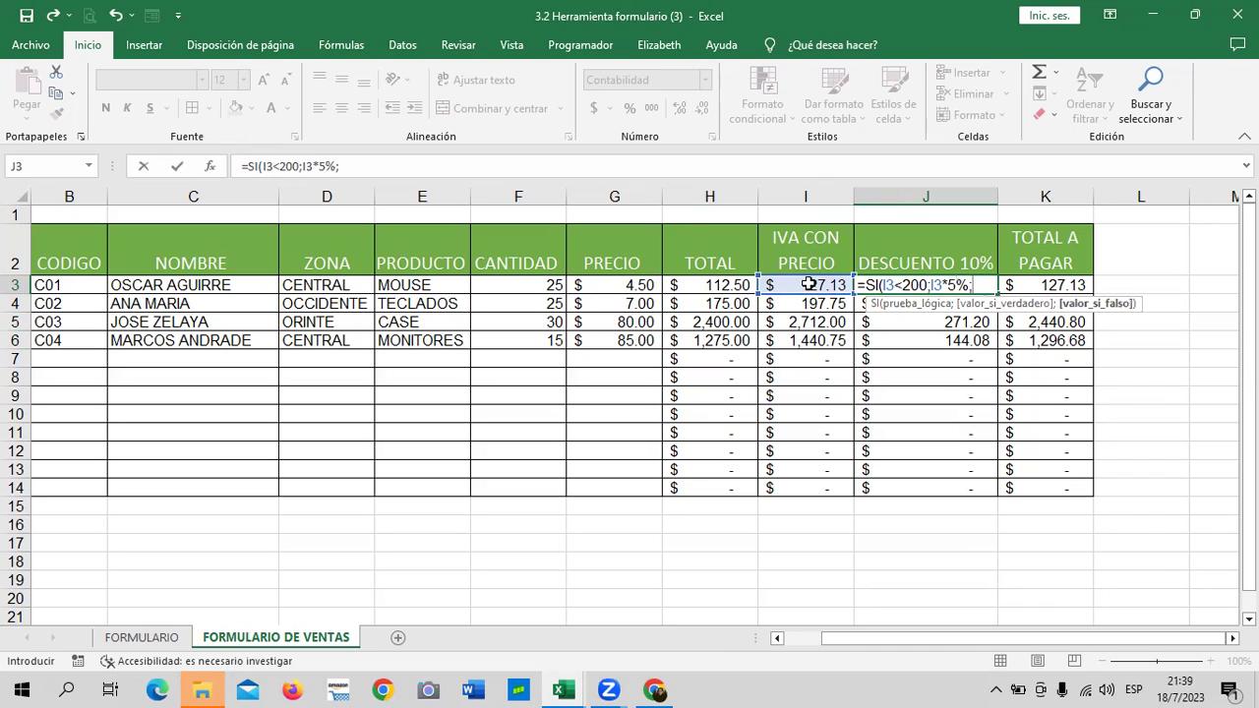
type("S")
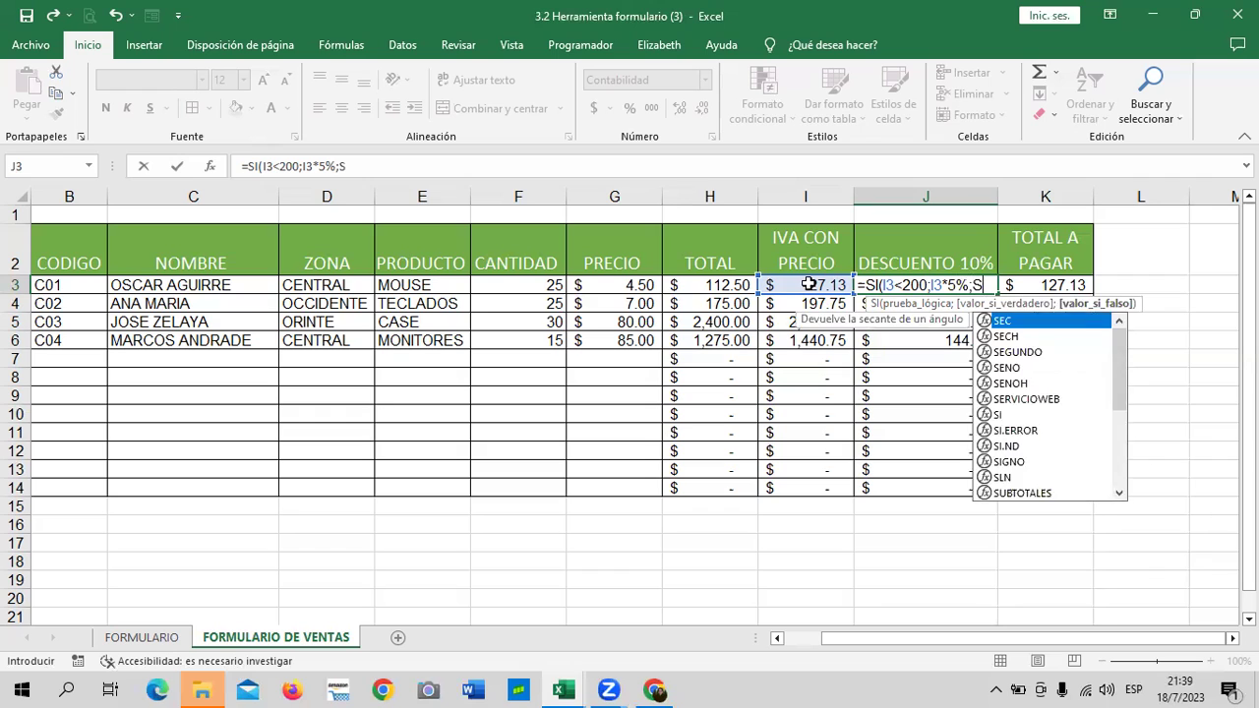
type("I(")
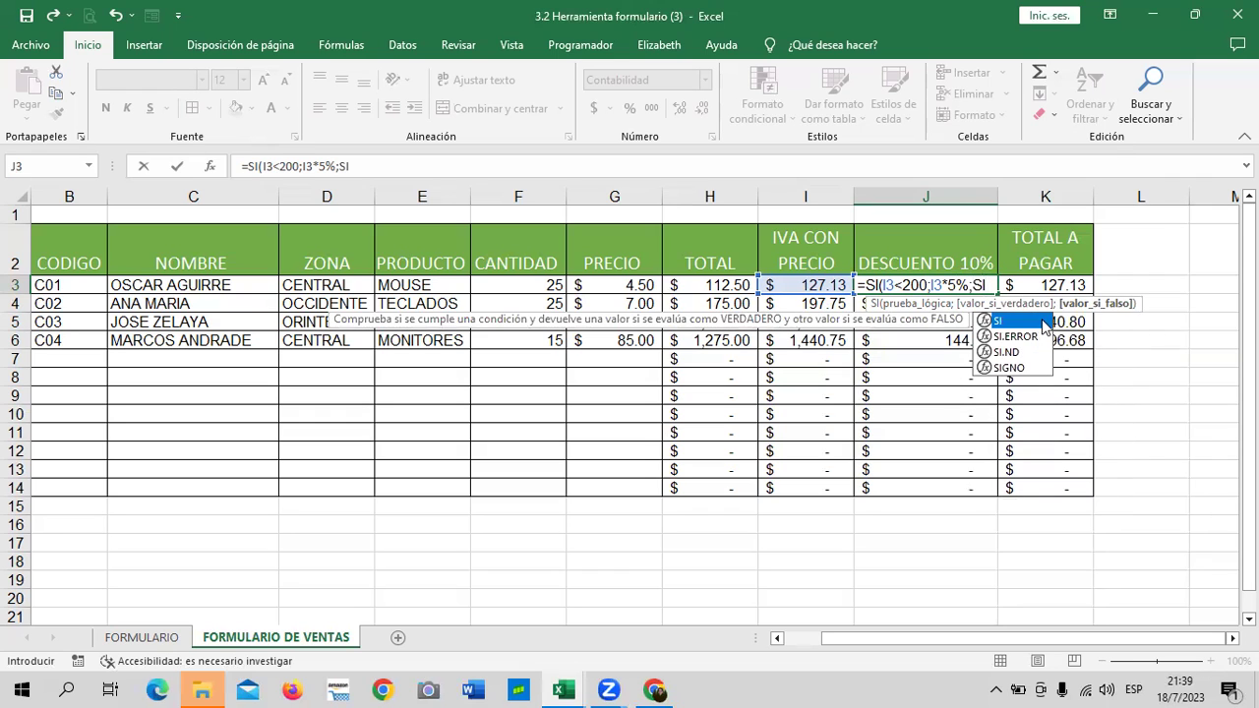
Nest SI(I3>200;I3*10%) for the 10% case and commit, giving a 6.36 discount.
double_click(1044, 322)
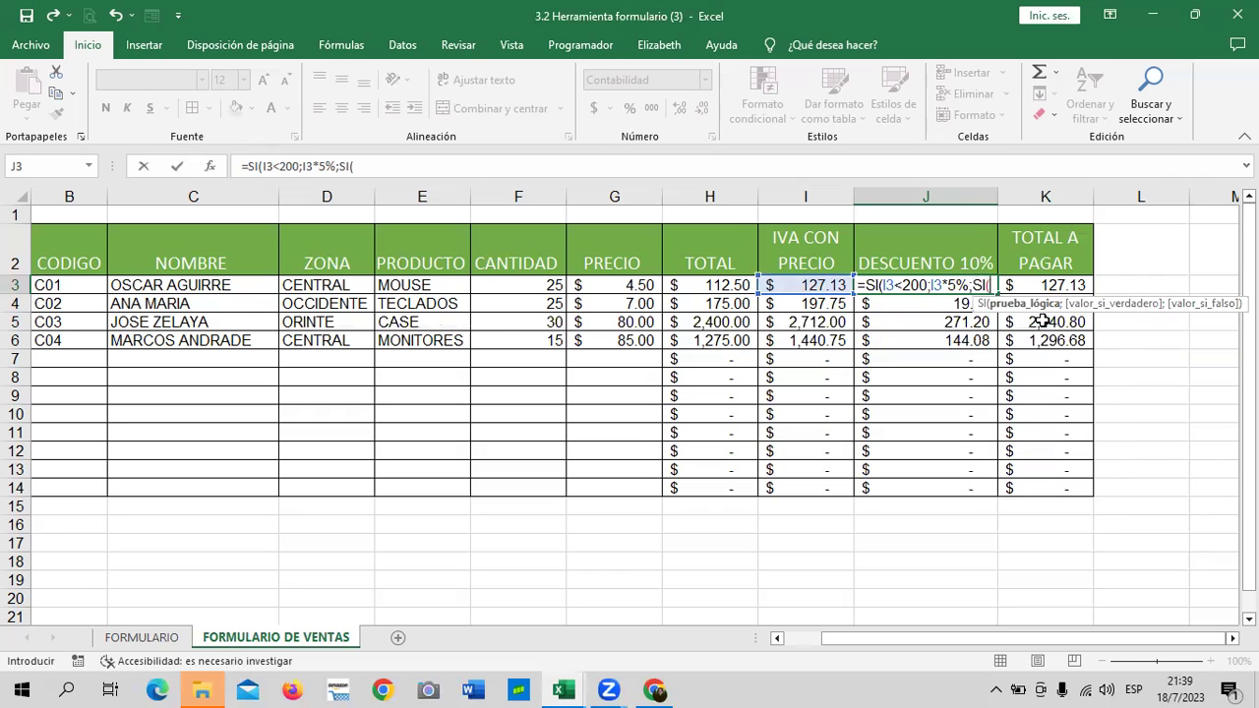
left_click(795, 285)
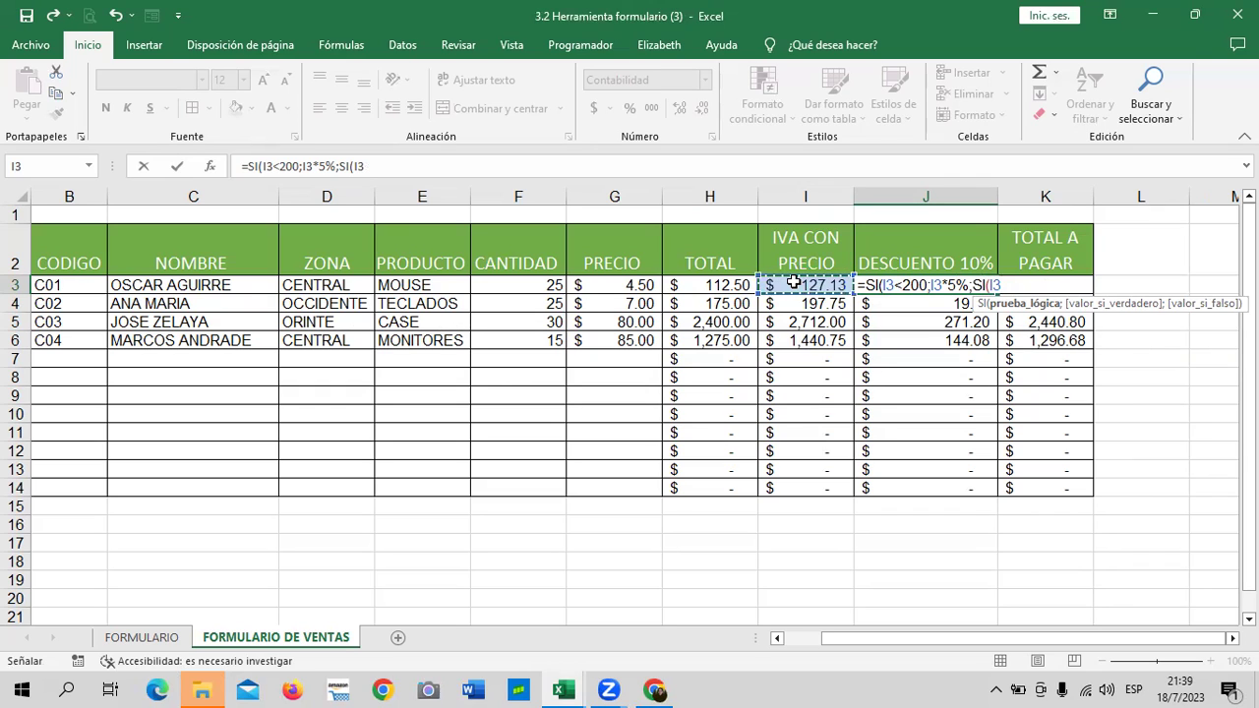
type(">")
type("=")
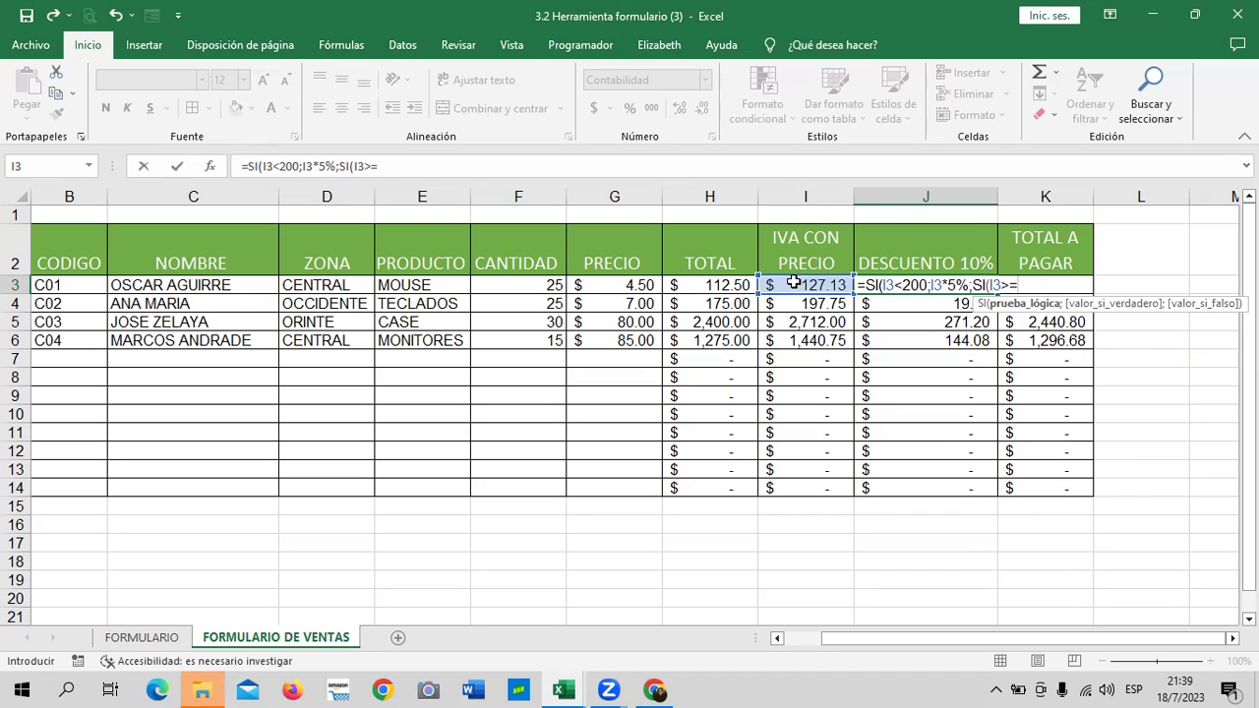
key("BackSpace")
type("200;")
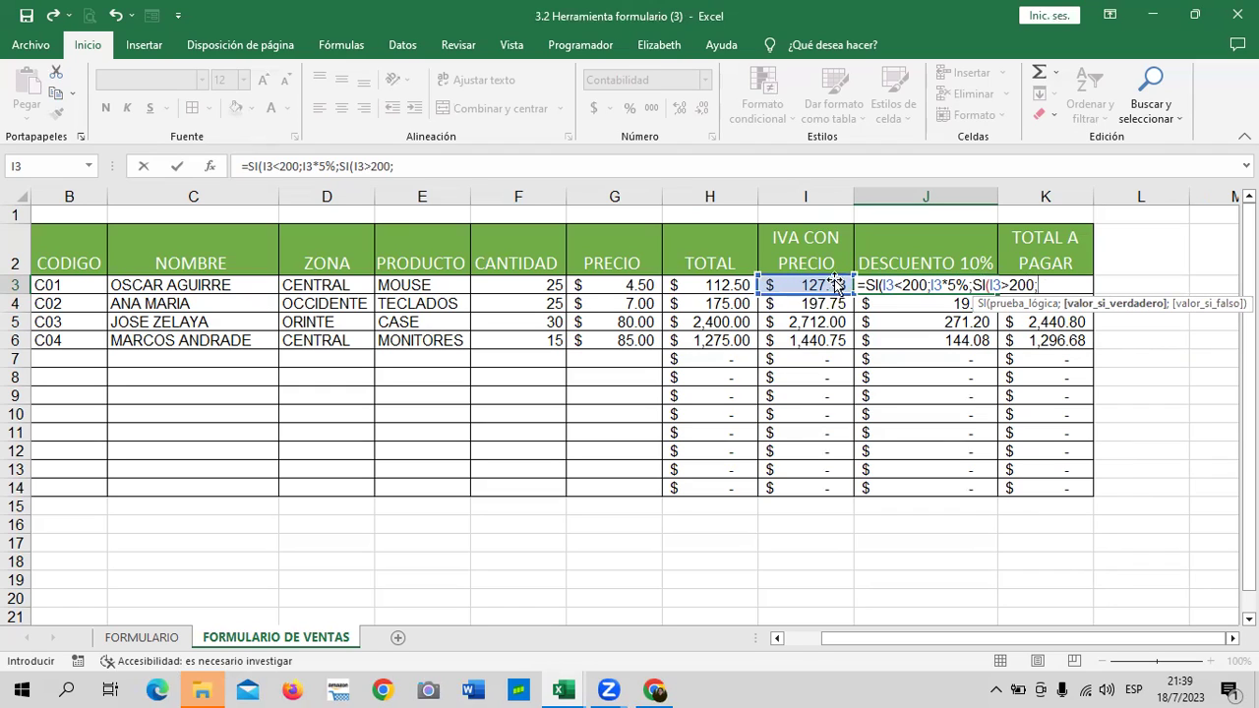
left_click(819, 285)
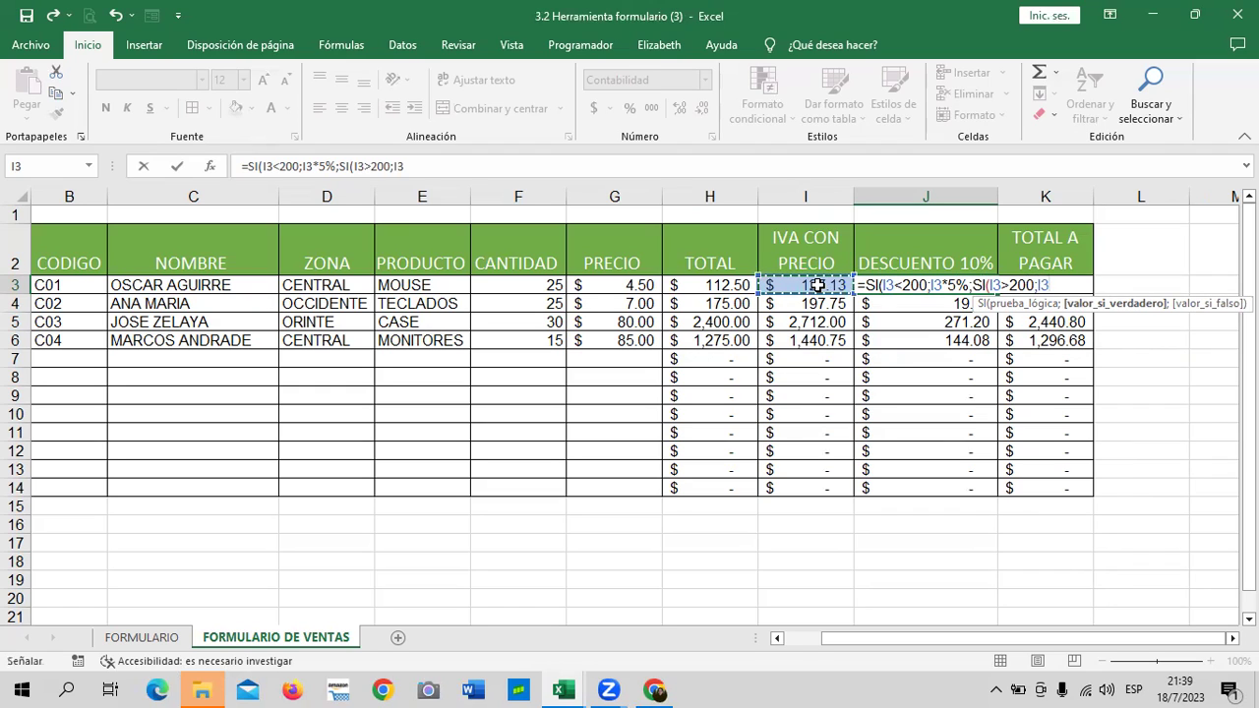
type("10")
key("BackSpace")
key("BackSpace")
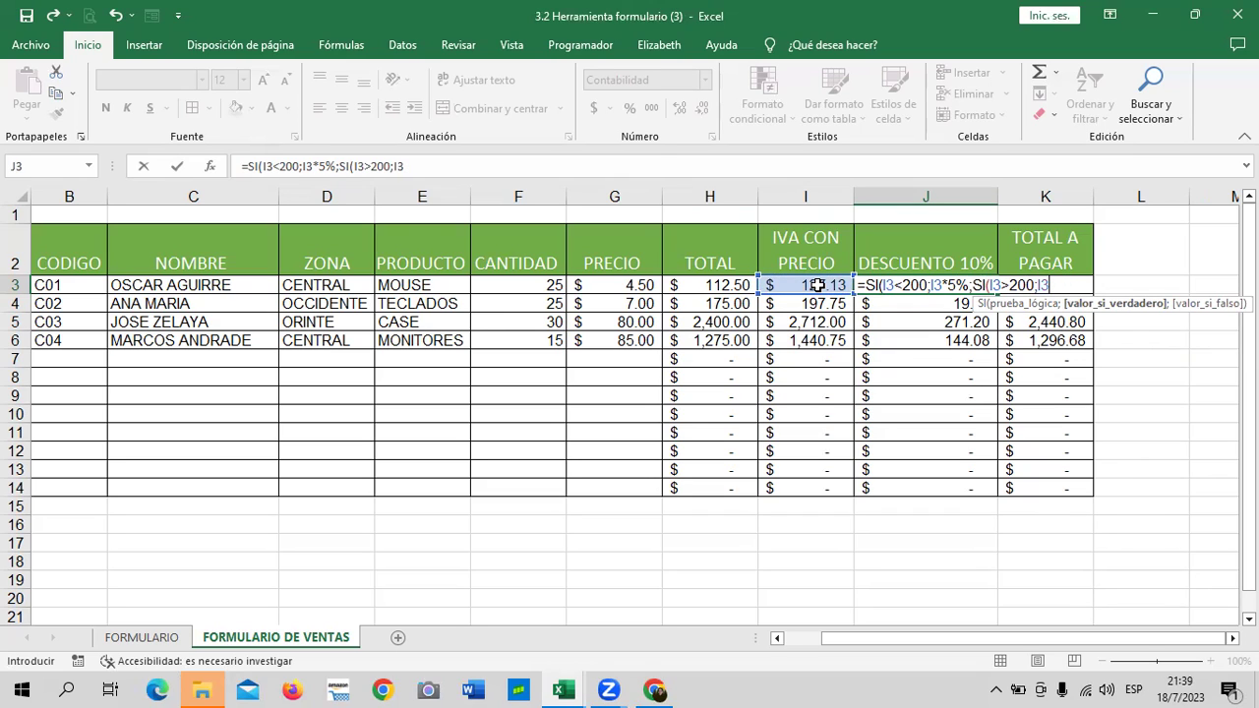
type("*10")
type("%")
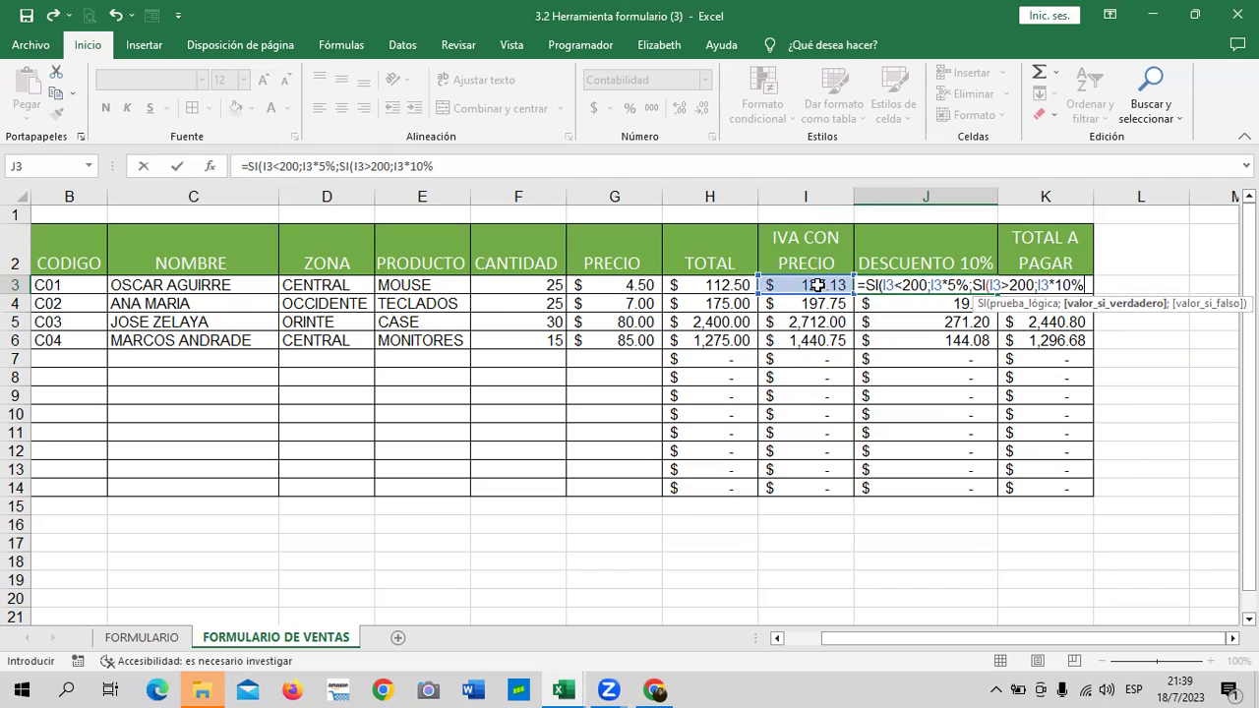
type("))")
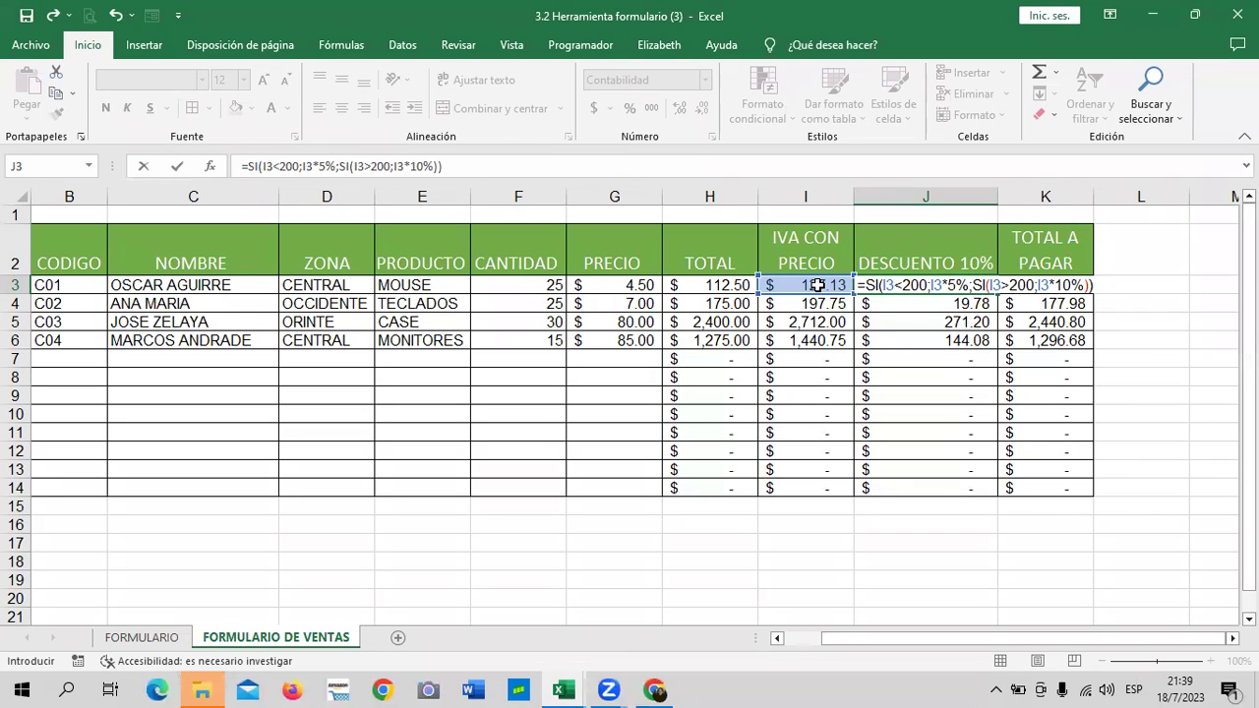
key("Return")
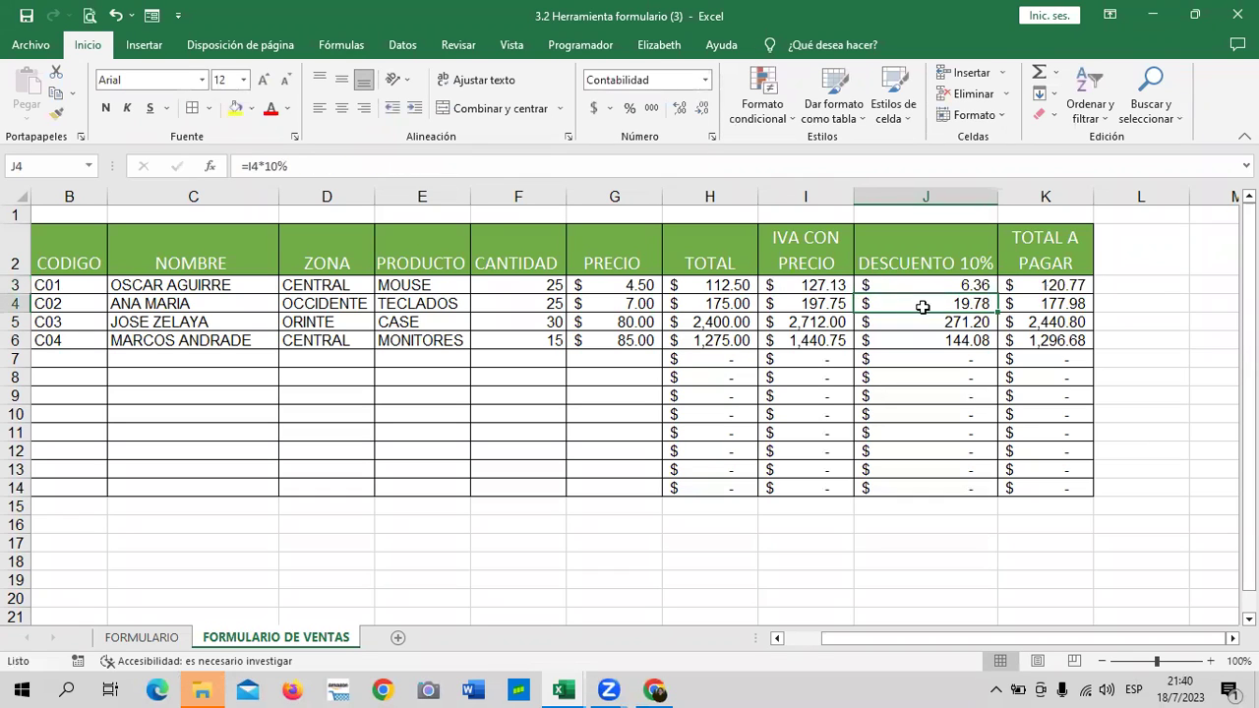
Fill the nested SI discount formula from J3 down to J14.
left_click(886, 287)
left_click_drag(997, 293, 984, 492)
left_click(1054, 460)
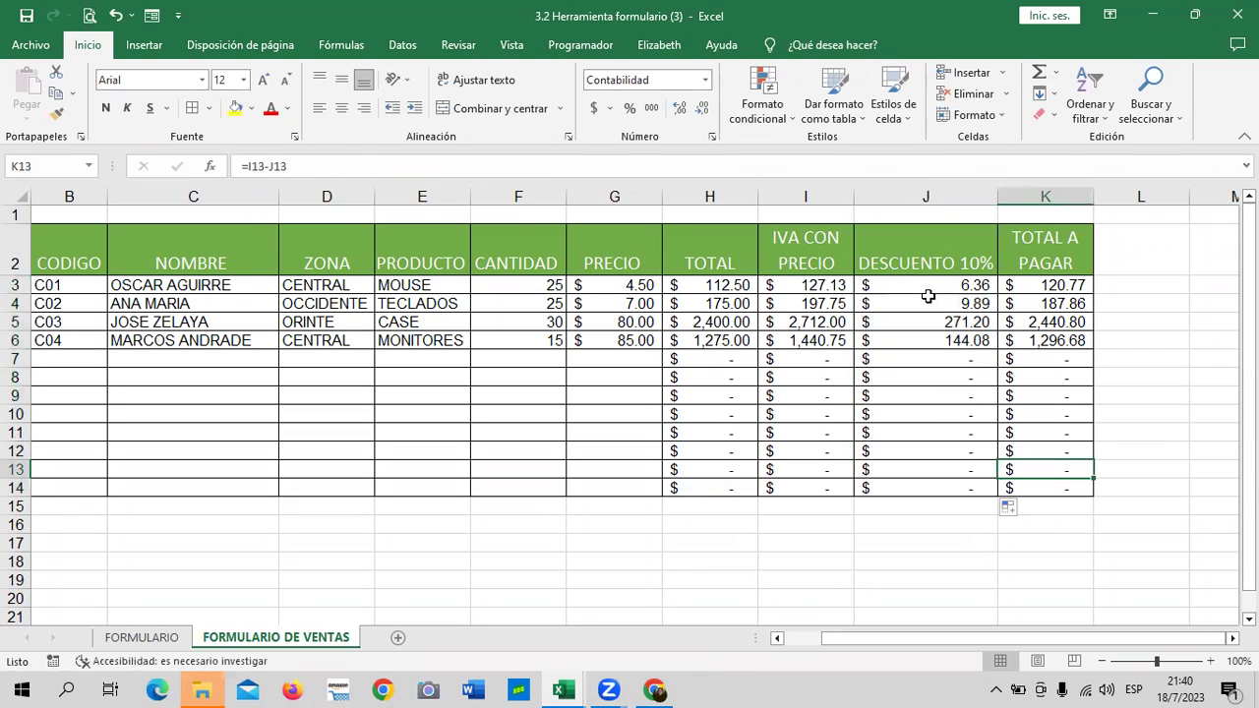
Narrow column J and wrap the DESCUENTO 10% heading onto two lines.
left_click(922, 246)
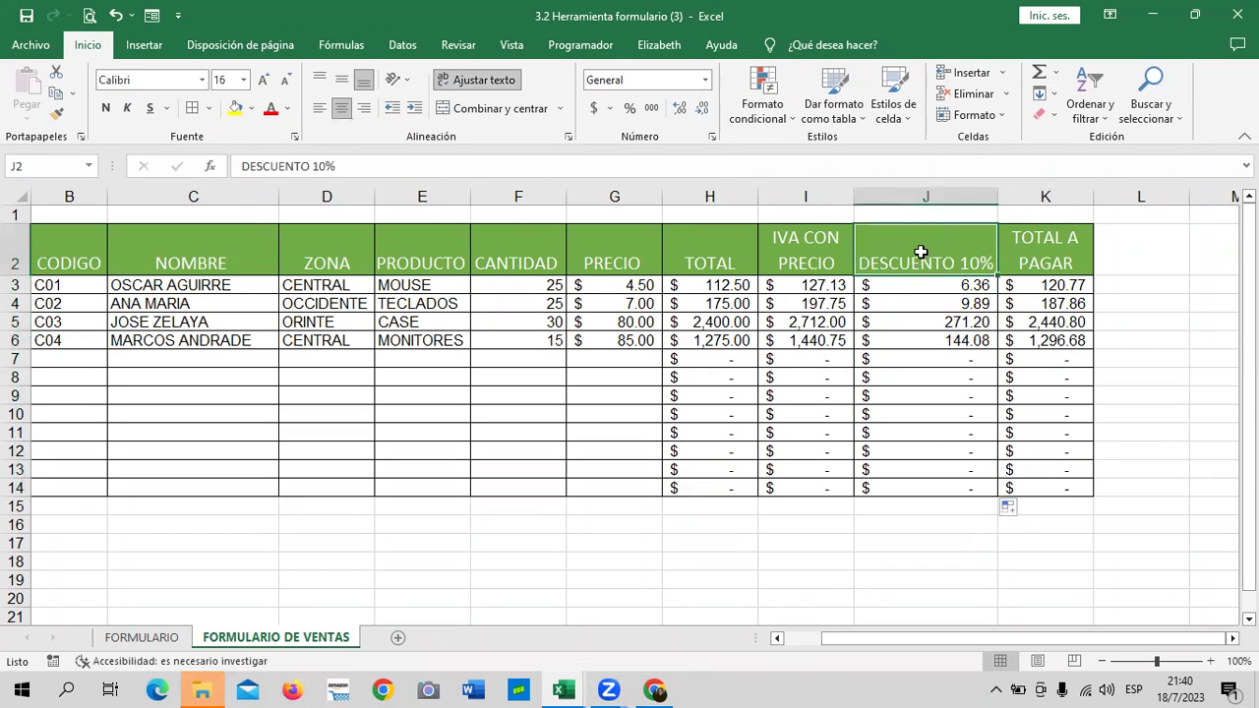
left_click_drag(998, 197, 954, 186)
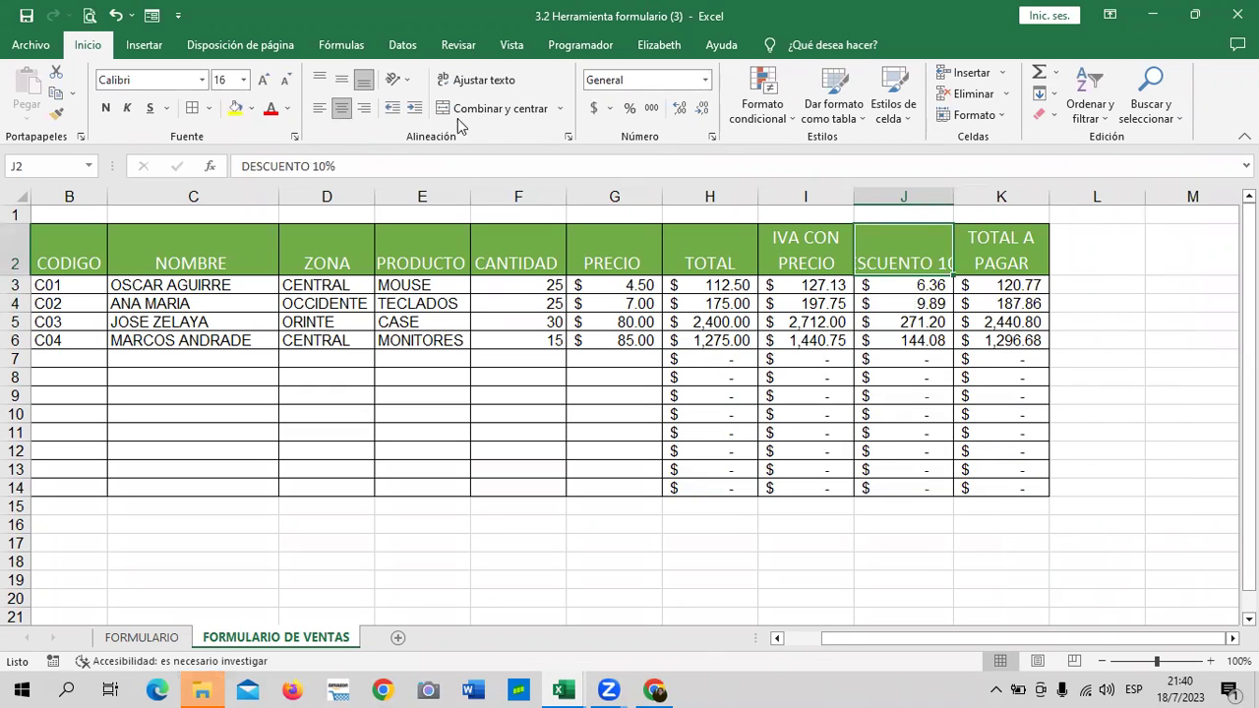
left_click(480, 79)
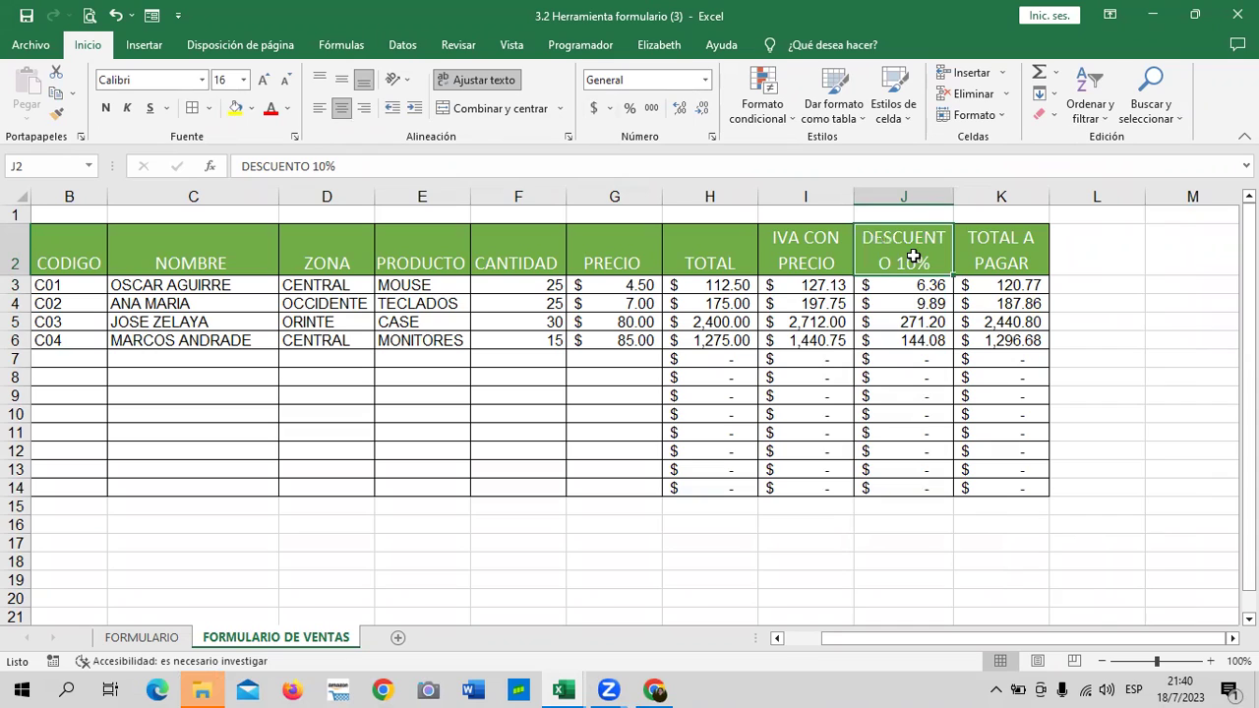
left_click_drag(953, 196, 963, 197)
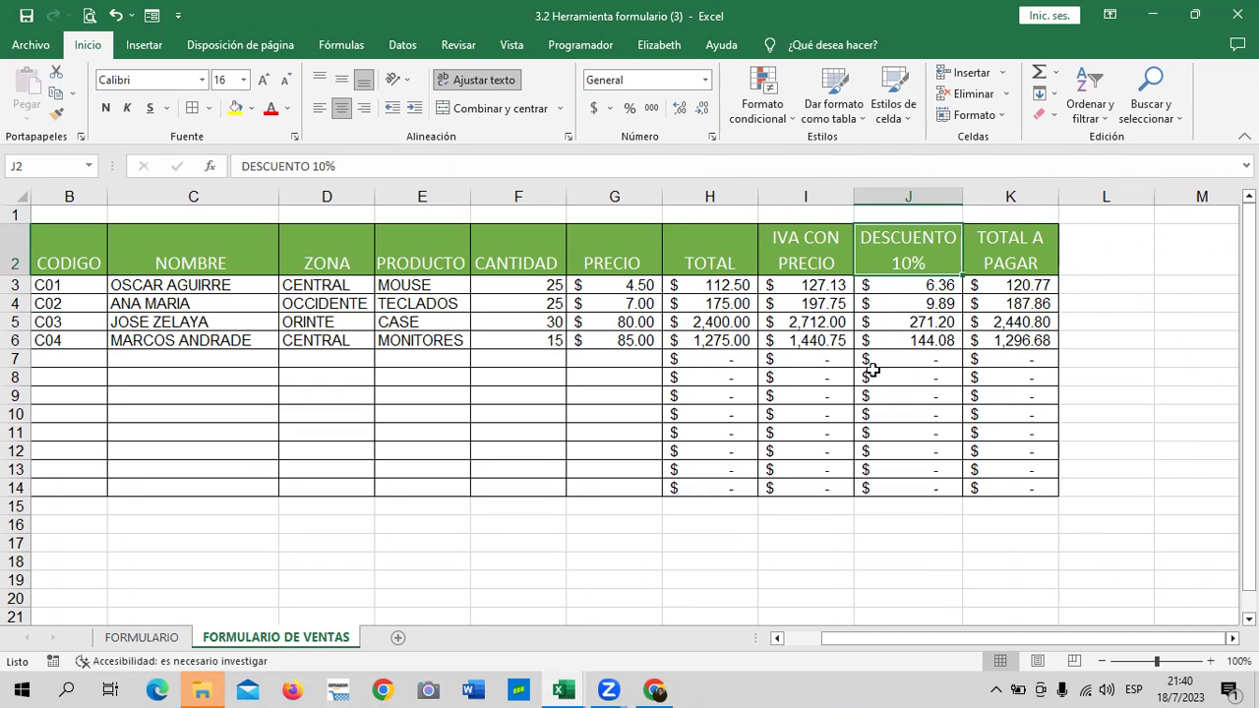
left_click(942, 414)
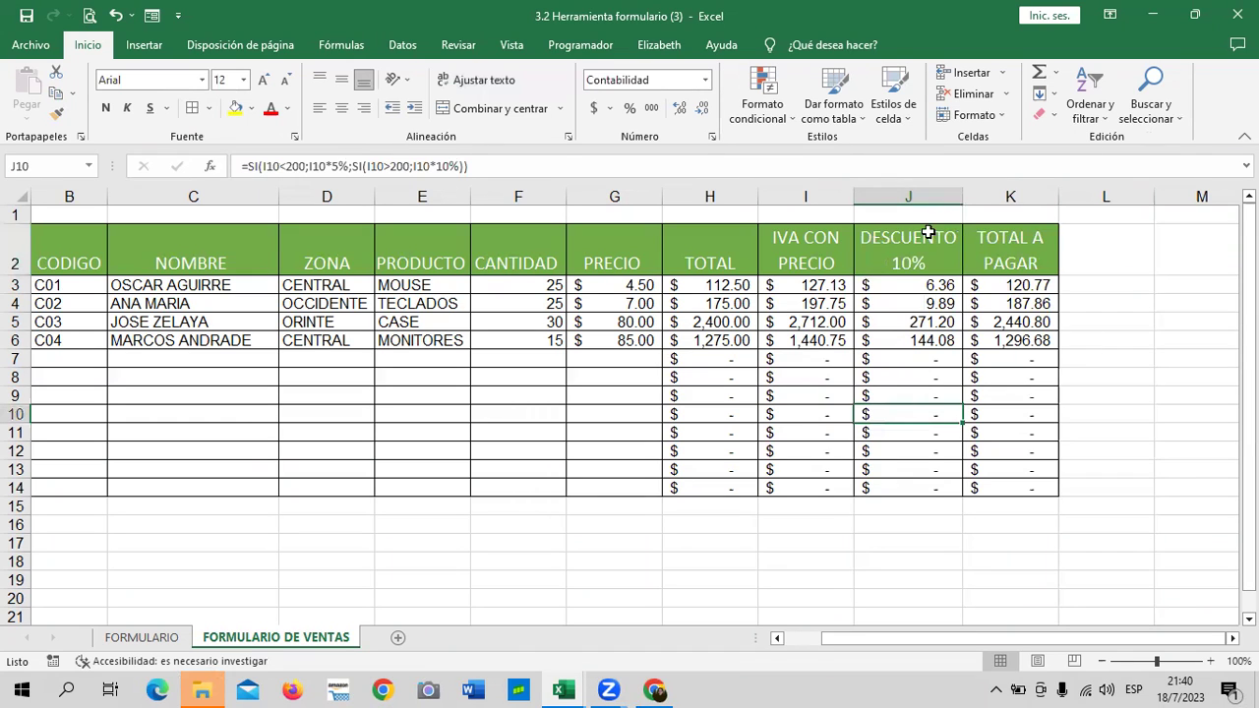
left_click(903, 283)
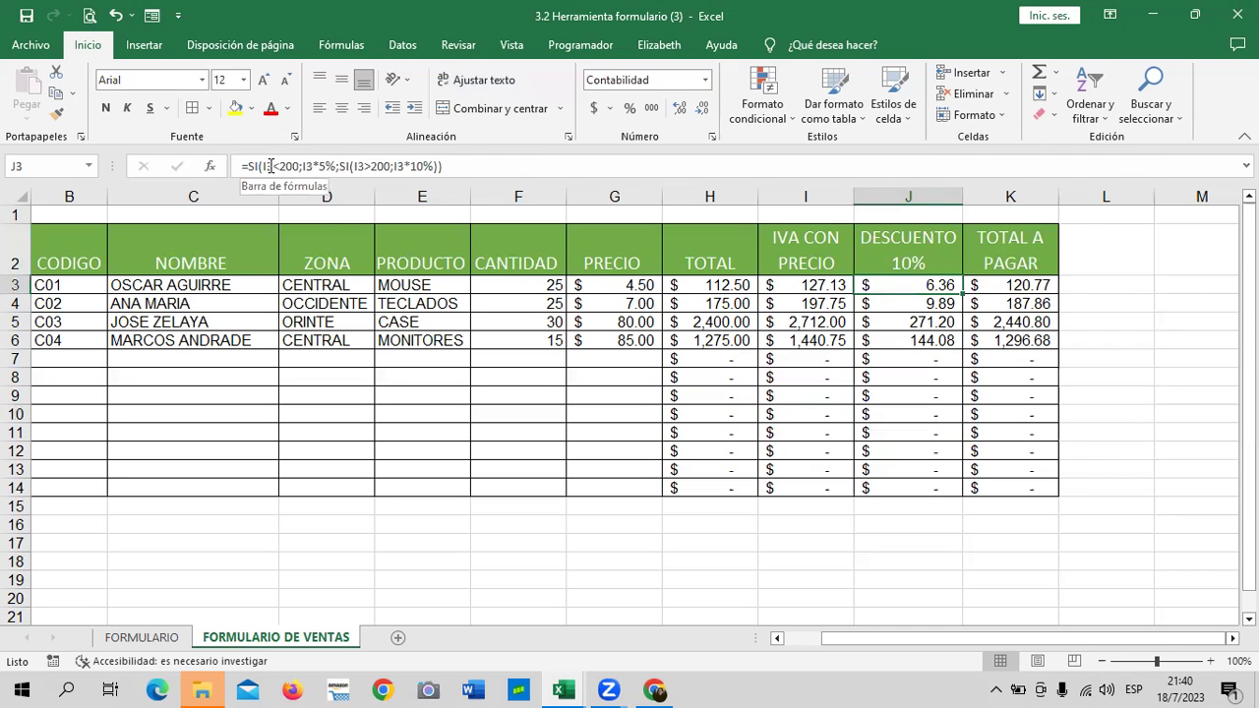
left_click(636, 522)
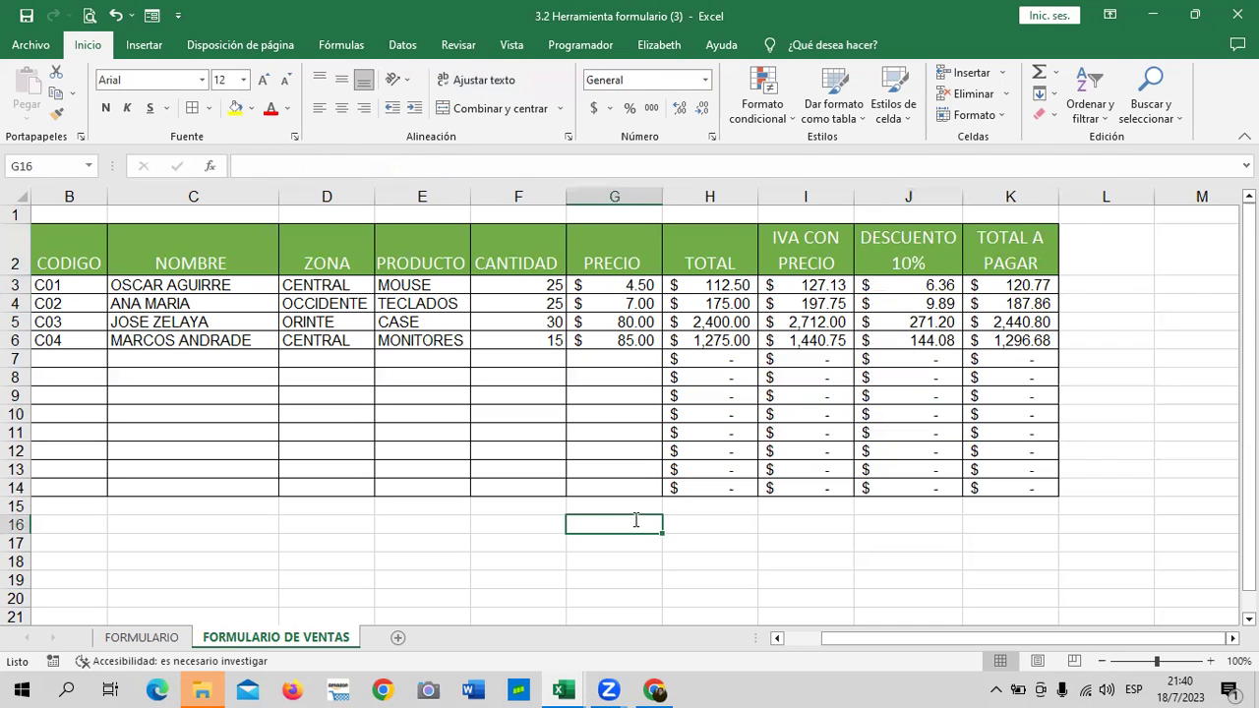
type("=SI")
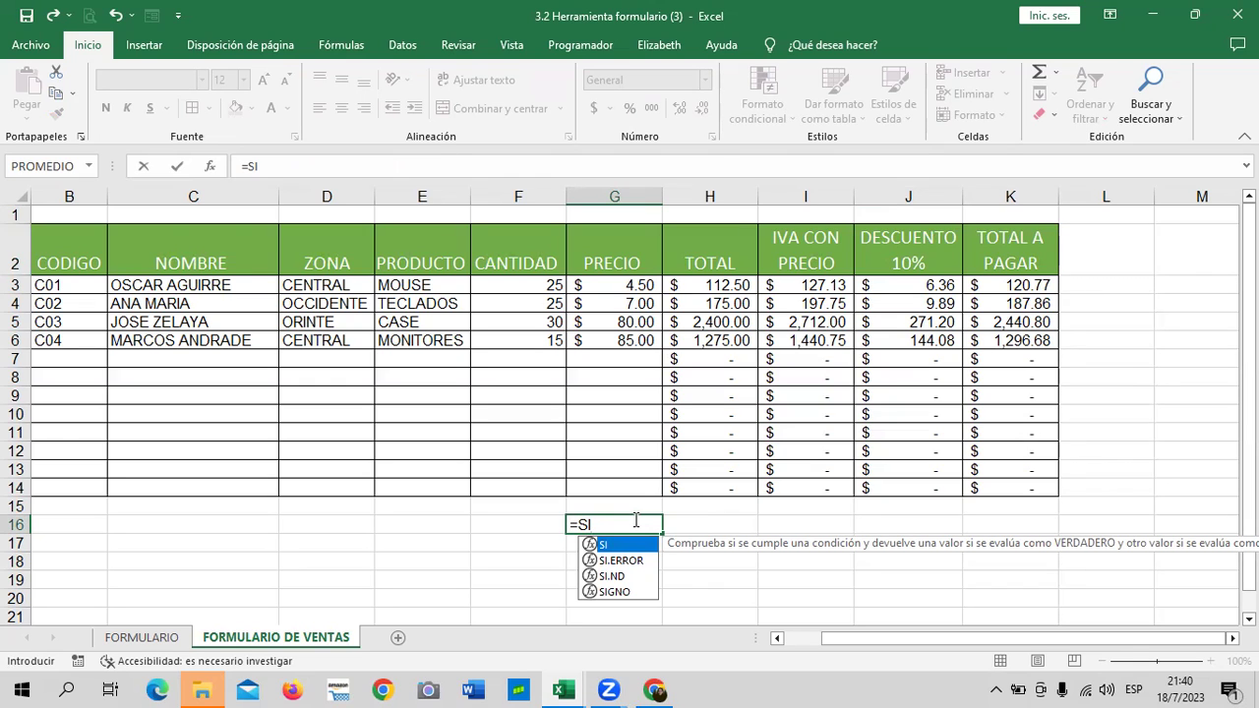
double_click(630, 545)
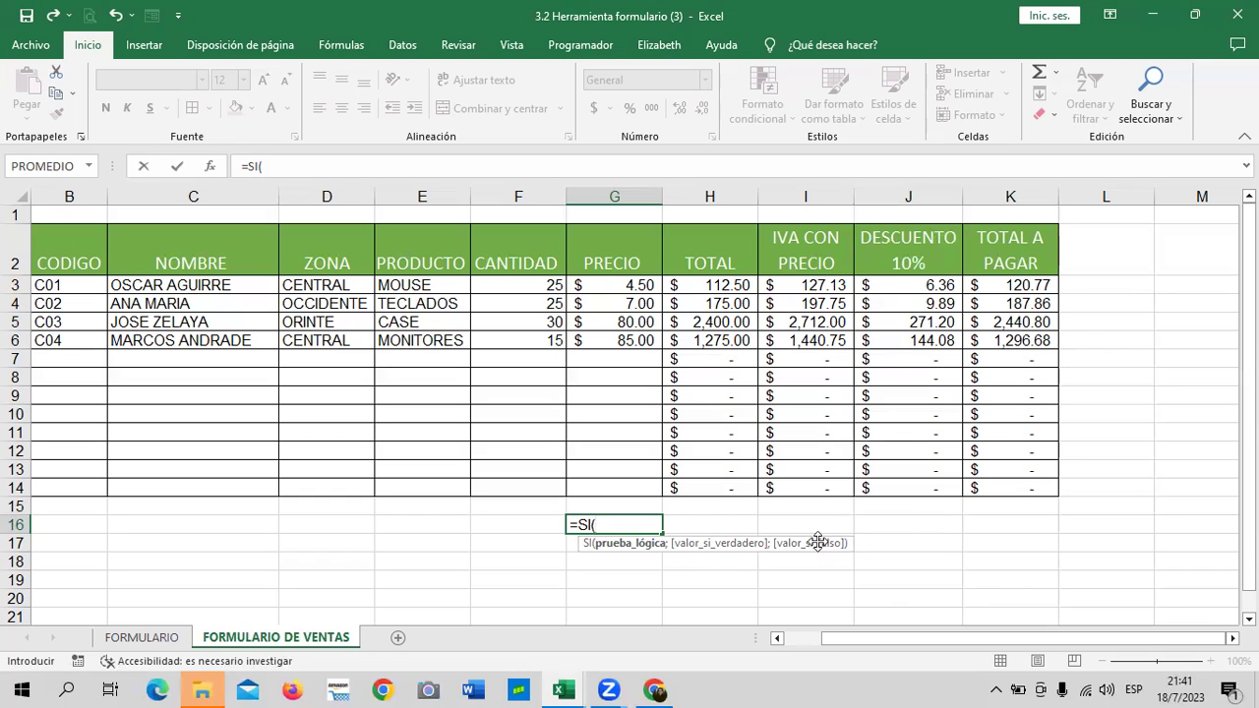
key("BackSpace")
key("BackSpace")
key("Escape")
key("Return")
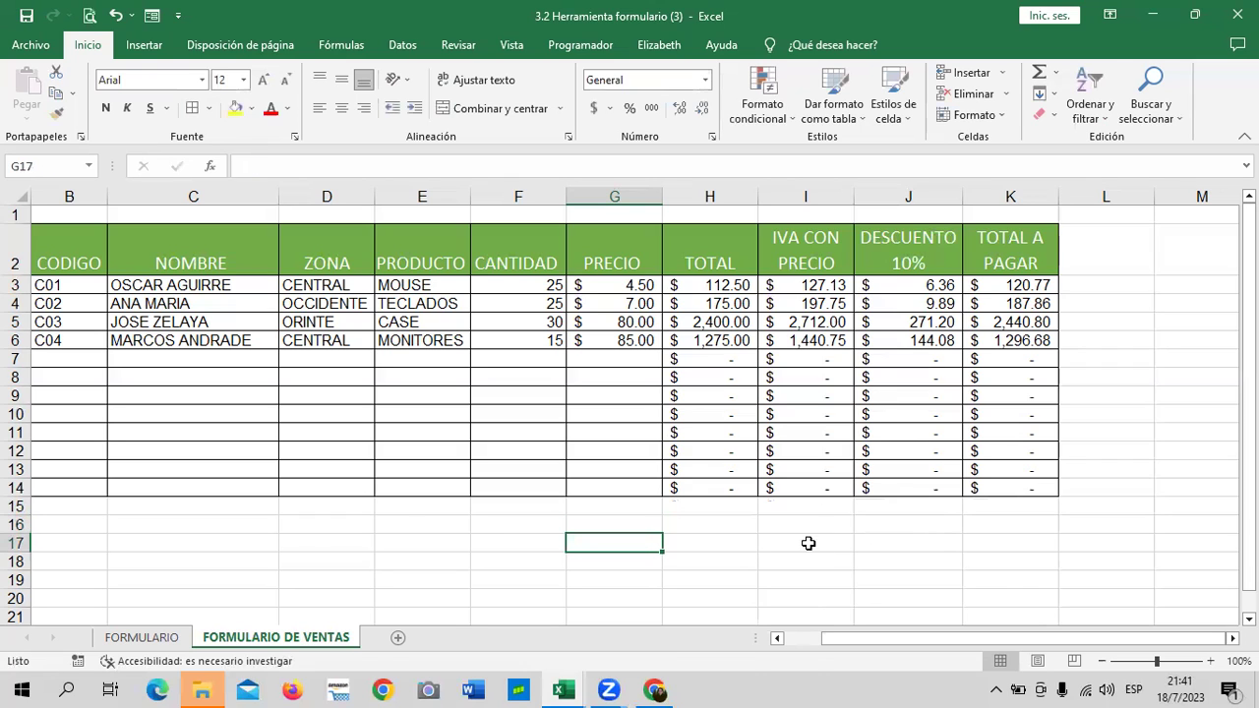
left_click(922, 578)
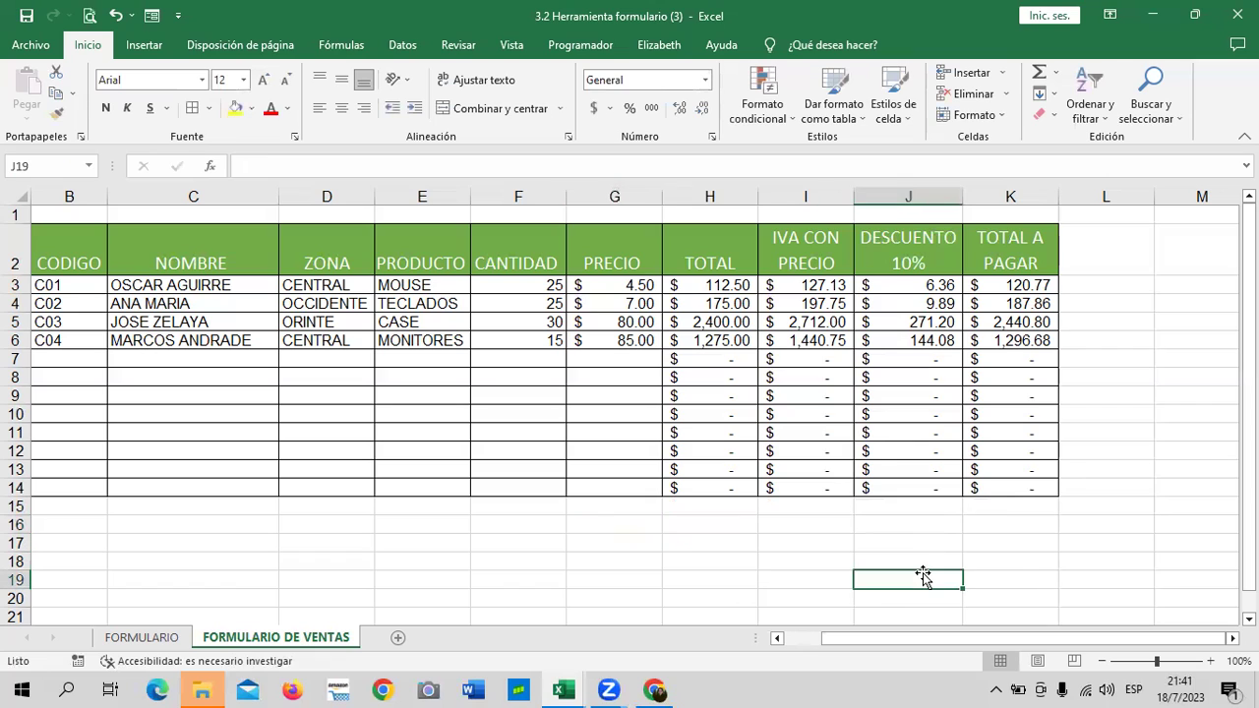
Inspect the SI discount formulas in J6 and J3, browse the Lógicas function list, then select J2.
left_click(906, 339)
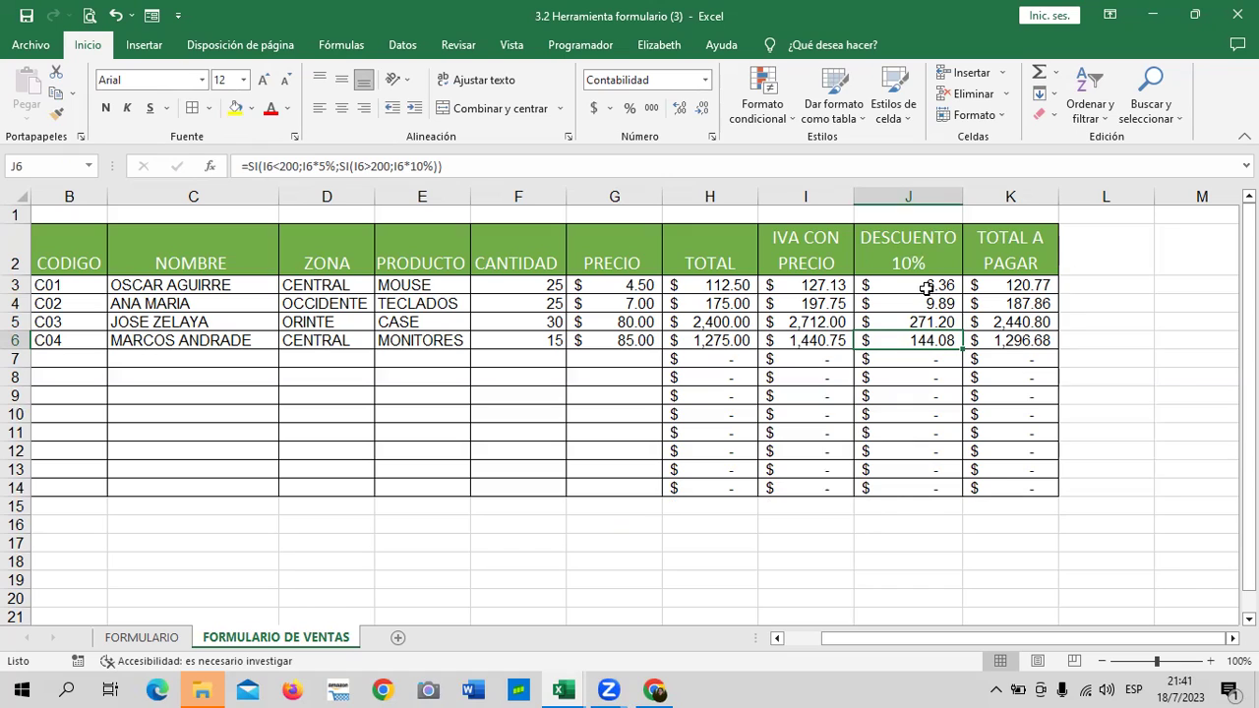
left_click(925, 287)
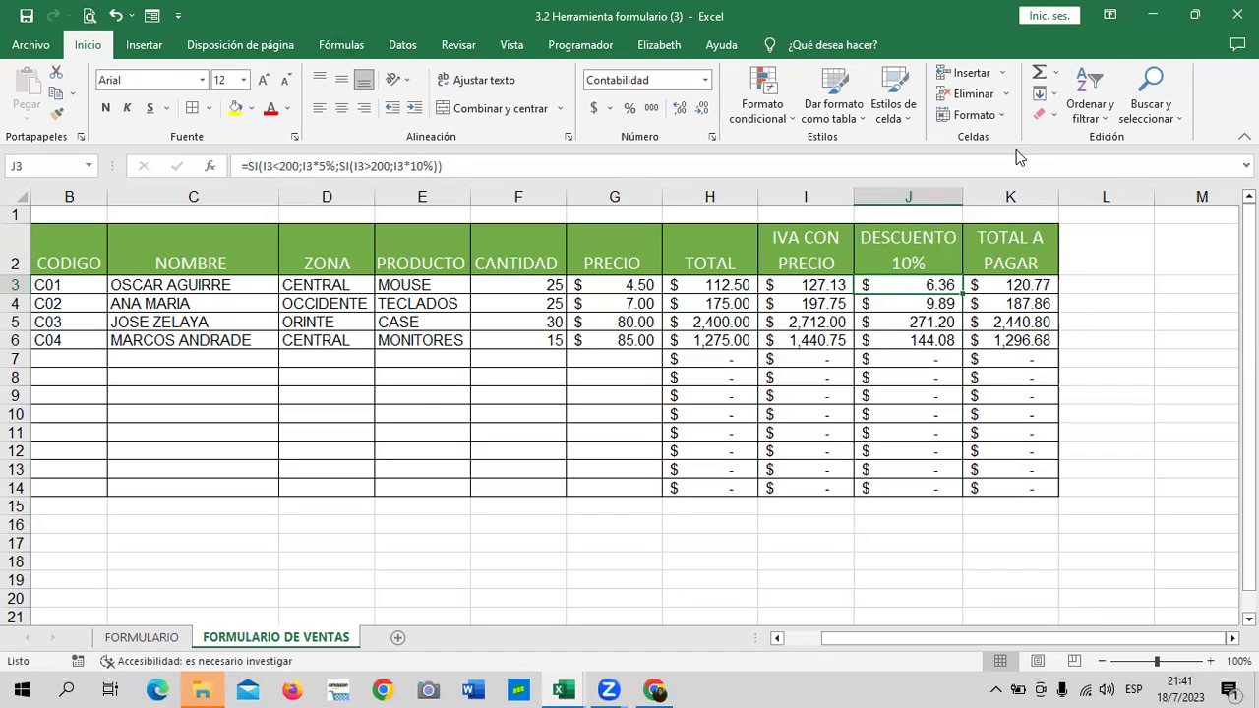
left_click(332, 51)
left_click(249, 76)
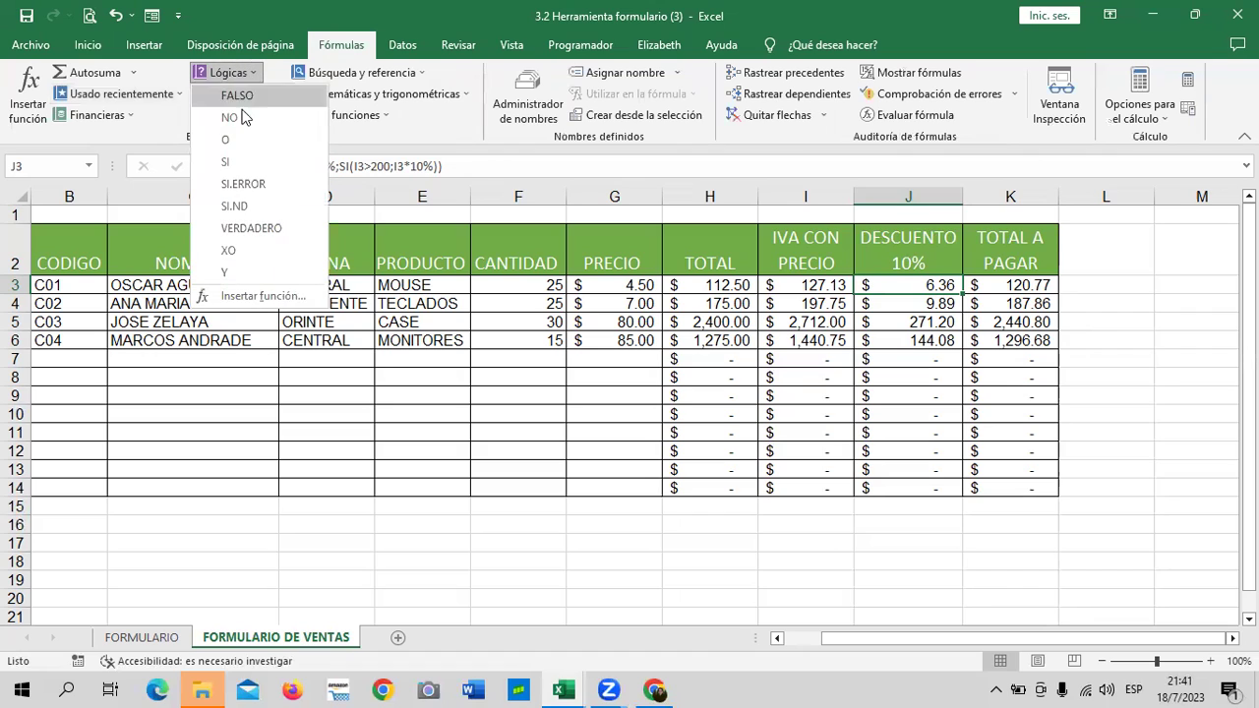
mouse_move(225, 163)
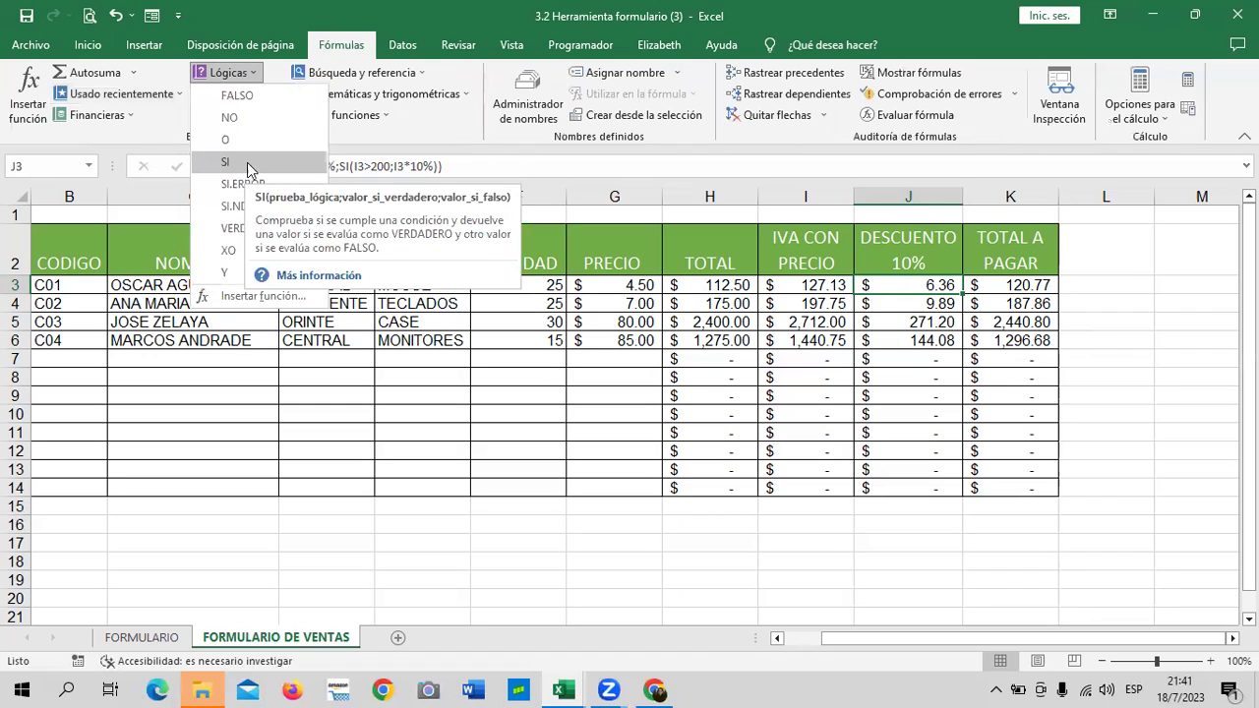
left_click(811, 425)
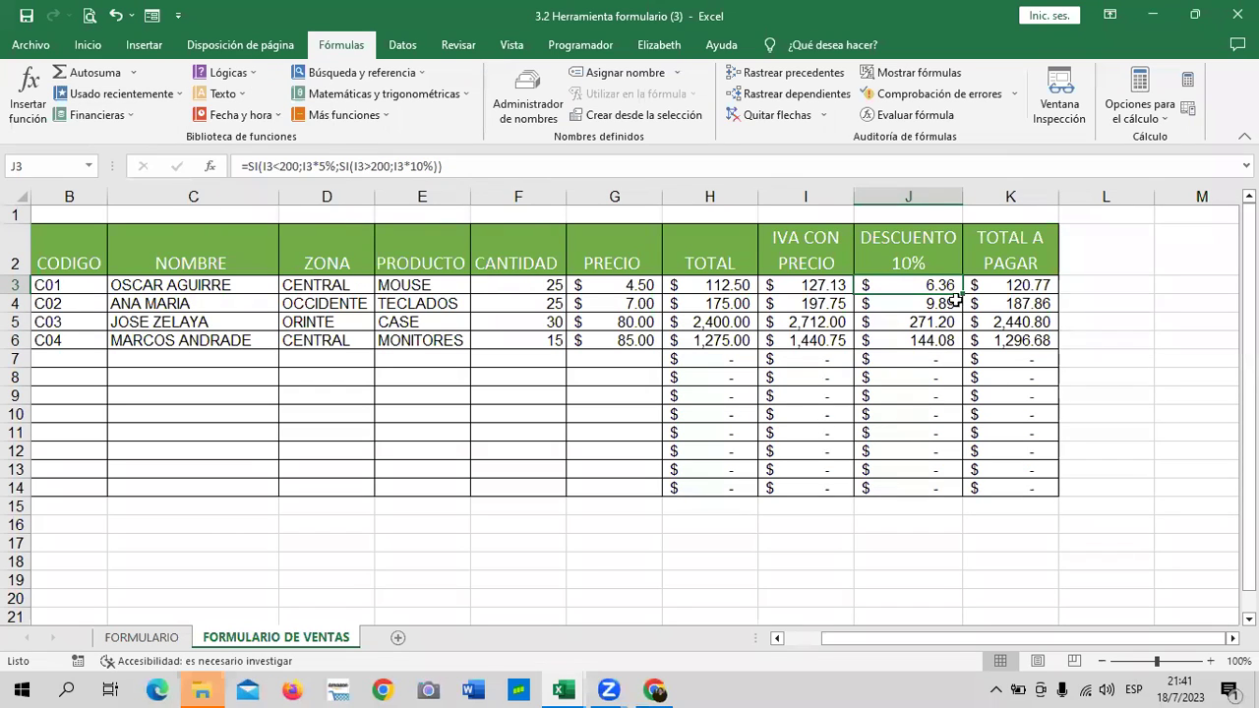
left_click(940, 261)
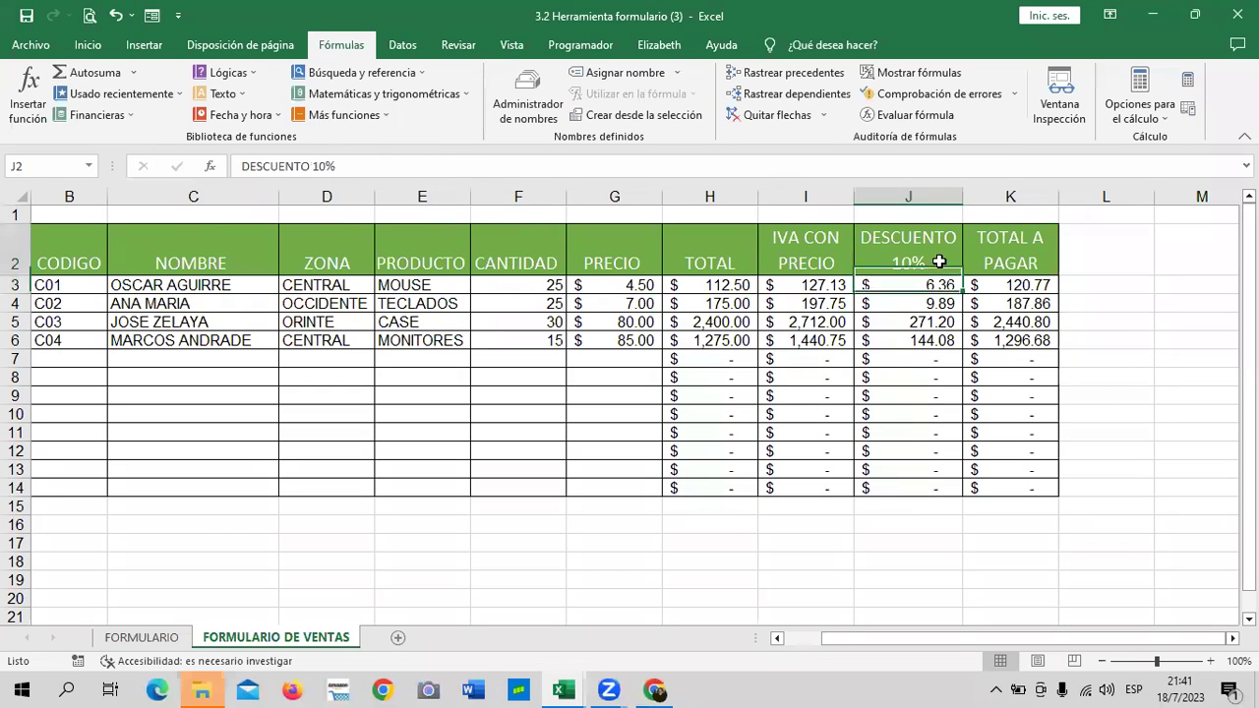
Rename the J2 header from DESCUENTO 10% to DESCUENTOS and widen column J to fit.
left_click(481, 167)
key("BackSpace")
key("BackSpace")
key("BackSpace")
type("S")
key("Return")
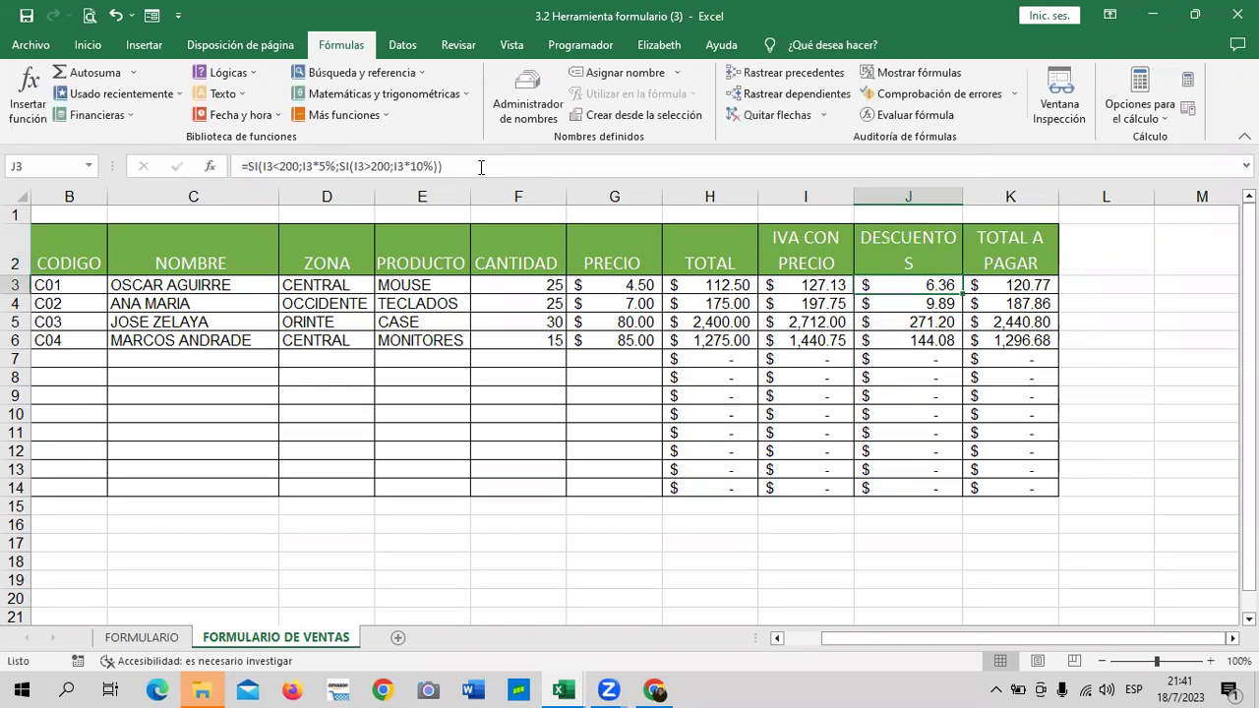
left_click_drag(963, 194, 971, 193)
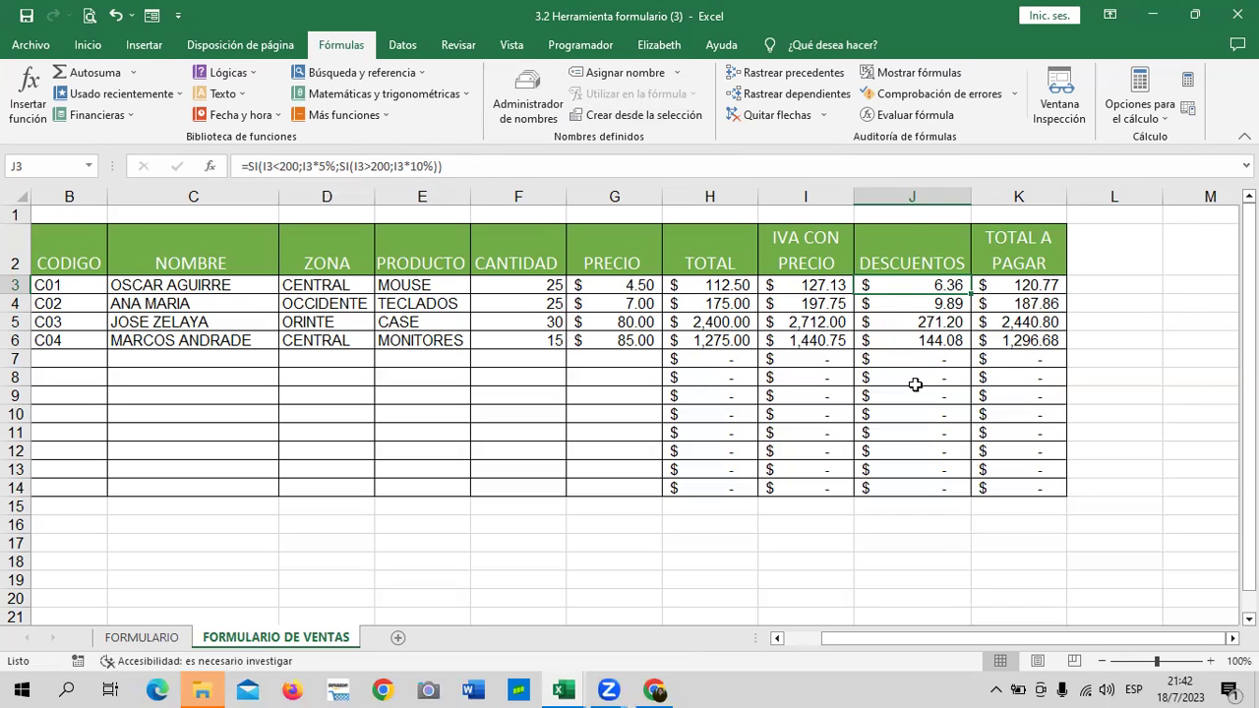
left_click(827, 287)
left_click(818, 304)
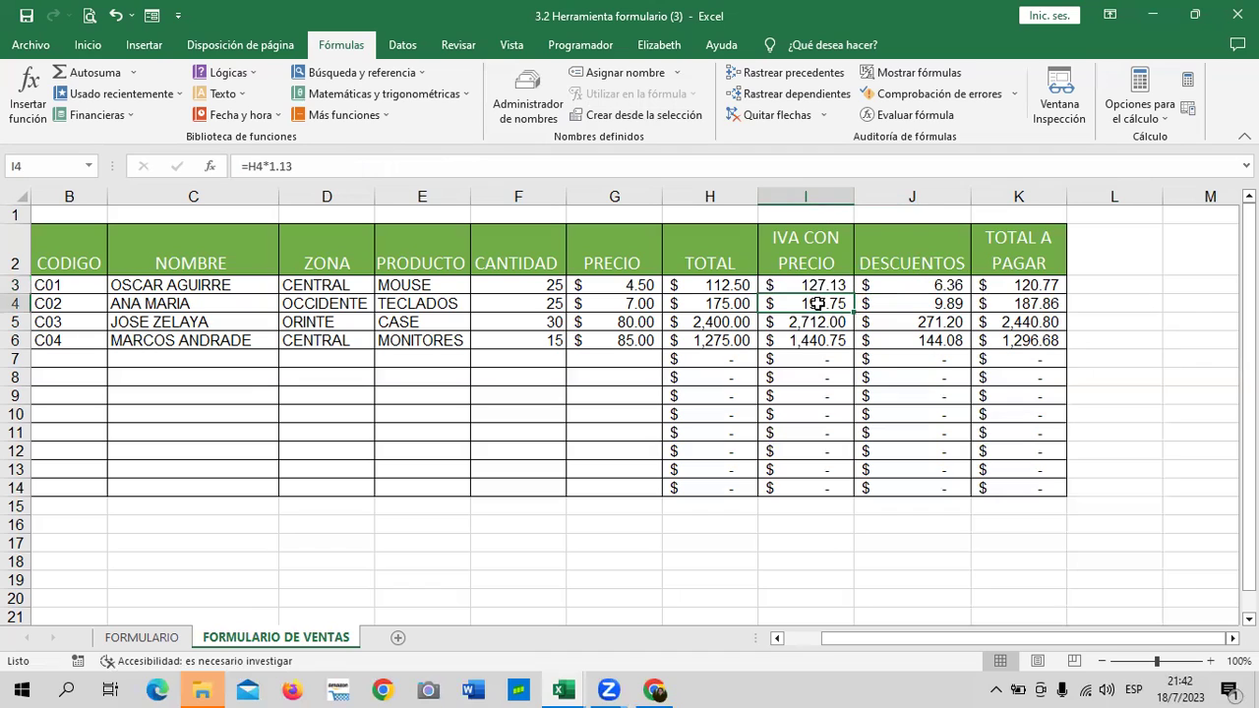
left_click(937, 303)
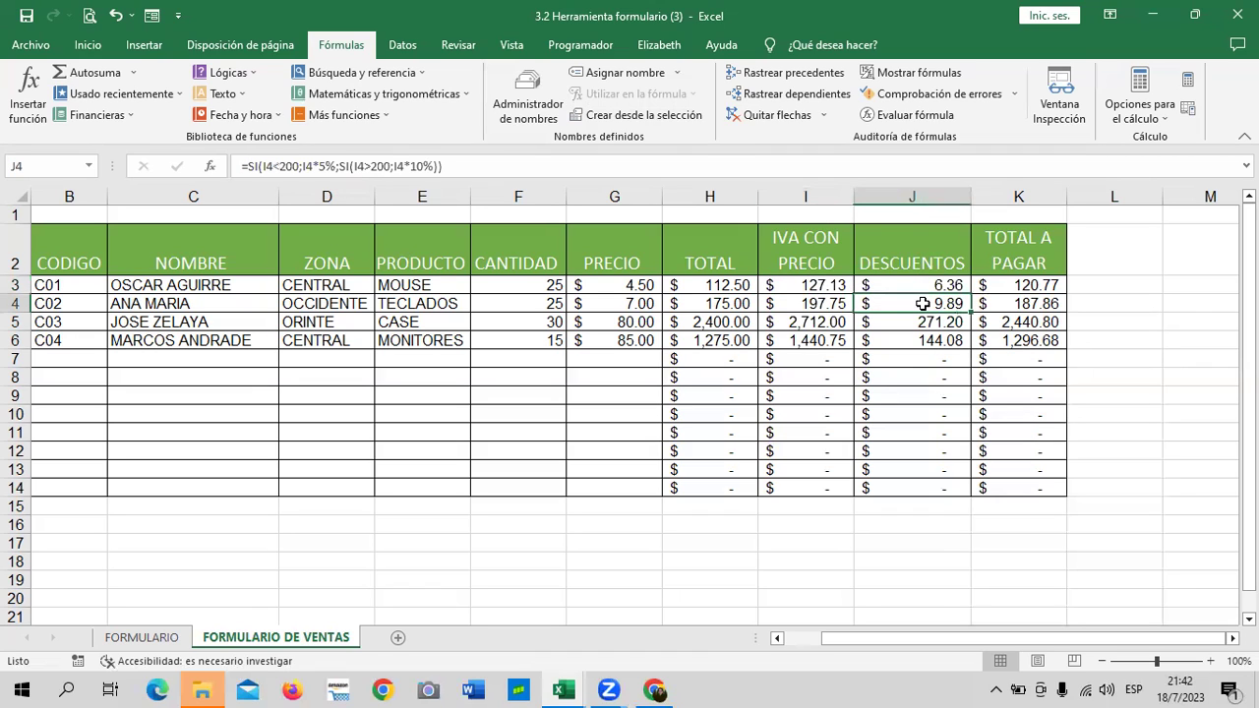
left_click(828, 303)
left_click(793, 549)
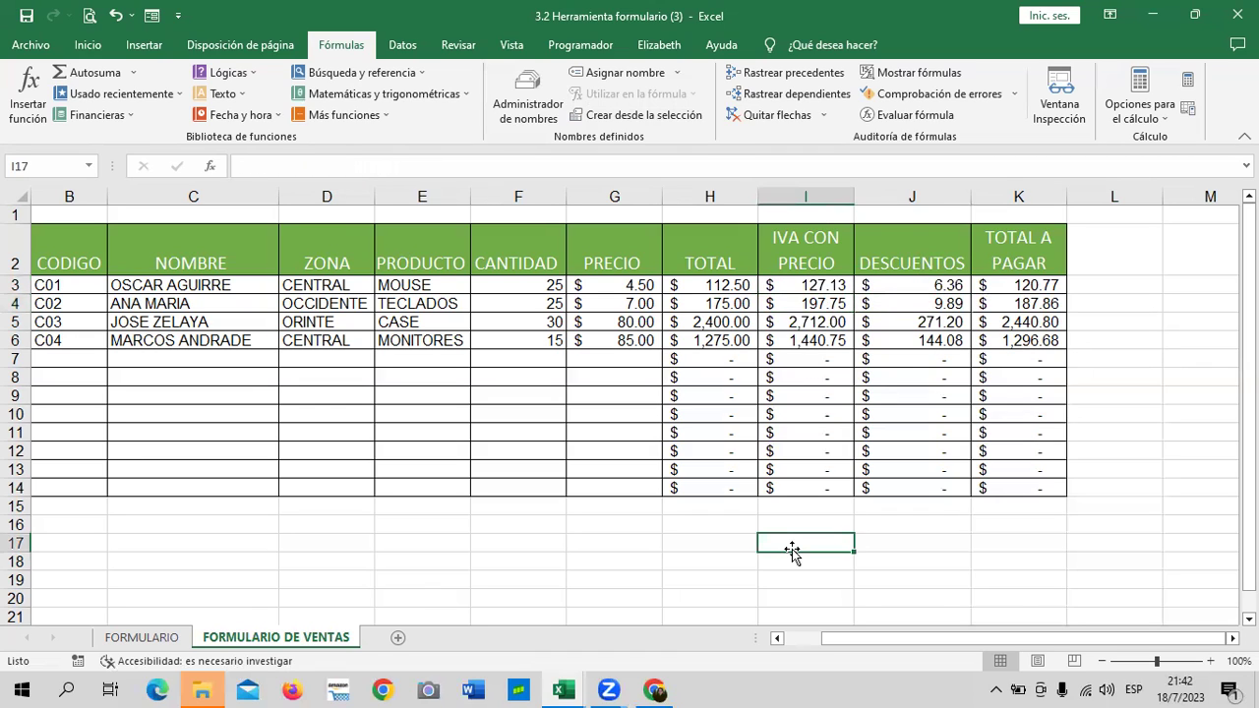
type("=")
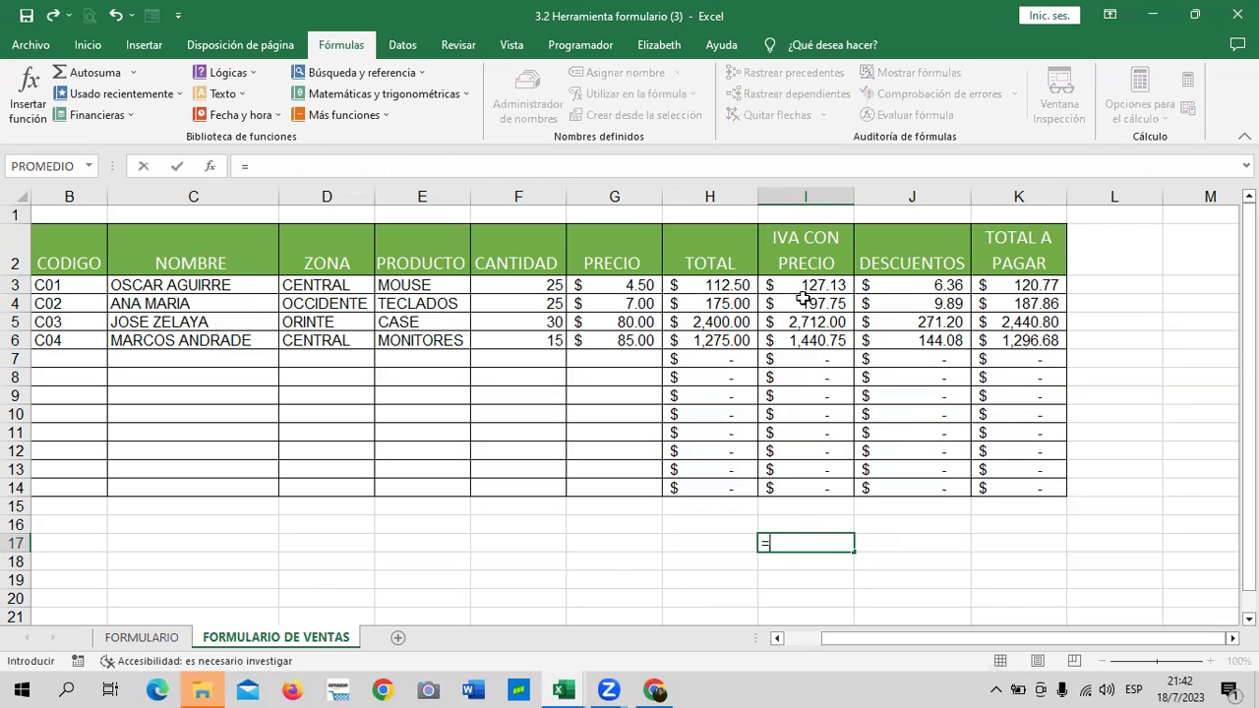
left_click(805, 285)
type("*")
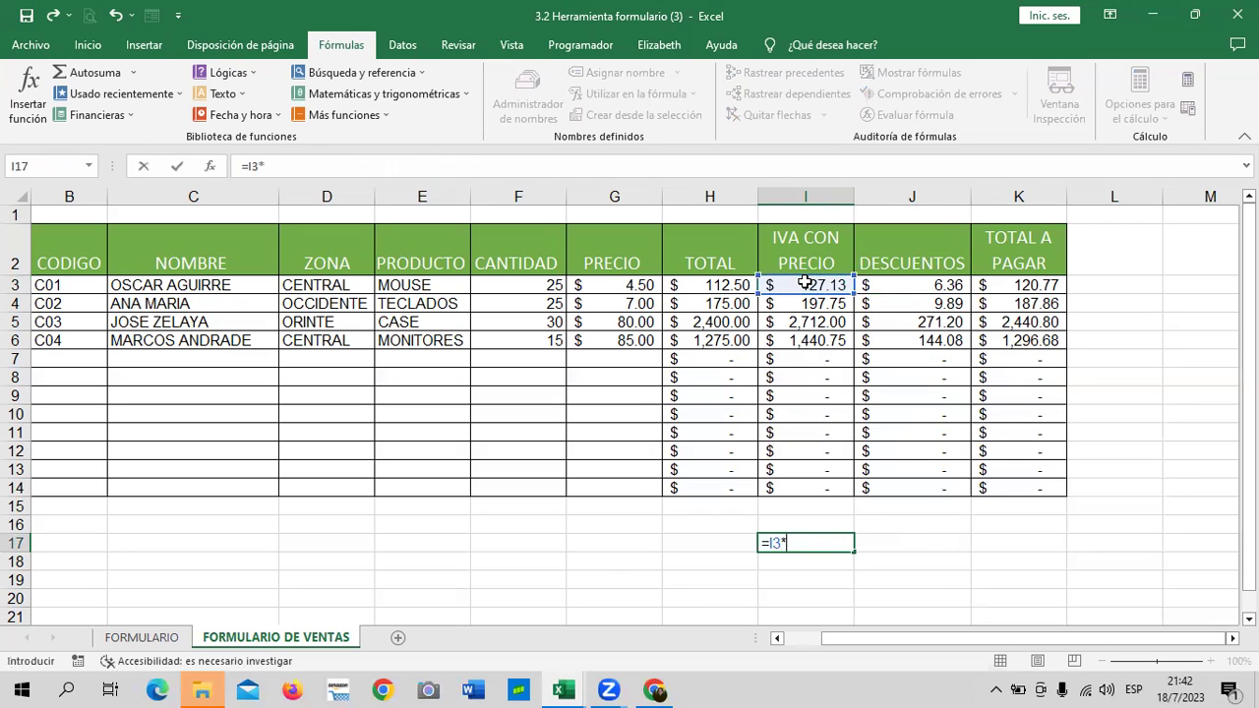
type("5")
type("%")
key("Return")
left_click(817, 544)
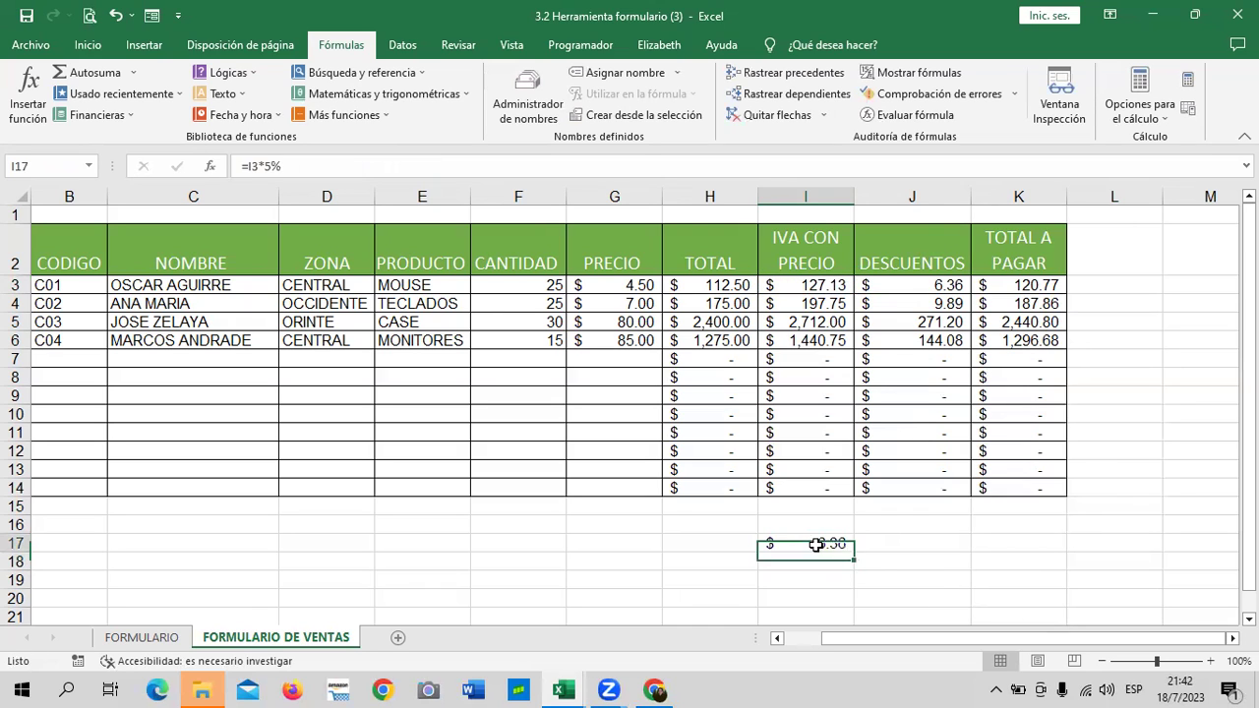
left_click(824, 341)
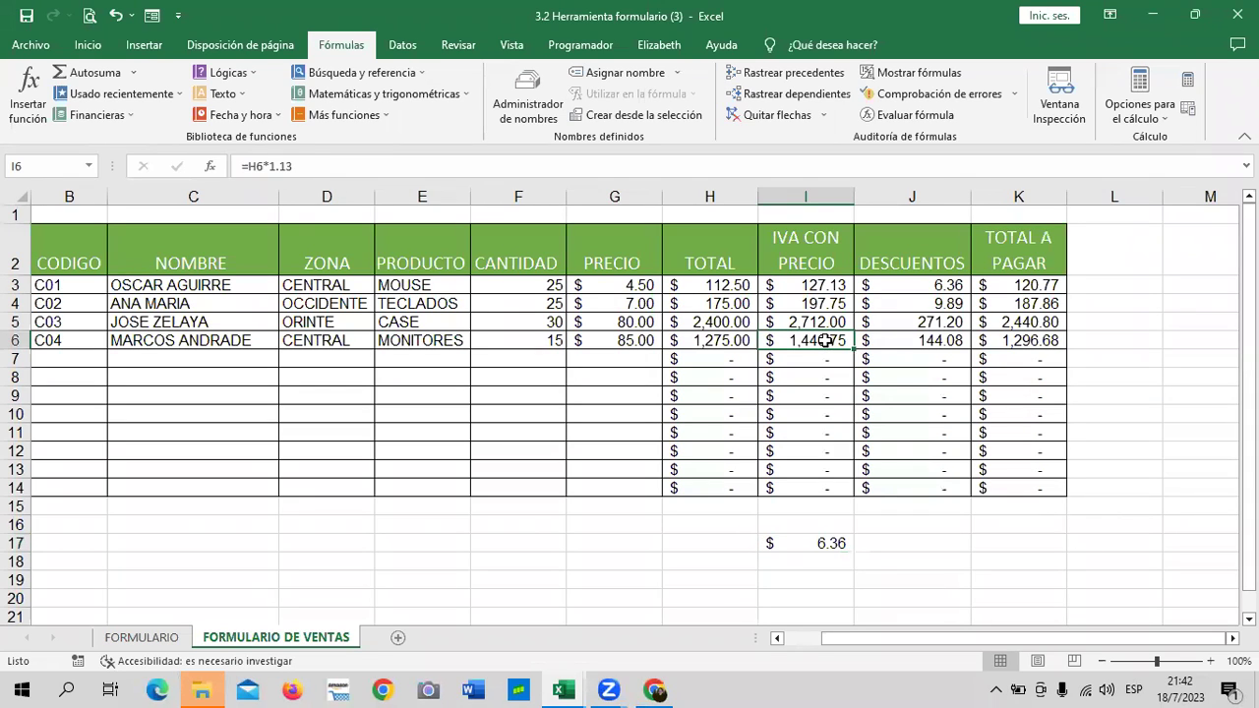
left_click(805, 544)
key("Delete")
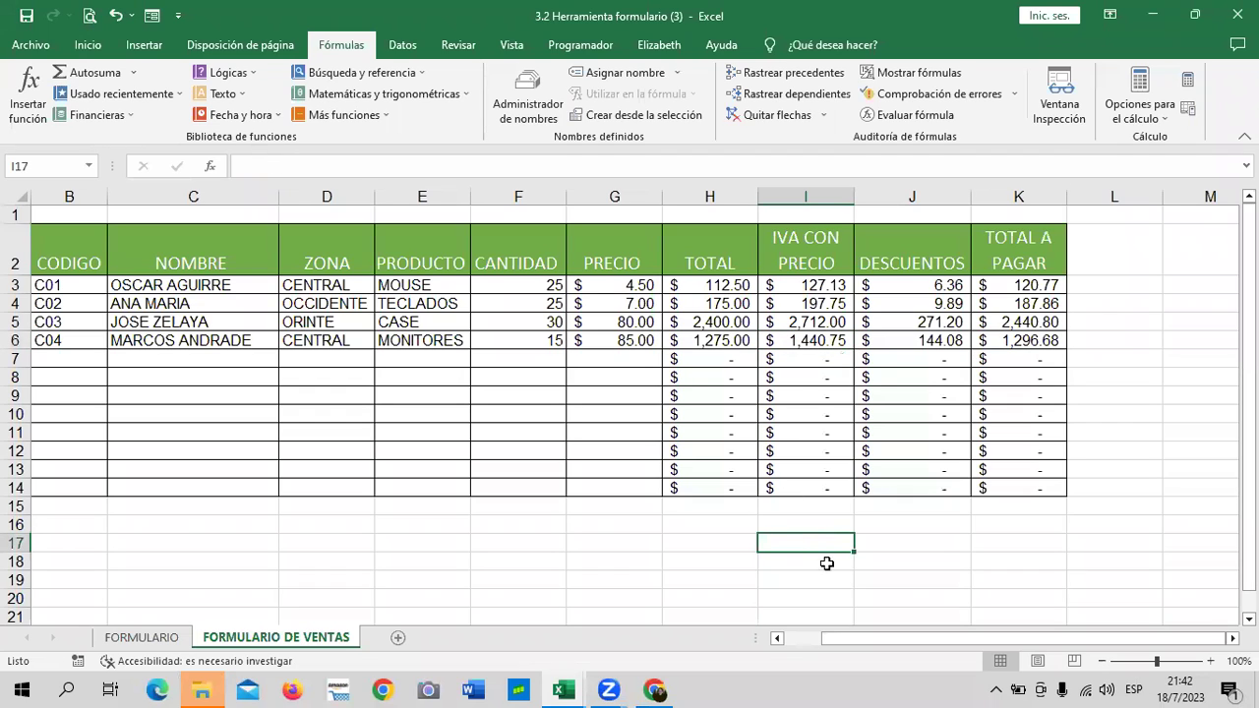
left_click(870, 578)
left_click(1033, 283)
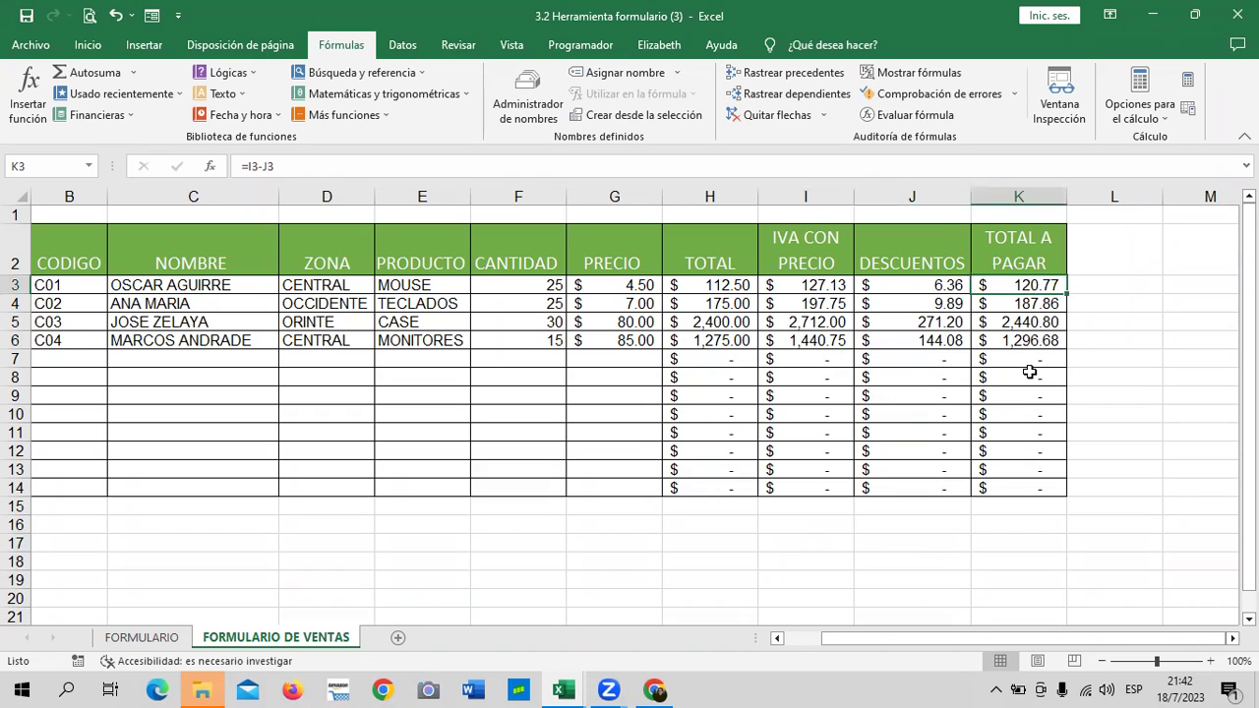
left_click(869, 164)
key("Return")
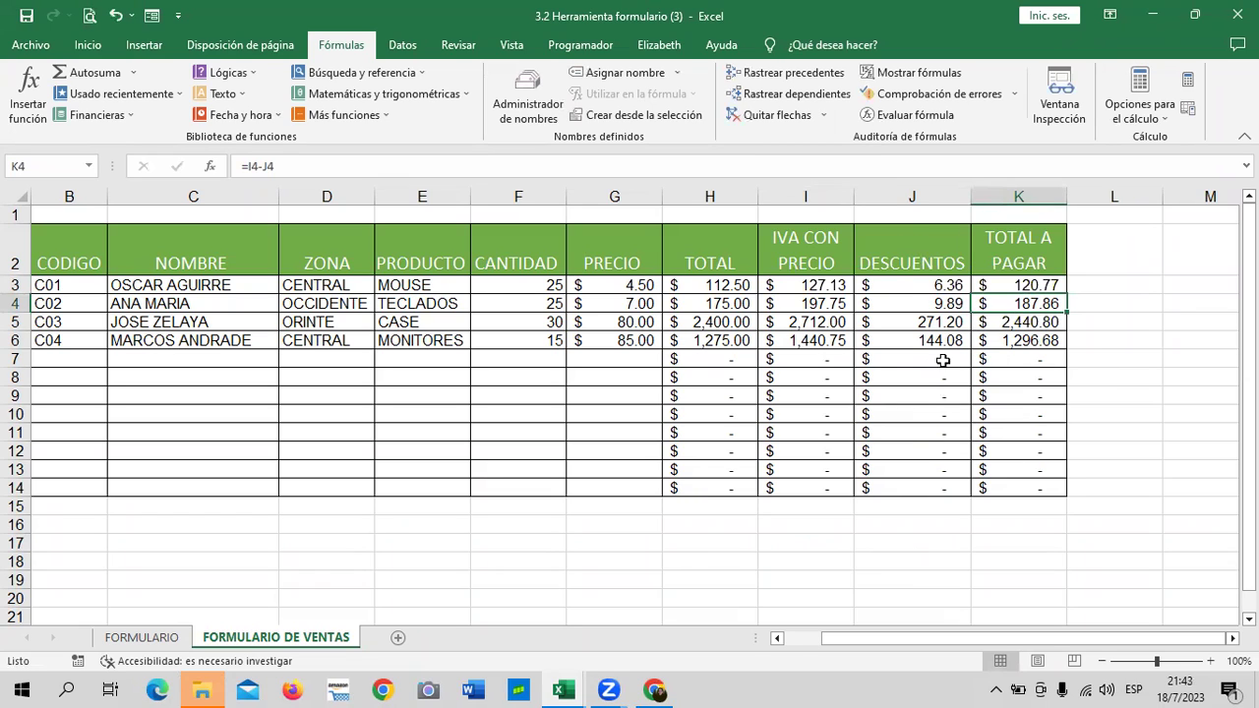
left_click(905, 395)
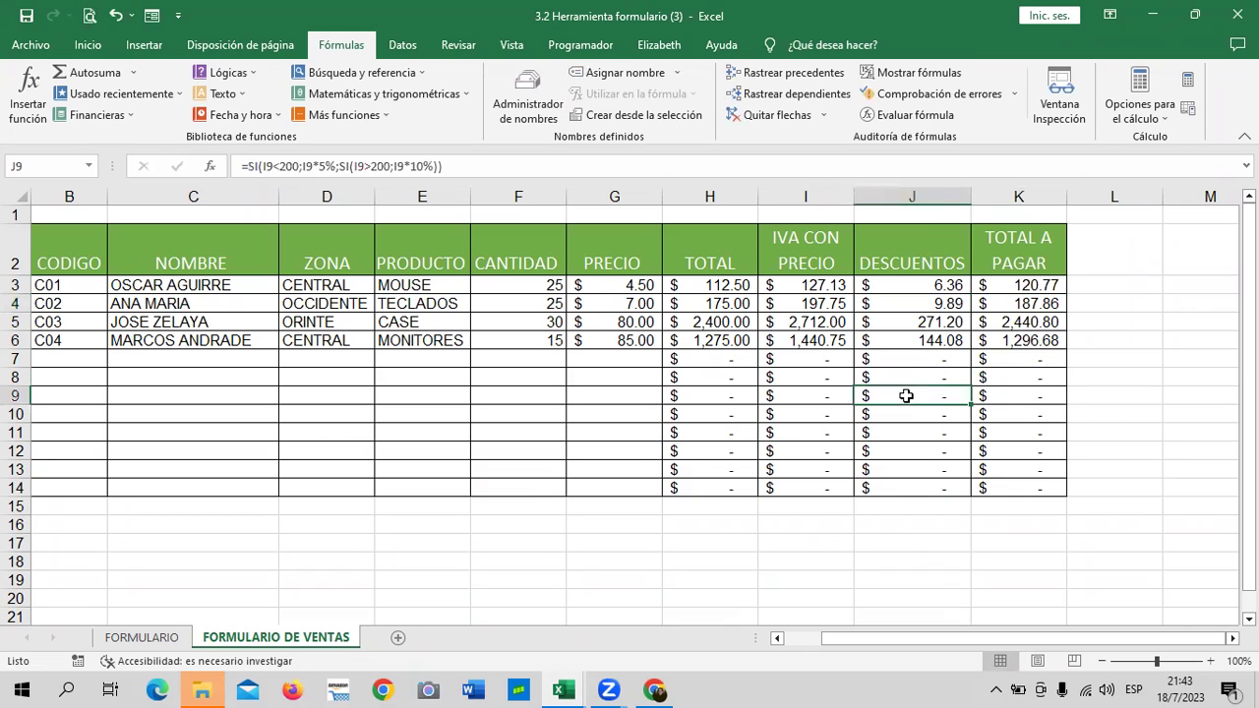
left_click(1073, 449)
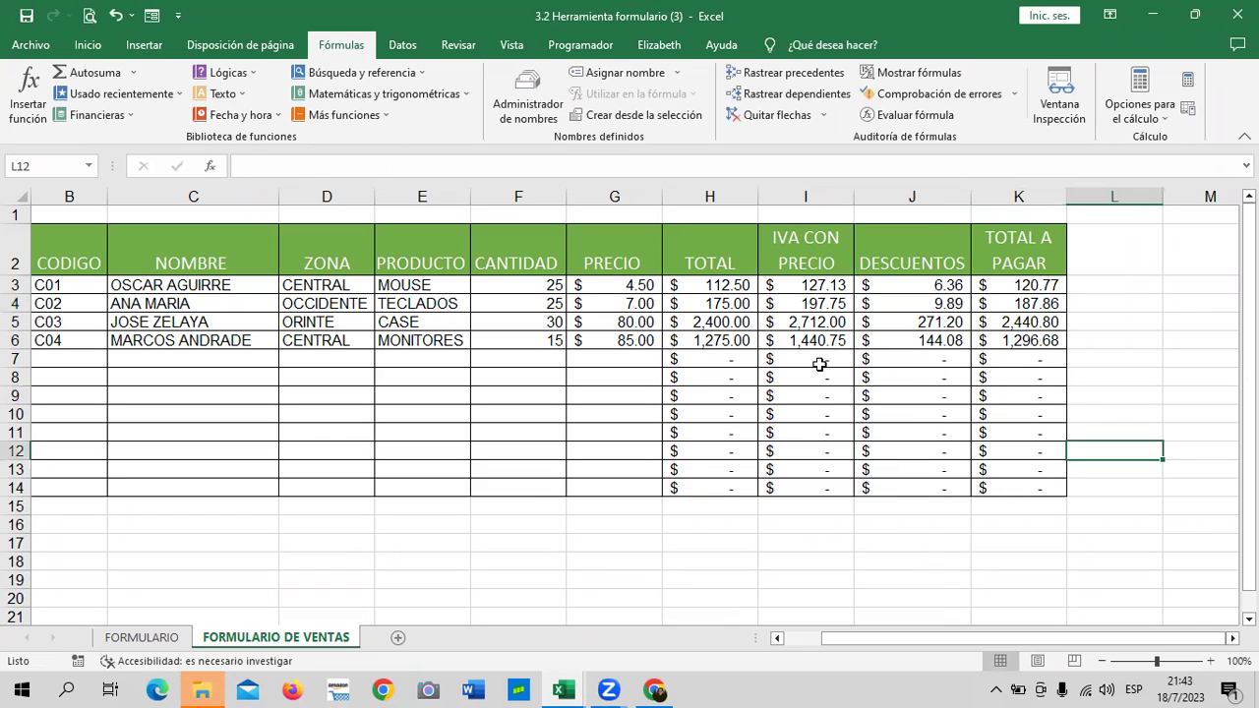
left_click(906, 359)
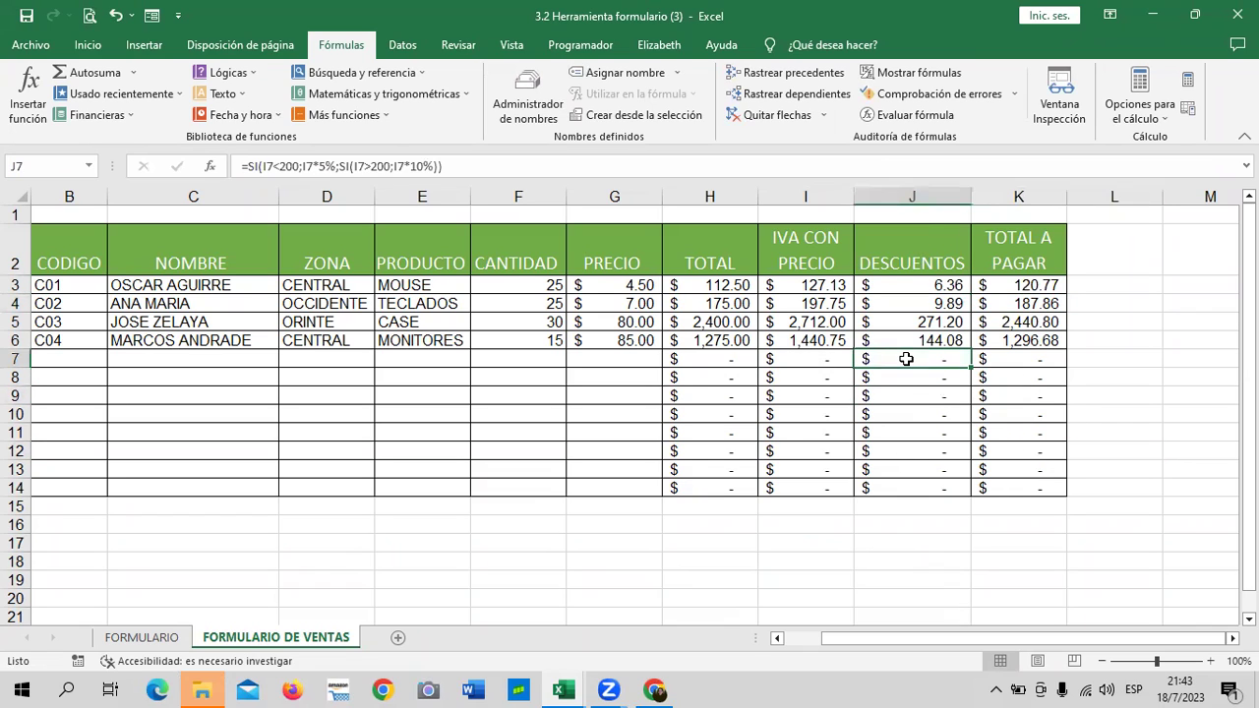
Test the discount by entering 250, then 200 in I7, and recheck why J7 shows FALSO.
left_click(810, 362)
type("2")
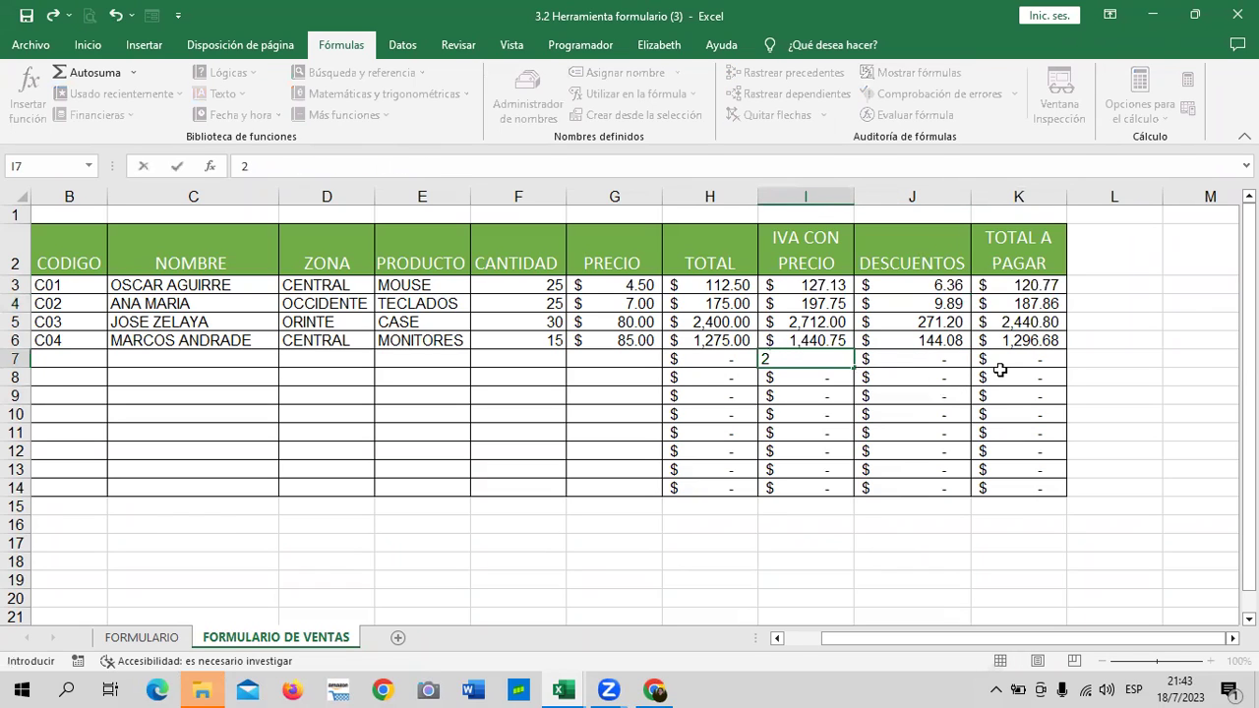
type("50")
key("Return")
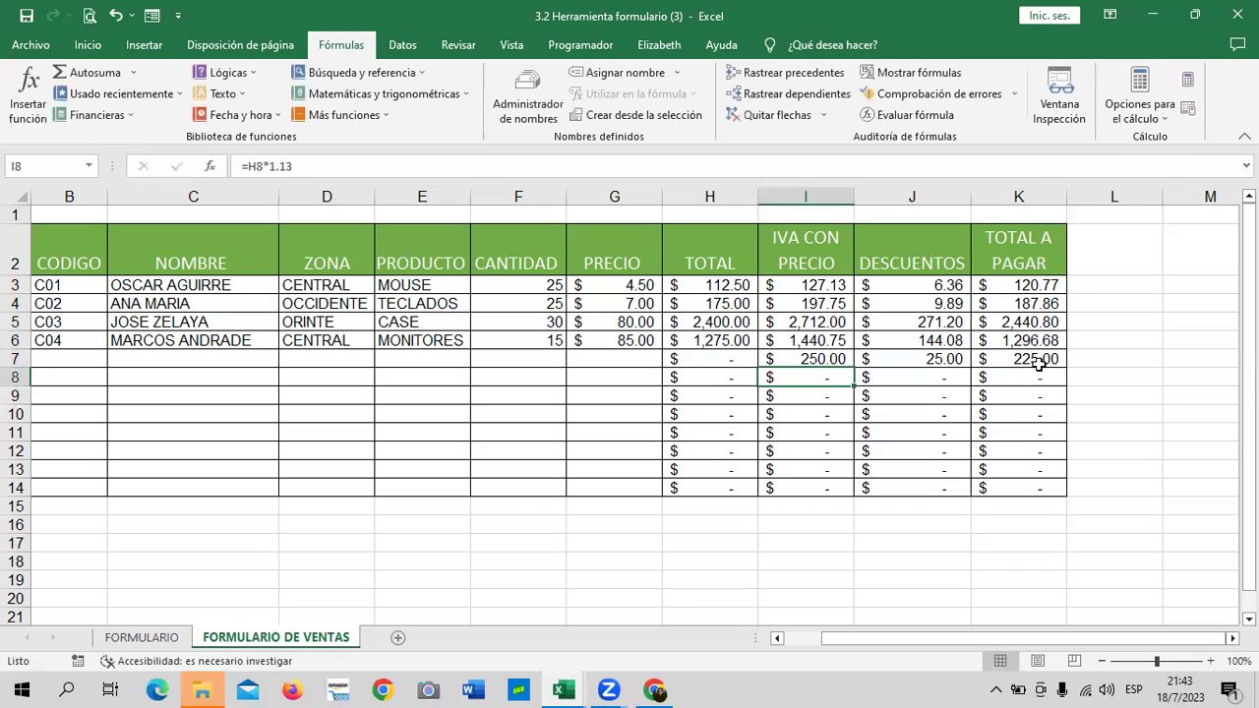
left_click(917, 358)
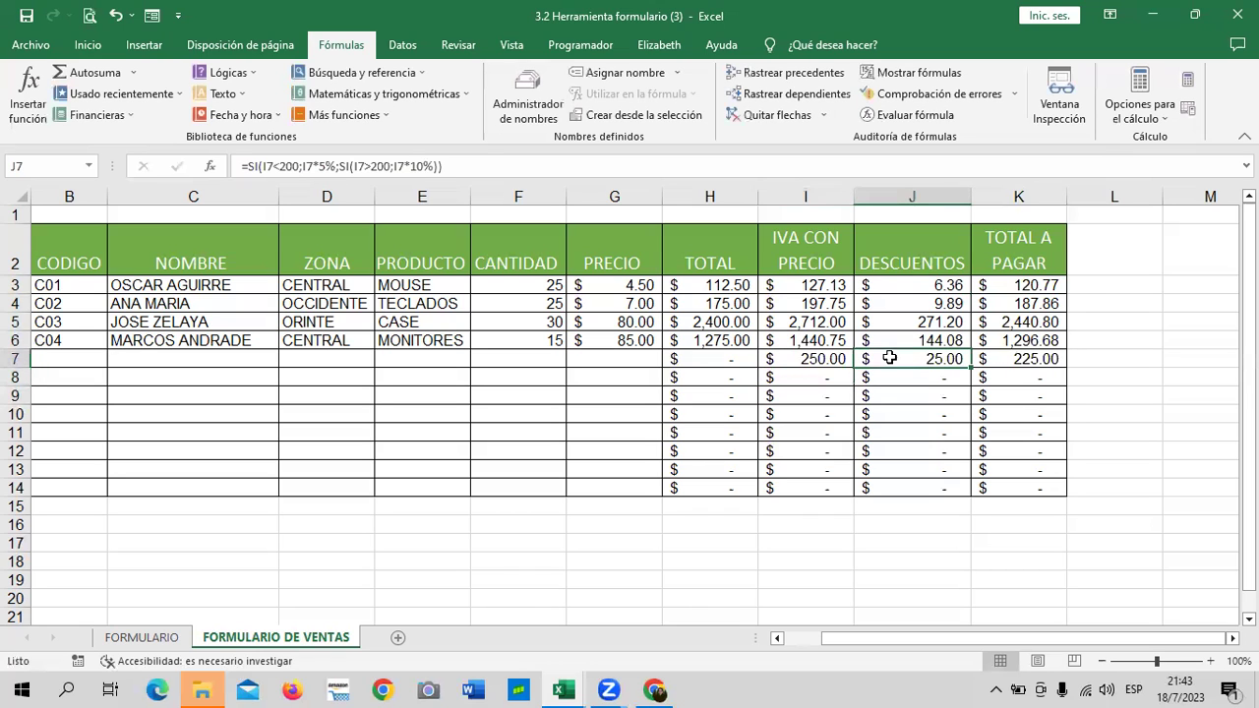
left_click(833, 358)
type("200")
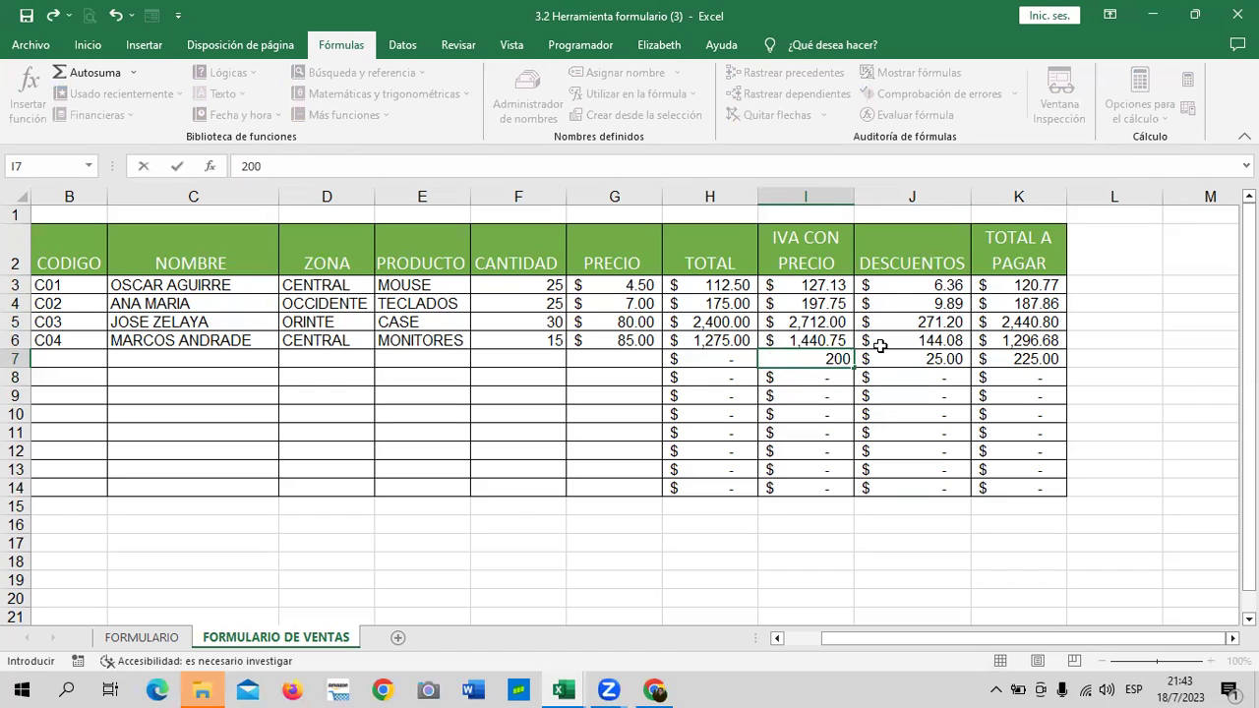
key("Return")
key("Return")
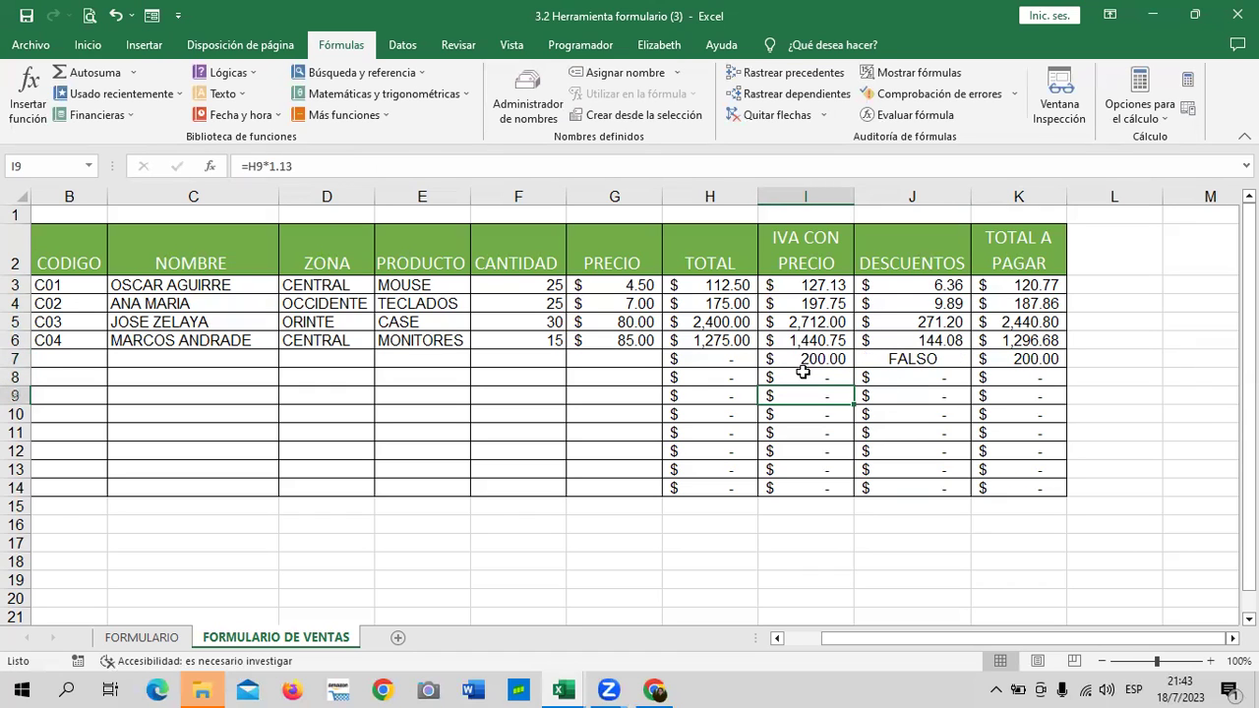
left_click(797, 359)
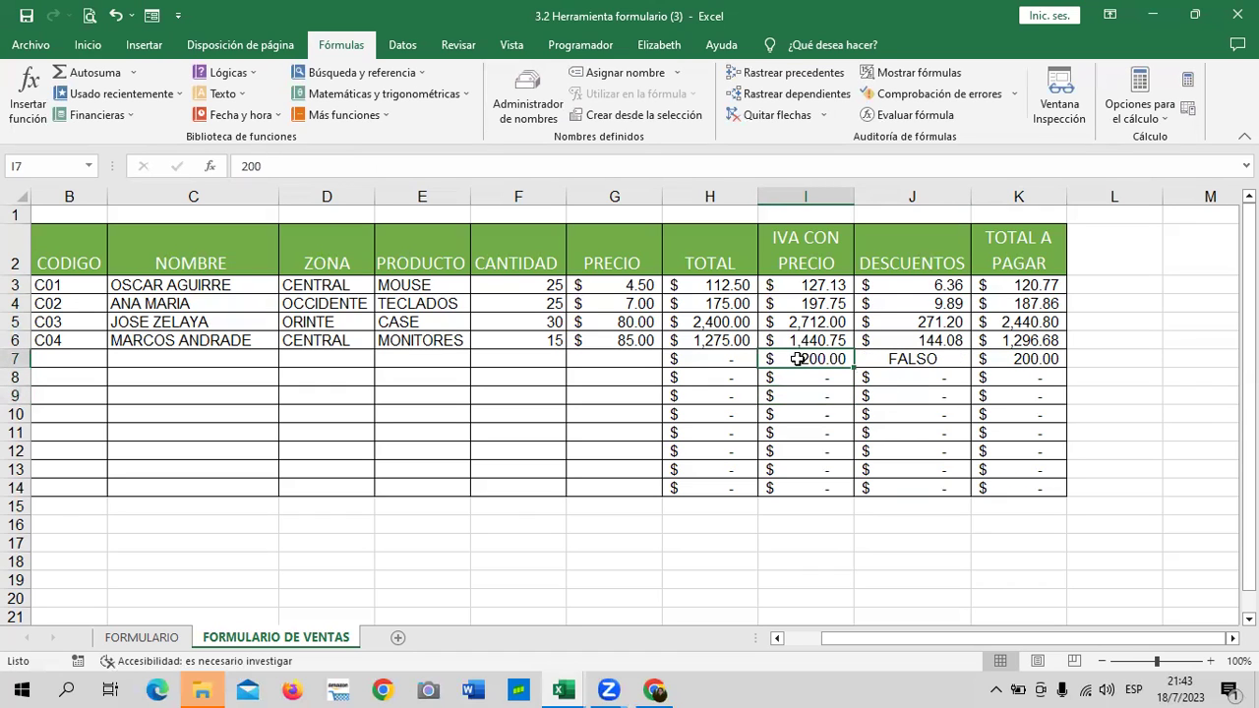
left_click(919, 352)
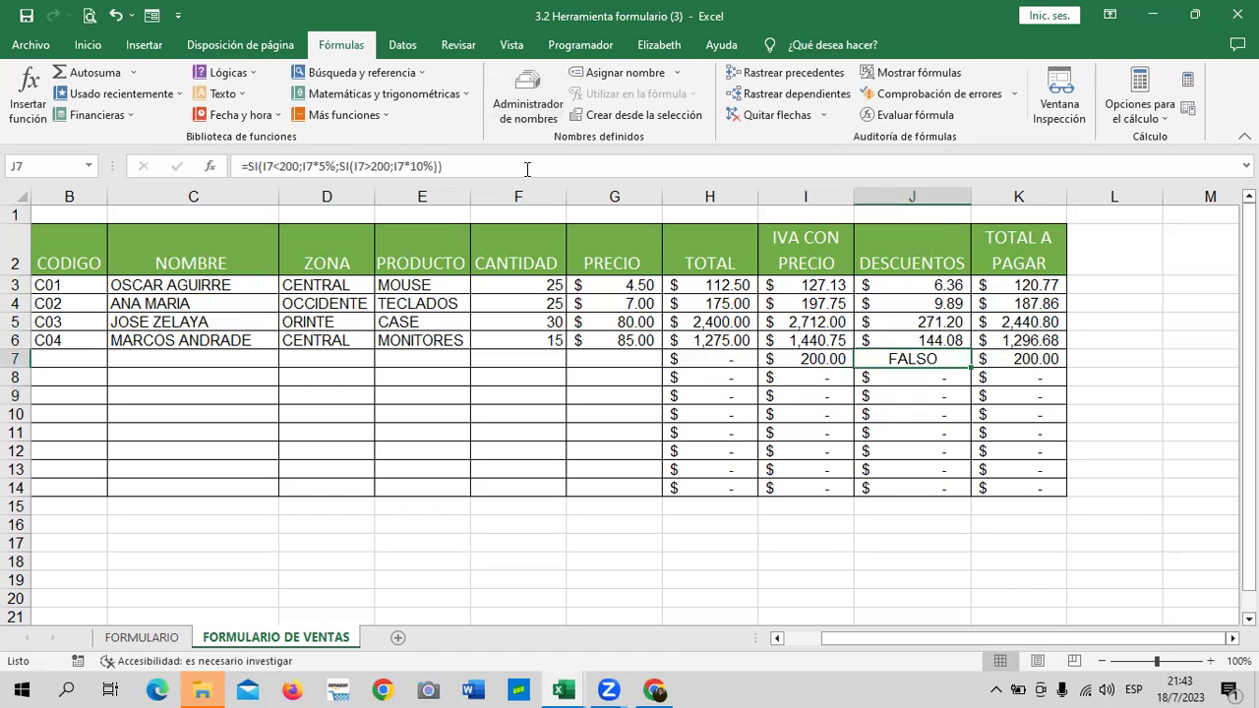
left_click(527, 169)
key("Return")
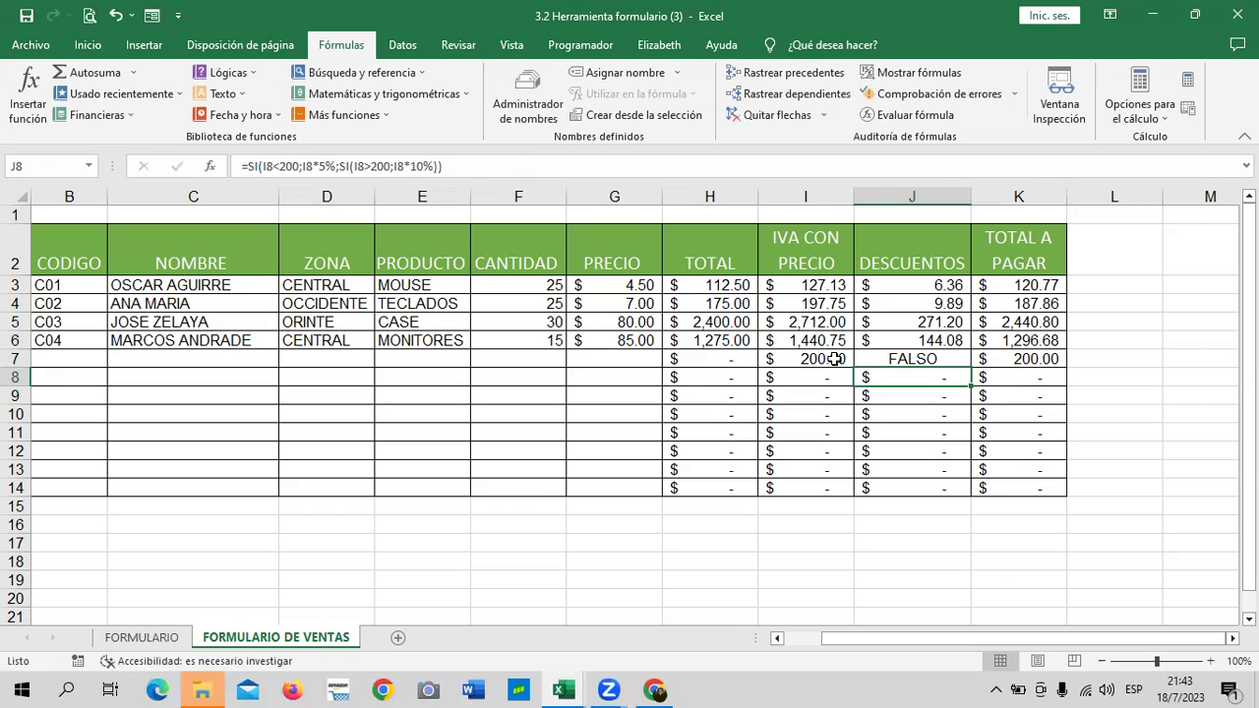
Enter 200 in I8, clear J7 and J8, and refill the J3 discount formula down to J14.
left_click(810, 378)
type("200")
key("Return")
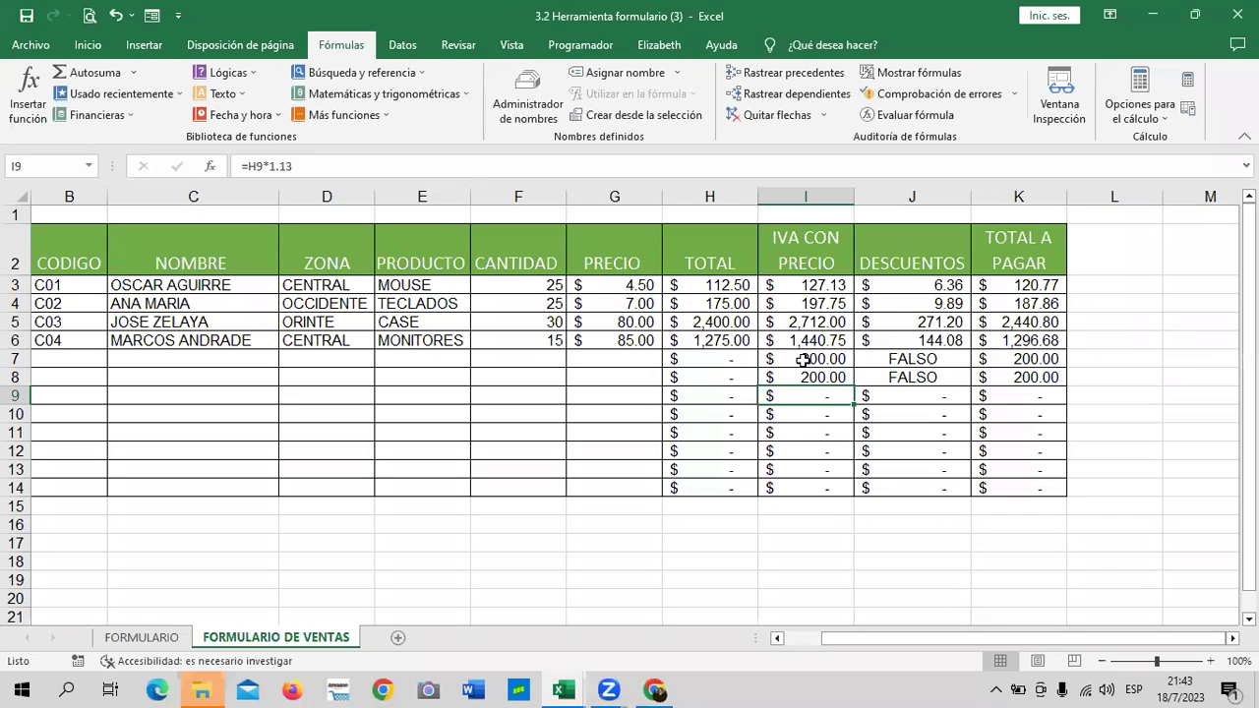
left_click(867, 360)
key("Delete")
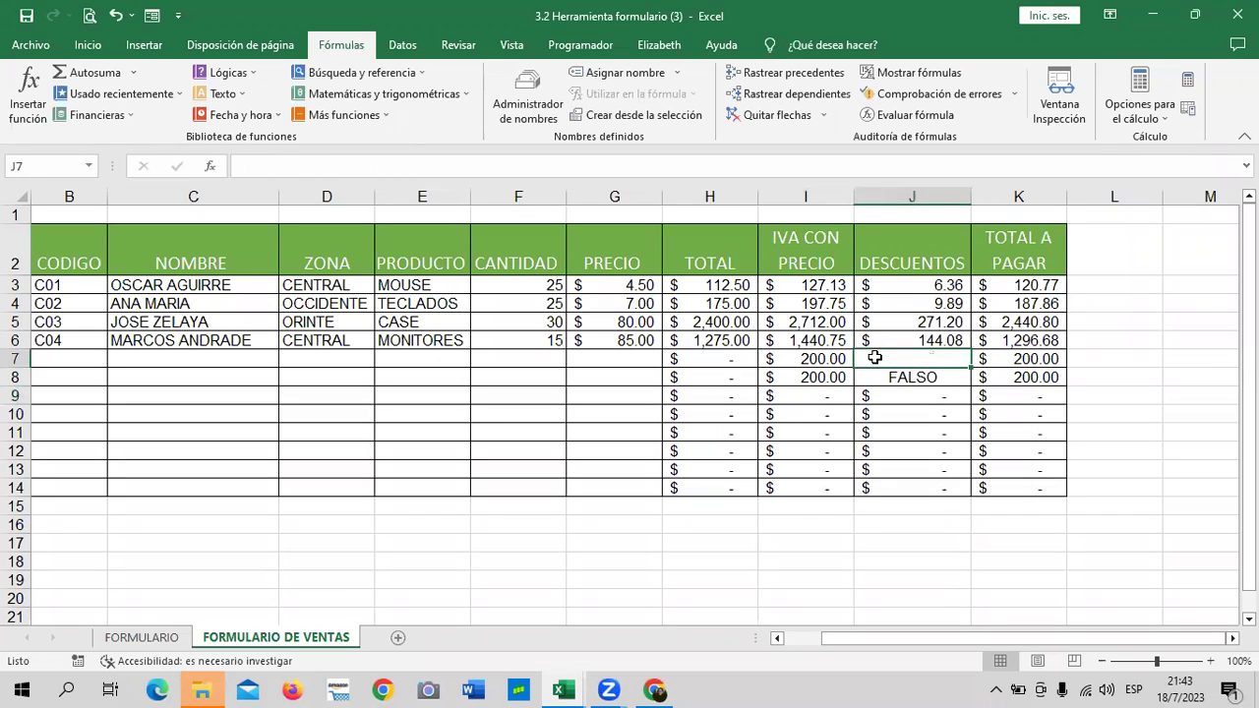
left_click(889, 378)
key("Delete")
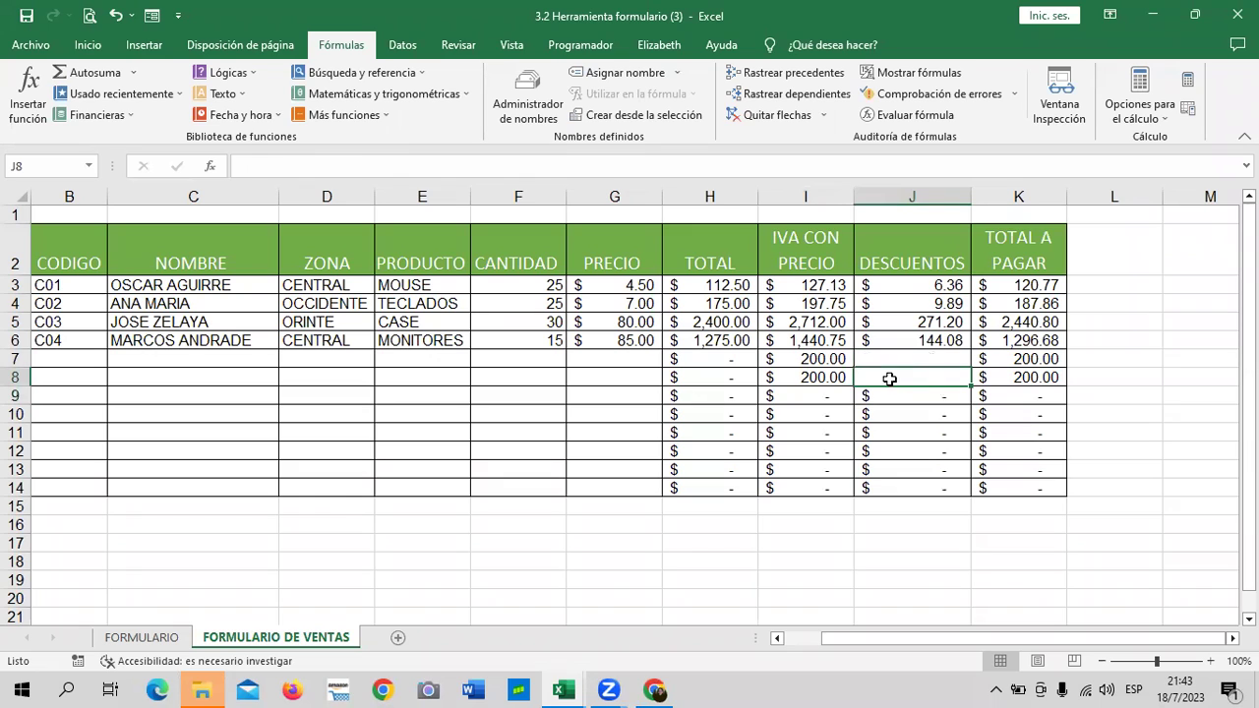
left_click(914, 286)
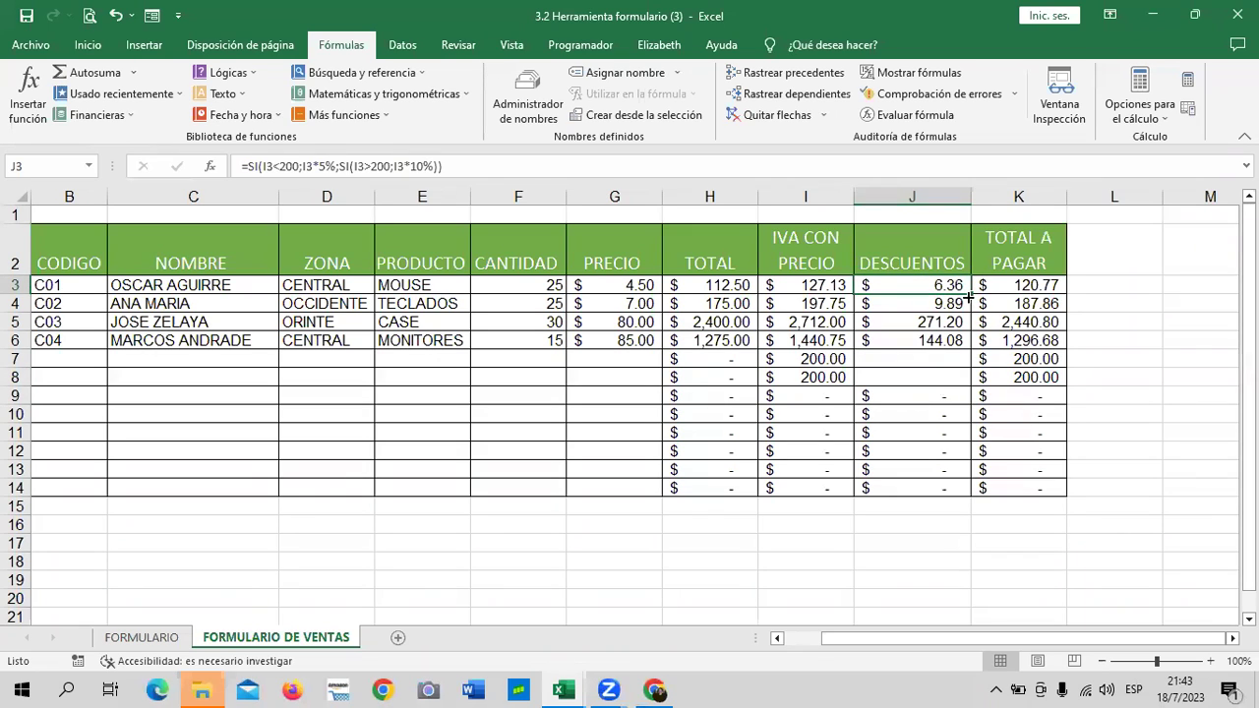
left_click_drag(969, 298, 956, 473)
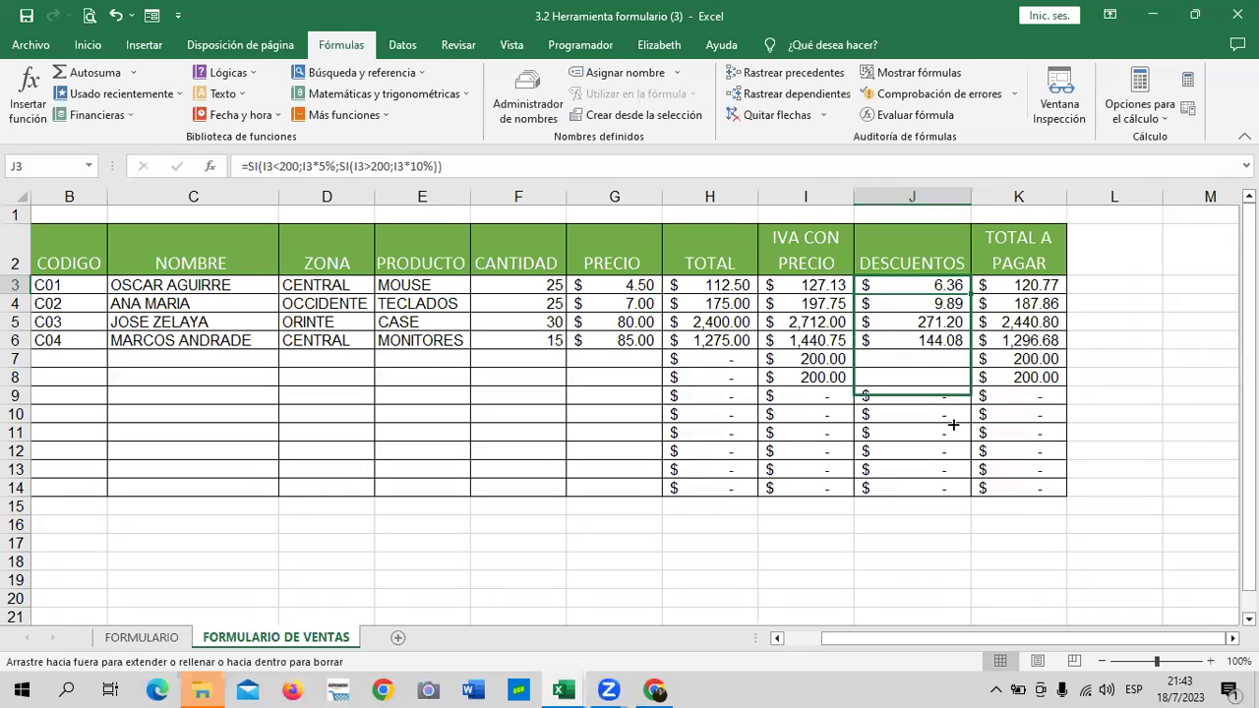
left_click(820, 362)
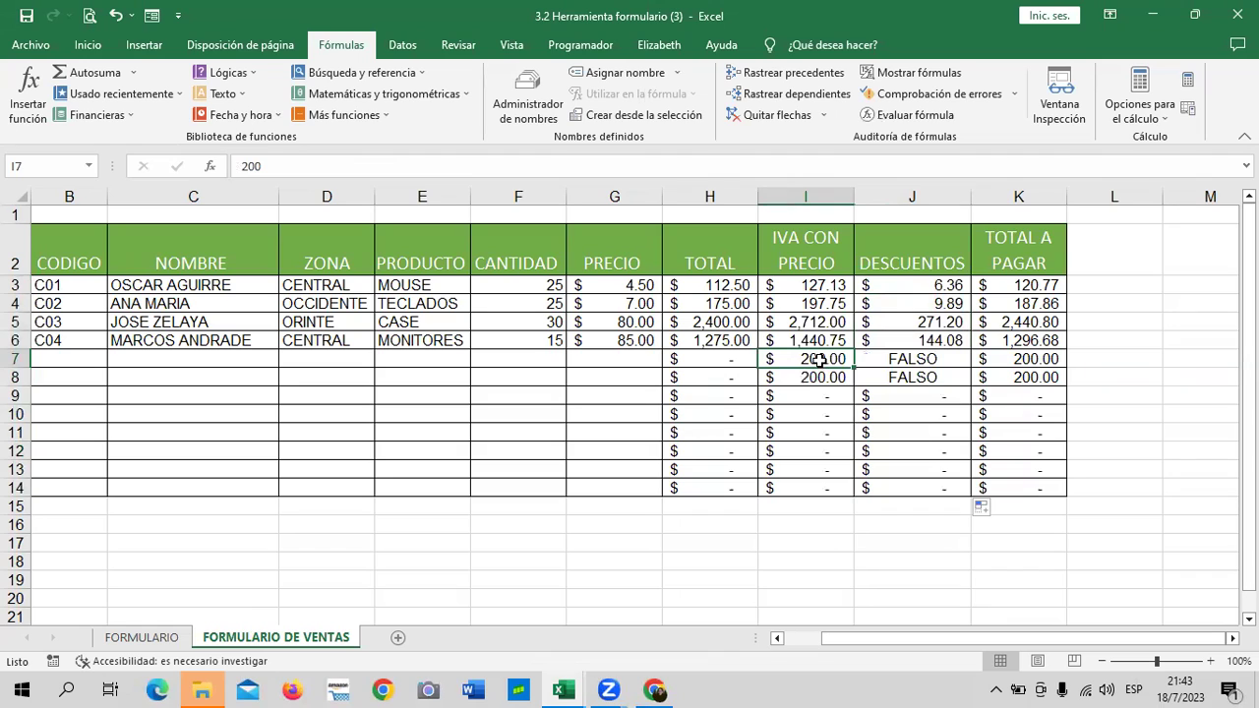
Change the J3 discount test from I3>200 to I3>=200 and refill it down to J14.
left_click(960, 286)
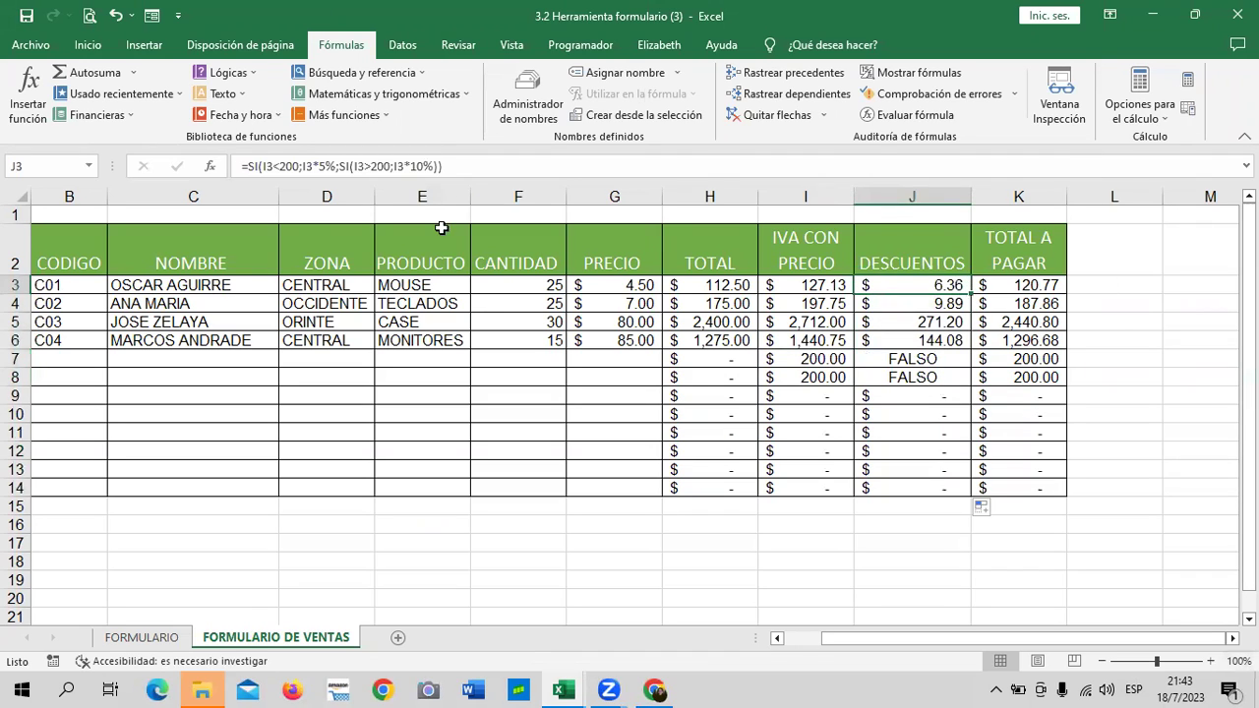
left_click(371, 167)
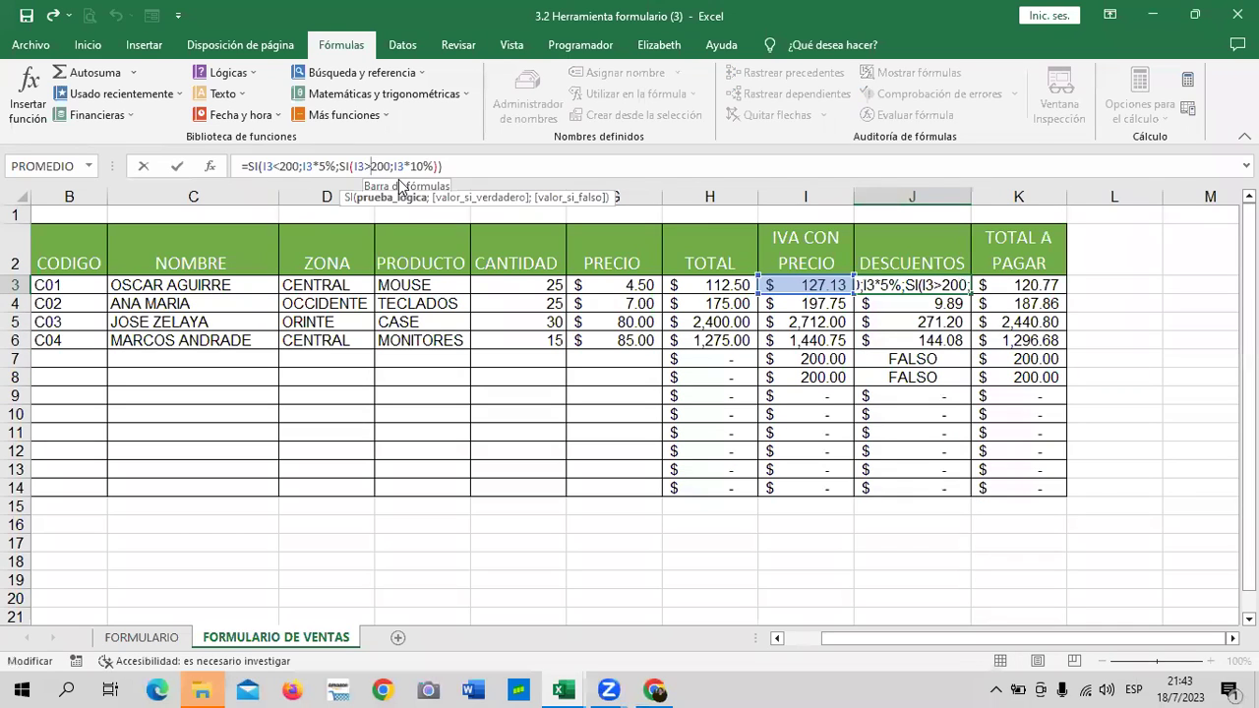
type("=")
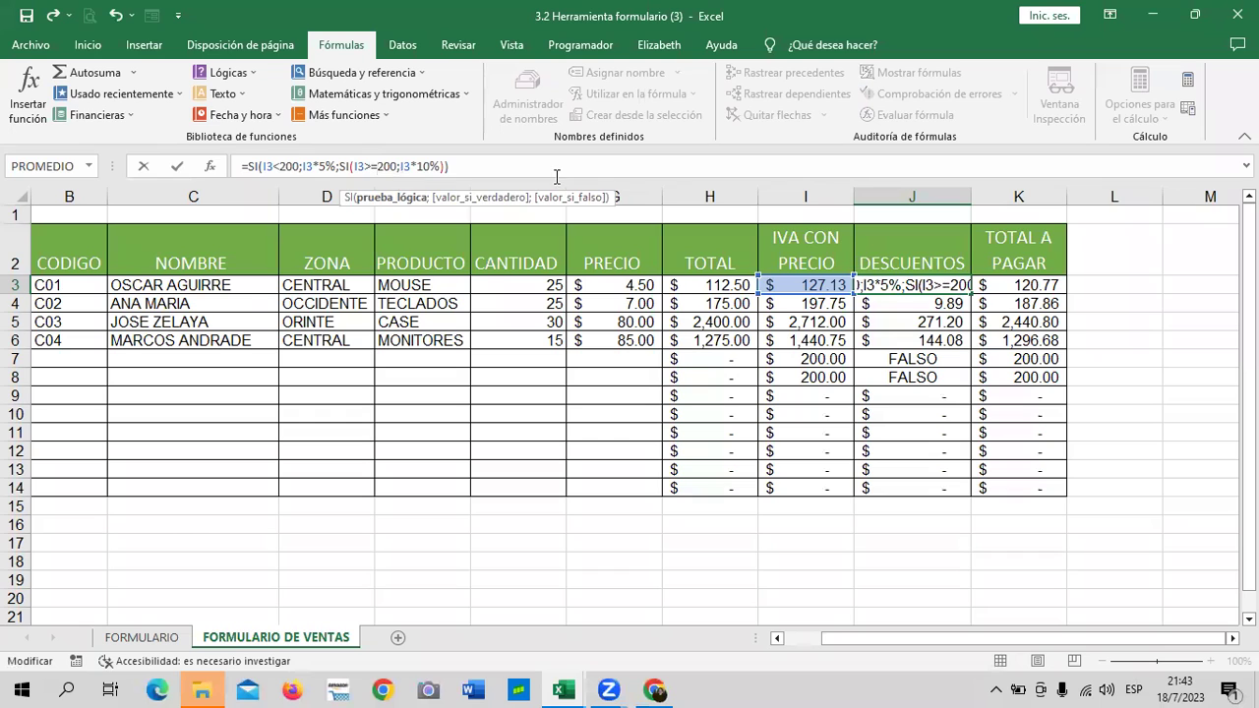
key("Return")
left_click(912, 285)
left_click_drag(972, 295, 970, 492)
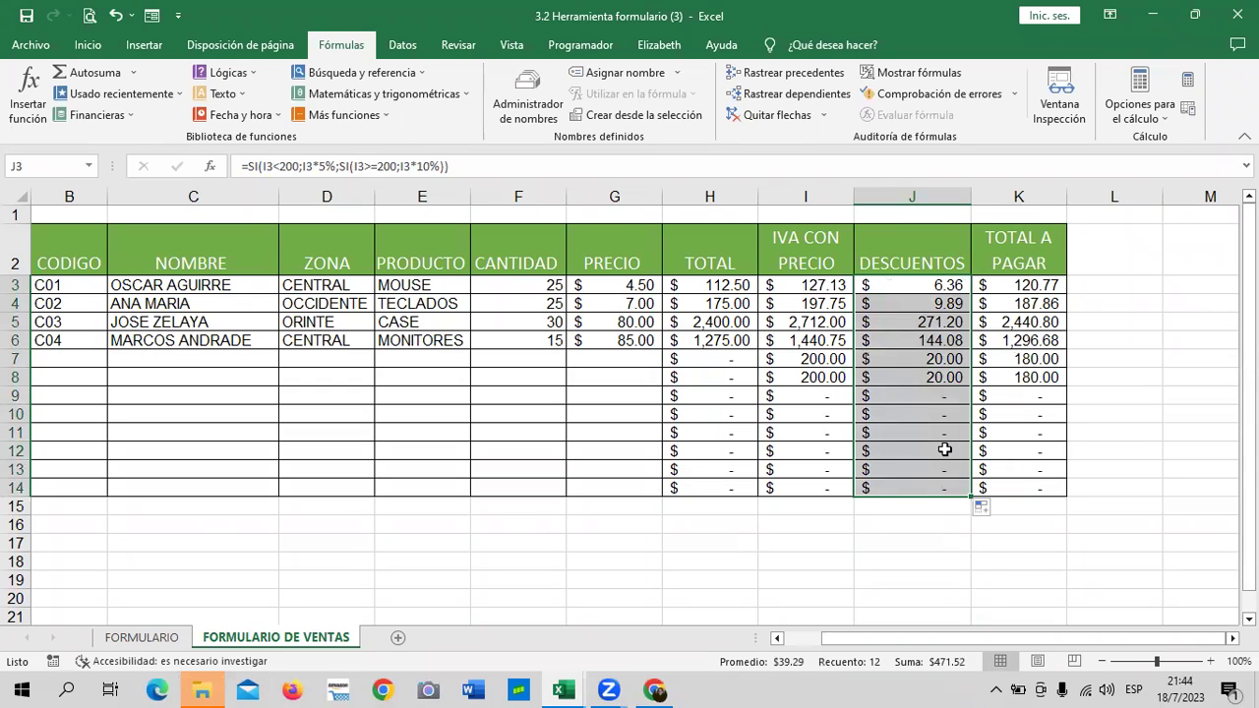
left_click(887, 358)
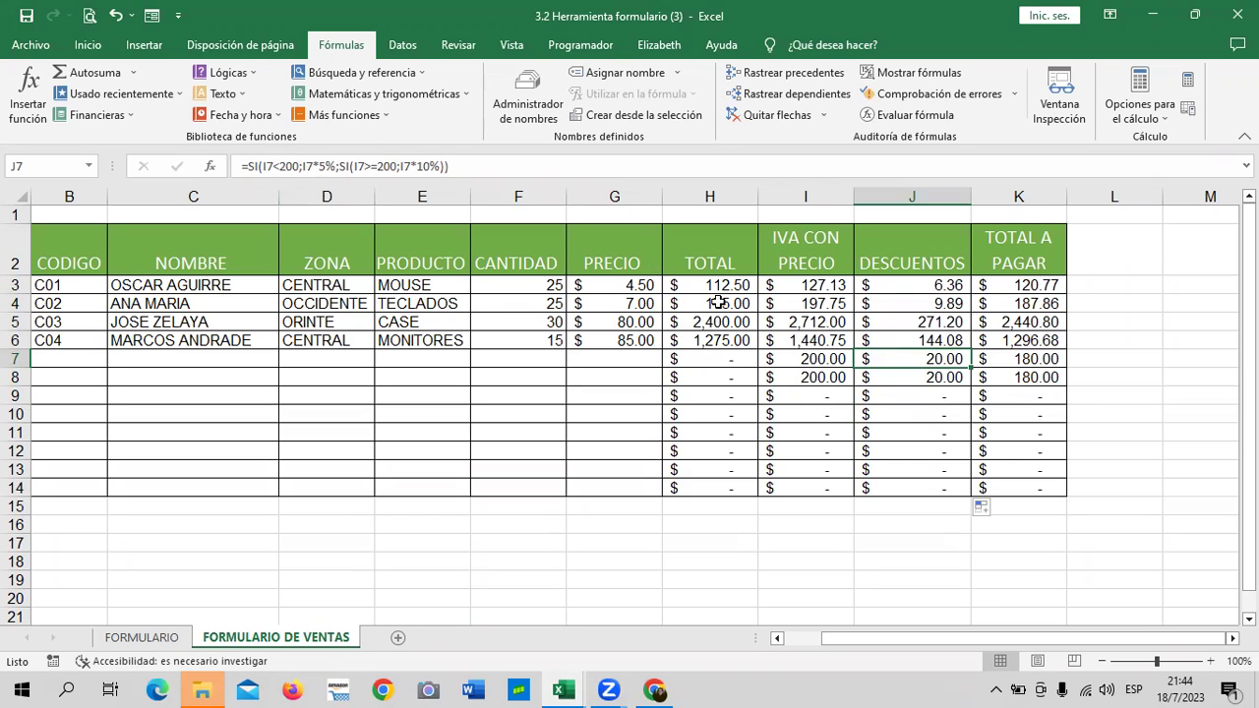
Recheck the I7 and I8 values, jump to the table's last row, and open the FORMULARIO DE VENTAS form.
left_click(792, 376)
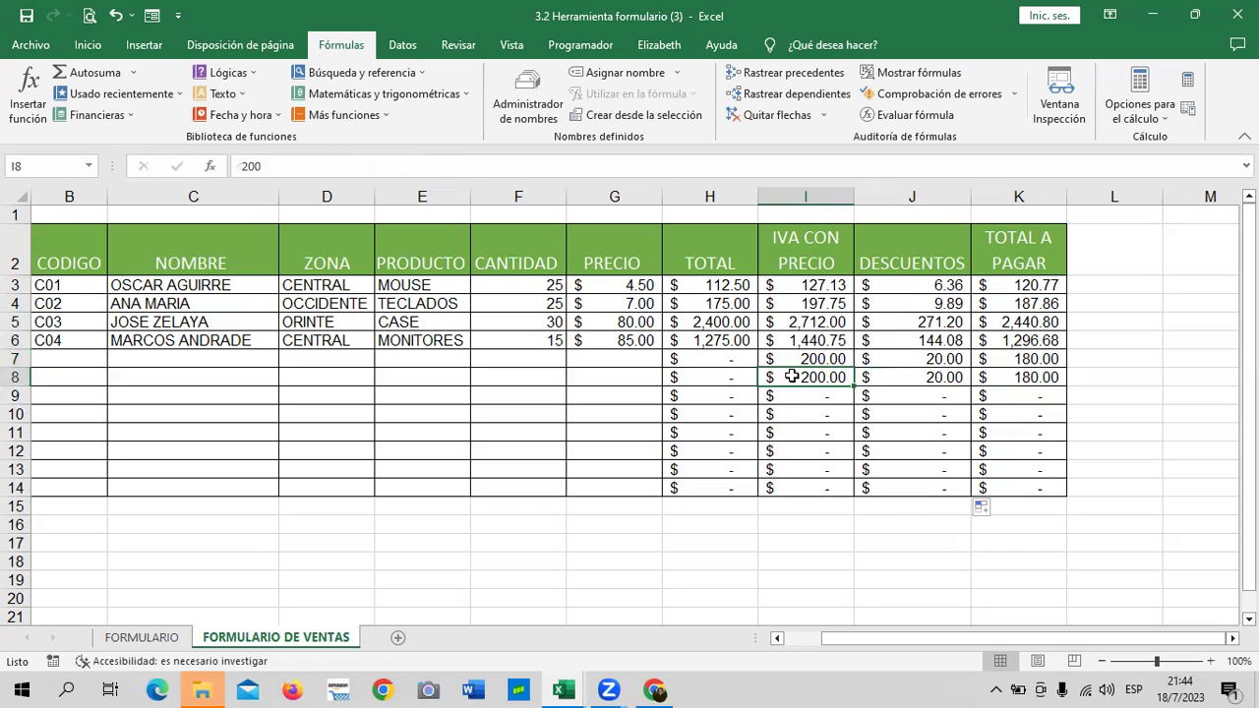
left_click(799, 358)
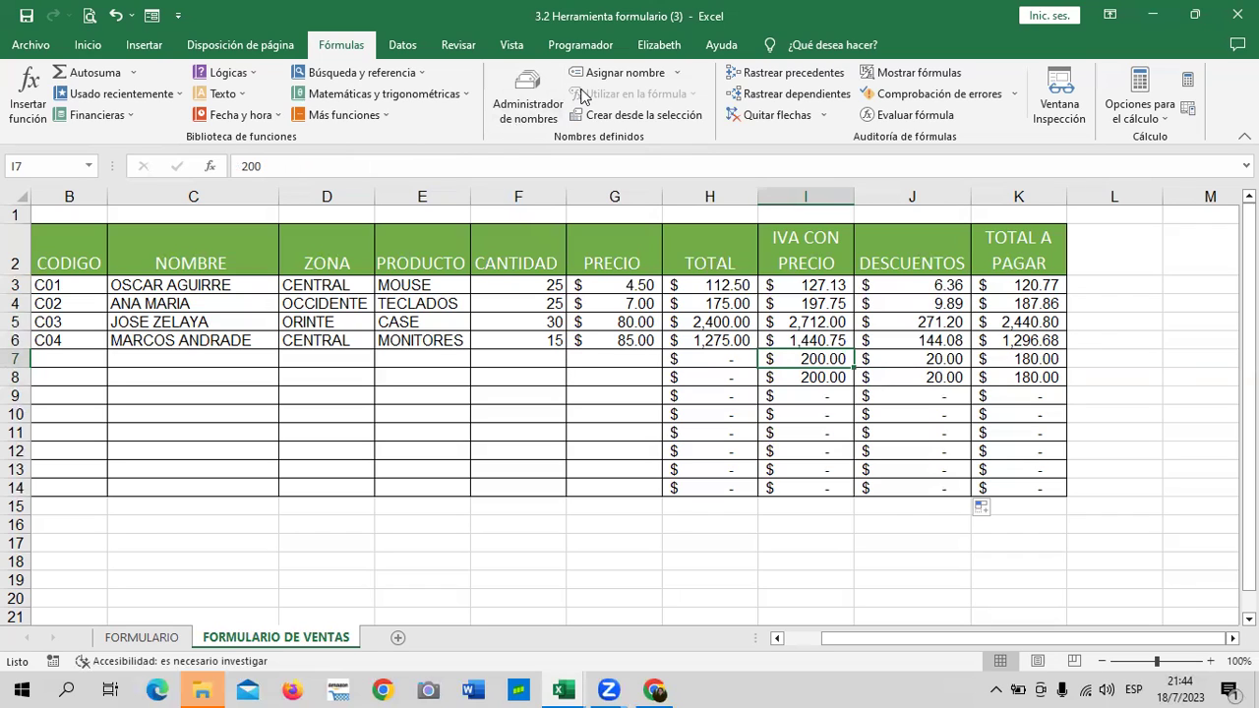
key("ctrl+F3")
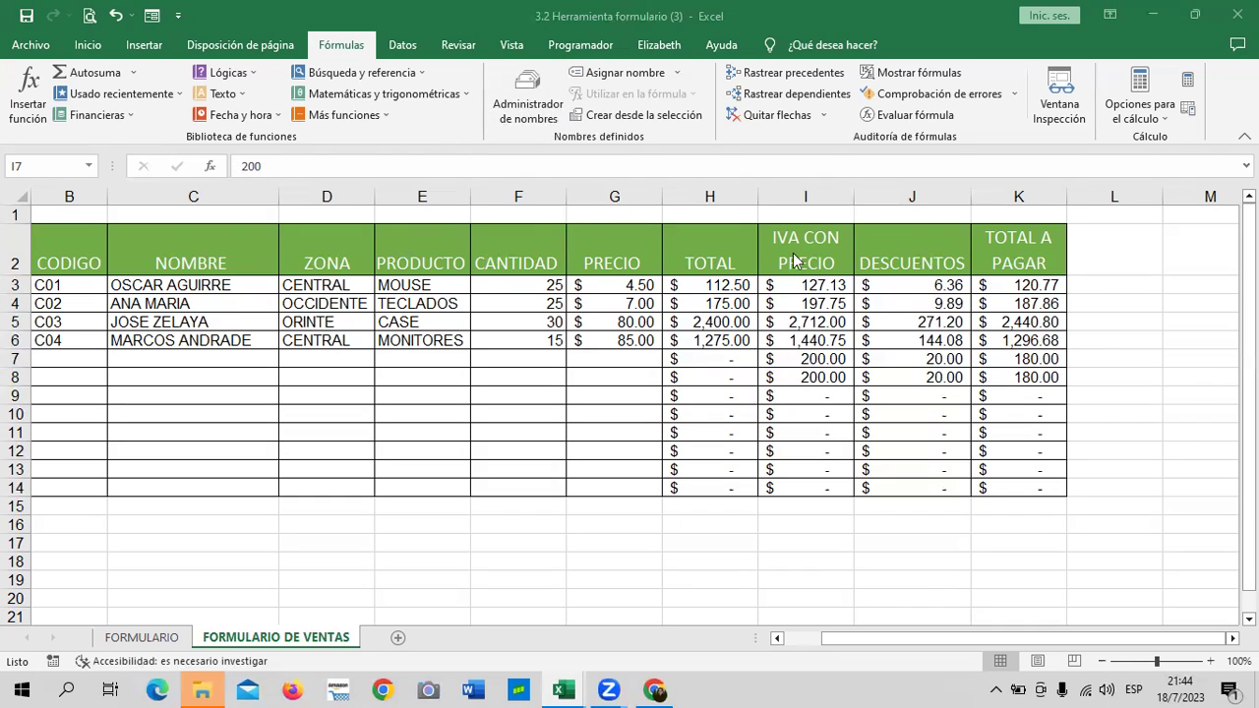
key("F2")
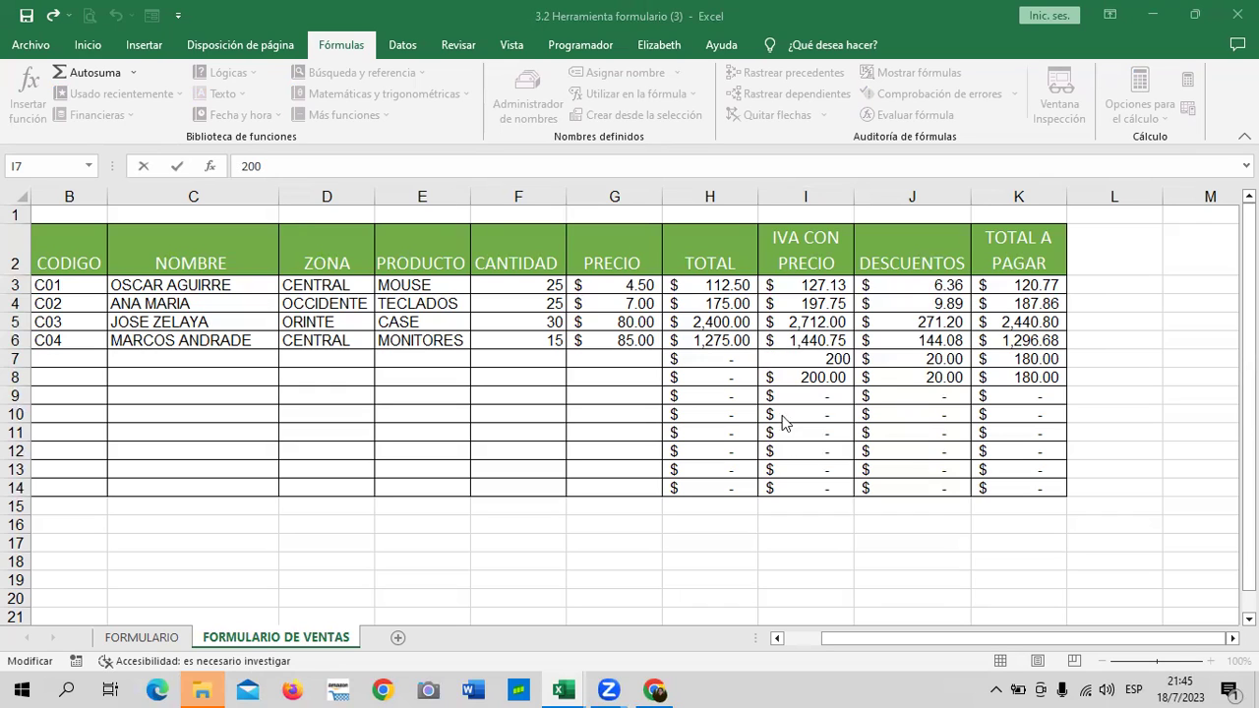
key("ctrl+Return")
key("ctrl+Down")
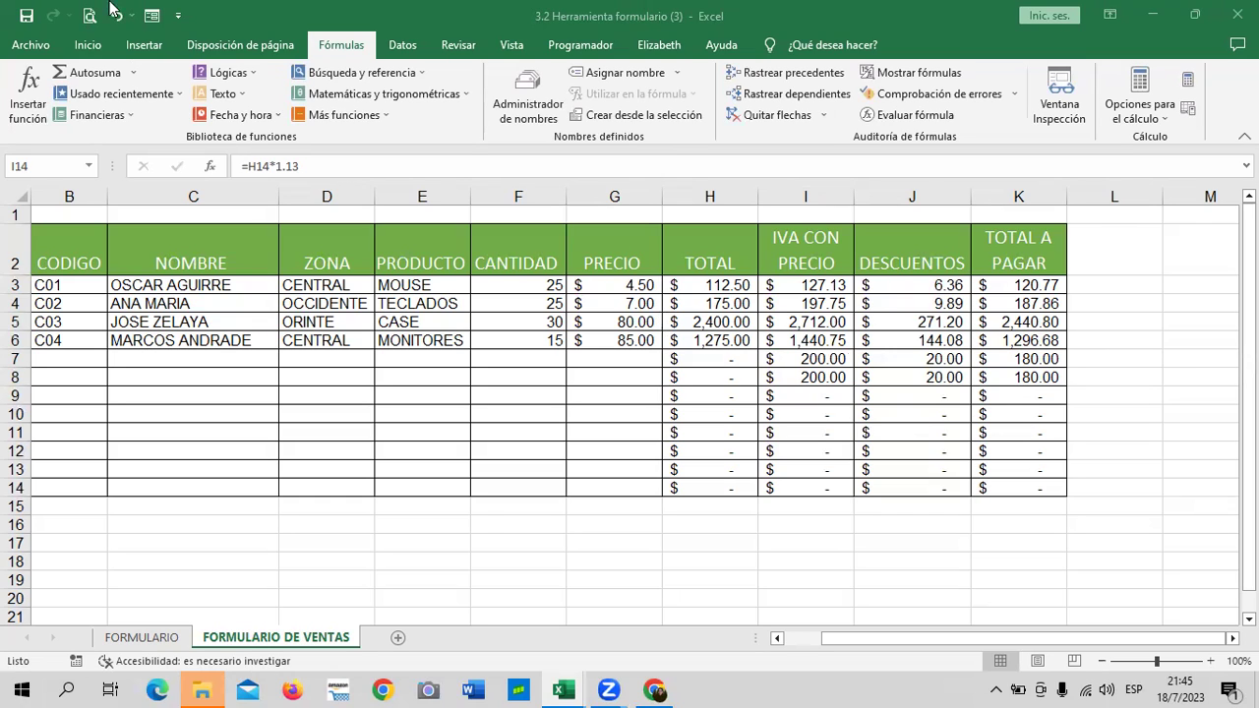
left_click(152, 15)
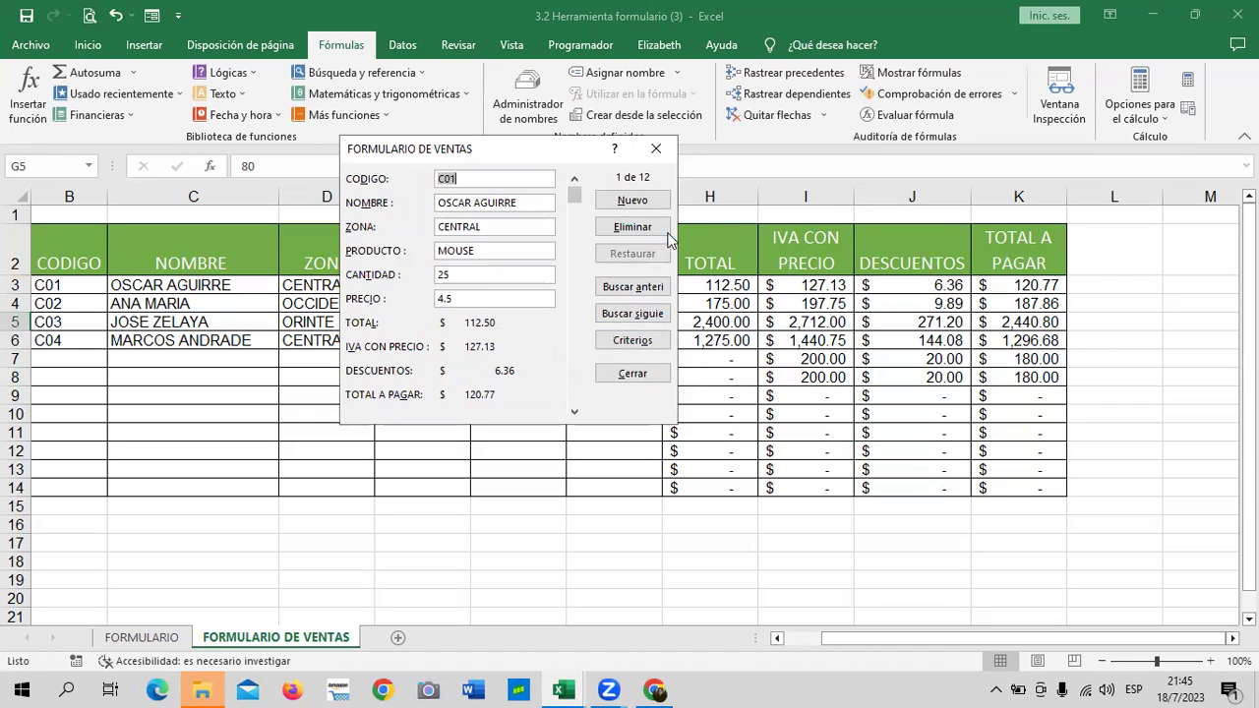
Add record C05 with the customer's name, OCCIDENTE, MEMORIAS USB 32 GB, 22 at 9.00, and close the form.
left_click(647, 203)
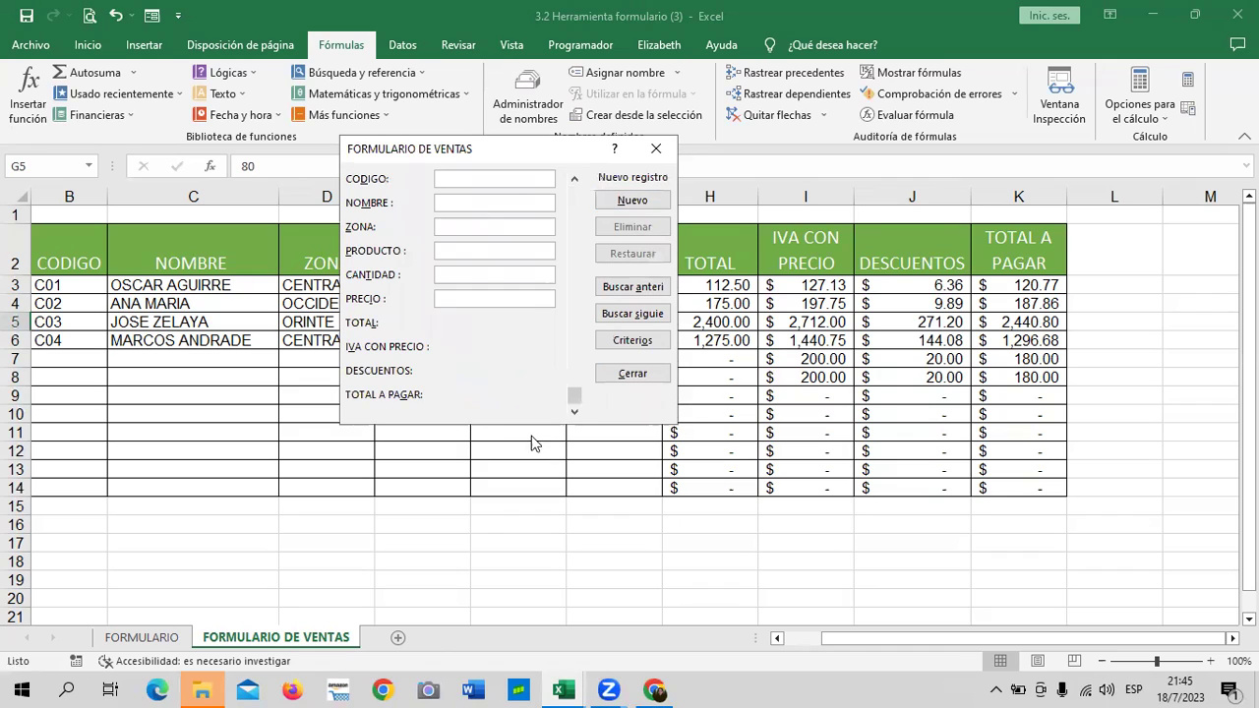
mouse_move(576, 395)
left_mouse_down()
mouse_move(581, 233)
mouse_move(578, 263)
left_mouse_up()
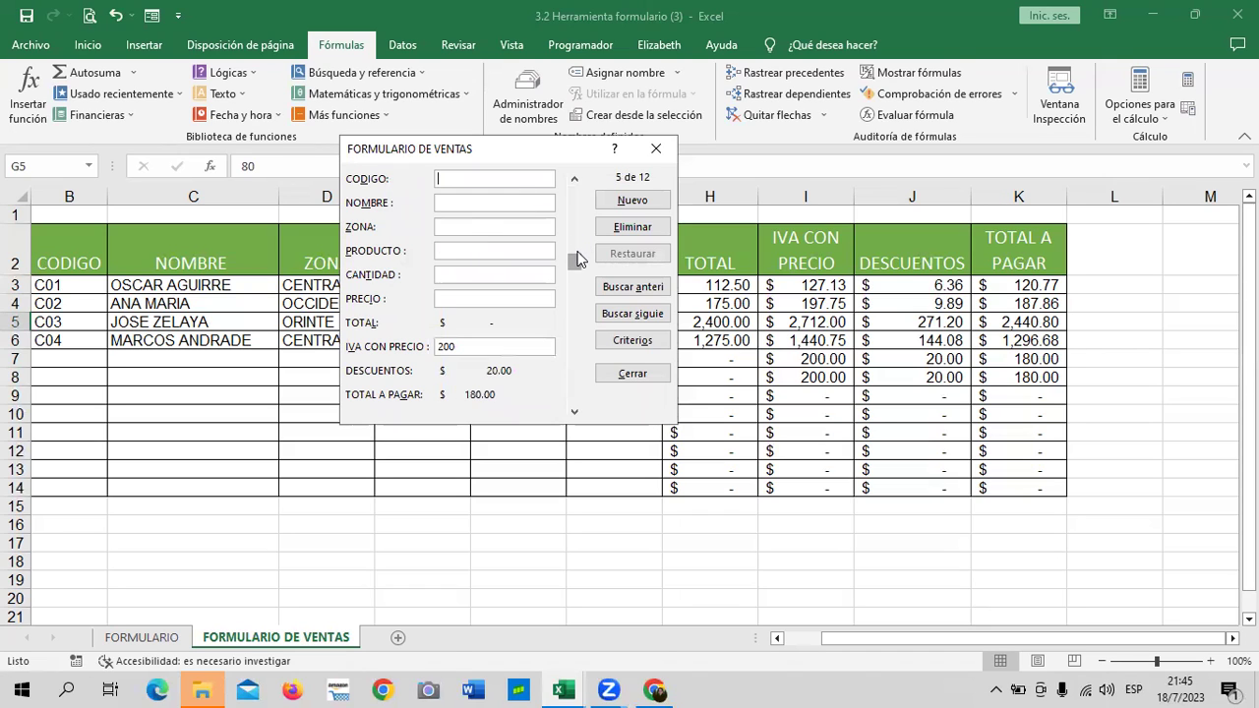
type("C05")
type("MARC")
key("BackSpace")
type("TA ")
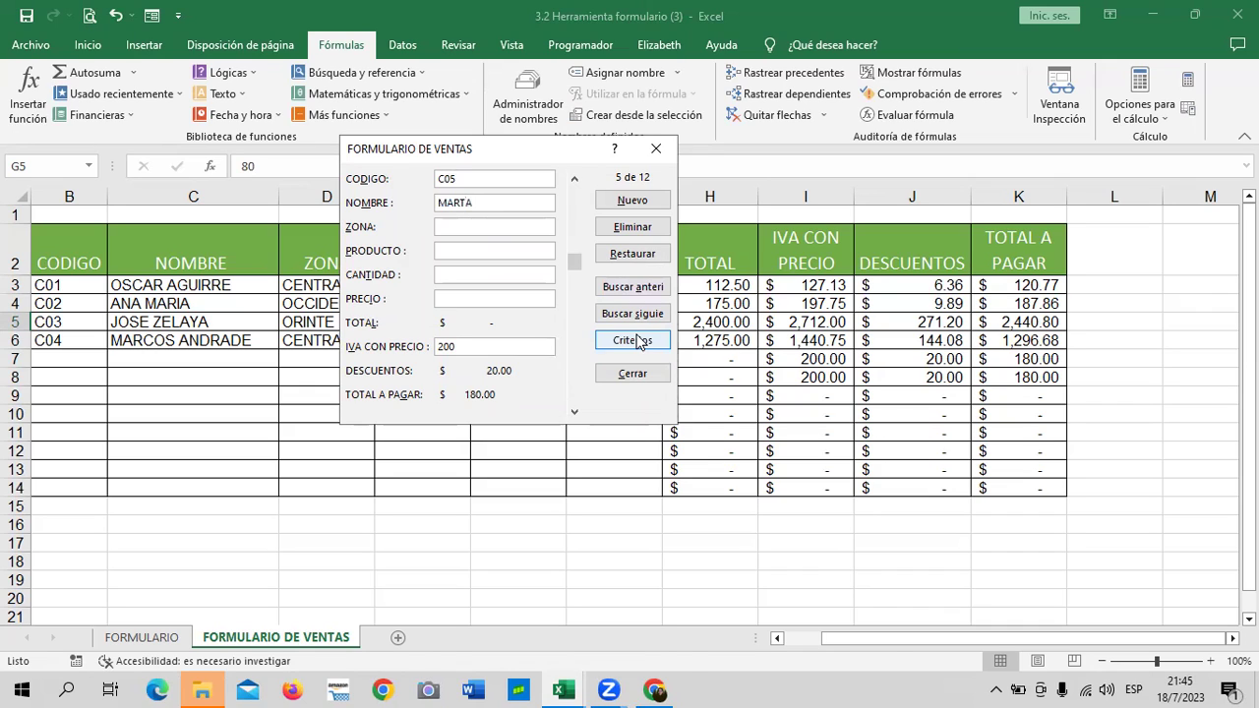
type("CRUZ")
type("OCCIDENTE")
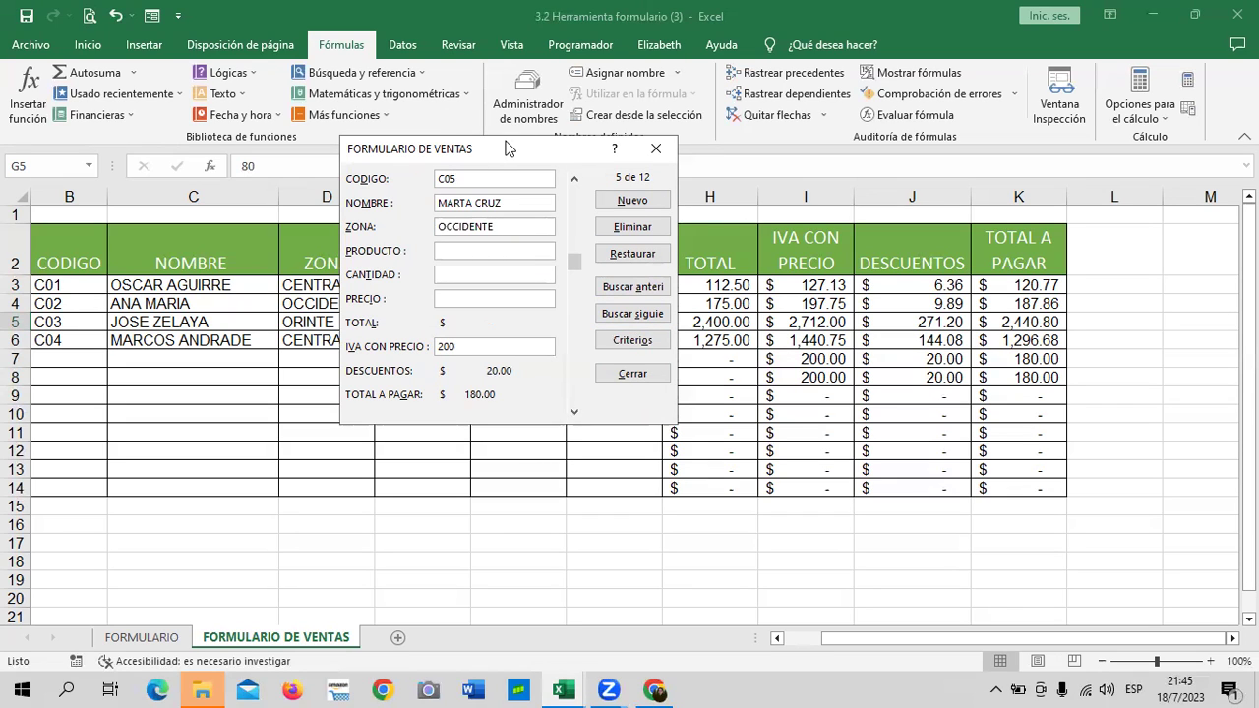
left_click_drag(507, 148, 621, 162)
type("MEM")
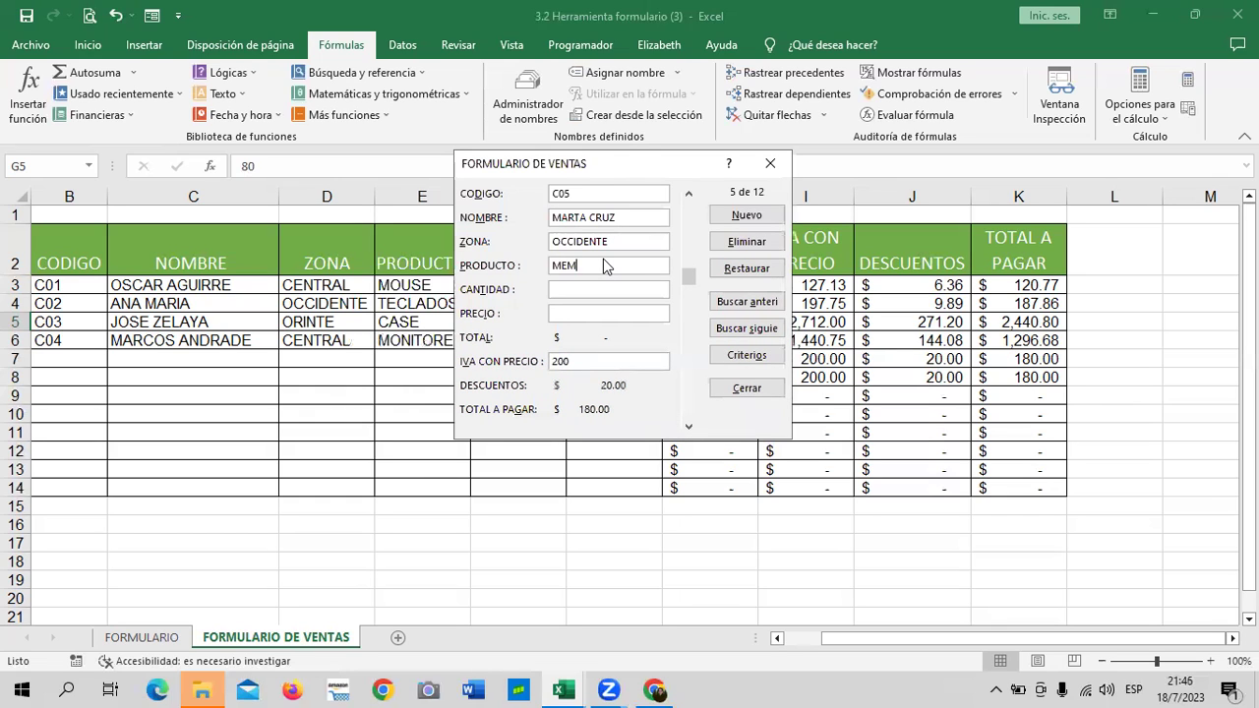
type("ORIAS")
type(" USB")
type(" 32")
type(" GB")
type("2")
type("2")
type("9")
key("Tab")
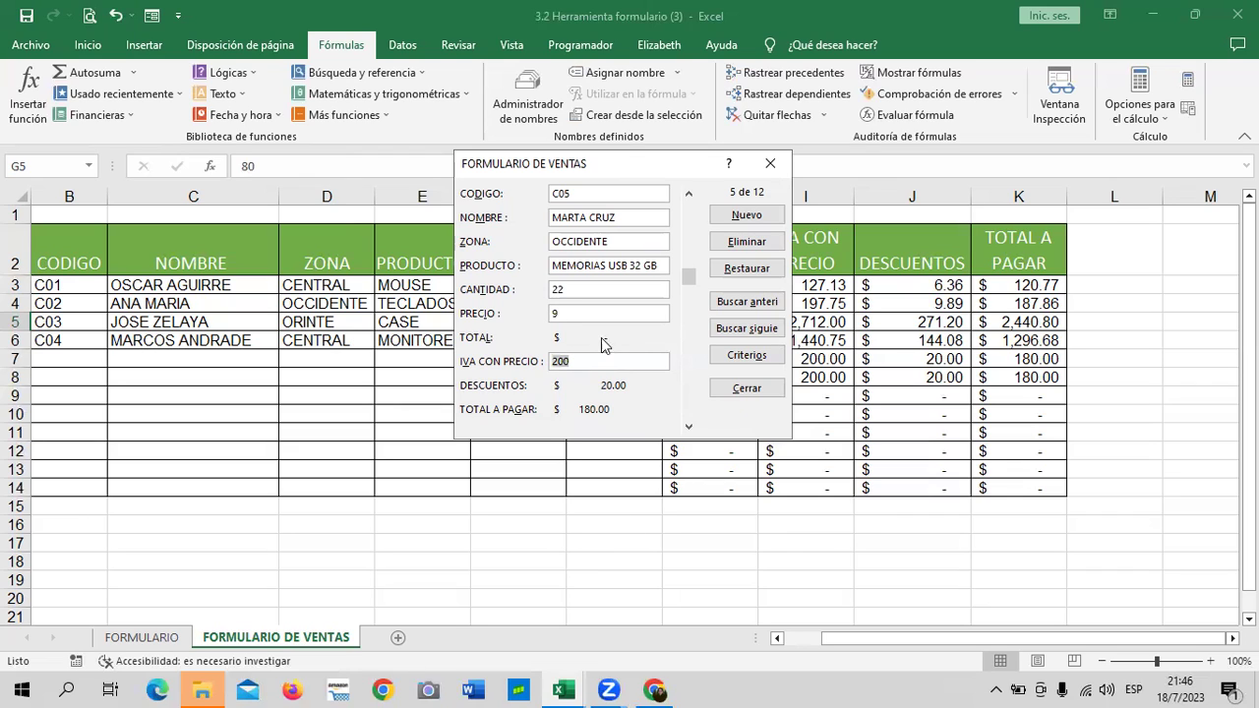
key("Return")
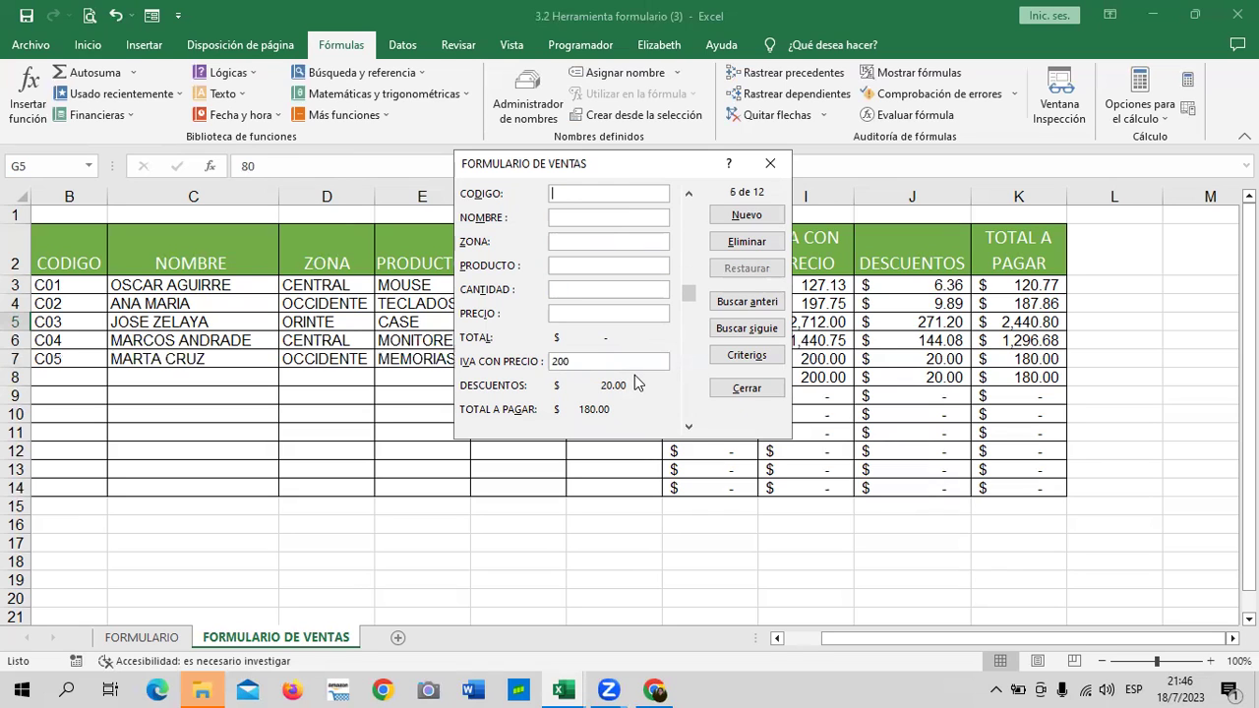
left_click(771, 165)
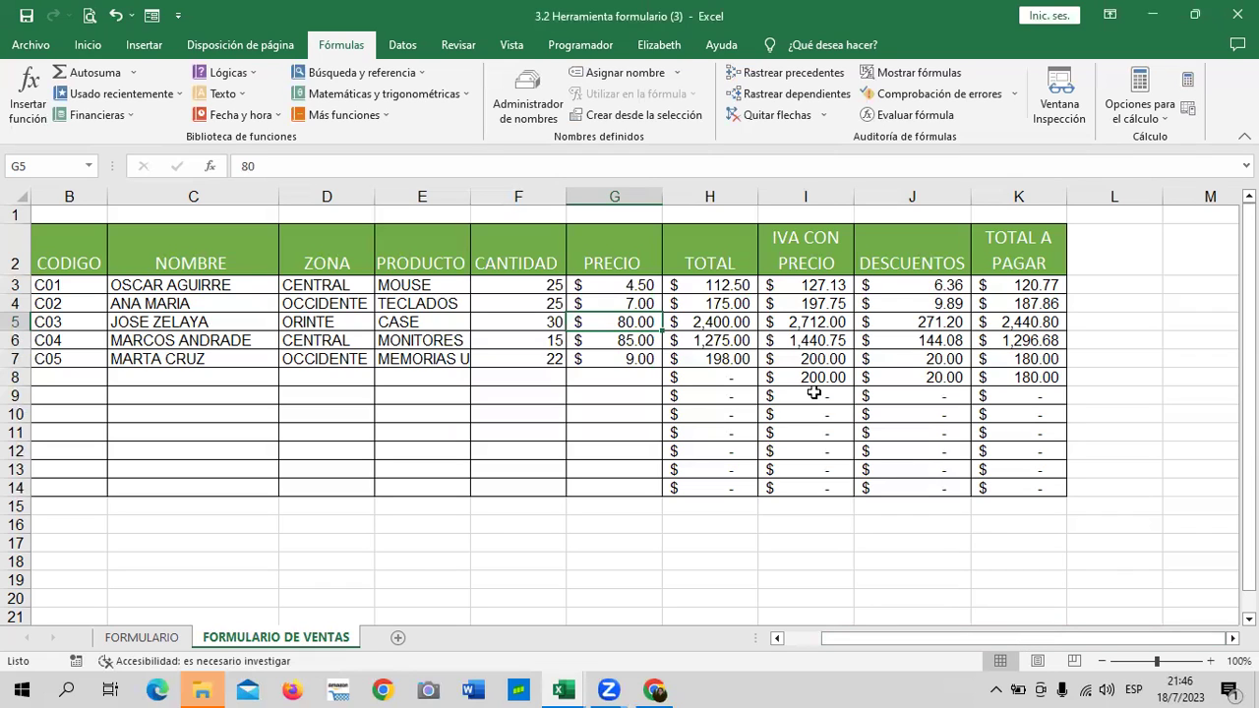
Widen column E for product names and clear the 200 test values from I7 and I8.
left_click_drag(470, 196, 535, 197)
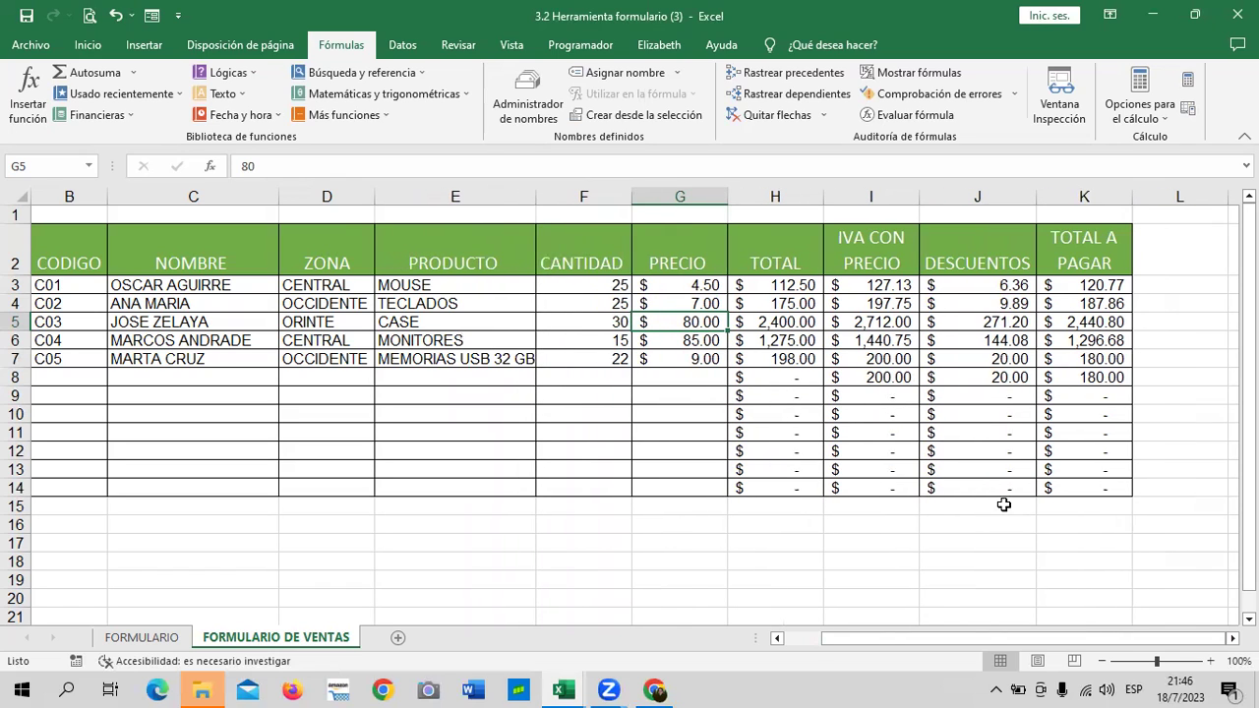
left_click(870, 377)
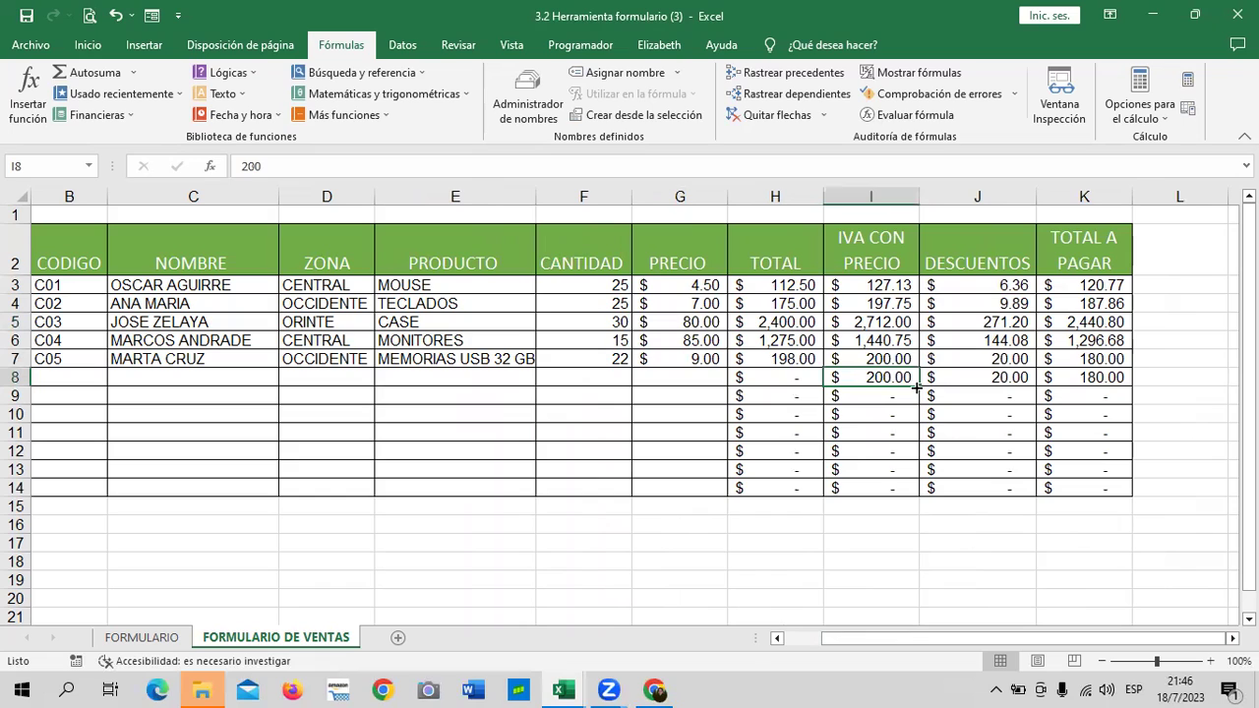
key("Delete")
left_click(897, 359)
key("Delete")
left_click(906, 451)
left_click(802, 358)
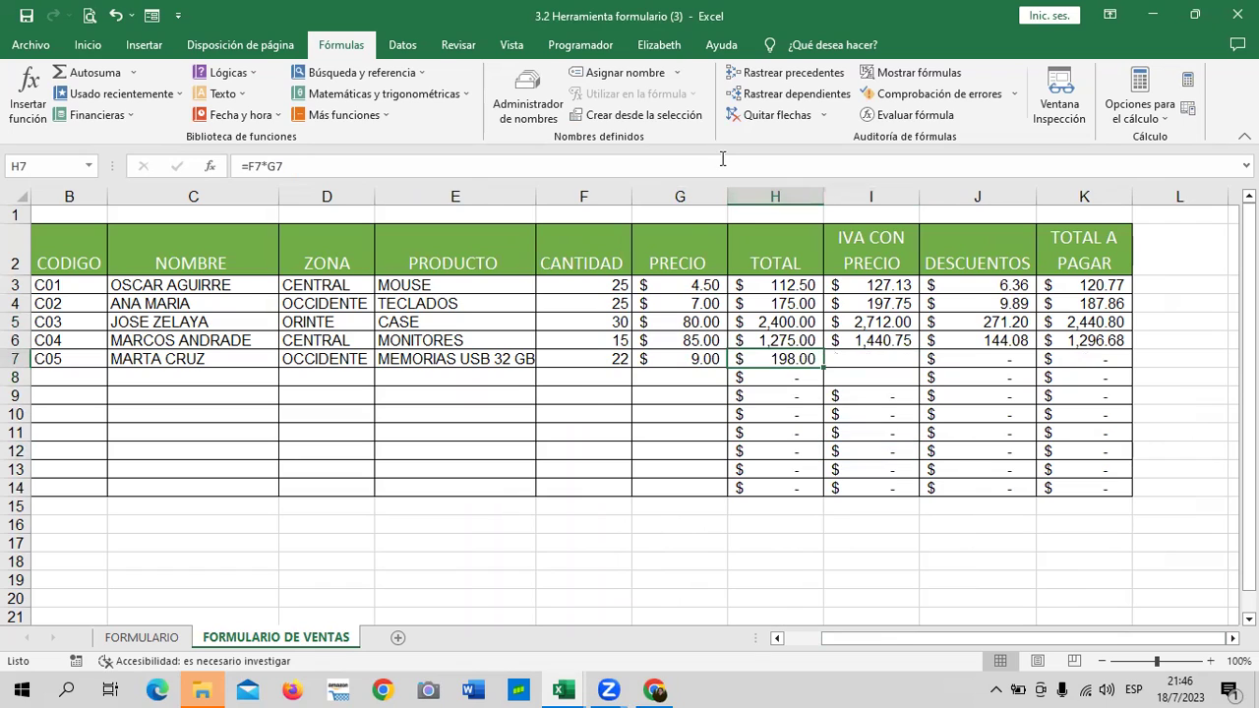
Browse the data form records up to C05, checking PRECIO and the empty IVA CON PRECIO field.
left_click(151, 16)
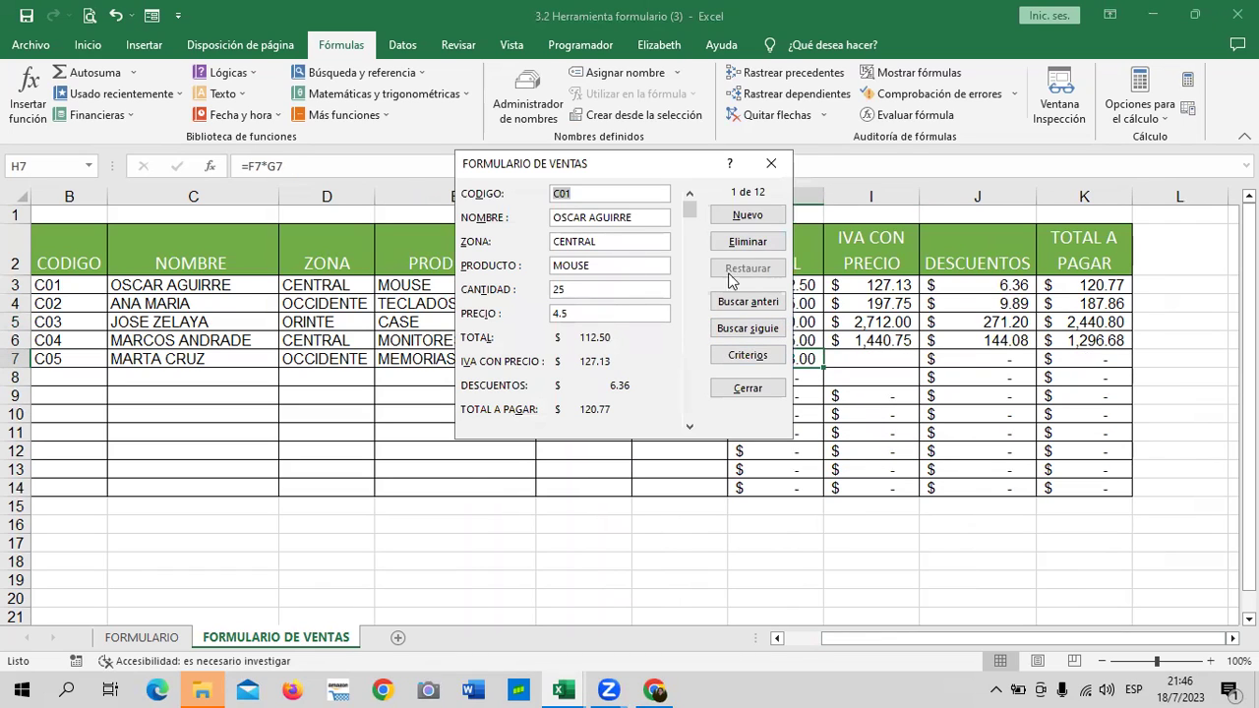
left_click(688, 210)
left_click(751, 329)
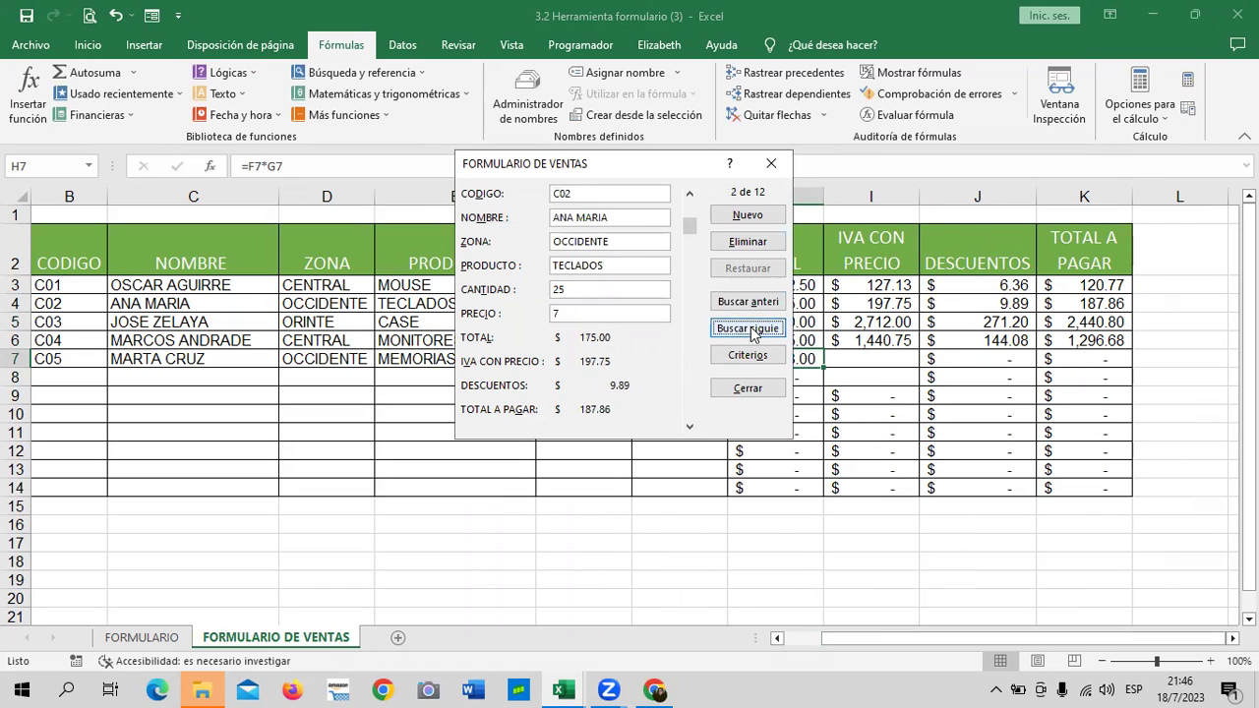
left_click(752, 330)
left_click(752, 331)
left_click(633, 313)
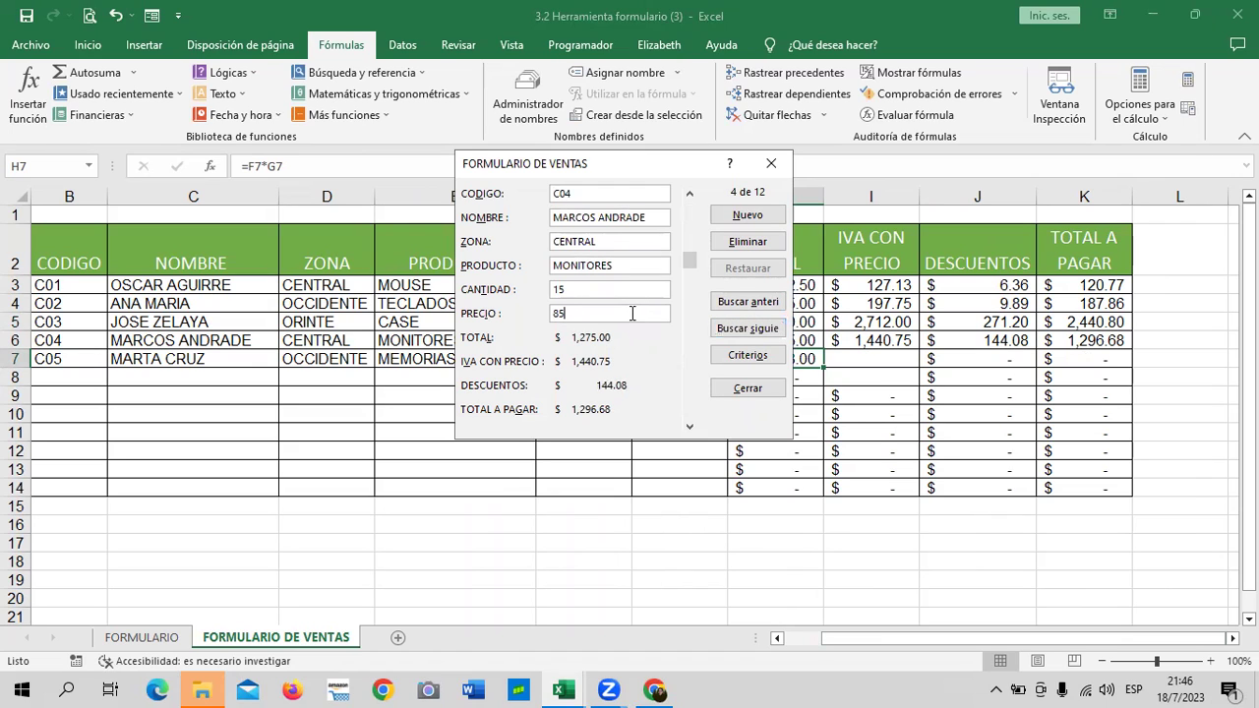
left_click(763, 332)
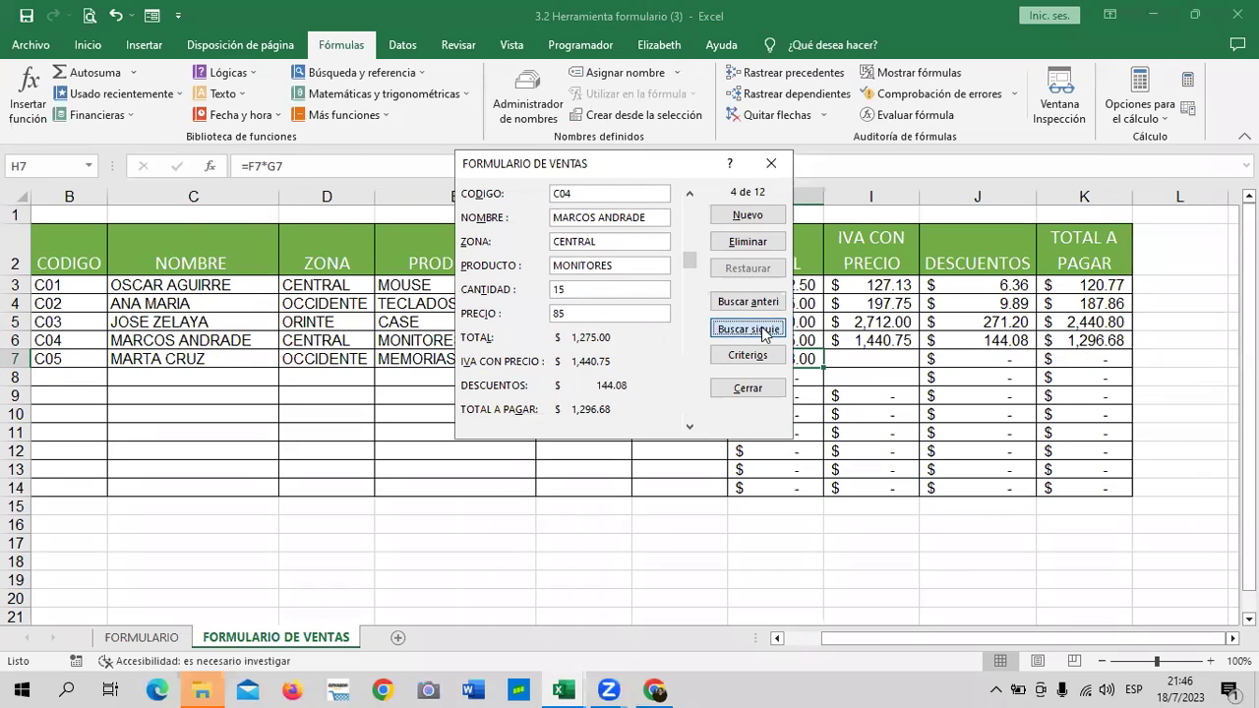
left_click(597, 312)
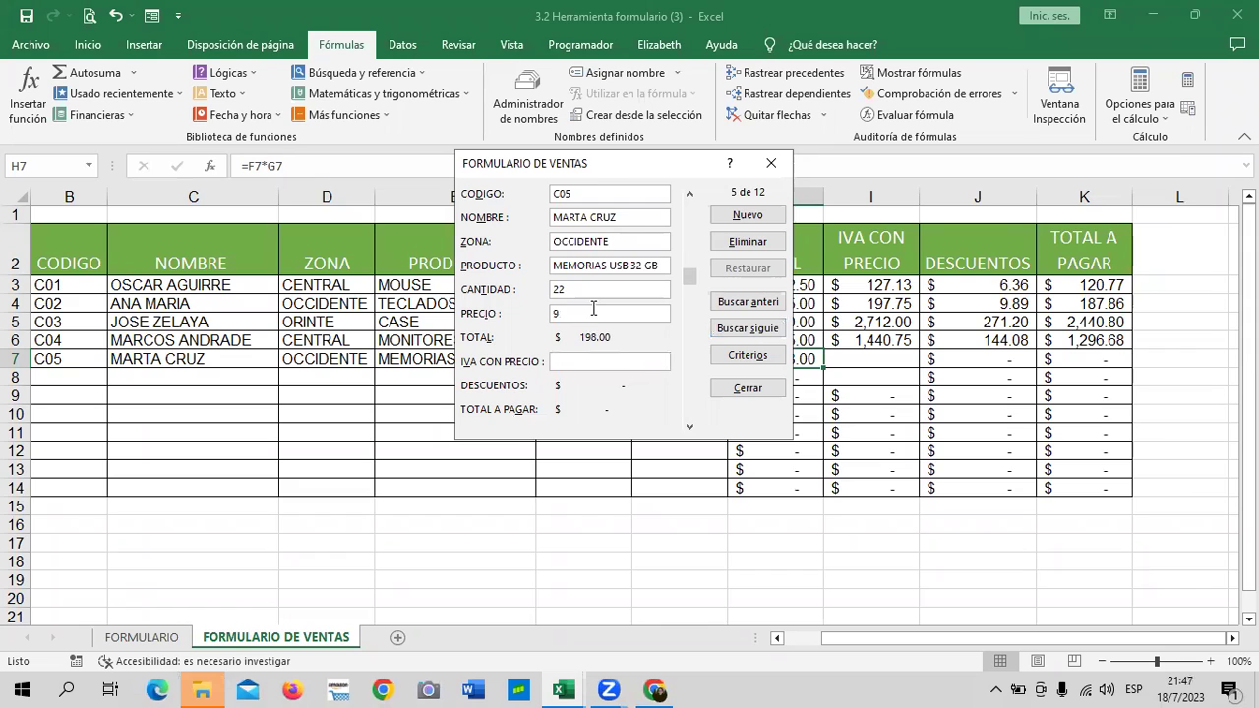
key("Return")
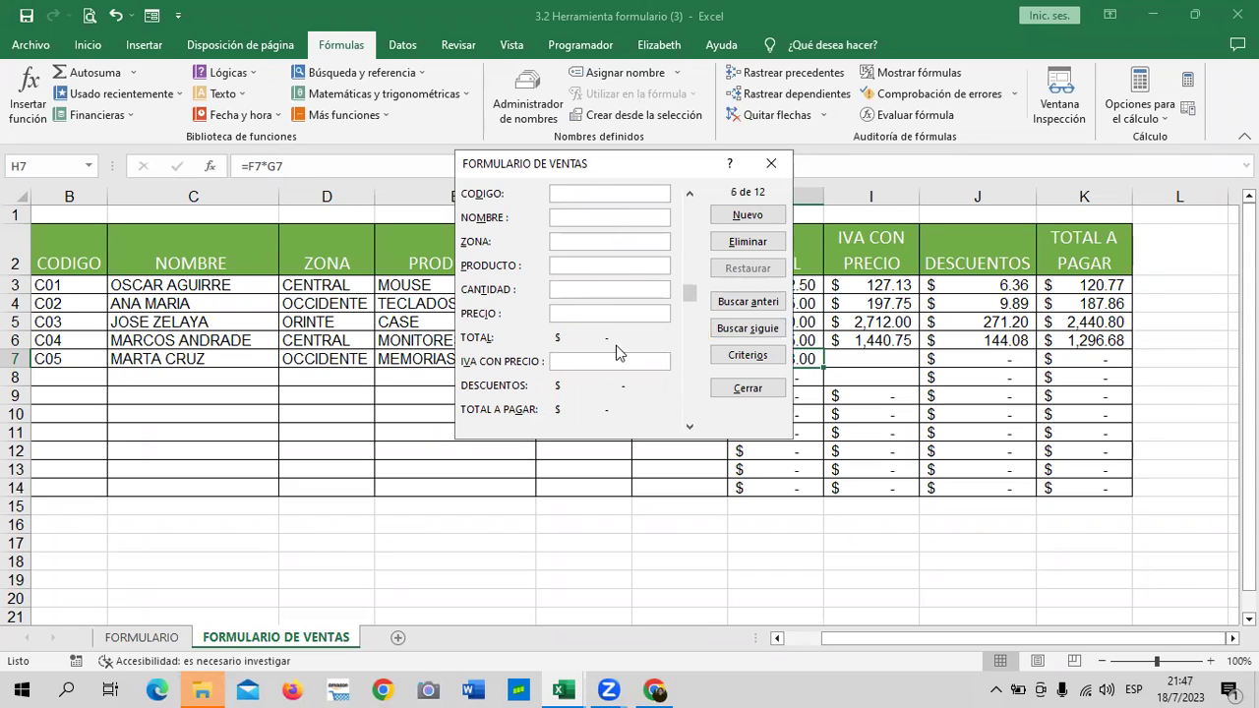
left_click(596, 361)
left_click(777, 165)
Copy the IVA CON PRECIO formula from I6 down to I14, giving C05 223.74, and reopen the form.
left_click(886, 373)
left_click(880, 339)
left_click_drag(918, 349, 895, 491)
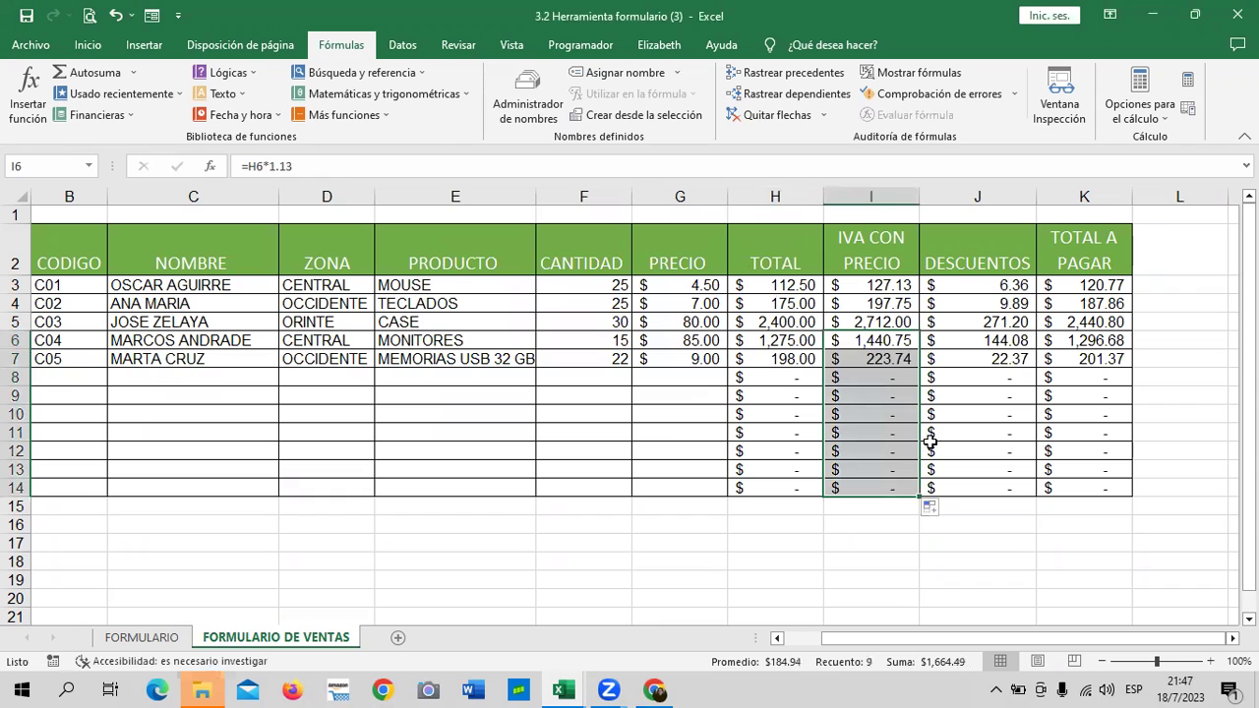
left_click_drag(1043, 433, 983, 433)
left_click(877, 356)
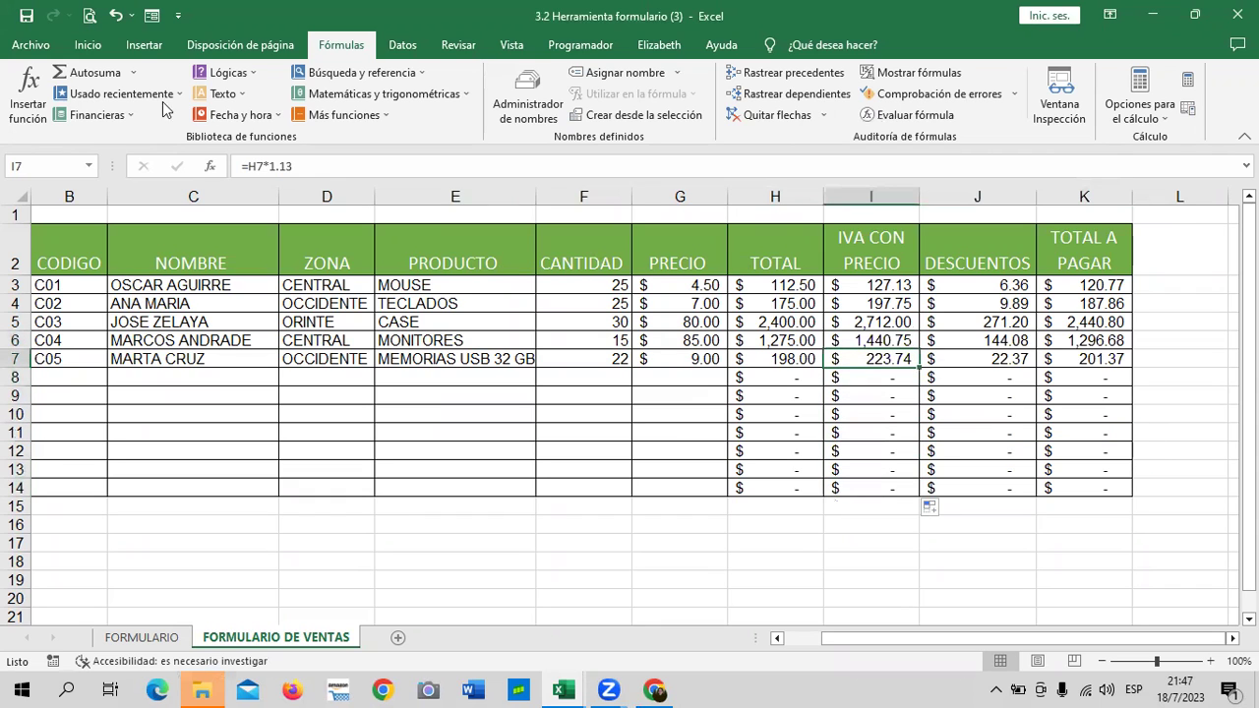
left_click(152, 15)
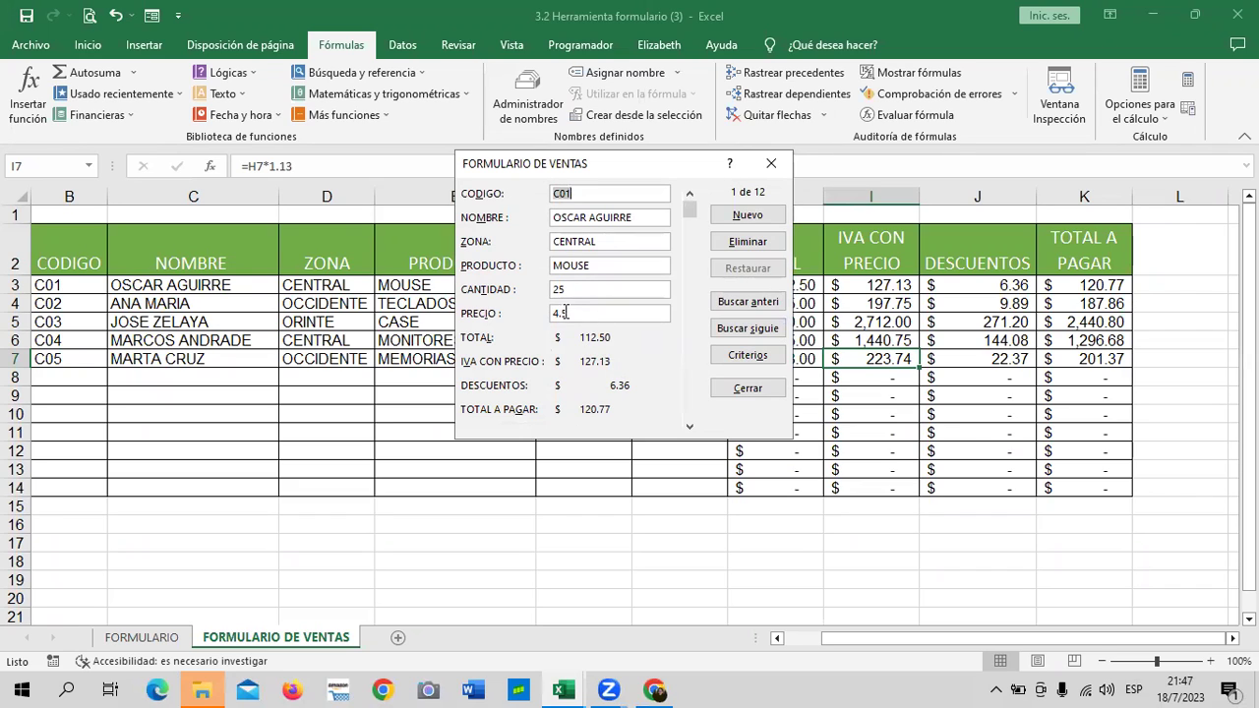
Step through the form records to C05, check its updated values, then move to a blank record.
left_click(762, 336)
left_click(762, 337)
left_click(763, 336)
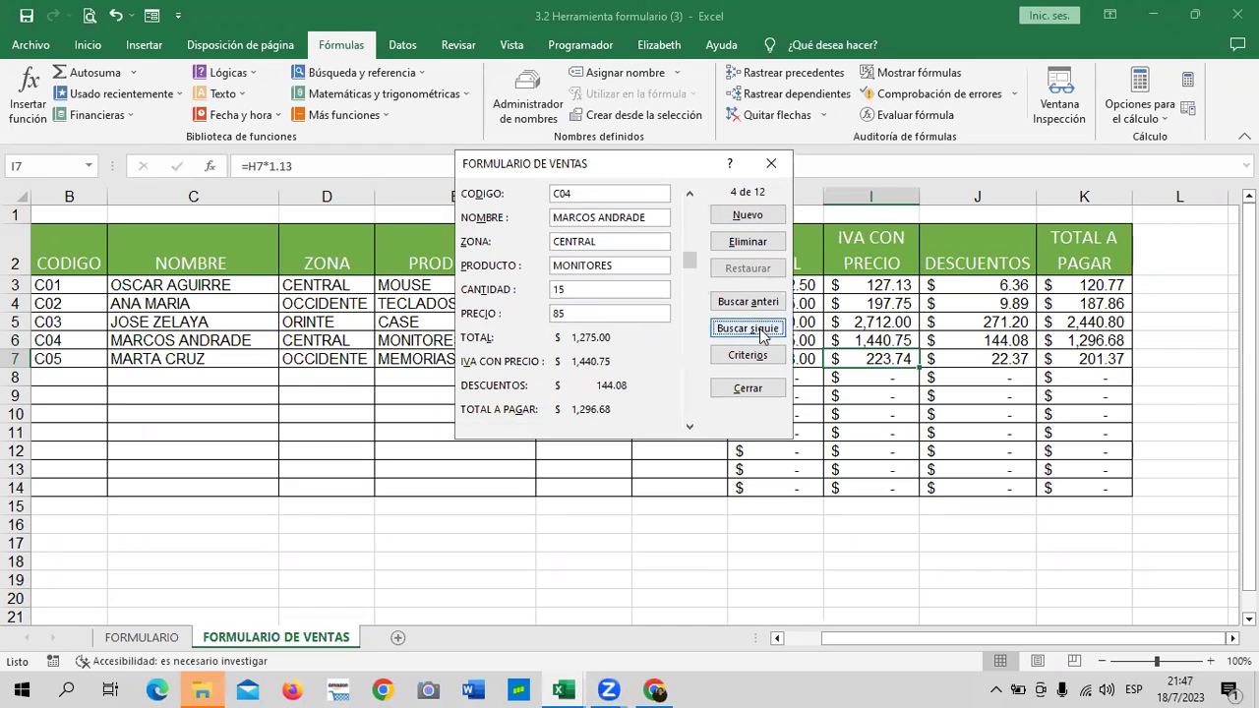
left_click(763, 336)
left_click(763, 336)
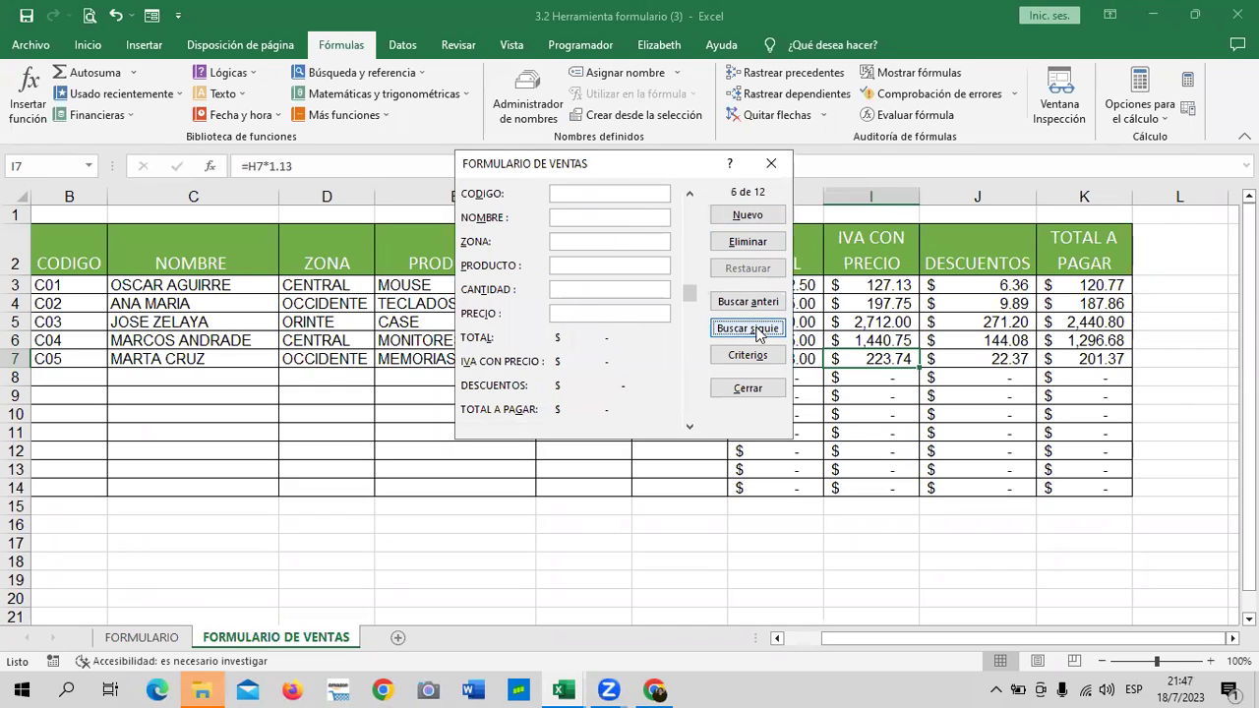
left_click(747, 301)
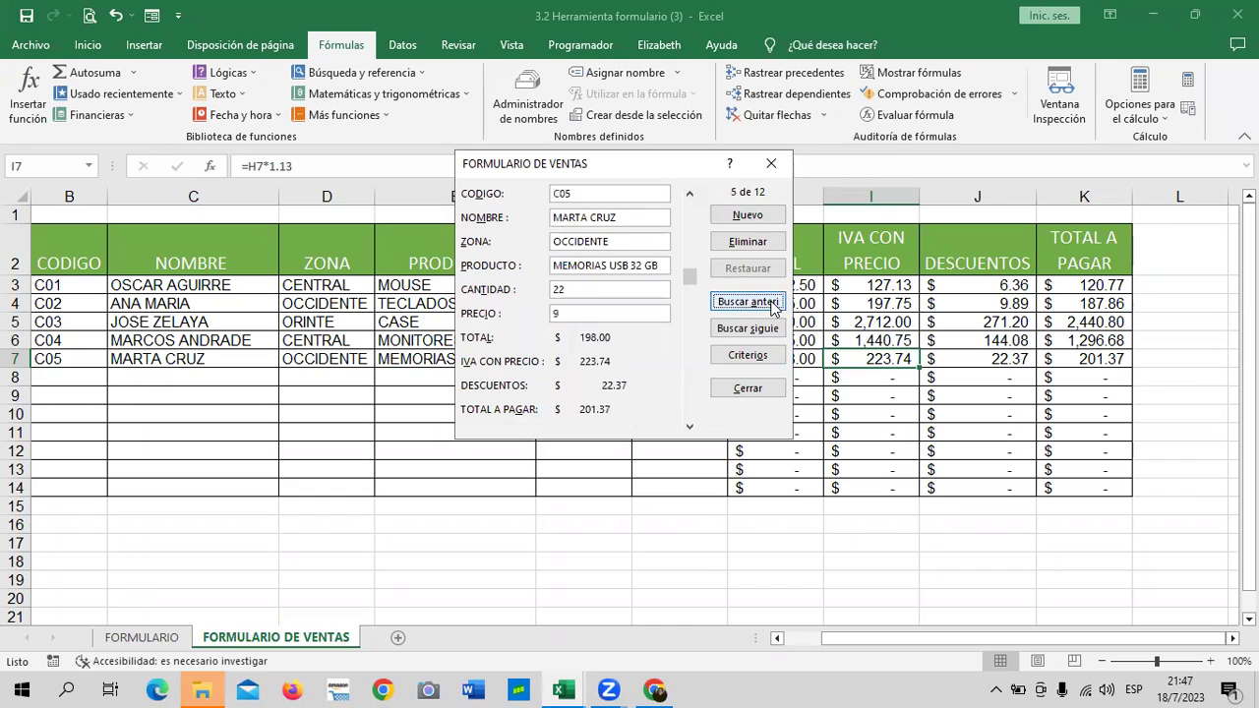
left_click(631, 311)
key("Return")
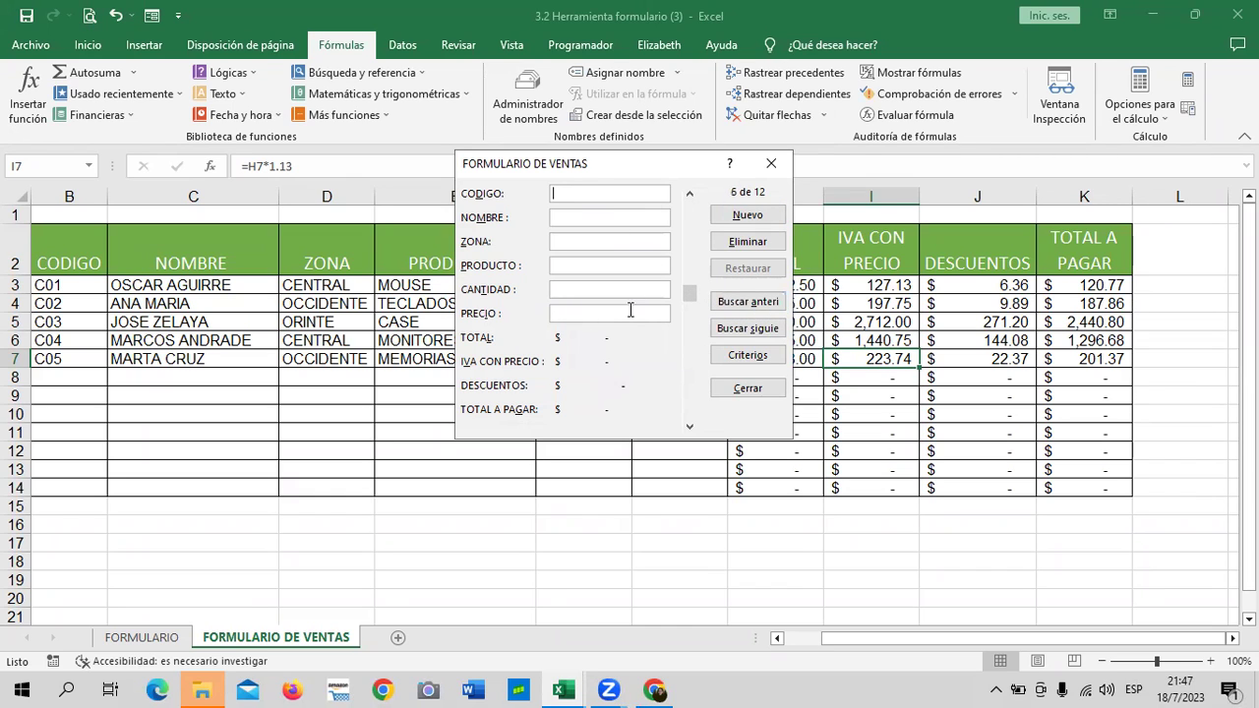
Enter sale C006 with the customer's name, ORIENTE, 30 CABLES USB at 3.00, and save it.
type("C00")
type("6")
type("CARLPS")
key("BackSpace")
key("BackSpace")
key("BackSpace")
type("LOS RIOS")
key("Tab")
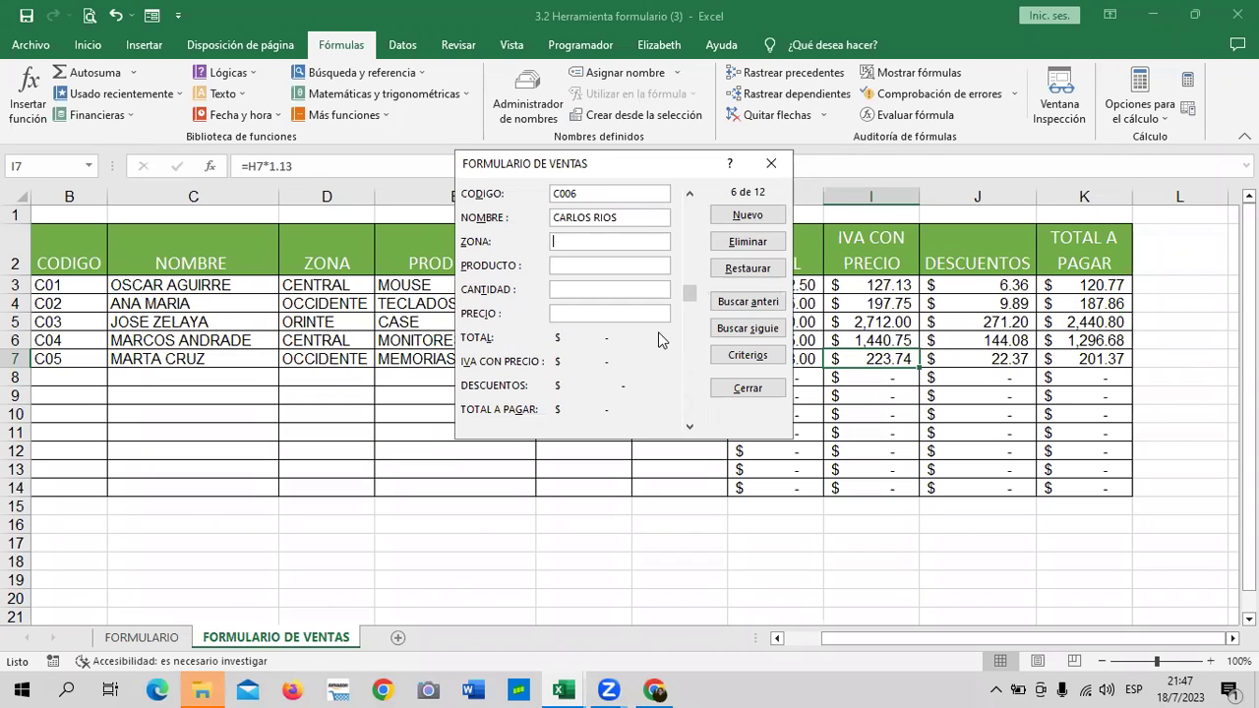
type("OR")
type("IENTE")
left_click_drag(731, 175, 758, 185)
left_click(640, 278)
type("CABLES")
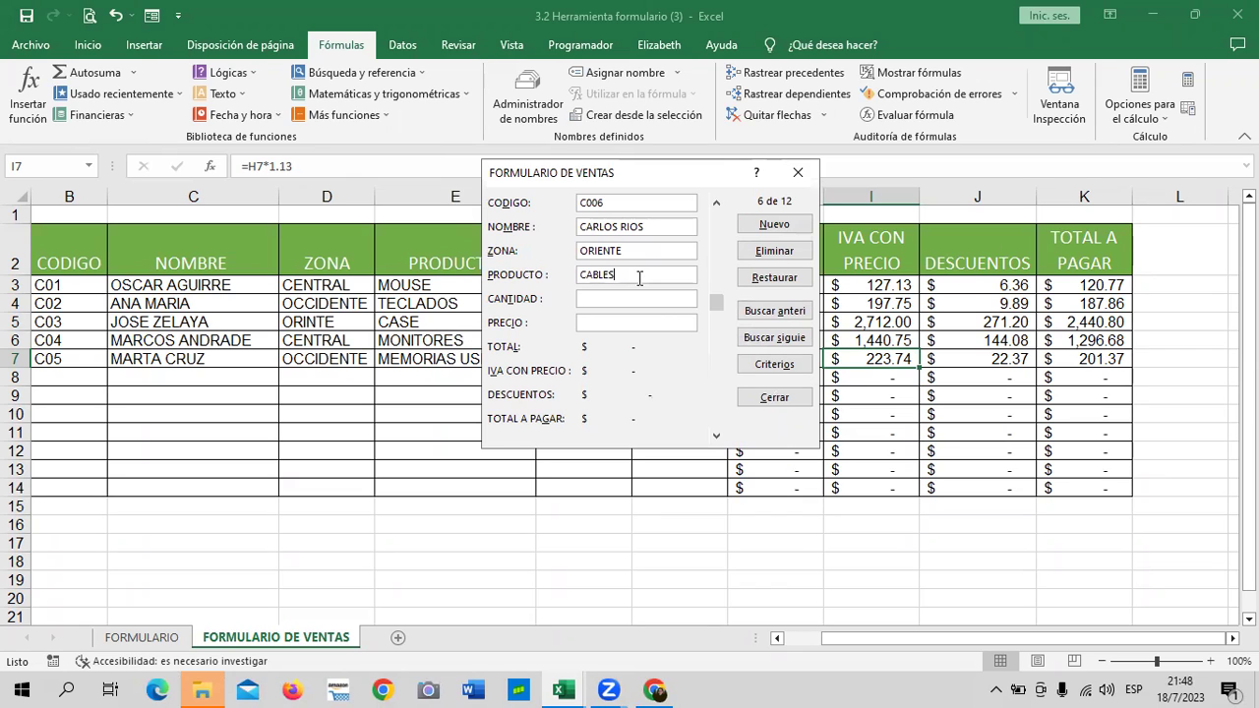
type(" USB")
key("Tab")
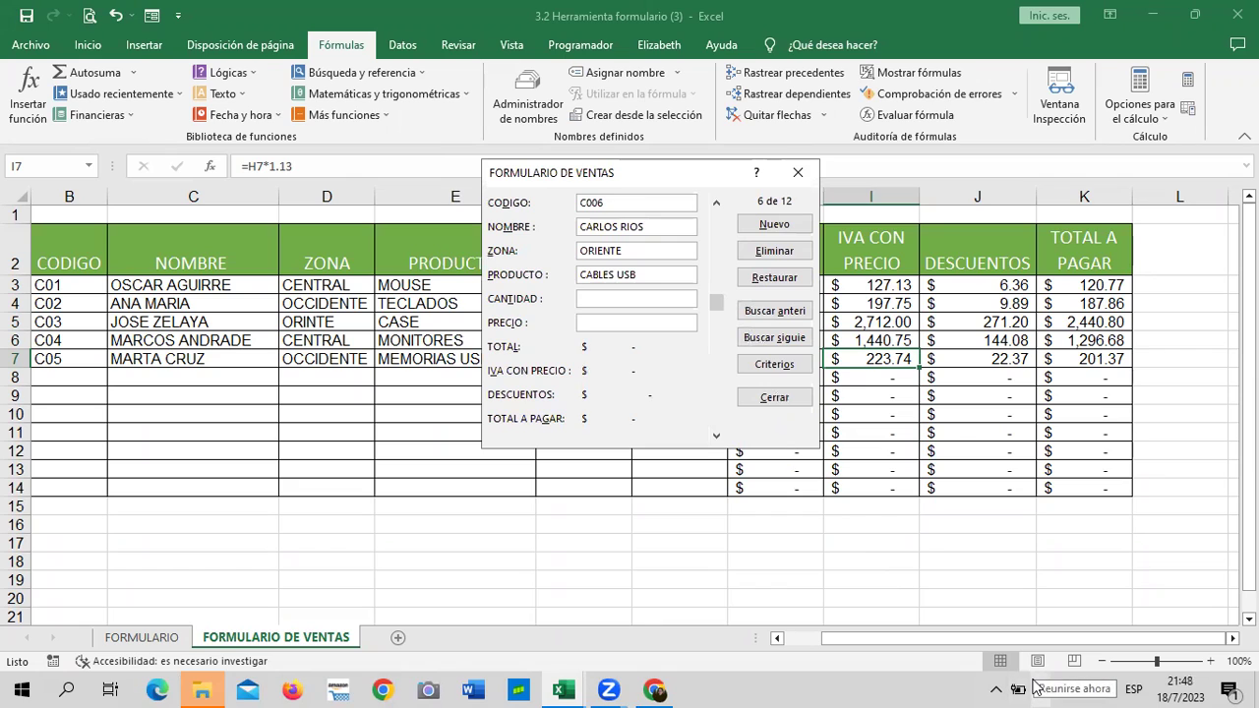
type("30")
key("Tab")
key("Tab")
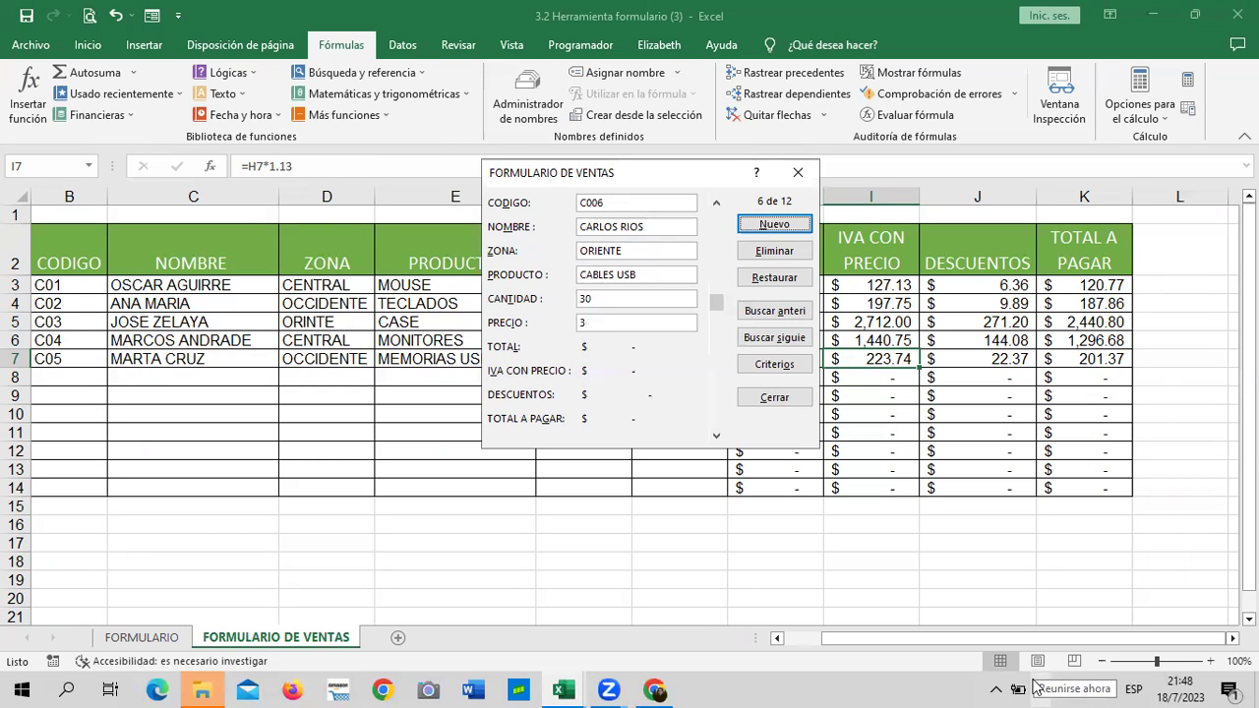
left_click(631, 323)
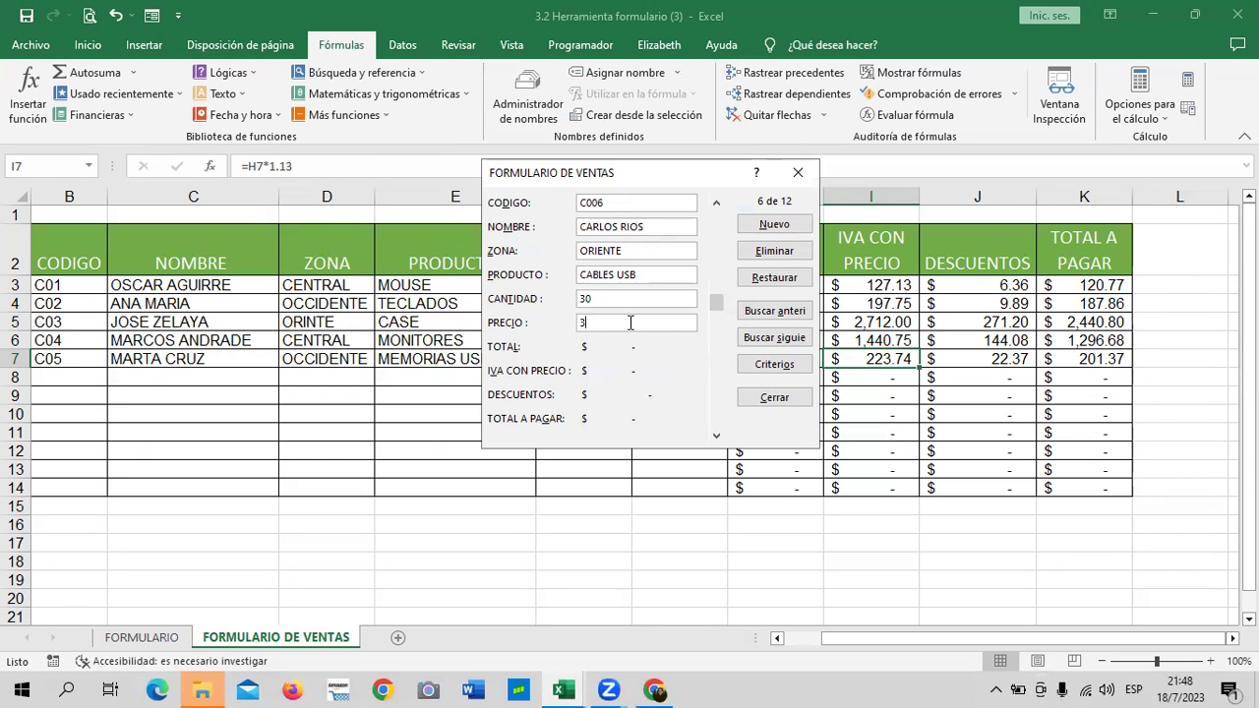
key("Return")
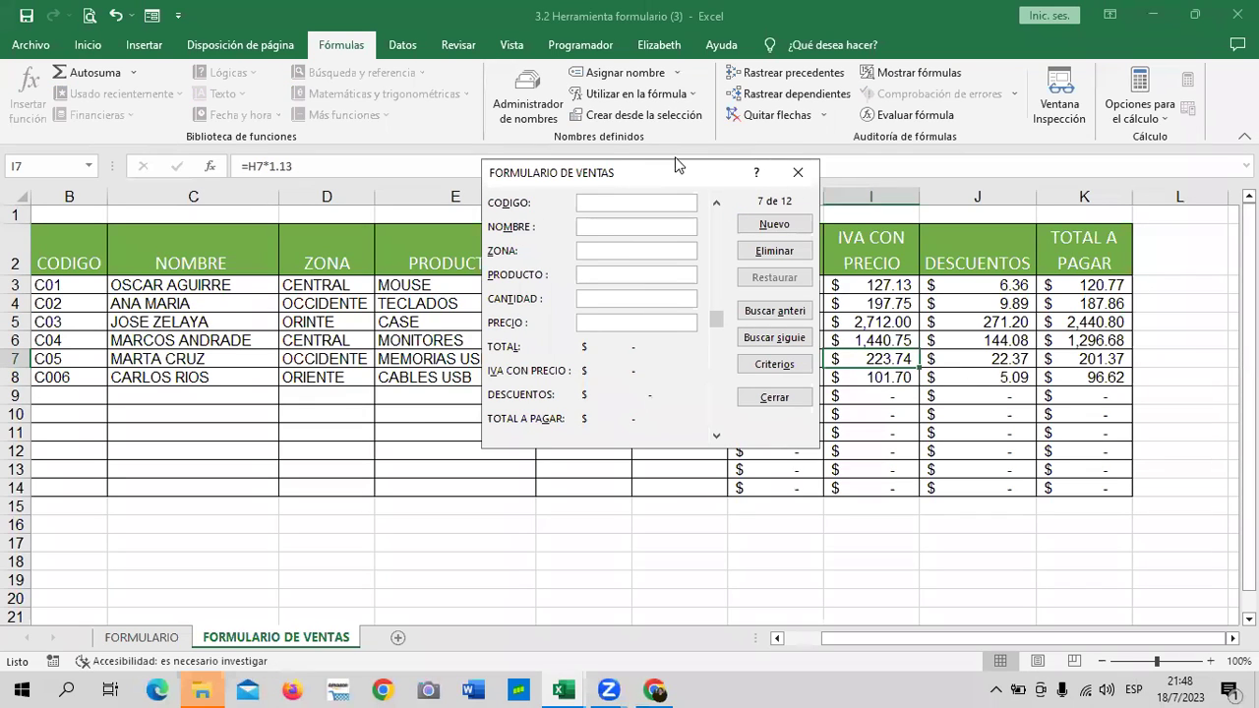
Close the data form and verify row 8's TOTAL A PAGAR of 96.62.
left_click_drag(684, 167, 610, 156)
left_click(692, 385)
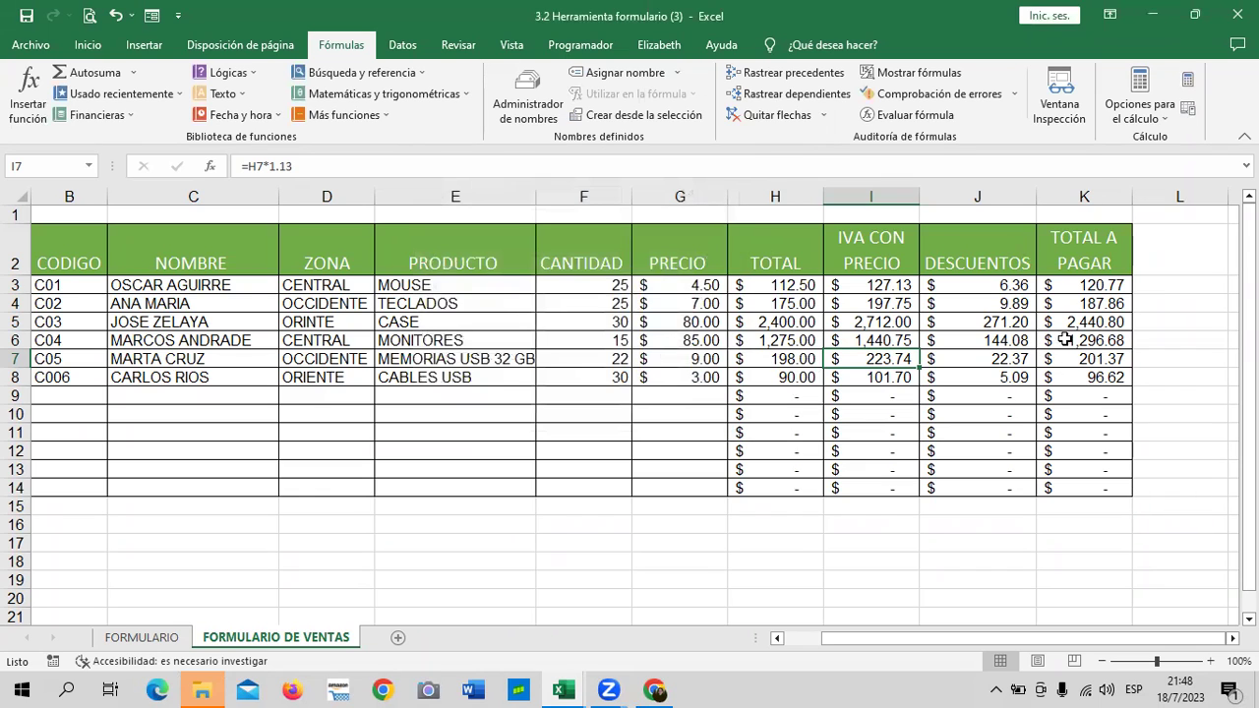
left_click(988, 256)
left_click(1097, 258)
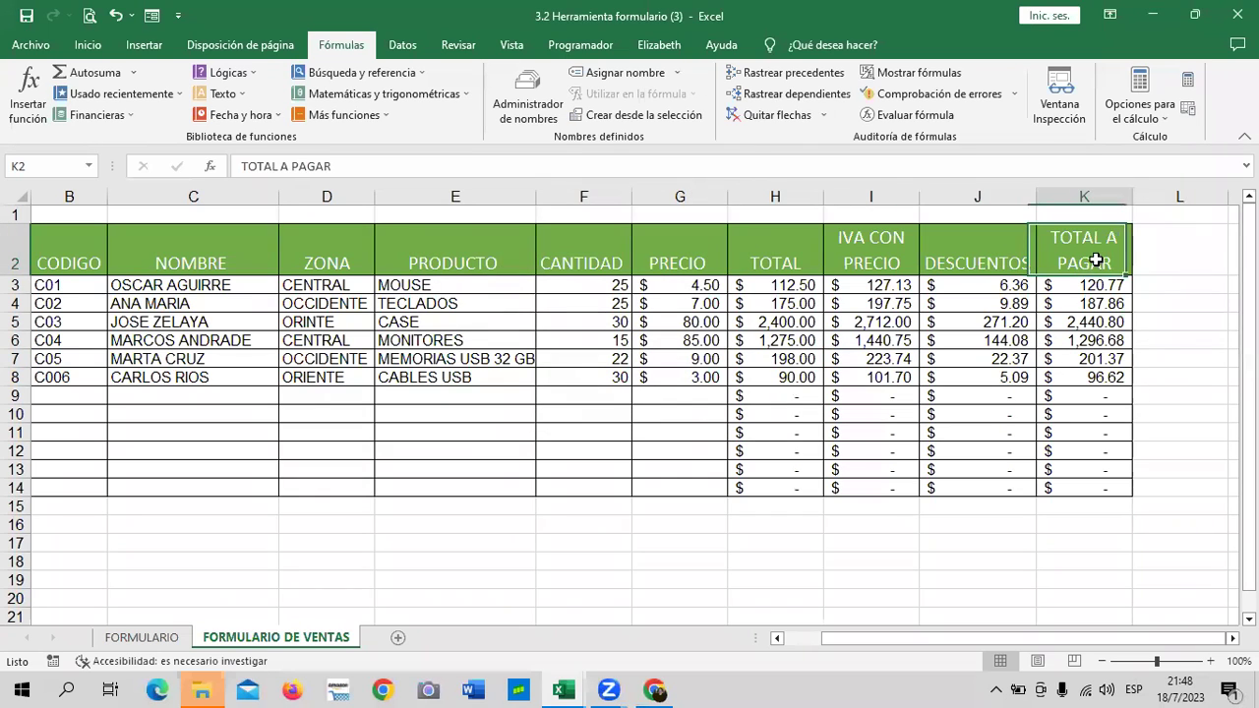
left_click(1092, 379)
left_click(776, 319)
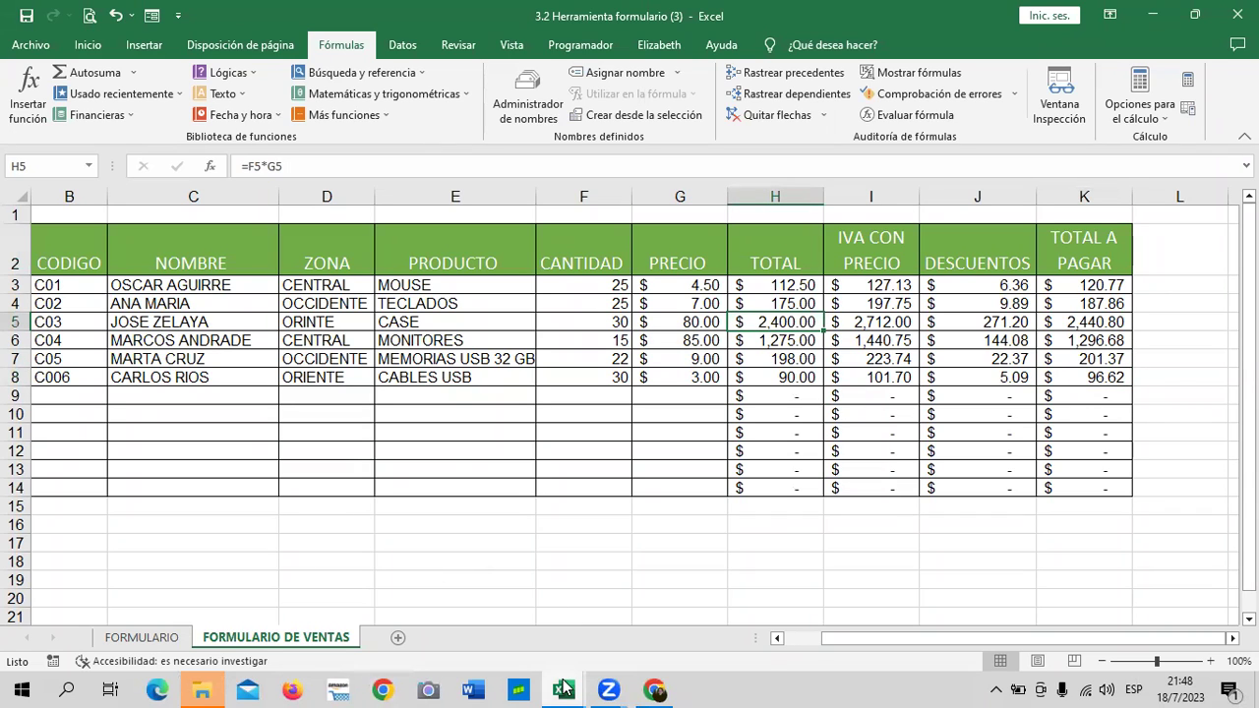
left_click(564, 688)
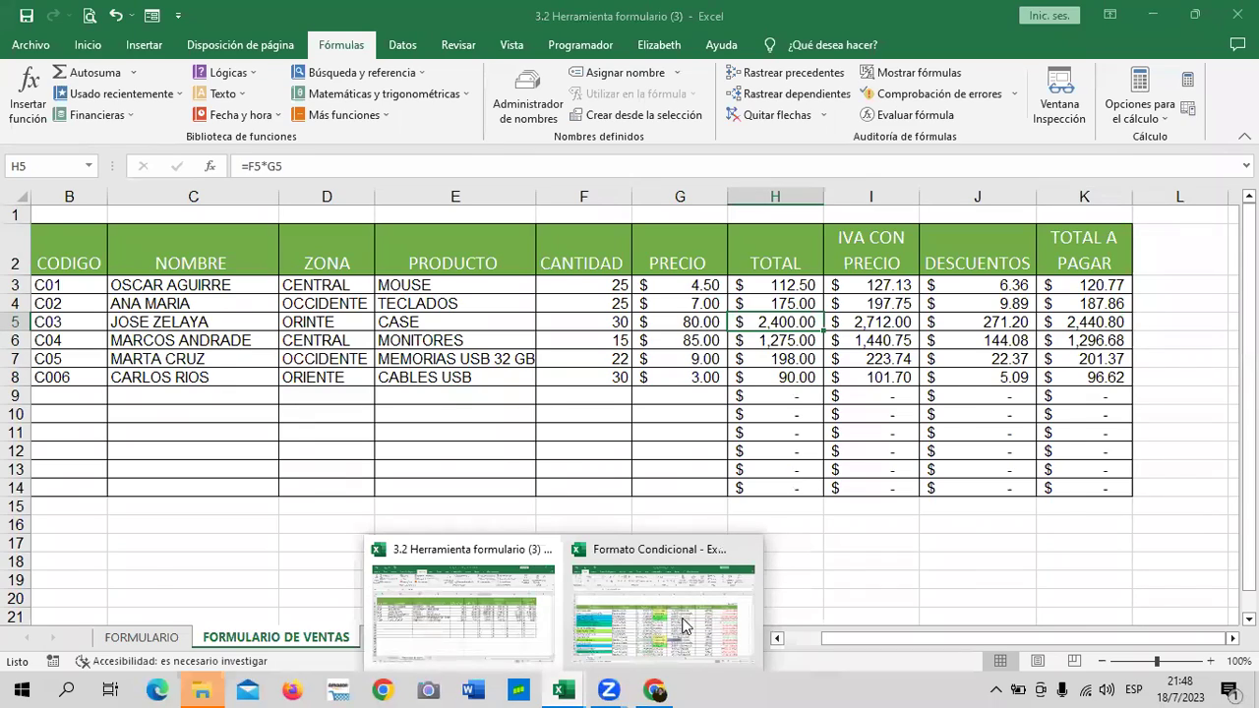
Switch to Formato Condicional, select cell F8 in the Filtros table, and open its data form (record 1 of 32).
left_click(685, 625)
scroll(548, 406, "down", 2)
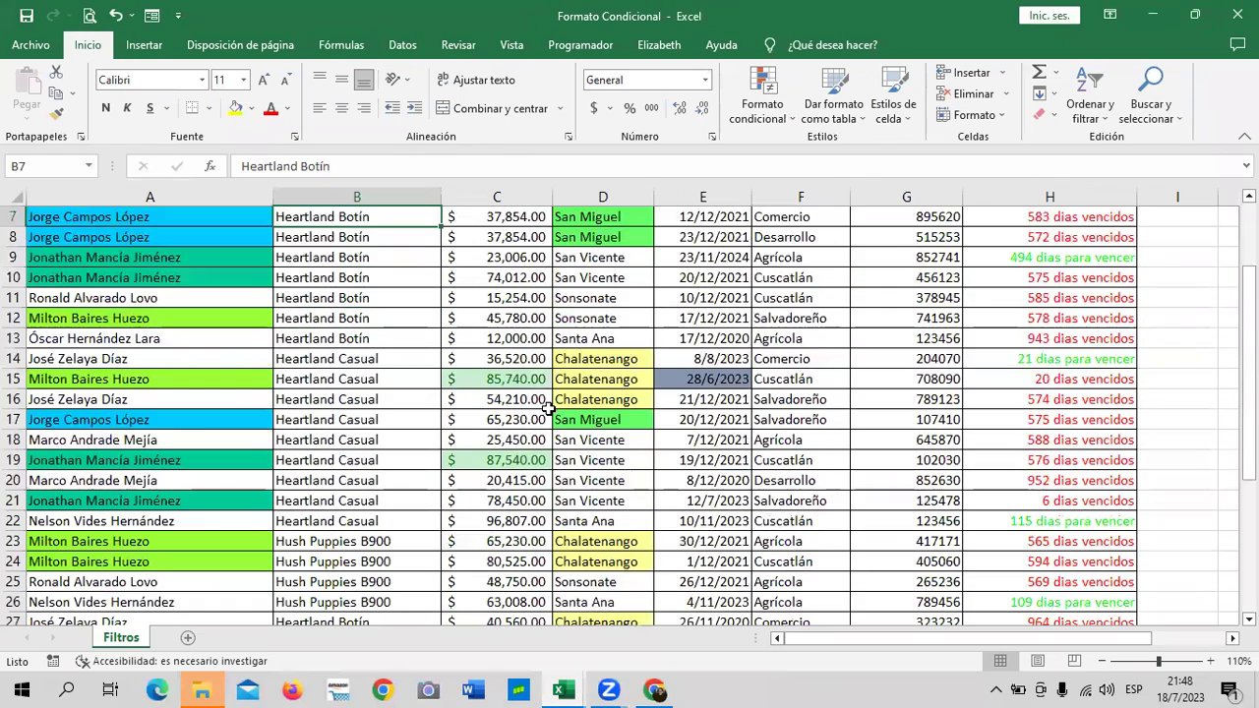
scroll(548, 407, "up", 2)
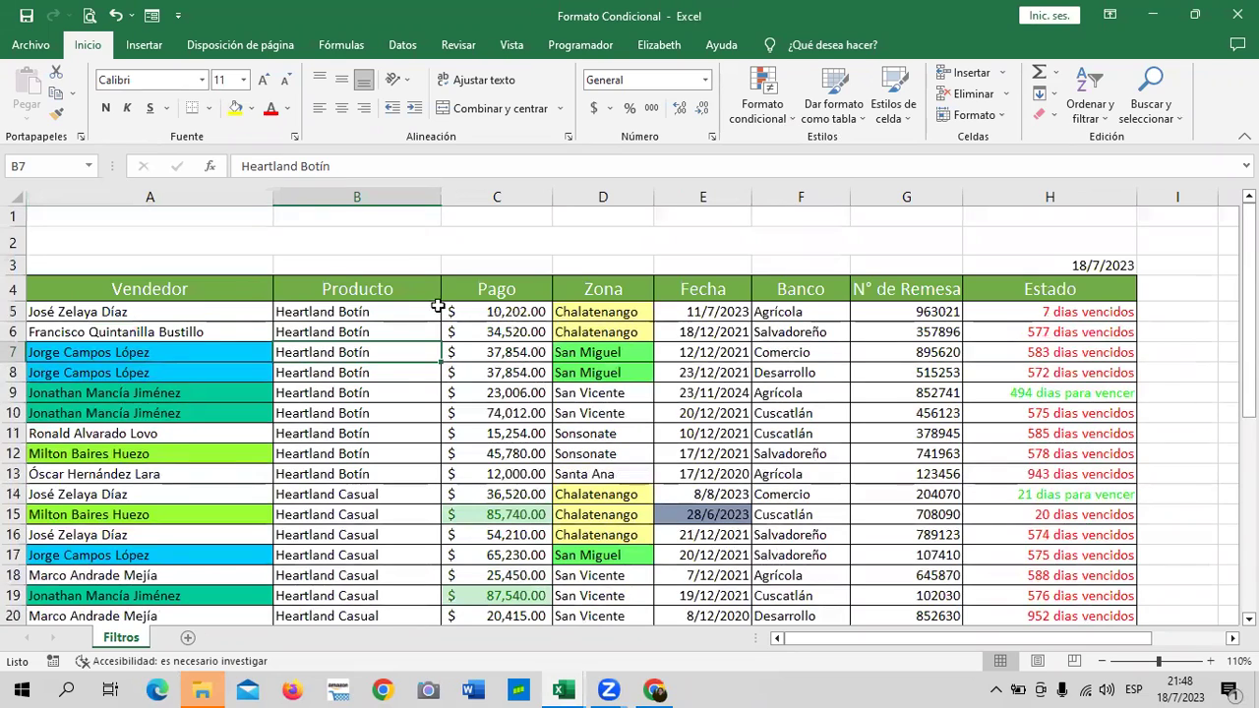
left_click(708, 352)
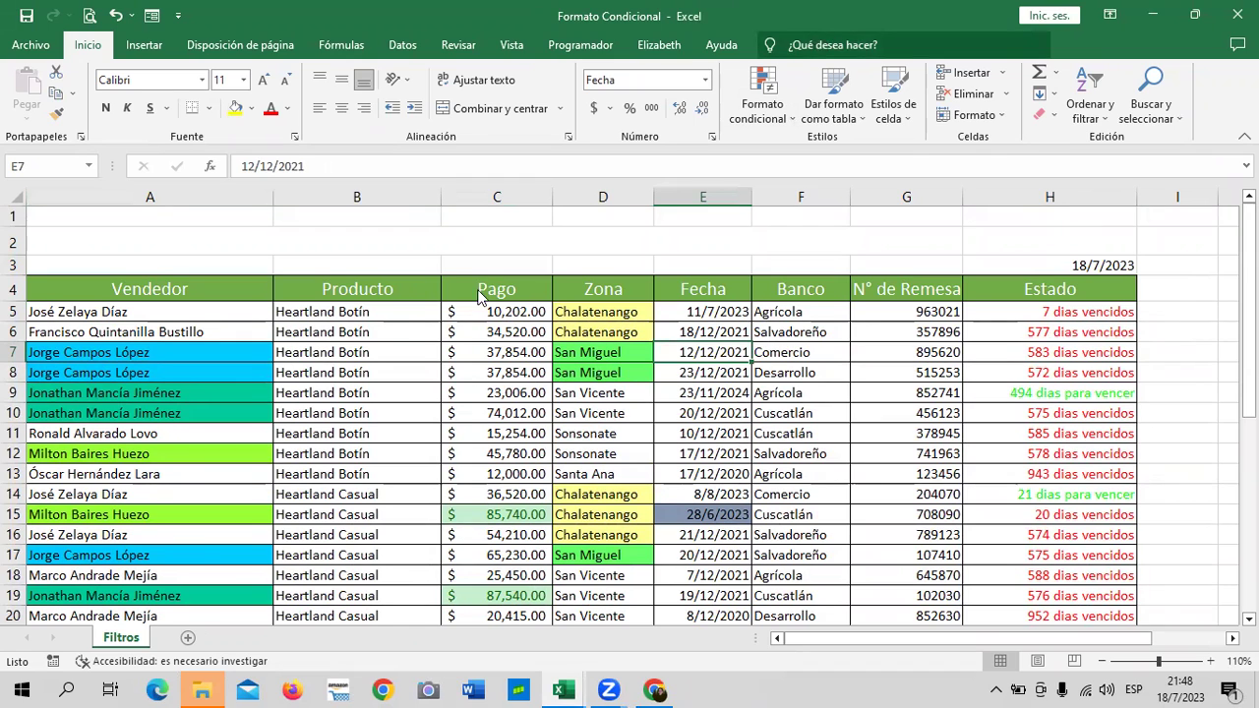
left_click(367, 309)
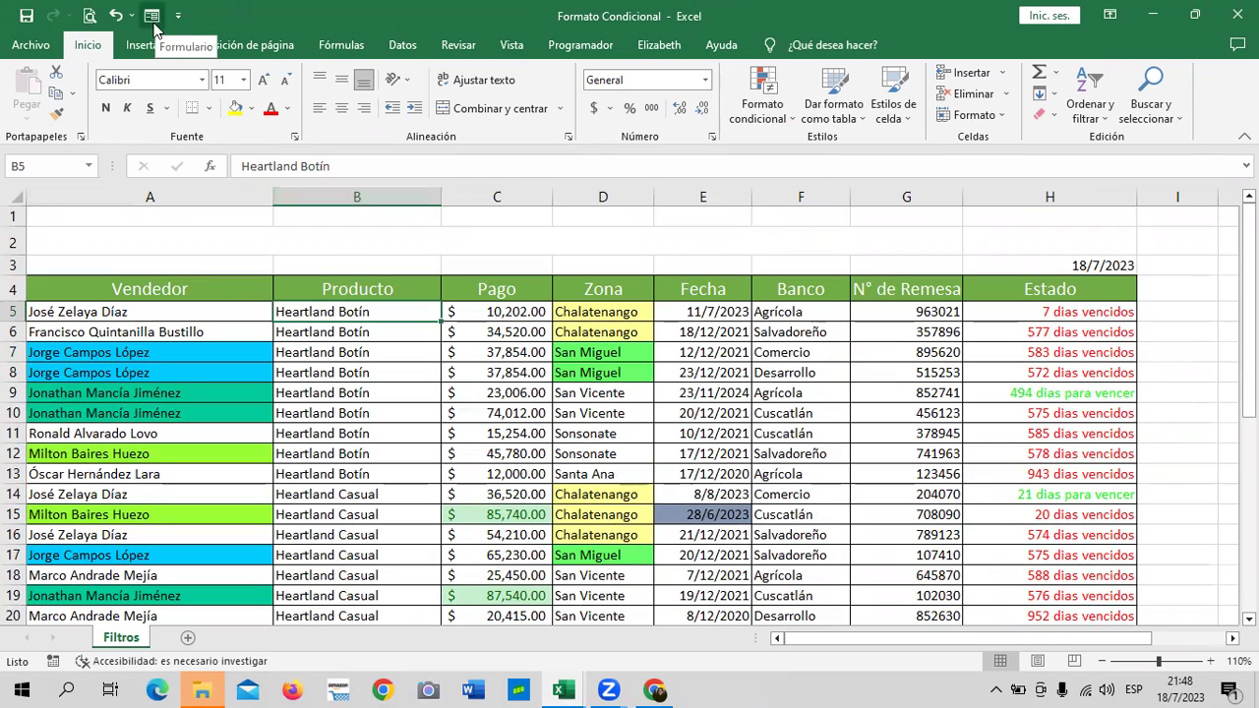
left_click(152, 17)
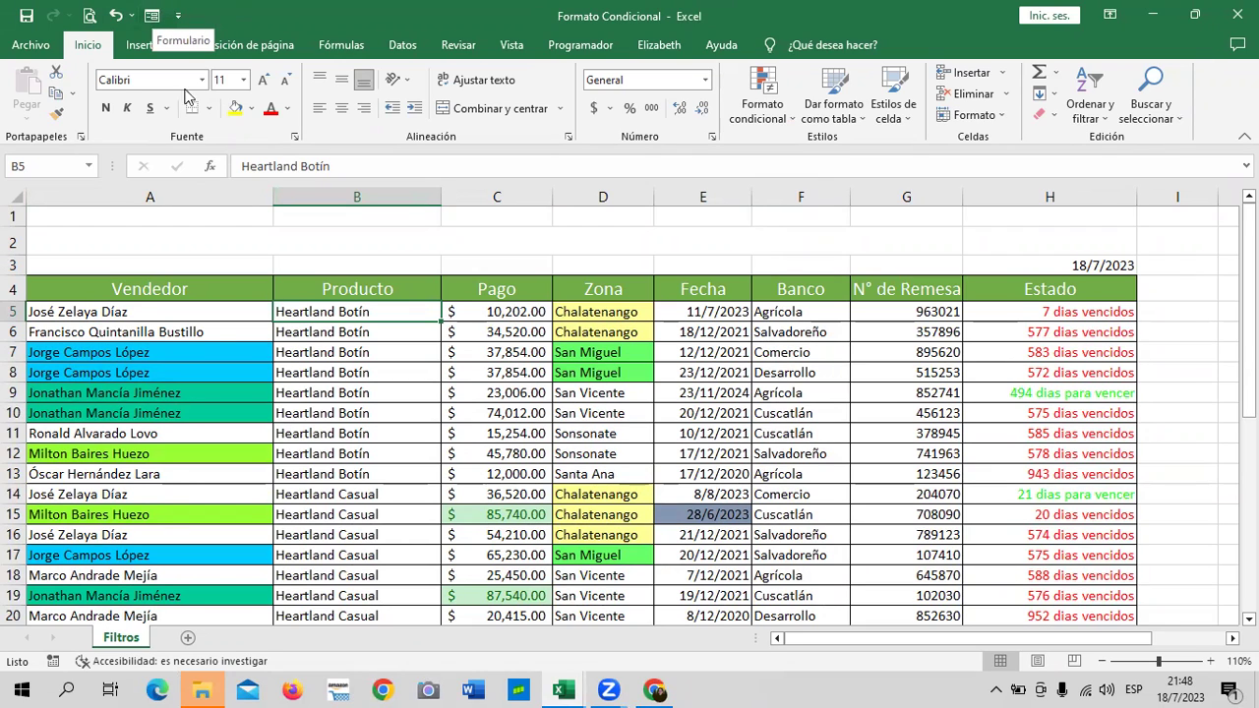
left_click(834, 378)
left_click(152, 17)
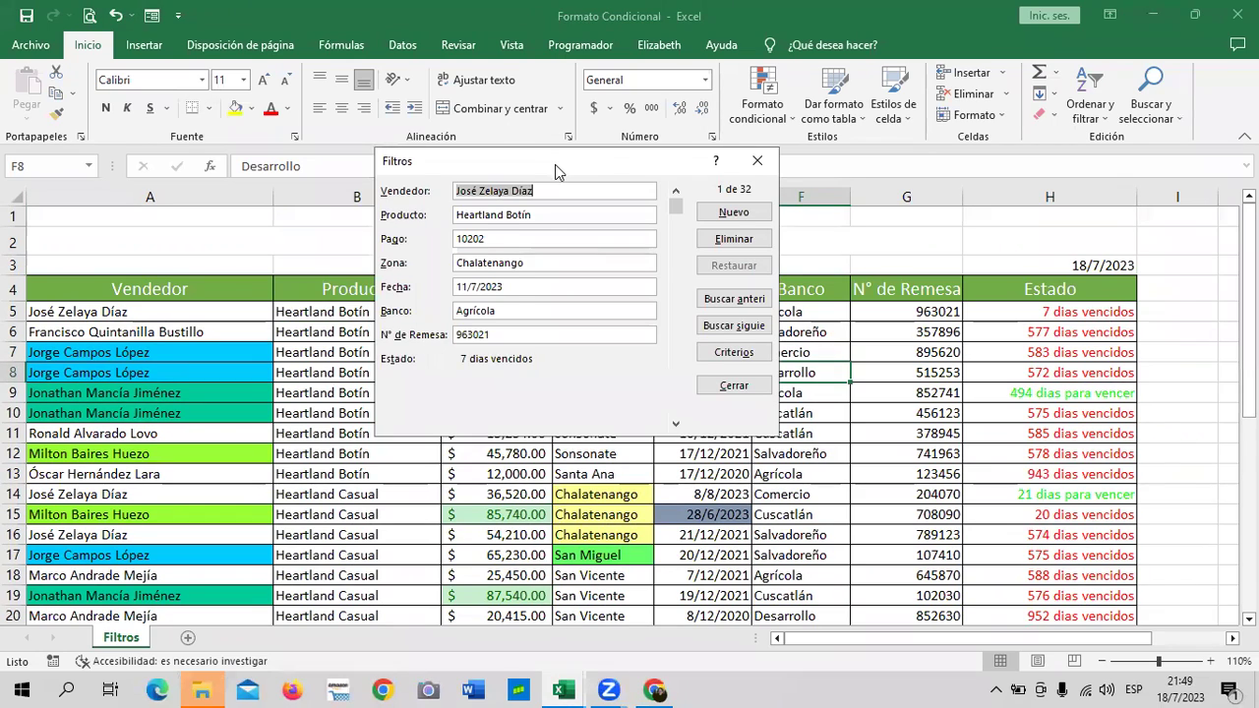
Close the Filtros data form and return to the 3.2 Herramienta formulario (3) workbook.
left_click_drag(555, 163, 553, 180)
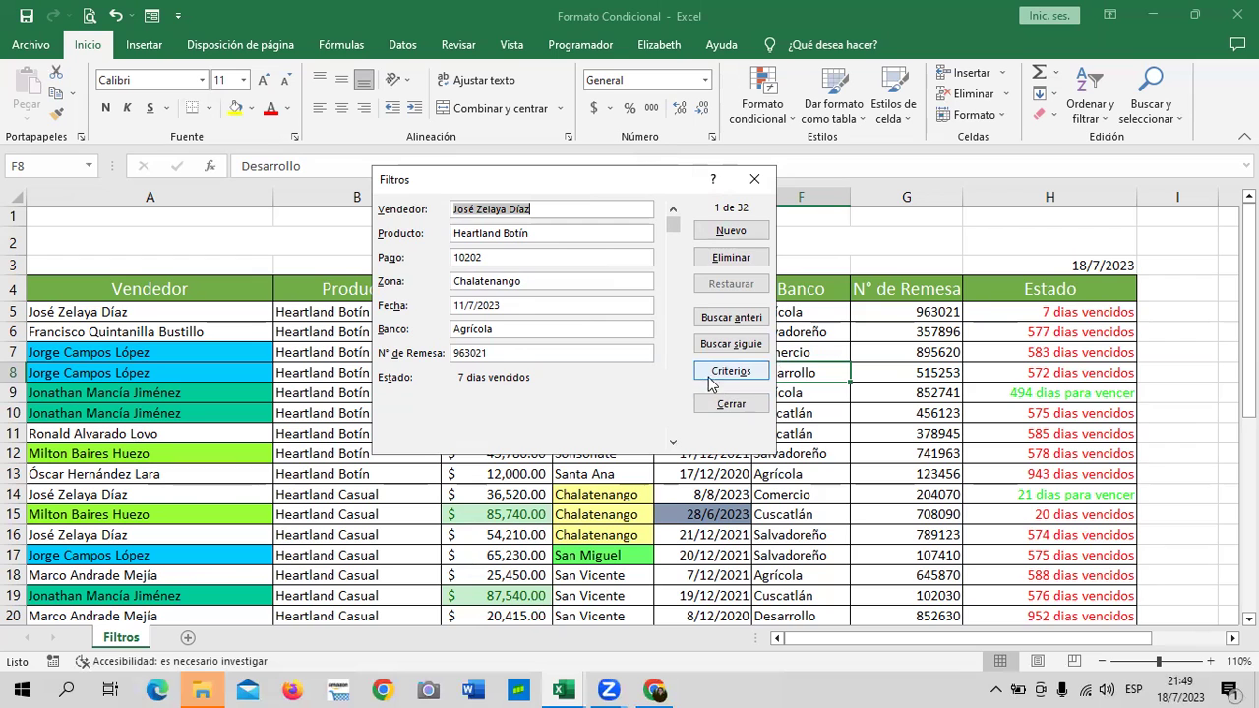
left_click(755, 179)
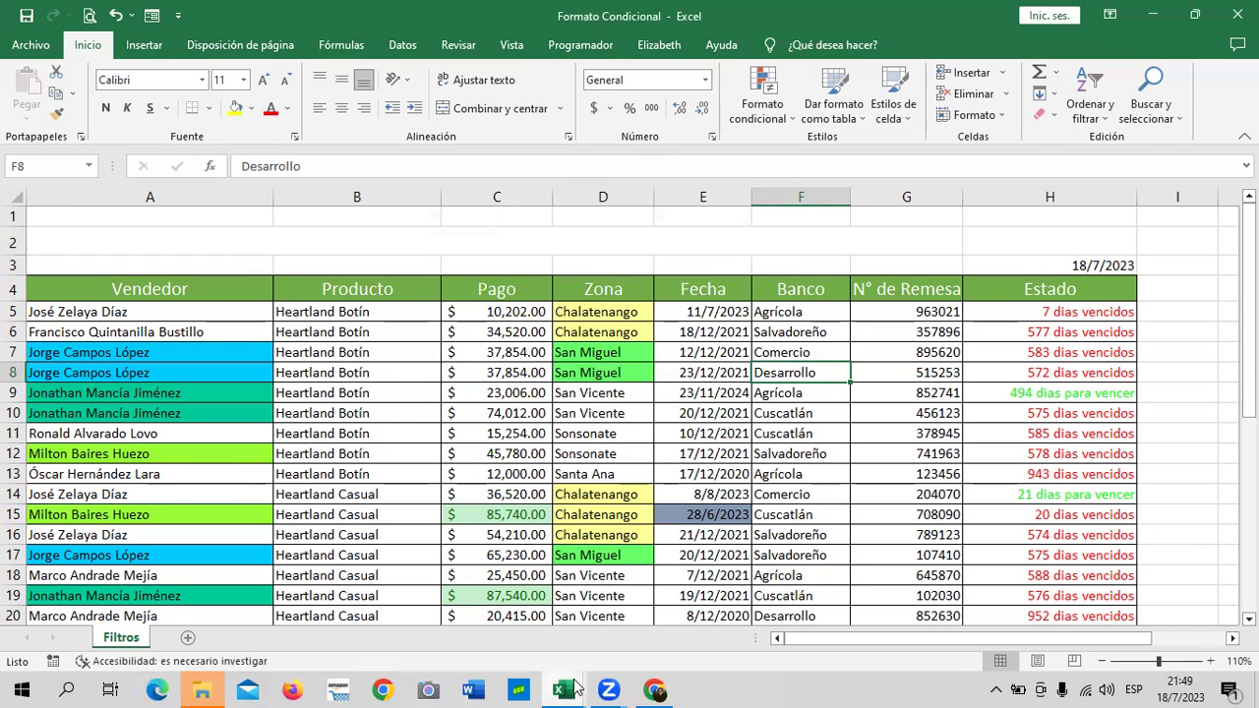
mouse_move(563, 690)
left_click(502, 639)
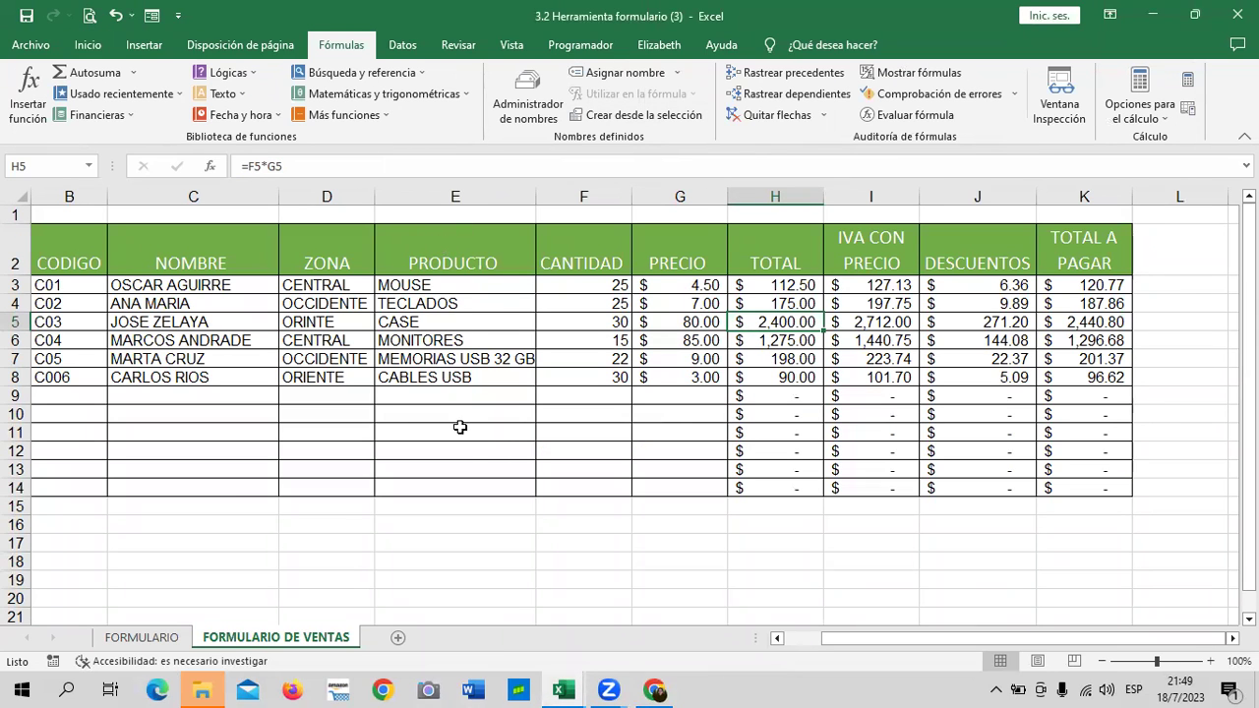
In the FORMULARIO DE VENTAS form, search with Criterios for the TECLADO product record.
left_click(493, 305)
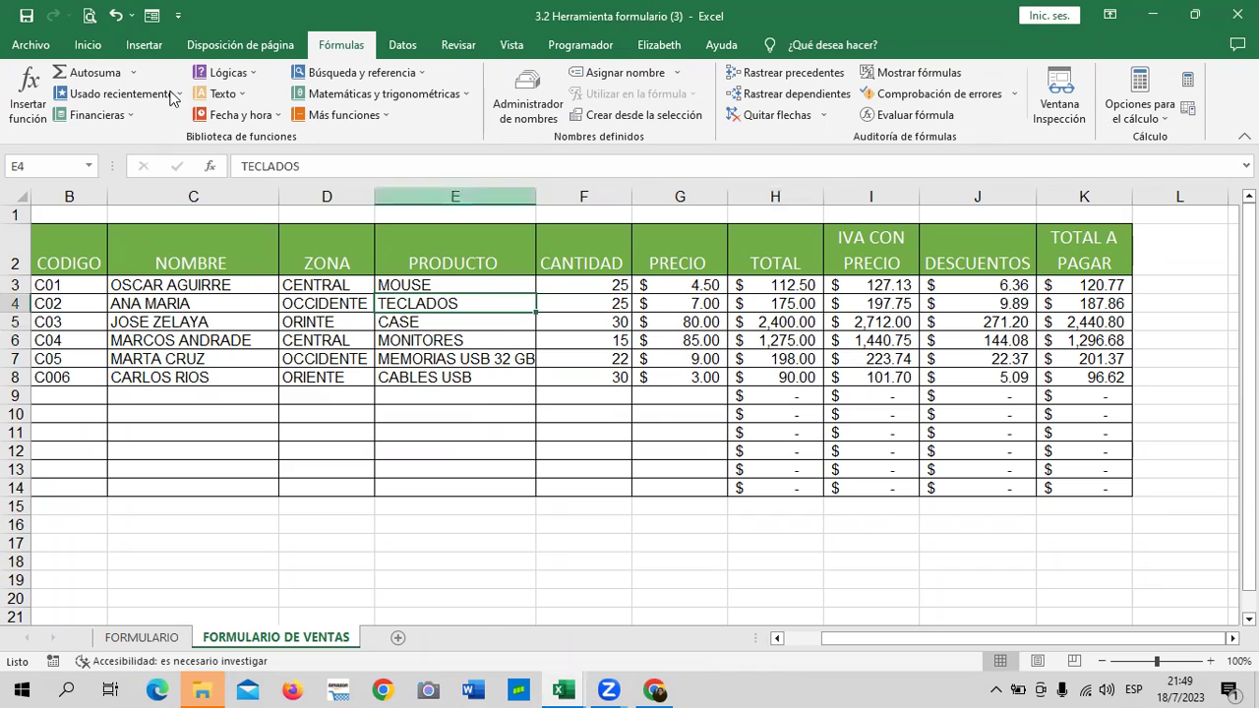
left_click(152, 16)
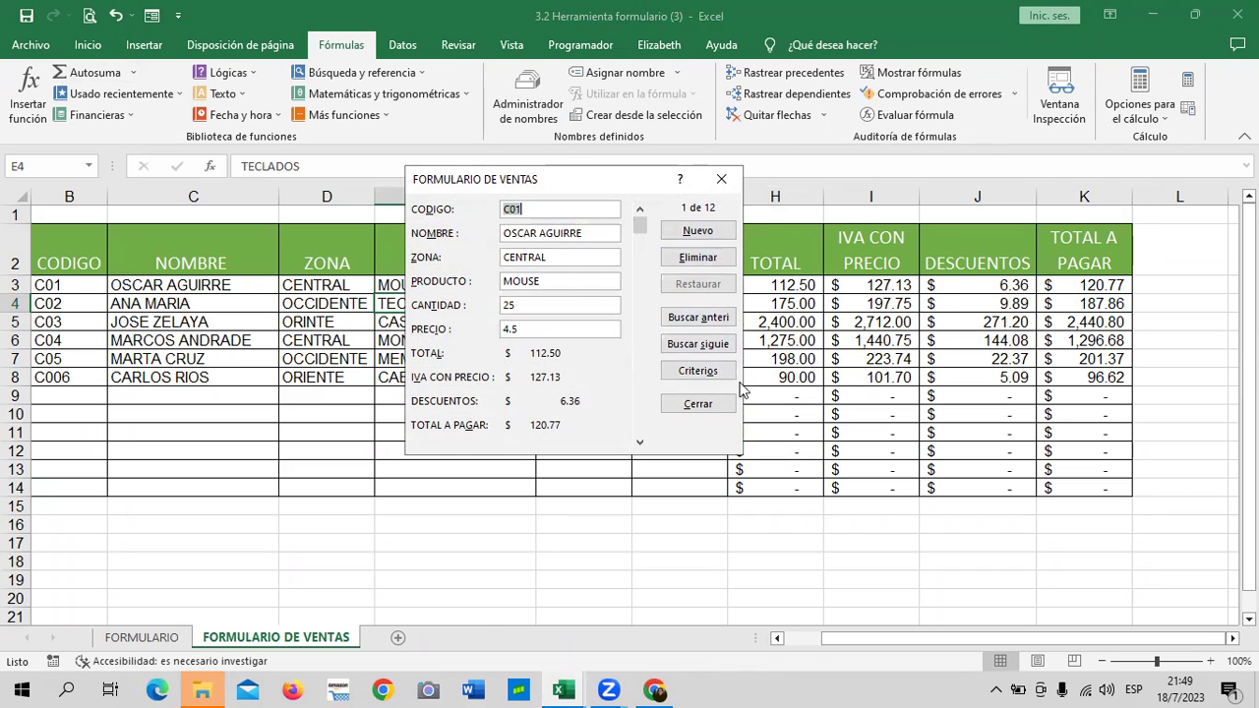
left_click(703, 372)
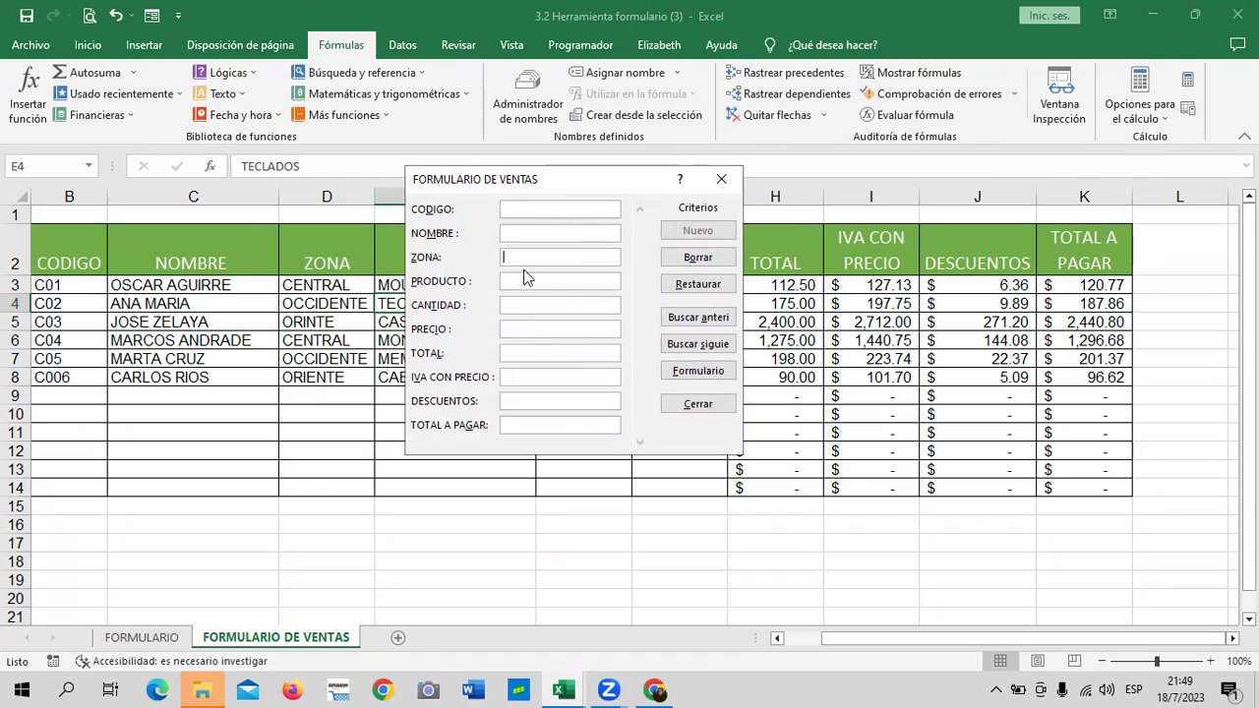
left_click(545, 279)
type("TECLADOS")
key("Return")
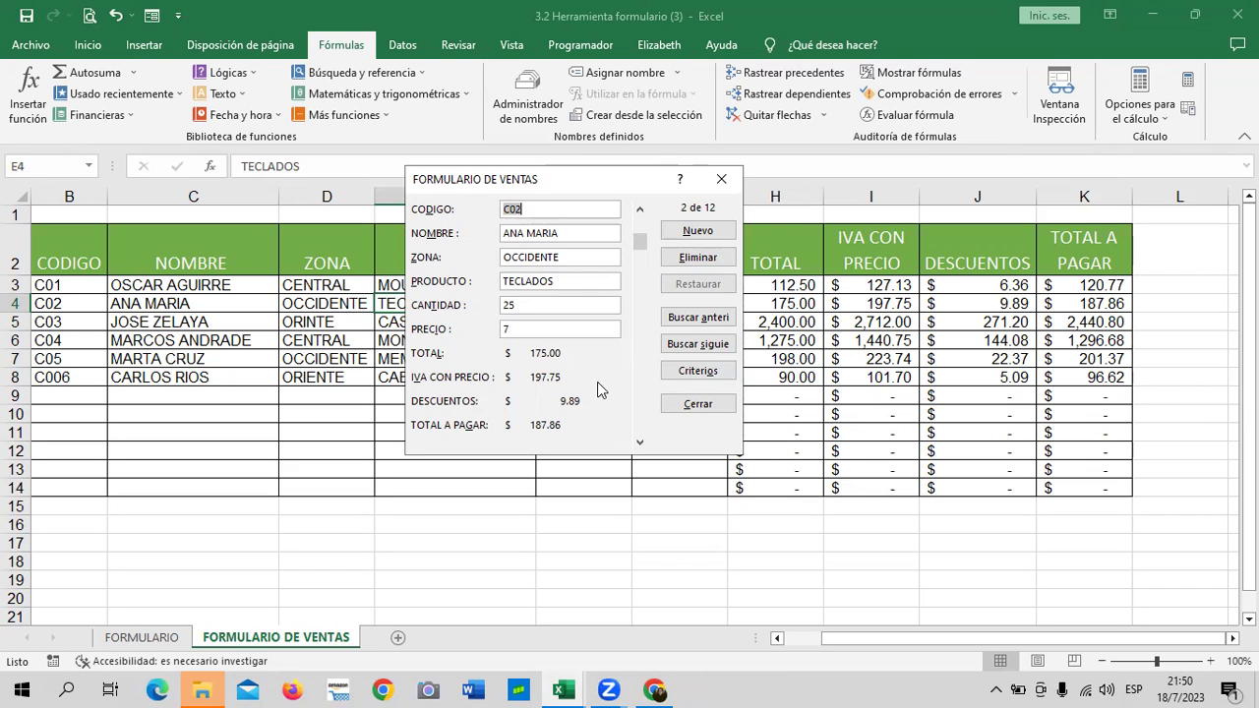
Change the found record's CANTIDAD from 25 to 20, save it, and close the form.
left_click(527, 305)
key("BackSpace")
key("Return")
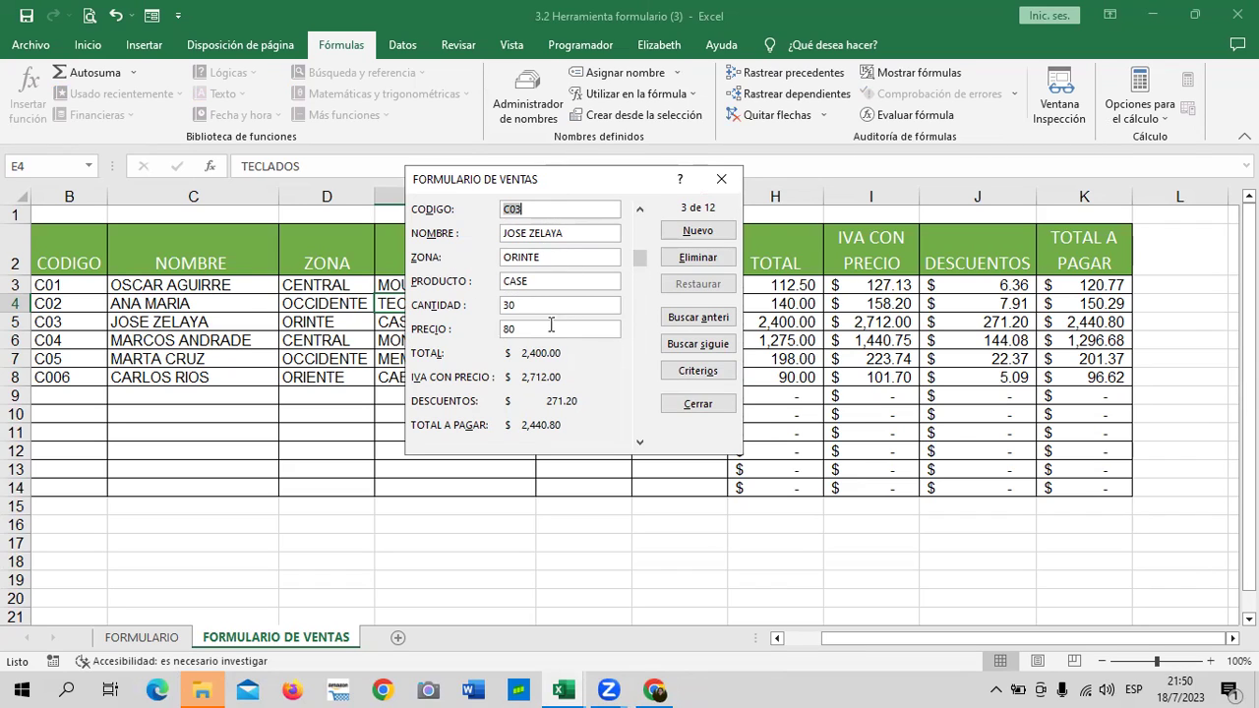
left_click(732, 181)
mouse_move(563, 690)
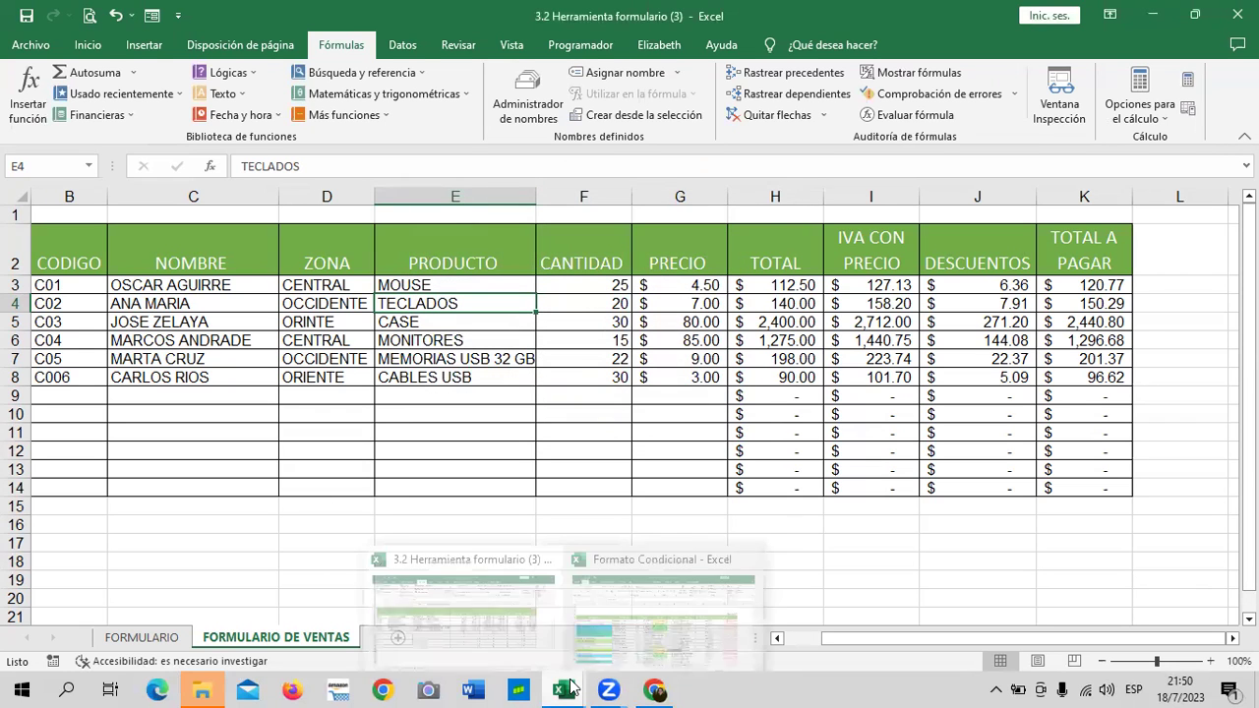
left_click(679, 619)
left_click(362, 487)
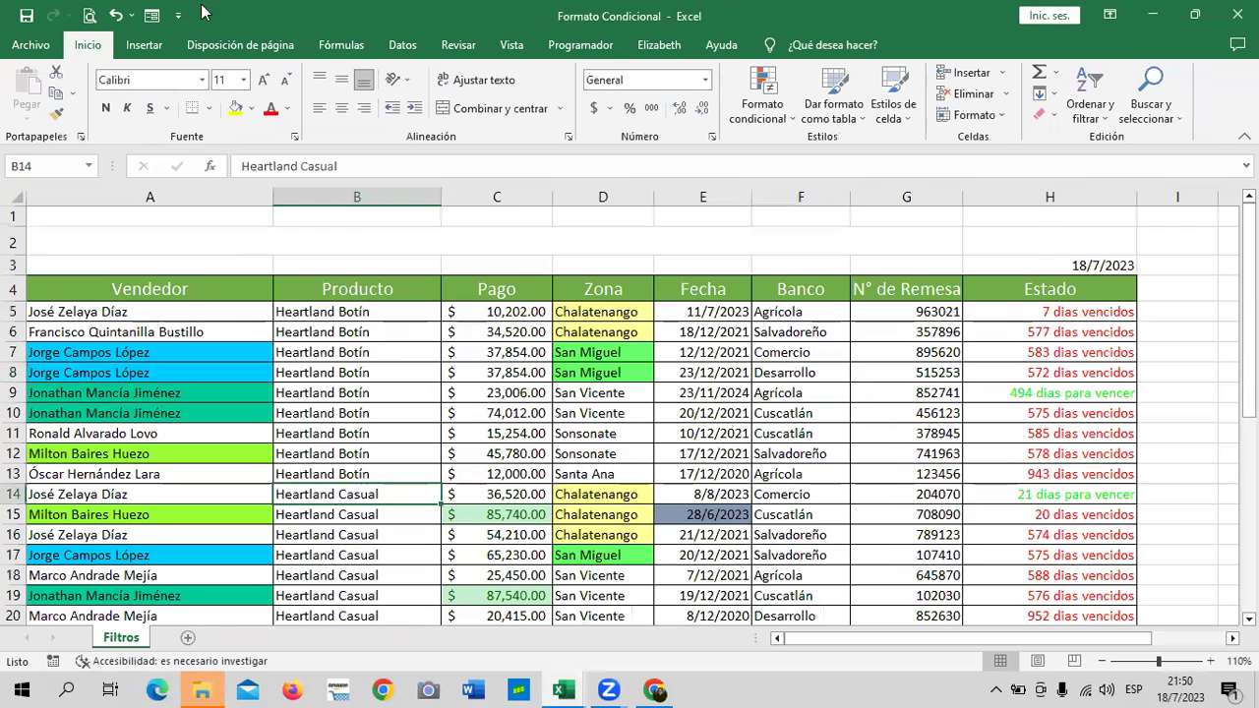
left_click(151, 14)
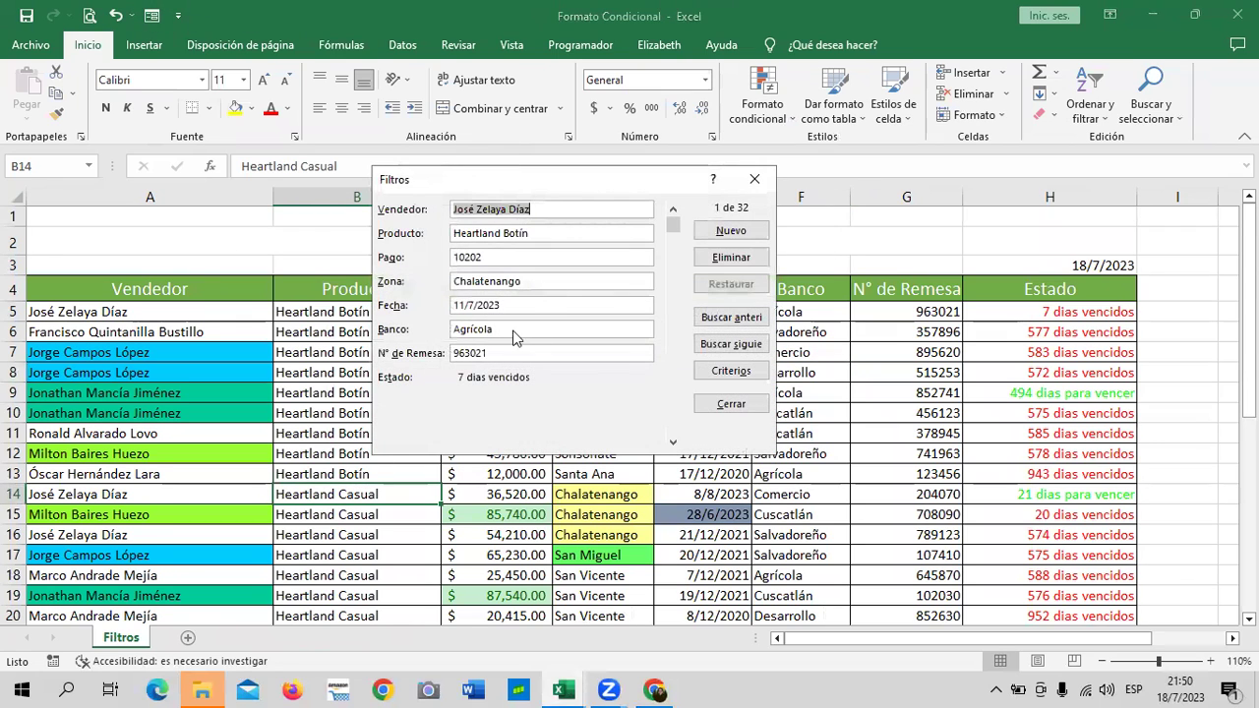
left_click(717, 372)
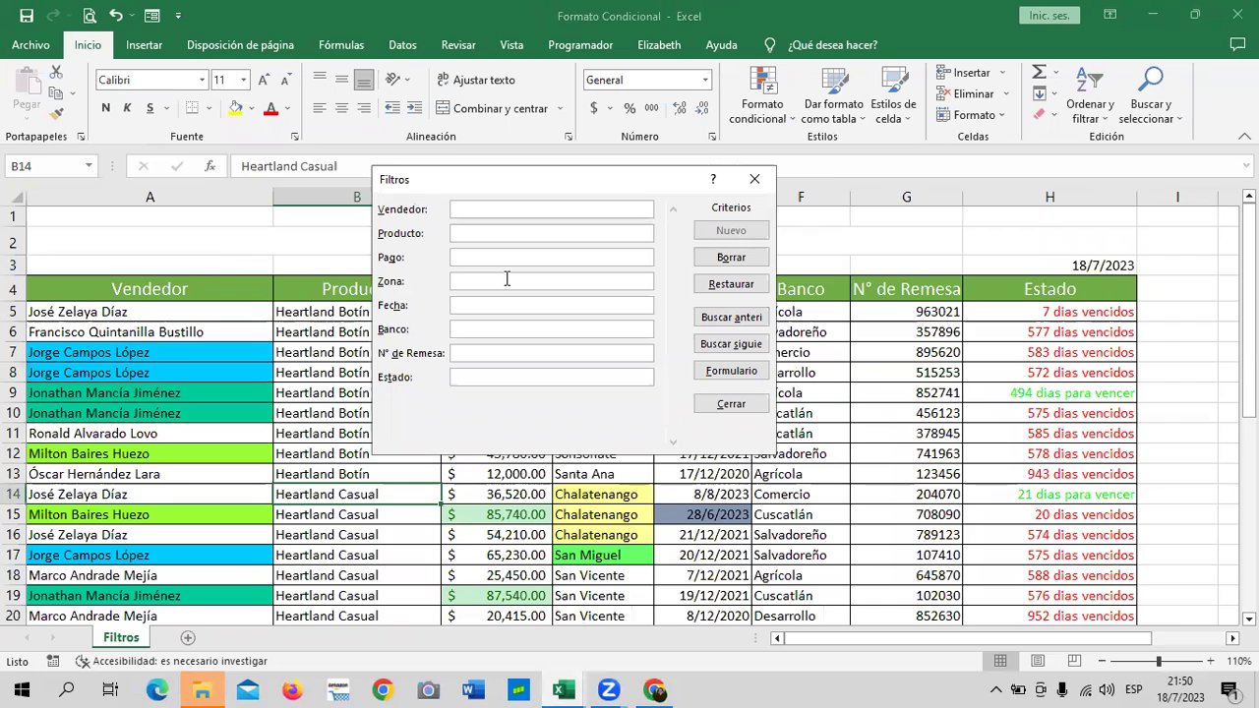
type("SAN")
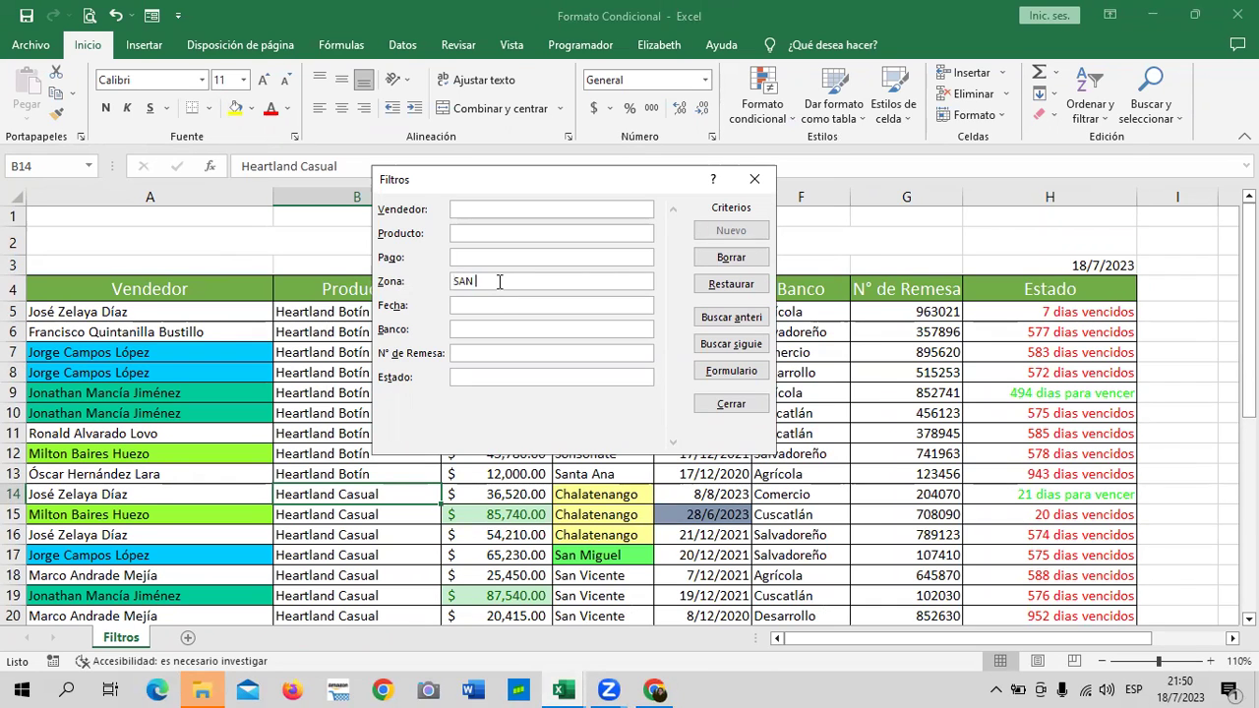
type("ENTE")
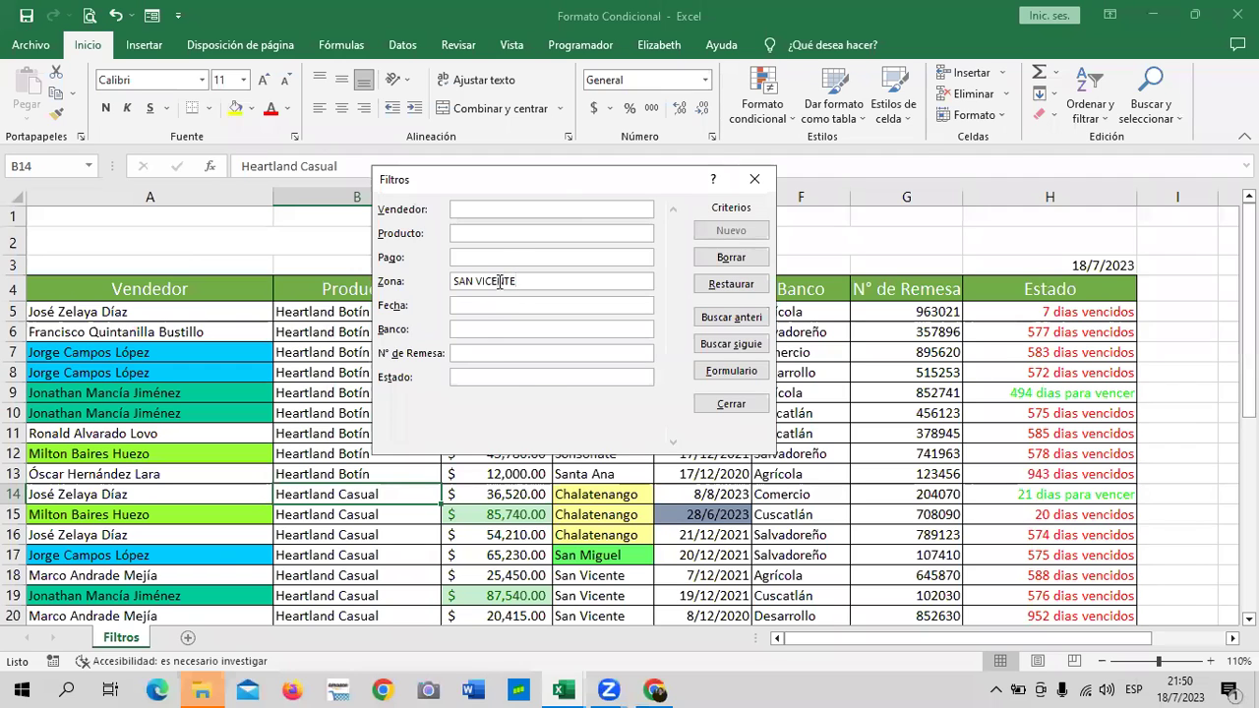
key("Return")
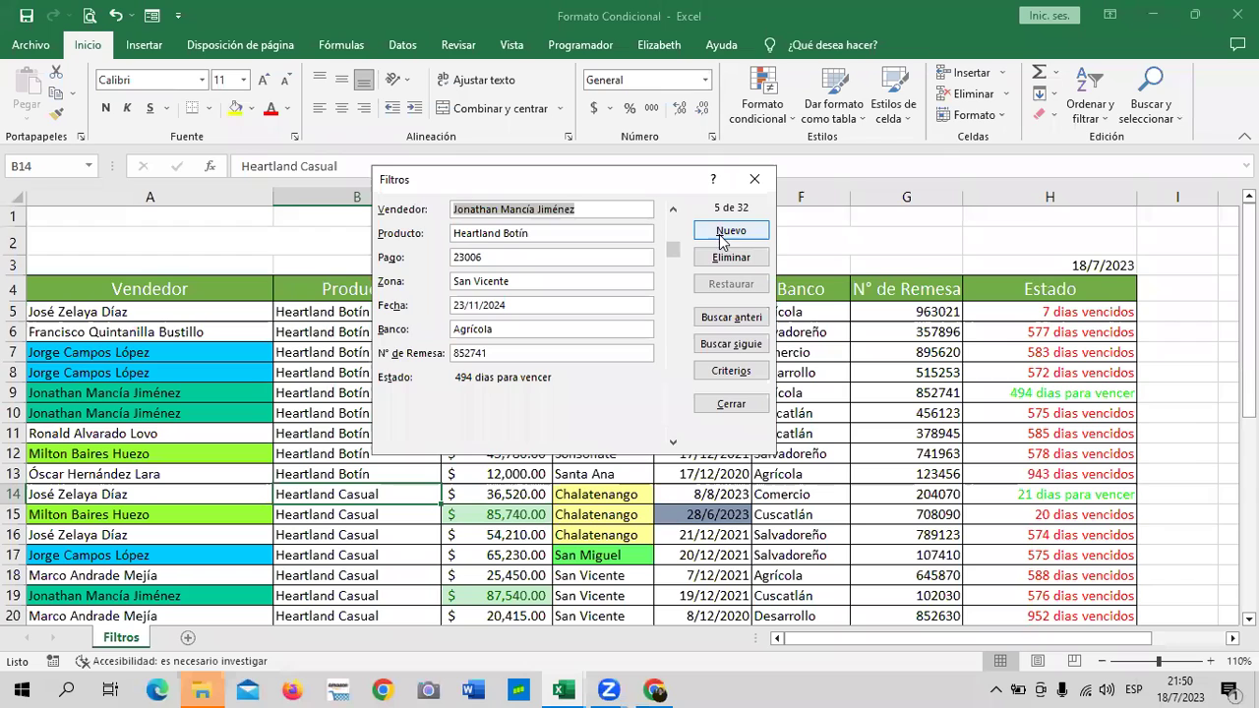
left_click(673, 443)
left_click(674, 442)
left_click(674, 442)
left_click(674, 443)
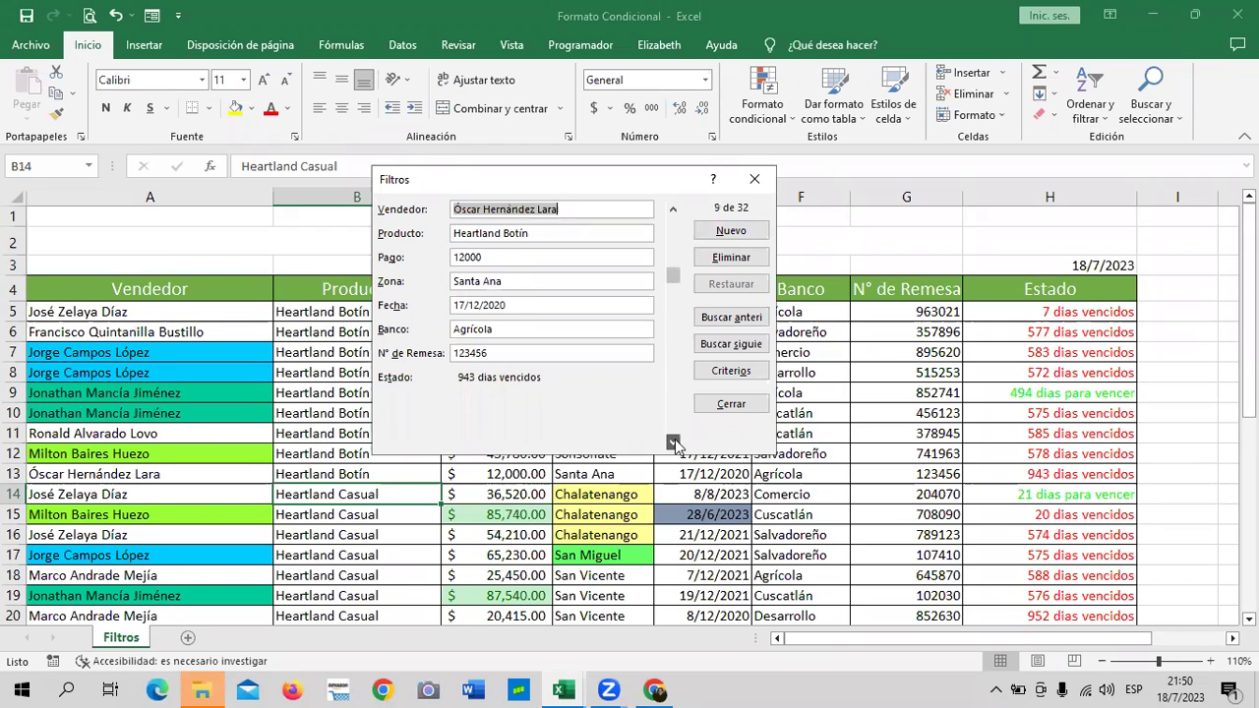
left_click(672, 208)
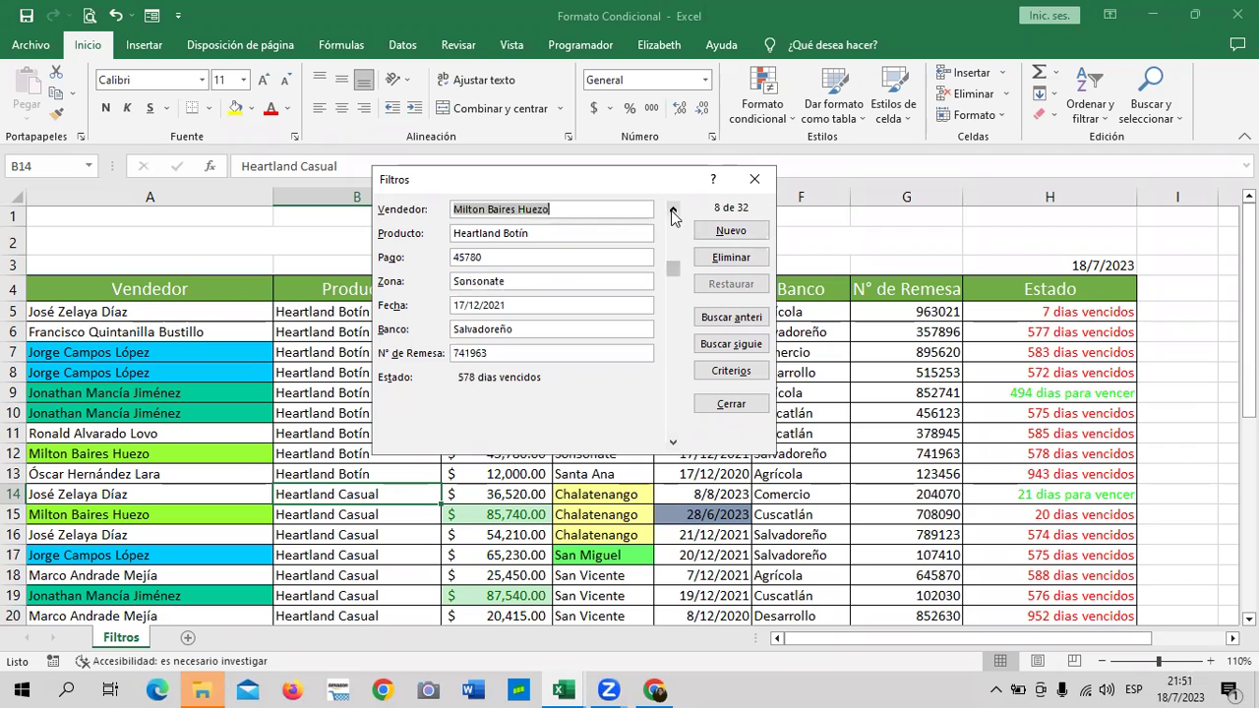
left_click(755, 179)
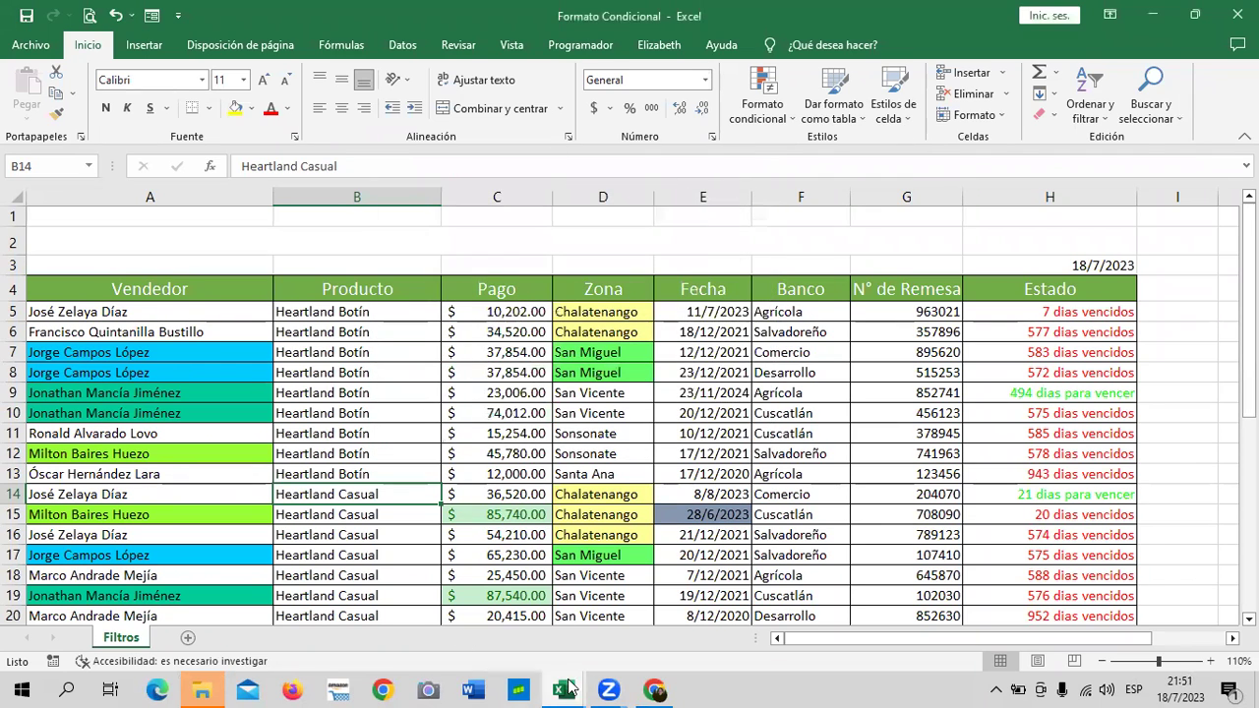
mouse_move(562, 691)
left_click(485, 629)
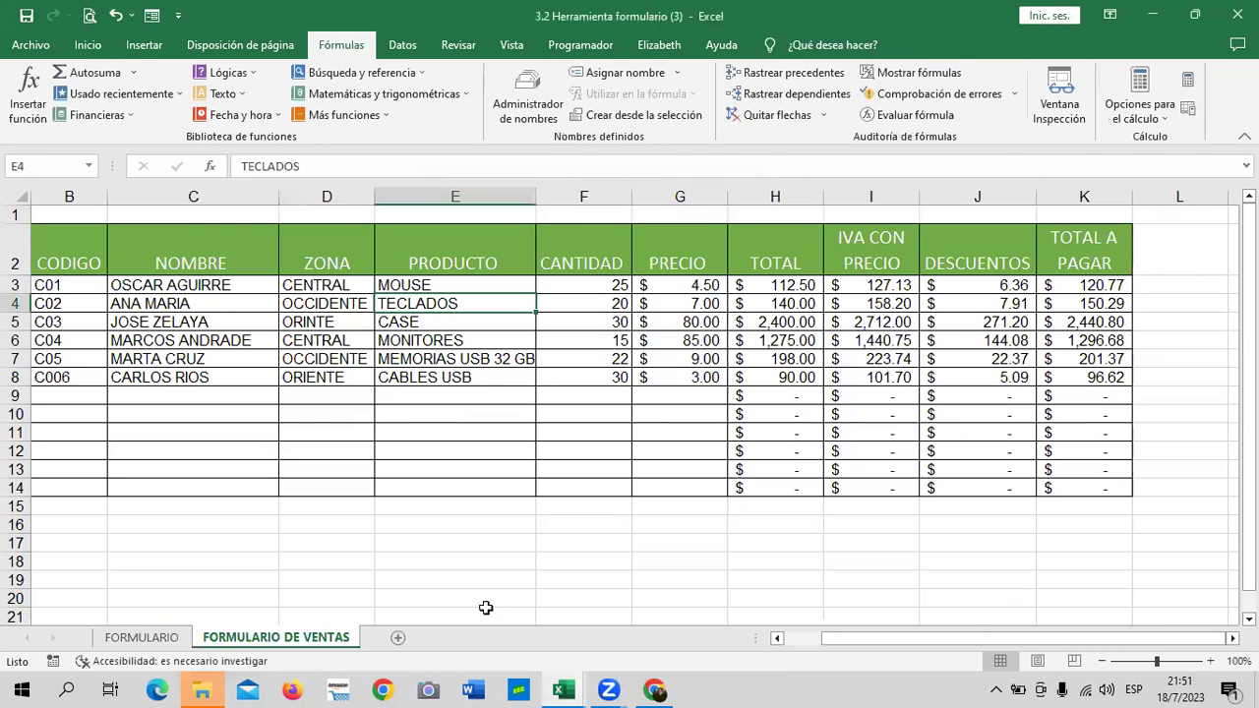
Return to the 3.2 Herramienta formulario workbook and check cells H13, E6 and the IVA formula in I12.
left_click(728, 449)
key("Down")
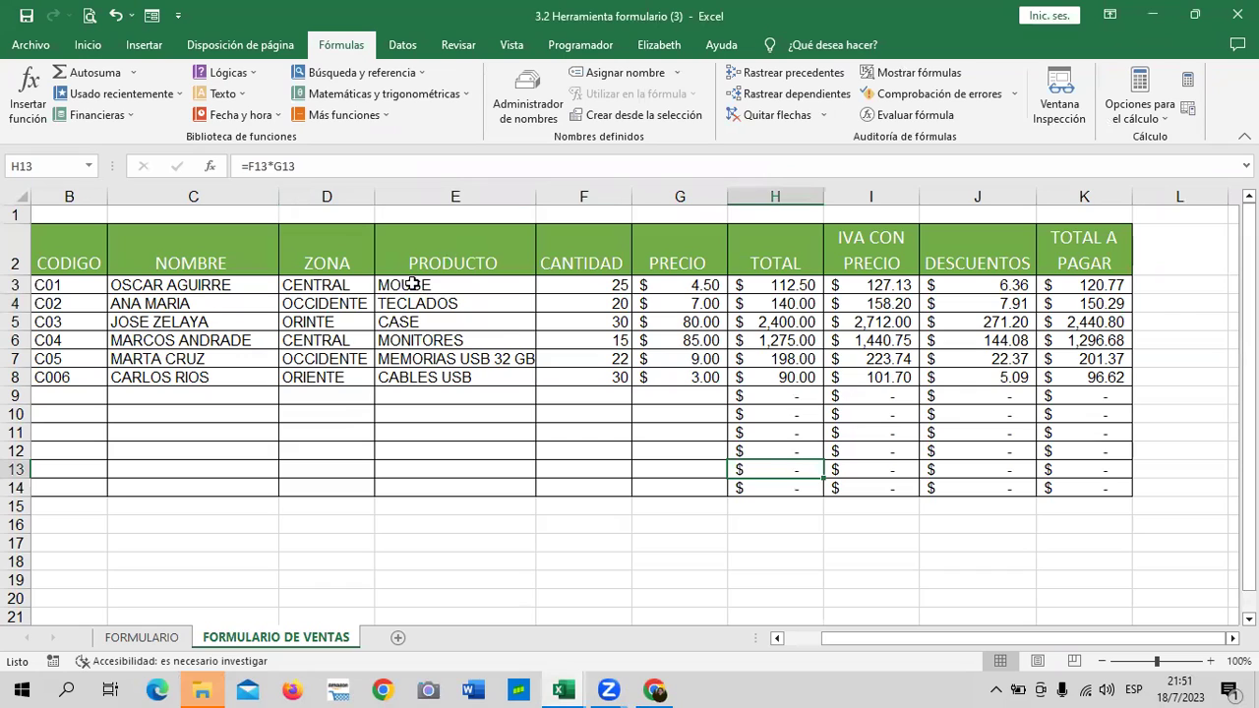
left_click(471, 341)
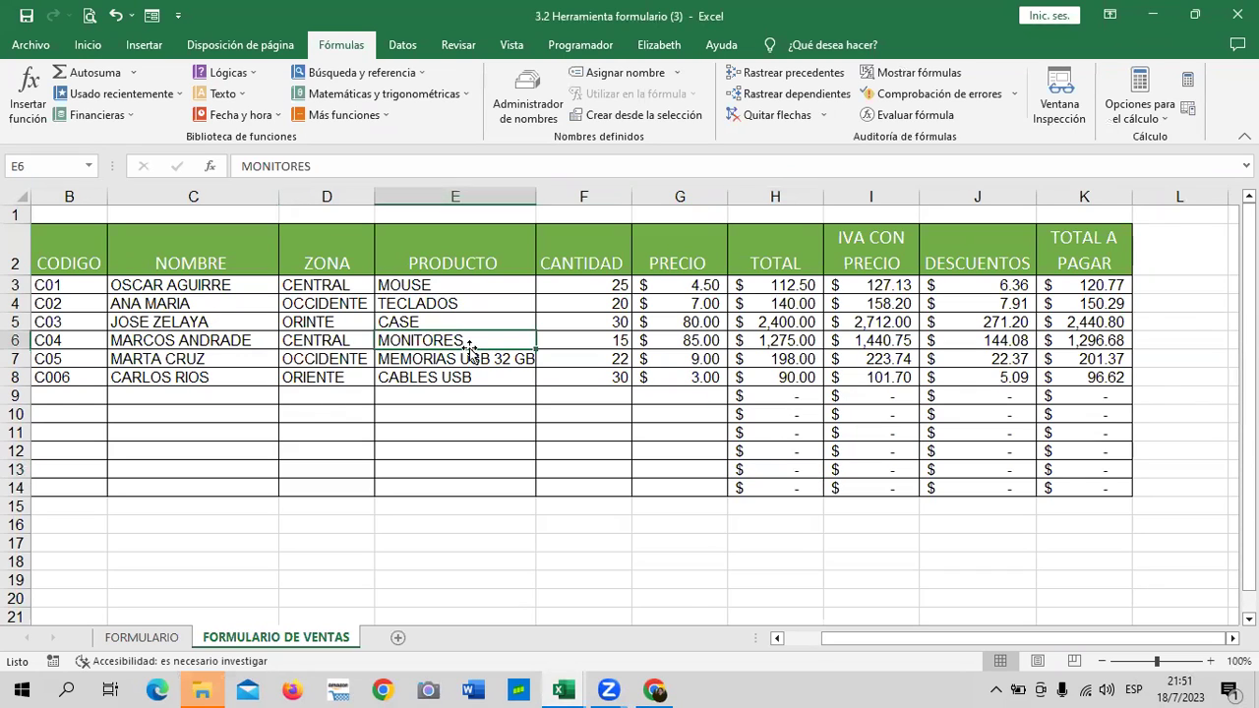
left_click(881, 453)
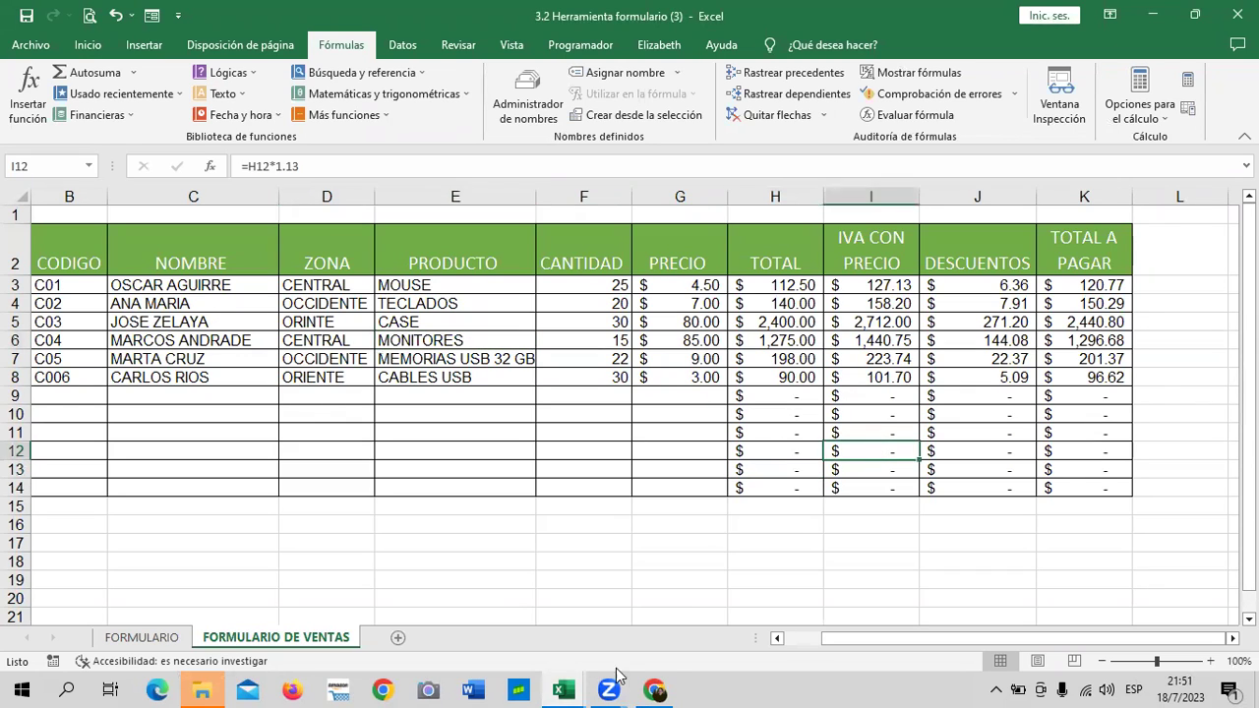
On the online course page, go on to lesson 3.4 - Herramienta formulario.
left_click(659, 684)
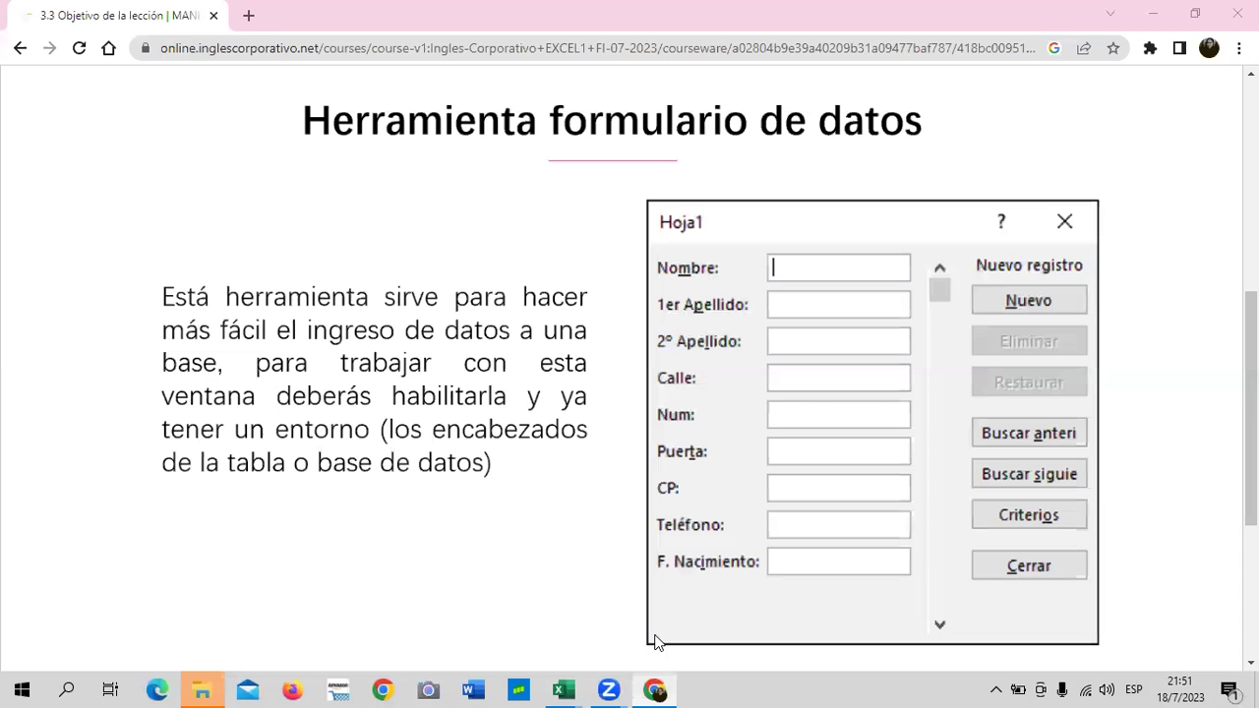
scroll(697, 522, "down", 3)
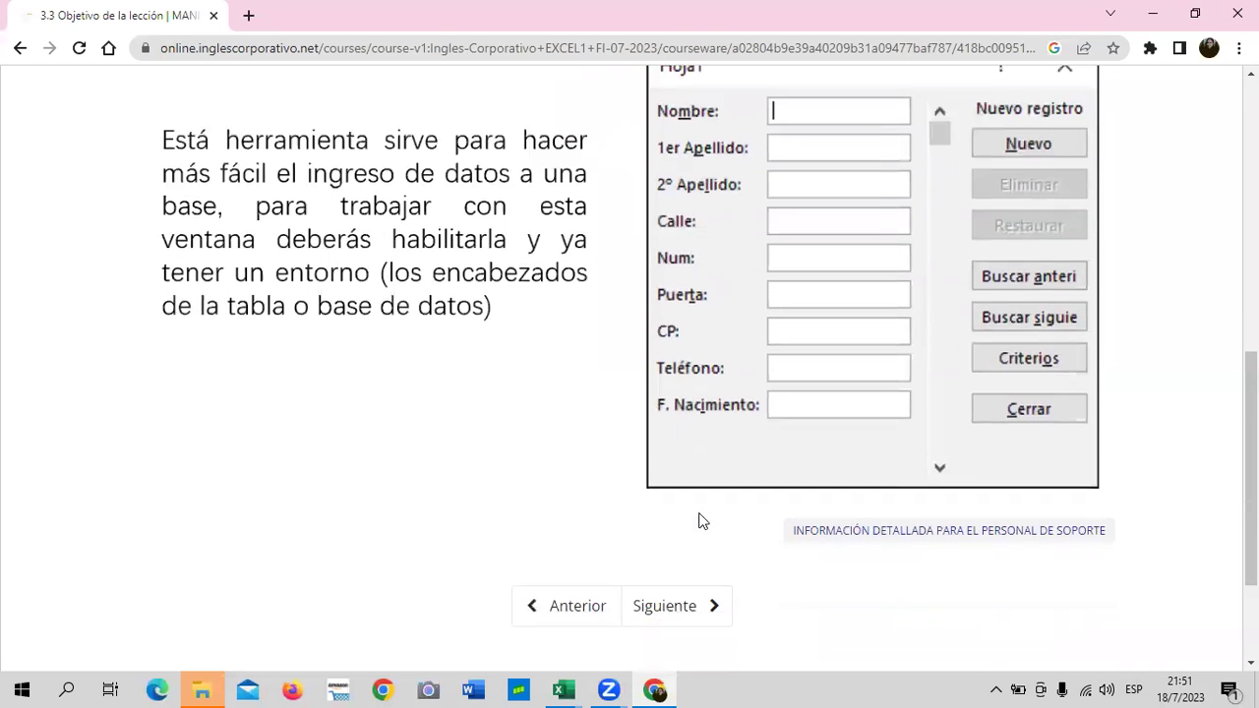
scroll(678, 551, "up", 1)
left_click(668, 611)
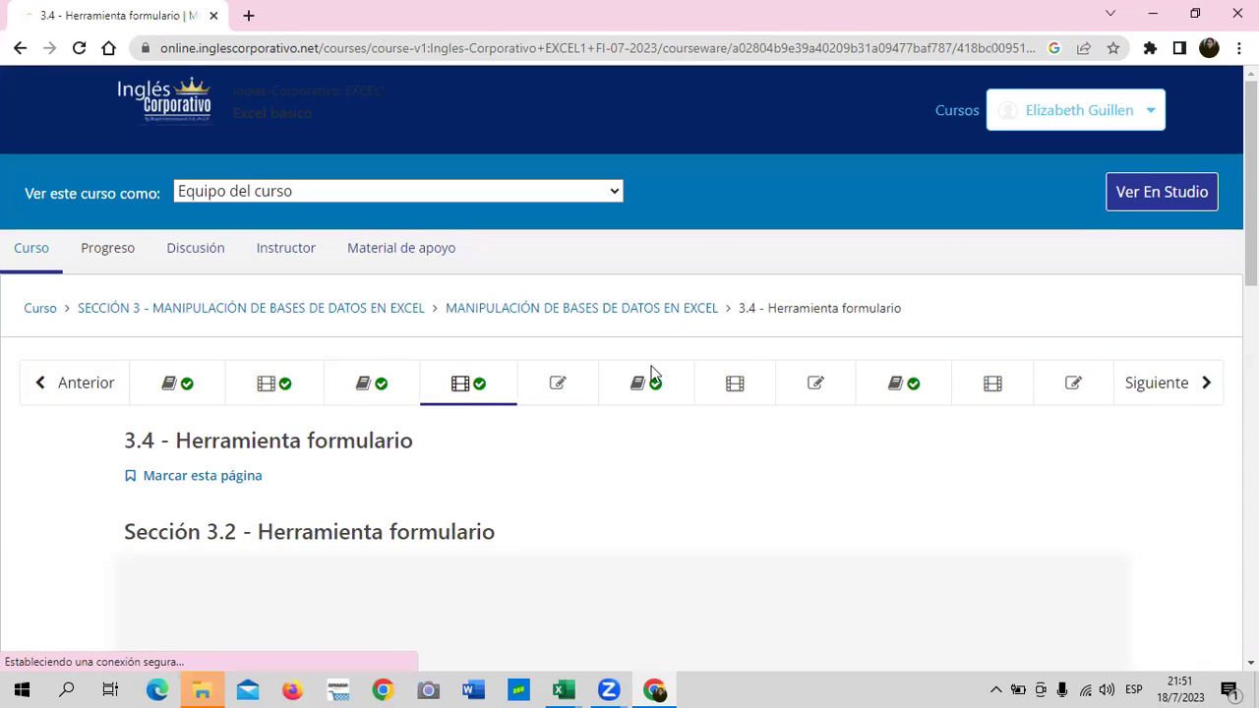
Play the lesson's embedded 3.2 Herramienta formulario video.
scroll(651, 372, "down", 4)
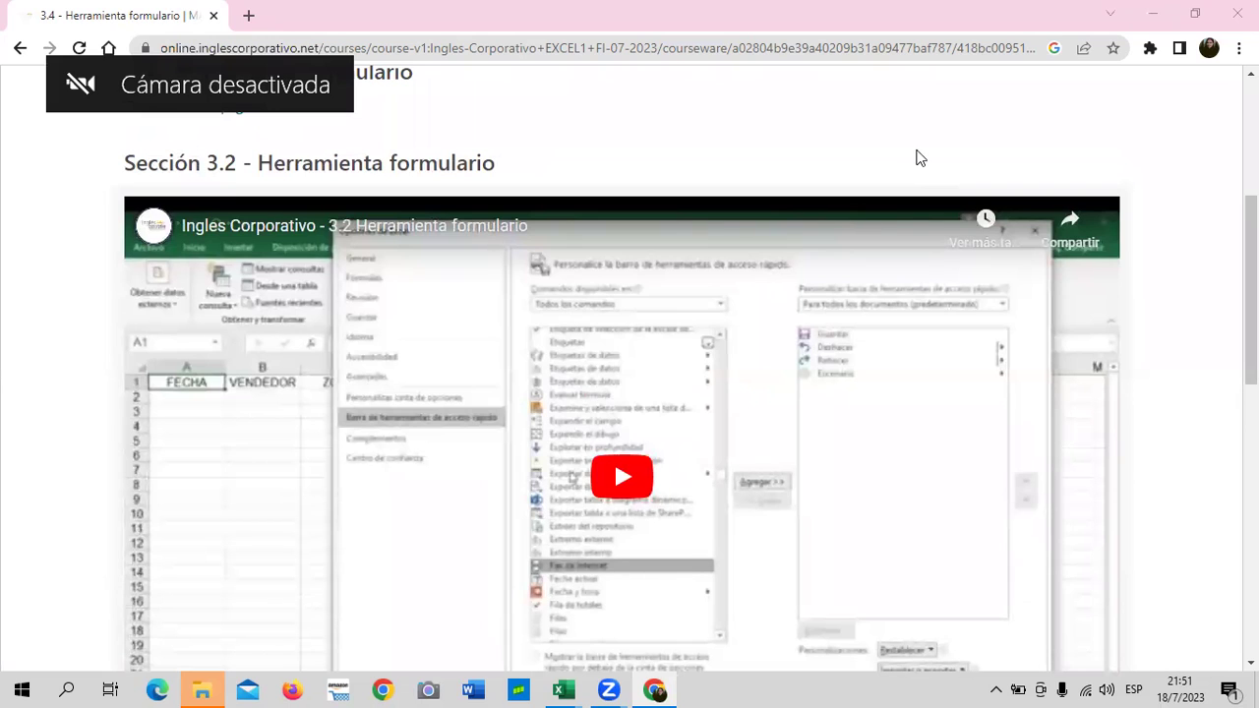
left_click(618, 483)
scroll(753, 343, "down", 1)
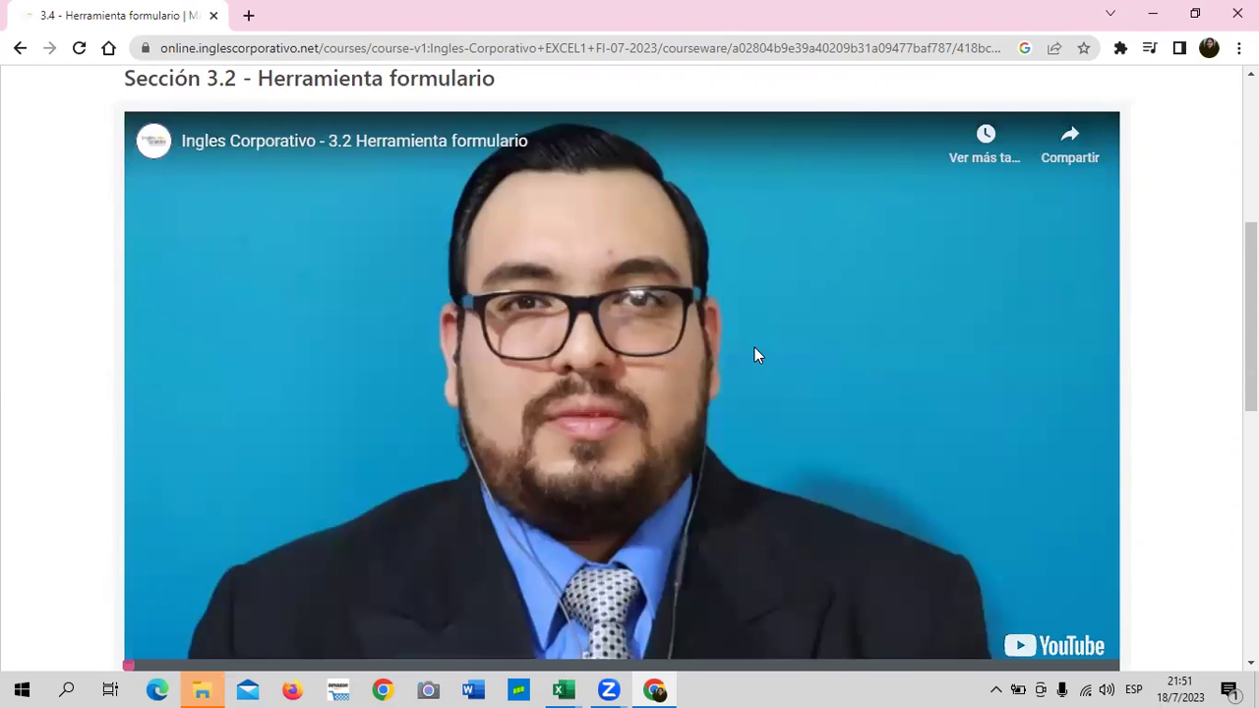
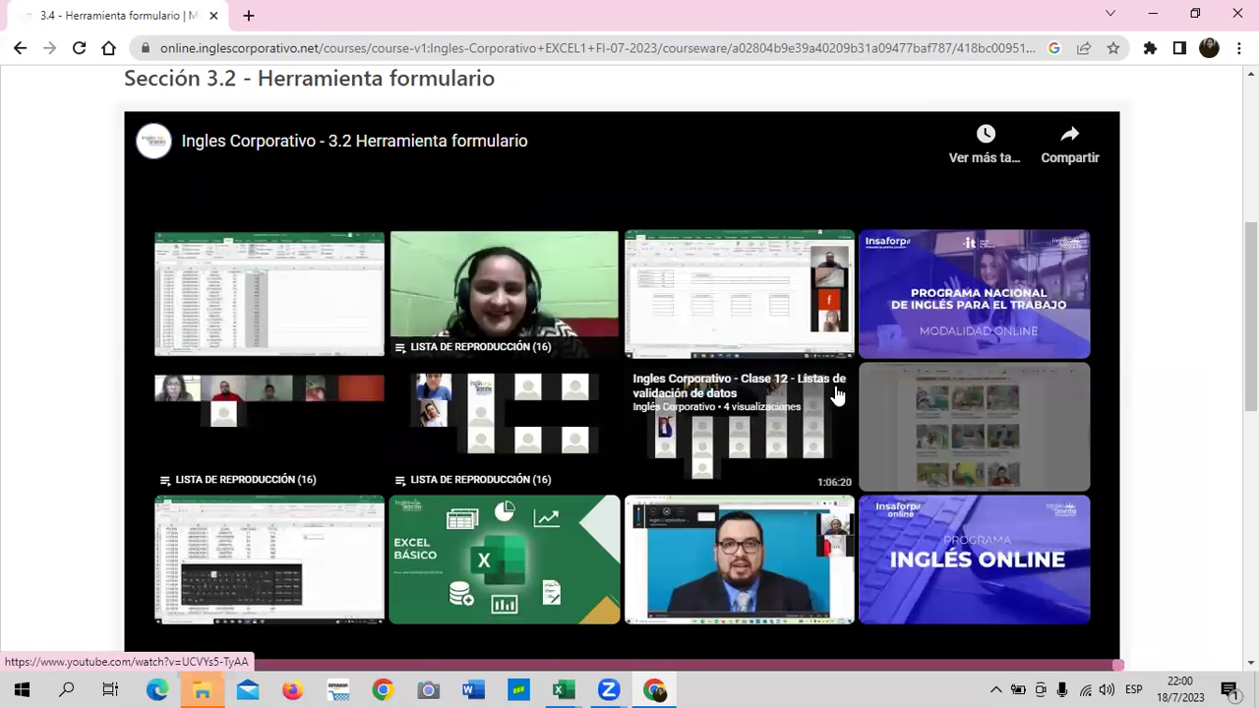
Open the 3.5 Laboratorio quiz and look through its four unanswered questions.
scroll(835, 394, "up", 3)
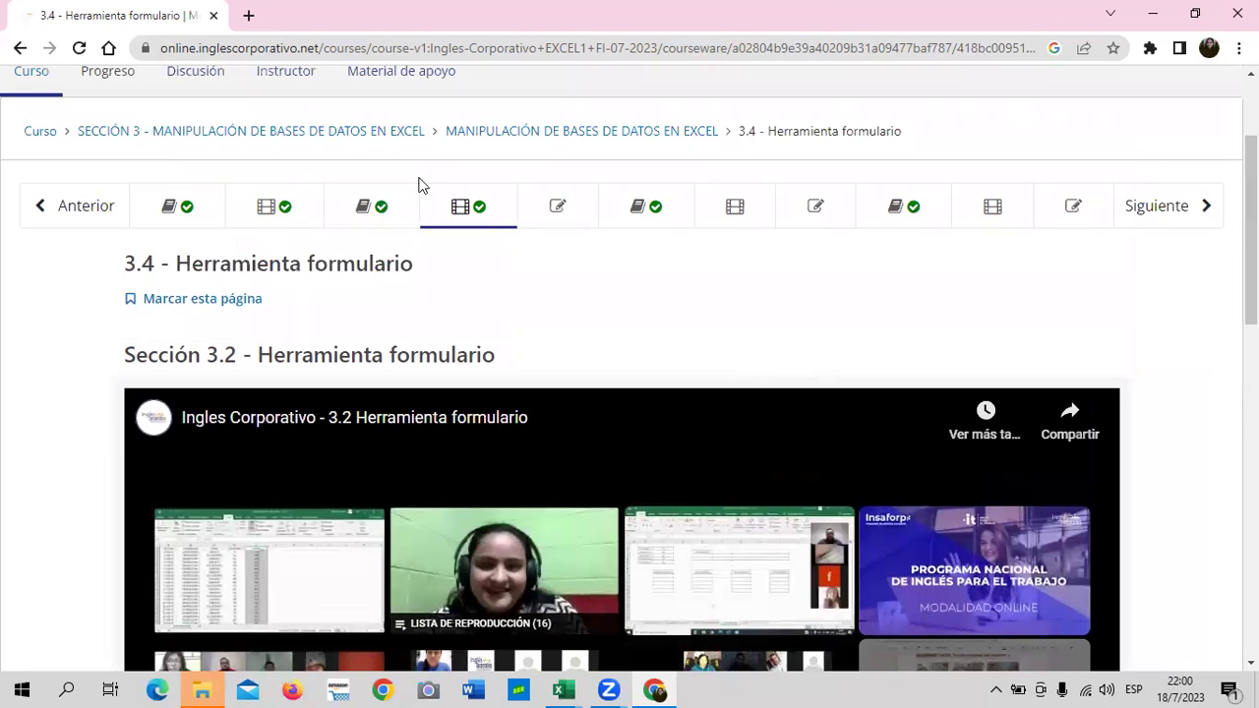
left_click(580, 207)
scroll(587, 369, "down", 3)
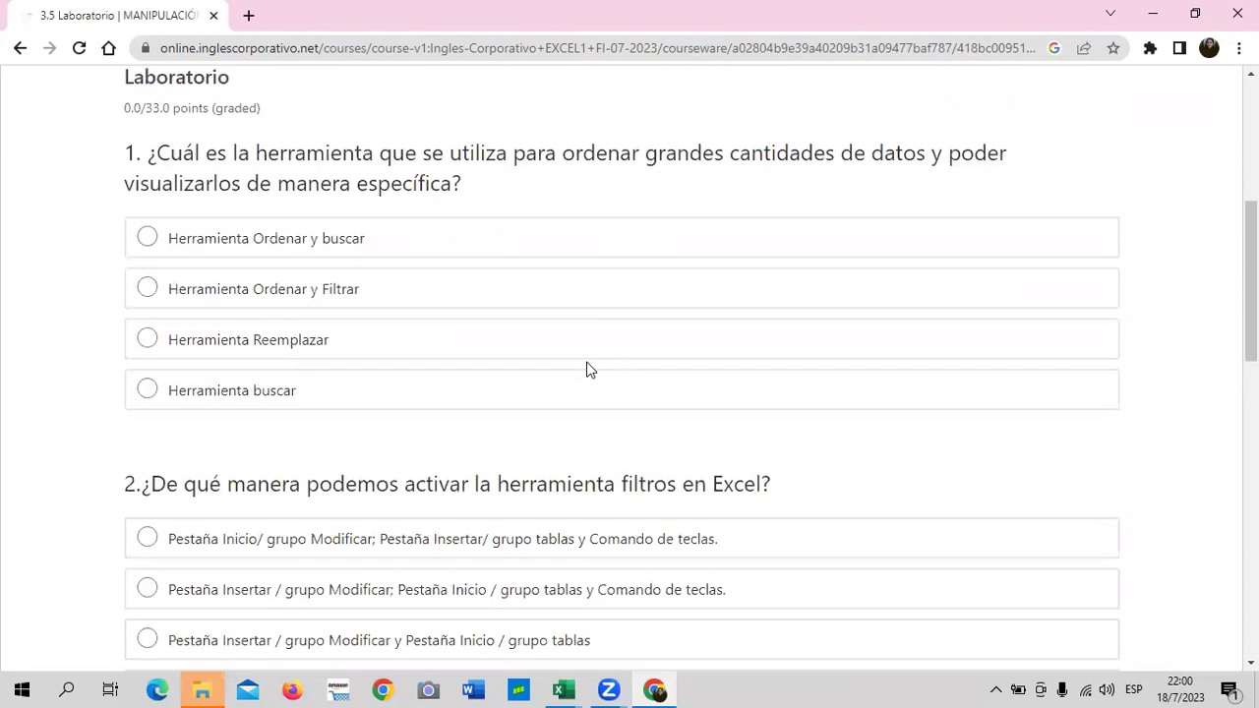
scroll(587, 369, "down", 2)
scroll(587, 369, "down", 1)
scroll(588, 369, "down", 1)
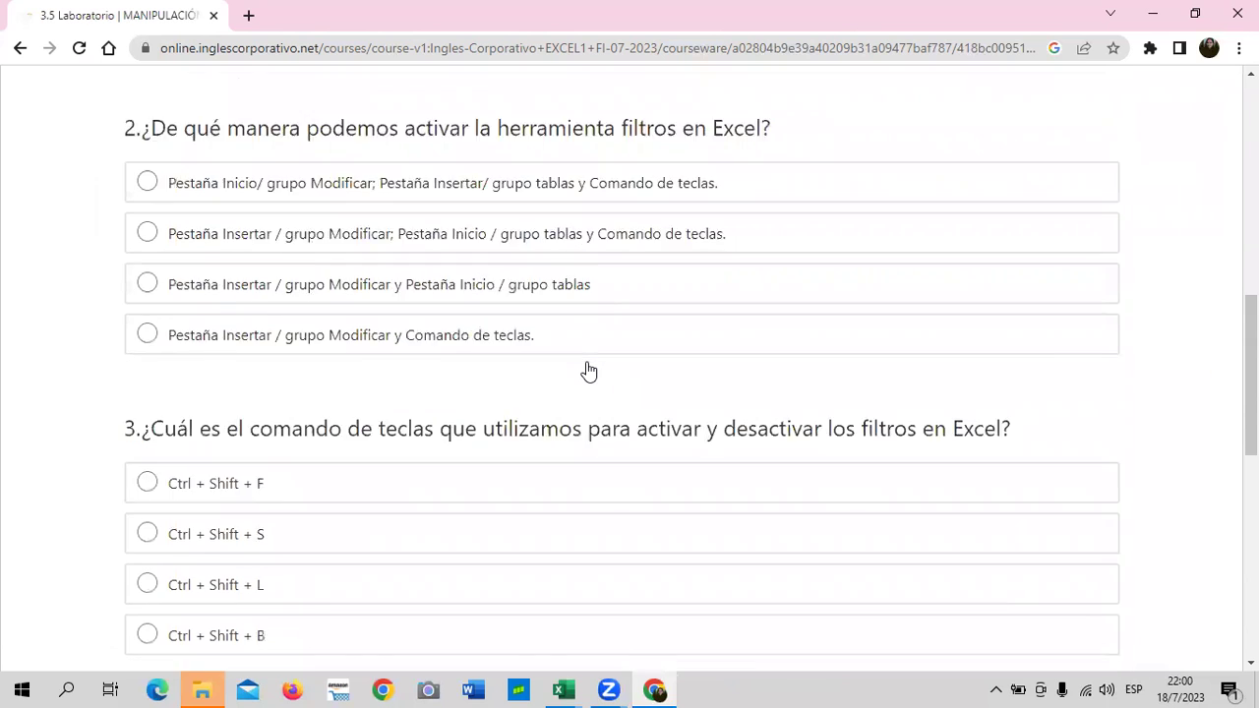
scroll(588, 368, "down", 4)
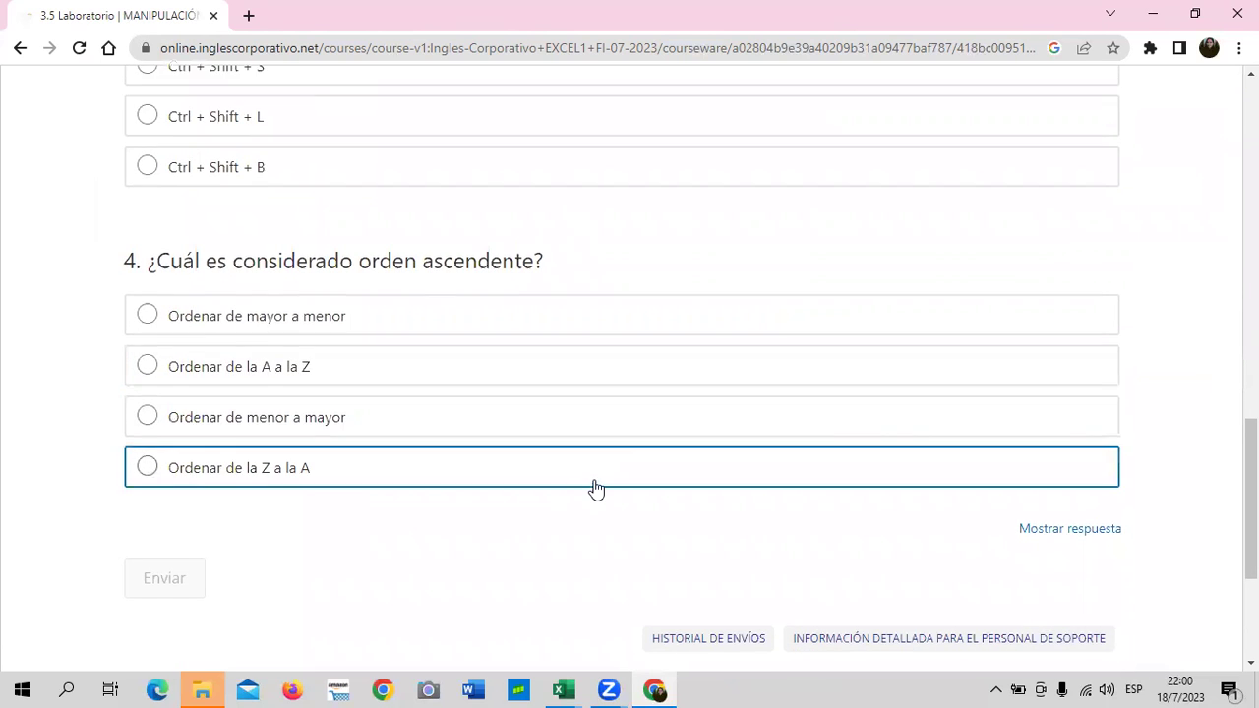
scroll(593, 486, "up", 4)
scroll(594, 486, "up", 3)
scroll(593, 486, "up", 3)
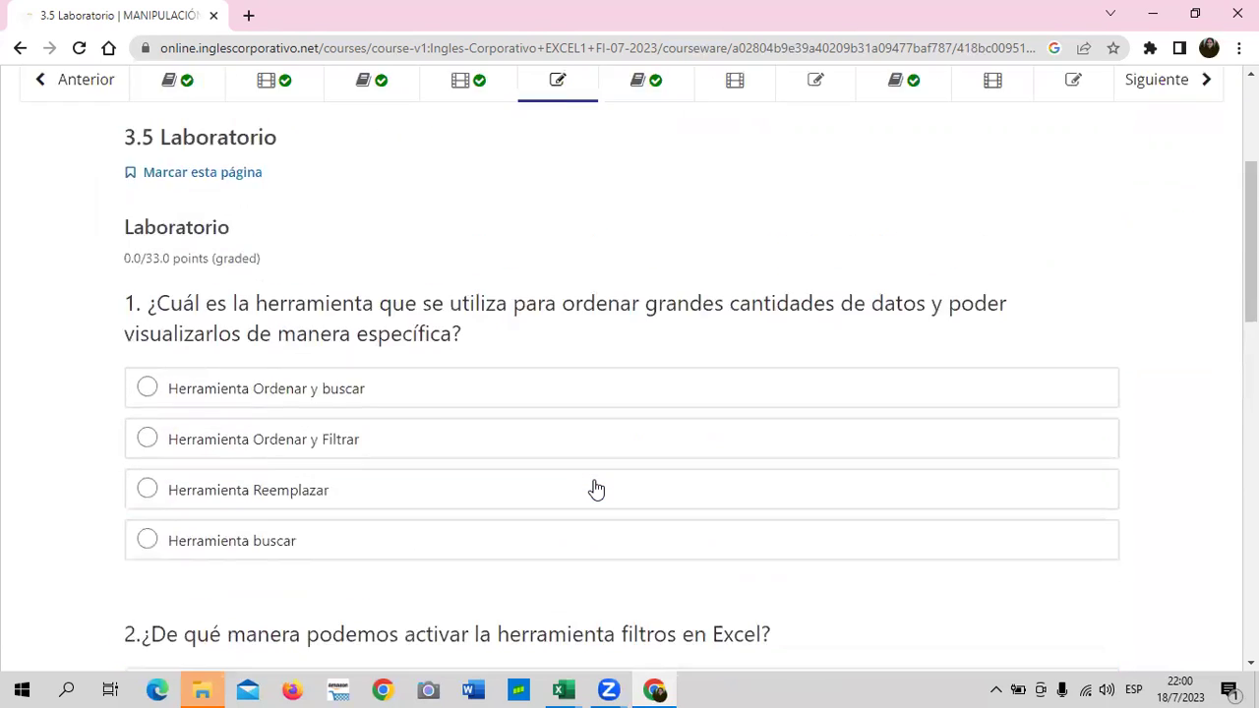
scroll(594, 486, "up", 4)
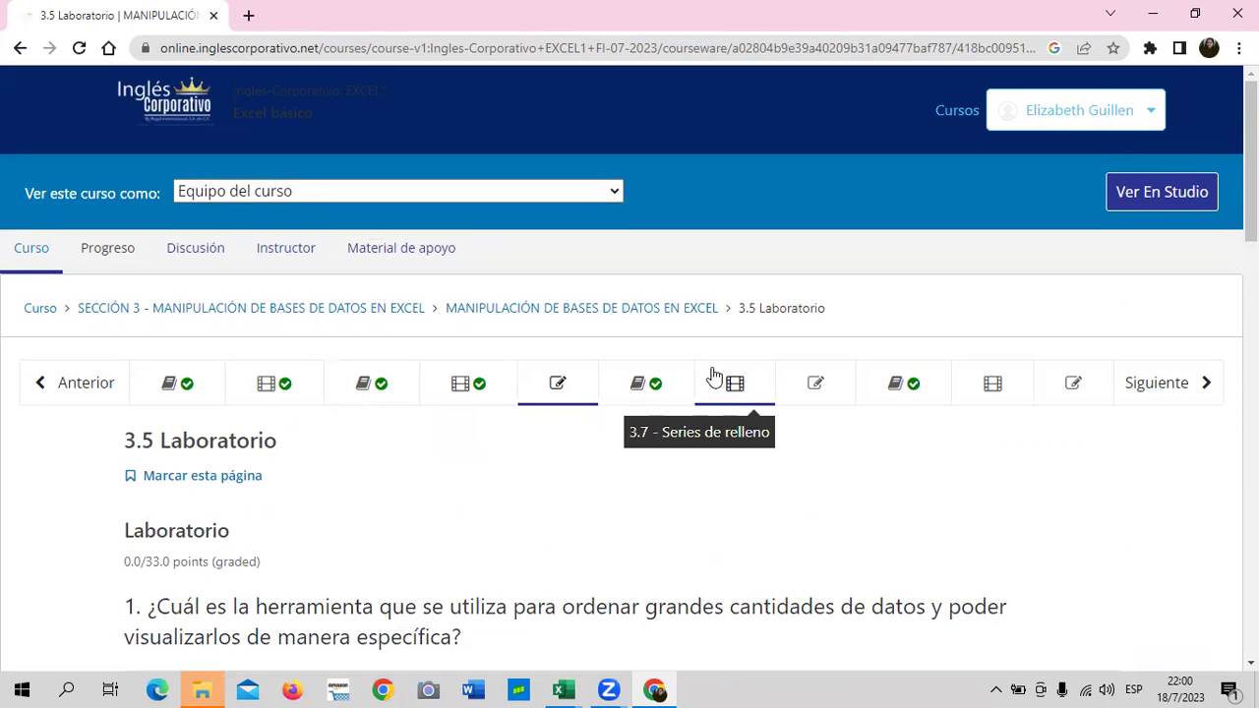
Open the 3.8 Laboratorio quiz on custom lists and series and review its questions.
left_click(792, 389)
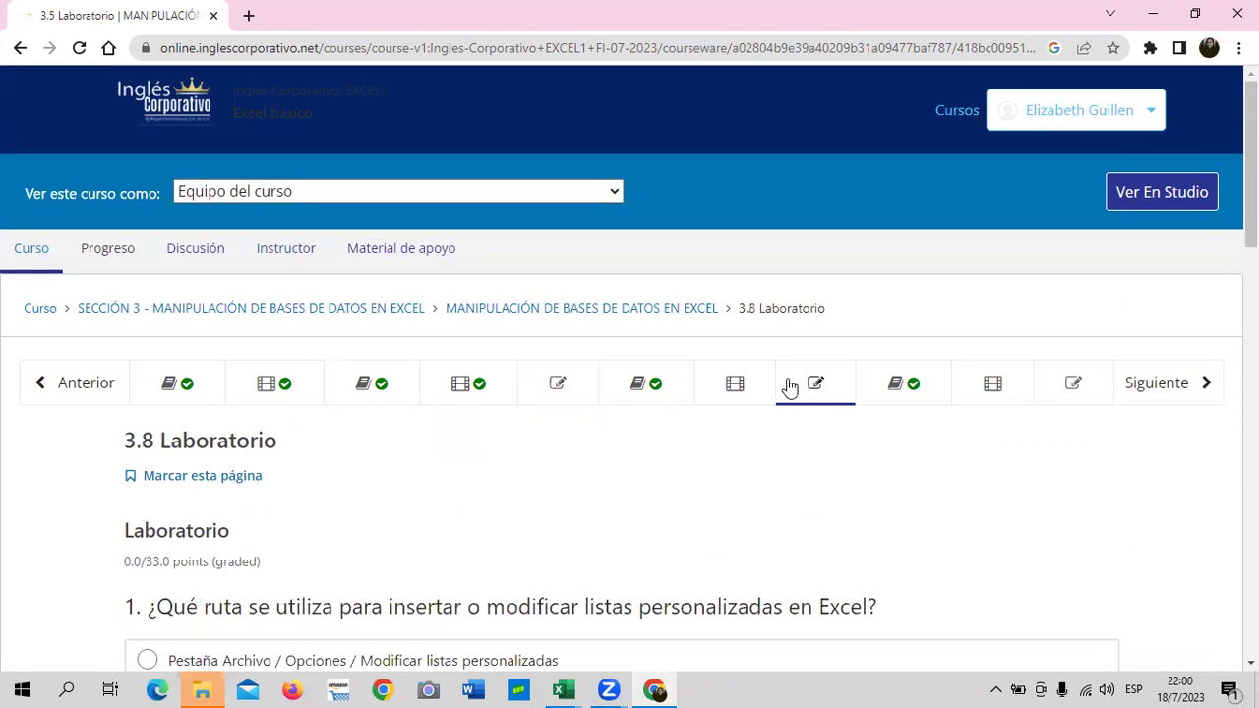
scroll(790, 388, "down", 4)
scroll(784, 393, "down", 1)
scroll(784, 394, "down", 3)
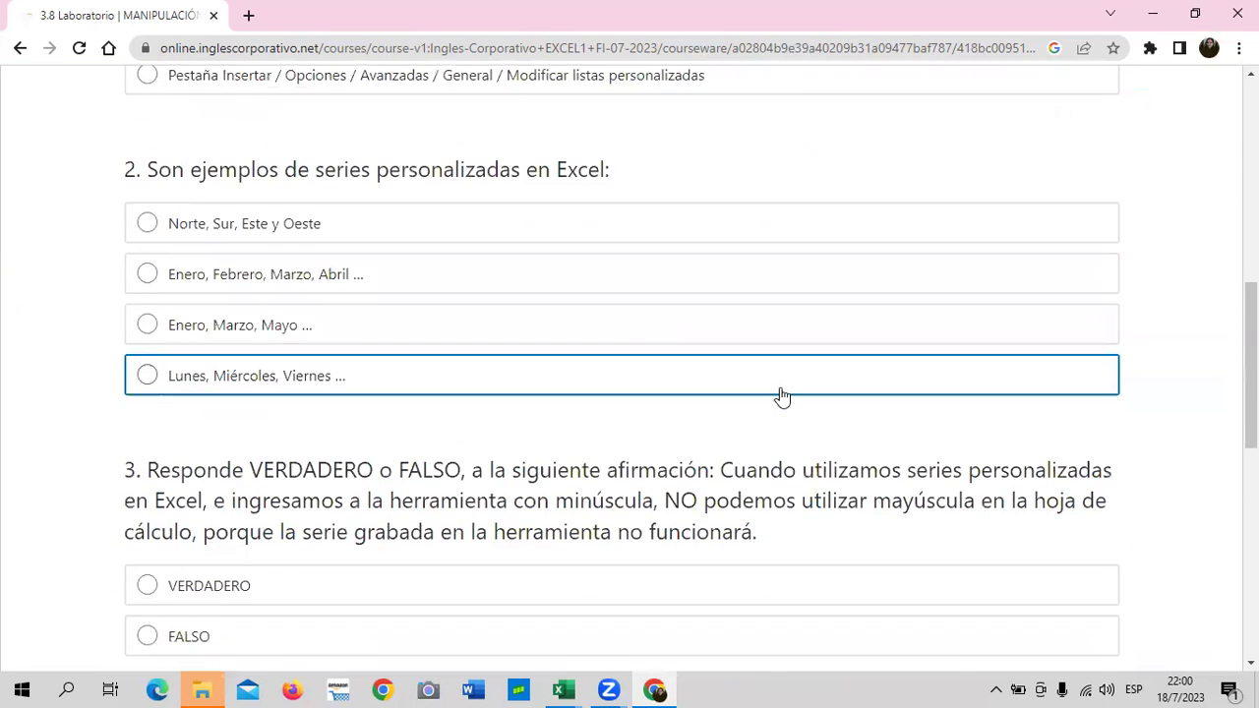
scroll(782, 393, "down", 4)
scroll(775, 396, "down", 3)
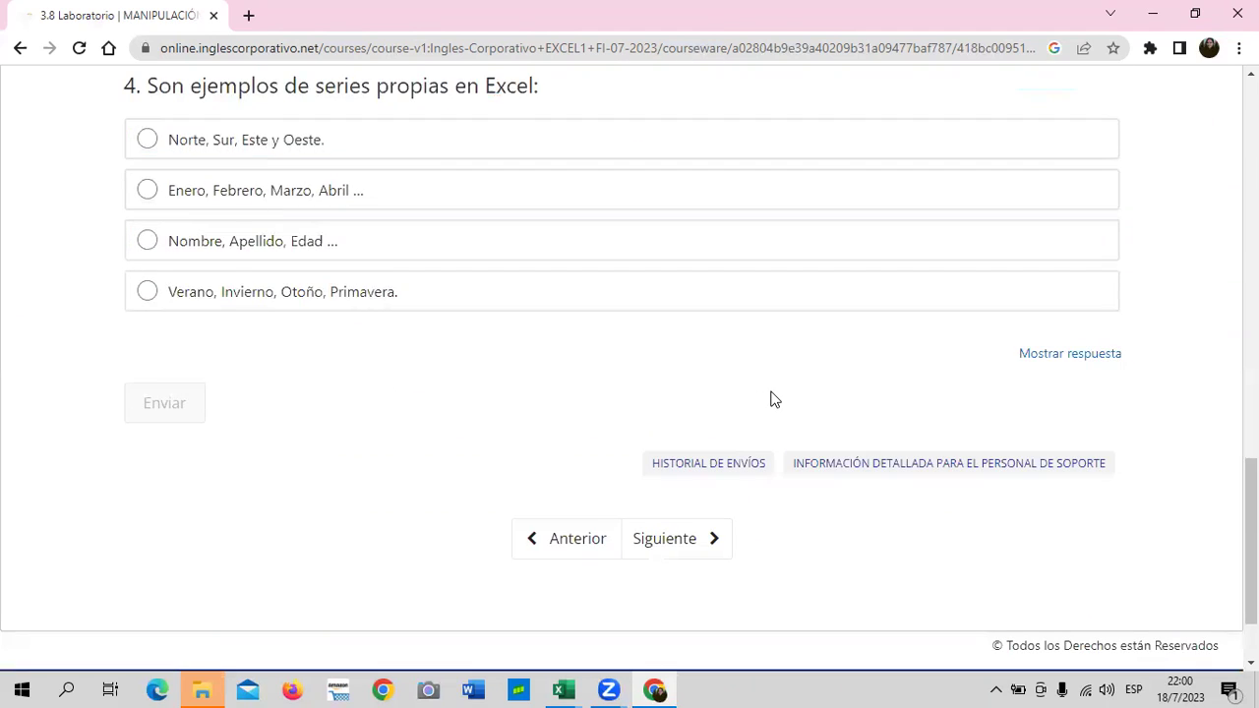
scroll(773, 397, "up", 3)
scroll(774, 397, "up", 4)
scroll(774, 399, "up", 2)
scroll(758, 395, "up", 3)
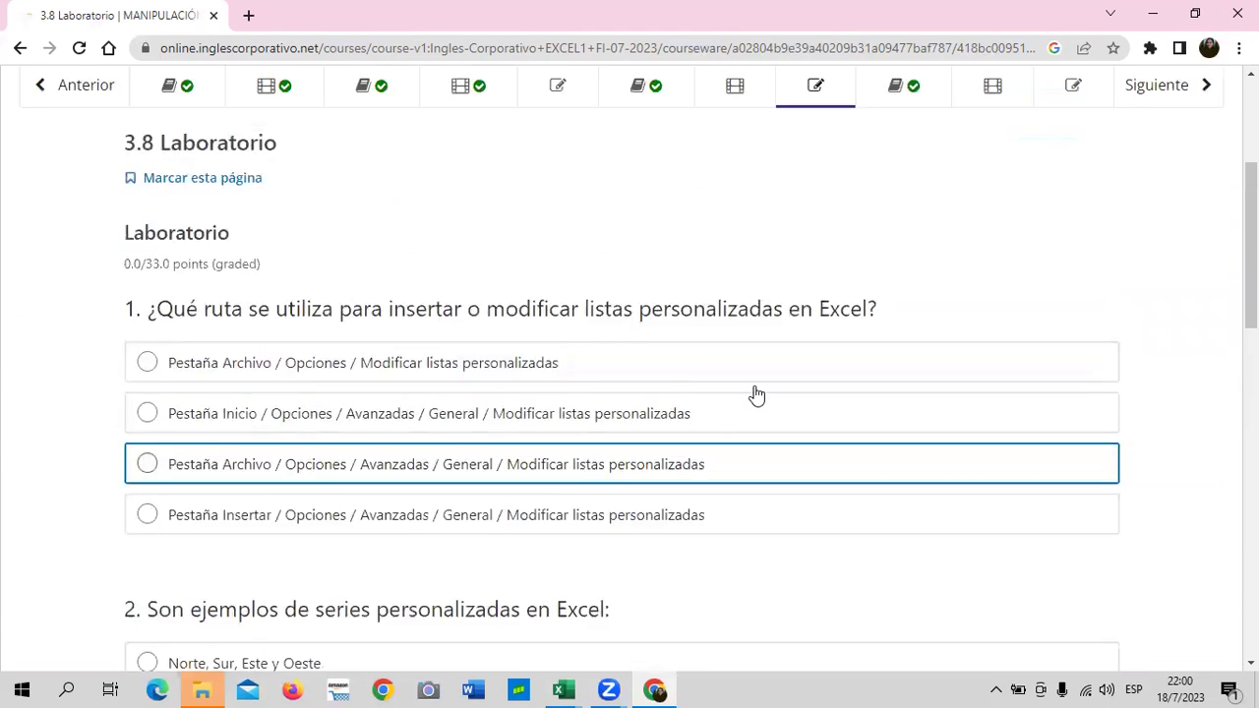
scroll(755, 393, "up", 2)
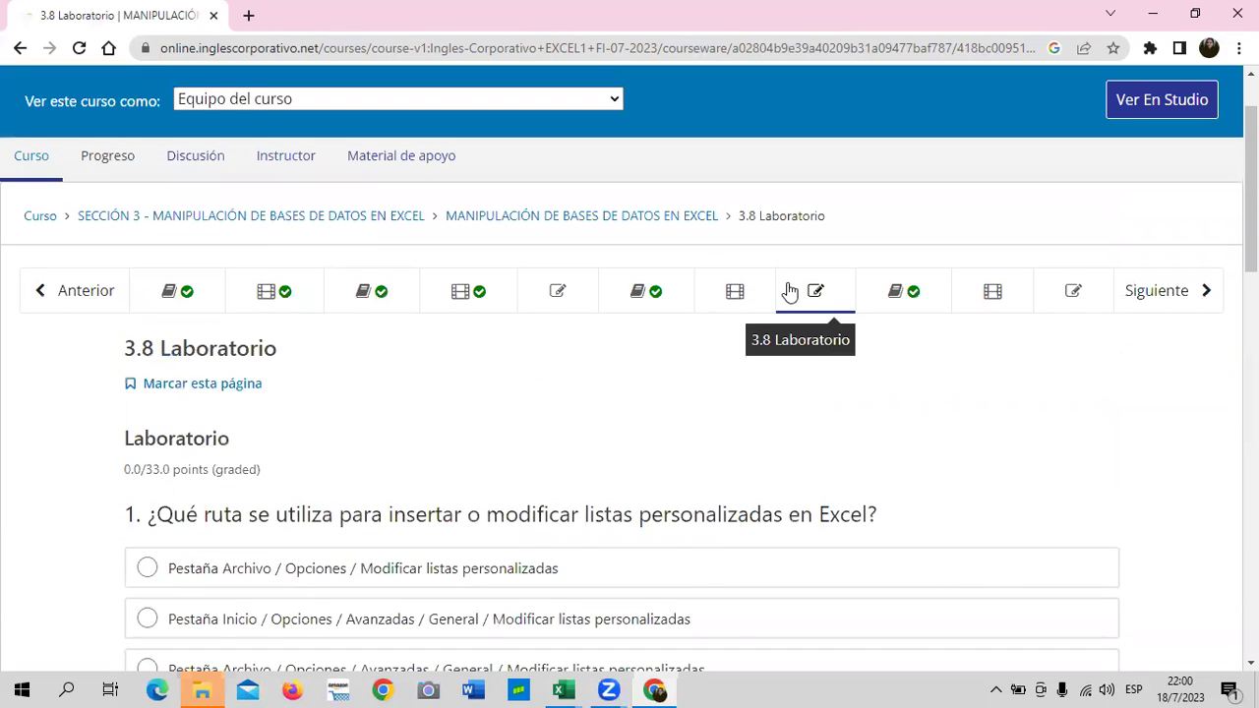
Open the 3.11 Laboratorio quiz on data validation lists and read through its questions.
left_click(1039, 298)
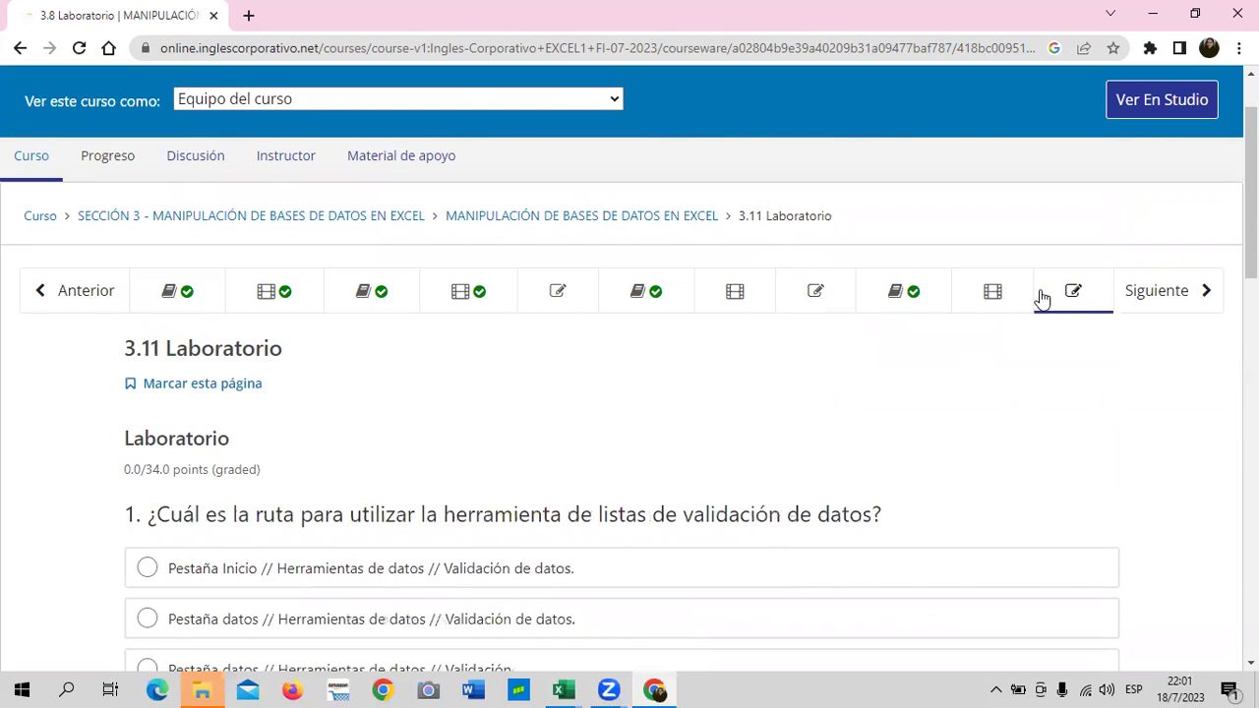
scroll(827, 330, "down", 3)
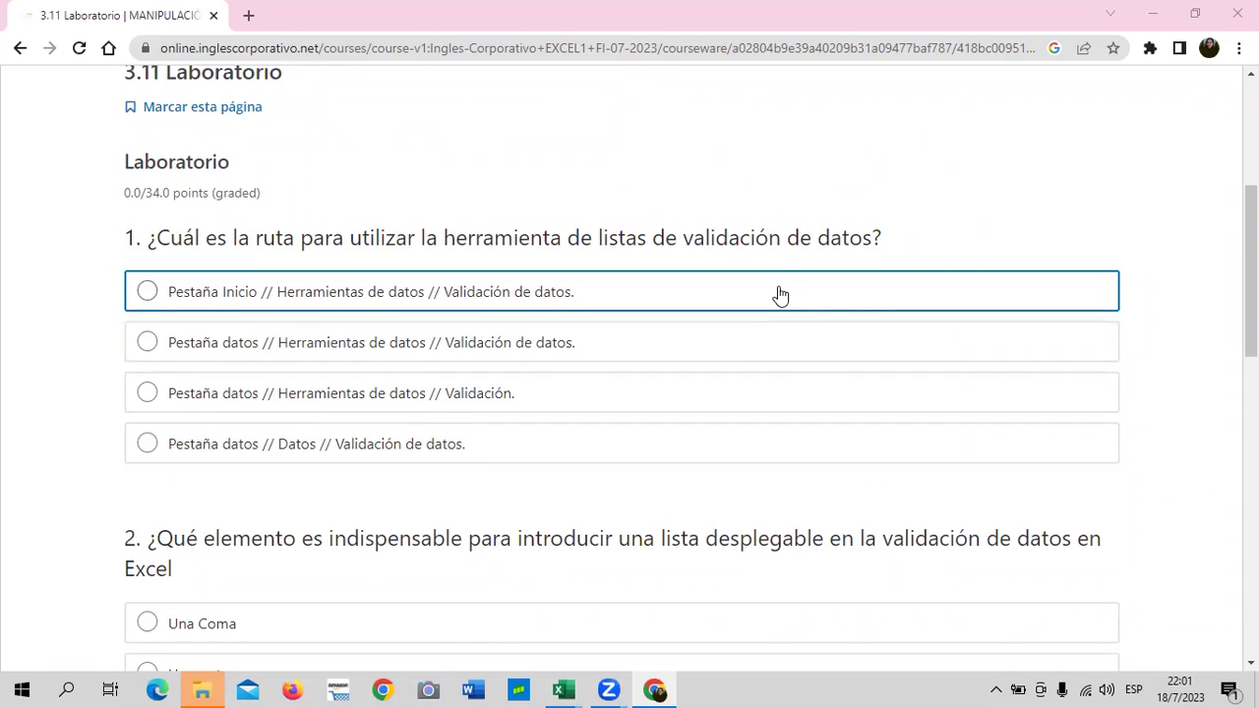
scroll(777, 295, "down", 1)
scroll(776, 298, "down", 4)
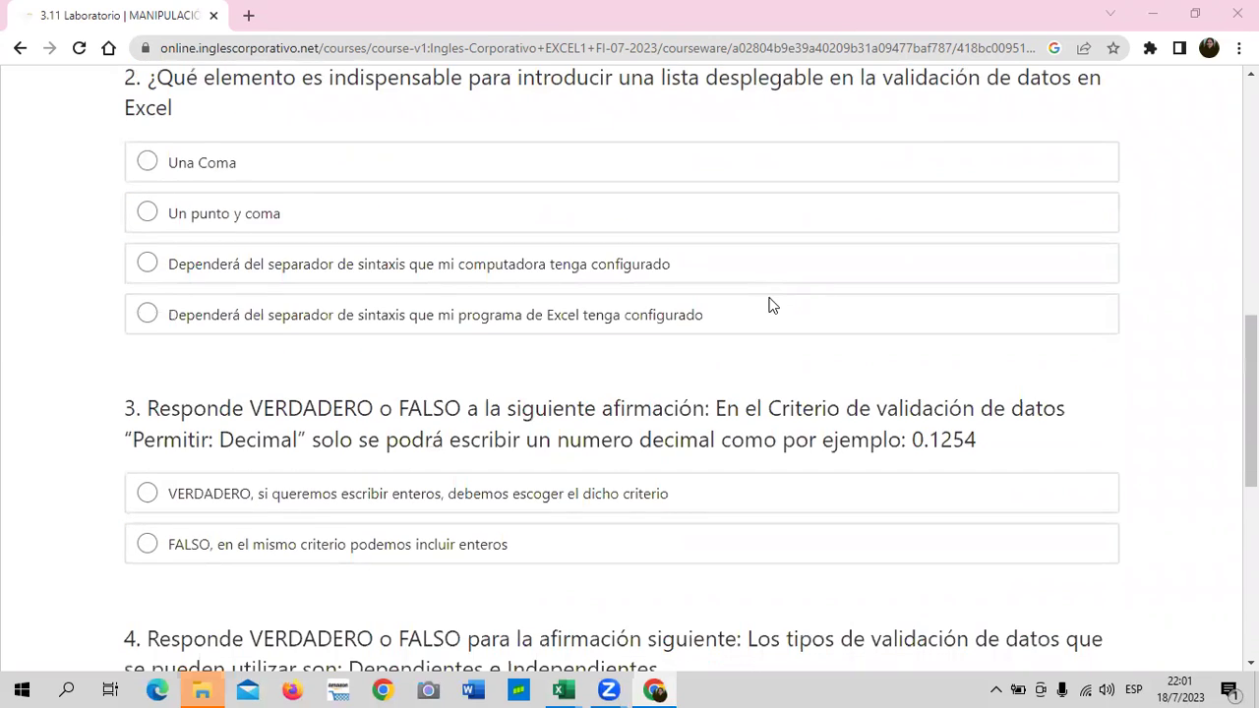
scroll(773, 308, "down", 1)
scroll(768, 323, "up", 2)
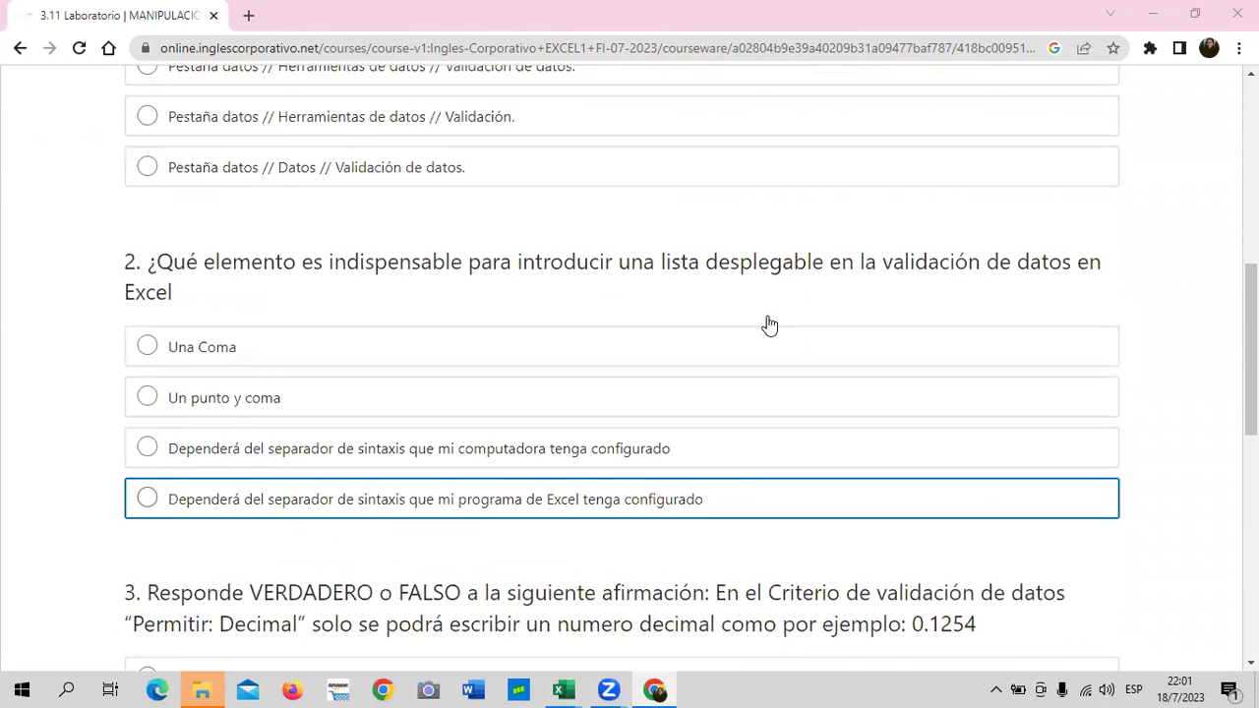
scroll(769, 325, "up", 1)
scroll(770, 325, "up", 1)
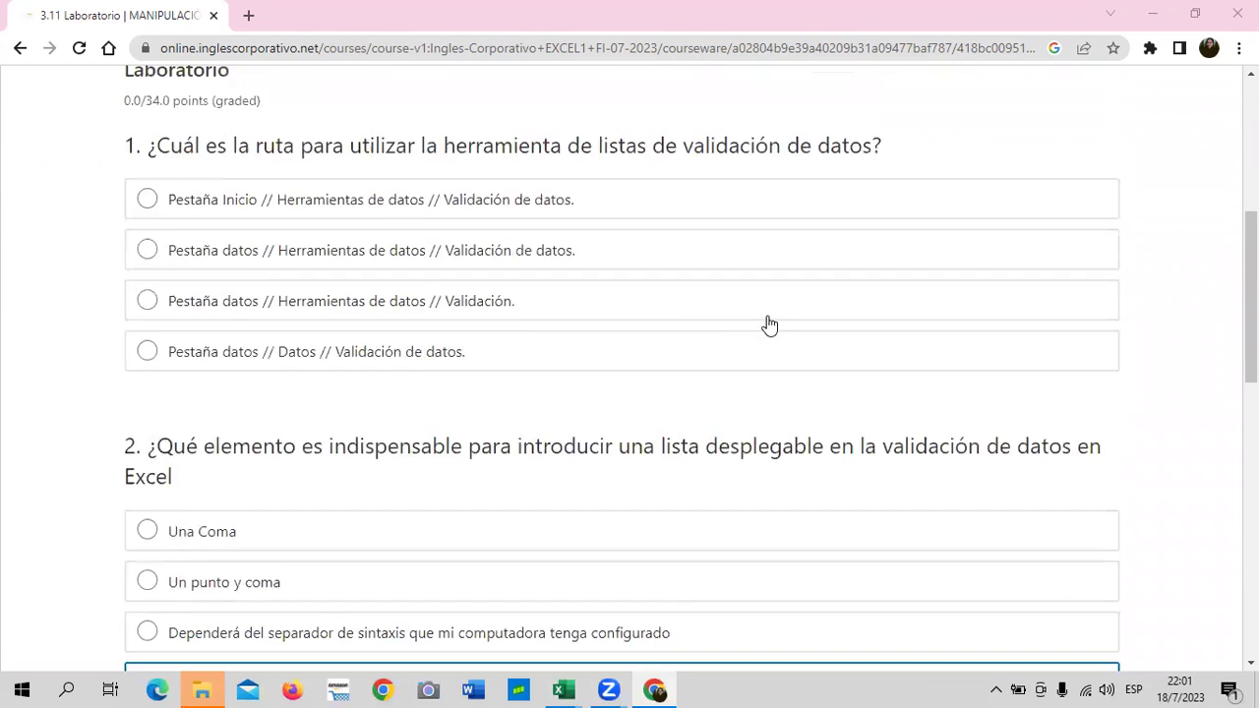
scroll(769, 324, "up", 1)
scroll(768, 325, "up", 1)
scroll(767, 325, "up", 2)
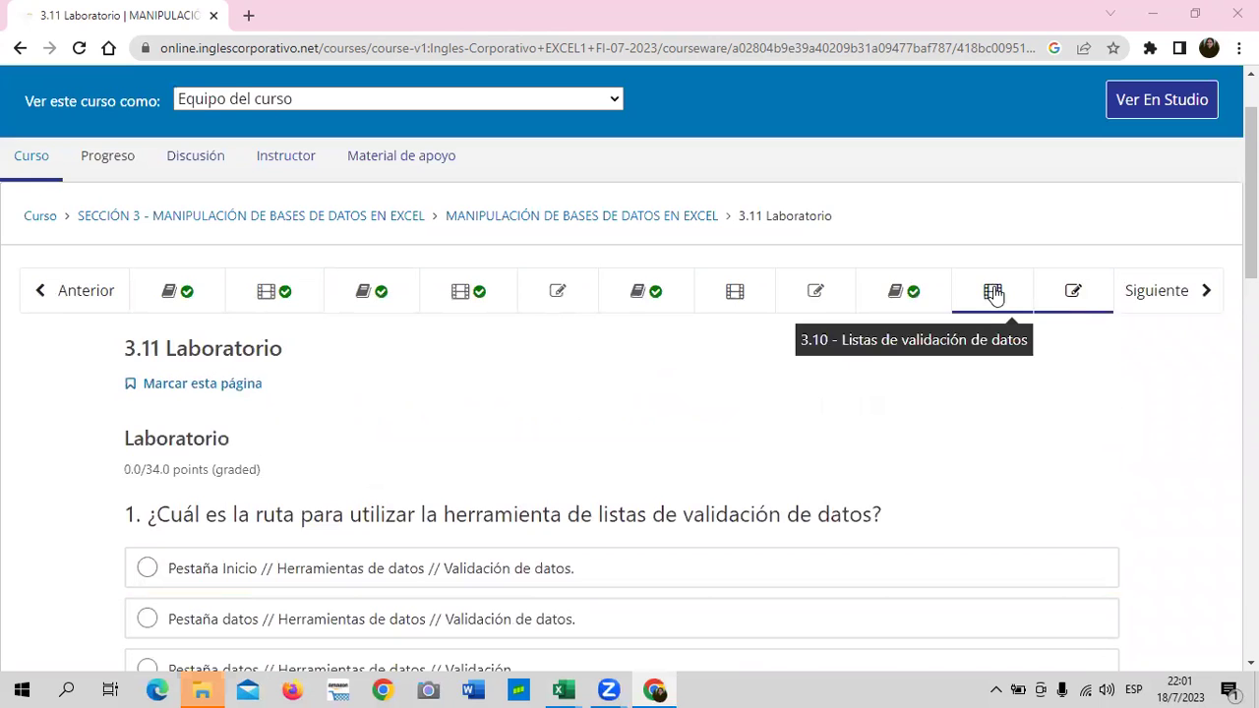
Return to the 3.8 Laboratorio quiz and skim its questions again.
left_click(830, 290)
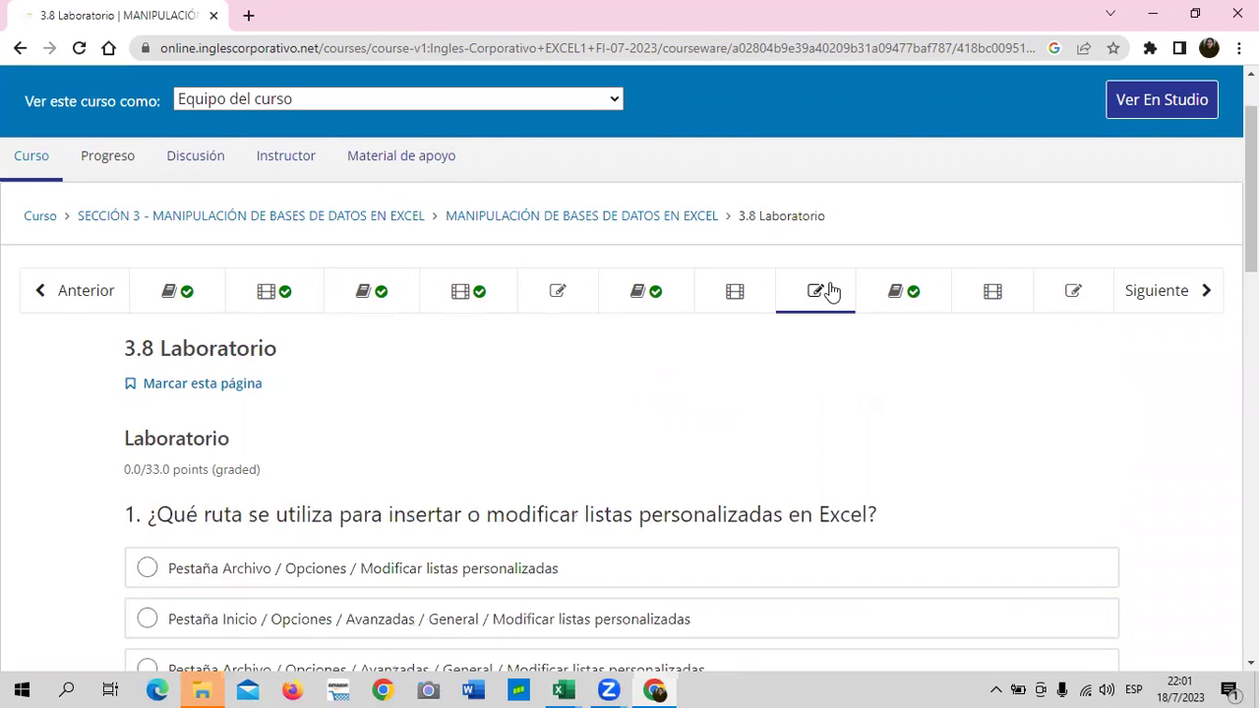
scroll(830, 290, "down", 3)
scroll(829, 289, "down", 2)
scroll(831, 291, "down", 3)
scroll(832, 291, "up", 4)
scroll(827, 291, "up", 4)
scroll(824, 293, "up", 3)
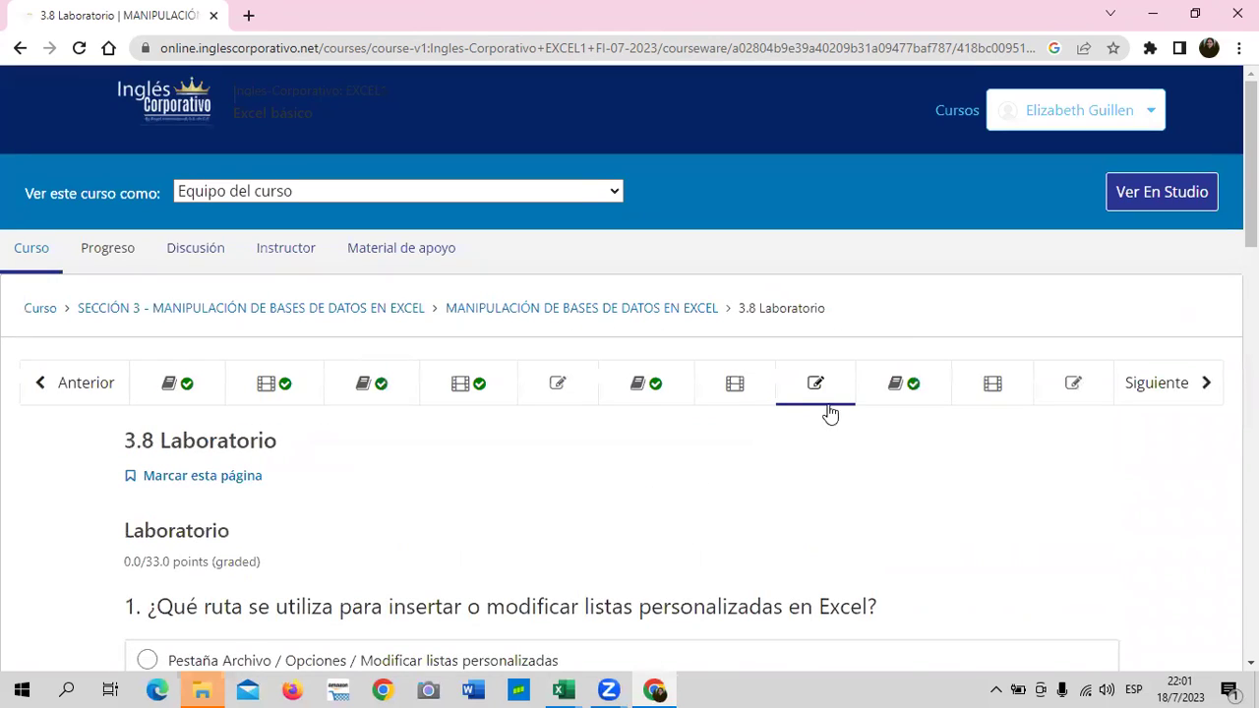
Go back to the 3.5 Laboratorio quiz and review its 33-point questions.
left_click(583, 383)
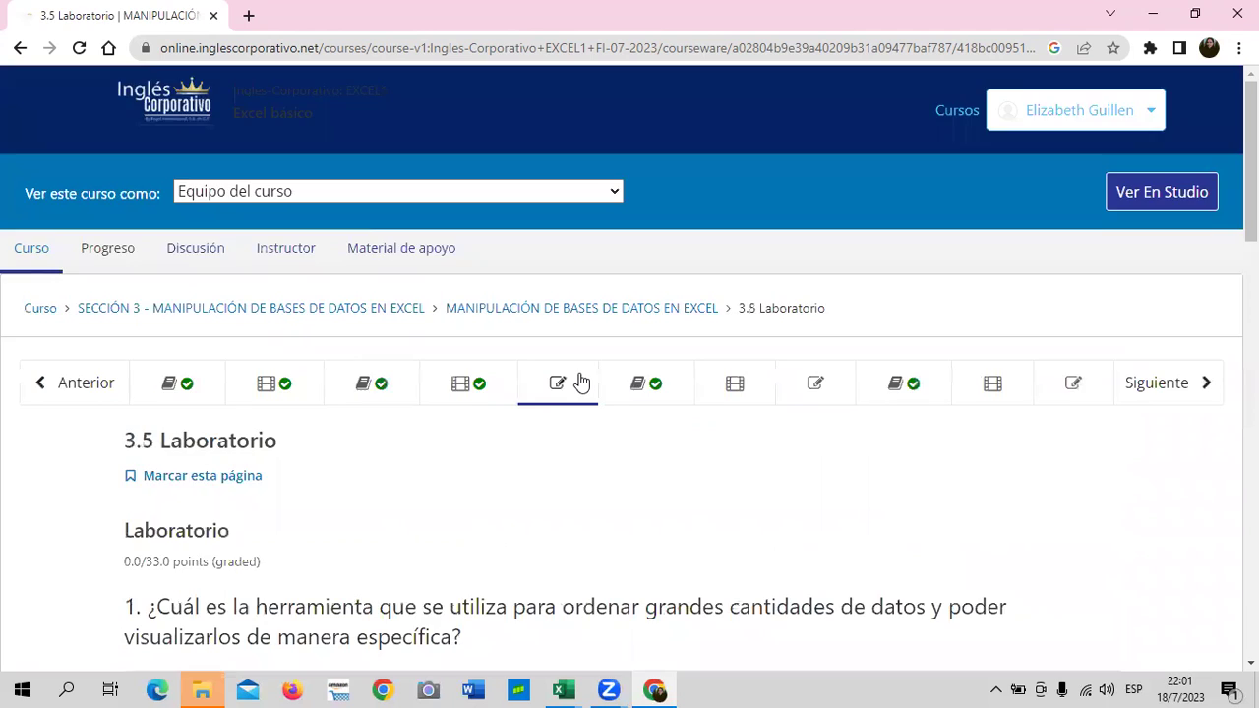
scroll(582, 383, "down", 3)
scroll(580, 374, "down", 3)
scroll(578, 369, "down", 3)
scroll(579, 372, "down", 3)
scroll(578, 374, "up", 4)
scroll(581, 374, "up", 5)
Check the Progreso page's grade chart, showing 0% total and 80% to pass, then return to the course outline.
left_click(105, 253)
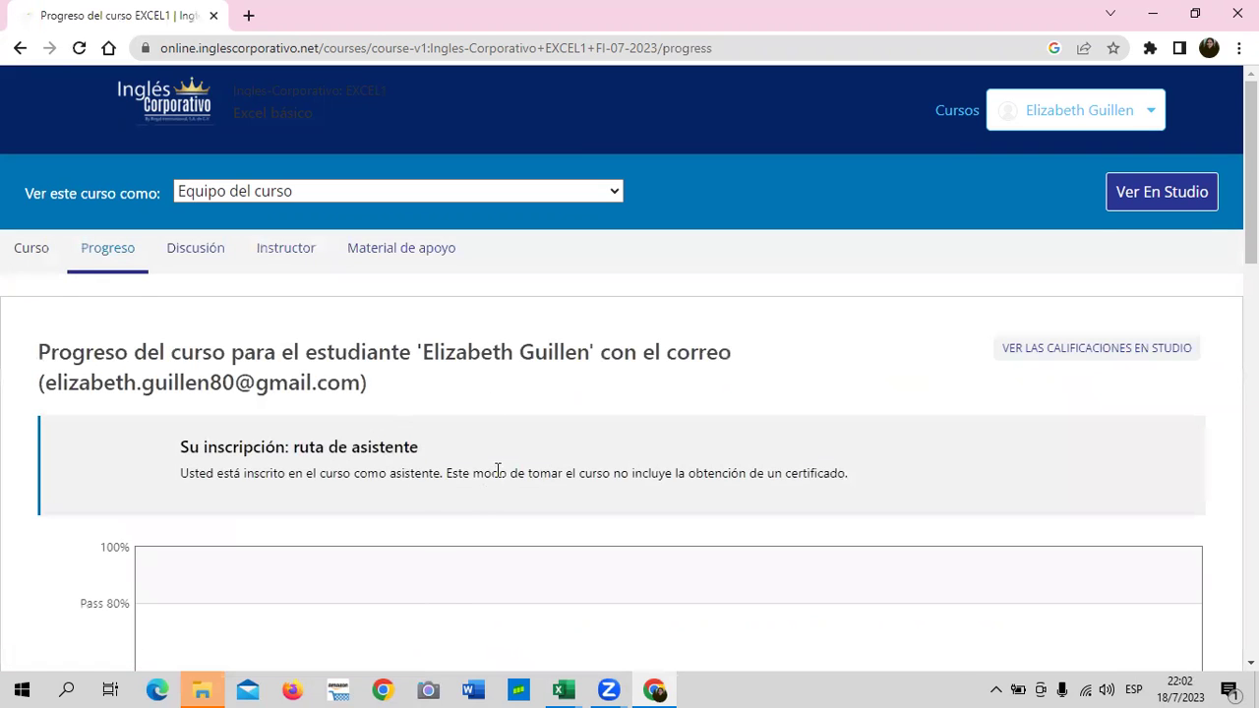
scroll(497, 475, "down", 2)
scroll(497, 475, "down", 1)
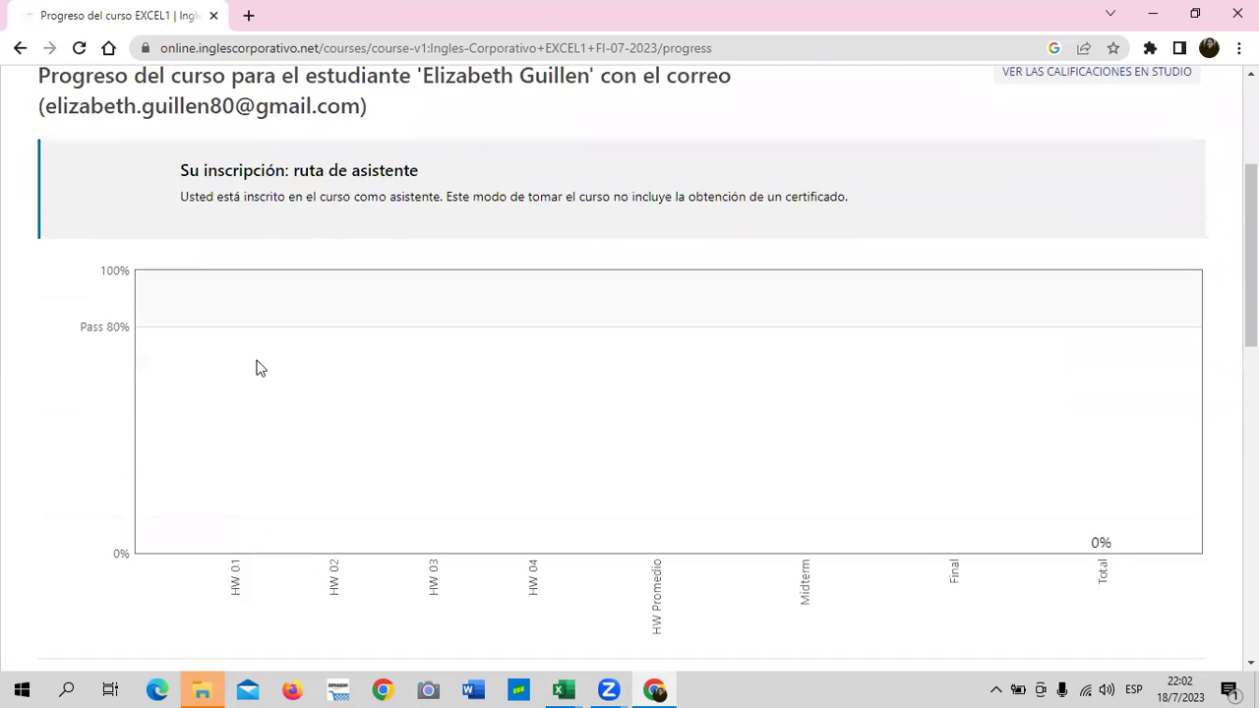
scroll(246, 345, "up", 2)
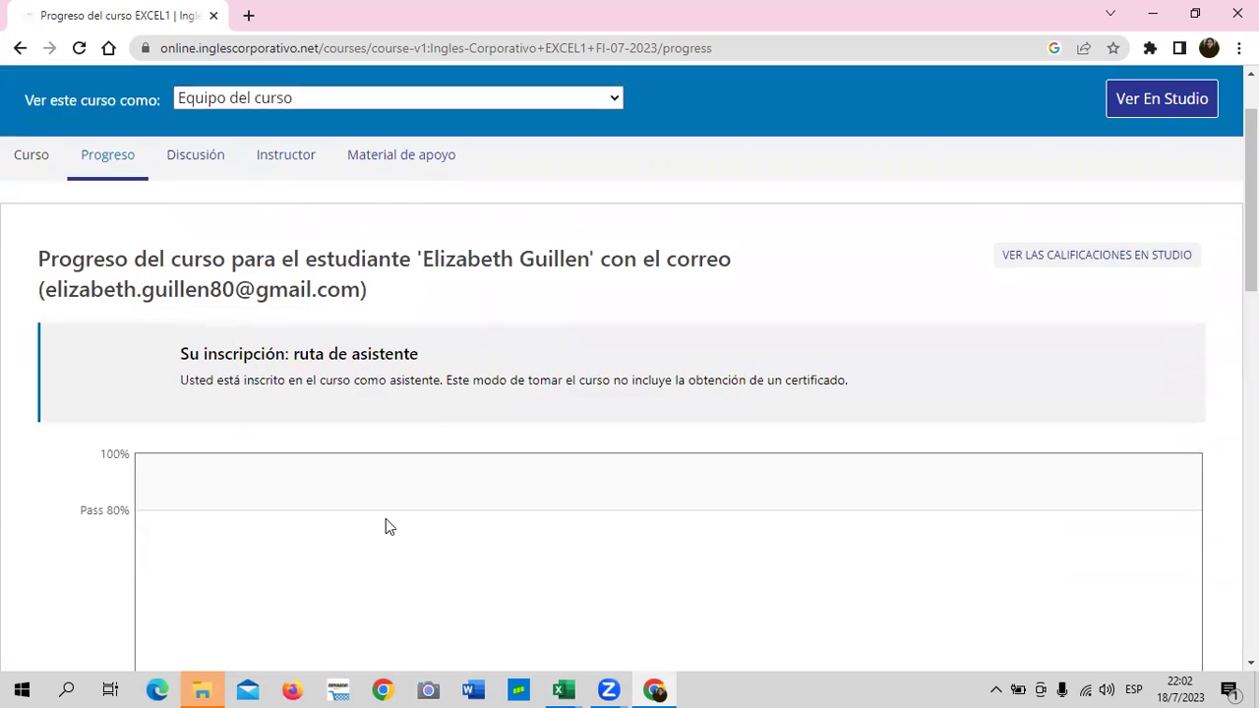
scroll(384, 521, "down", 2)
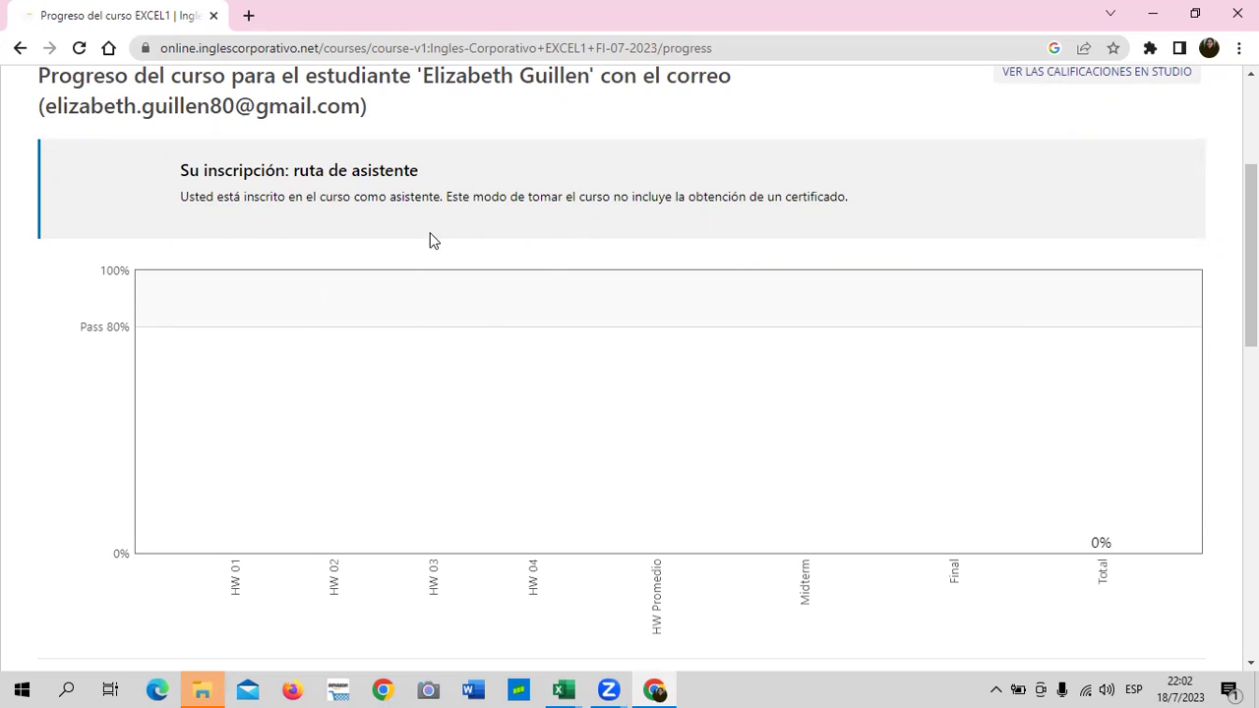
scroll(571, 442, "up", 1)
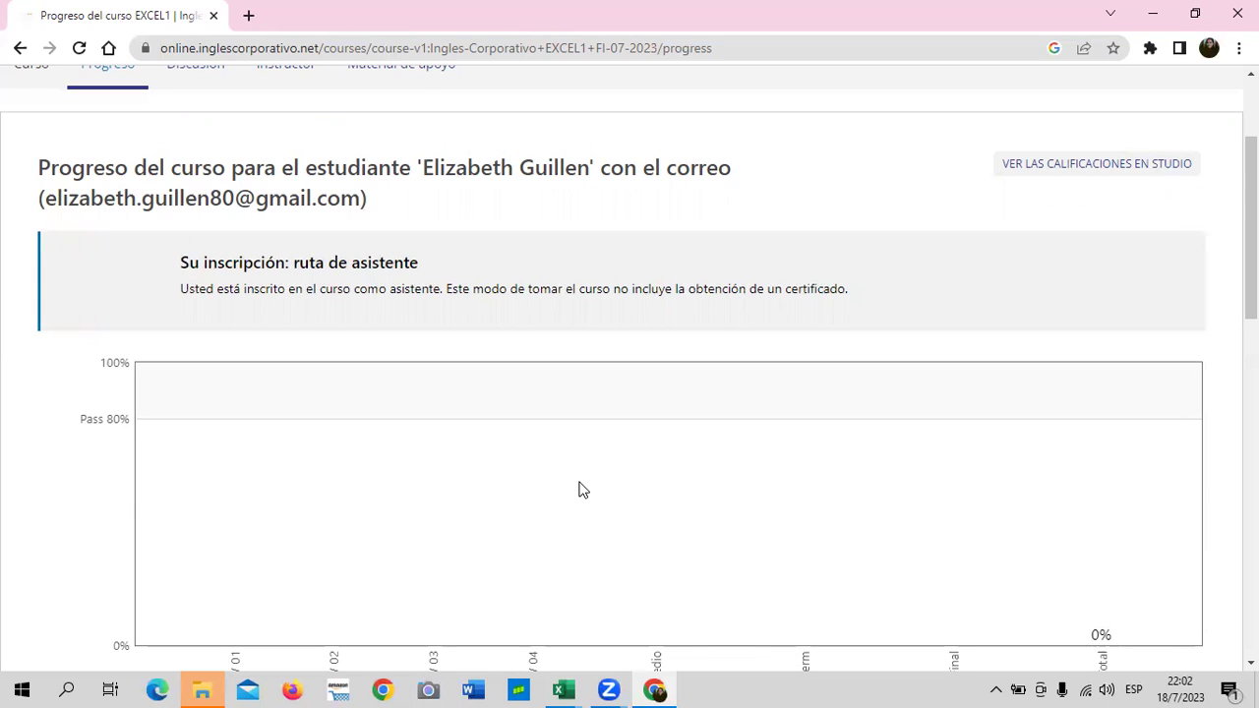
scroll(578, 487, "up", 2)
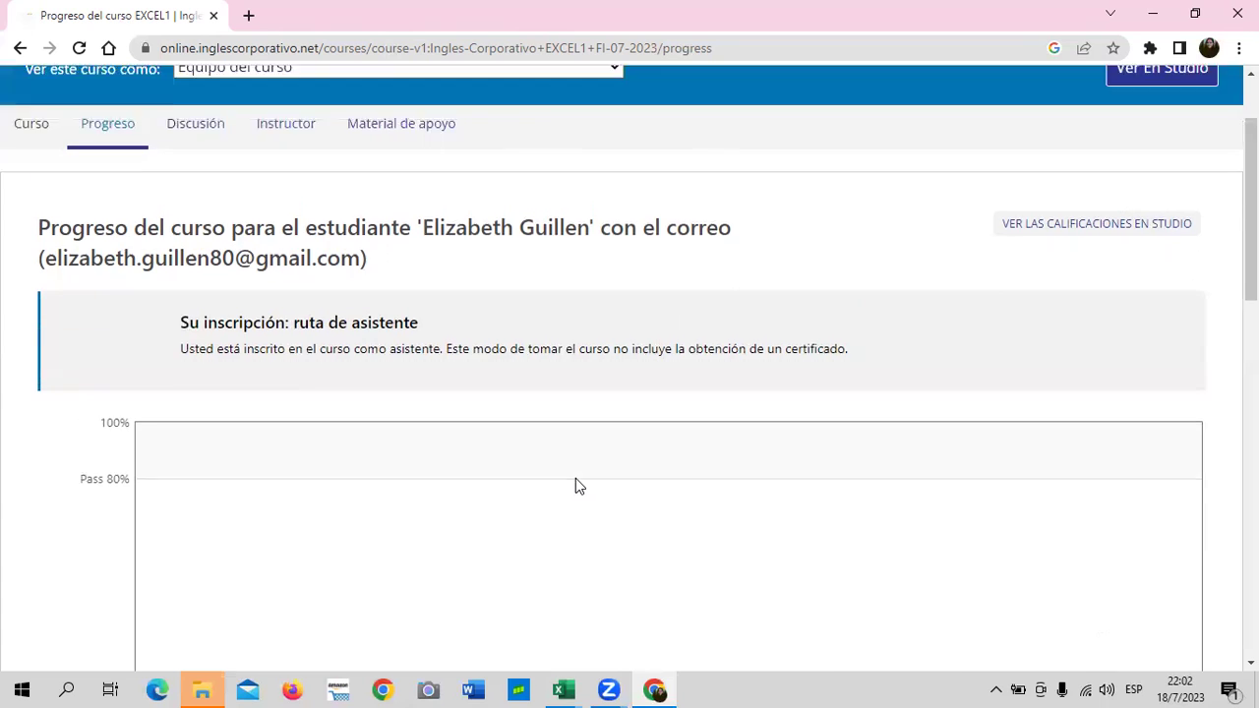
scroll(573, 472, "down", 2)
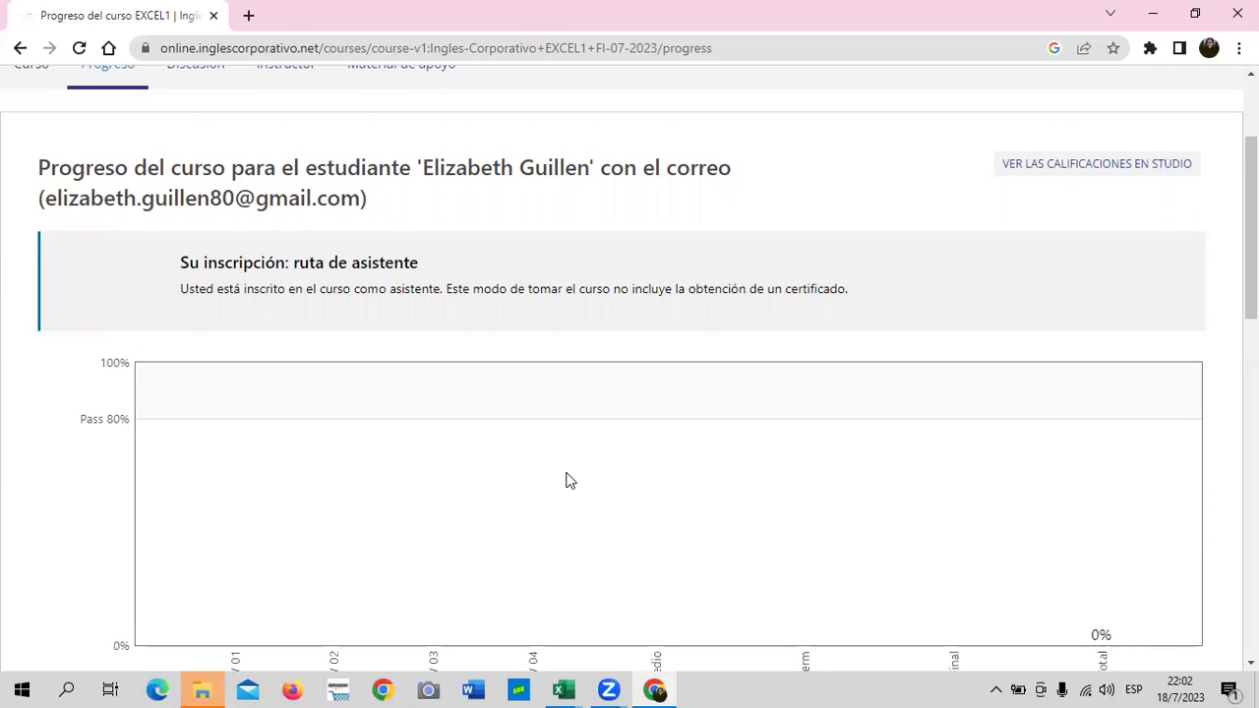
scroll(565, 480, "down", 1)
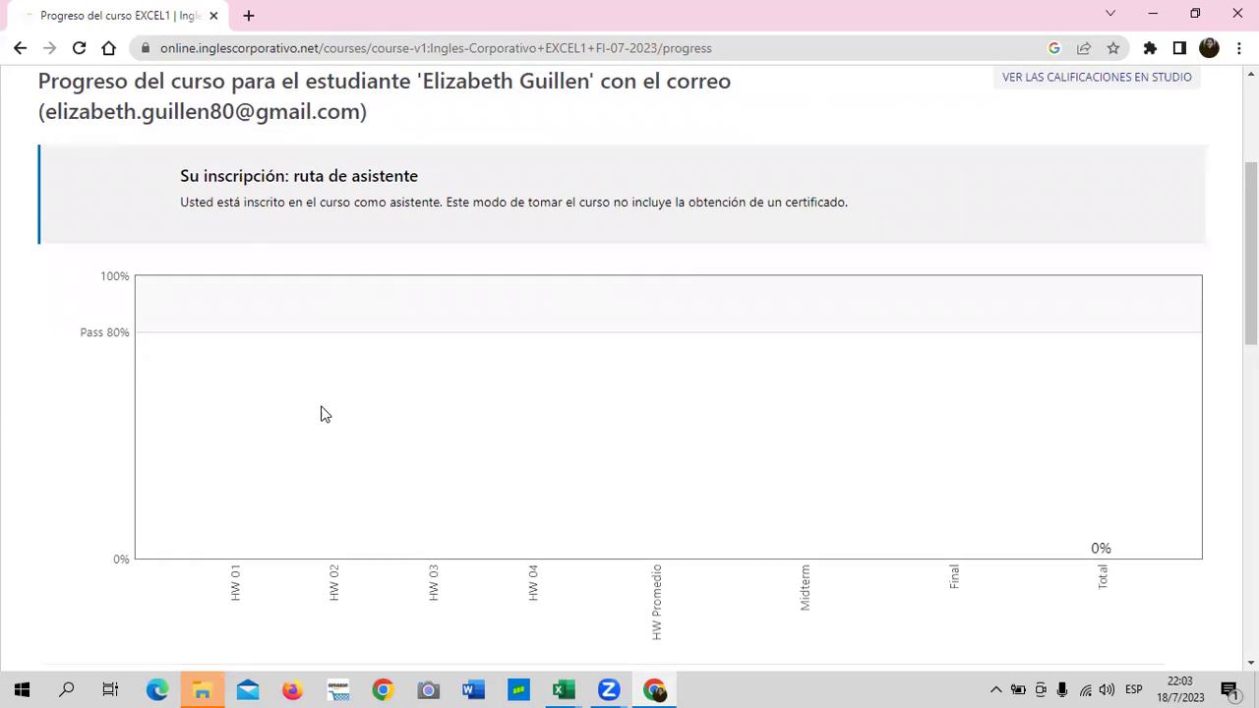
scroll(323, 404, "up", 1)
scroll(323, 292, "up", 2)
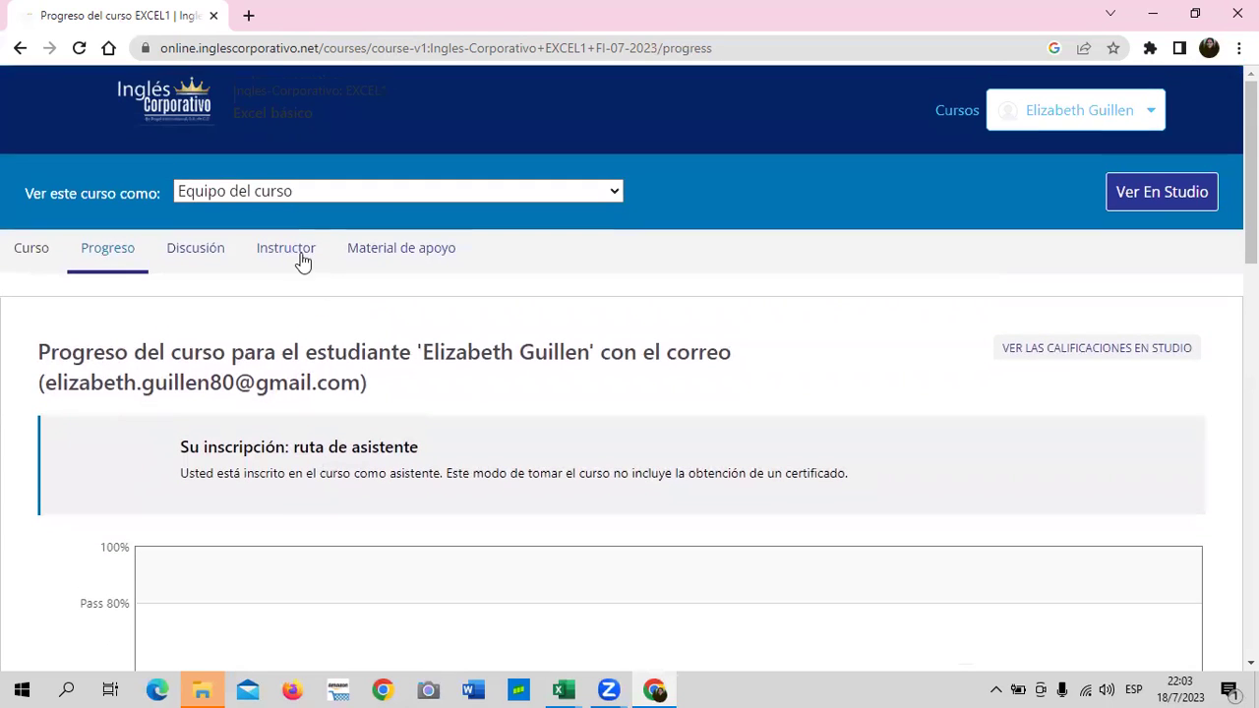
left_click(33, 250)
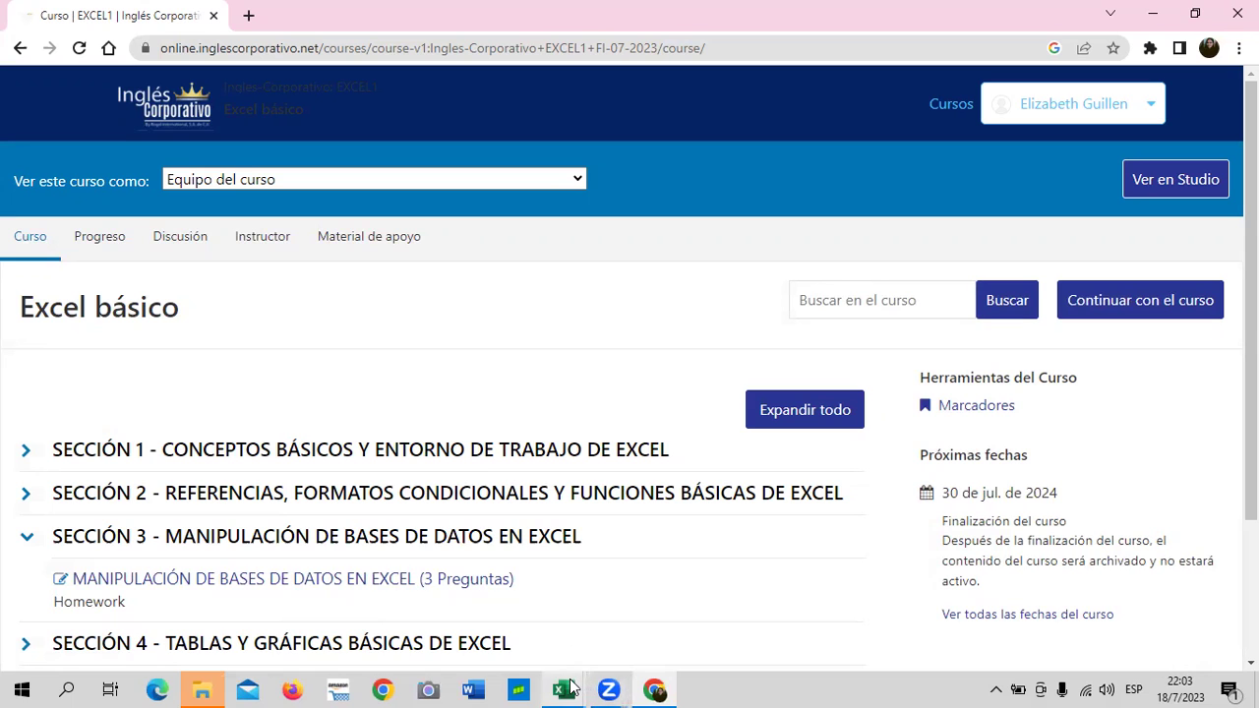
Bring the Excel workbook 3.2 Herramienta formulario (3) to the front.
mouse_move(563, 690)
left_click(501, 637)
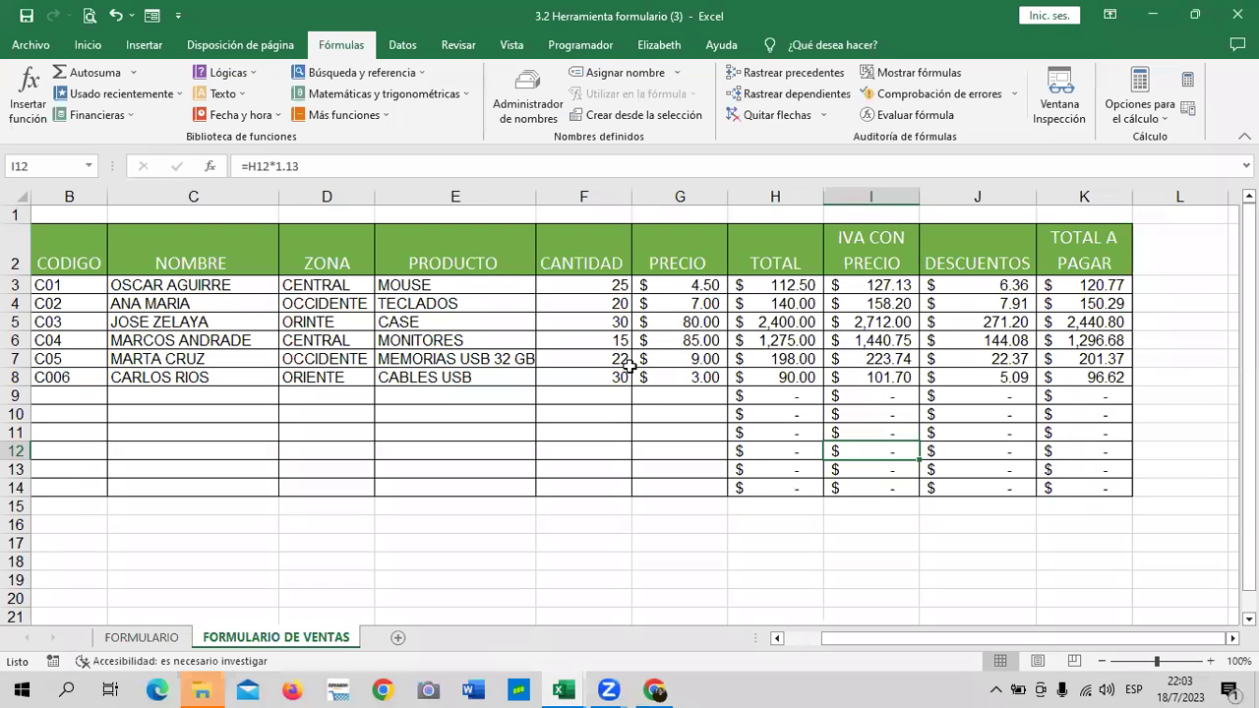
Widen column E on FORMULARIO DE VENTAS so MEMORIAS USB 32 GB fits.
left_click(657, 423)
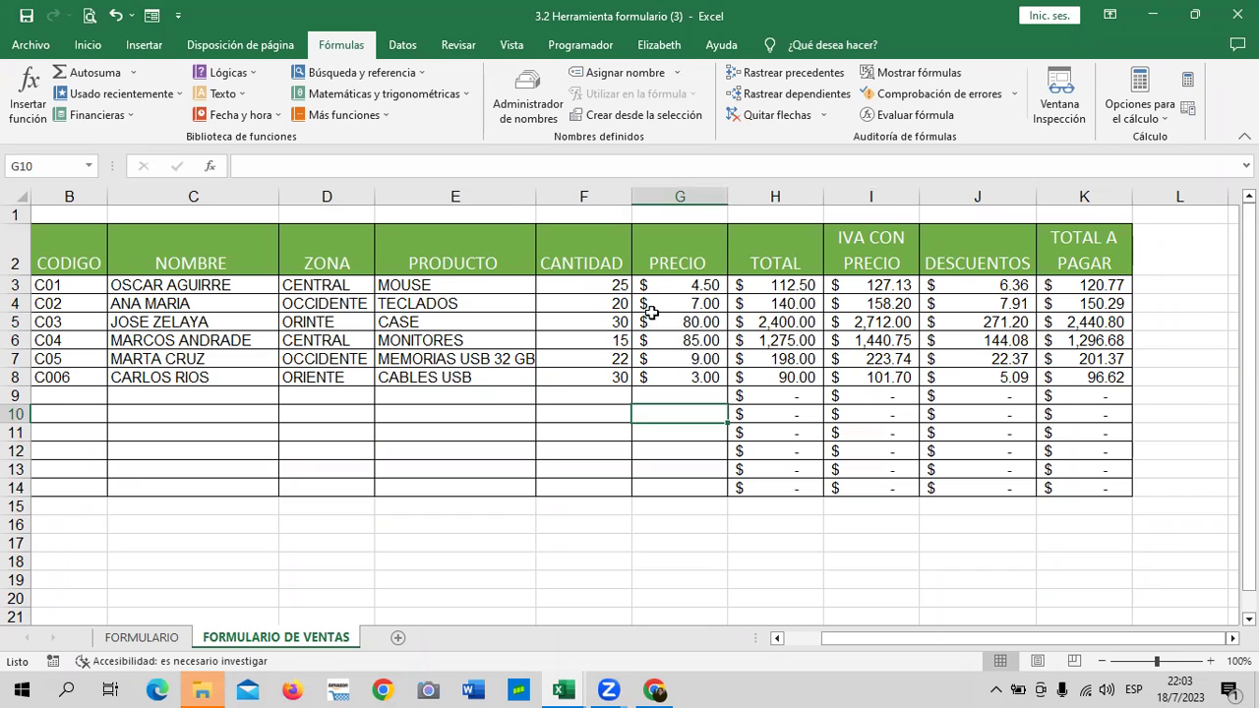
left_click(153, 640)
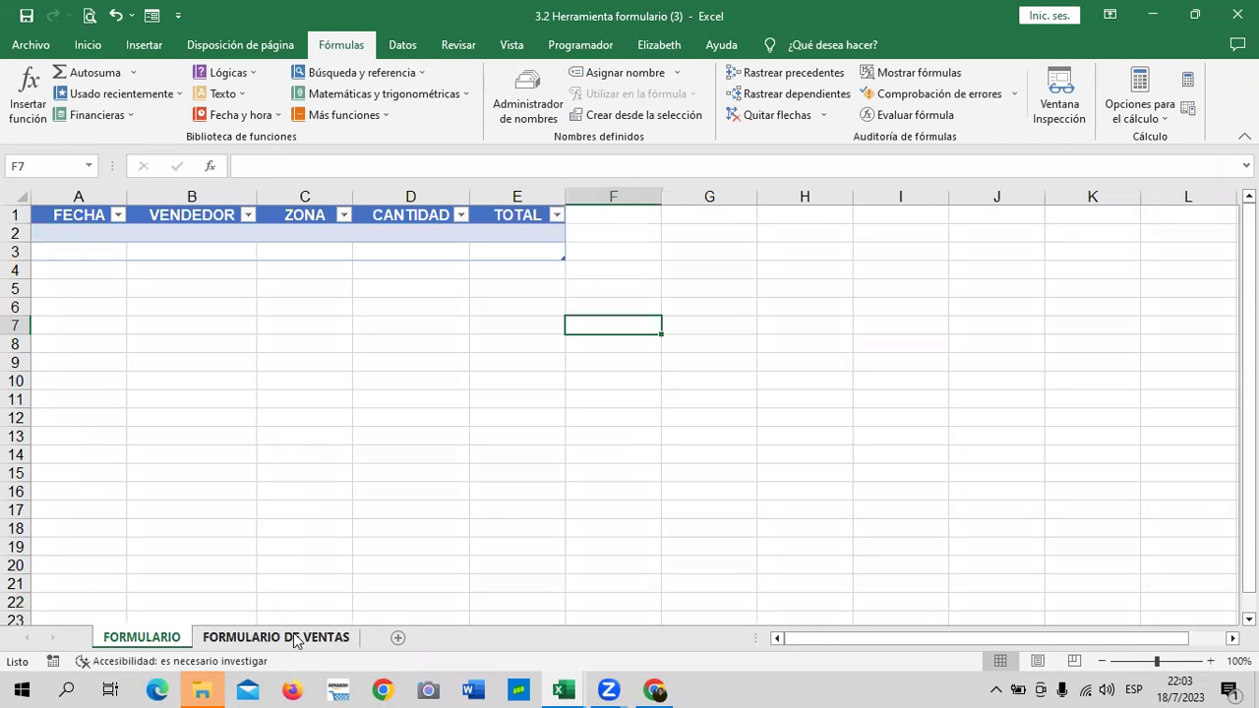
left_click(295, 639)
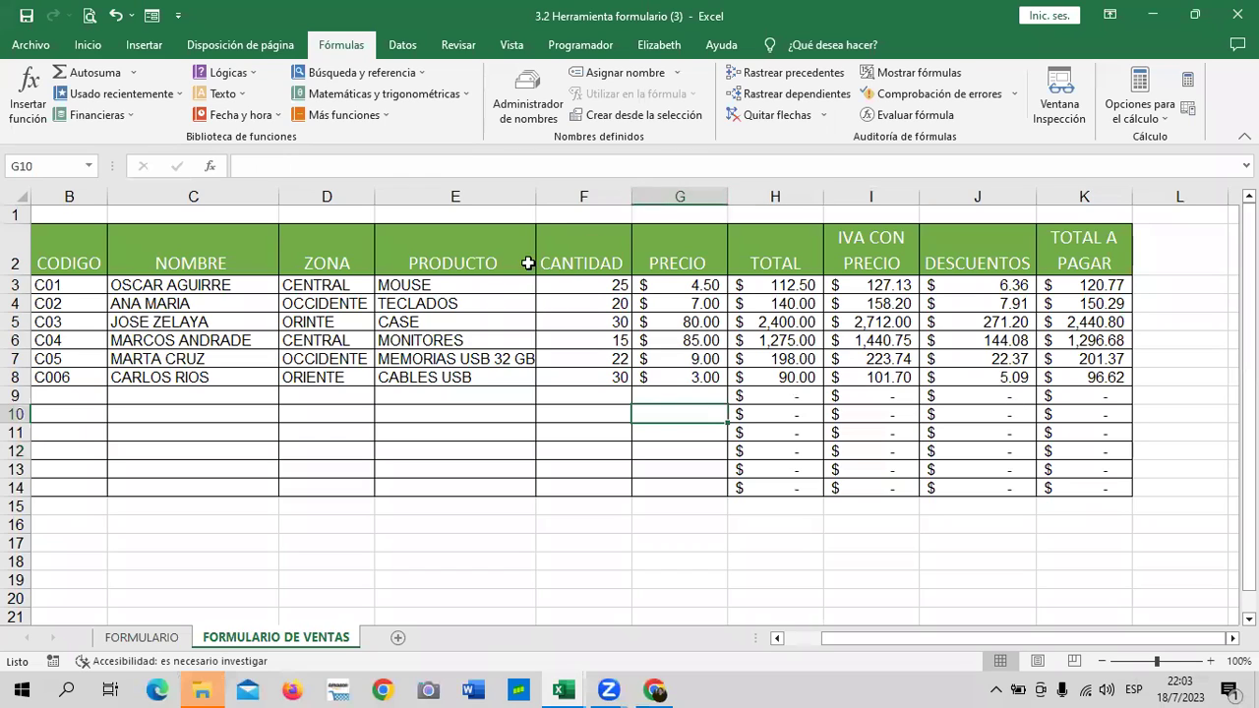
left_click_drag(536, 195, 542, 195)
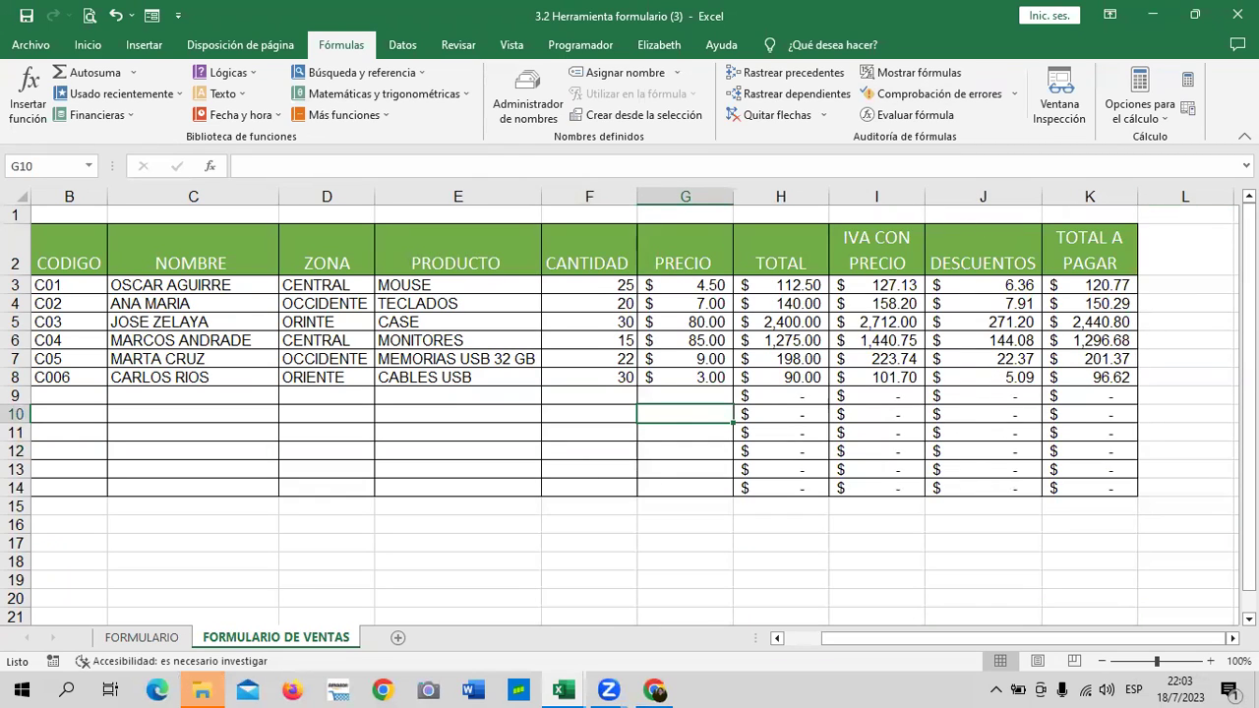
Inspect the IVA CON PRECIO, DESCUENTOS and TOTAL A PAGAR formulas in I3, J3 and J8.
left_click(890, 236)
left_click(989, 242)
left_click(1108, 247)
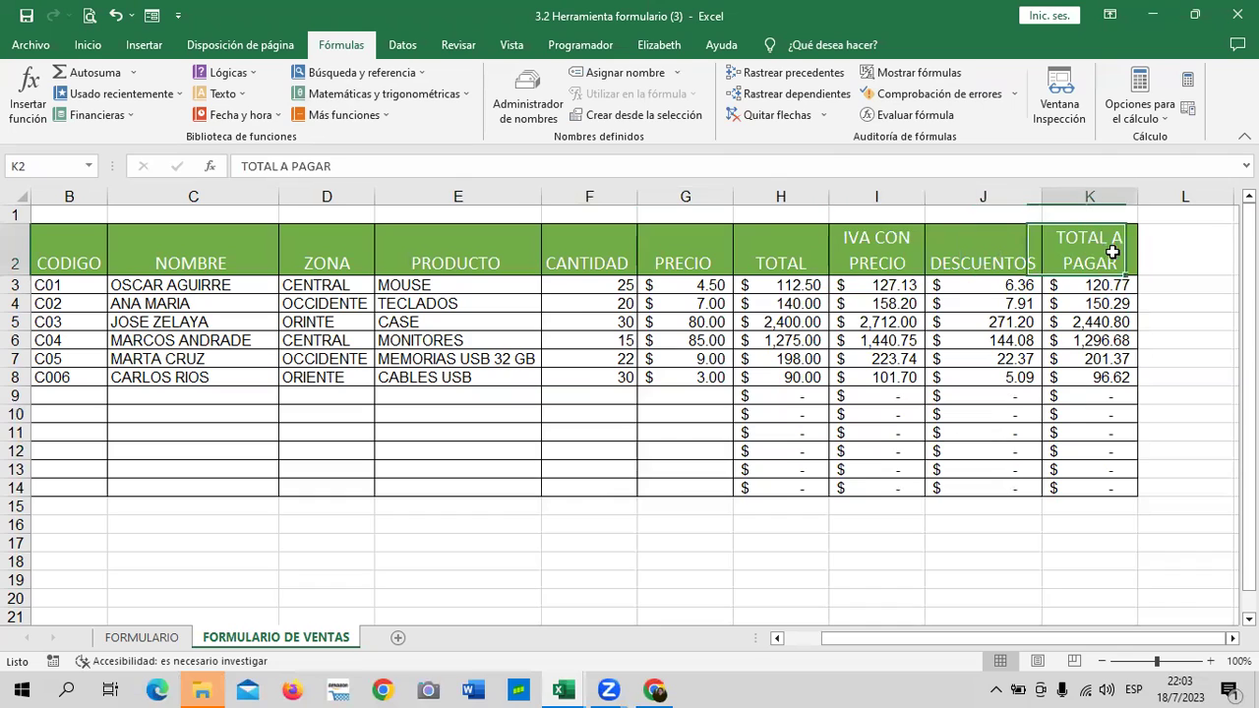
left_click(1078, 375)
left_click(994, 375)
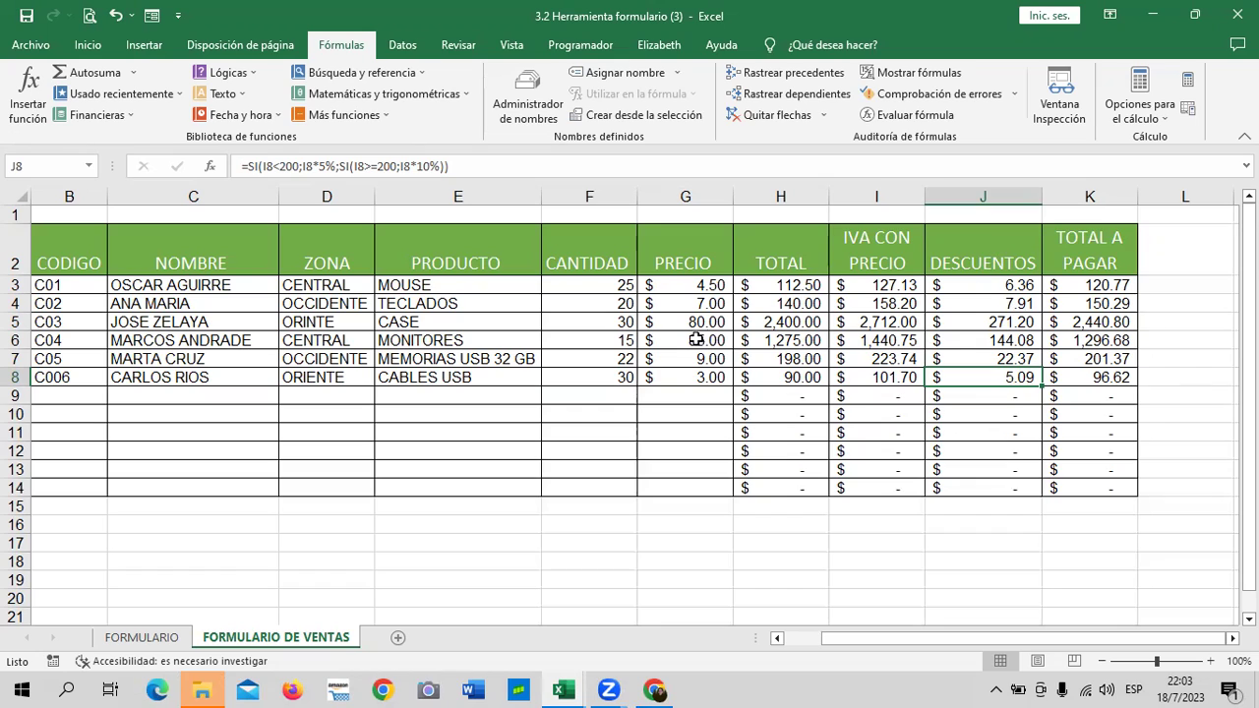
left_click(861, 286)
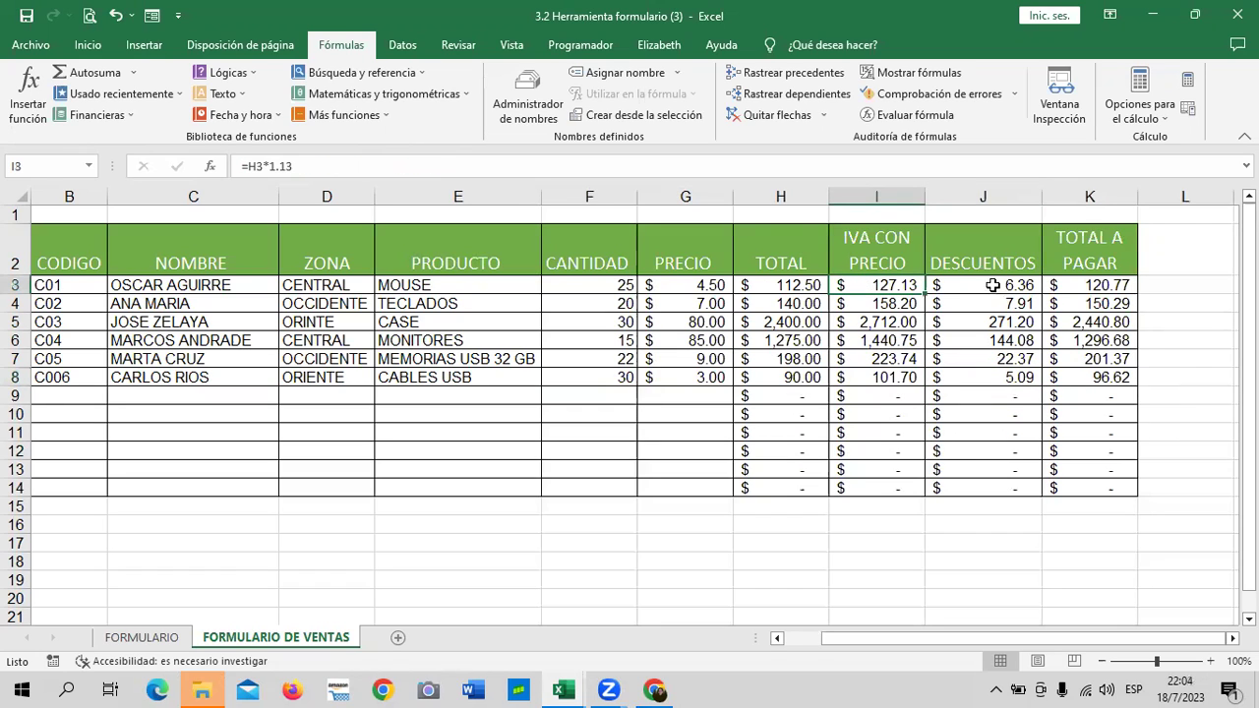
left_click(993, 285)
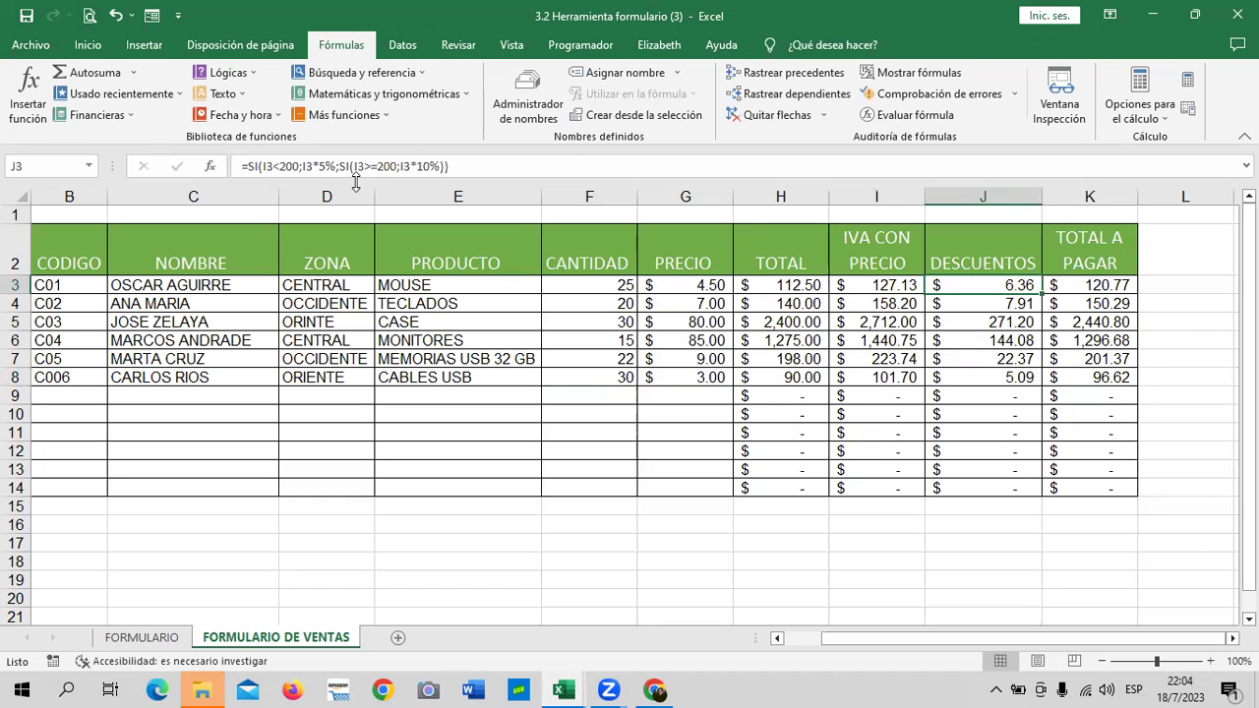